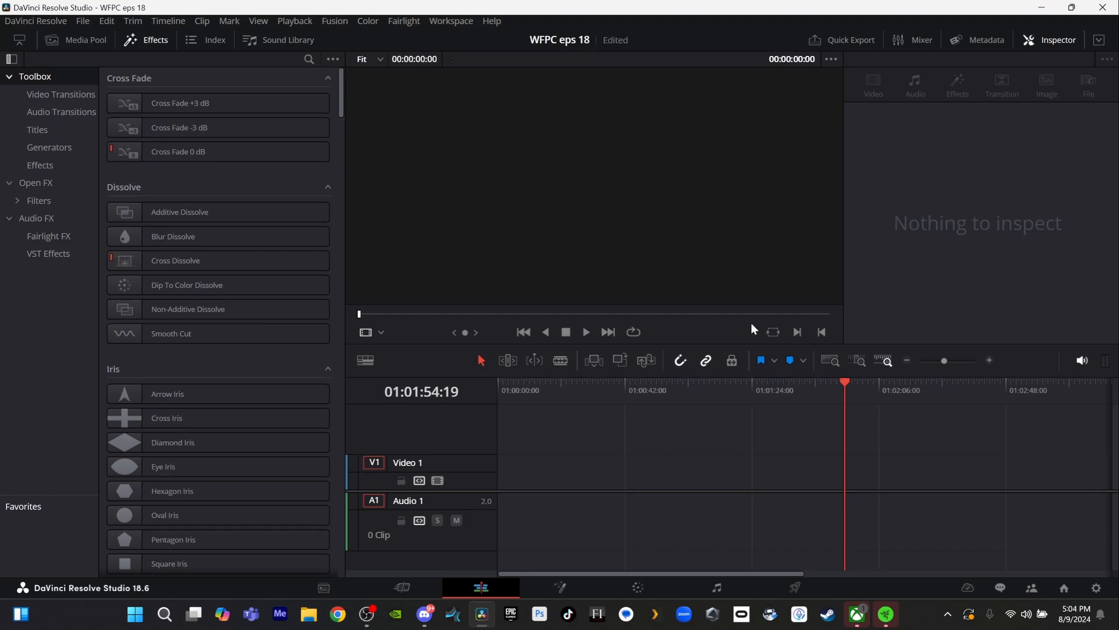
- Place the A025C0001_240606_4SES25.MOV clip from the footage bin at the start of the timeline on Video 1 and Audio 1
left_click(78, 40)
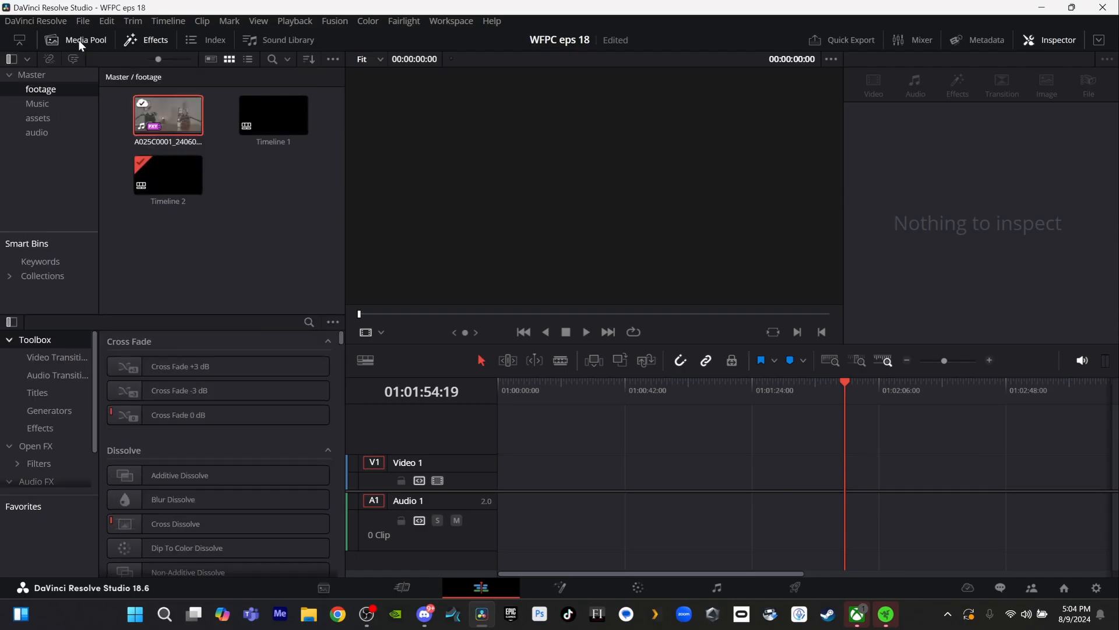
left_click(118, 77)
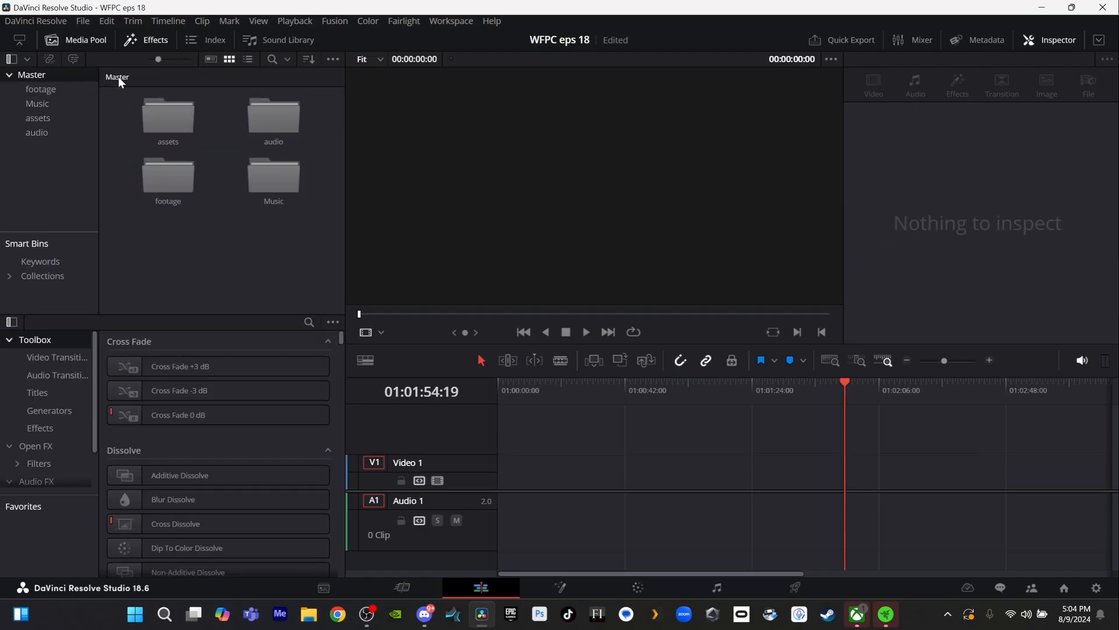
double_click(175, 178)
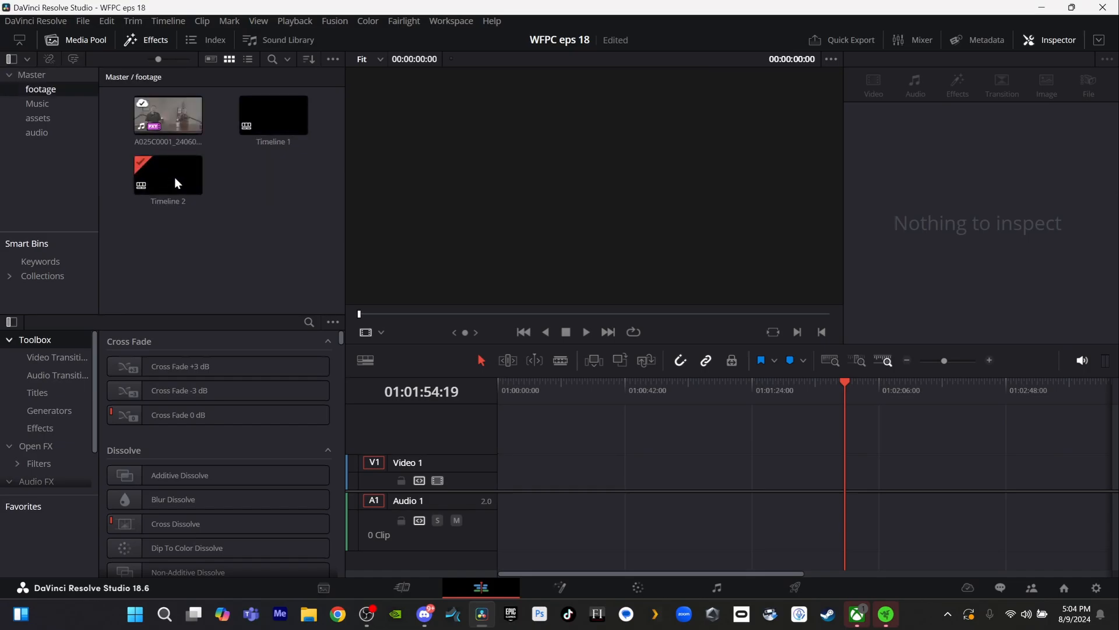
left_click(166, 120)
left_click_drag(166, 121, 499, 498)
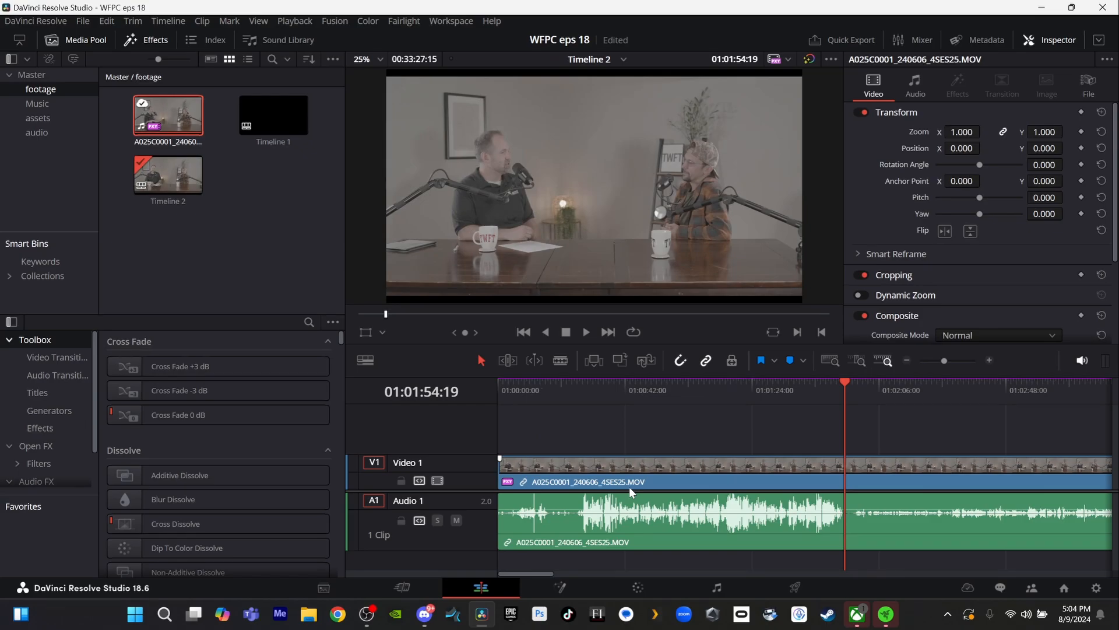
scroll(587, 433, "down", 5)
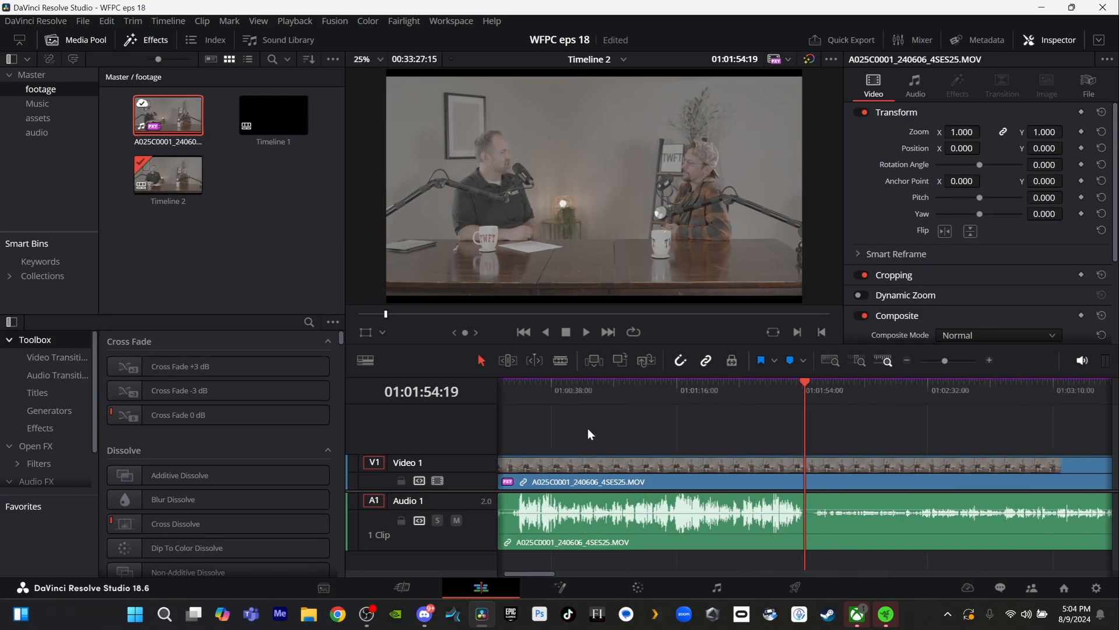
scroll(589, 431, "down", 2)
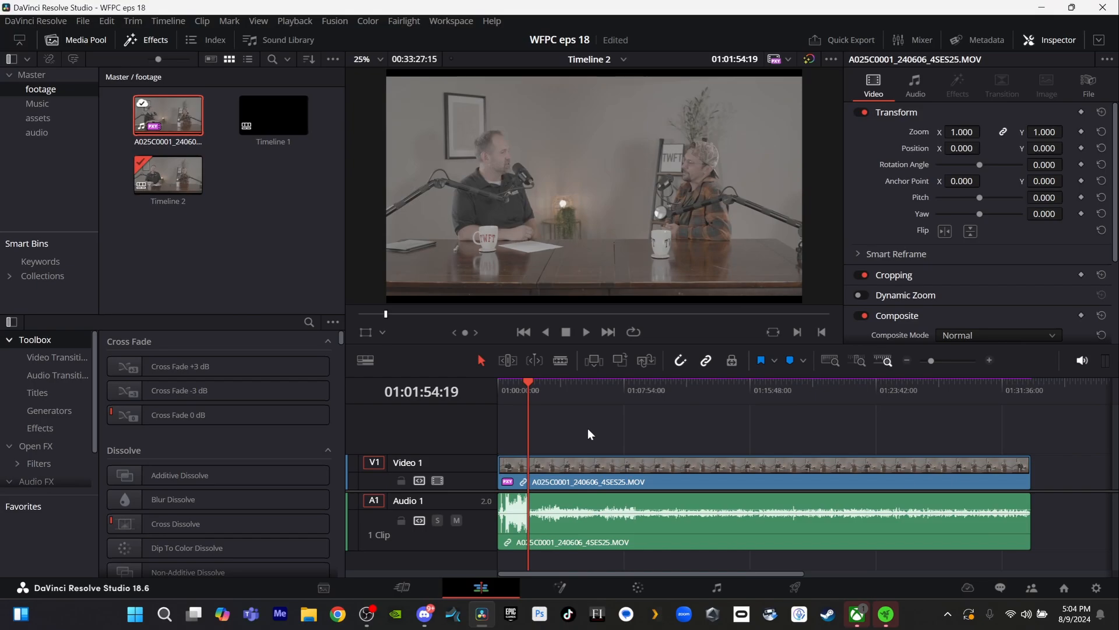
scroll(588, 432, "down", 3)
scroll(587, 434, "up", 4)
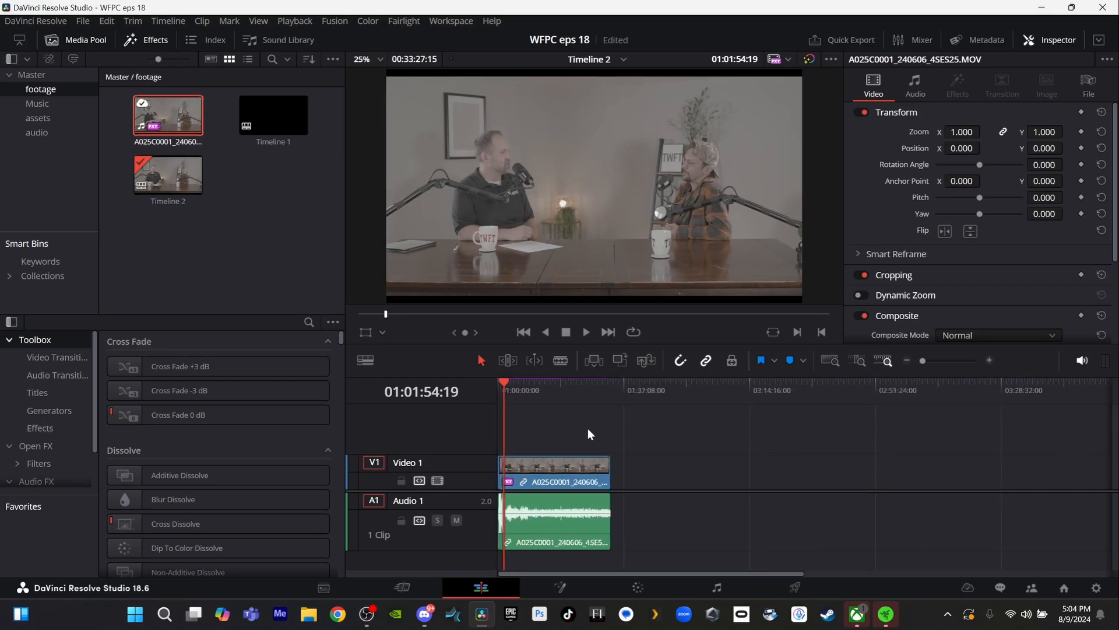
scroll(587, 434, "down", 1)
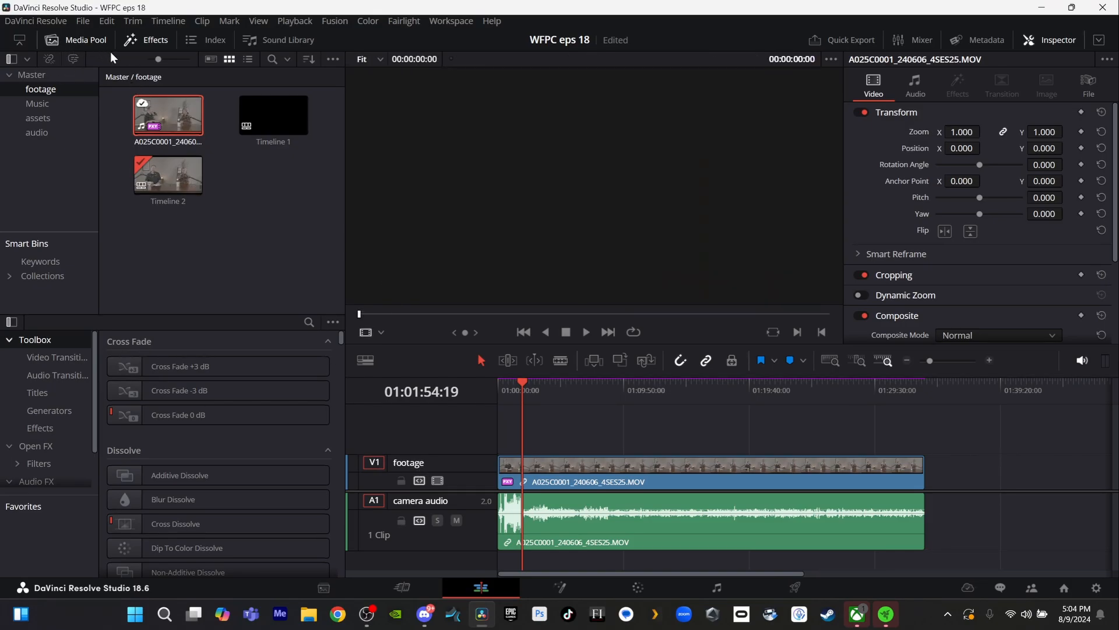
- Add WFPC_EPS_17_01.wav from the audio bin at the start of the timeline, with its channels beginning on Audio 2
left_click(115, 80)
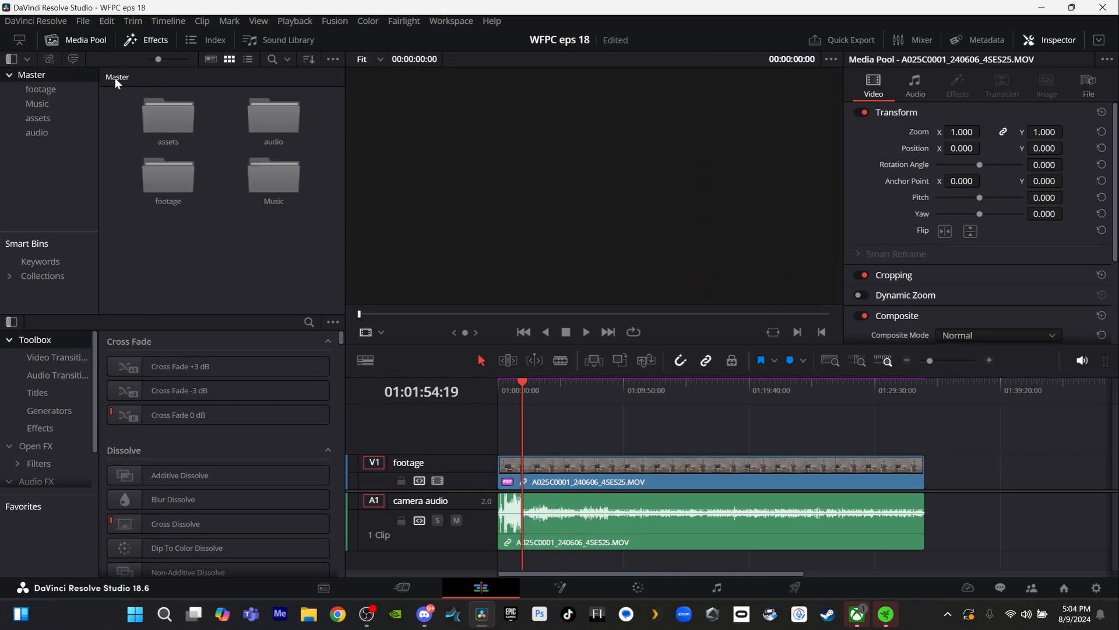
double_click(278, 119)
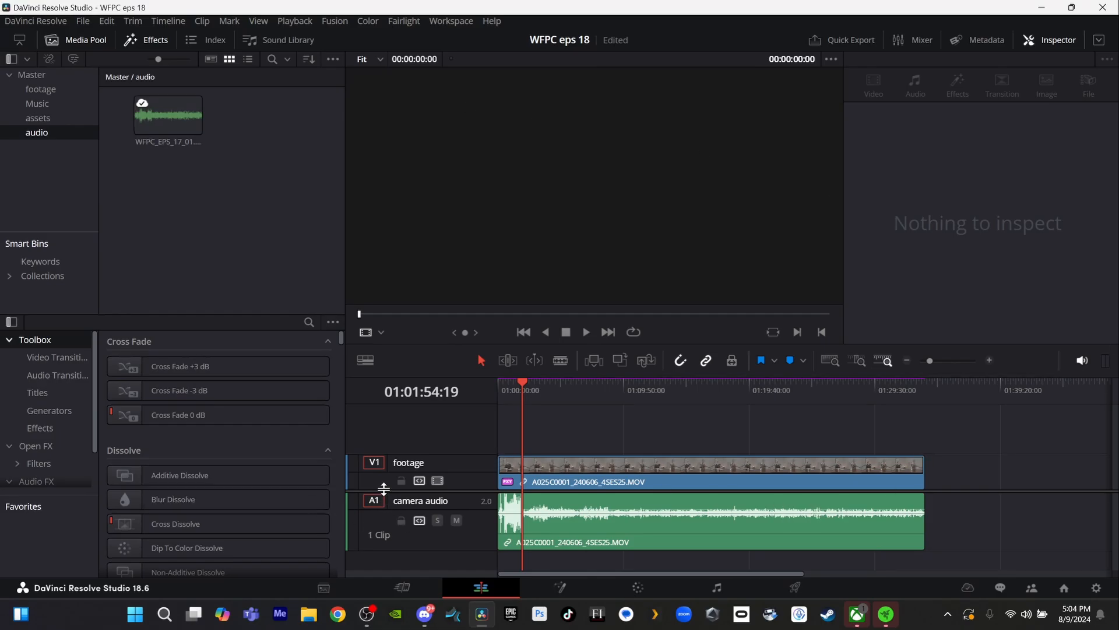
left_click_drag(384, 489, 362, 414)
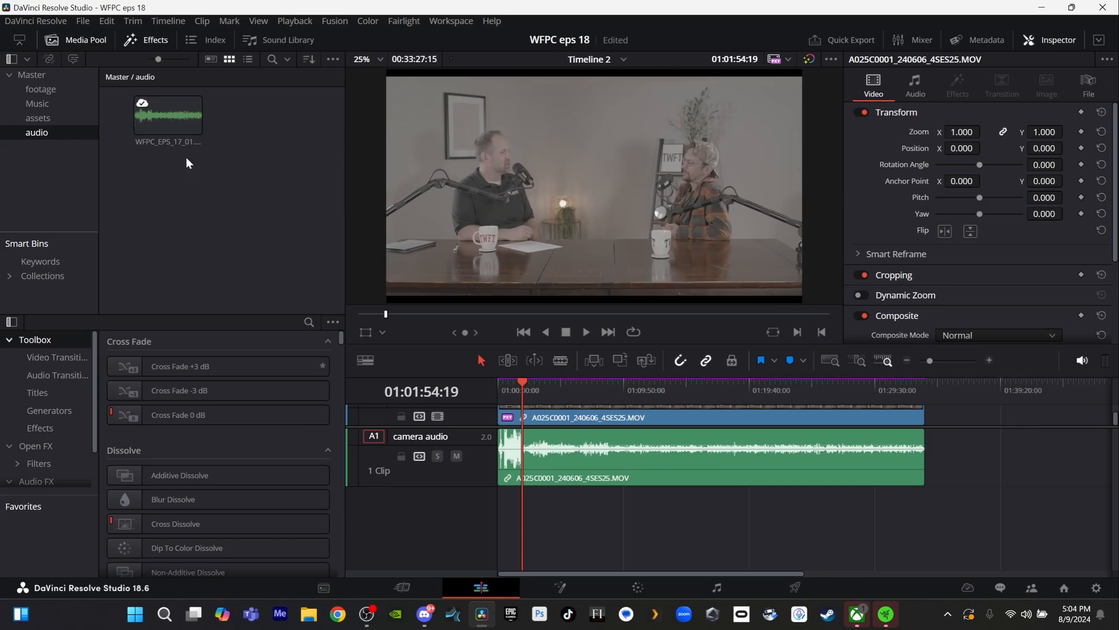
left_click(171, 120)
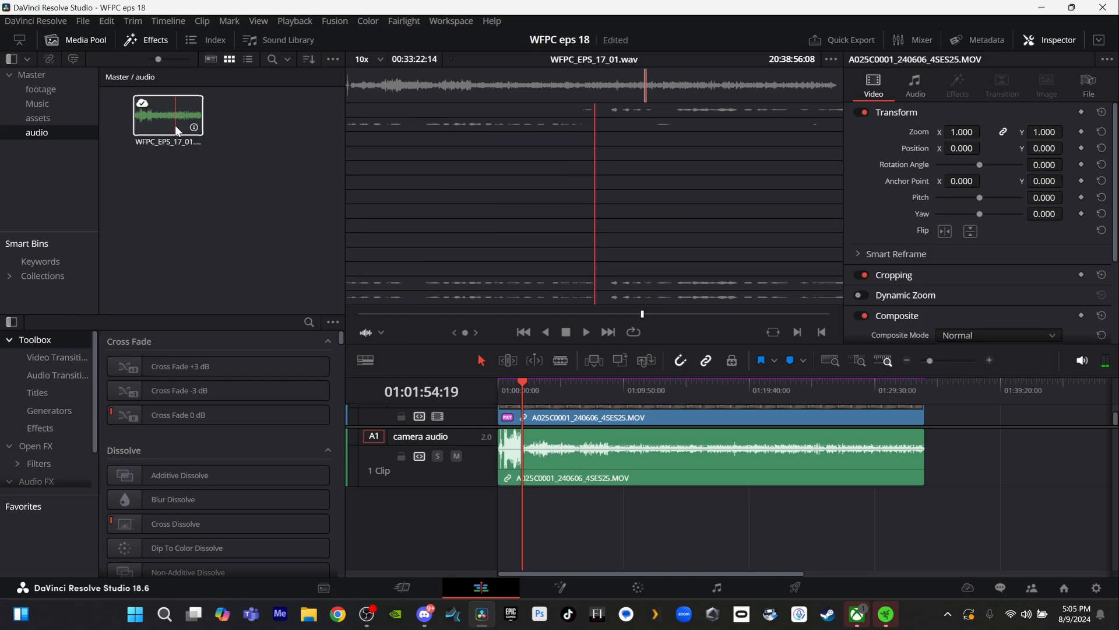
left_click_drag(175, 125, 498, 514)
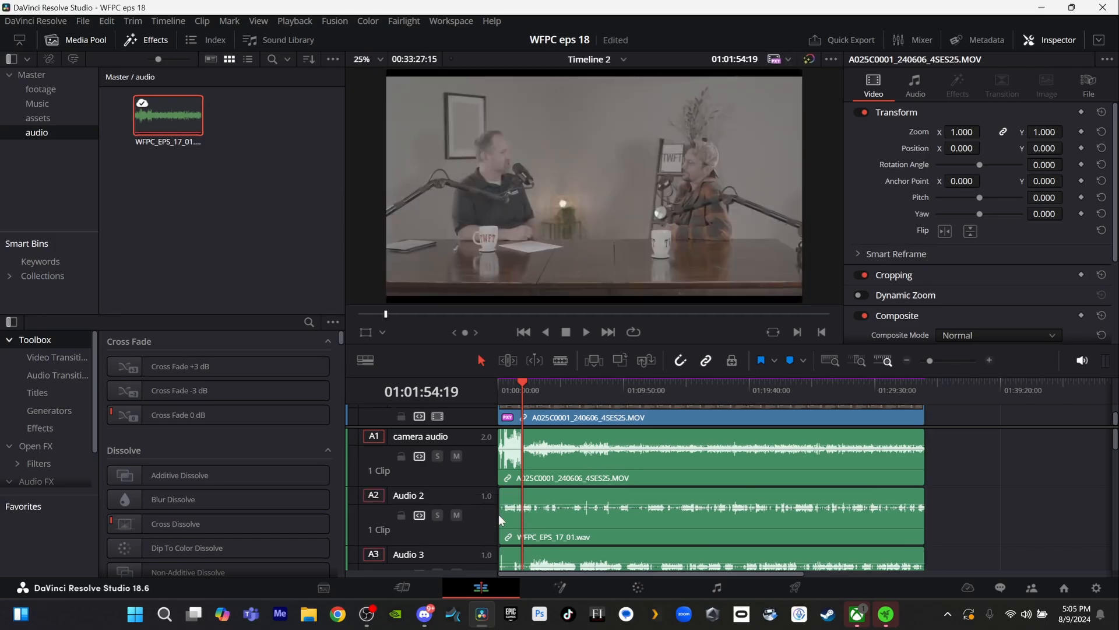
- Examine the waveforms of WFPC_EPS_17_01.wav across all its audio tracks to see which channels carry sound
scroll(827, 495, "down", 2)
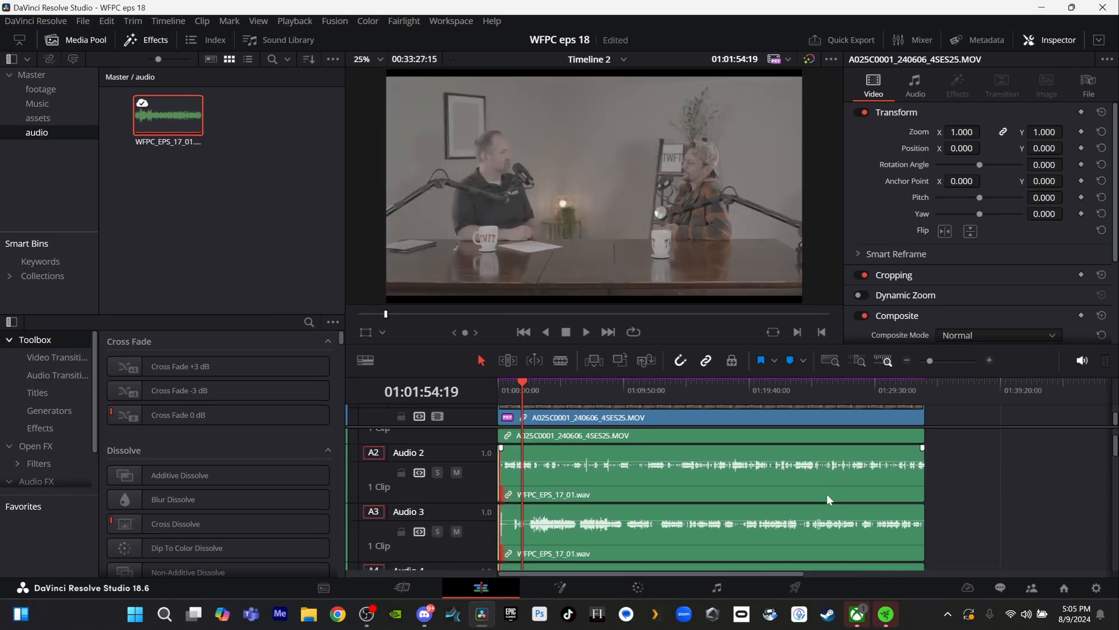
scroll(827, 494, "down", 10)
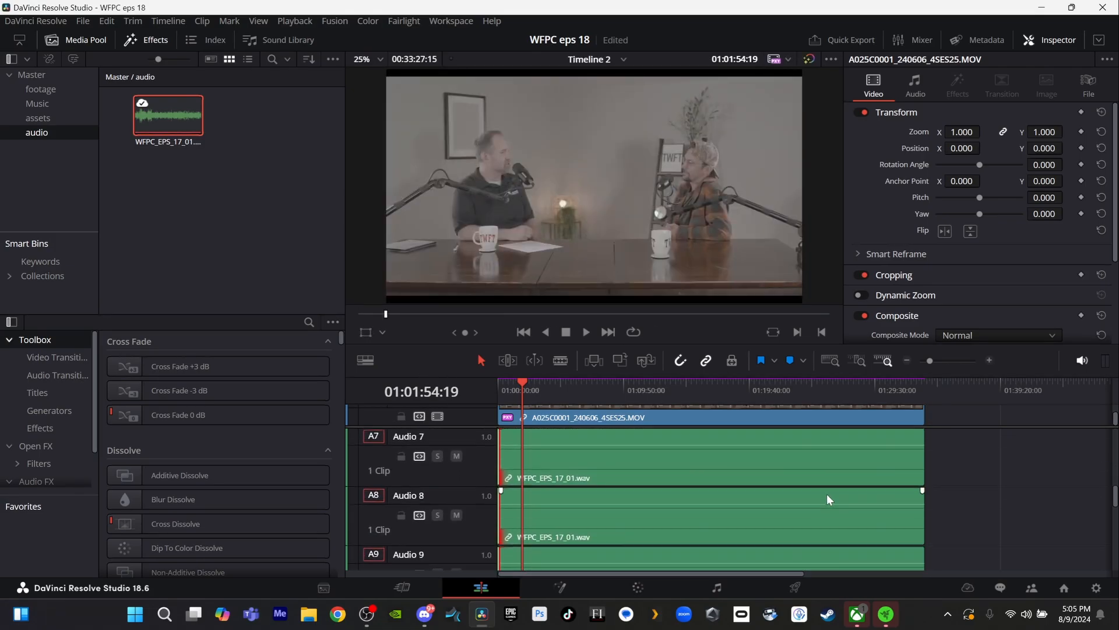
scroll(826, 494, "down", 8)
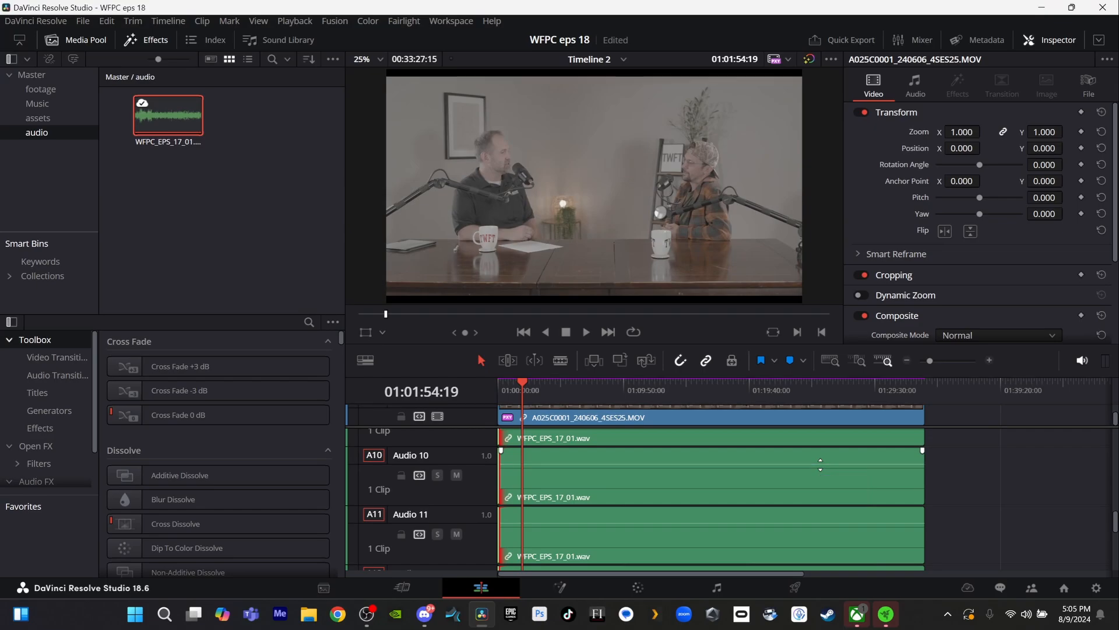
left_click(823, 473)
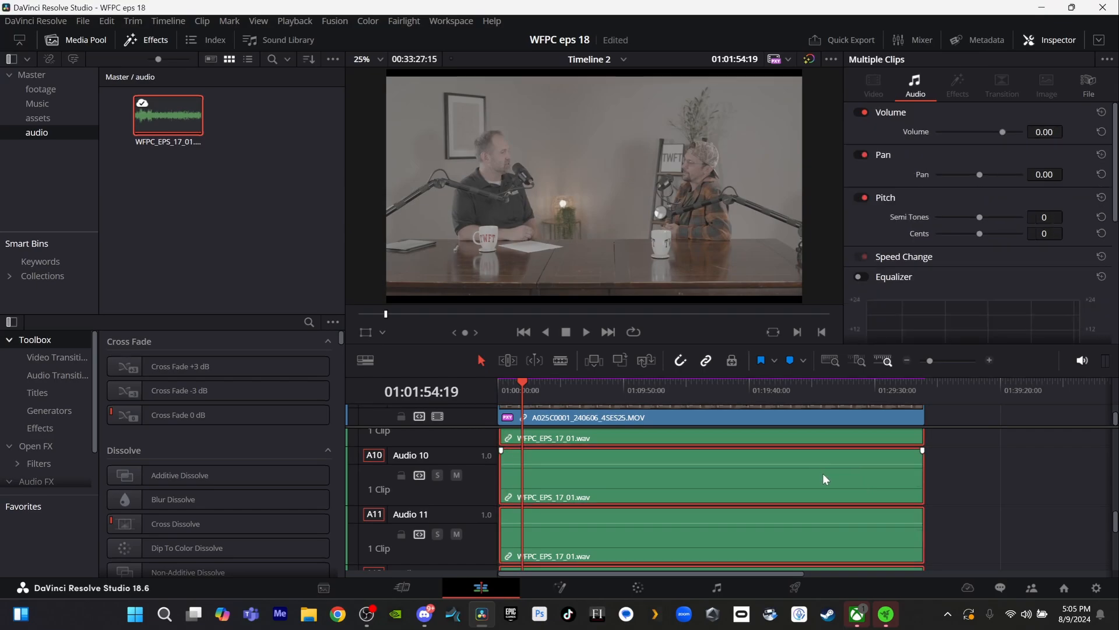
scroll(824, 473, "down", 5)
scroll(823, 474, "up", 6)
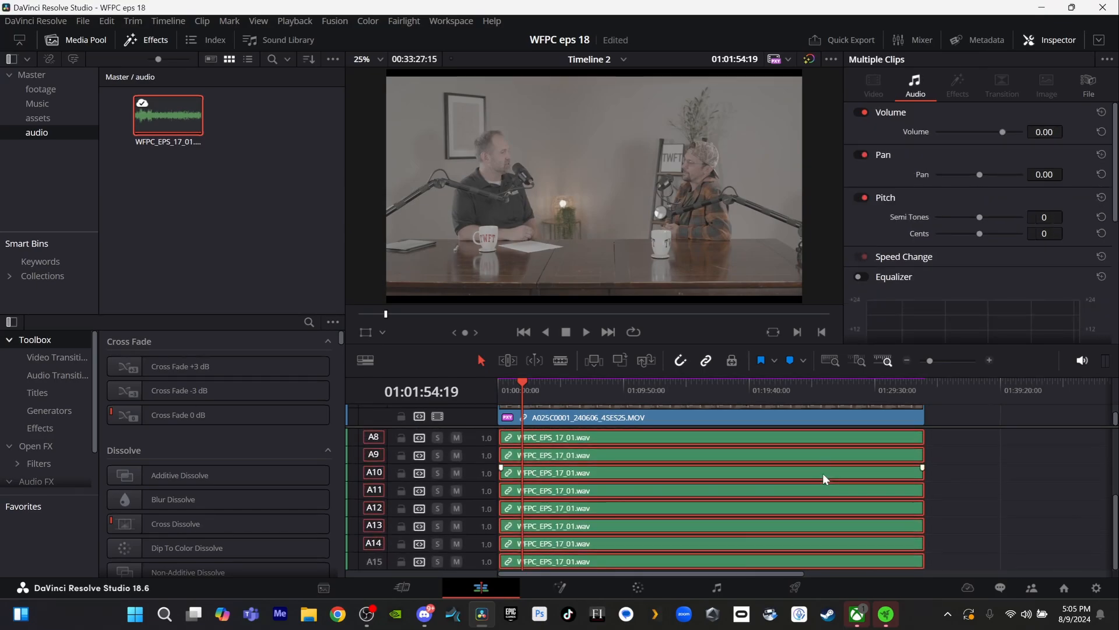
scroll(823, 473, "up", 2)
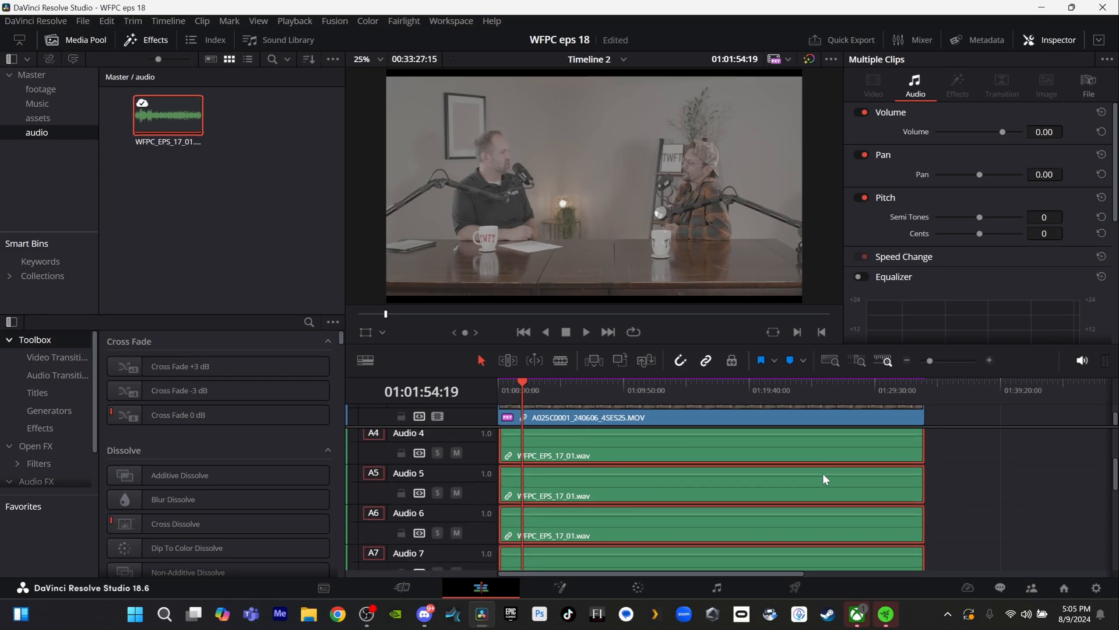
scroll(937, 497, "down", 5)
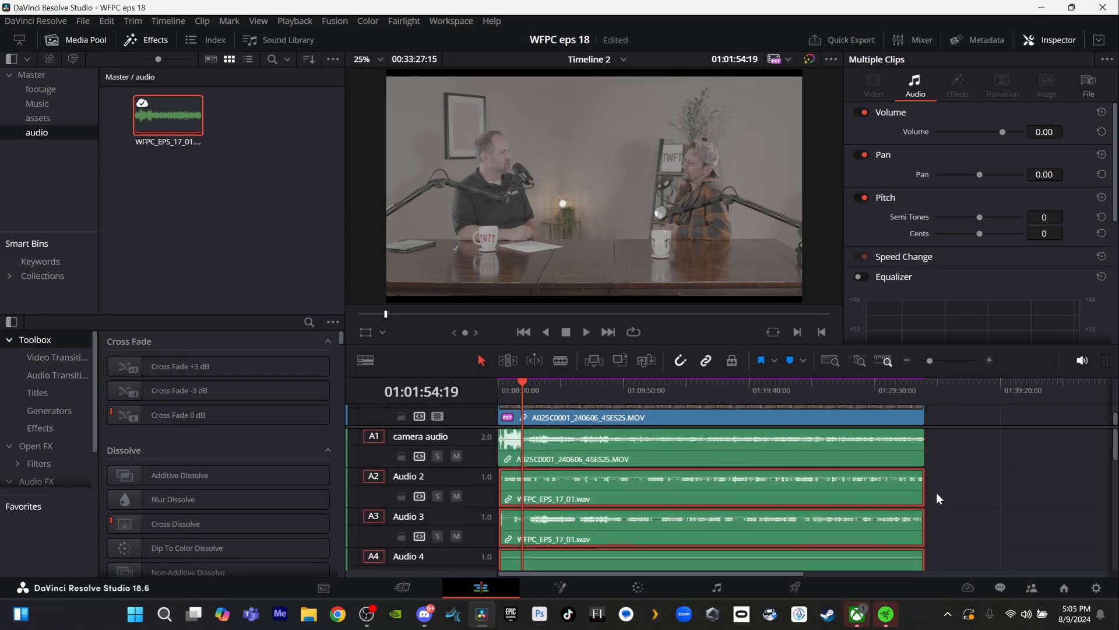
scroll(937, 497, "down", 3)
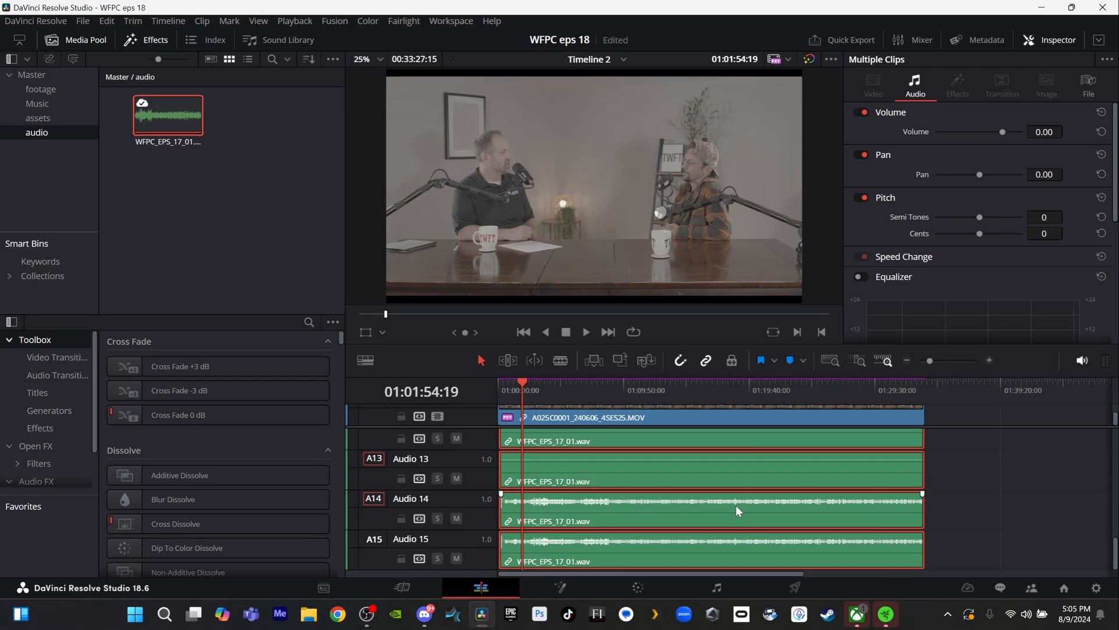
- Unlink the WFPC_EPS_17_01.wav channel clips from one another
left_click(979, 471)
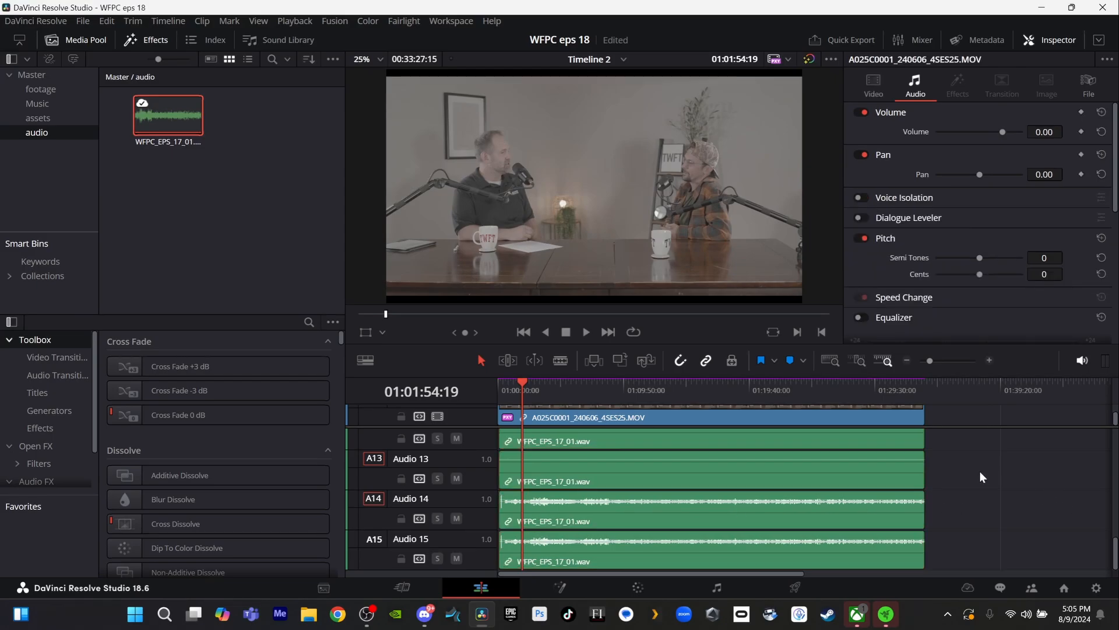
left_click(888, 472)
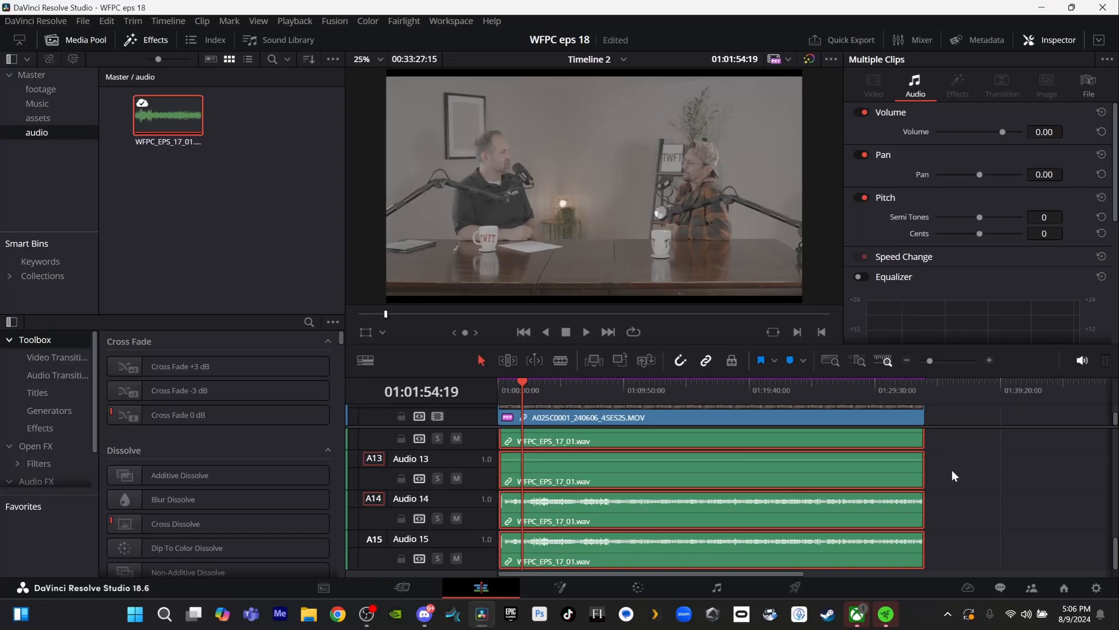
left_click(953, 486)
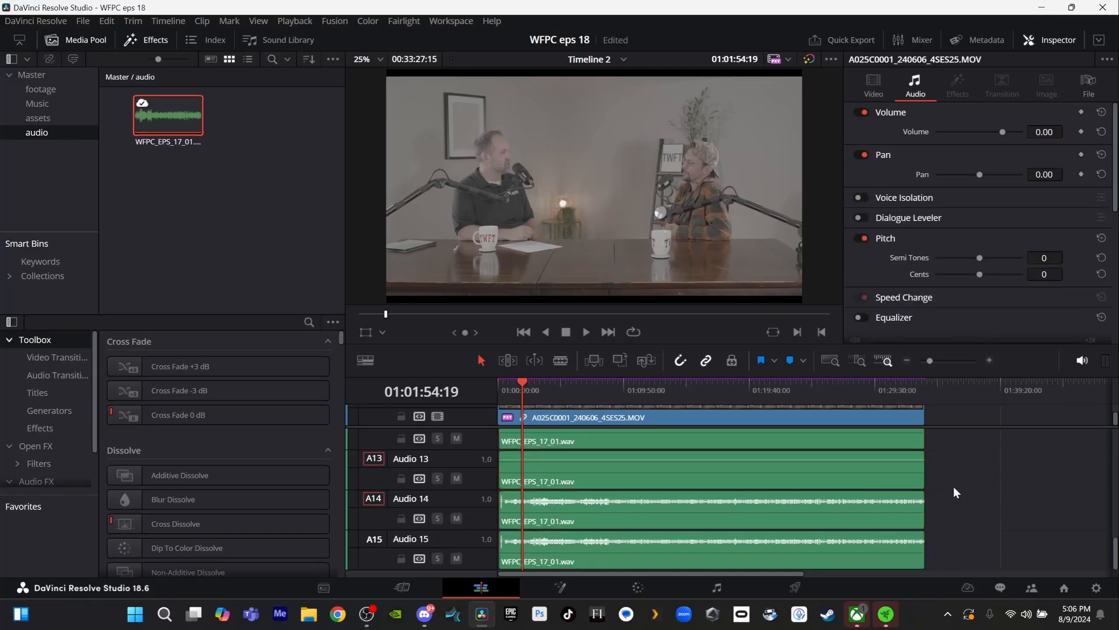
- Delete the WFPC_EPS_17_01.wav clips from Audio 4 down to Audio 15, keeping only those on Audio 2 and Audio 3
scroll(991, 489, "up", 9)
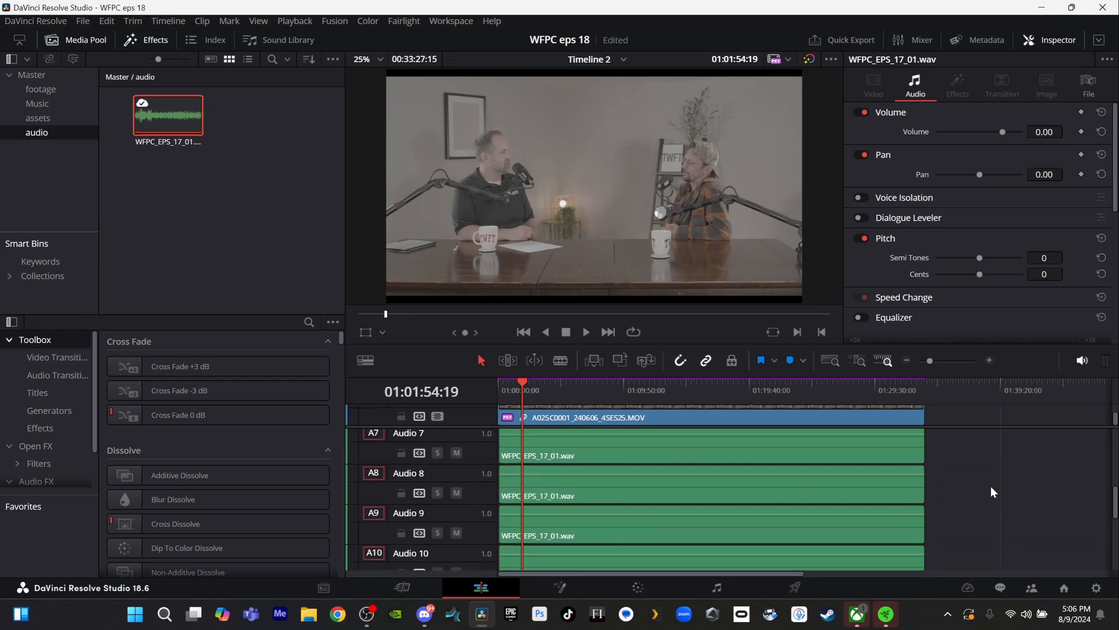
scroll(992, 491, "up", 2)
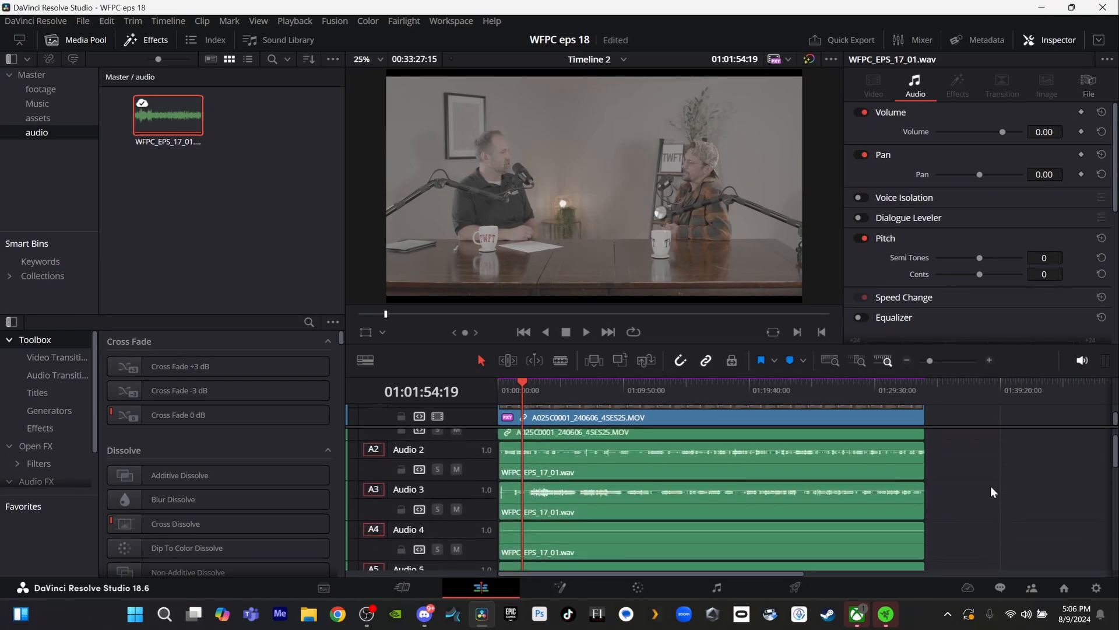
left_click_drag(955, 477, 511, 628)
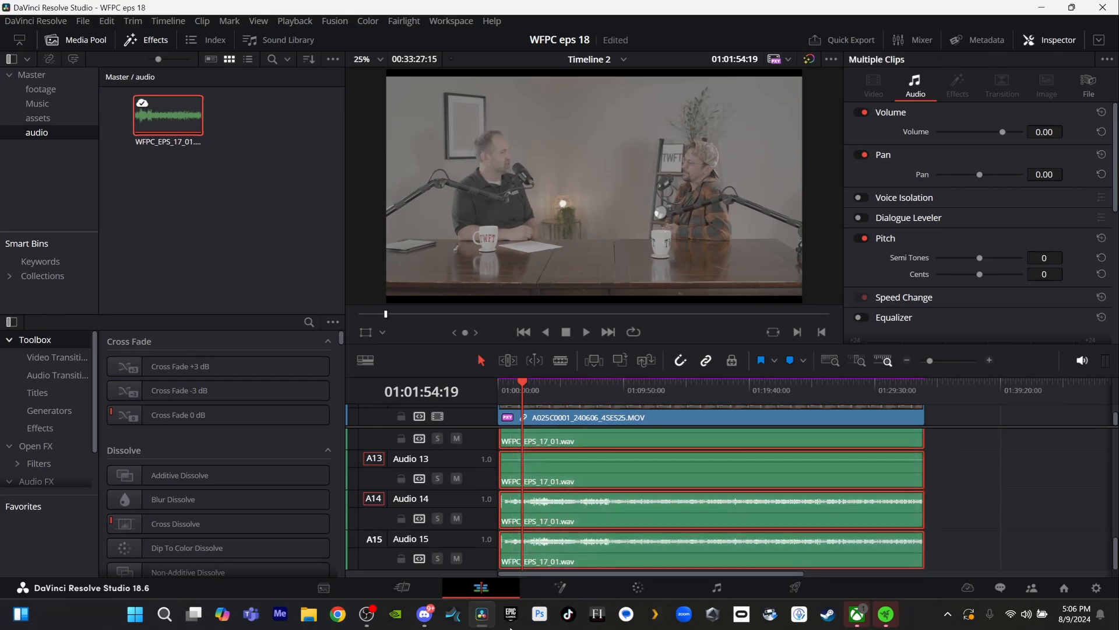
key("Delete")
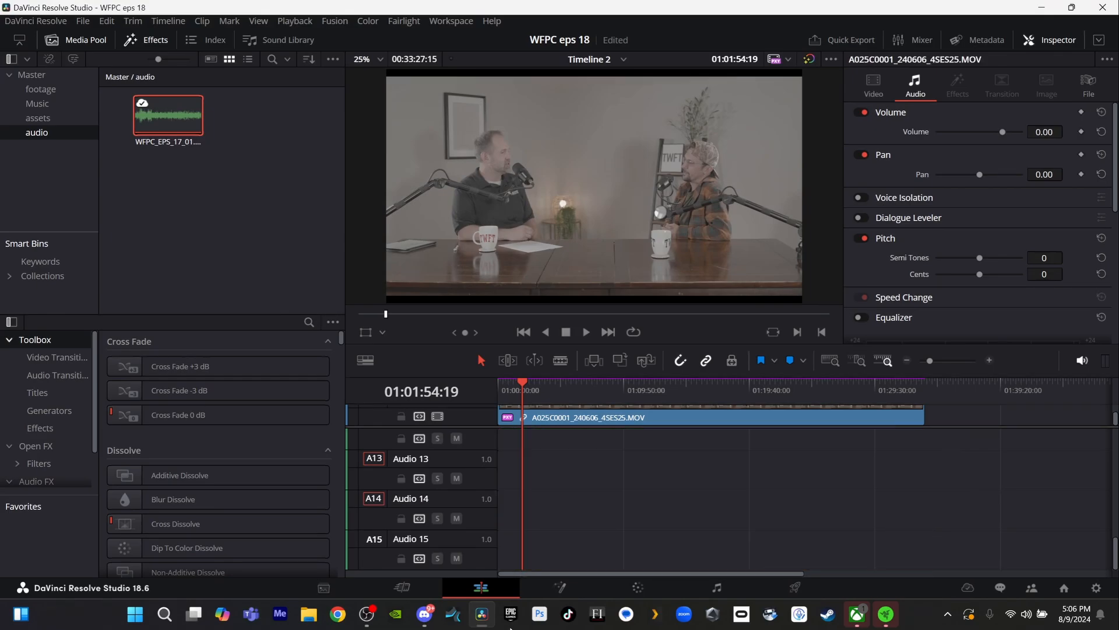
scroll(653, 497, "up", 5)
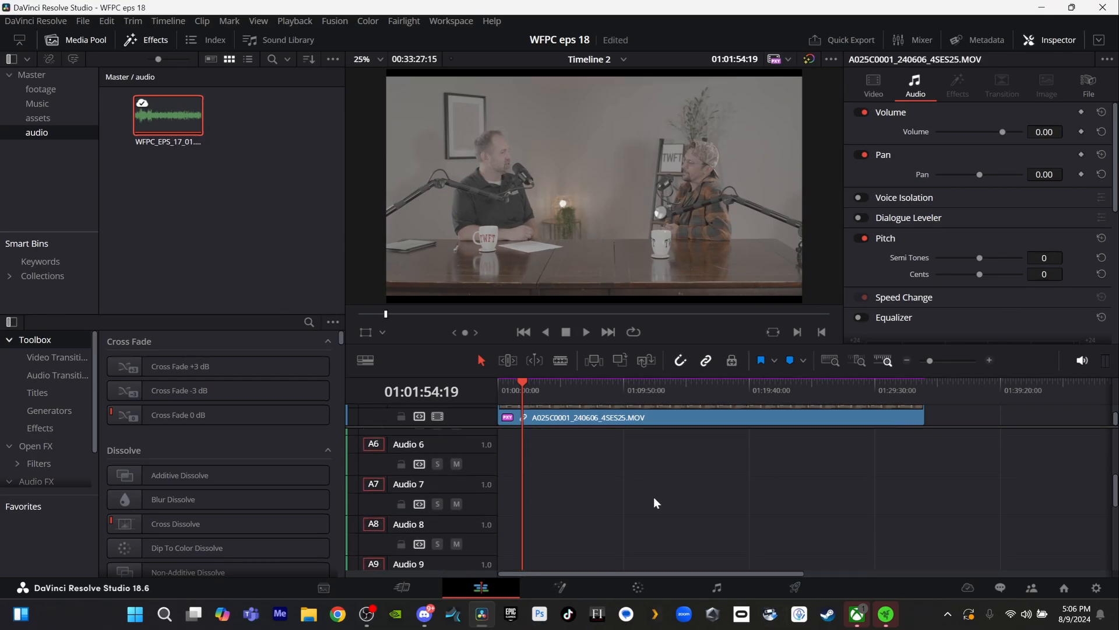
key("ctrl+z")
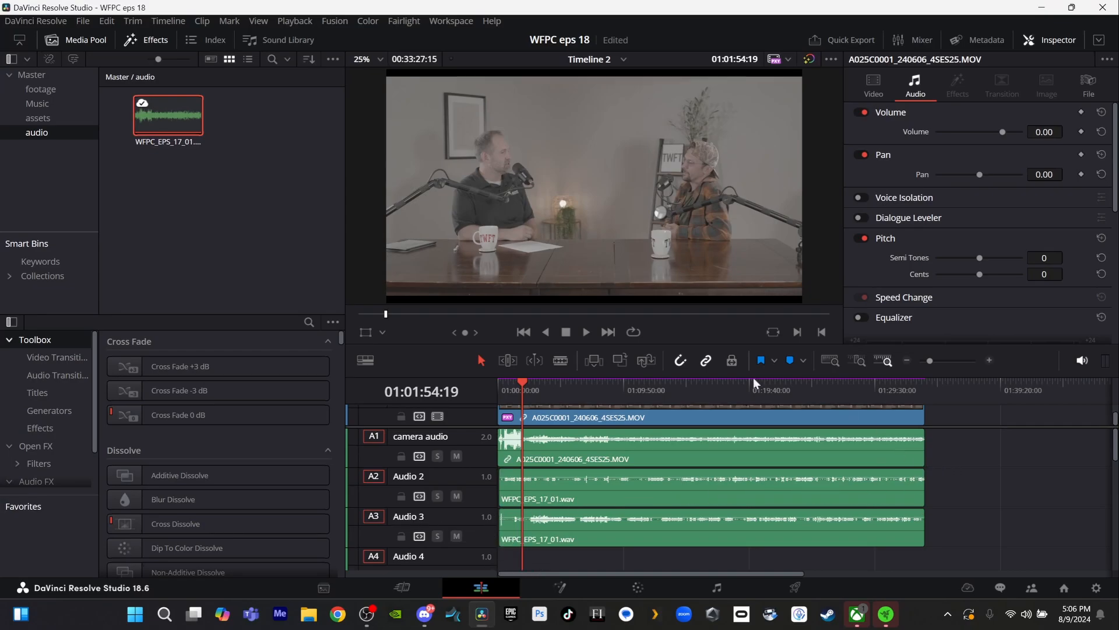
- Move the playhead to 01:07:50:22 and inspect the camera audio and recorder waveforms around it
left_click_drag(597, 386, 597, 505)
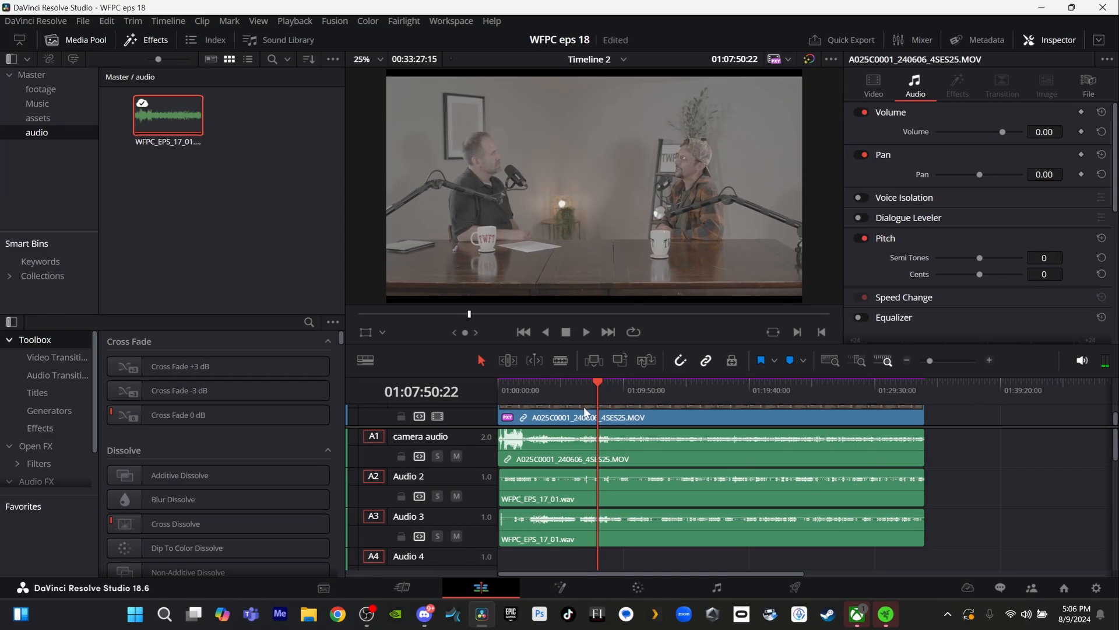
scroll(618, 467, "up", 10)
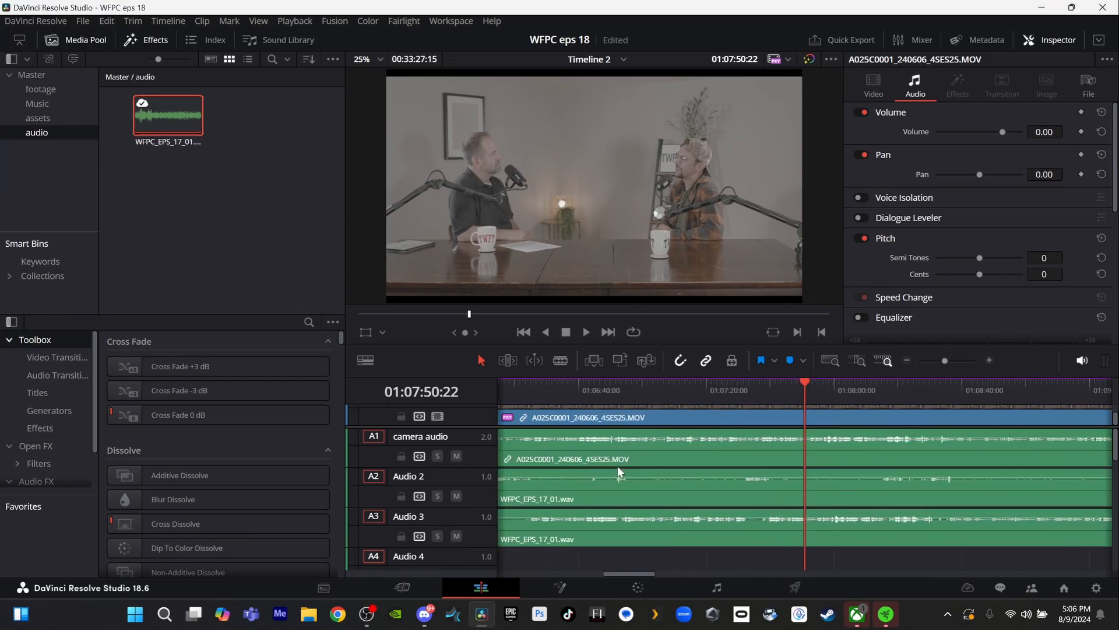
scroll(618, 467, "down", 10)
scroll(618, 467, "down", 5)
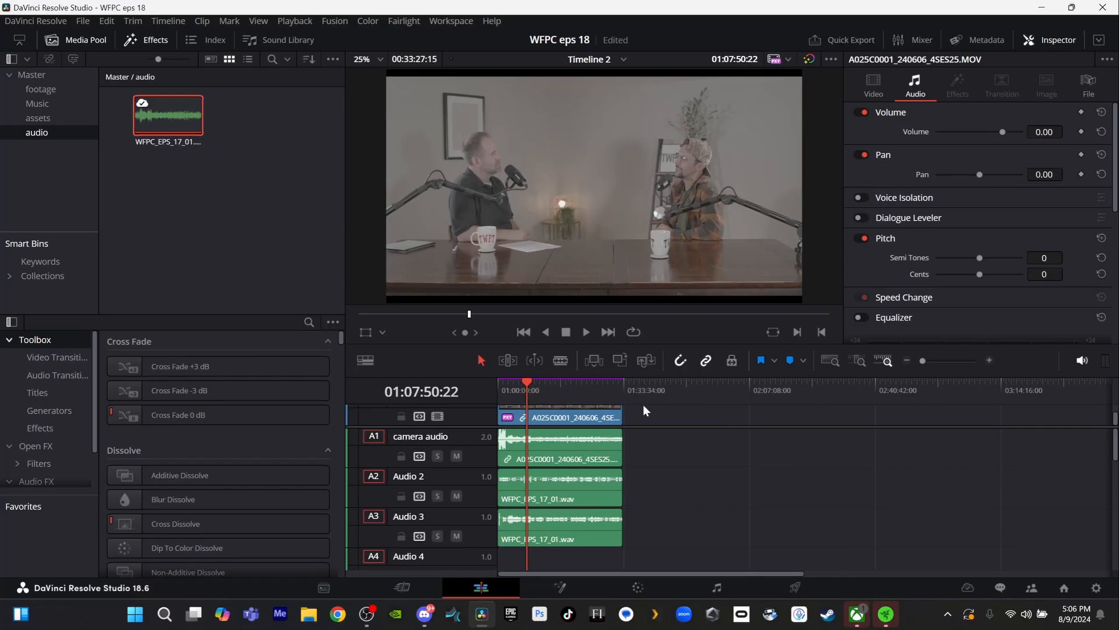
- Shift the video clip and all its audio clips together along the timeline to start at about 01:33:34:00
left_click_drag(643, 406, 530, 586)
scroll(575, 556, "up", 2)
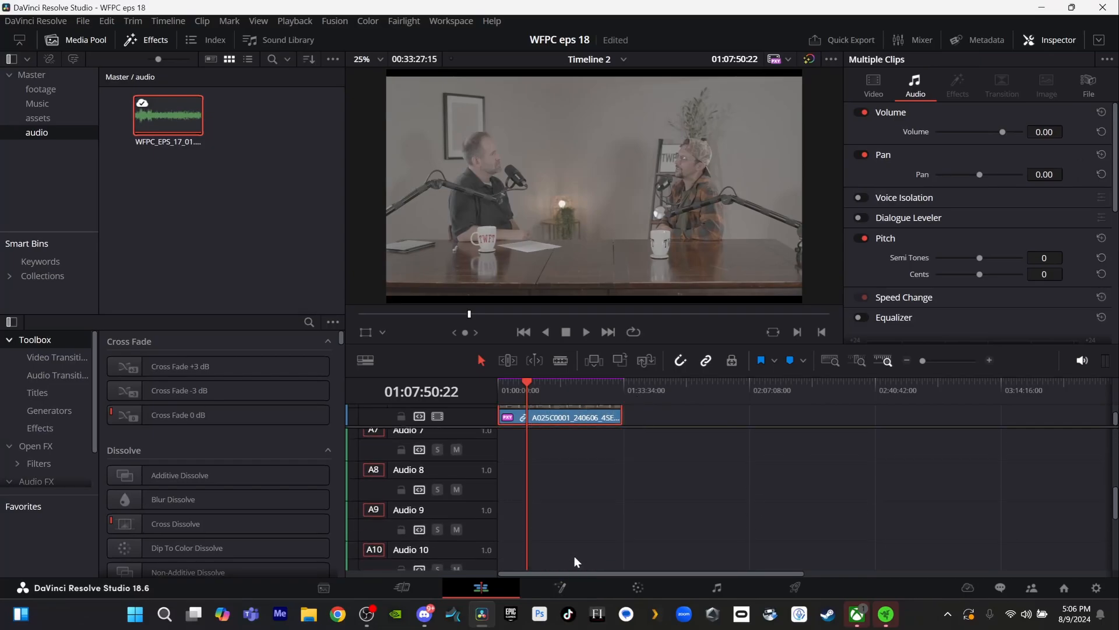
scroll(574, 555, "up", 4)
left_click_drag(560, 440, 687, 419)
left_click(771, 479)
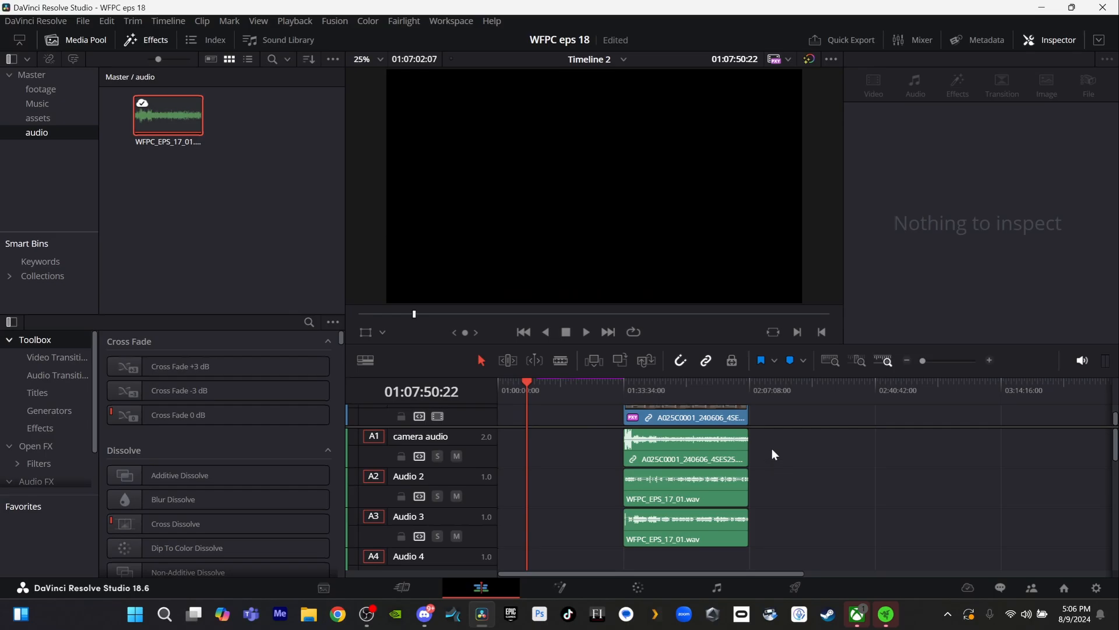
left_click_drag(772, 449, 688, 491)
right_click(689, 491)
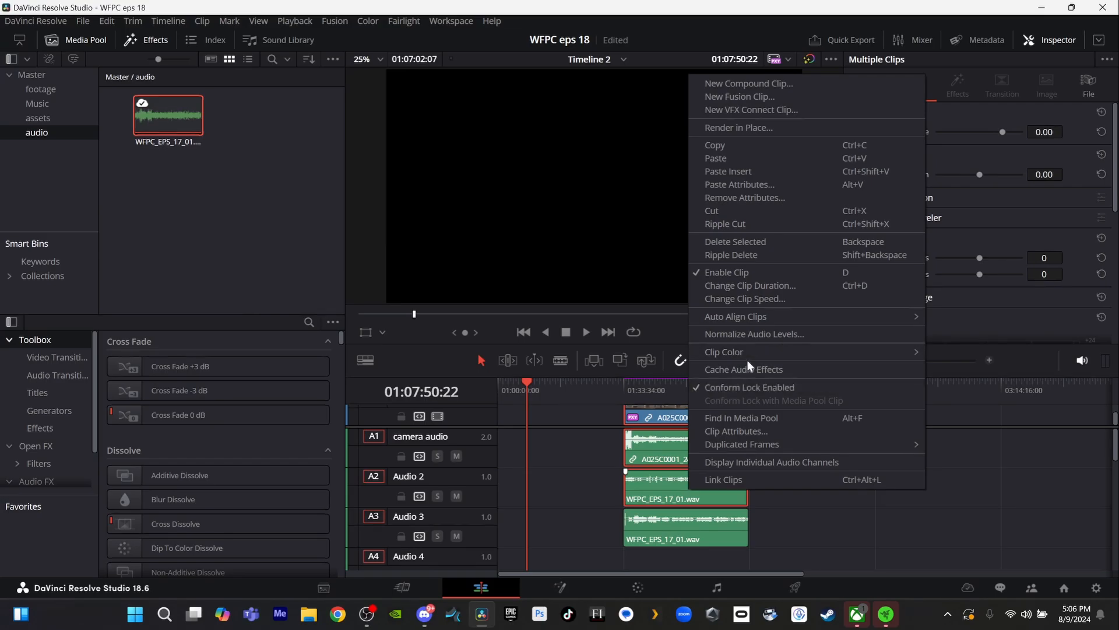
mouse_move(733, 350)
left_click(570, 469)
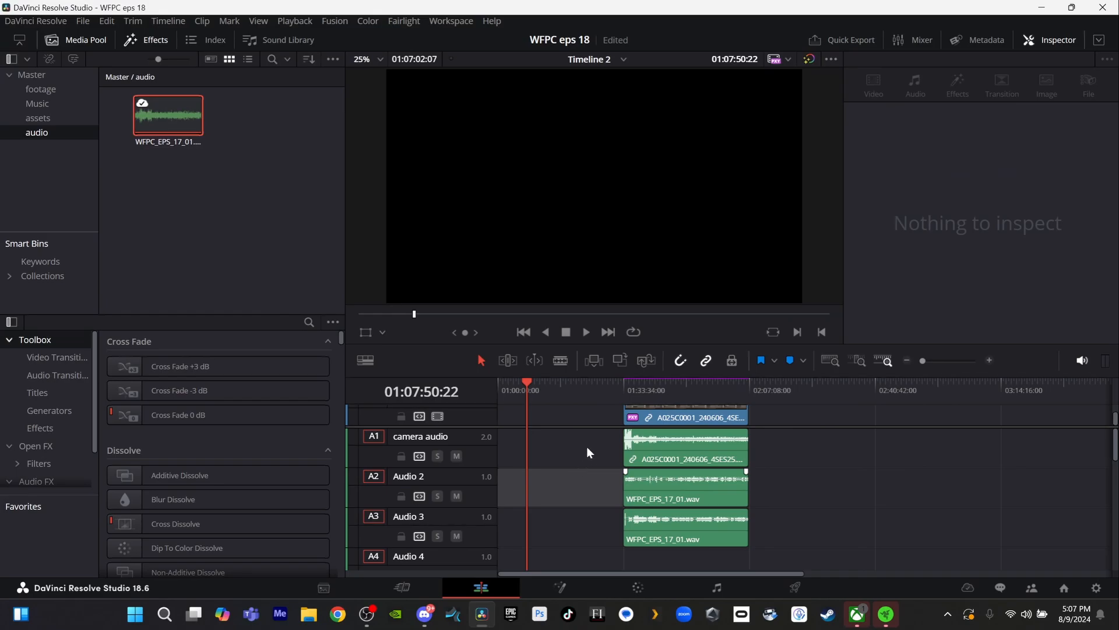
- Move the WFPC_EPS_17_01.wav clip on Audio 2 along the timeline to start where the camera clip ends
left_click_drag(586, 448, 665, 482)
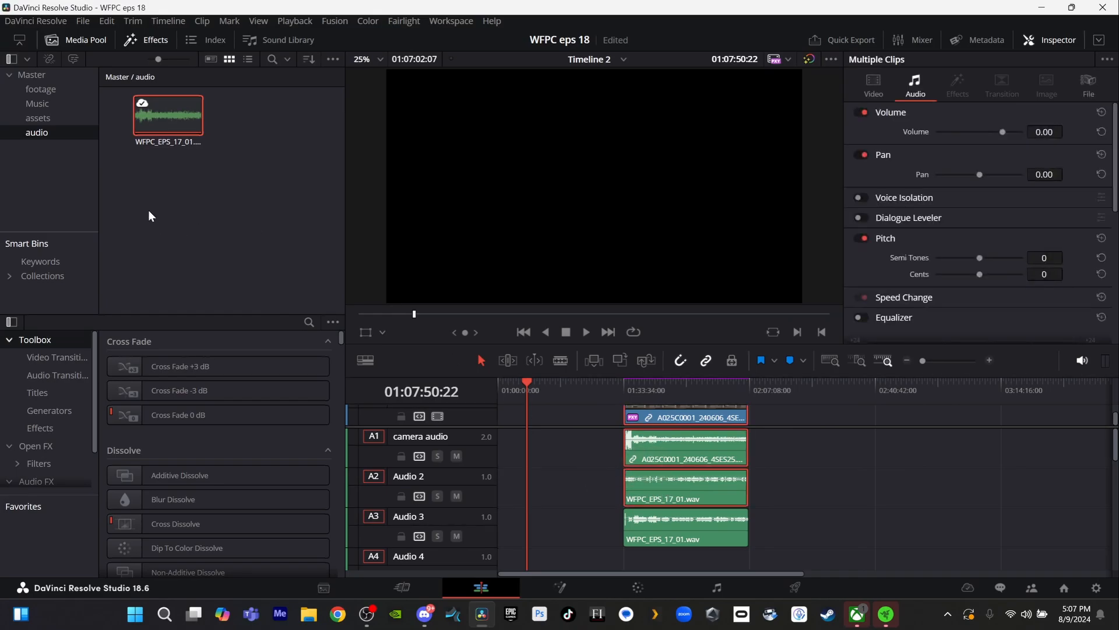
left_click(789, 457)
left_click_drag(697, 496, 725, 484)
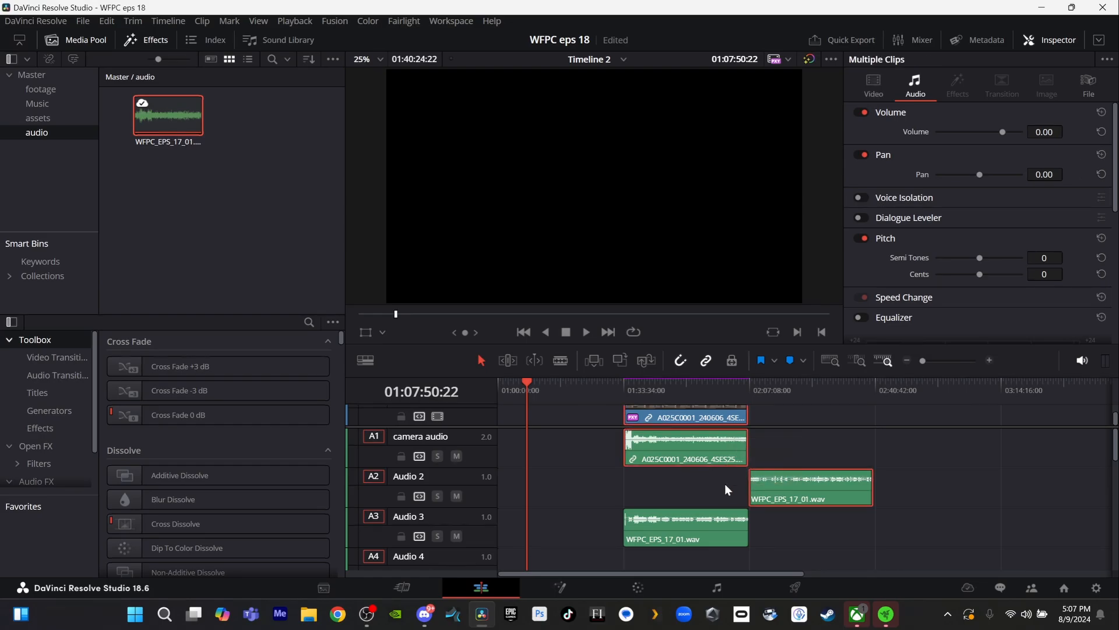
- Try to auto-align the Audio 2 recorder clip with the camera clip based on waveform
right_click(711, 449)
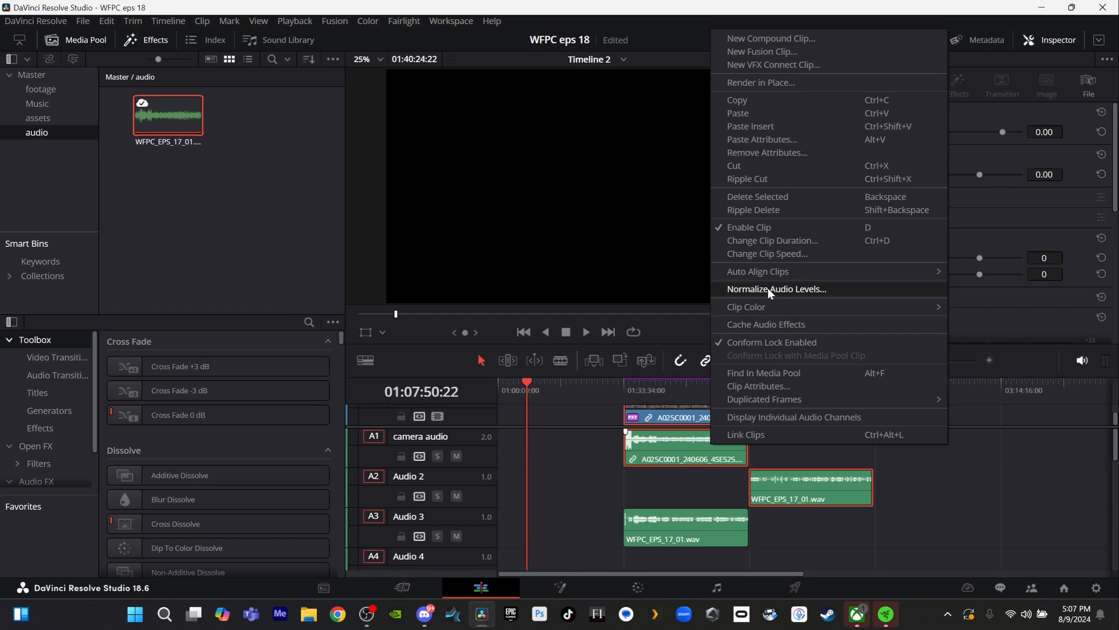
mouse_move(771, 274)
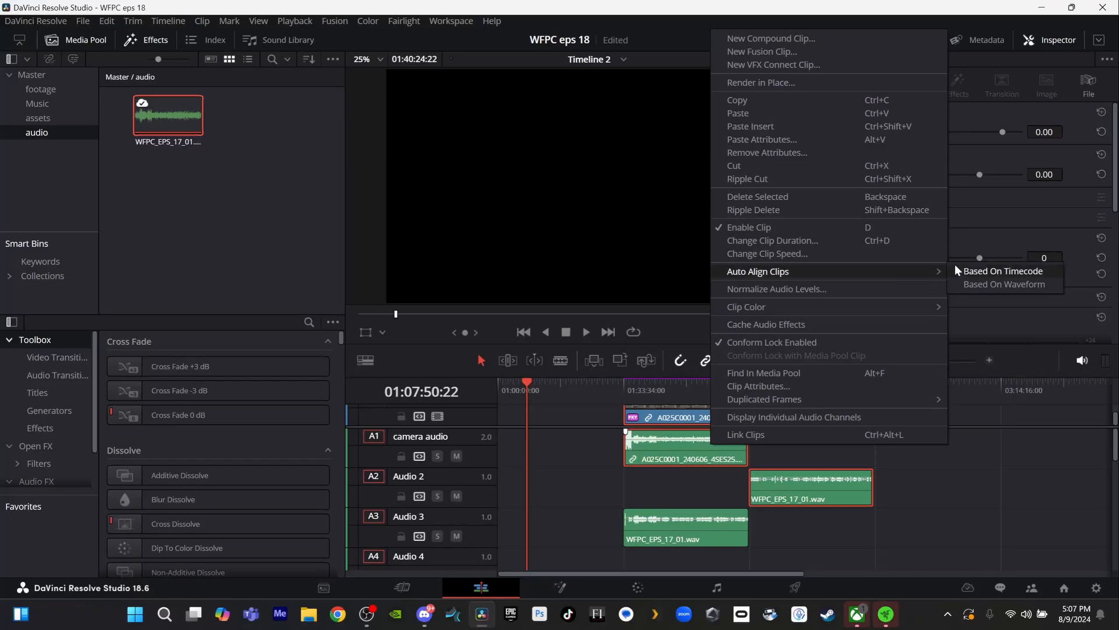
left_click(979, 285)
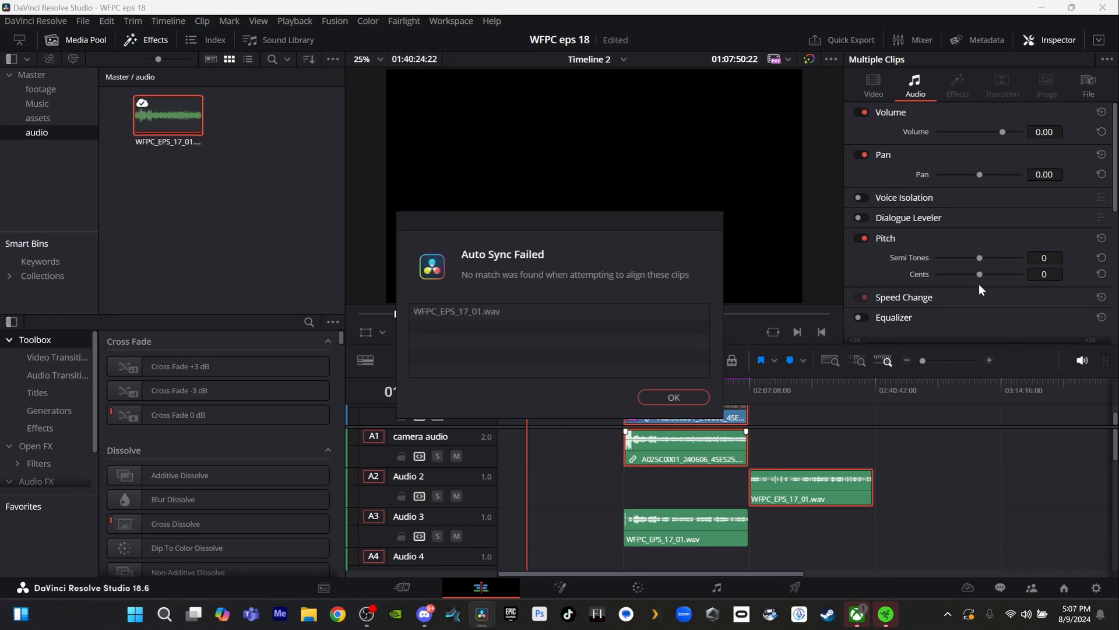
left_click(665, 397)
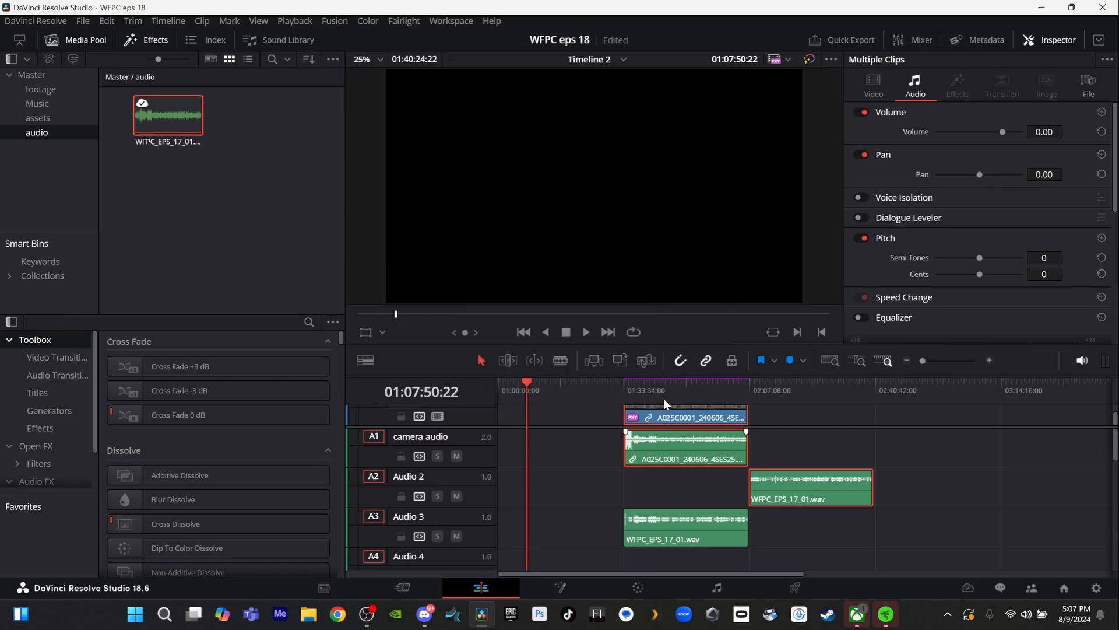
left_click(594, 453)
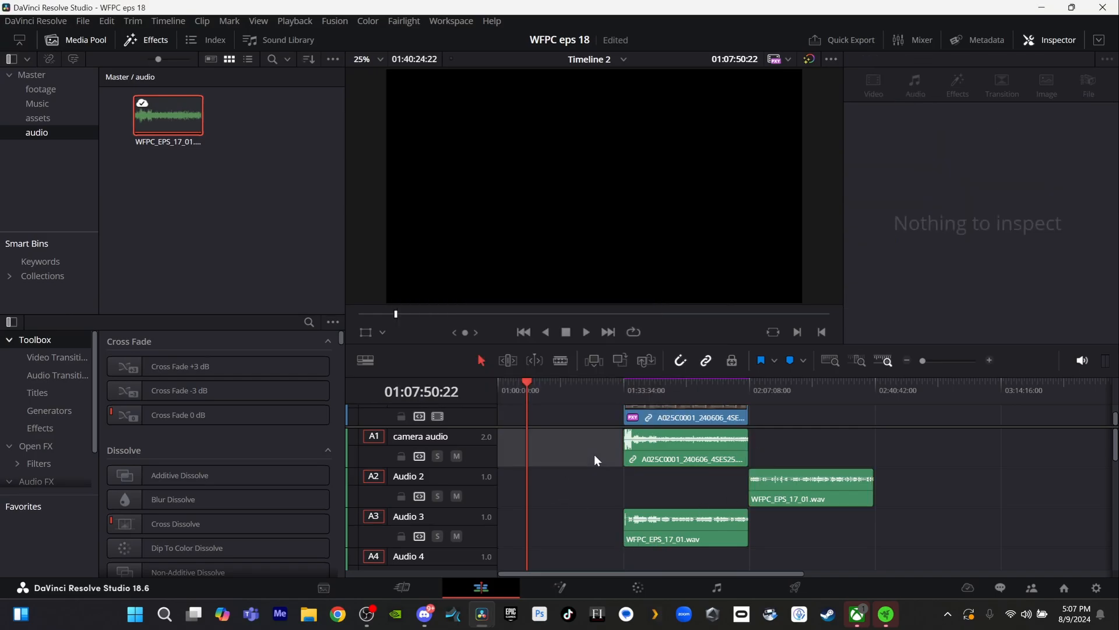
- Try to auto-align the Audio 3 recorder clip with the camera clip based on waveform
left_click_drag(600, 455, 675, 533)
right_click(677, 527)
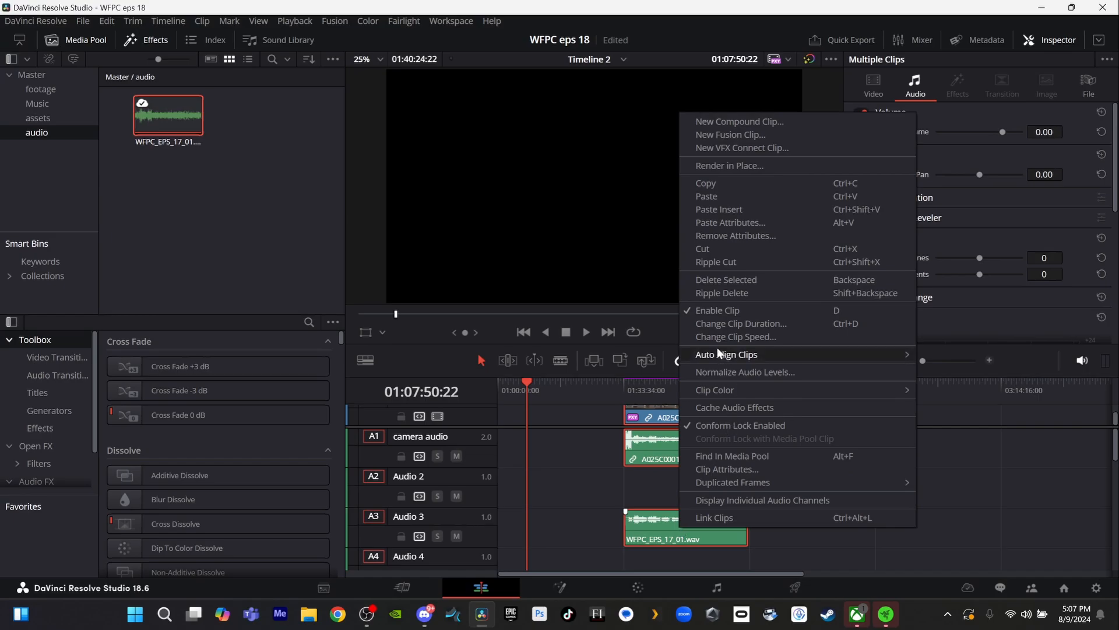
mouse_move(889, 355)
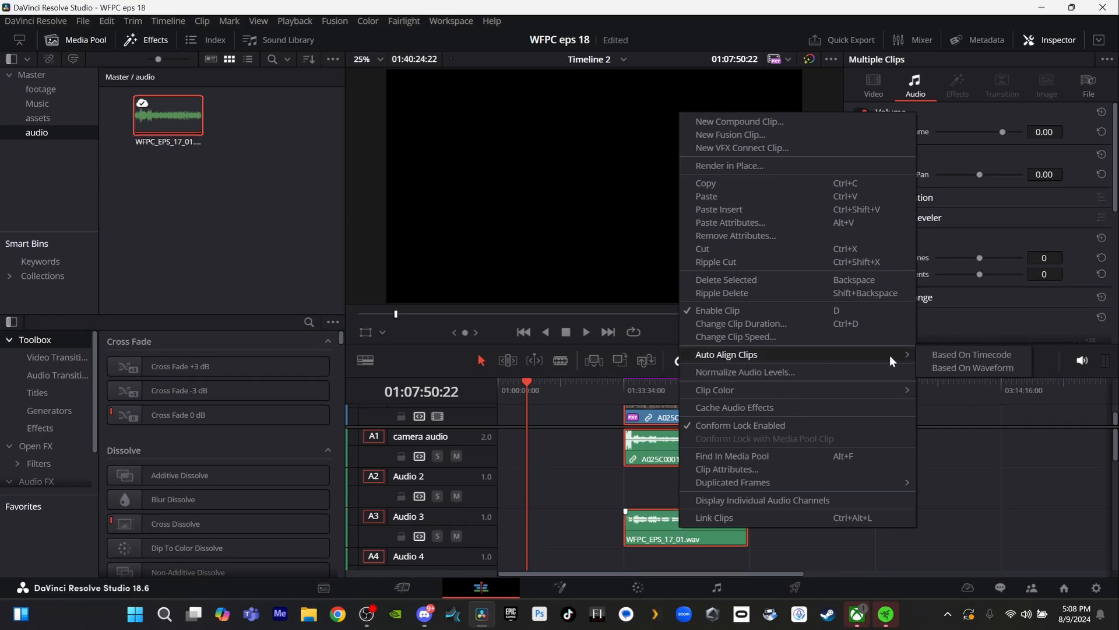
left_click(956, 363)
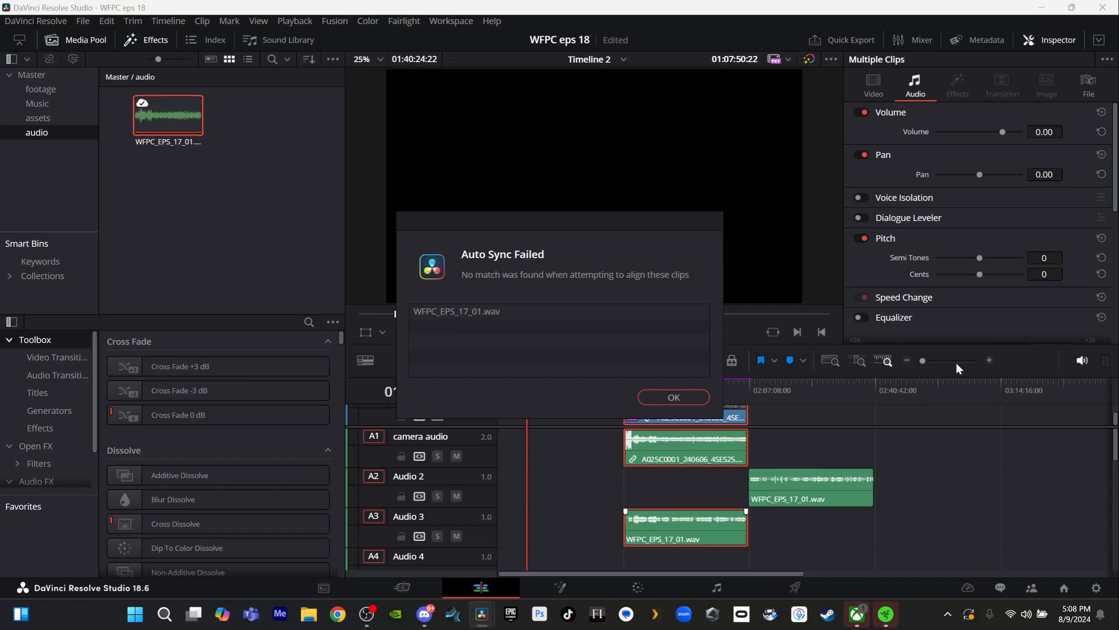
left_click(661, 398)
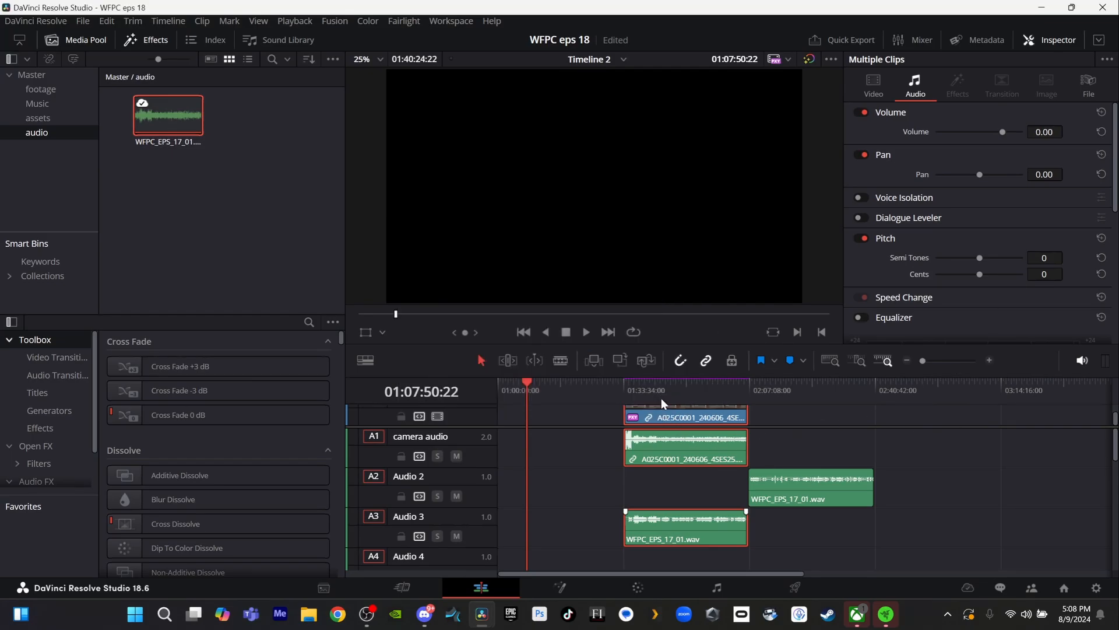
- Listen to the Audio 2 recorder clip from about 02:19:45 and again from about 02:21:40
left_click(788, 391)
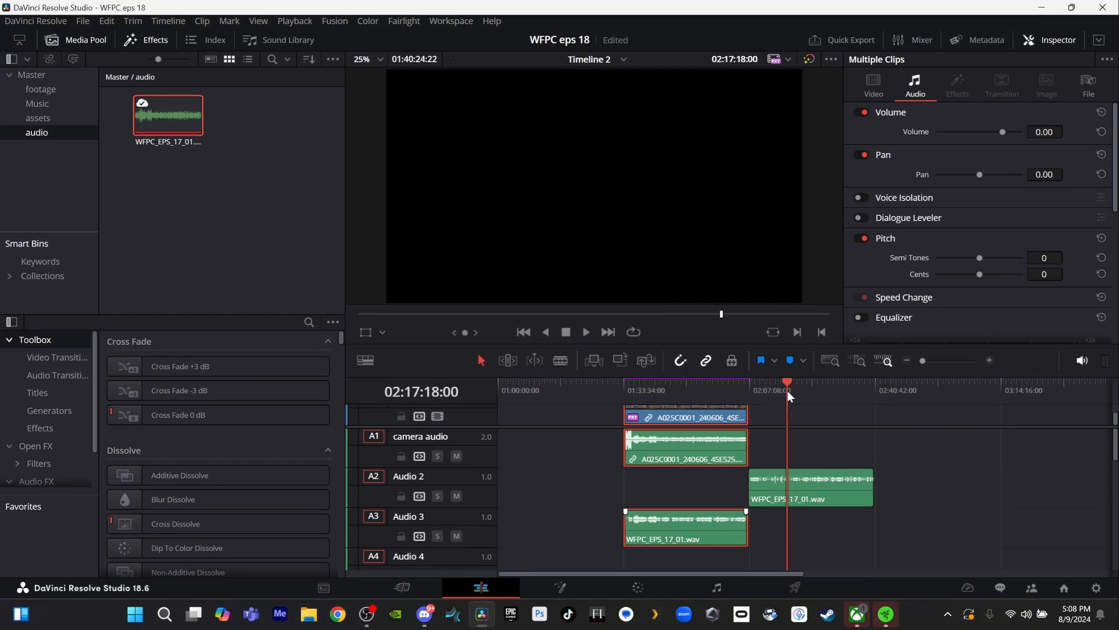
left_click(796, 388)
key("space")
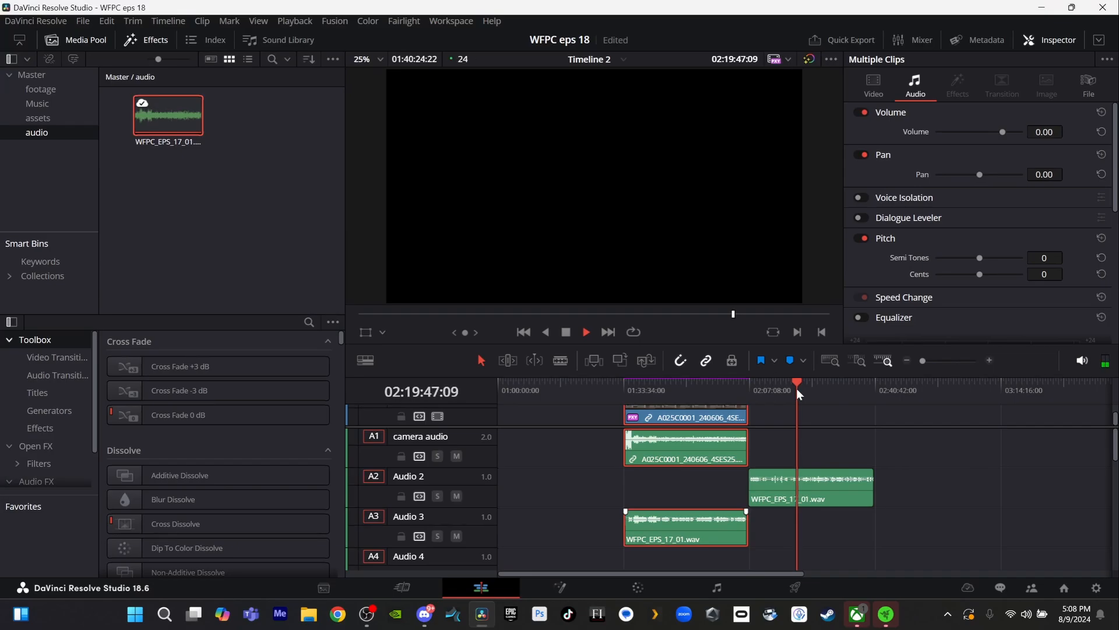
scroll(796, 388, "up", 5)
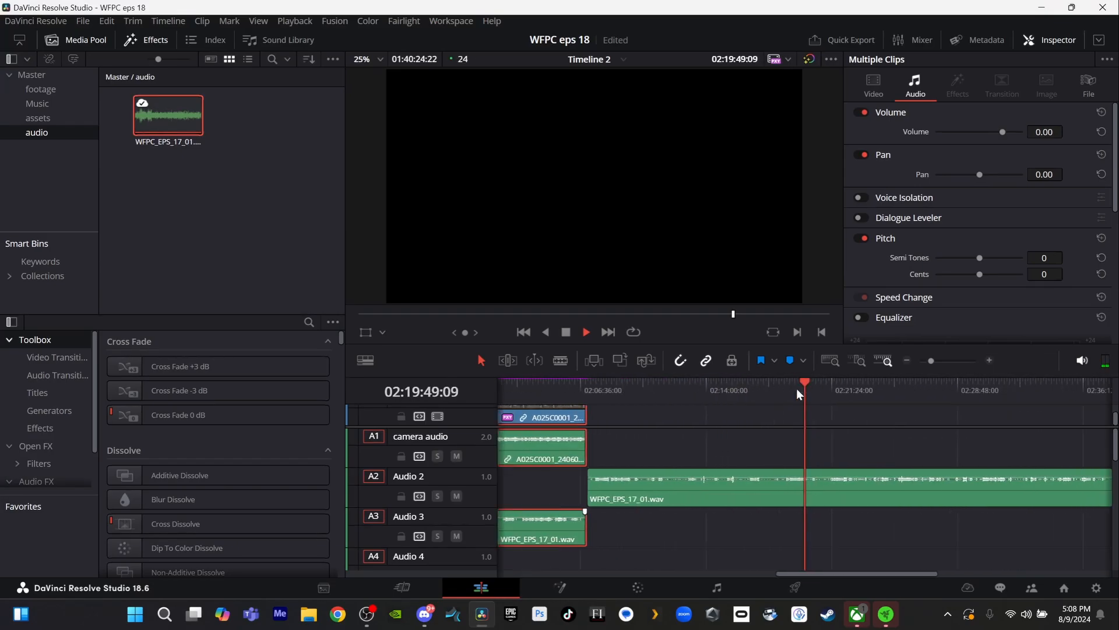
scroll(796, 388, "up", 1)
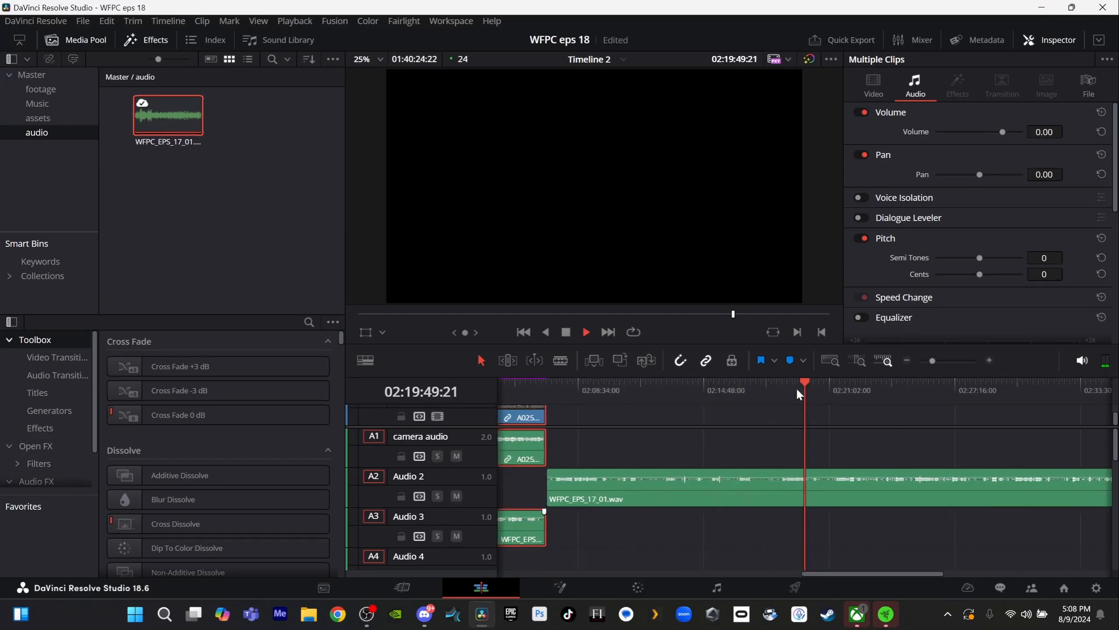
left_click(841, 389)
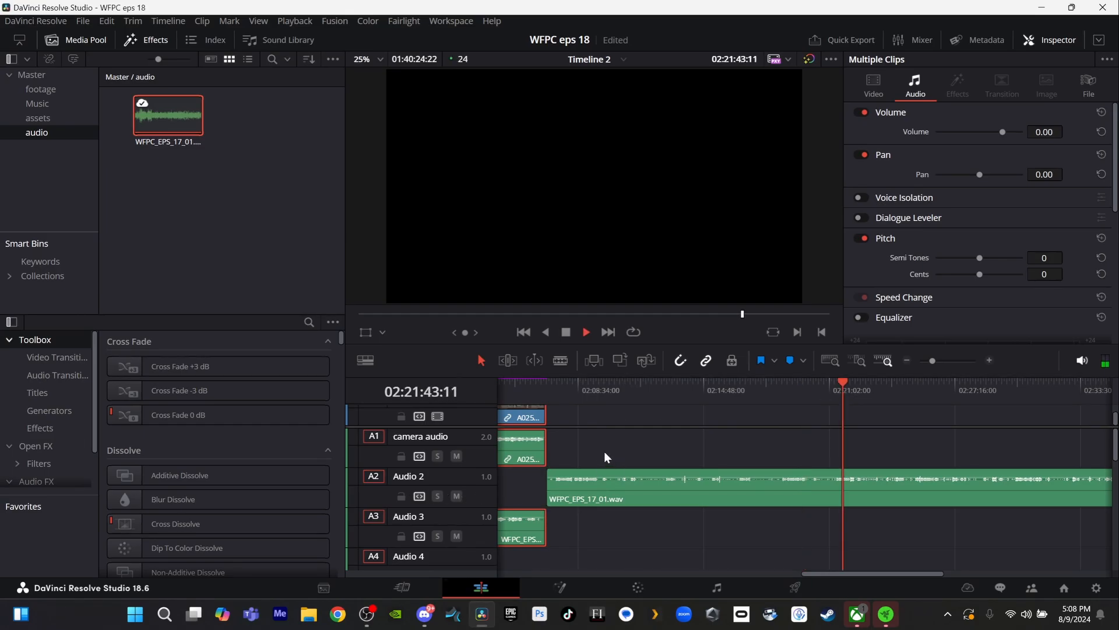
- Play the camera footage with its audio from about 01:59:26 and check the picture at 01:51:09:15
scroll(604, 451, "left", 5)
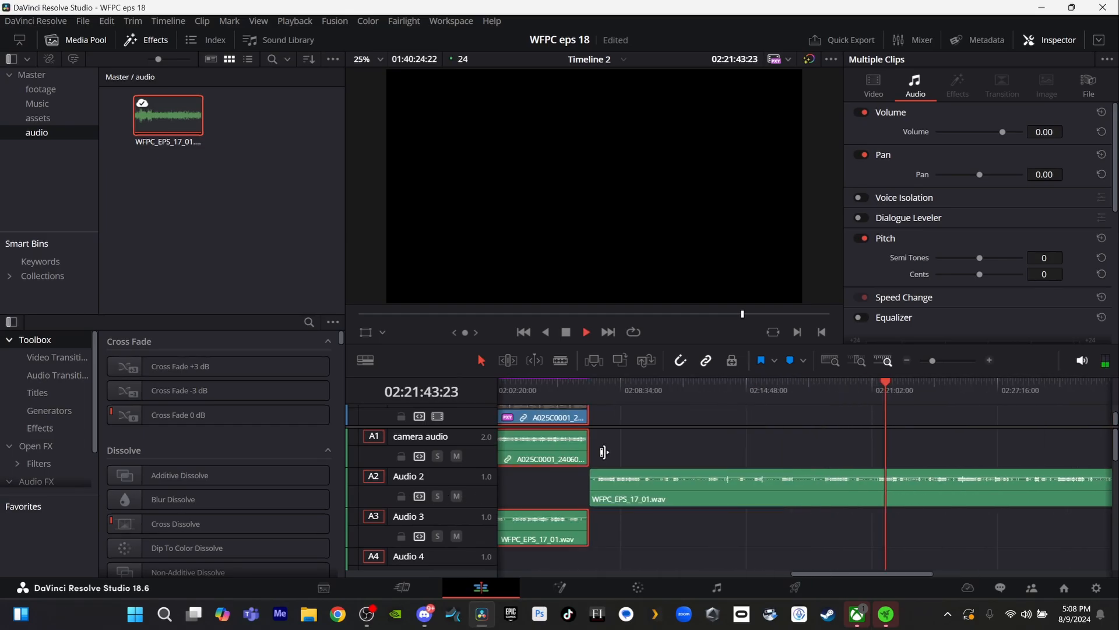
left_click(583, 386)
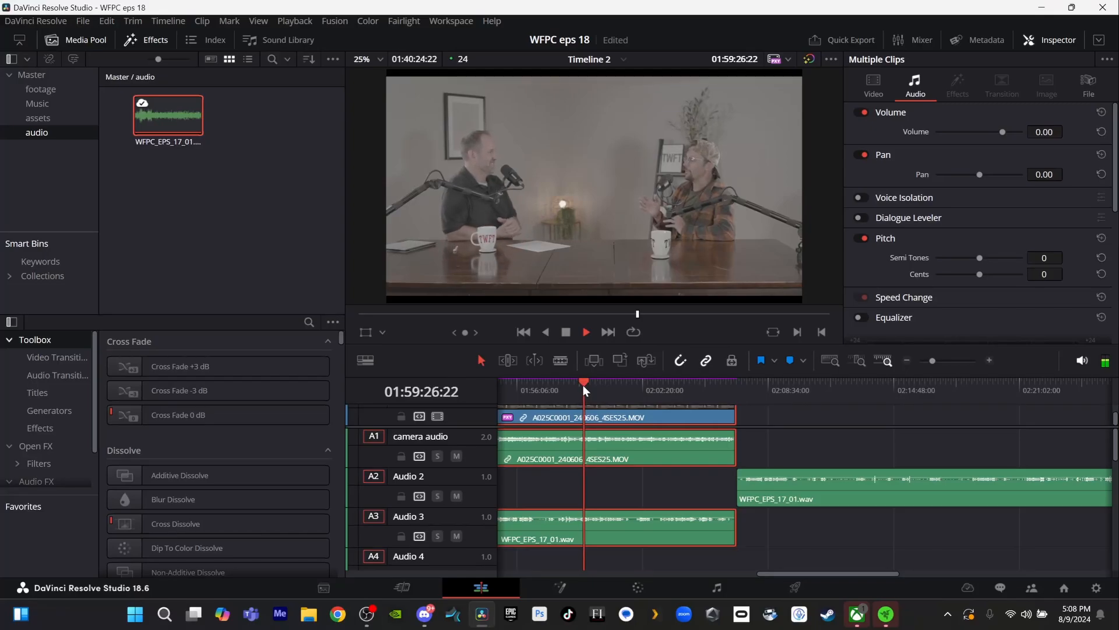
key("space")
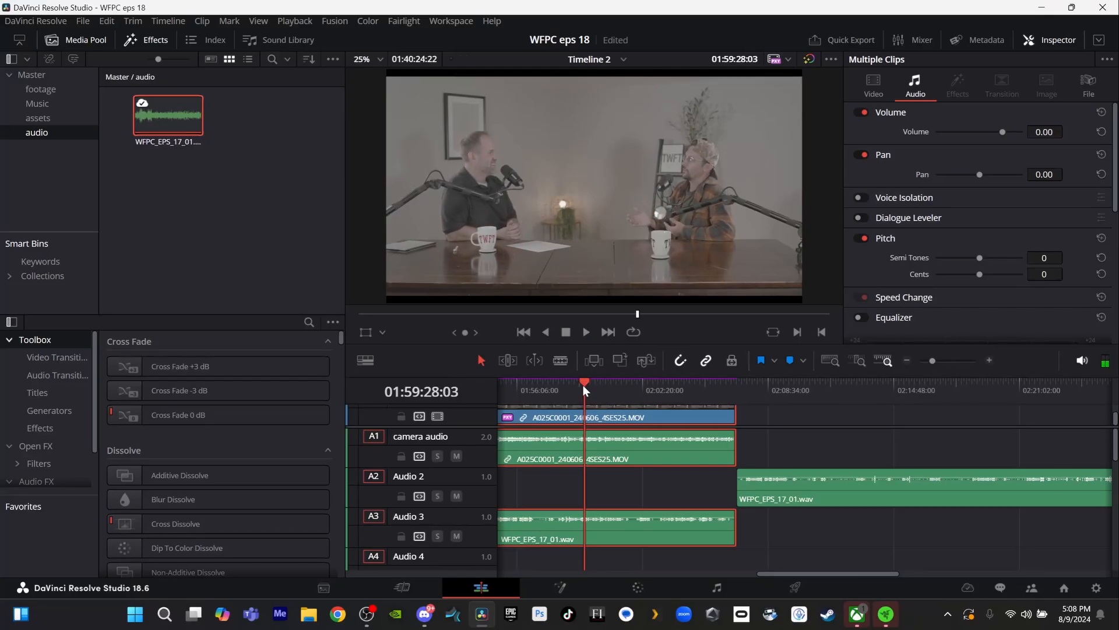
left_click_drag(509, 390, 554, 482)
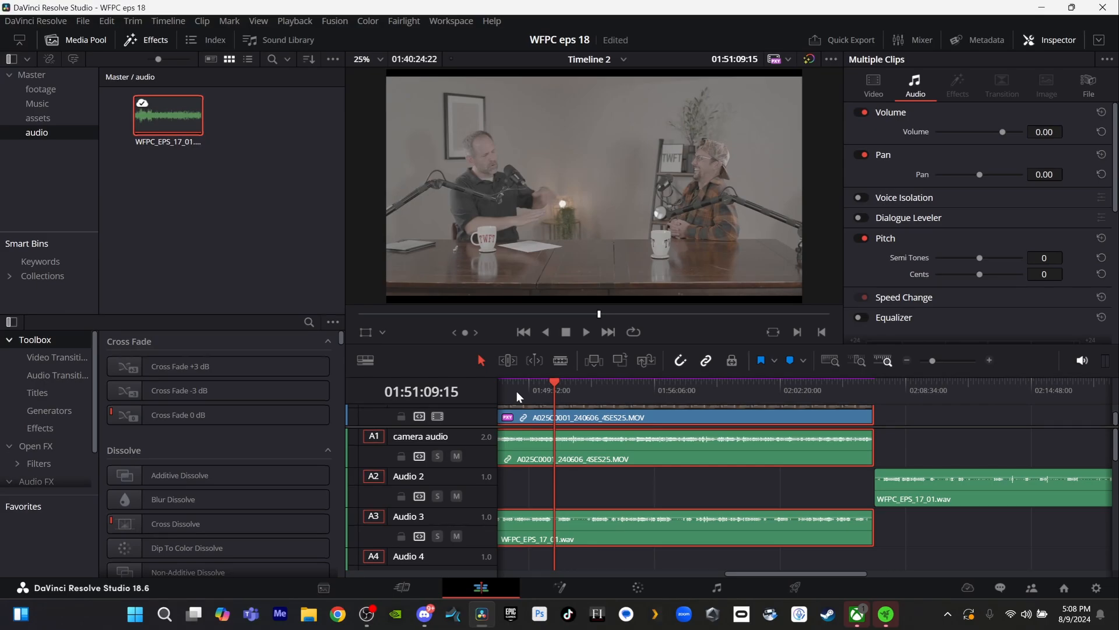
- Place the playhead at 01:34:52:12, where speech starts on Audio 3, and enlarge the audio tracks to compare waveforms
scroll(517, 390, "up", 3)
scroll(517, 391, "down", 7)
scroll(517, 391, "up", 2)
scroll(517, 390, "up", 1)
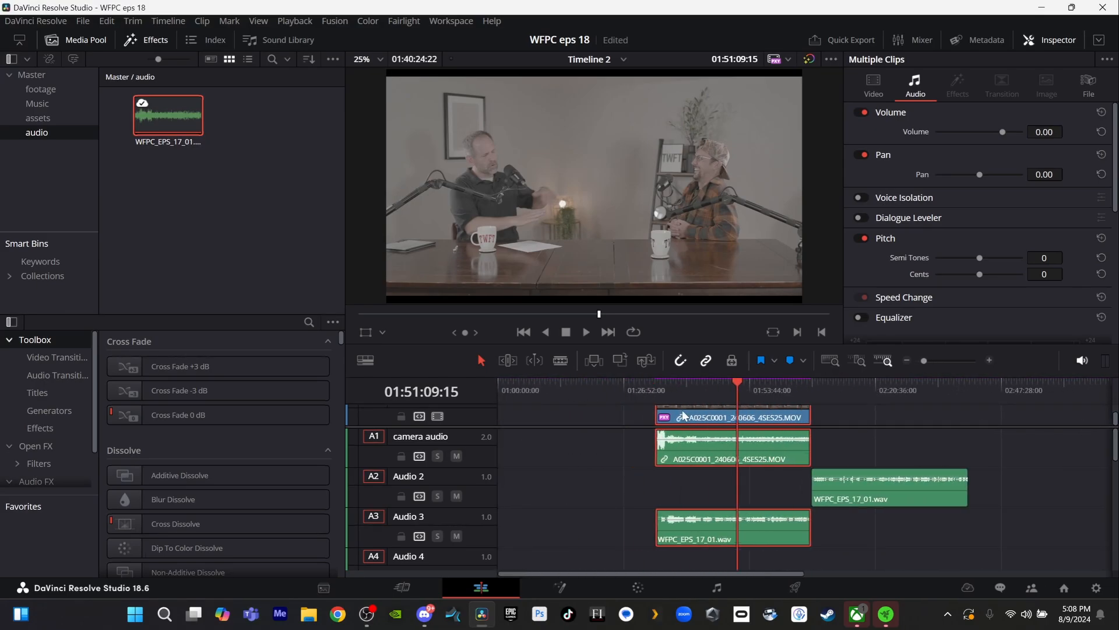
scroll(673, 386, "up", 4)
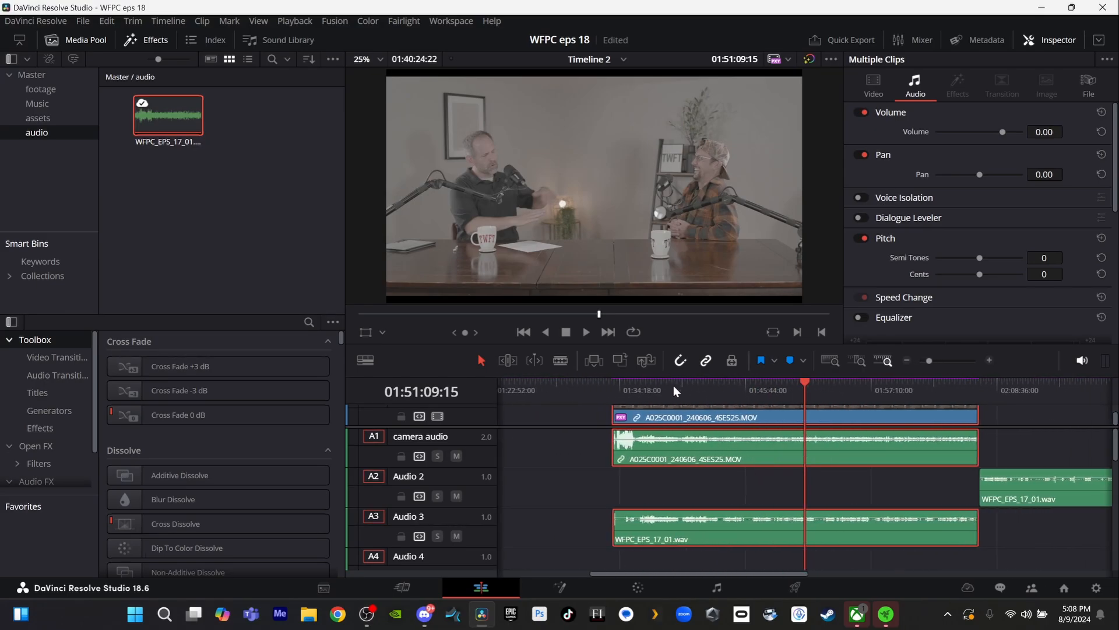
scroll(544, 400, "left", 6)
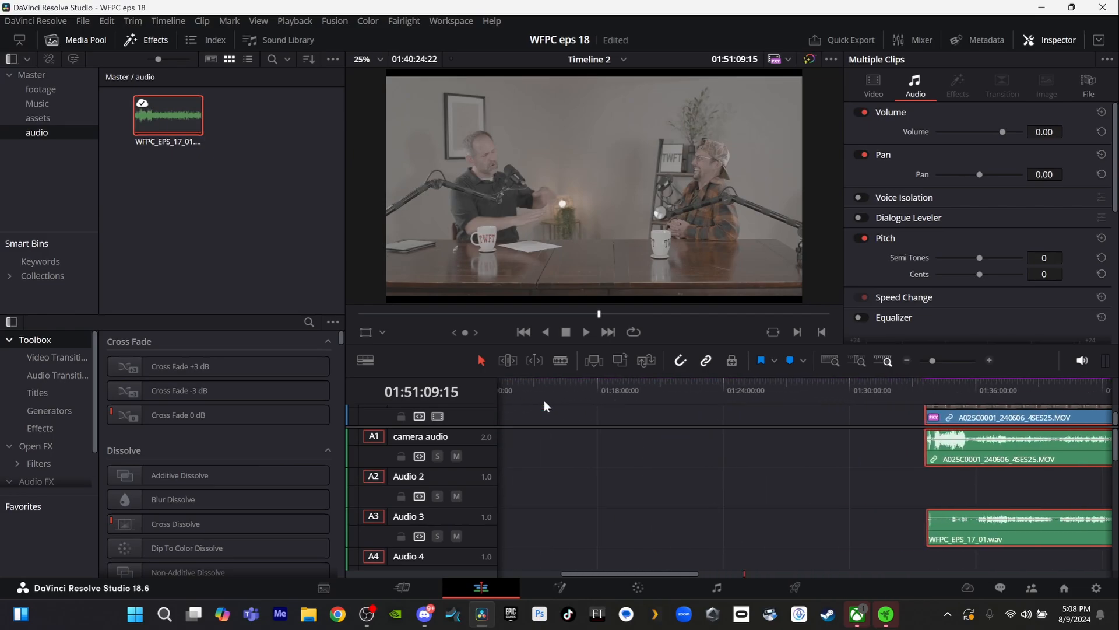
left_click(788, 386)
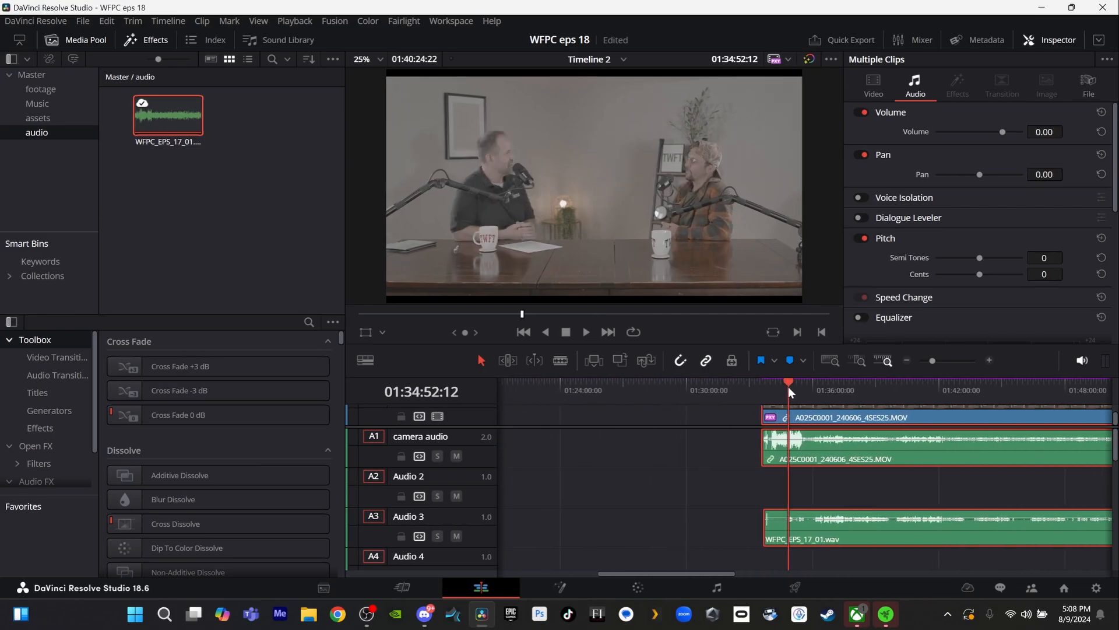
scroll(788, 387, "up", 2)
scroll(789, 387, "up", 1)
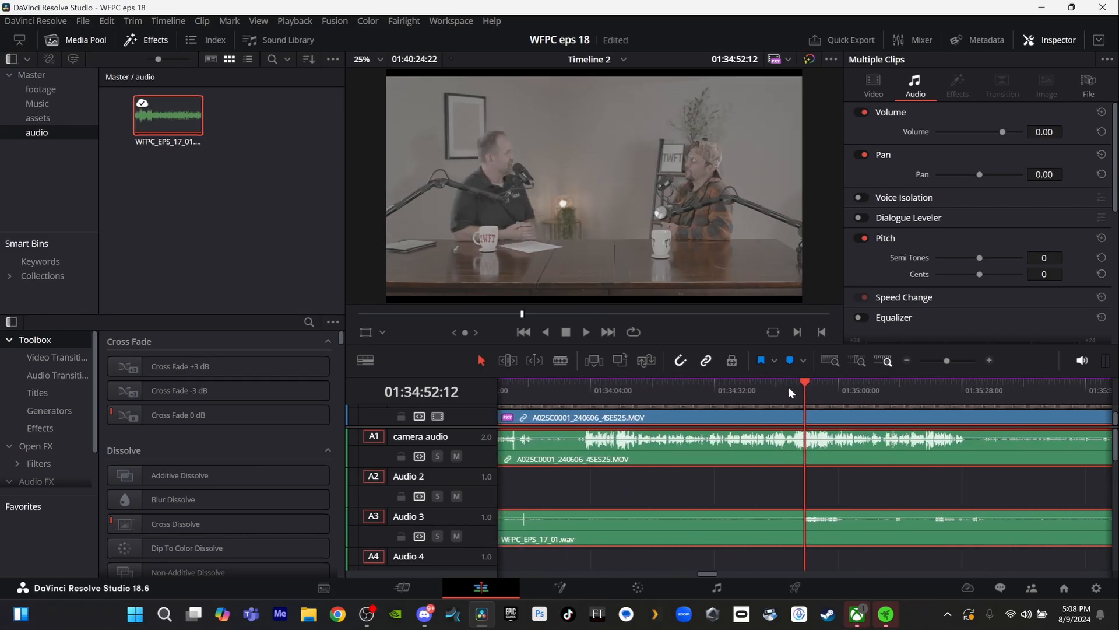
scroll(572, 480, "up", 3, "shift")
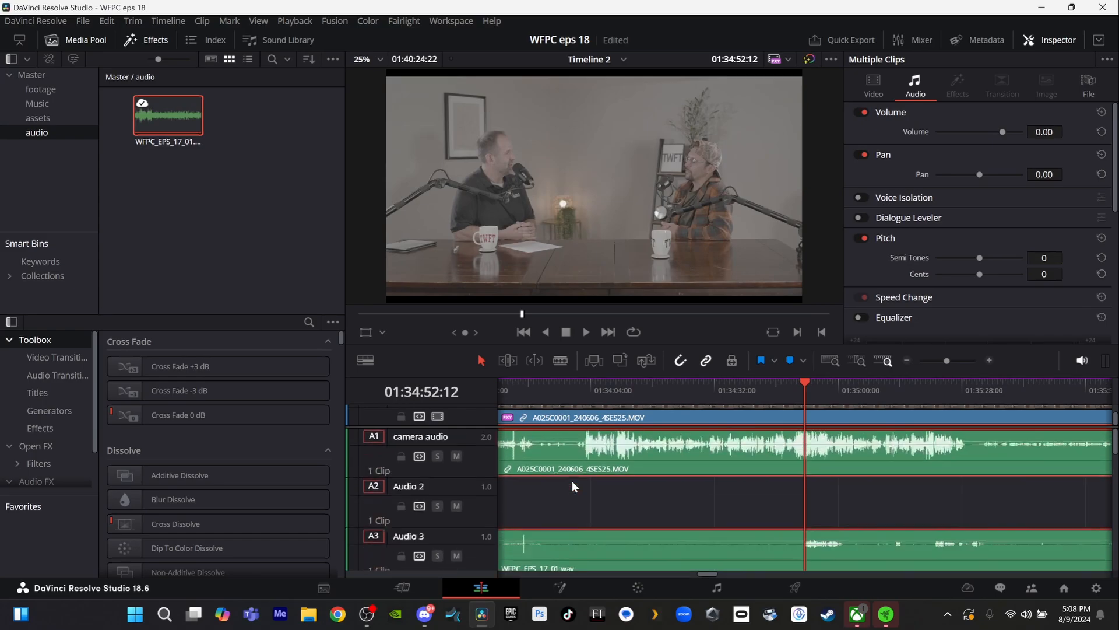
scroll(572, 480, "down", 3, "shift")
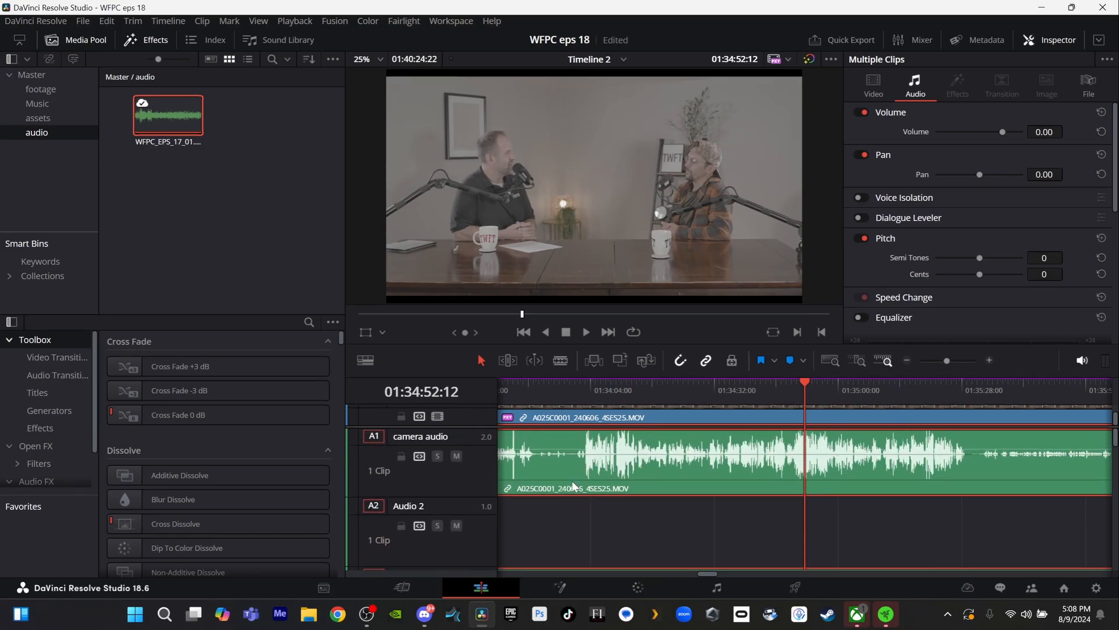
- Move the WFPC_EPS_17_01.wav clip on Audio 2 back under the camera clip, starting at the playhead at 01:34:52:12
scroll(572, 481, "down", 8)
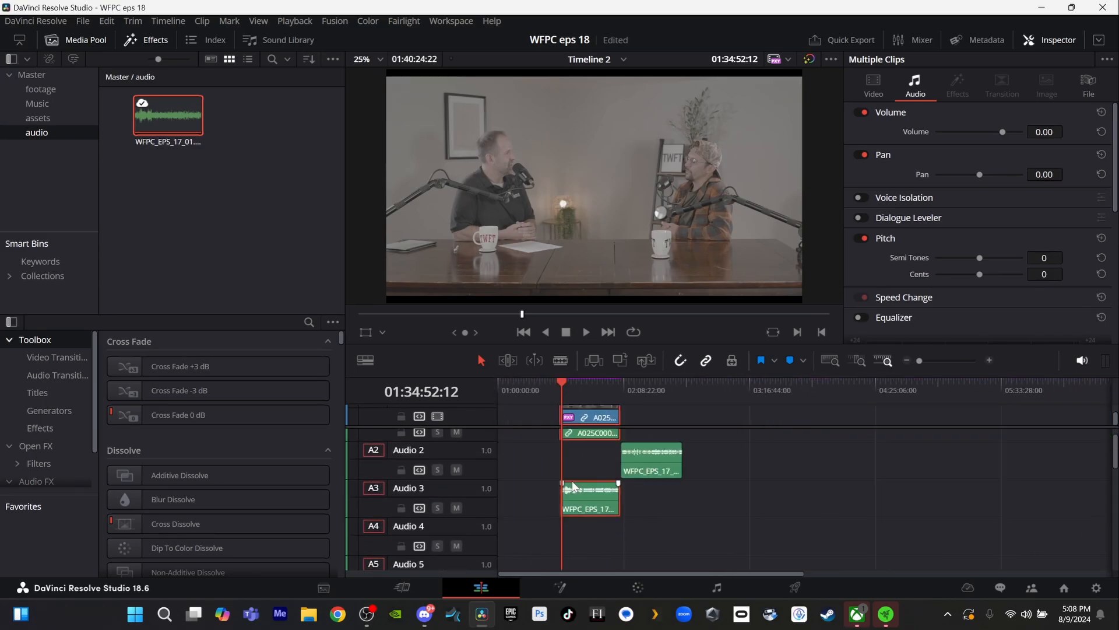
left_click_drag(658, 464, 607, 464)
scroll(581, 446, "up", 8)
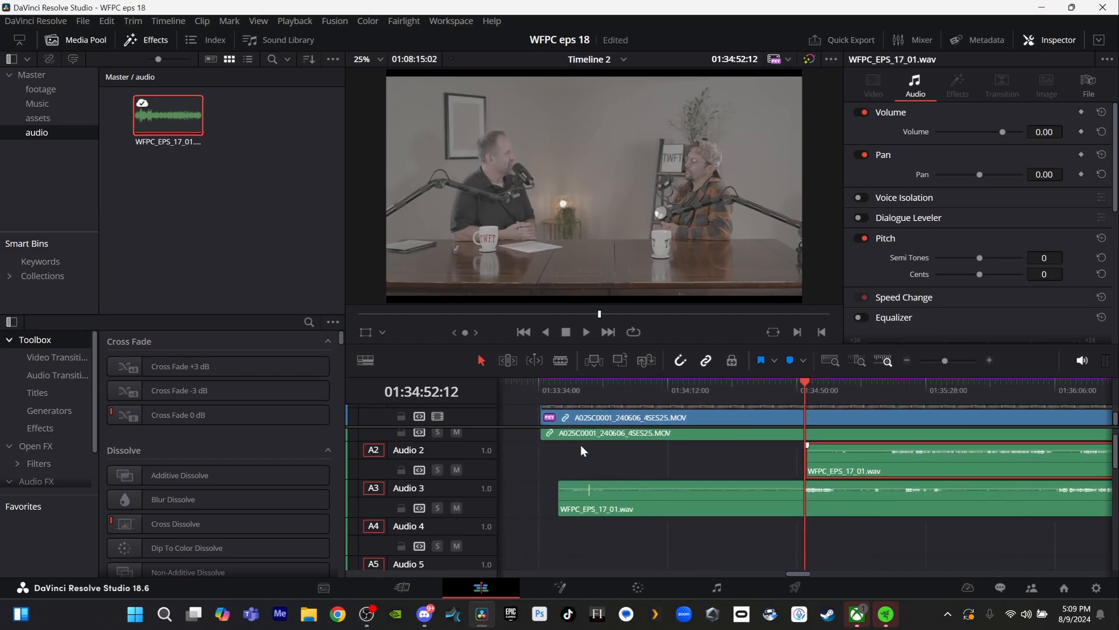
- Enlarge the audio tracks and compare the camera audio and Audio 2 waveforms after the playhead
scroll(581, 446, "down", 2)
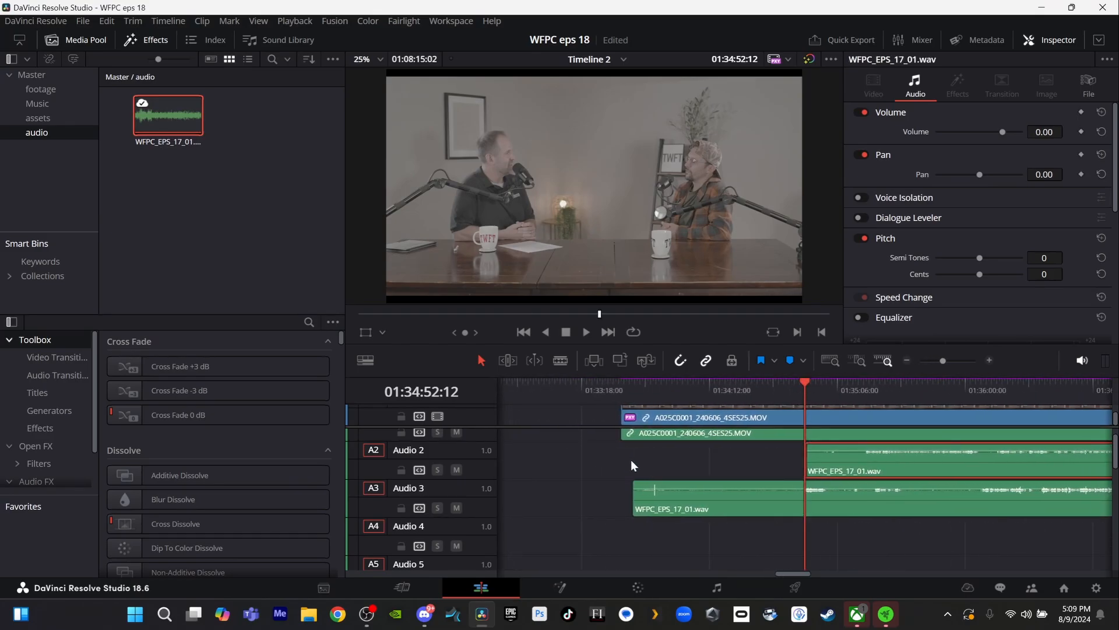
scroll(631, 459, "down", 1)
scroll(630, 460, "up", 1)
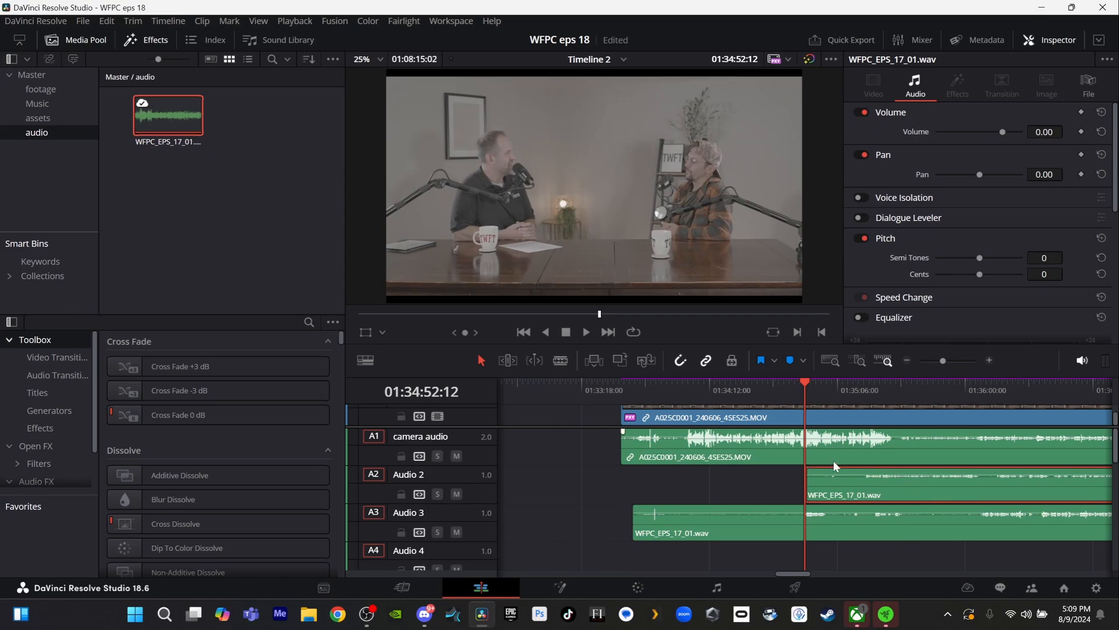
scroll(834, 460, "up", 3)
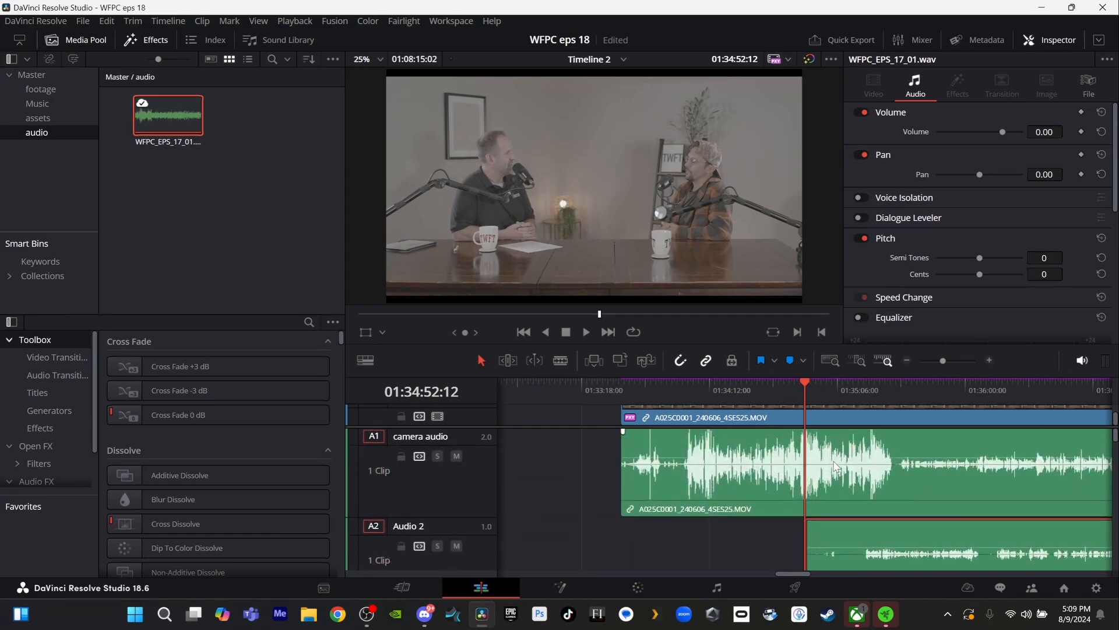
scroll(834, 467, "right", 5)
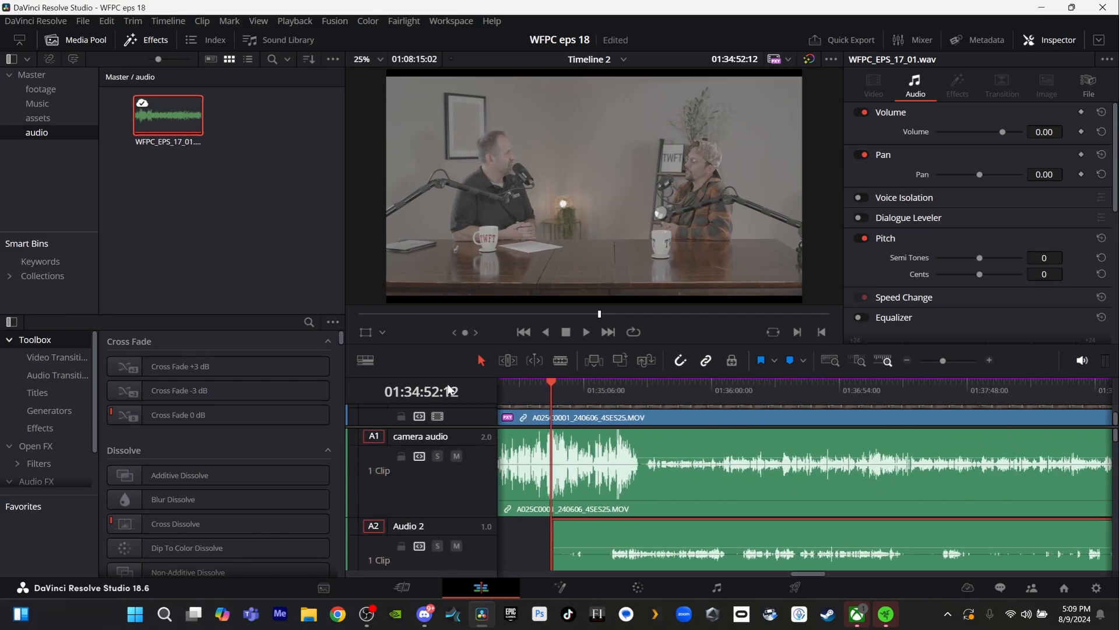
- Enlarge the timeline area upward and hide the media pool and effects library to give the audio tracks more room
left_click_drag(431, 347, 430, 187)
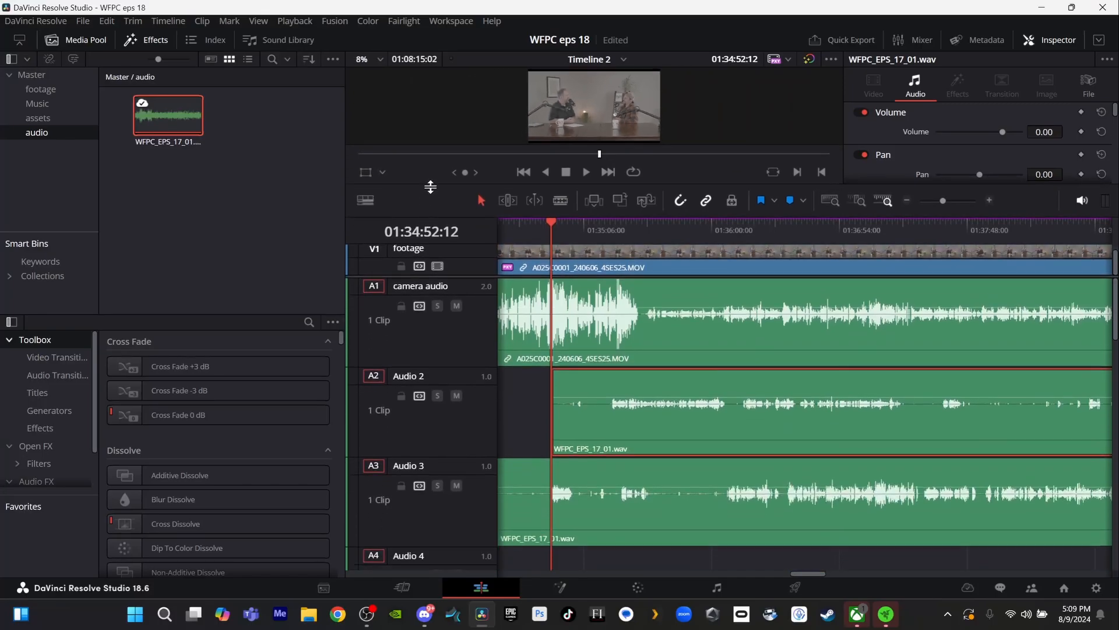
left_click(88, 38)
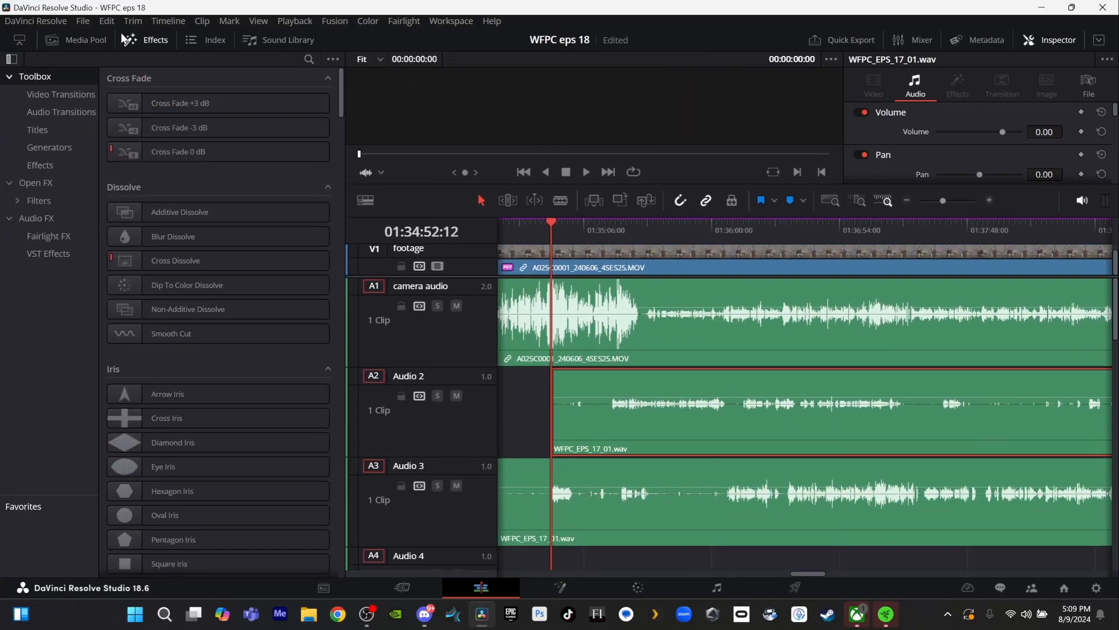
left_click(148, 41)
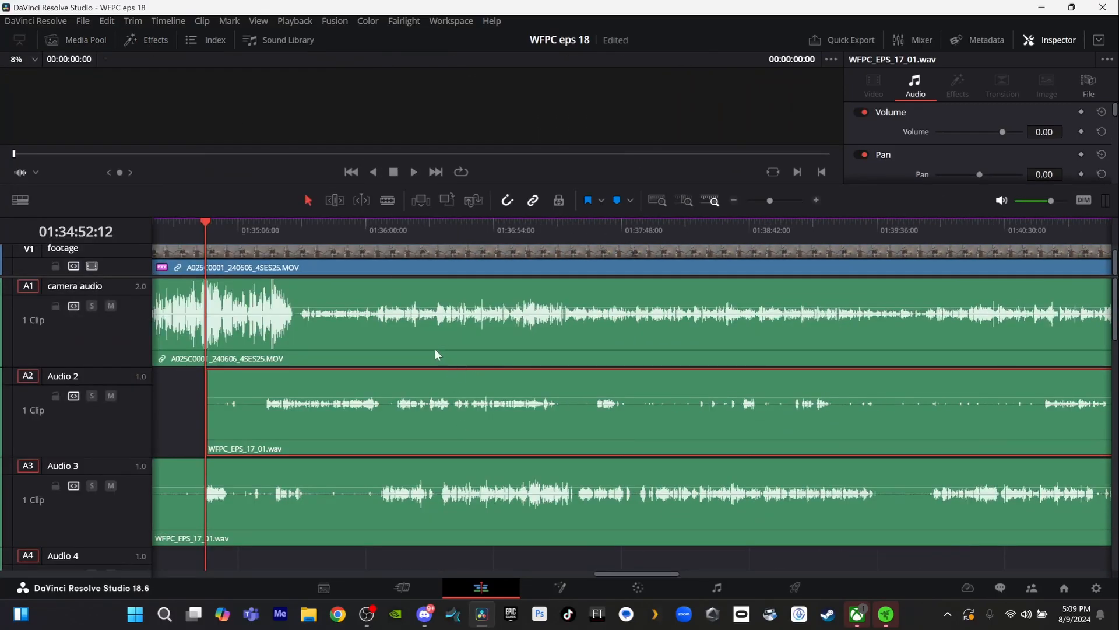
- Move the WFPC_EPS_17_01.wav clip on Audio 2 earlier so its end lines up with the end of the camera clip
scroll(634, 384, "down", 3)
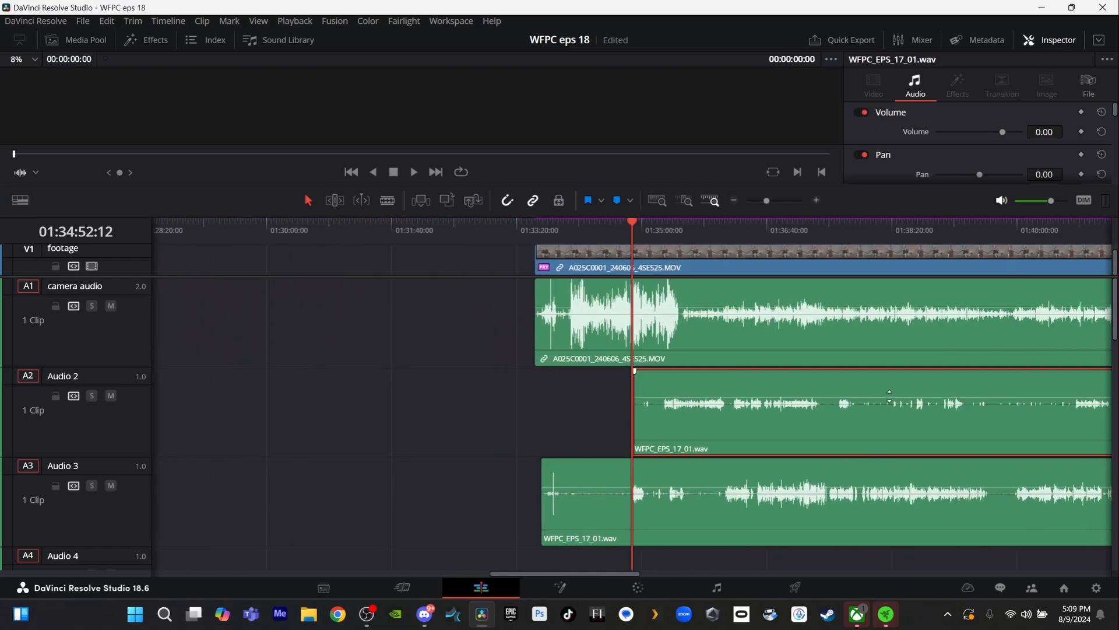
scroll(634, 383, "right", 10)
scroll(890, 396, "right", 15)
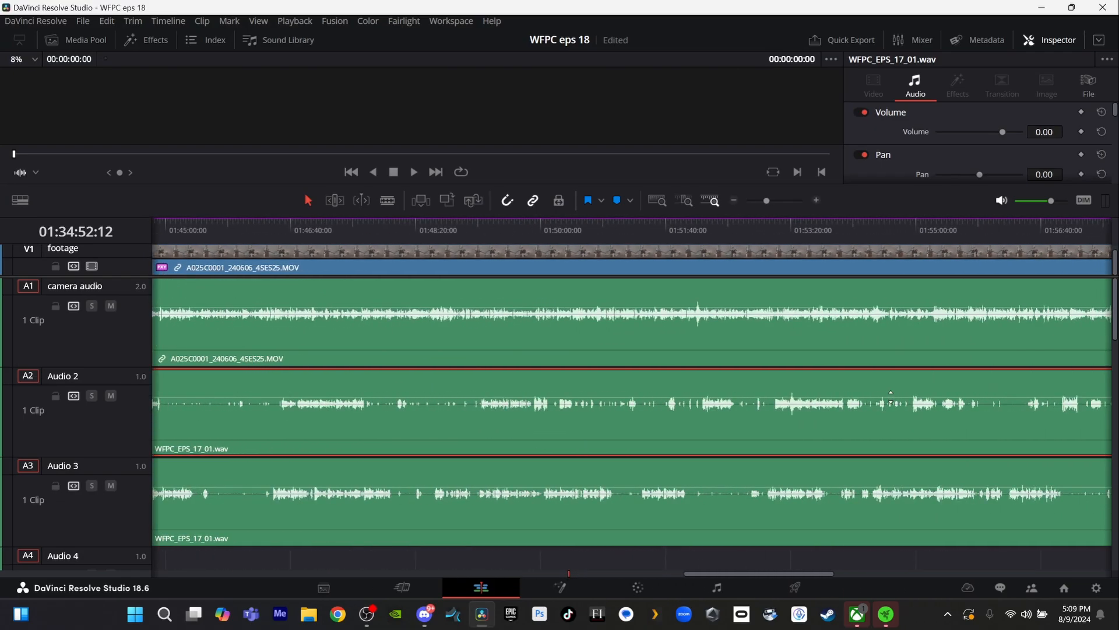
scroll(891, 397, "left", 2)
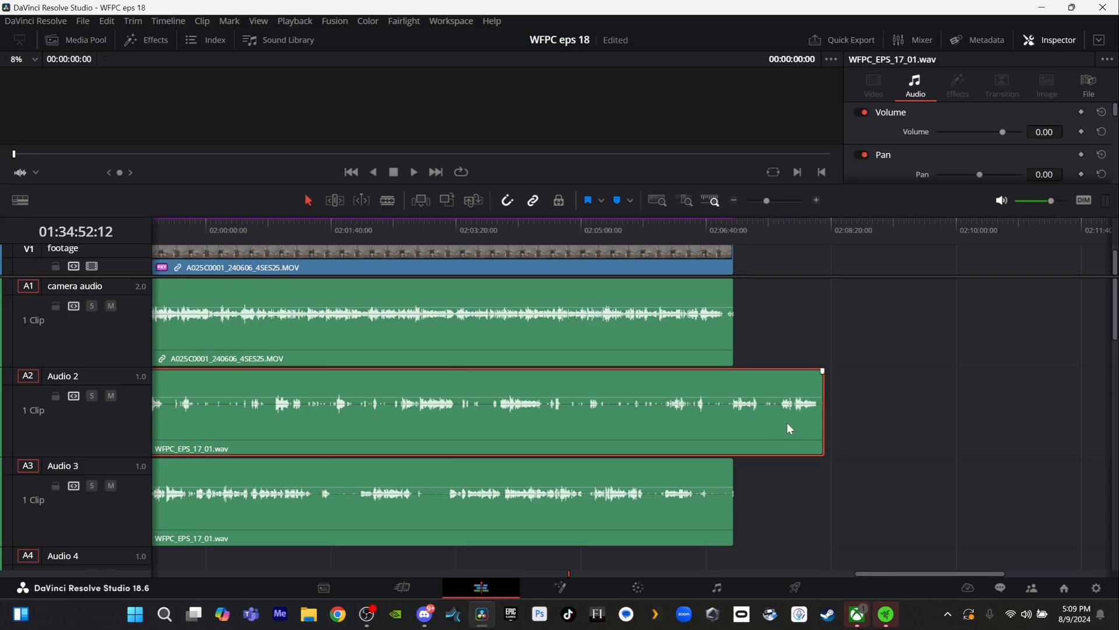
left_click_drag(787, 422, 699, 425)
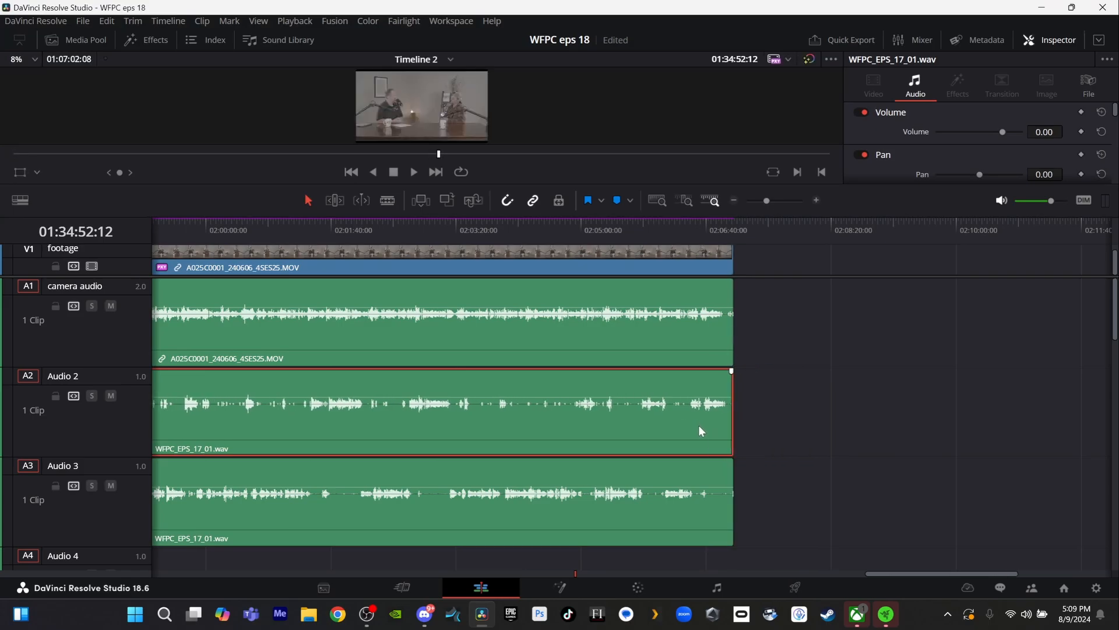
- Place the playhead at 02:06:35:18 and shift the Audio 2 clip earlier to bring its speech closer to the matching camera audio
left_click(701, 235)
scroll(701, 233, "up", 10)
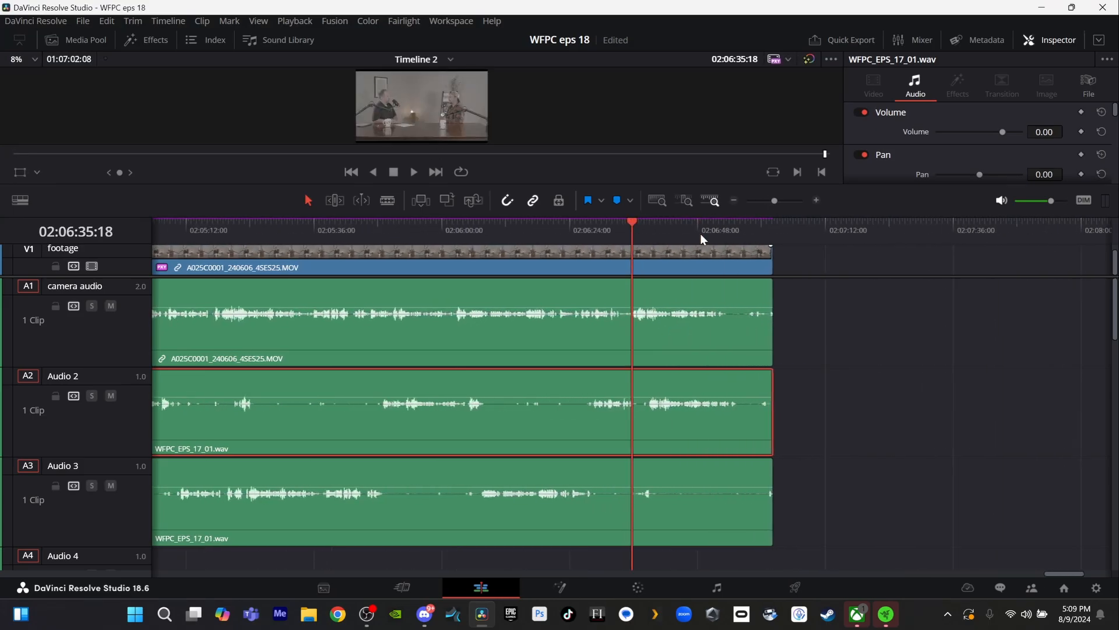
scroll(701, 233, "down", 3)
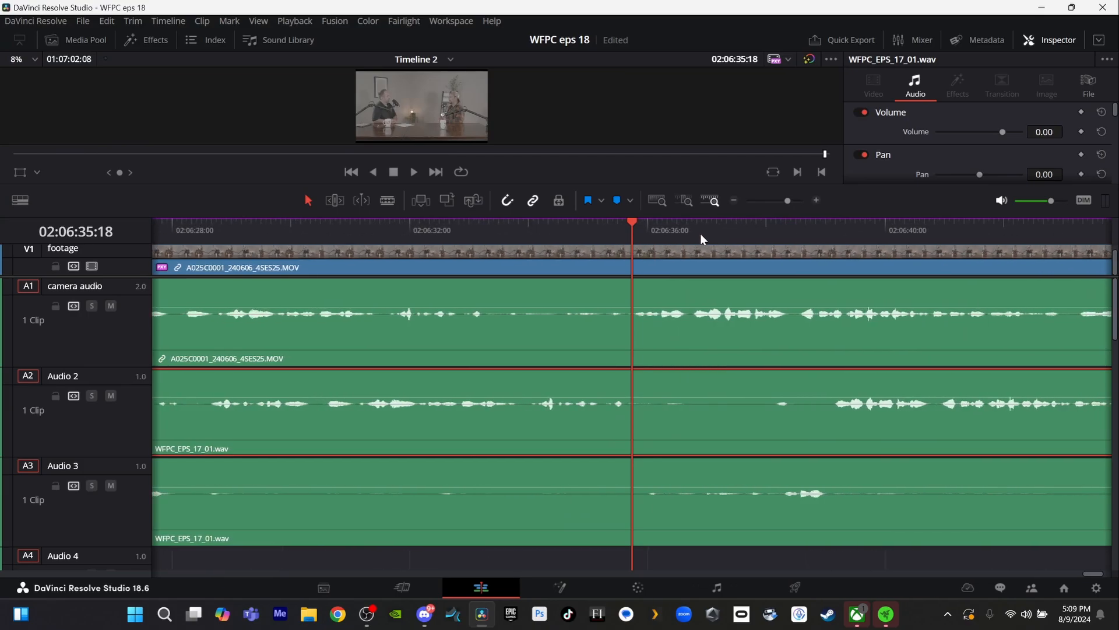
left_click_drag(850, 441, 680, 421)
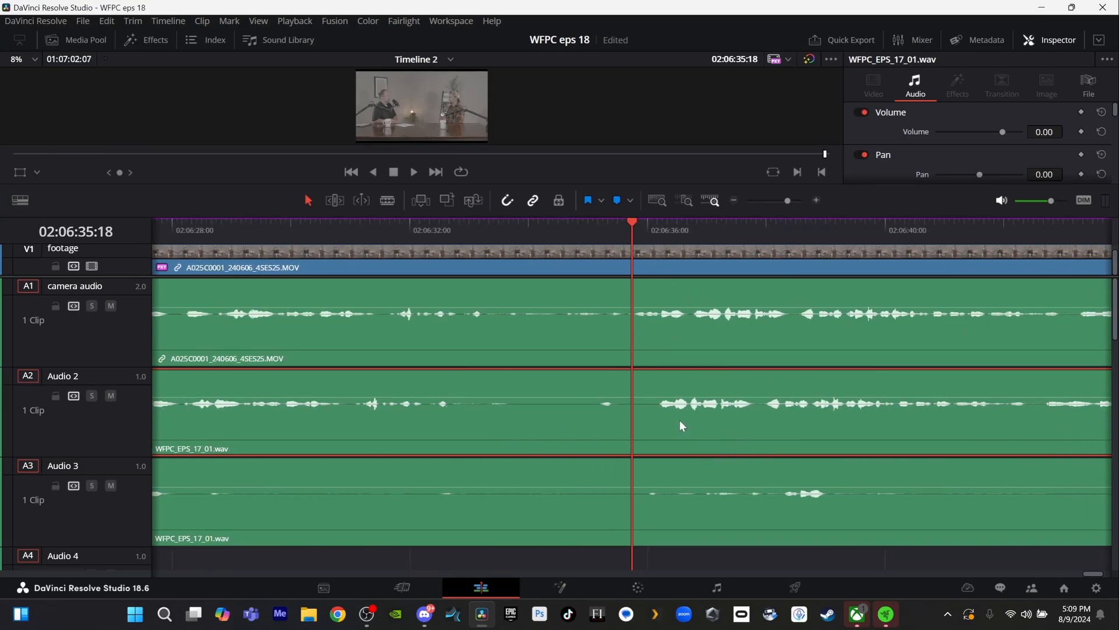
- Turn off snapping and move the Audio 2 clip slightly later to match the camera waveform after 02:06:36:07
left_click(503, 201)
left_click(663, 226)
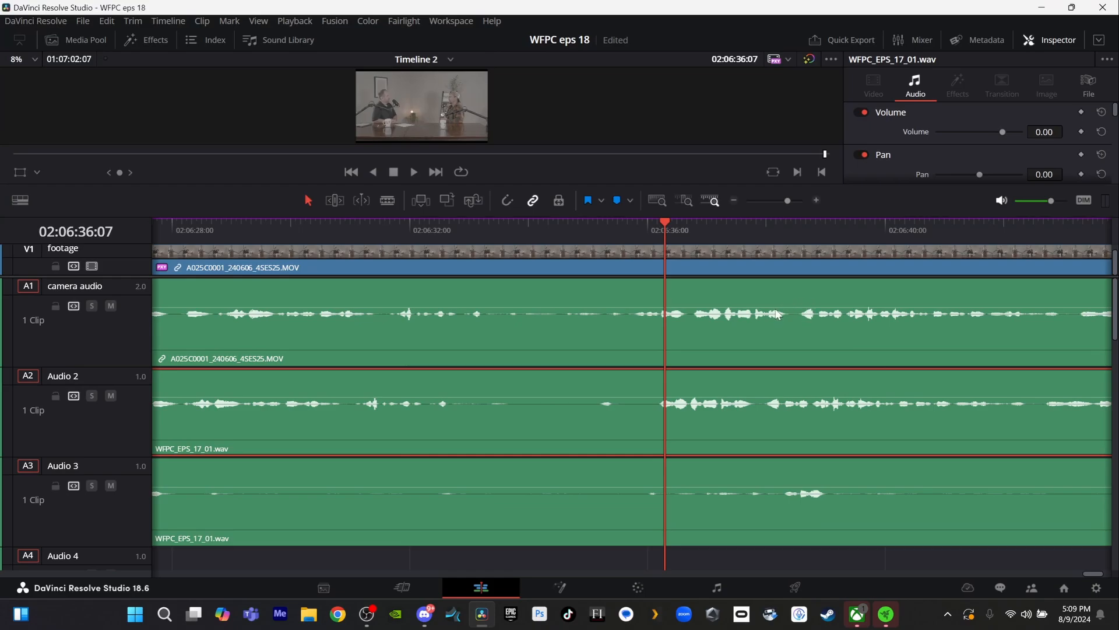
left_click_drag(764, 414, 802, 415)
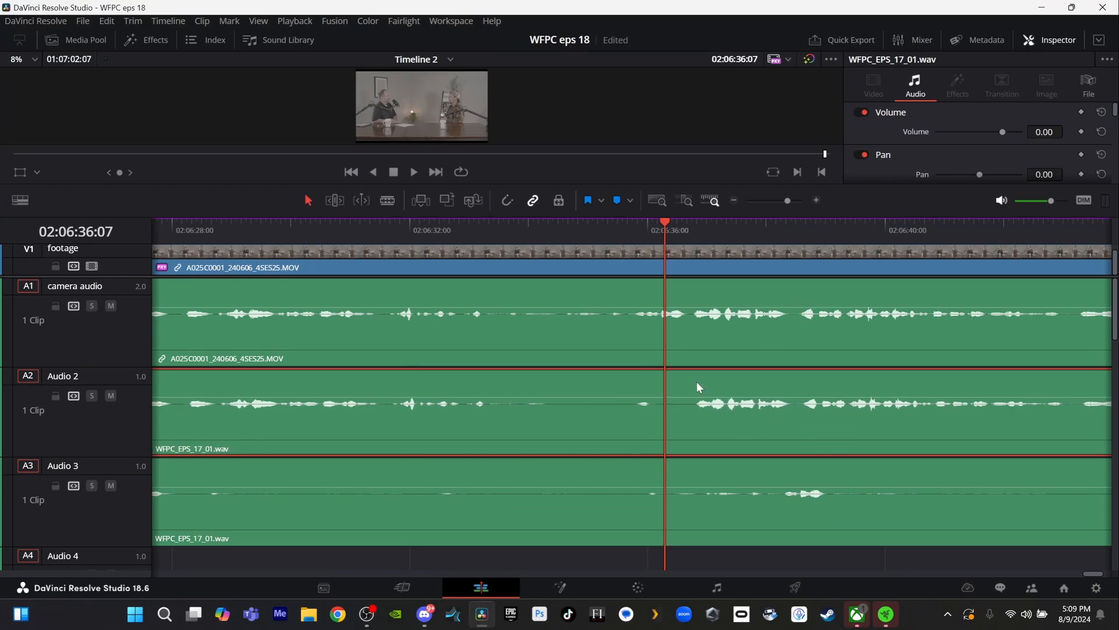
- Compare the waveforms closely at 02:06:38:15 and nudge the Audio 2 clip earlier to line up with the camera audio peaks
left_click(804, 232)
key("ctrl+equal")
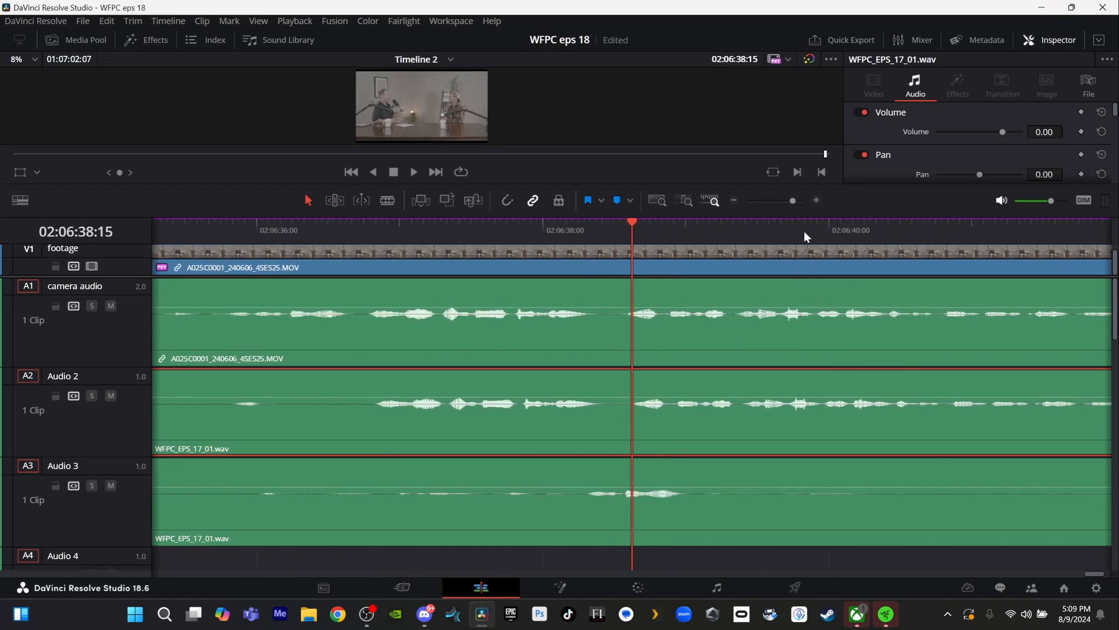
key("ctrl+equal")
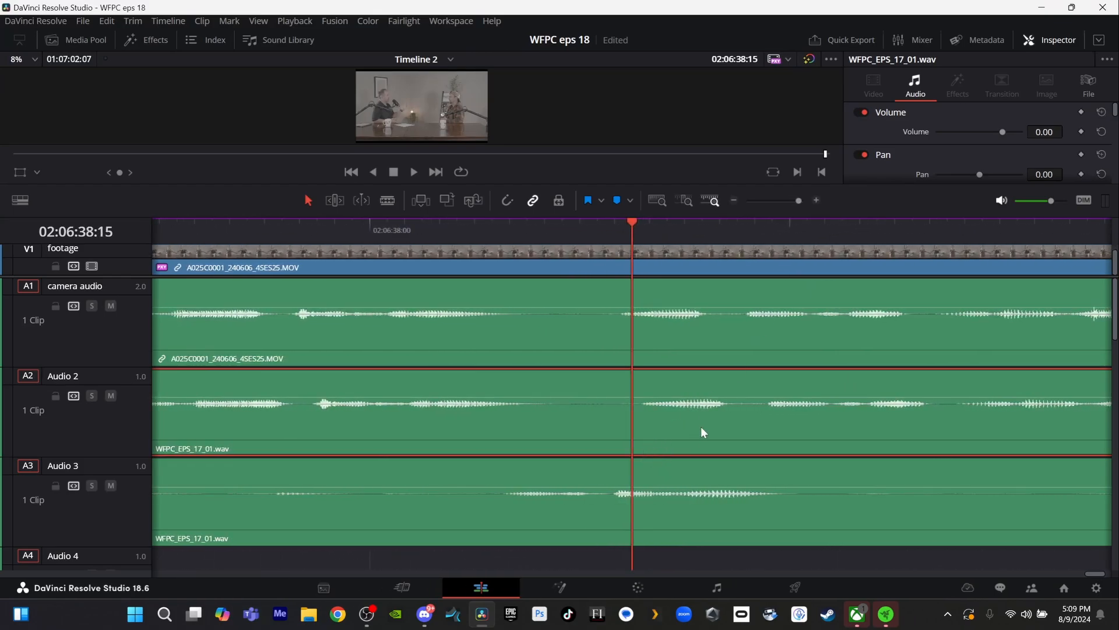
left_click_drag(701, 428, 680, 431)
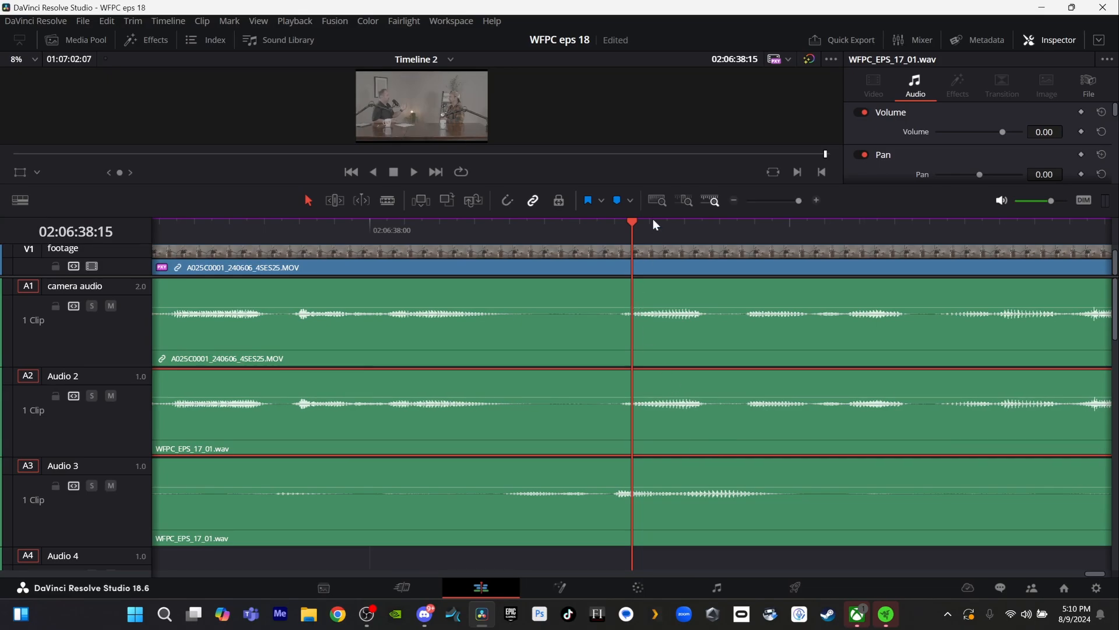
- Fine-tune the Audio 2 clip's position against the camera waveform in extreme close-up, checking the match at 02:06:38:22
key("ctrl+equal")
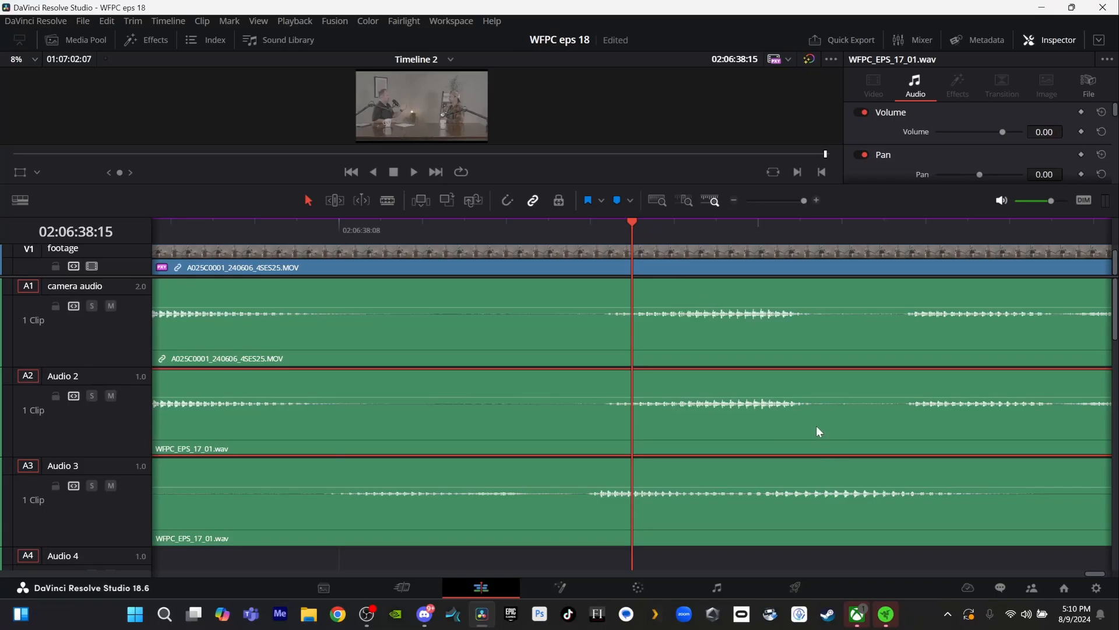
left_click_drag(814, 428, 818, 424)
left_click(902, 229)
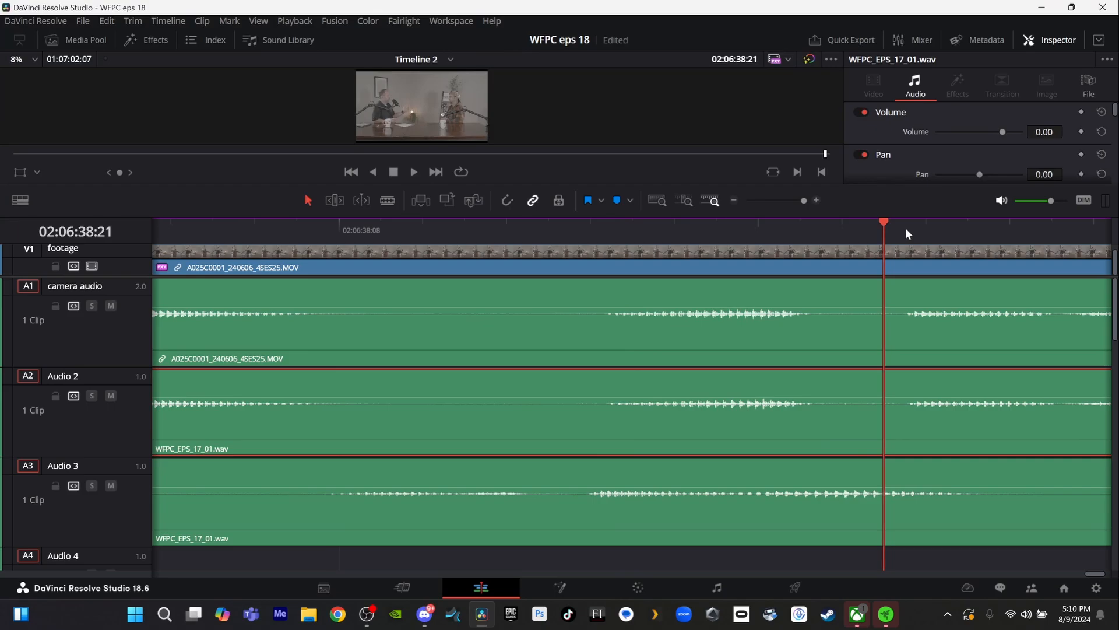
left_click(909, 228)
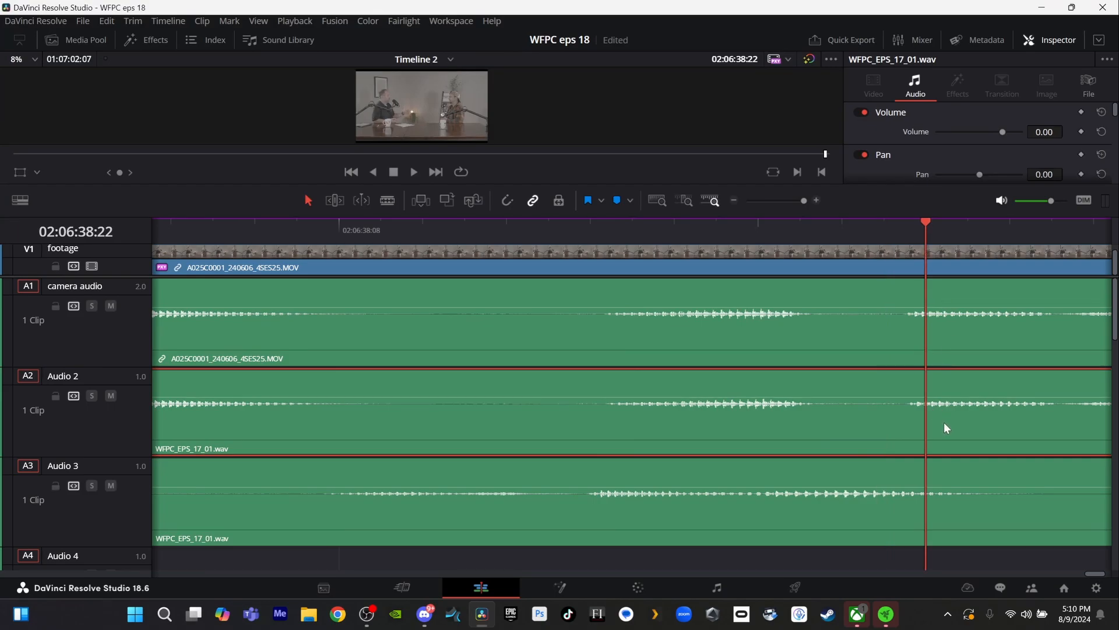
left_click_drag(944, 422, 946, 418)
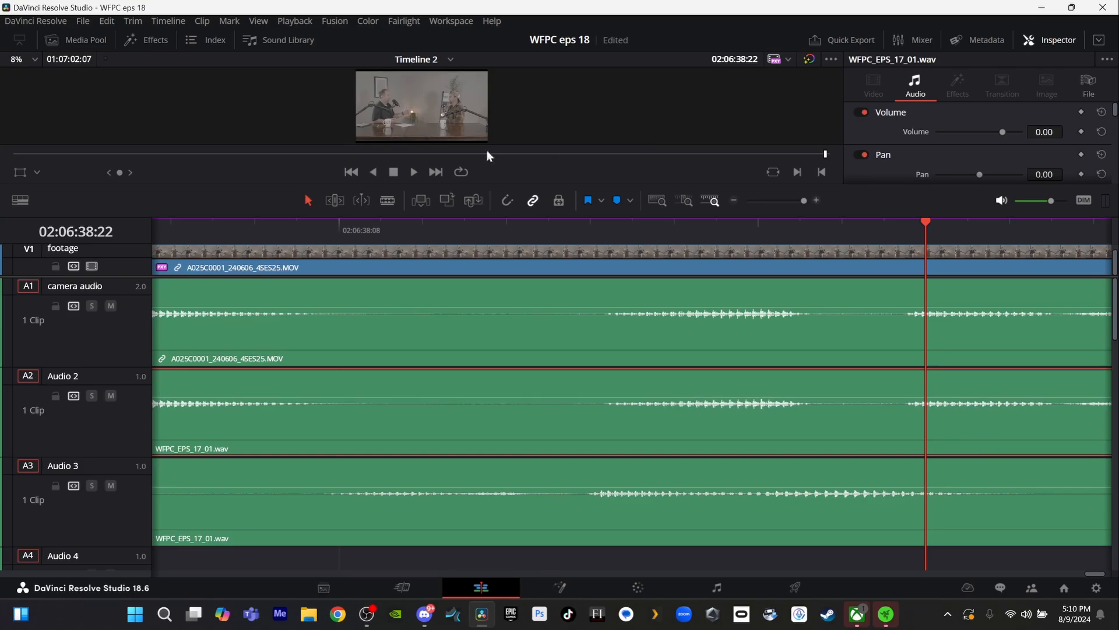
- With snapping back on, align the Audio 3 clip's end with the Audio 2 clip's end and set the Audio 3 clip's volume to 2.06
scroll(579, 409, "down", 2)
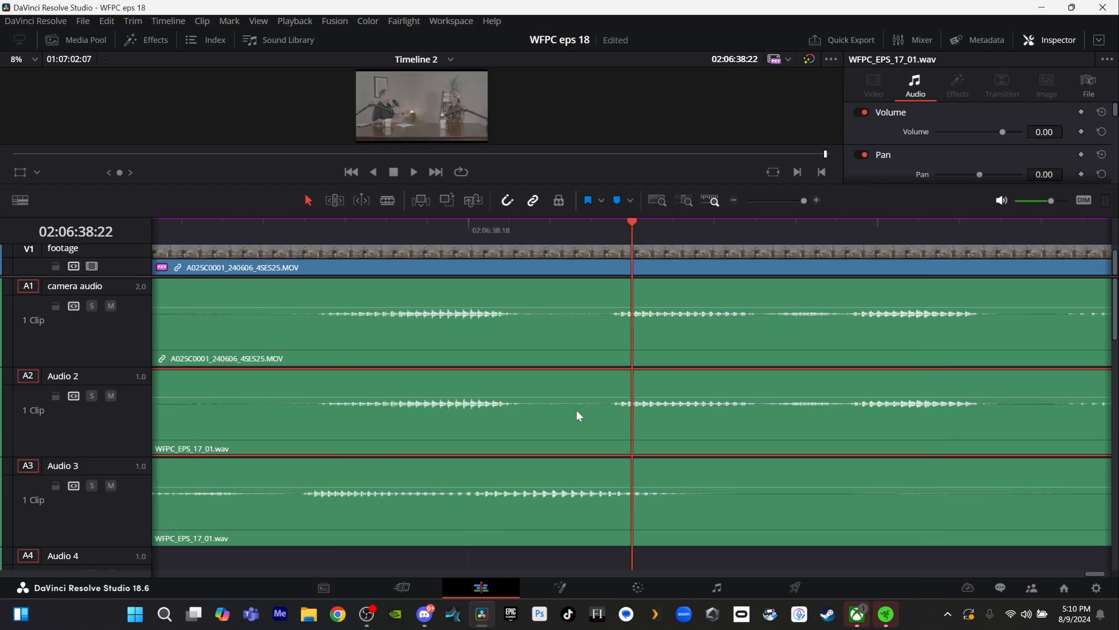
scroll(576, 411, "down", 10)
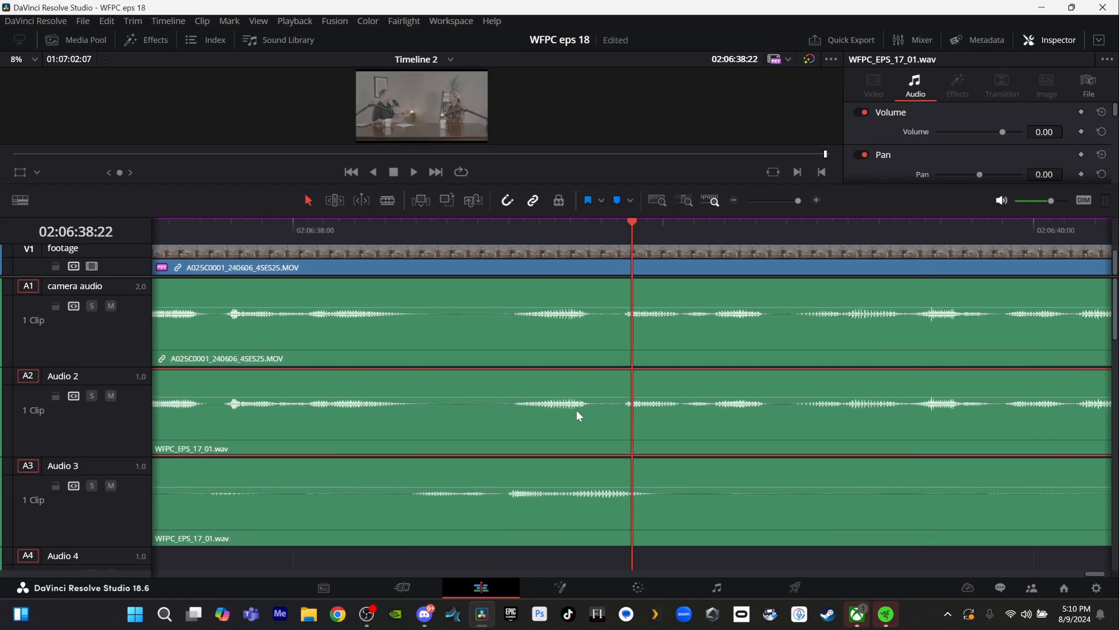
scroll(576, 411, "down", 3)
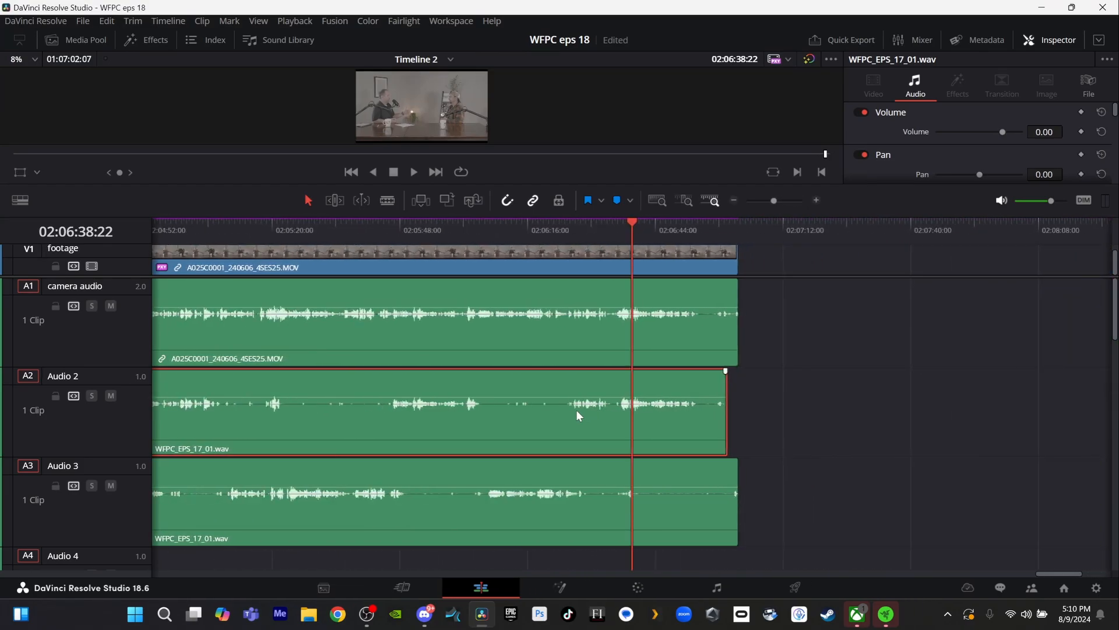
left_click(820, 515)
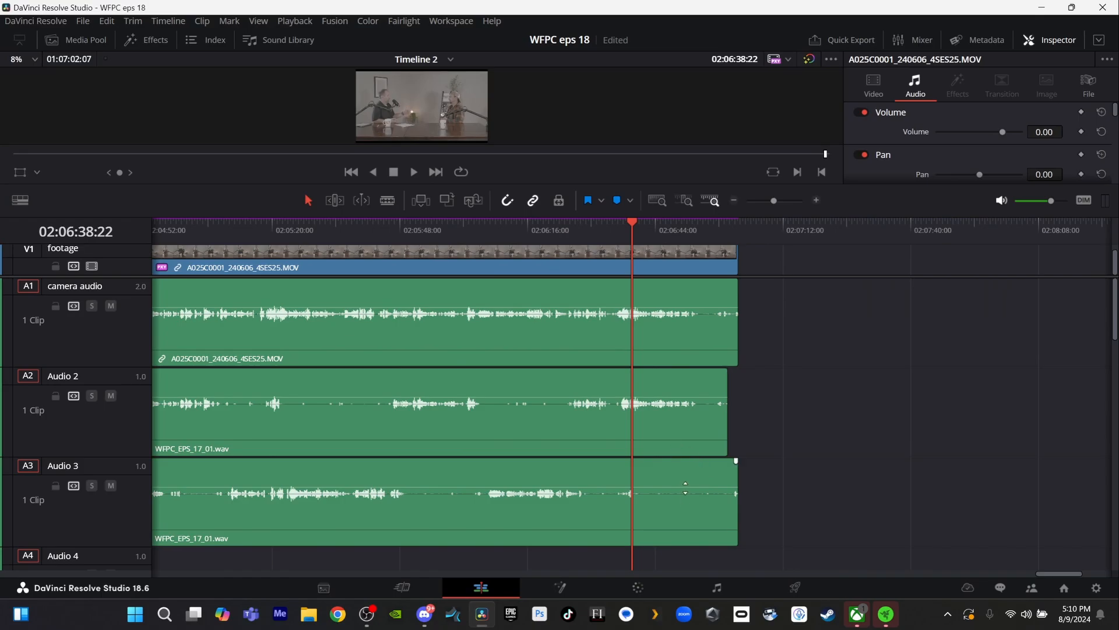
left_click_drag(686, 487, 666, 474)
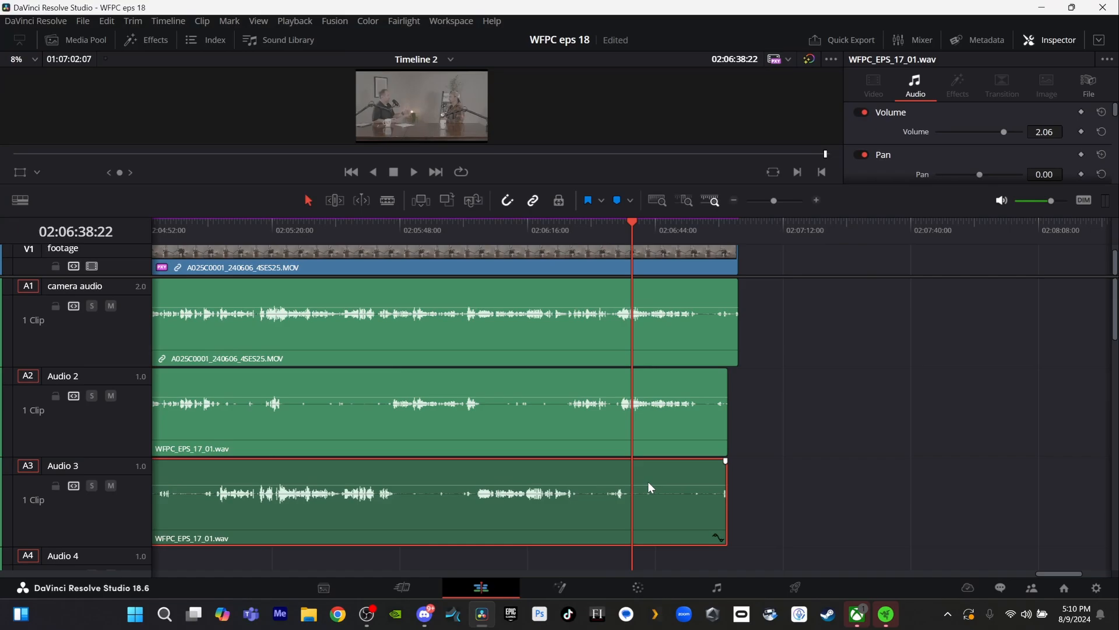
- Play the aligned tracks from several points between about 02:00:23 and 02:05:39 to check that the audio is in sync
scroll(648, 482, "down", 3)
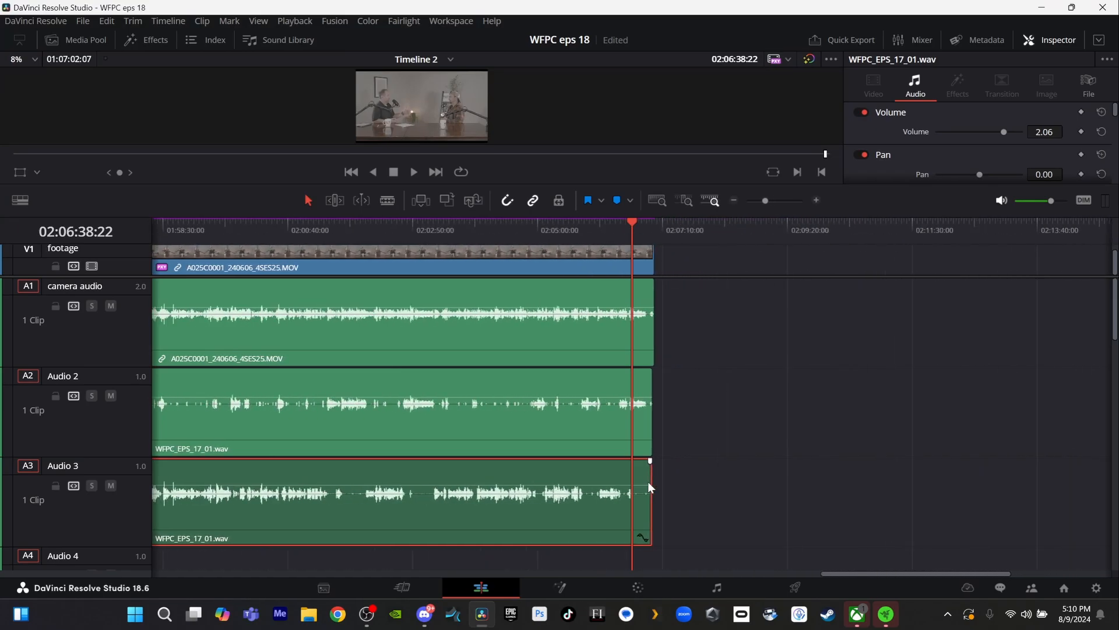
left_click(268, 228)
key("space")
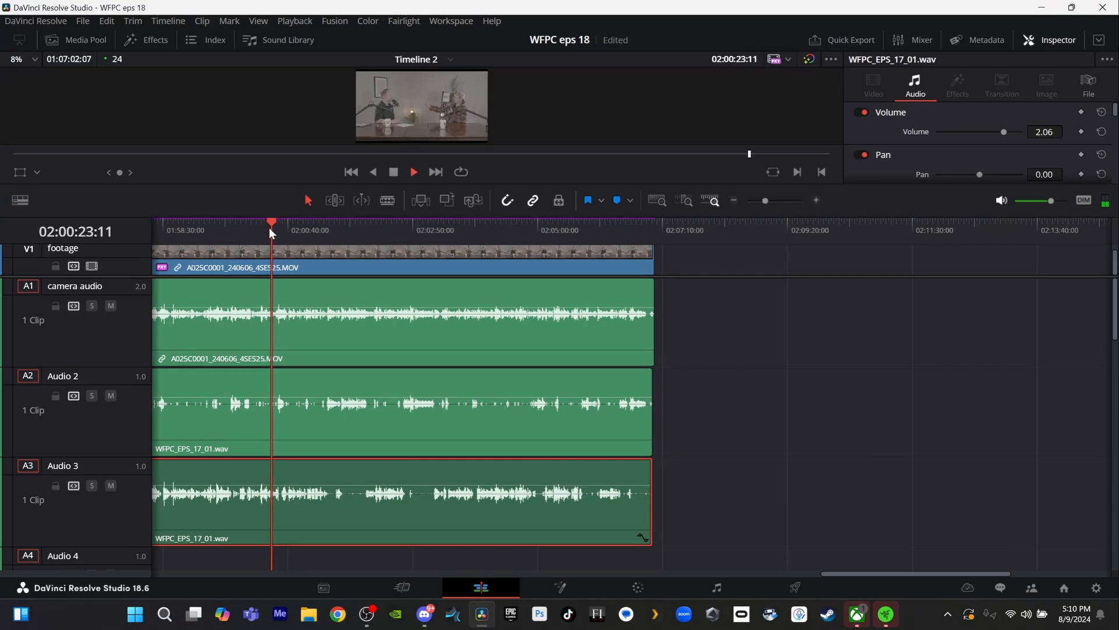
left_click(335, 228)
left_click(355, 228)
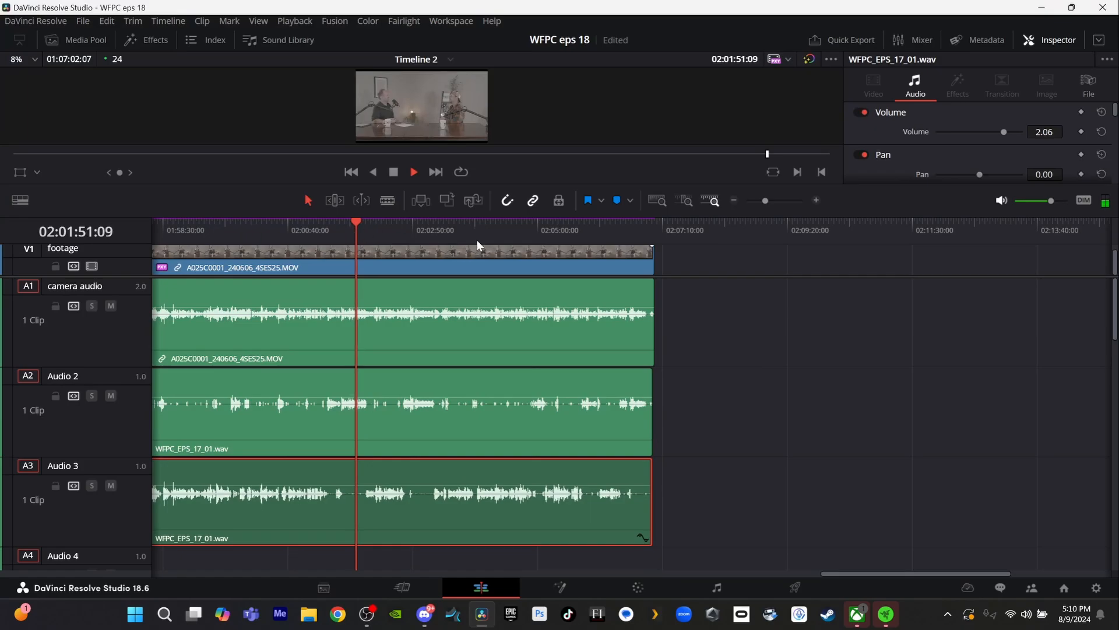
left_click(495, 236)
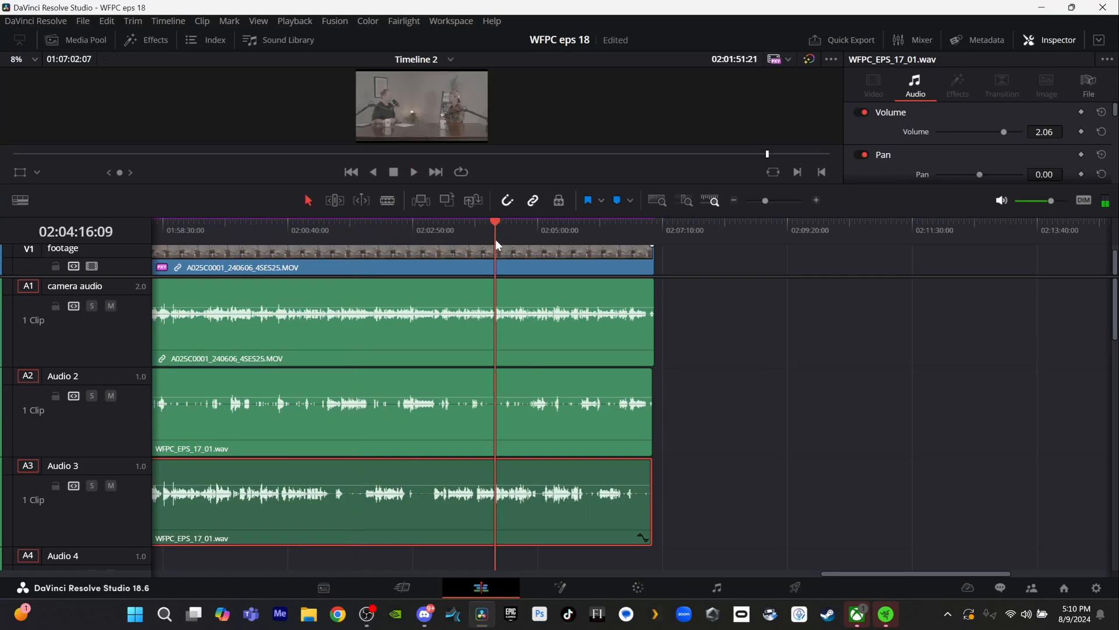
left_click(574, 233)
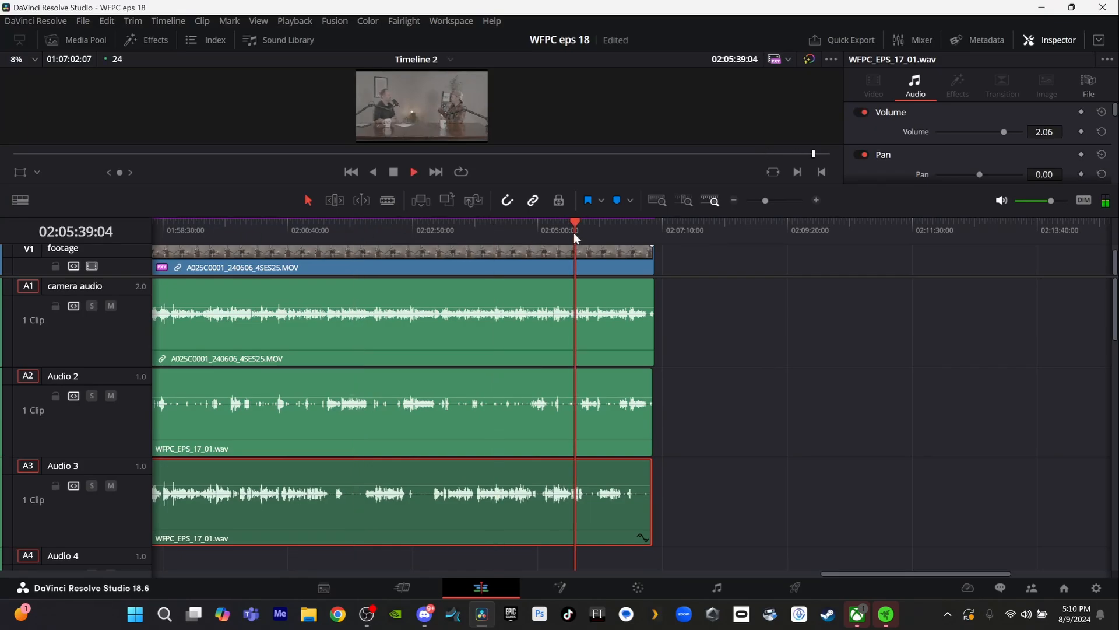
scroll(574, 233, "left", 7)
scroll(573, 233, "right", 5)
scroll(573, 232, "left", 1)
key("space")
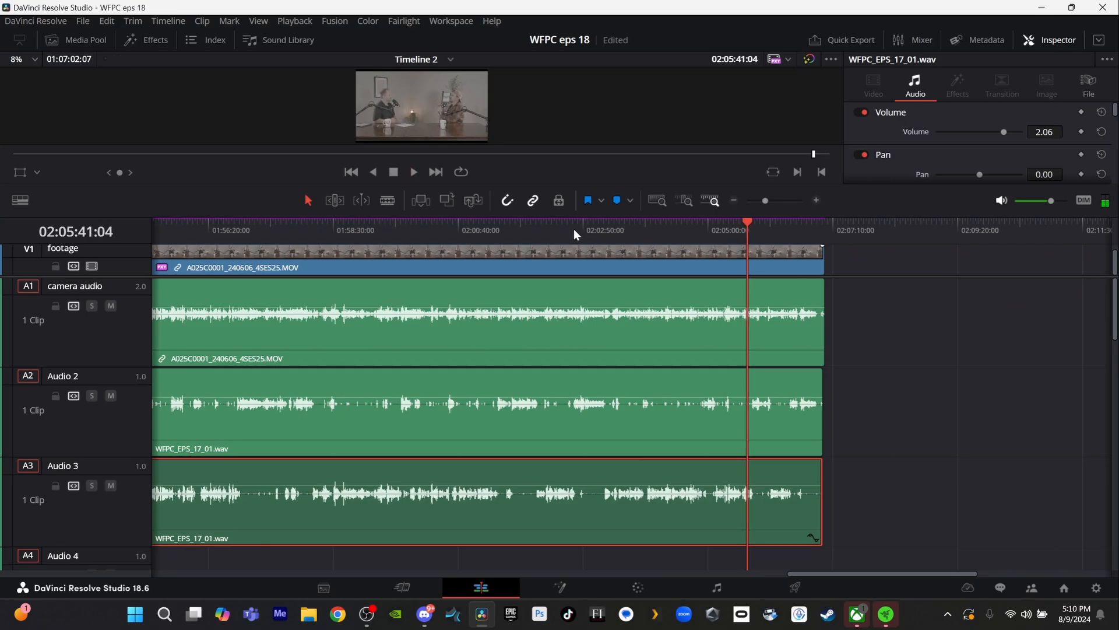
- Play the tracks from several points between 01:36:49:00 and 01:45:37:03 to check that the audio stays in sync
scroll(421, 366, "left", 10)
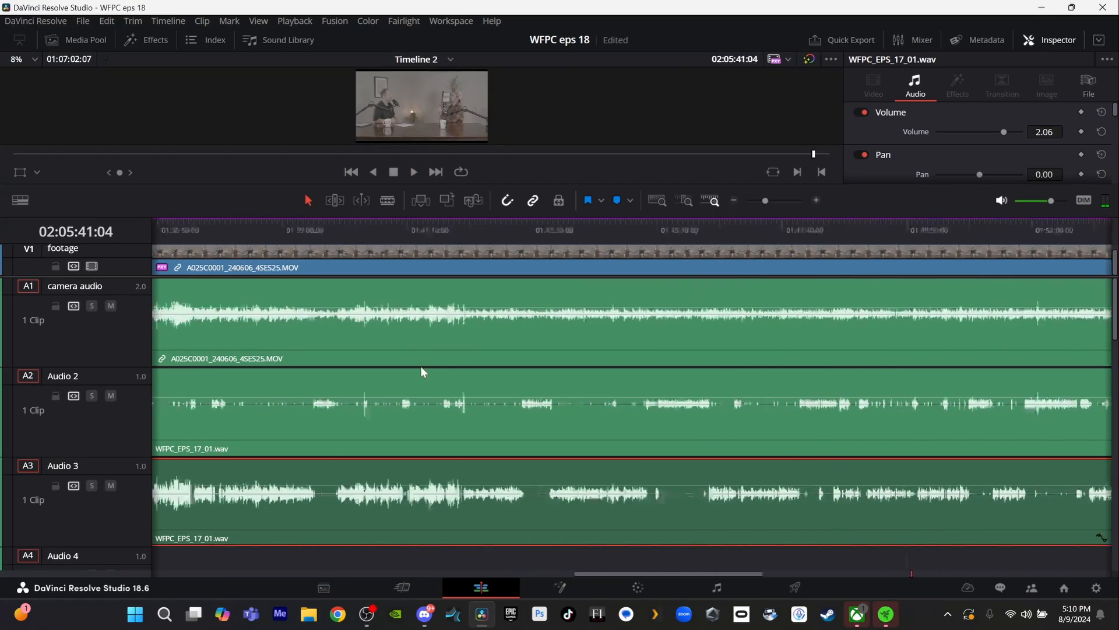
scroll(421, 366, "right", 10)
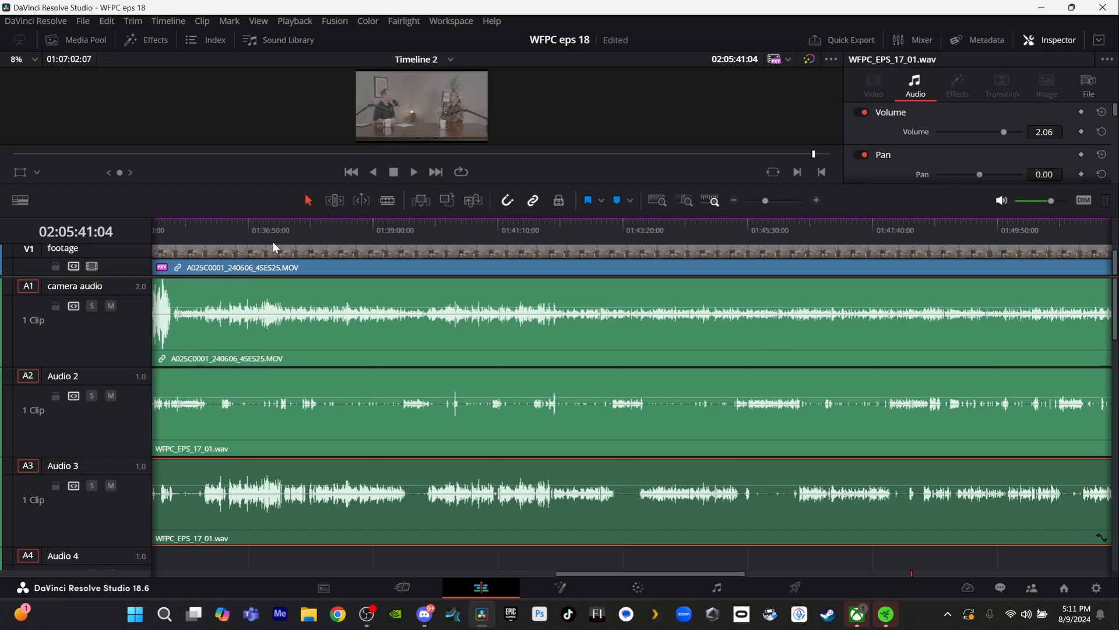
left_click(244, 230)
key("space")
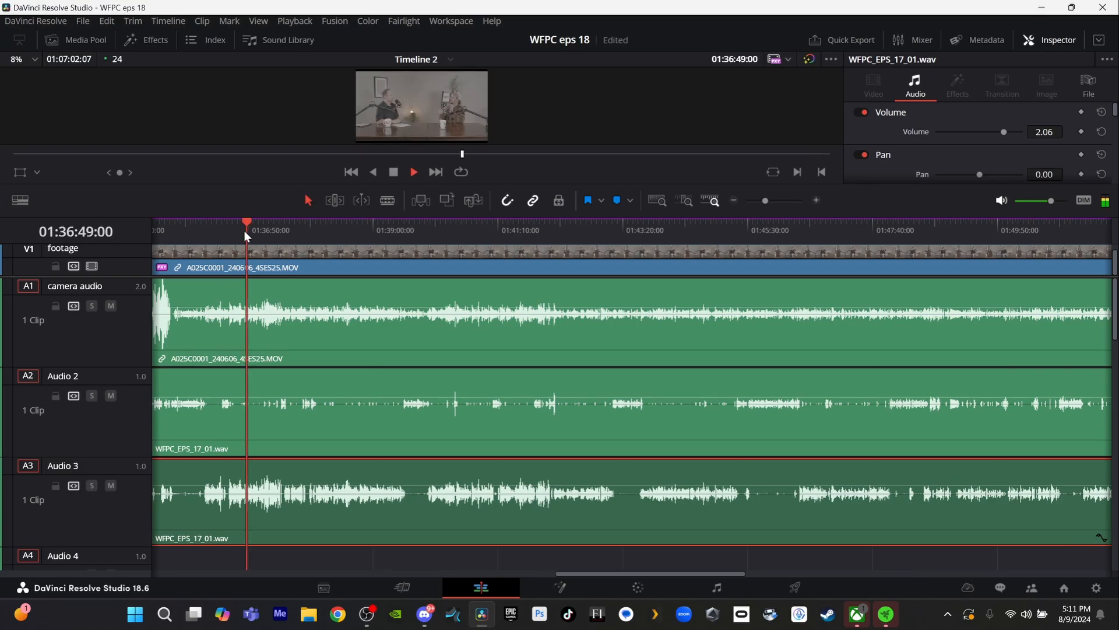
left_click(299, 230)
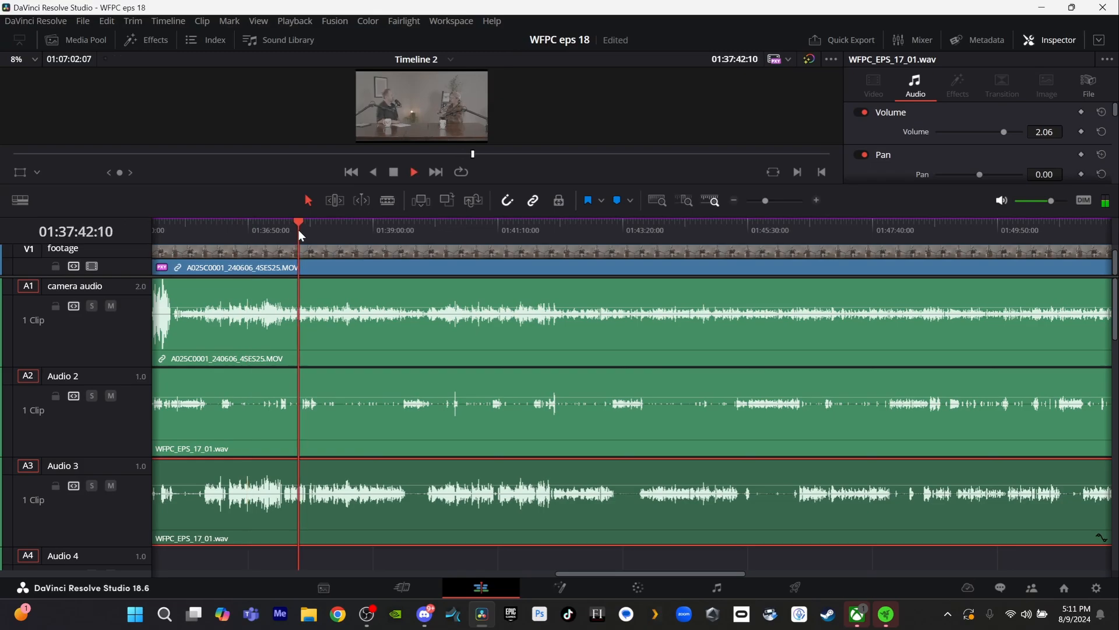
left_click(348, 235)
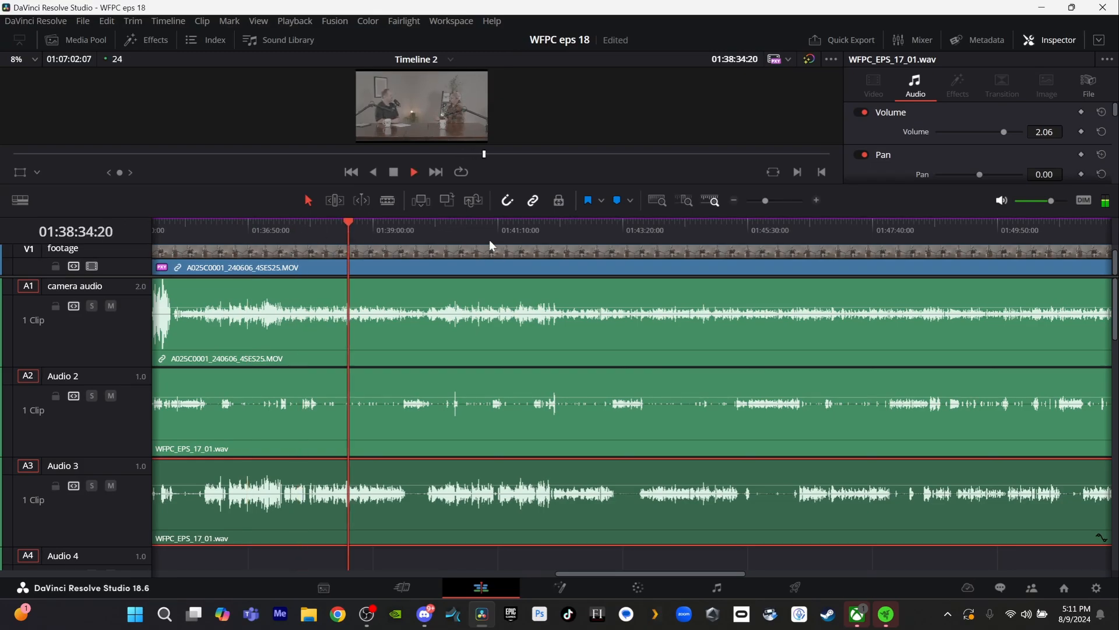
left_click(462, 230)
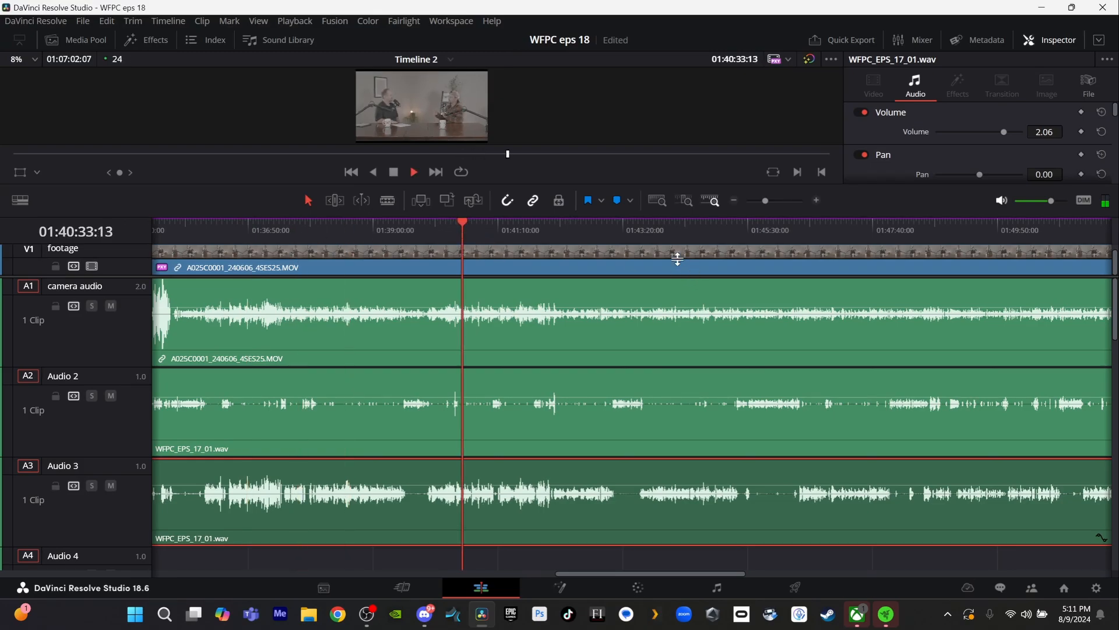
left_click(619, 232)
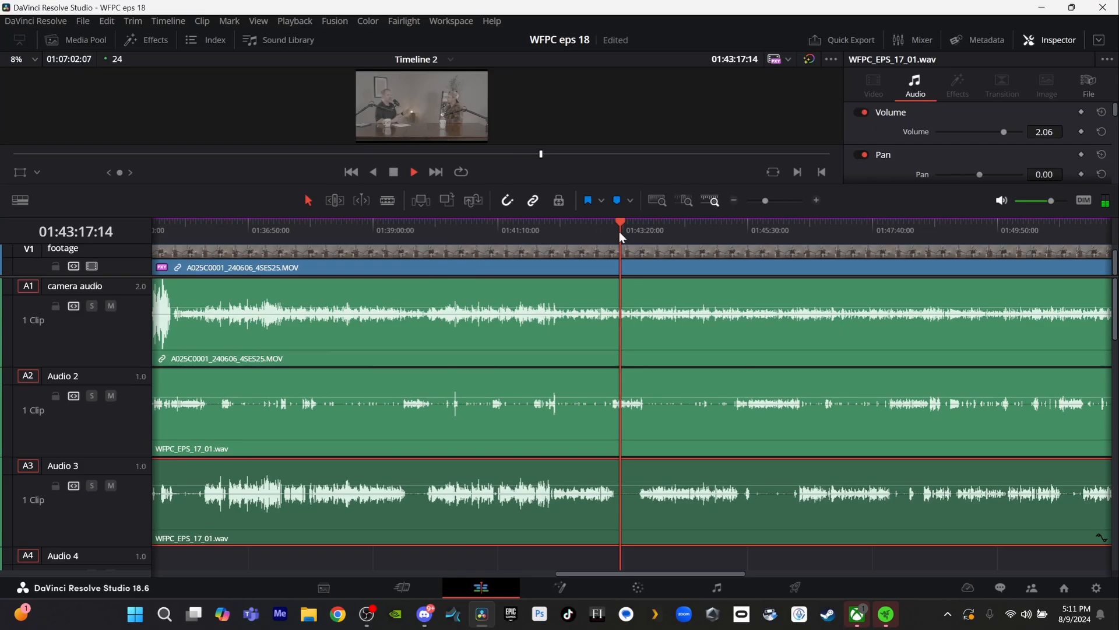
left_click(755, 231)
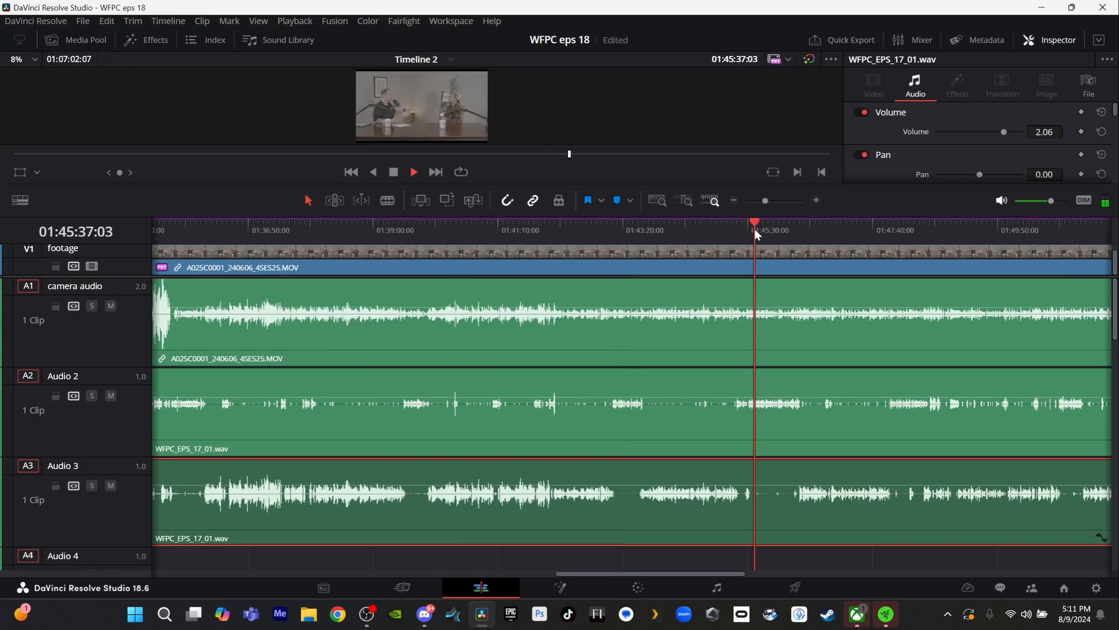
key("space")
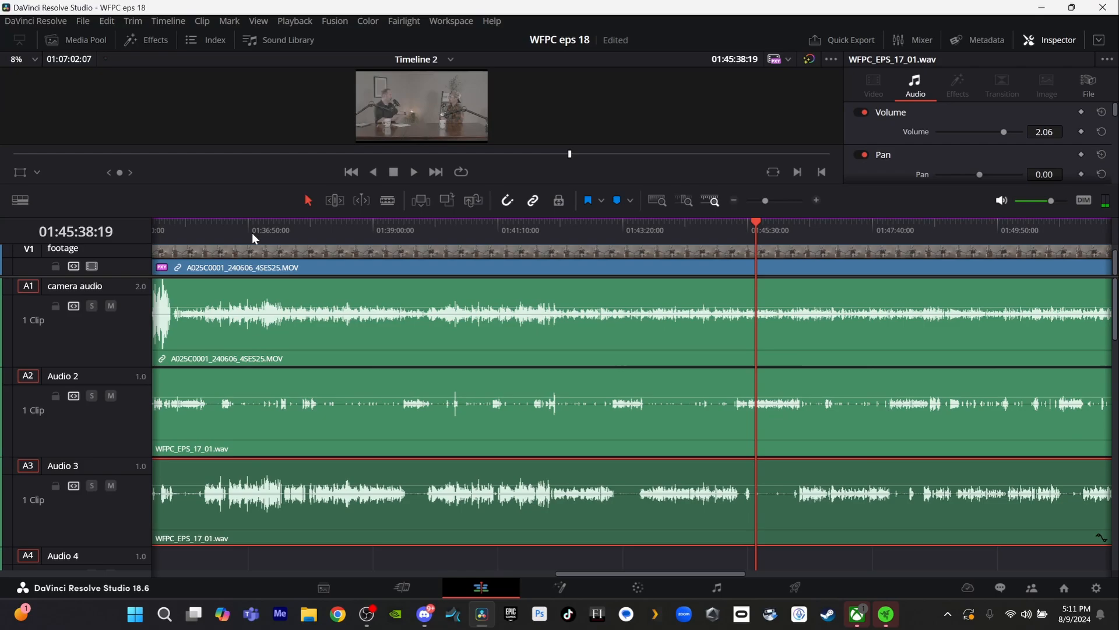
- Mute the camera audio track and play from 01:36:54:15 and 02:02:14:13 in an enlarged viewer to check the microphone sync
left_click(252, 233)
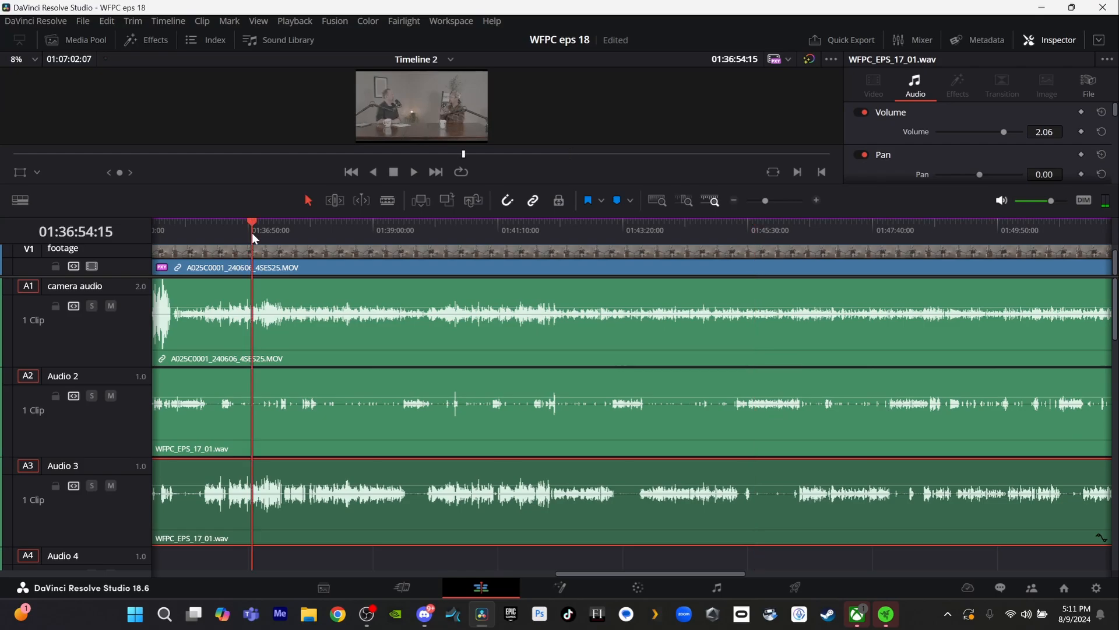
key("shift+z")
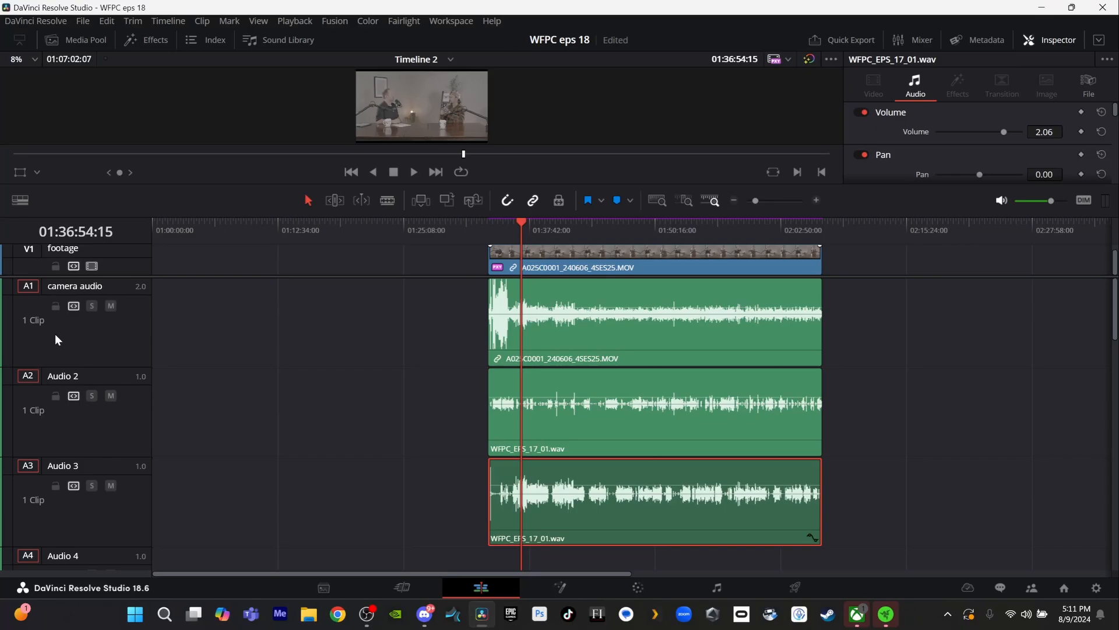
left_click(111, 306)
left_click_drag(165, 181, 286, 624)
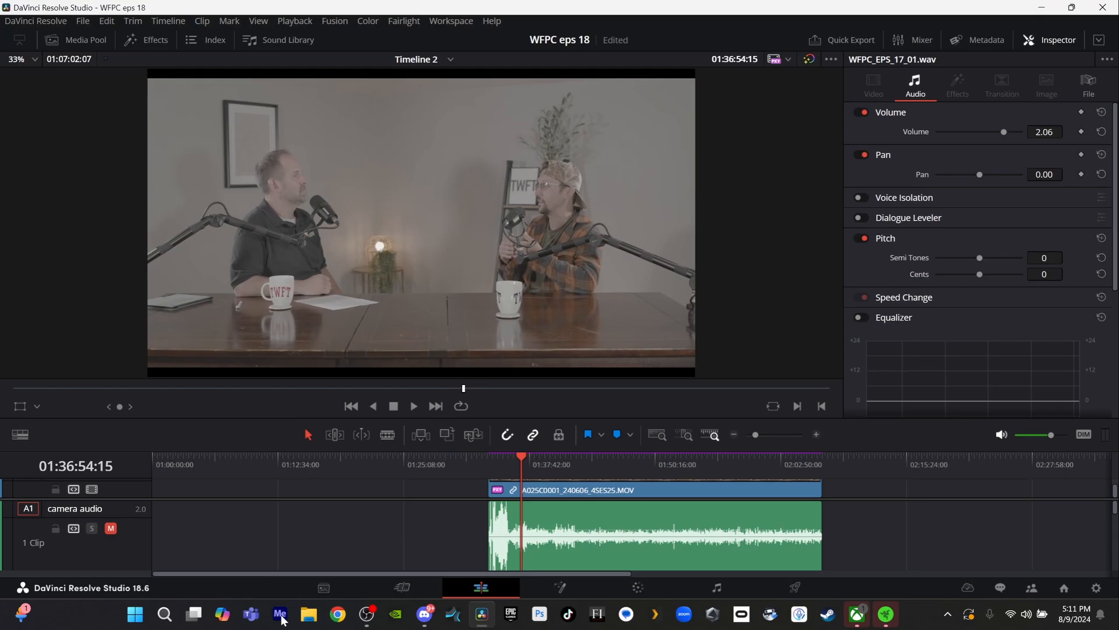
key("space")
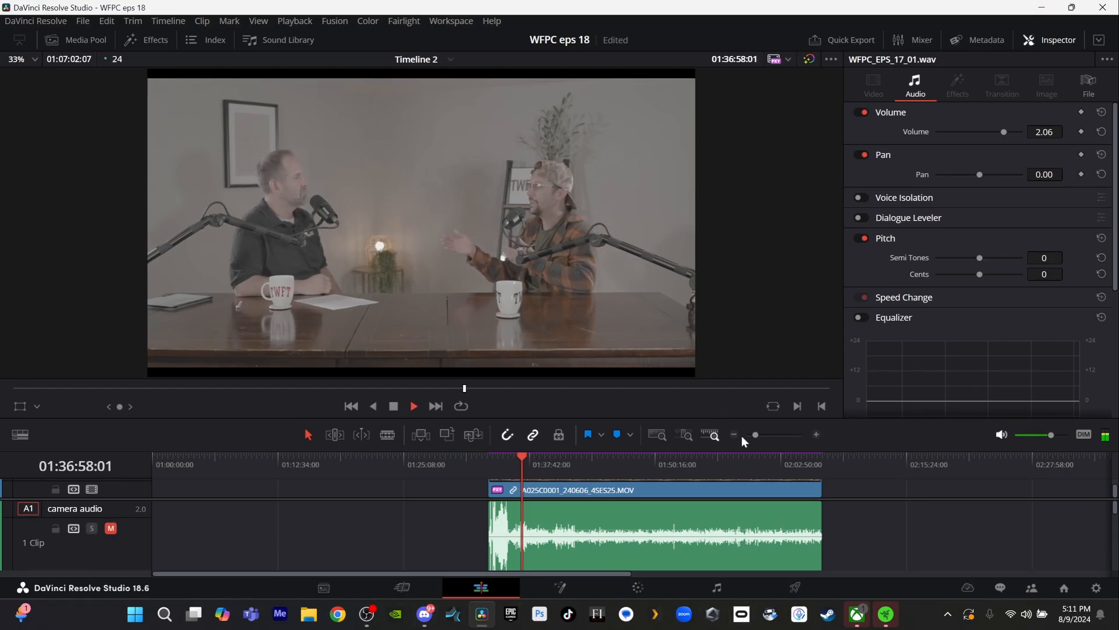
left_click(774, 460)
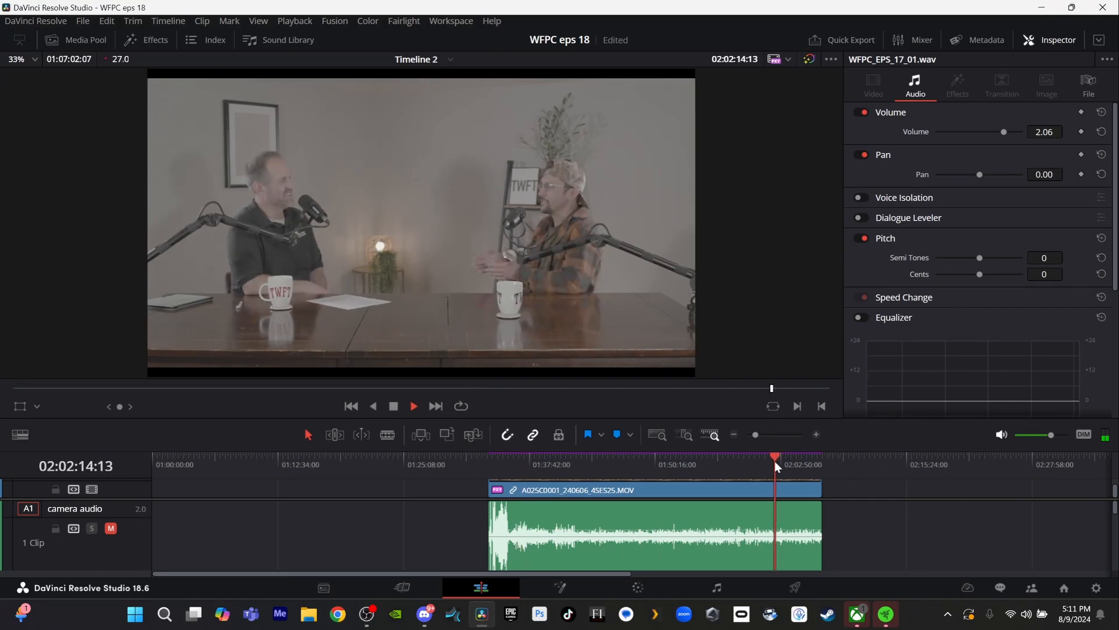
key("space")
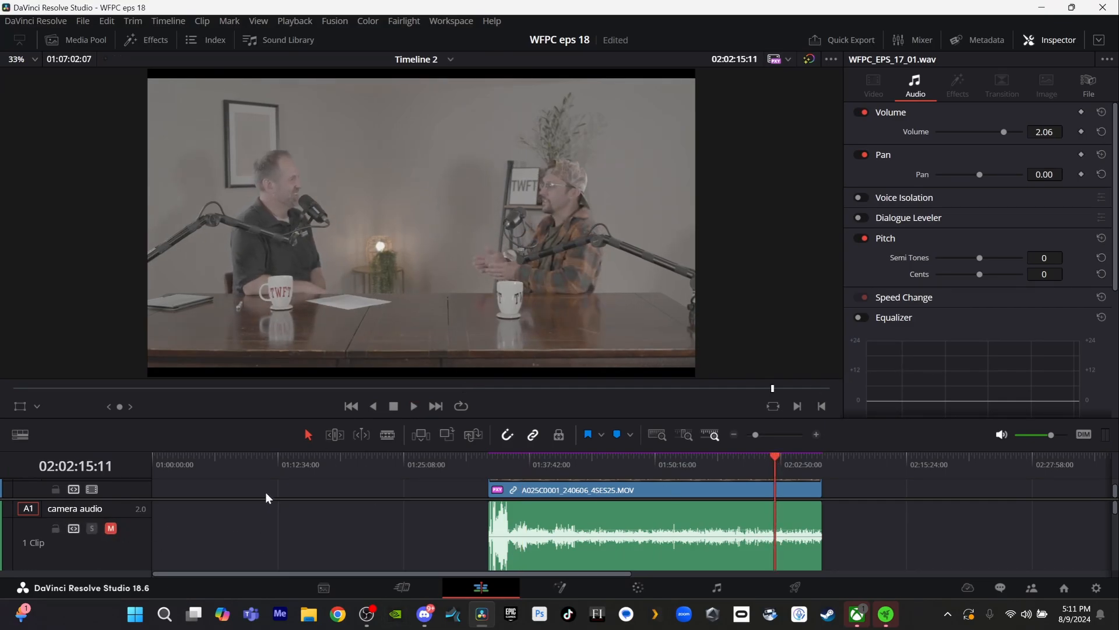
- Enlarge the timeline area and reduce the audio track heights so the footage and all three audio clips fit in view
scroll(263, 487, "down", 3)
scroll(263, 488, "up", 2)
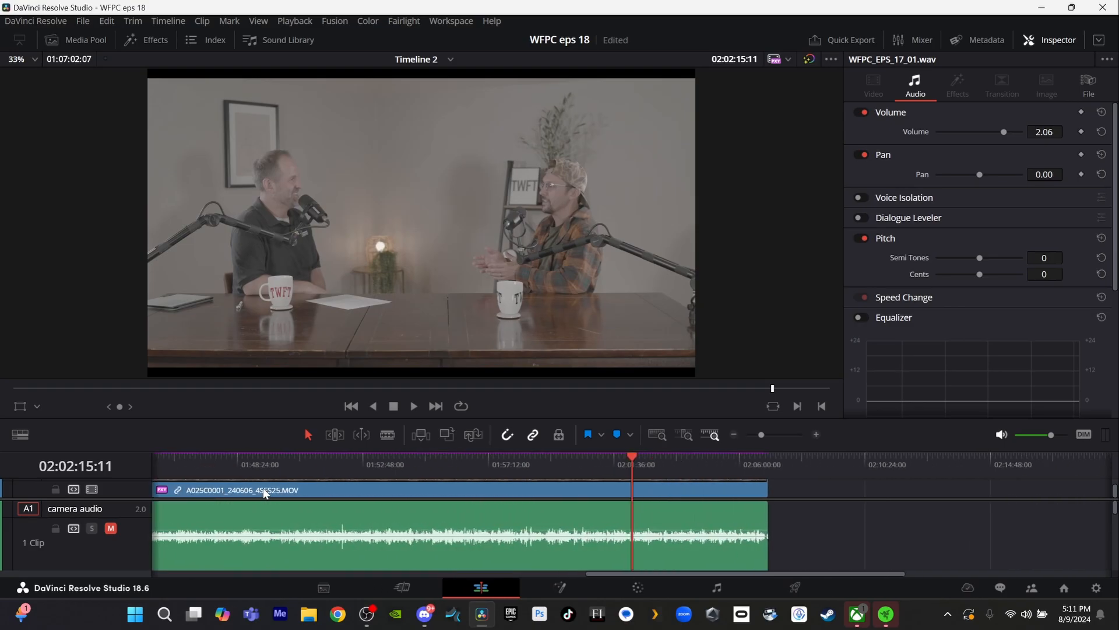
scroll(264, 488, "down", 2)
scroll(264, 488, "up", 2)
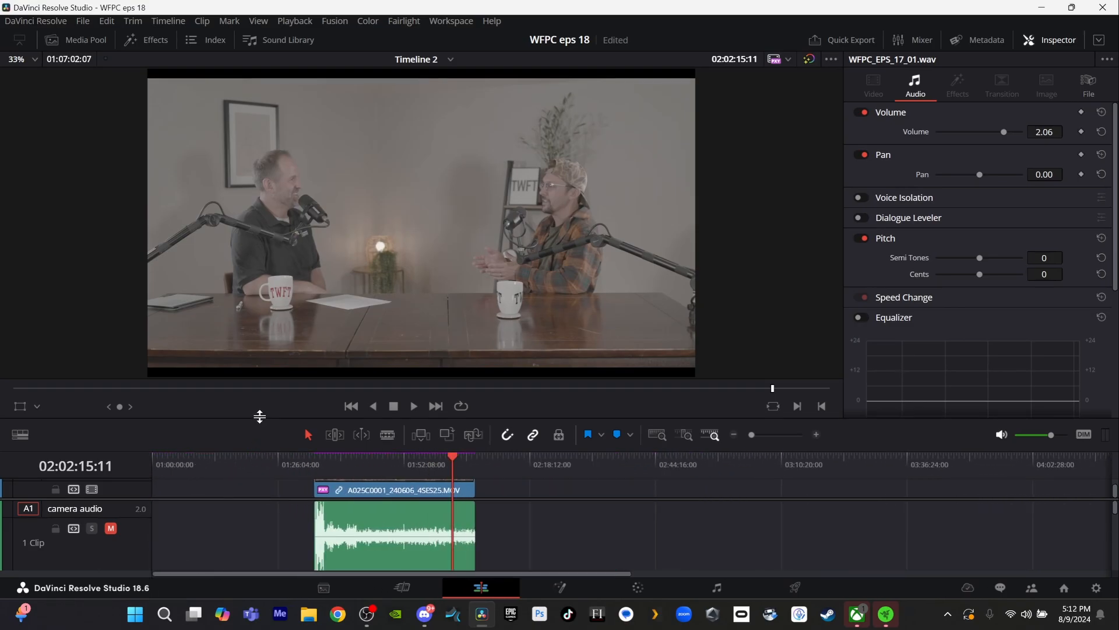
left_click_drag(260, 416, 265, 264)
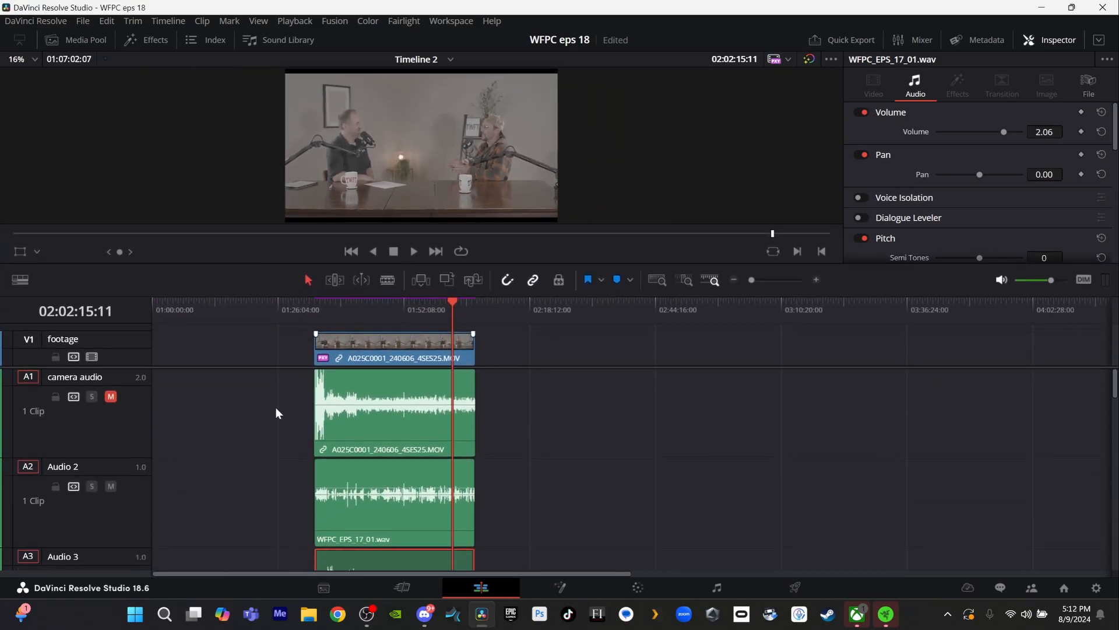
scroll(282, 443, "down", 4)
scroll(283, 443, "up", 2)
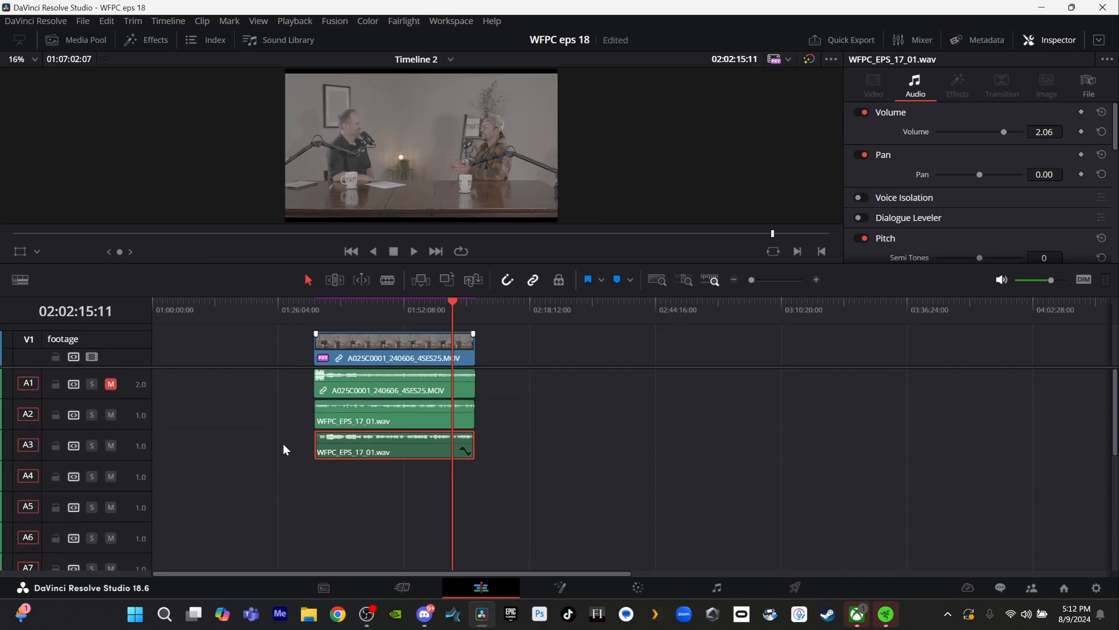
- Unlink the camera audio from the footage clip and disable only the camera audio clip
left_click(406, 384)
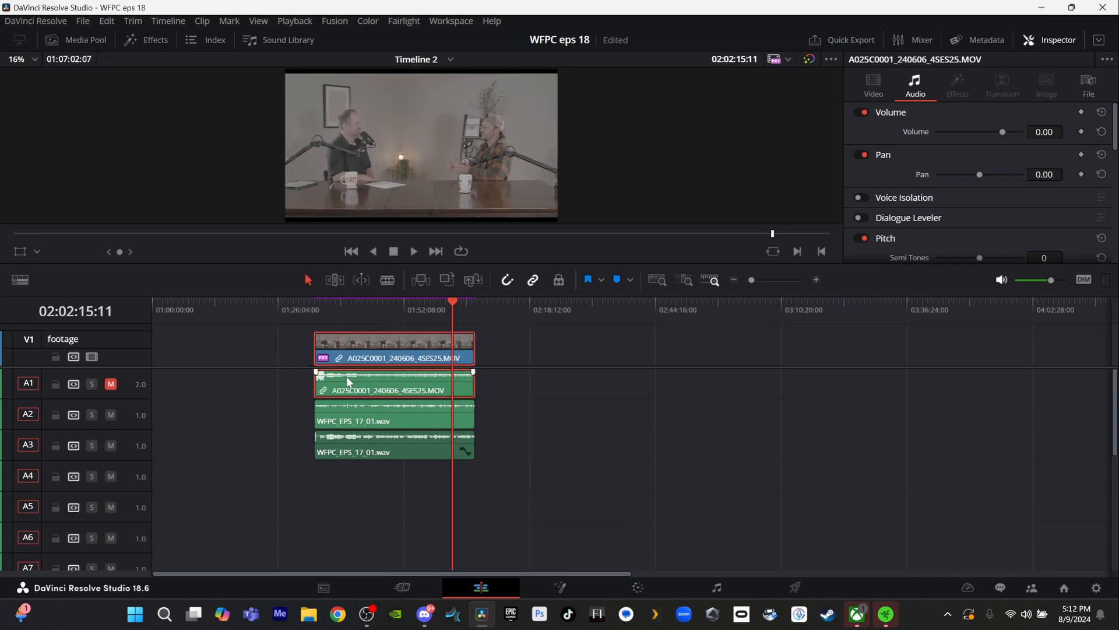
key("ctrl+alt+l")
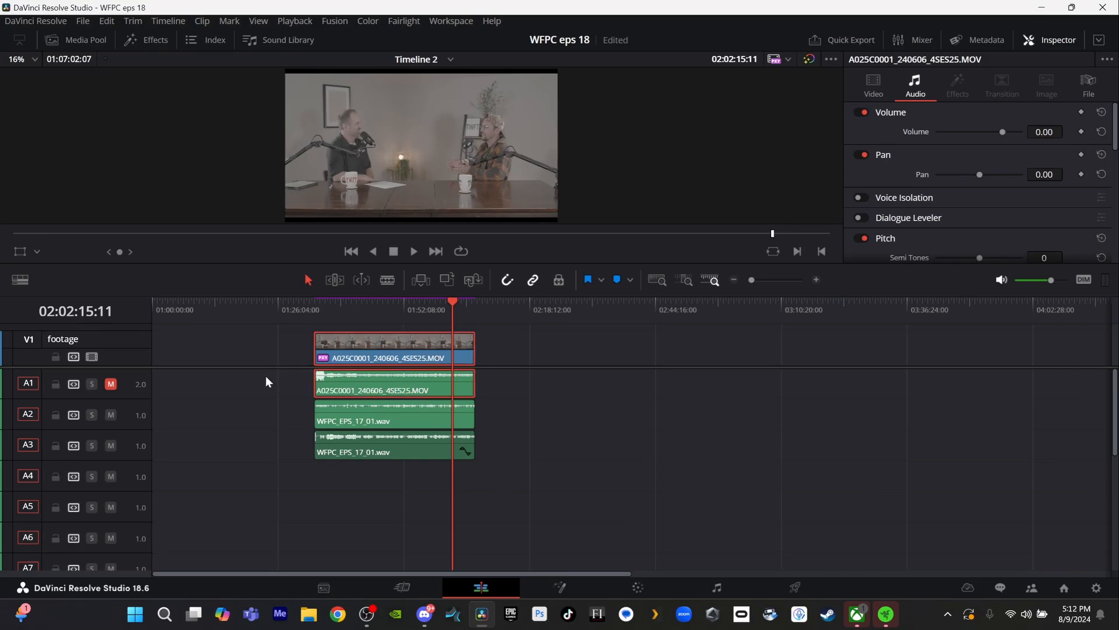
left_click(265, 378)
left_click(359, 390)
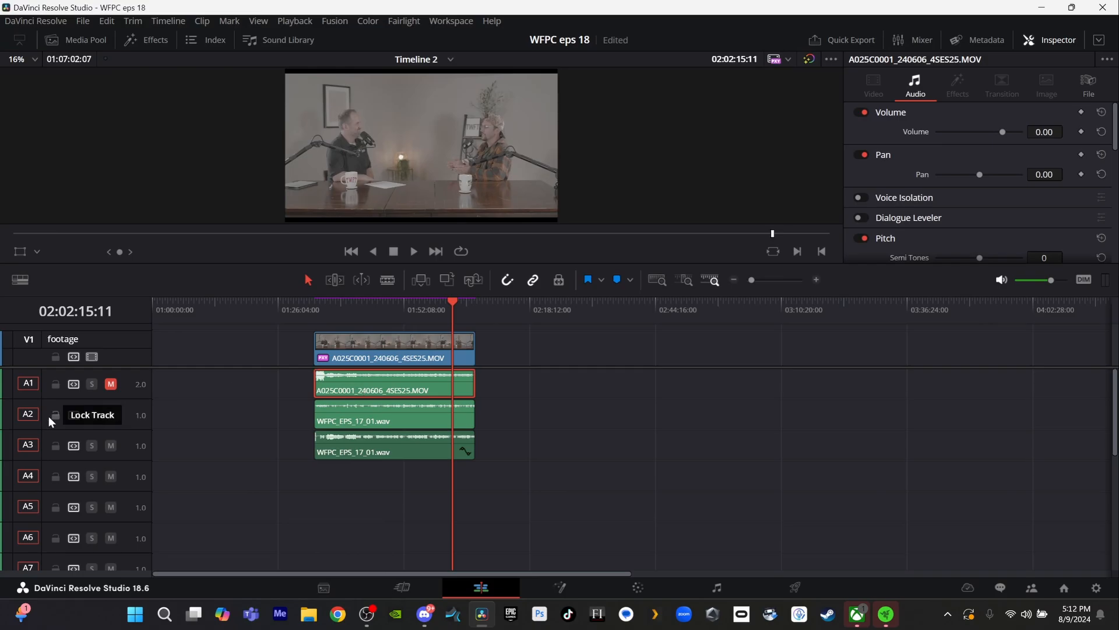
key("d")
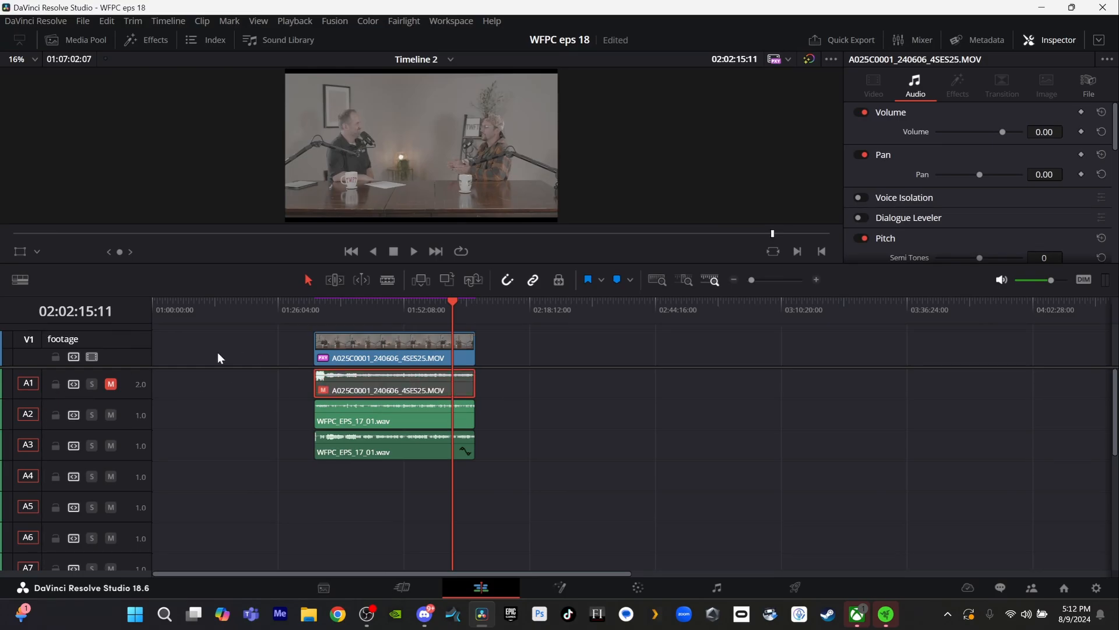
- Ripple-delete the empty gap before the clips so that all tracks start at 01:00:00:00
left_click_drag(270, 339, 530, 481)
left_click(293, 357)
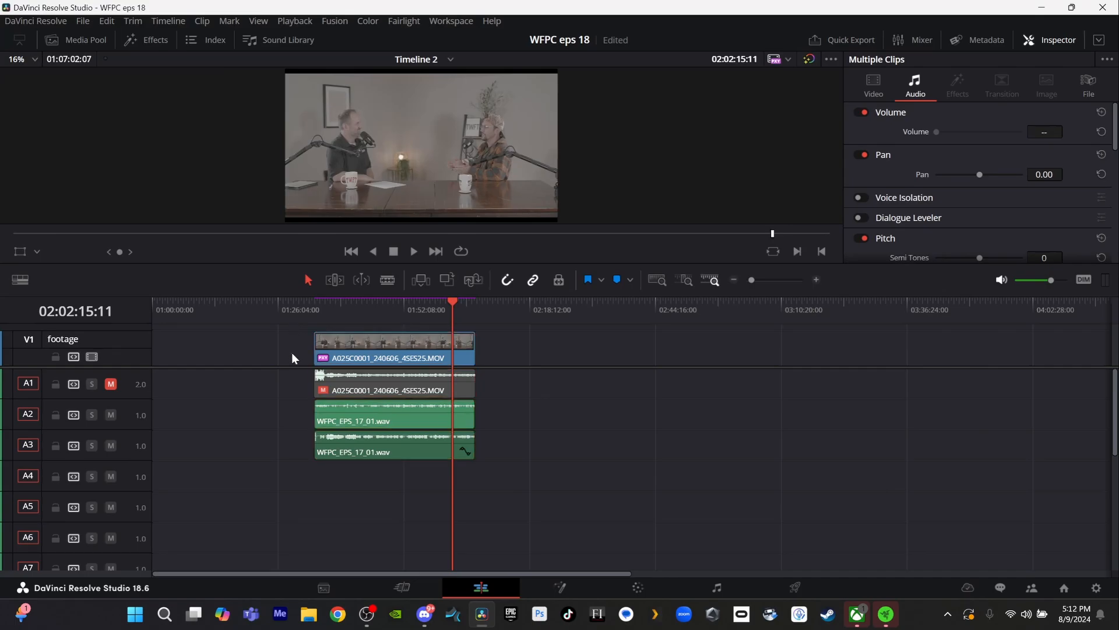
key("Delete")
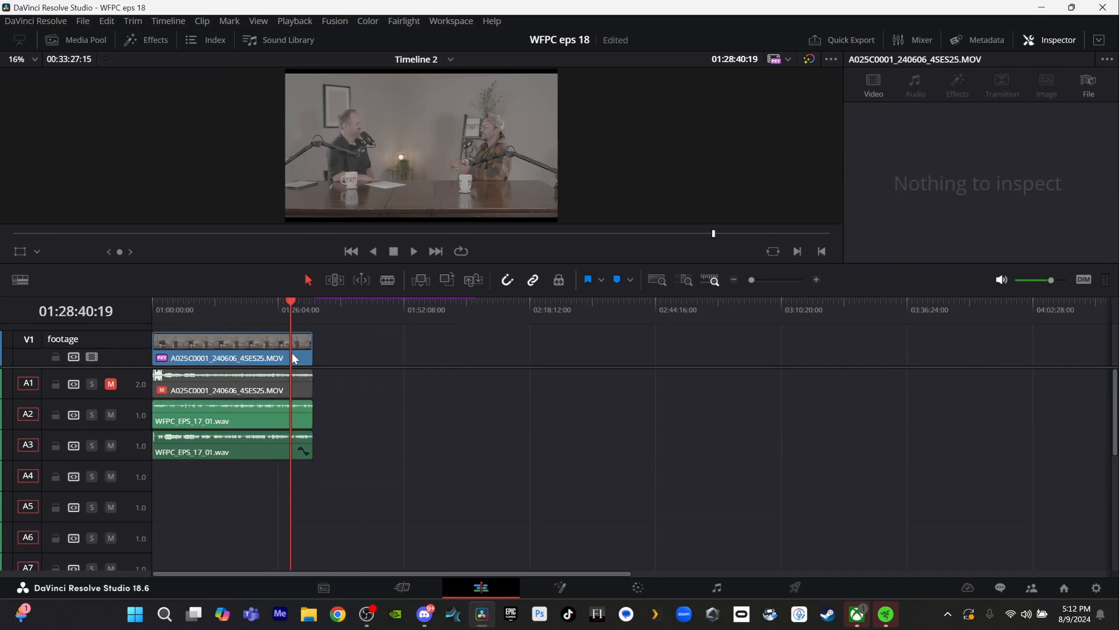
- At the end of the footage clip, set its Retime and Scaling option for Scaling to Fill
left_click(307, 308)
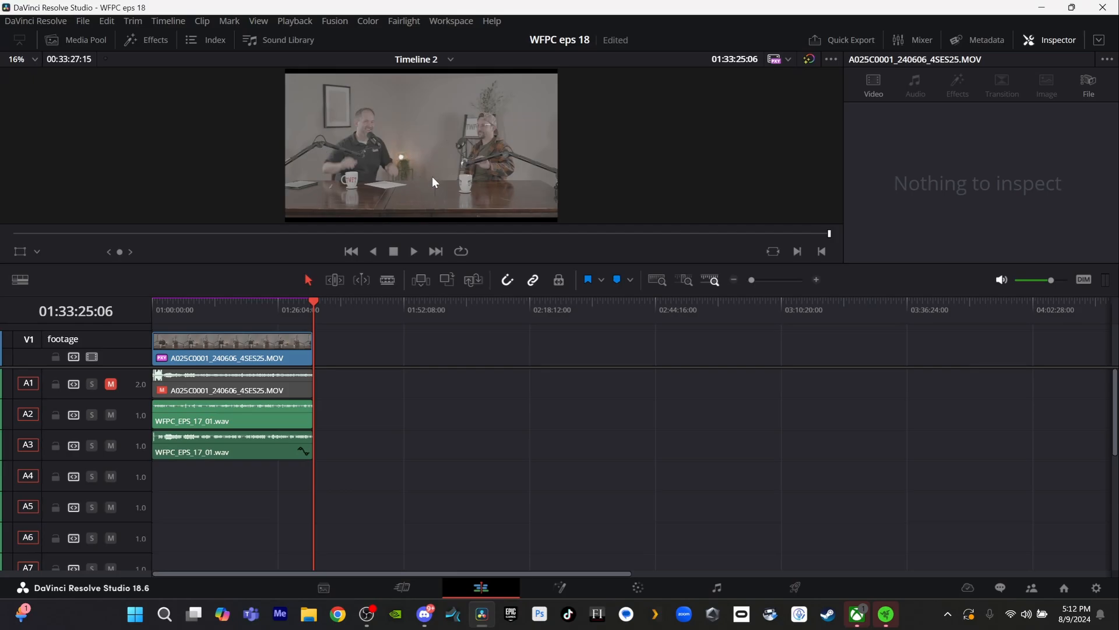
left_click(215, 340)
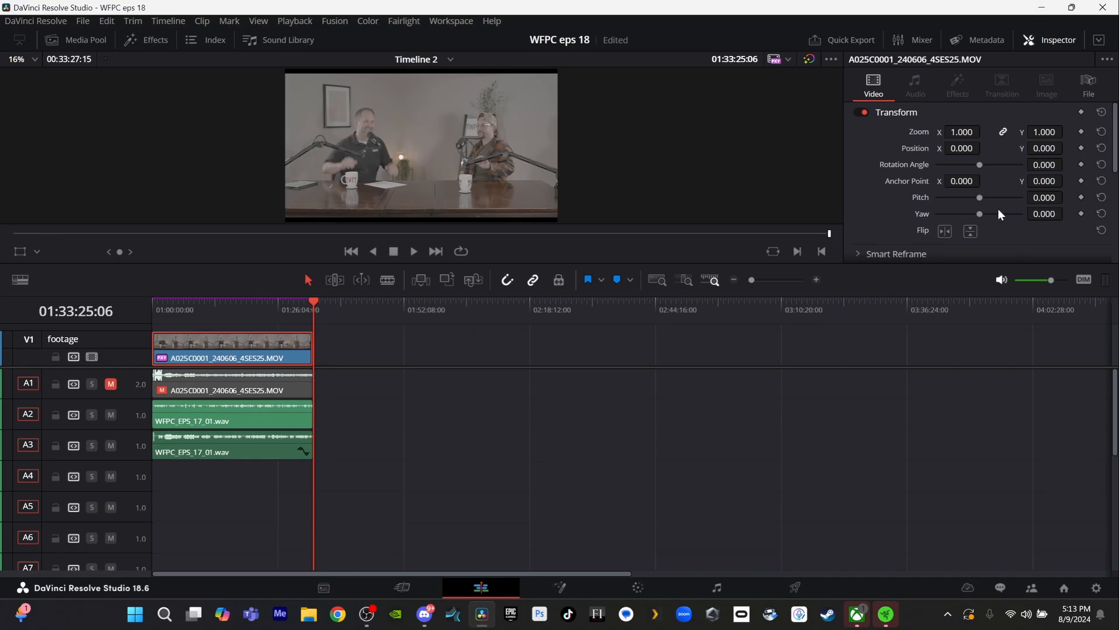
scroll(998, 211, "down", 8)
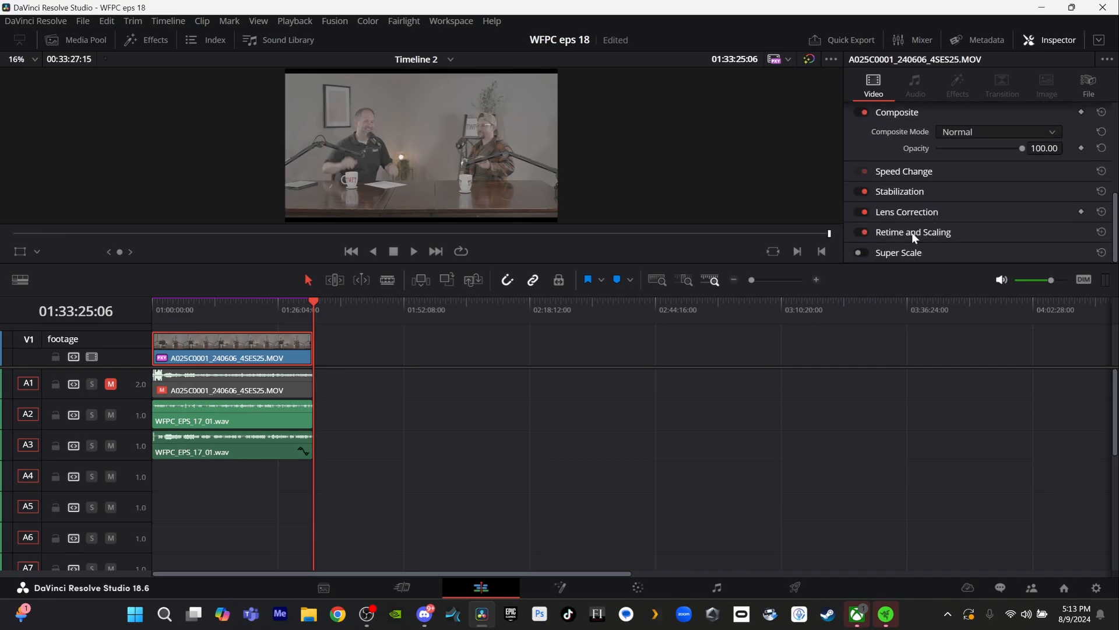
left_click(912, 232)
scroll(912, 232, "down", 3)
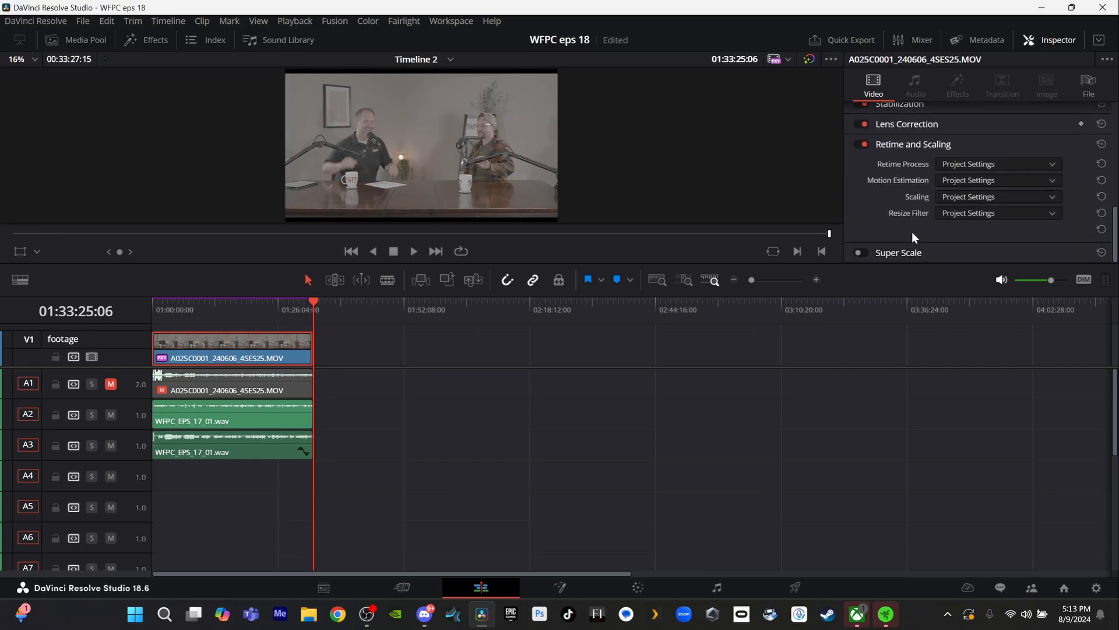
left_click(959, 197)
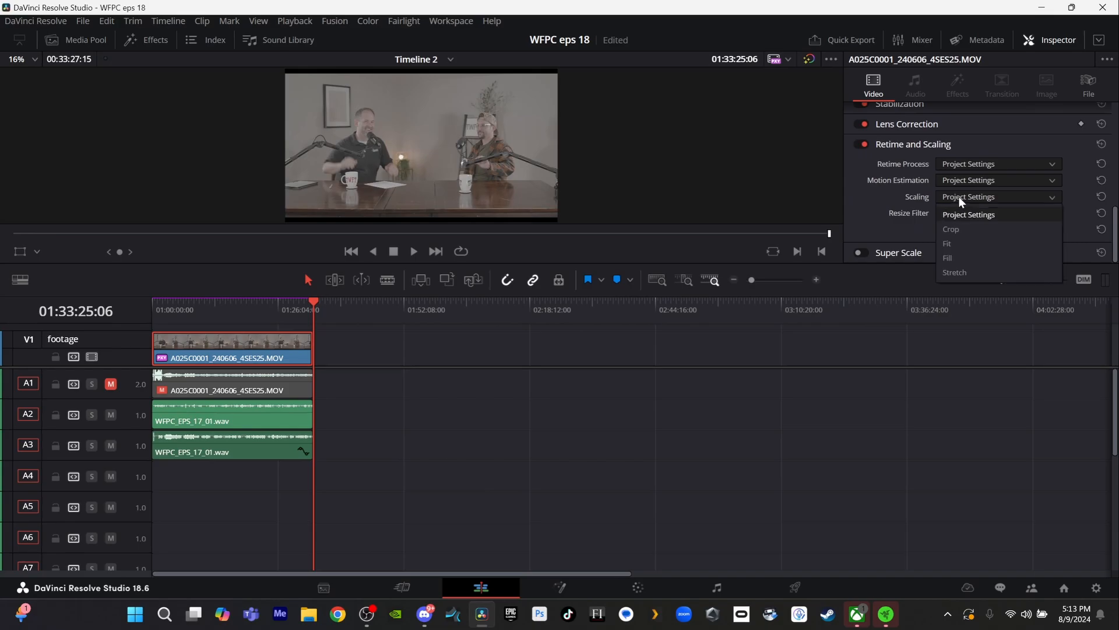
left_click(957, 259)
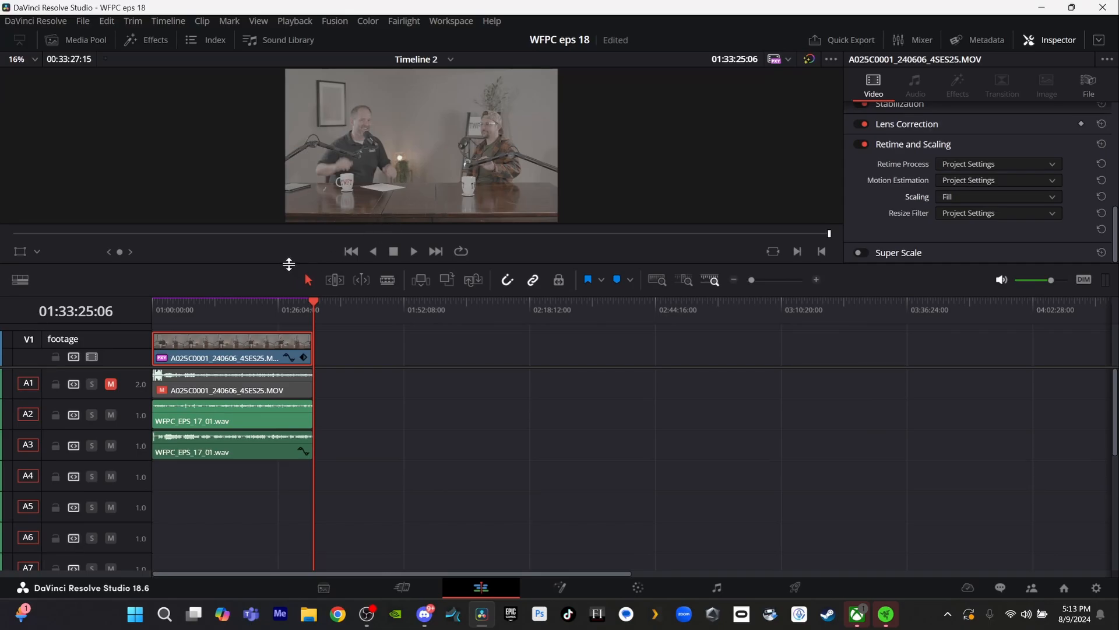
- In an enlarged viewer, analyze and adjust the footage clip's lens distortion and set its Rotation Angle to -0.200
left_click_drag(288, 264, 313, 397)
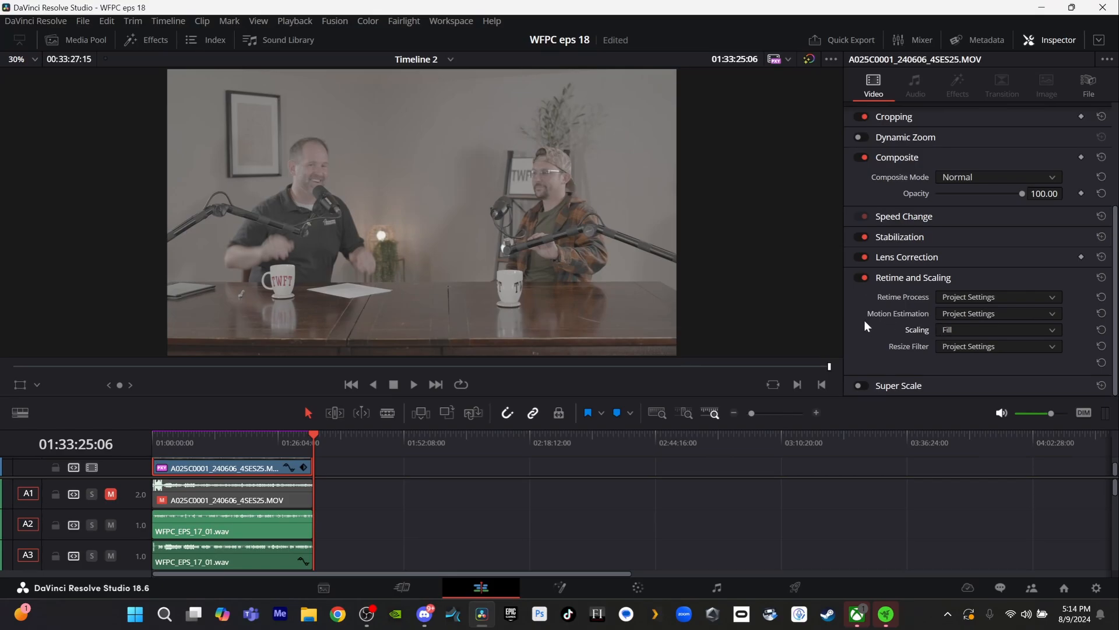
left_click(883, 257)
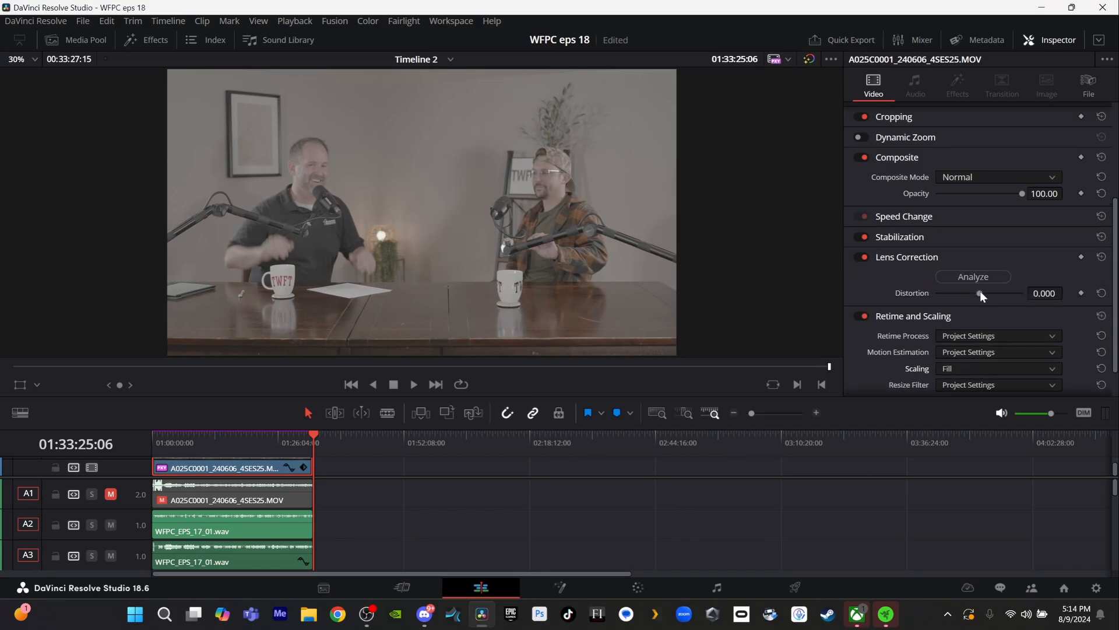
left_click(978, 275)
mouse_move(1044, 294)
left_mouse_down()
mouse_move(1083, 293)
mouse_move(1061, 293)
left_mouse_up()
scroll(933, 246, "up", 3)
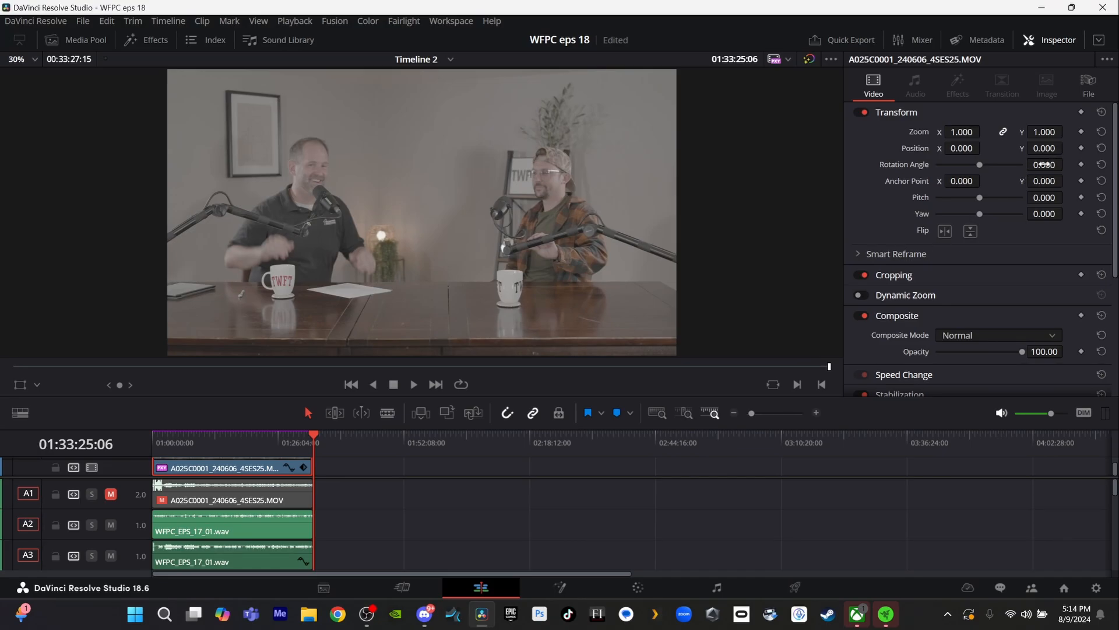
left_click_drag(1044, 165, 1043, 165)
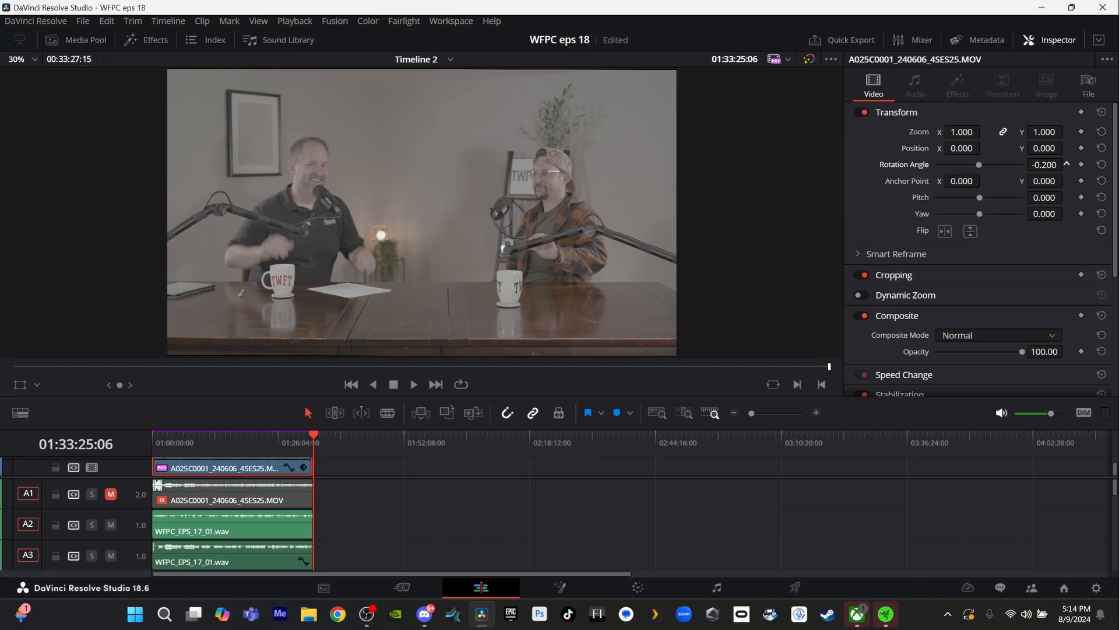
- Compare rotation settings on the footage clip and set its Rotation Angle to -0.100
left_click_drag(1043, 165, 1043, 165)
left_click_drag(1043, 165, 1044, 165)
left_click(1043, 165)
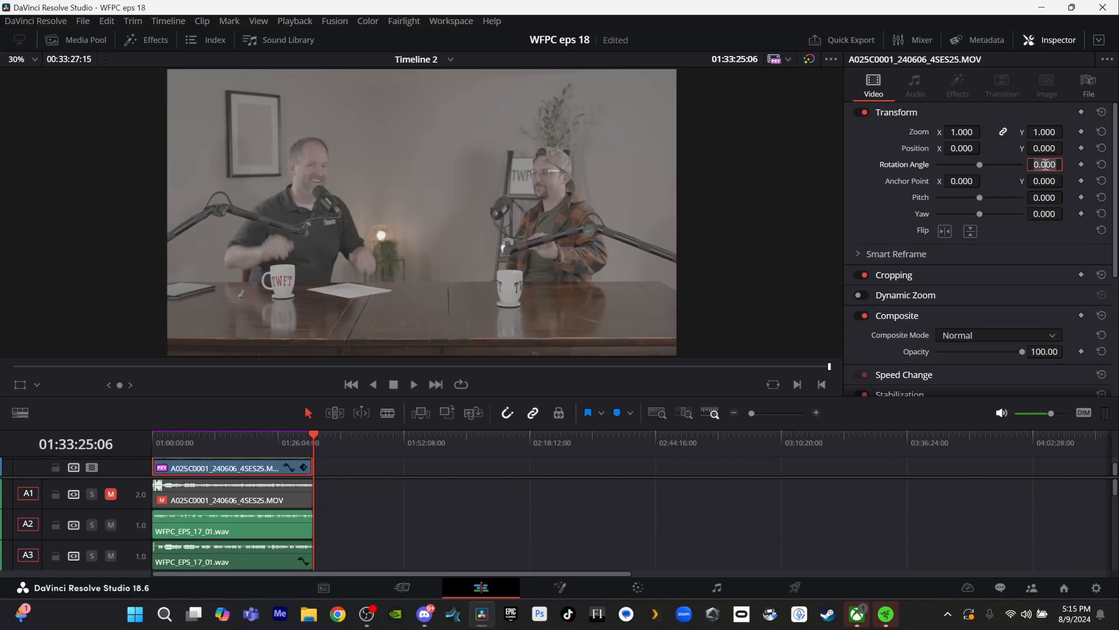
key("Return")
left_click_drag(1044, 164, 1044, 164)
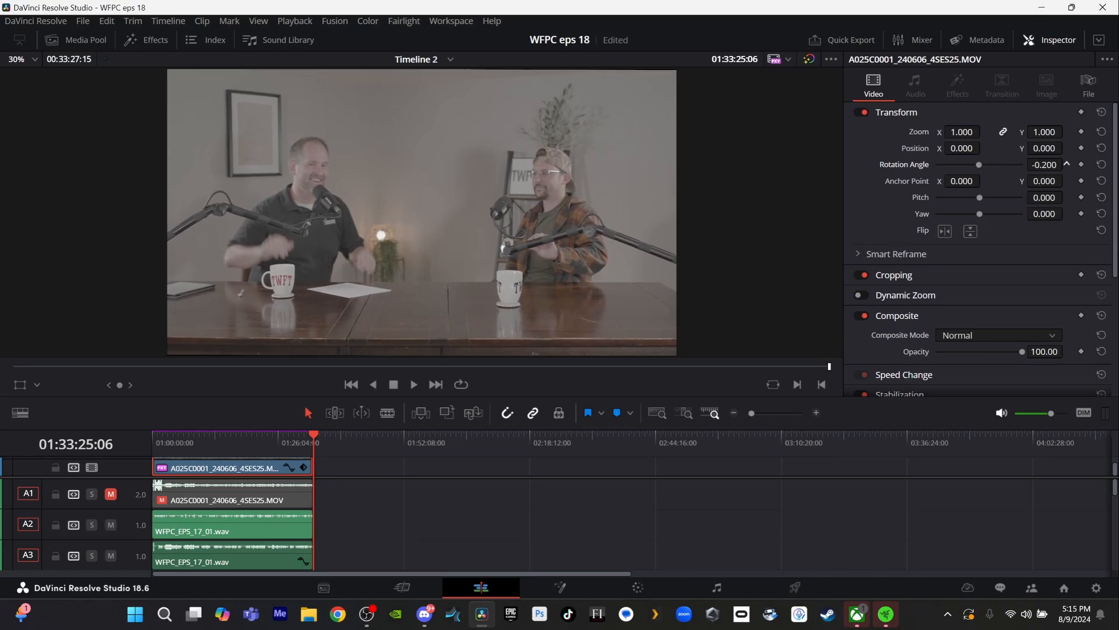
left_click(1067, 165)
- Set the footage clip's Zoom to 1.040 and Position X to 34.000, and check the framing around 01:07:38
left_click_drag(962, 133, 969, 132)
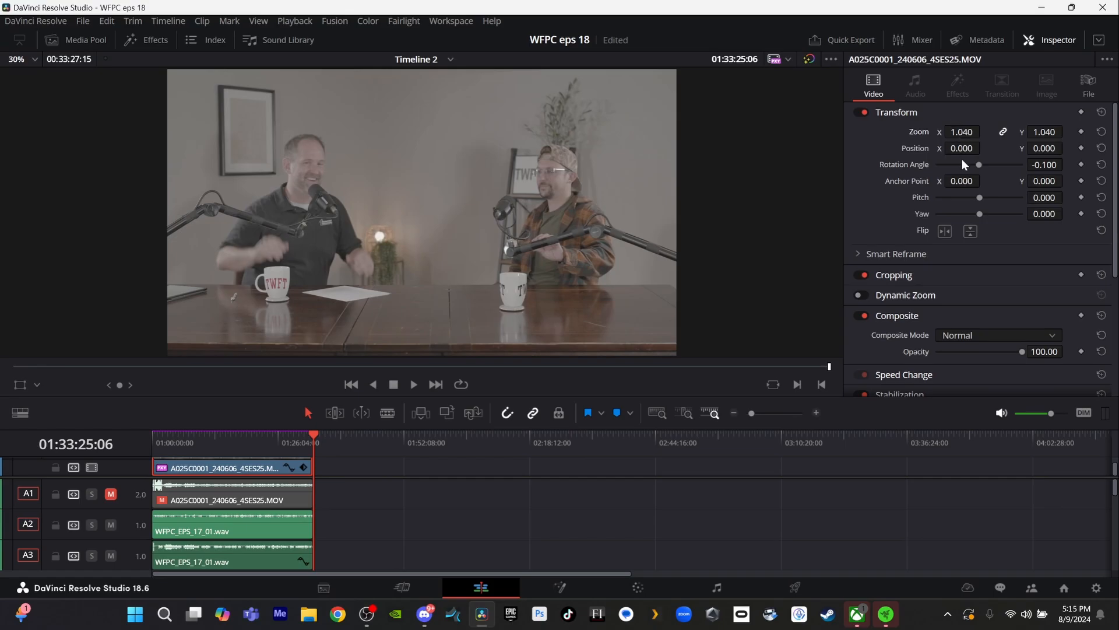
left_click_drag(962, 148, 977, 148)
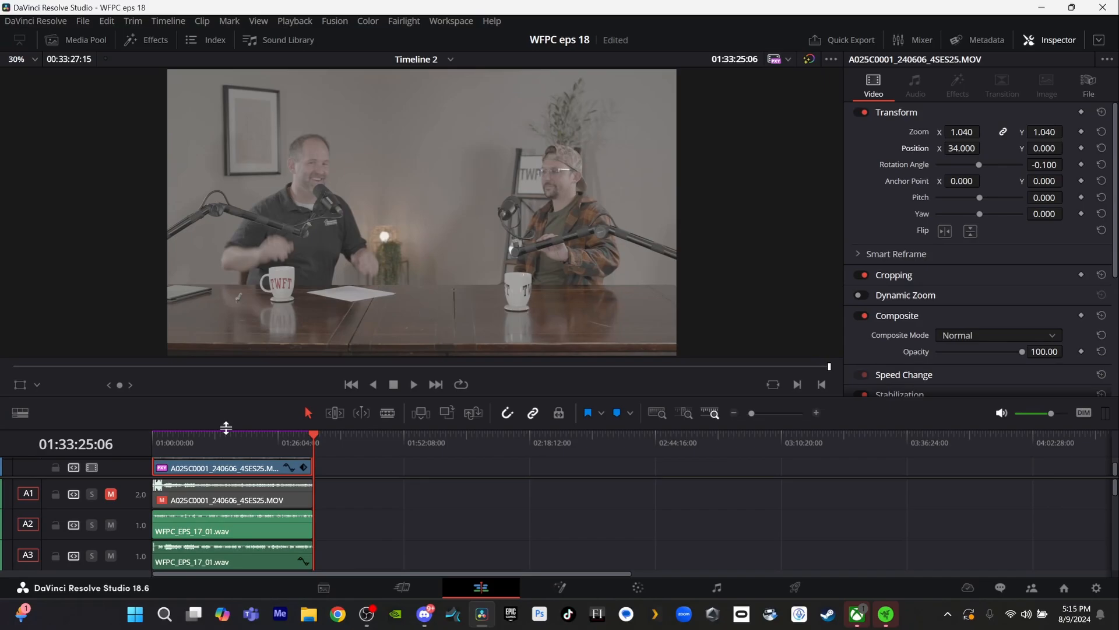
left_click(189, 440)
key("space")
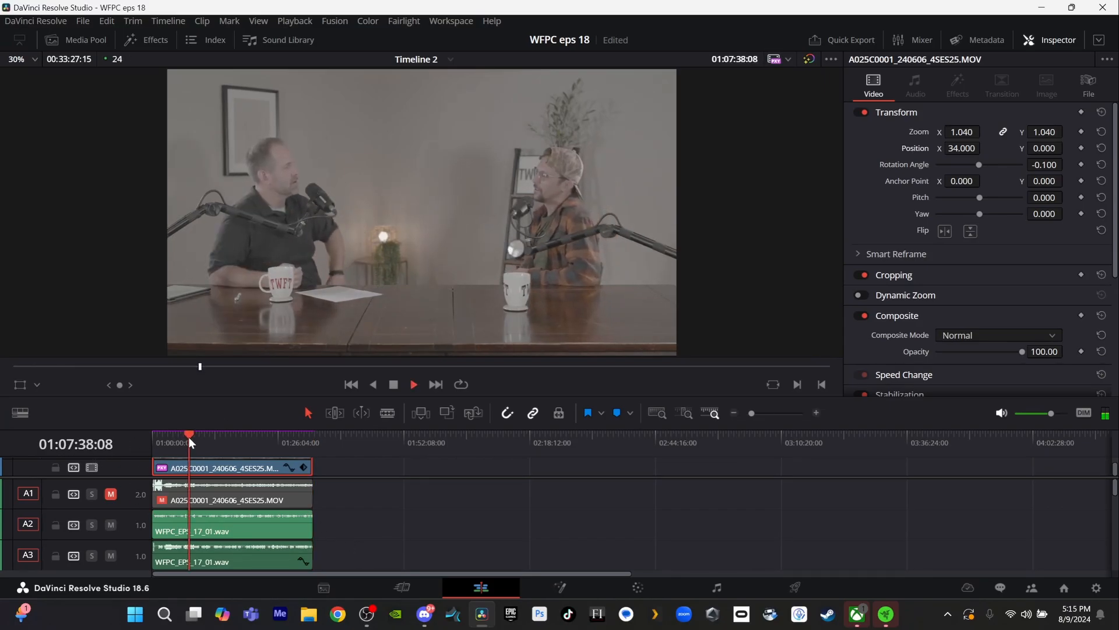
key("space")
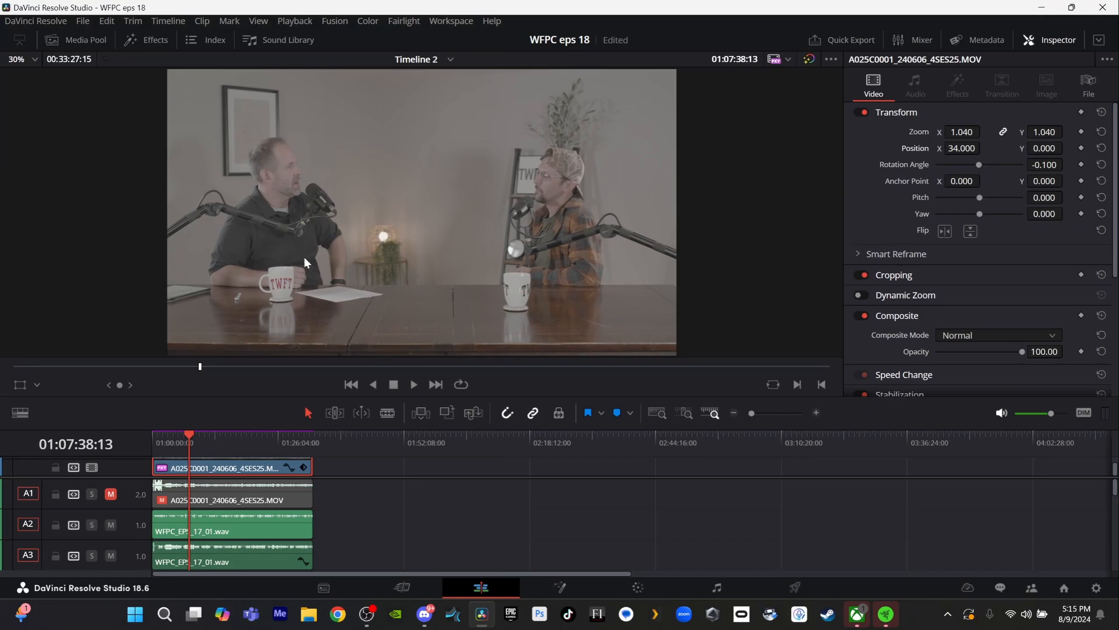
- Go to the Color page and look through the LUT folders, including Blackmagic Design
left_click(640, 594)
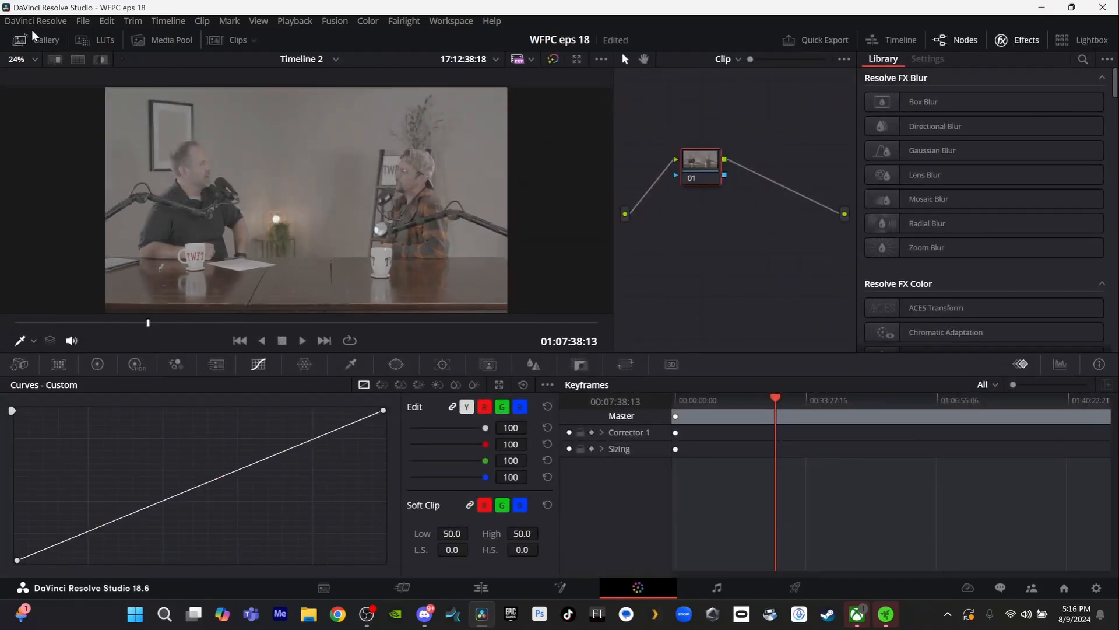
left_click(83, 41)
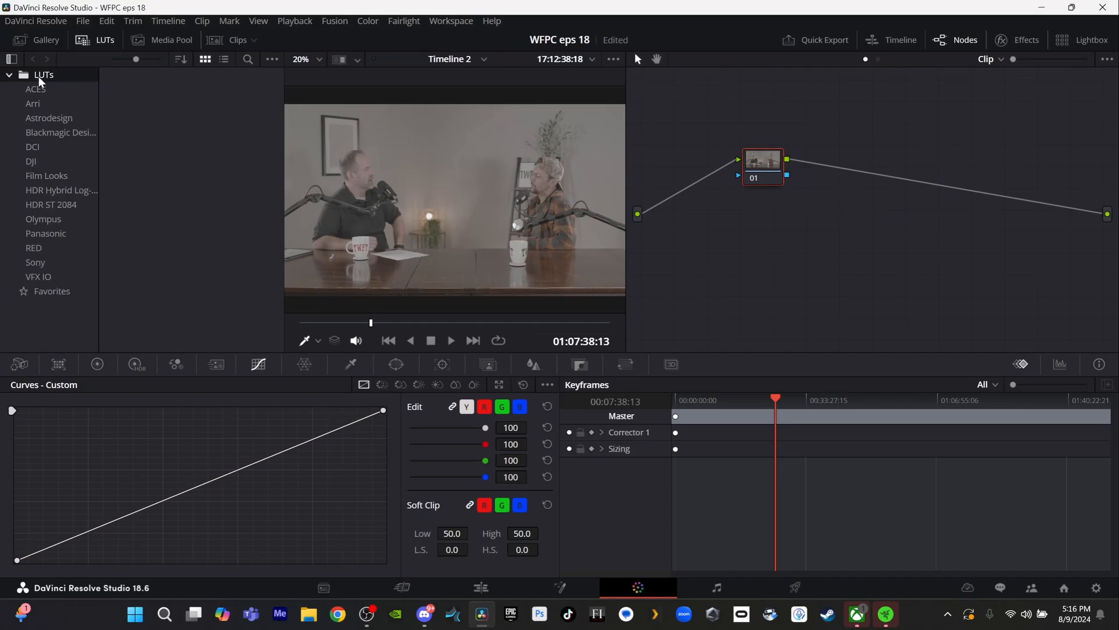
left_click(50, 132)
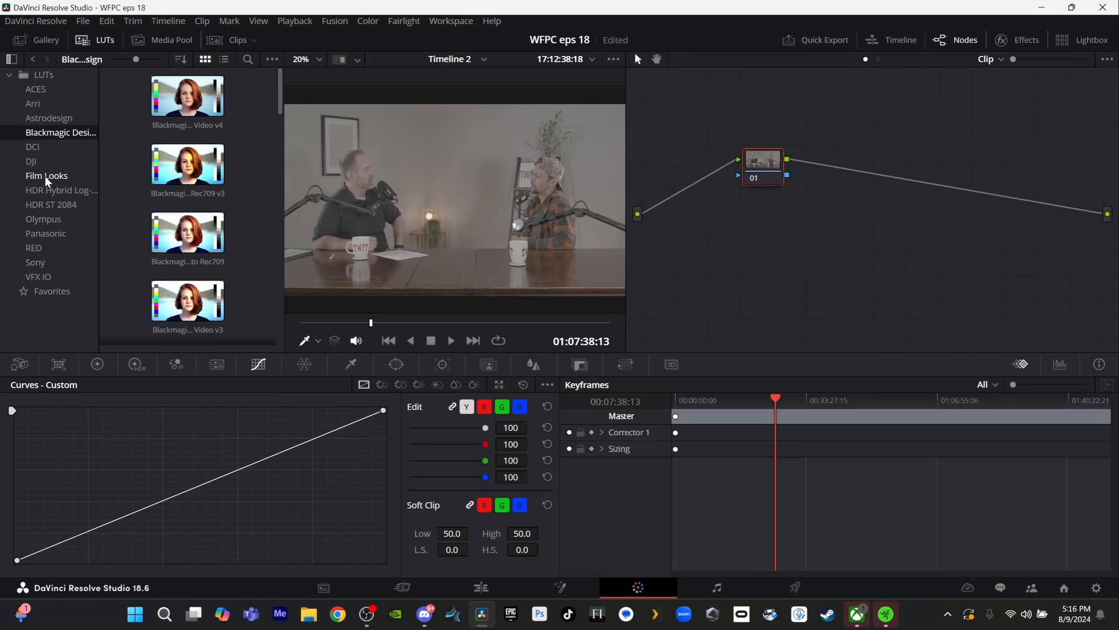
left_click(38, 43)
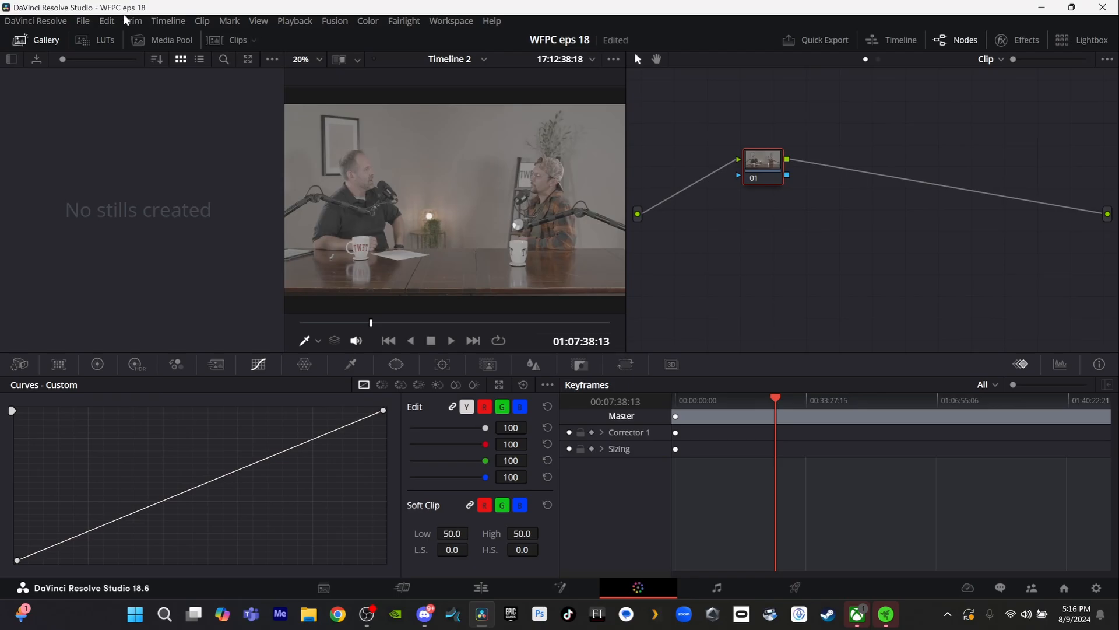
left_click(103, 46)
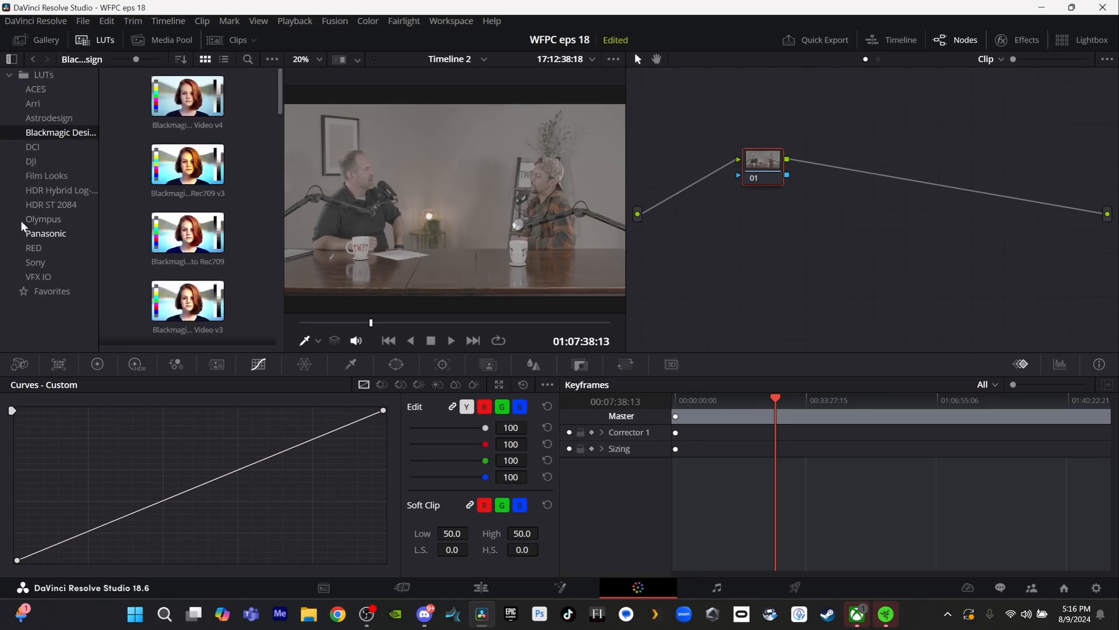
left_click(9, 75)
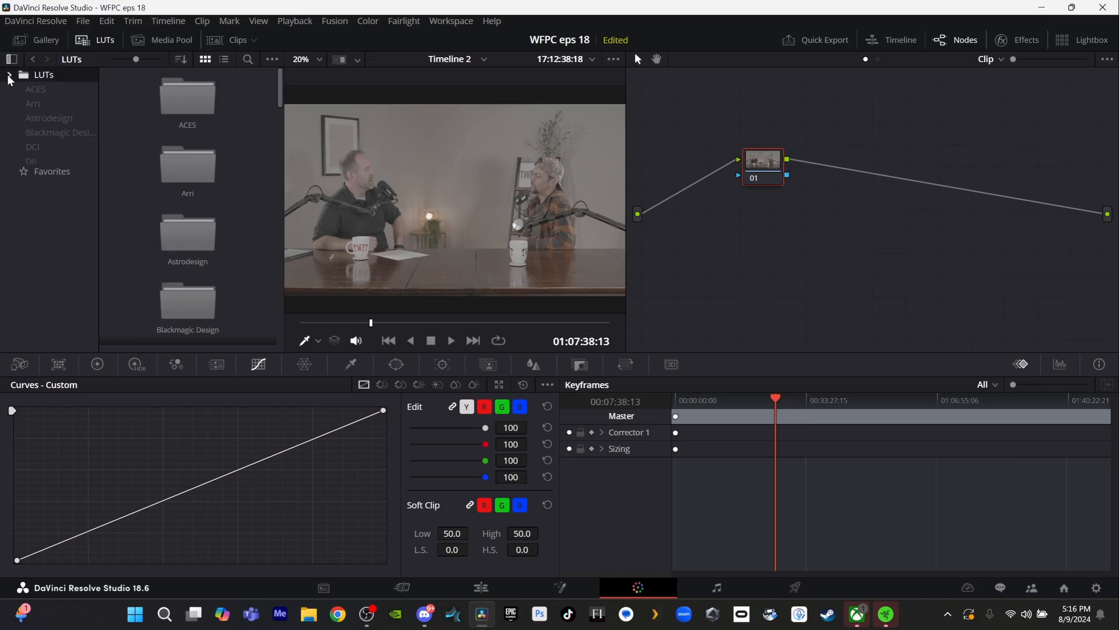
- Apply the saved grade 3.1.1 from the PowerGrade 1 album to the footage clip's node
left_click(22, 40)
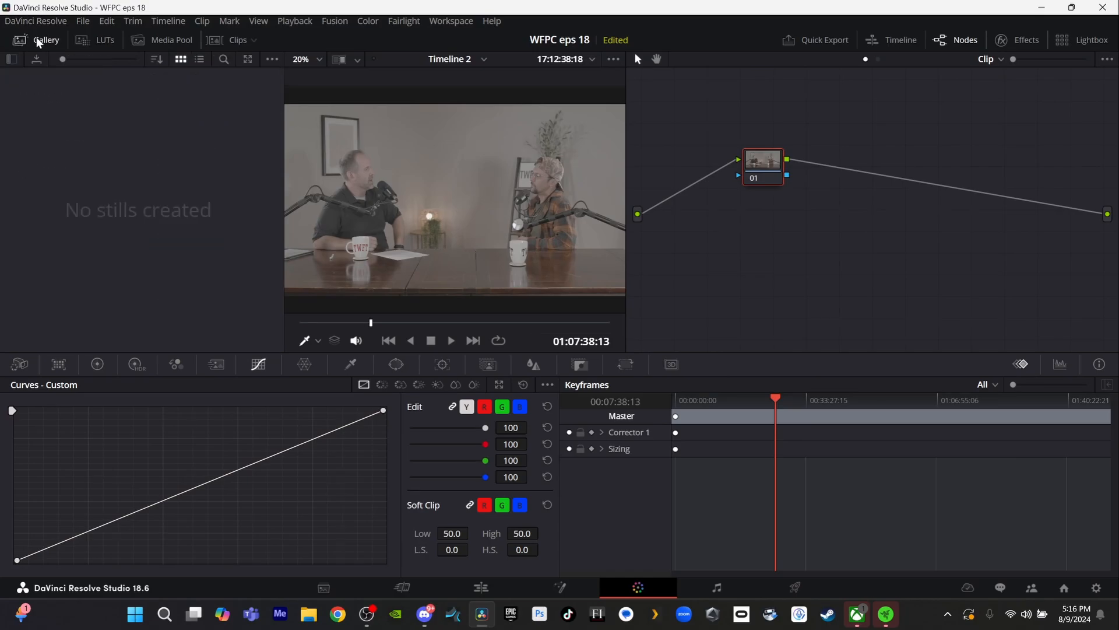
left_click(12, 59)
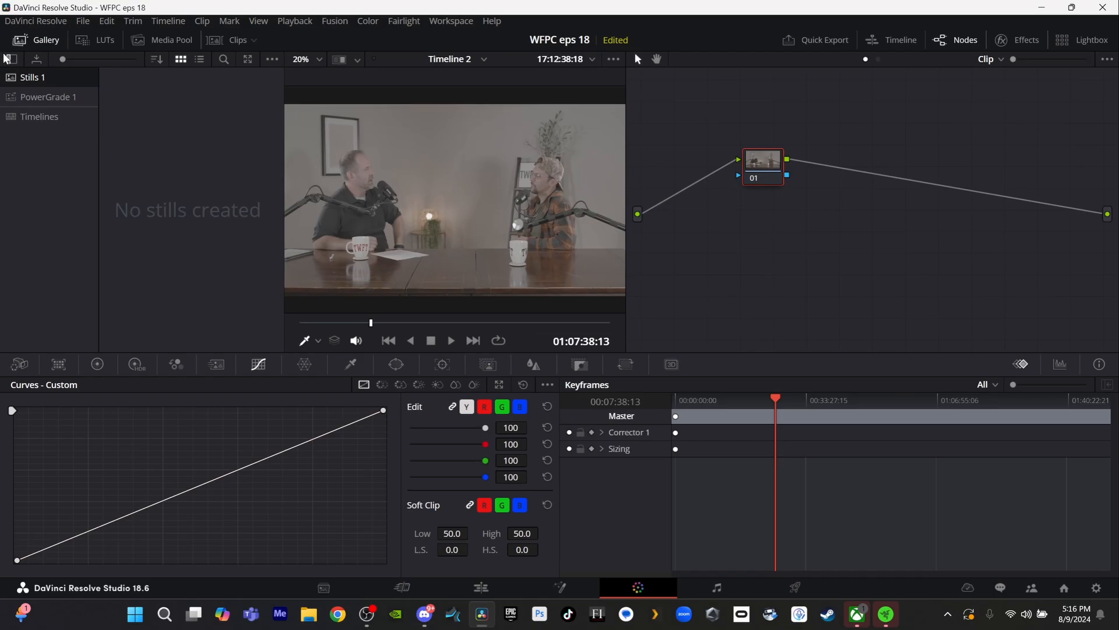
left_click(43, 98)
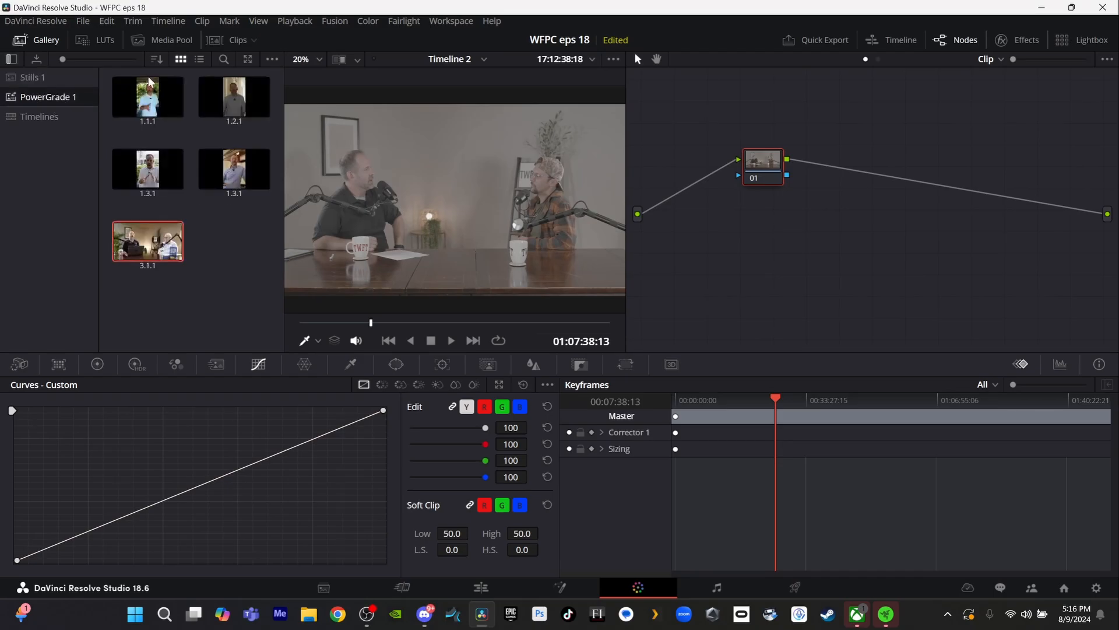
mouse_move(150, 245)
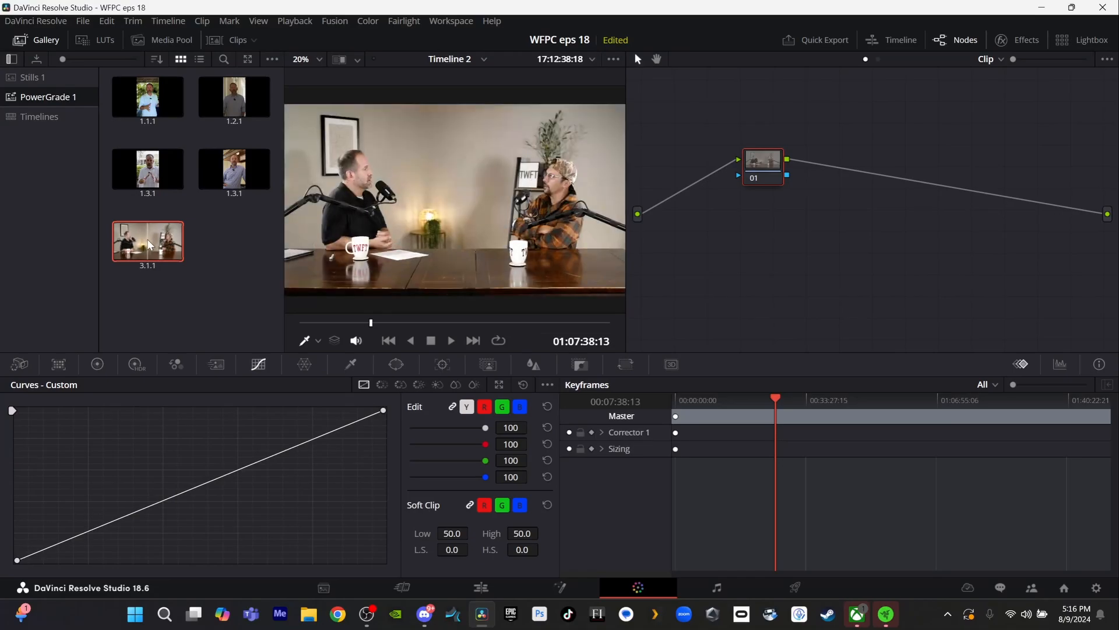
left_click_drag(150, 245, 769, 171)
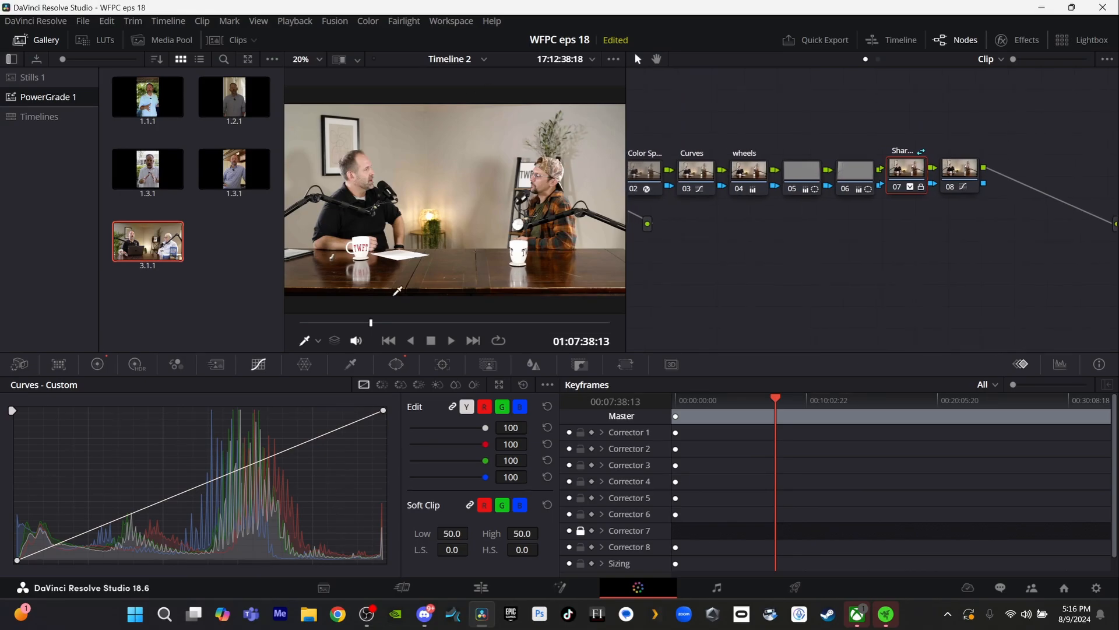
- On node 08, lower the primaries' Shadows to -39.50 and set Saturation to 52.00
left_click(956, 177)
left_click(98, 365)
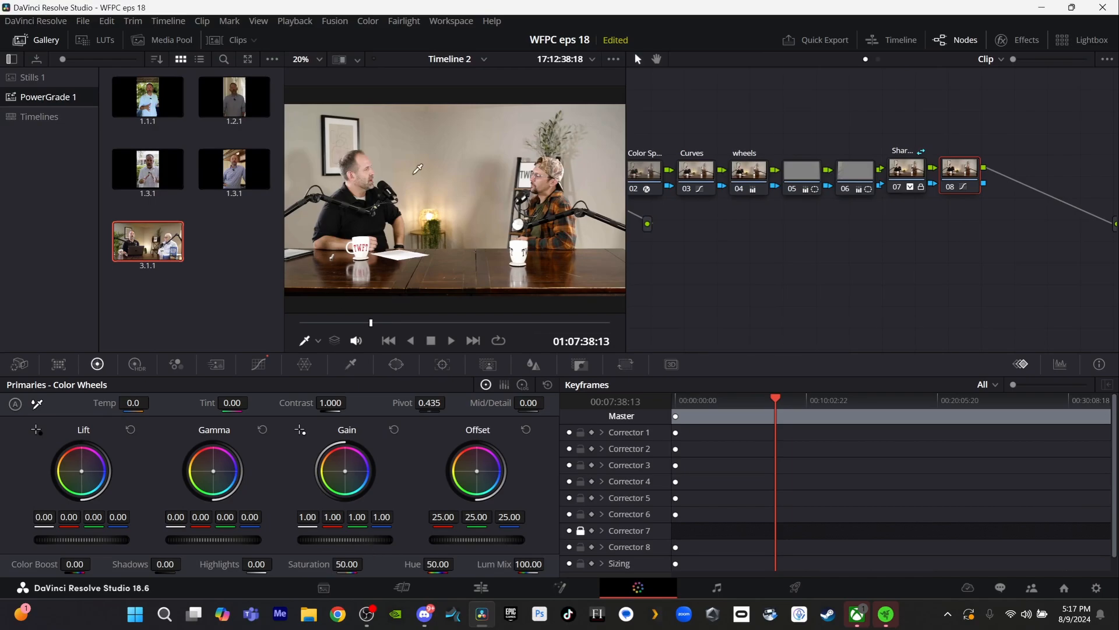
scroll(423, 172, "down", 1)
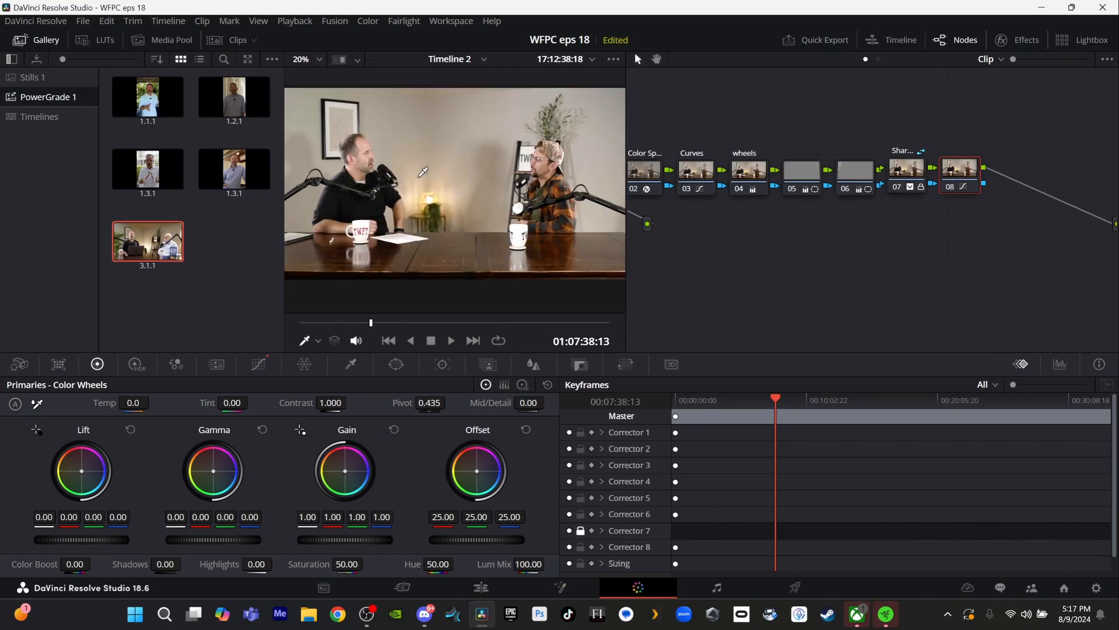
scroll(423, 172, "up", 5)
scroll(424, 172, "down", 4)
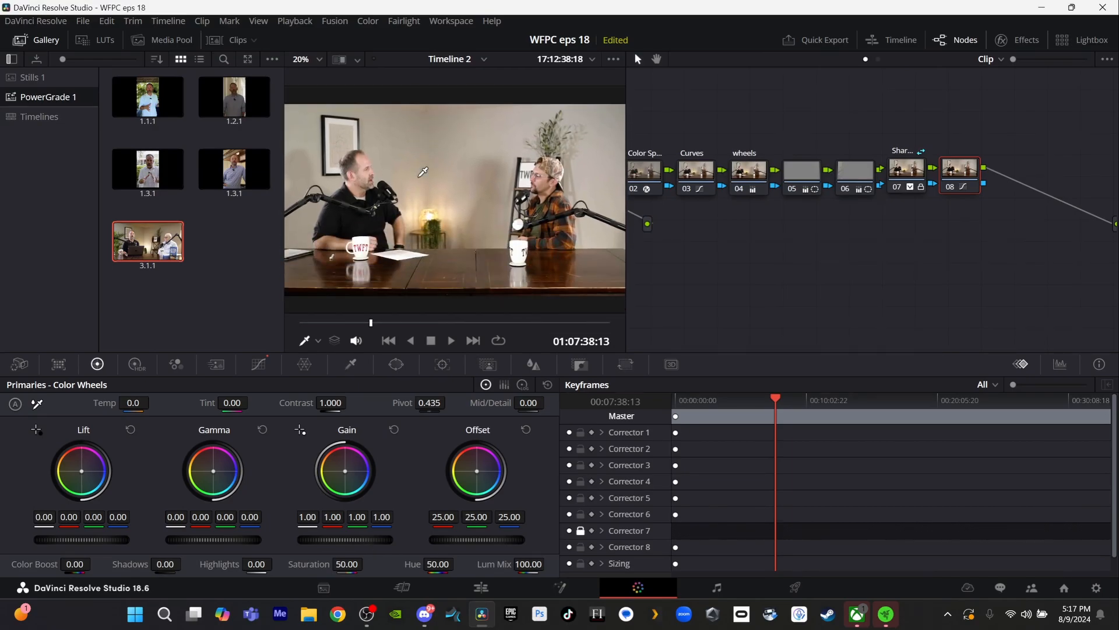
scroll(423, 172, "down", 1)
scroll(423, 172, "up", 2)
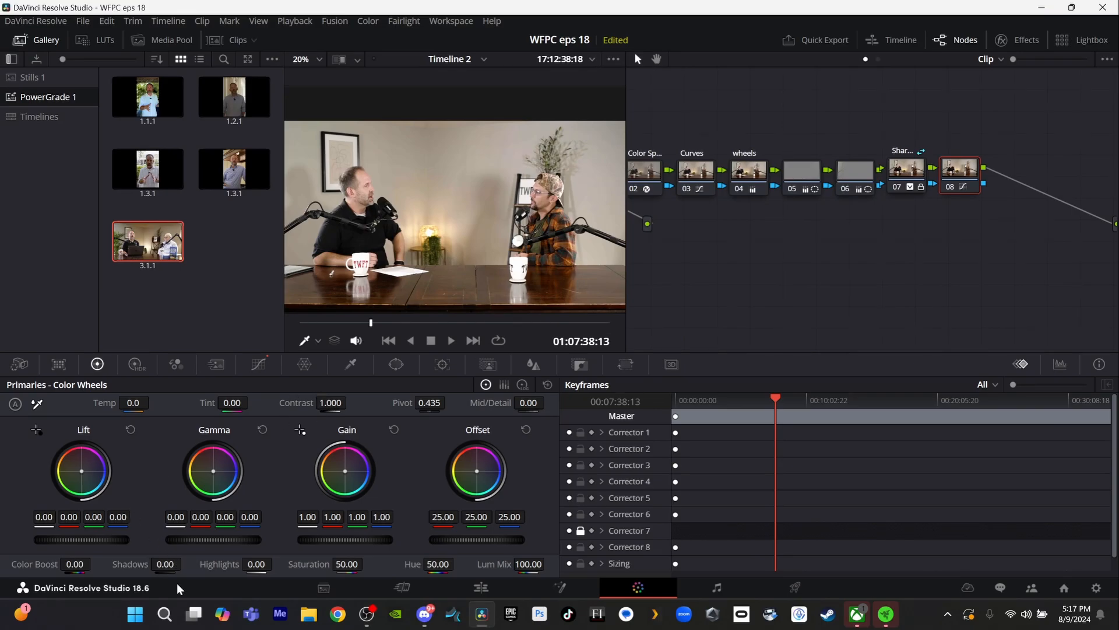
left_click_drag(165, 564, 131, 564)
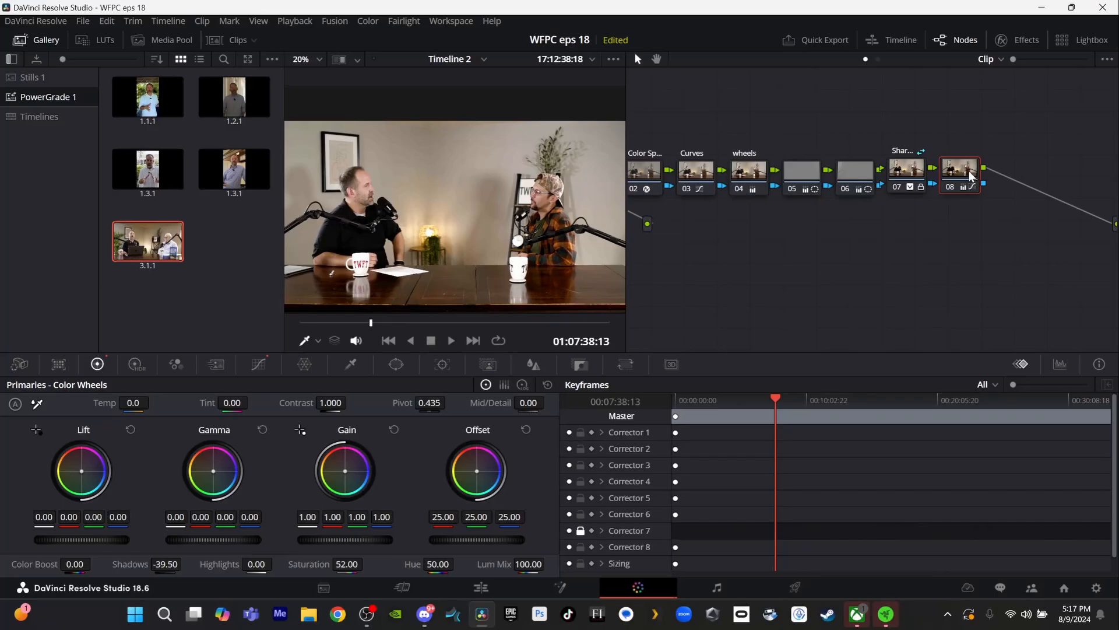
- Ease node 08's Shadows to -27.50 and lower its master Gamma to -0.04
mouse_move(971, 177)
mouse_move(850, 185)
mouse_move(213, 540)
left_mouse_down()
mouse_move(181, 540)
mouse_move(200, 539)
left_mouse_up()
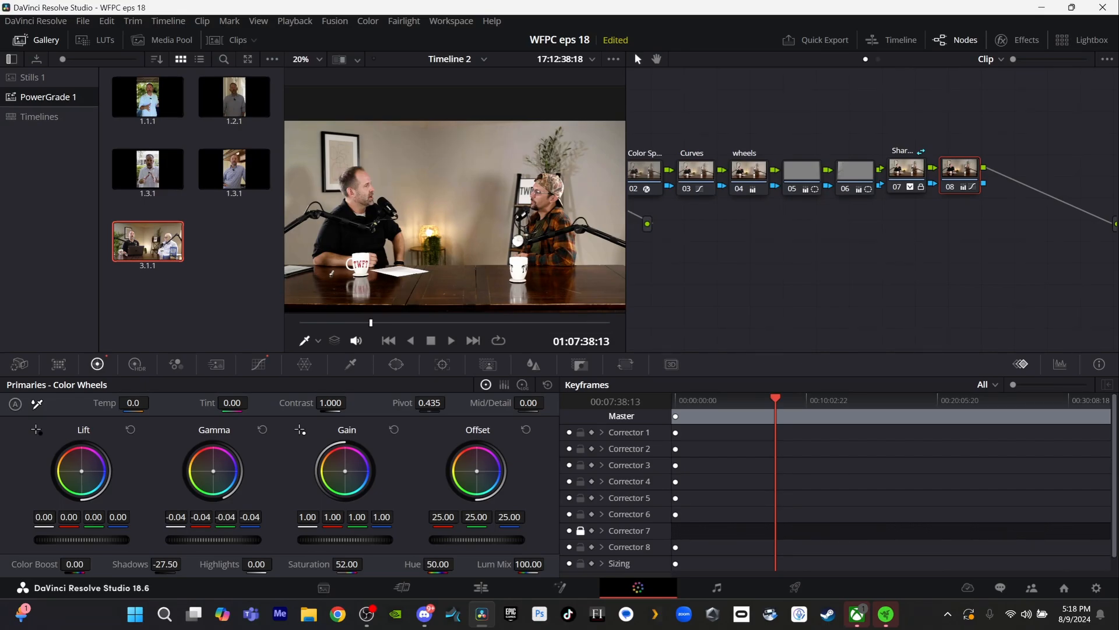
left_click_drag(201, 540, 203, 540)
- Try brighter and darker Highlights on node 08, set them to 5.00, and fine-tune the Contrast
left_click_drag(257, 564, 276, 564)
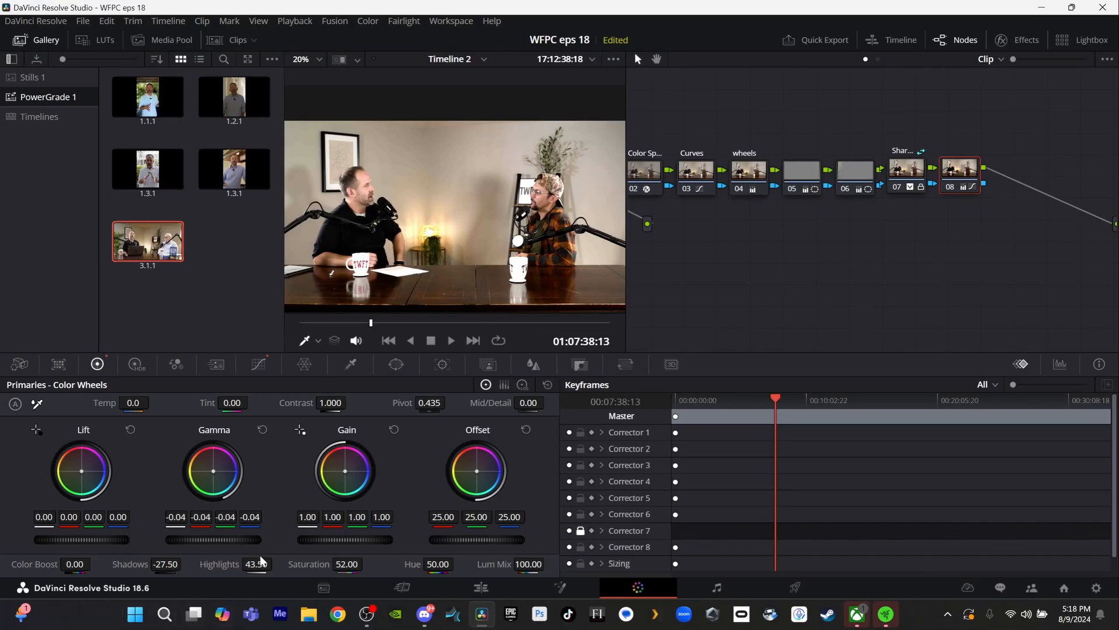
left_click_drag(257, 563, 225, 564)
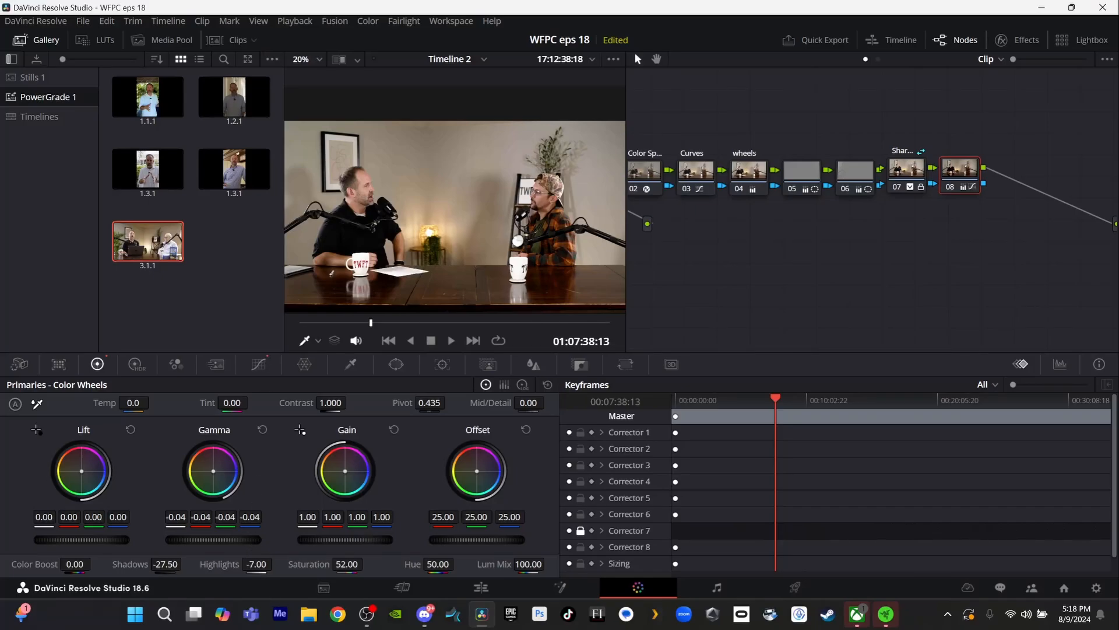
left_click_drag(257, 564, 274, 564)
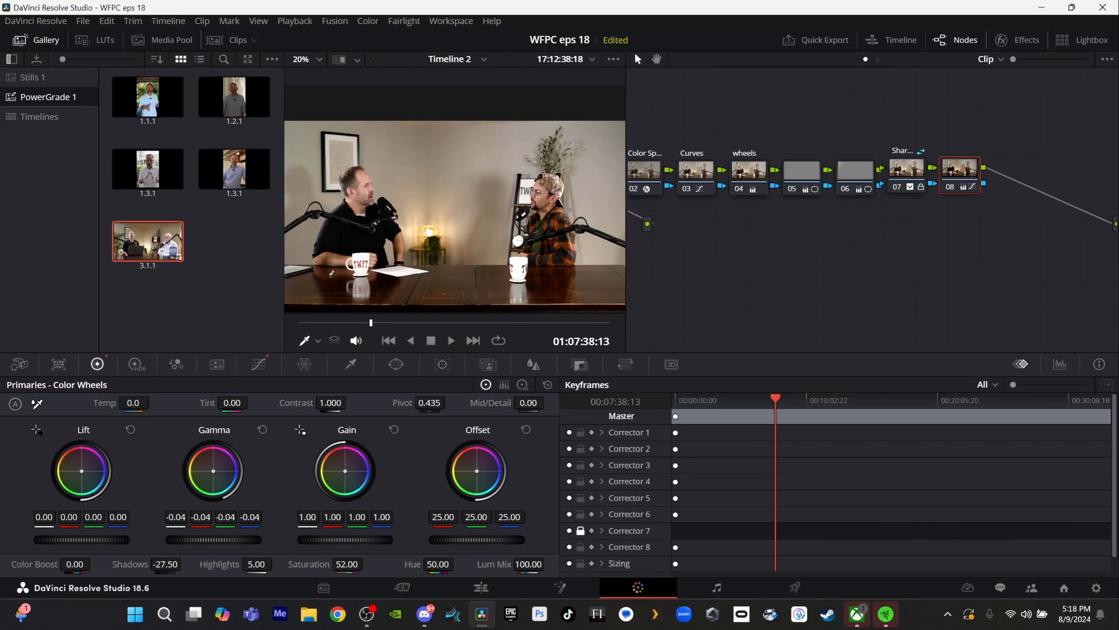
left_click_drag(330, 402, 330, 402)
left_click_drag(330, 402, 330, 402)
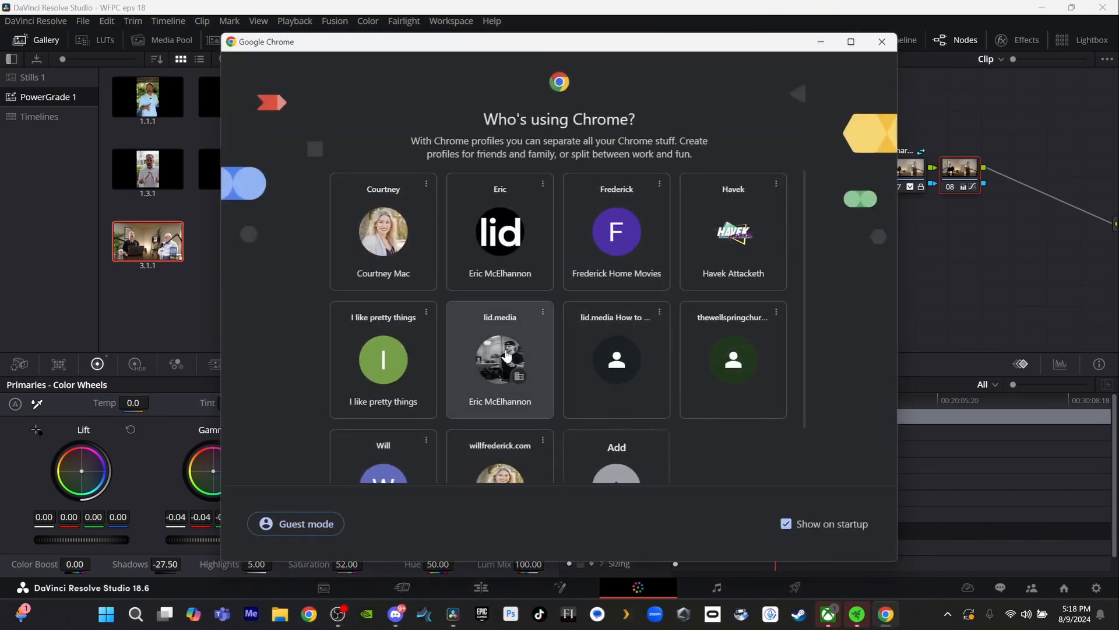
- Switch to Chrome with the lid.media profile and search YouTube for the podcast host's name
left_click(506, 350)
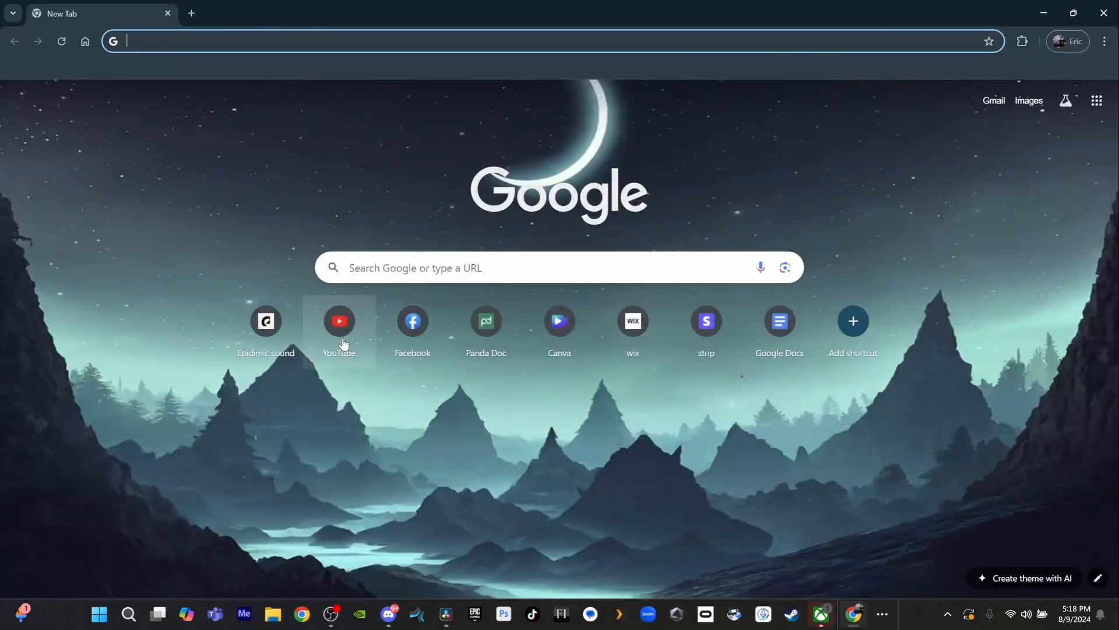
left_click(355, 331)
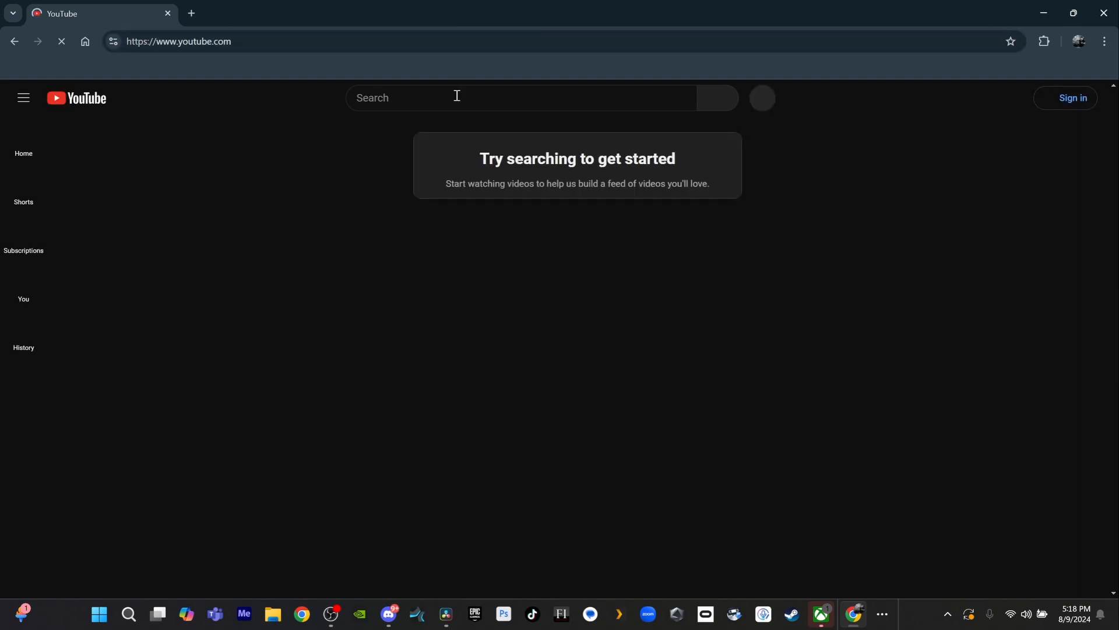
left_click(457, 97)
type("will ")
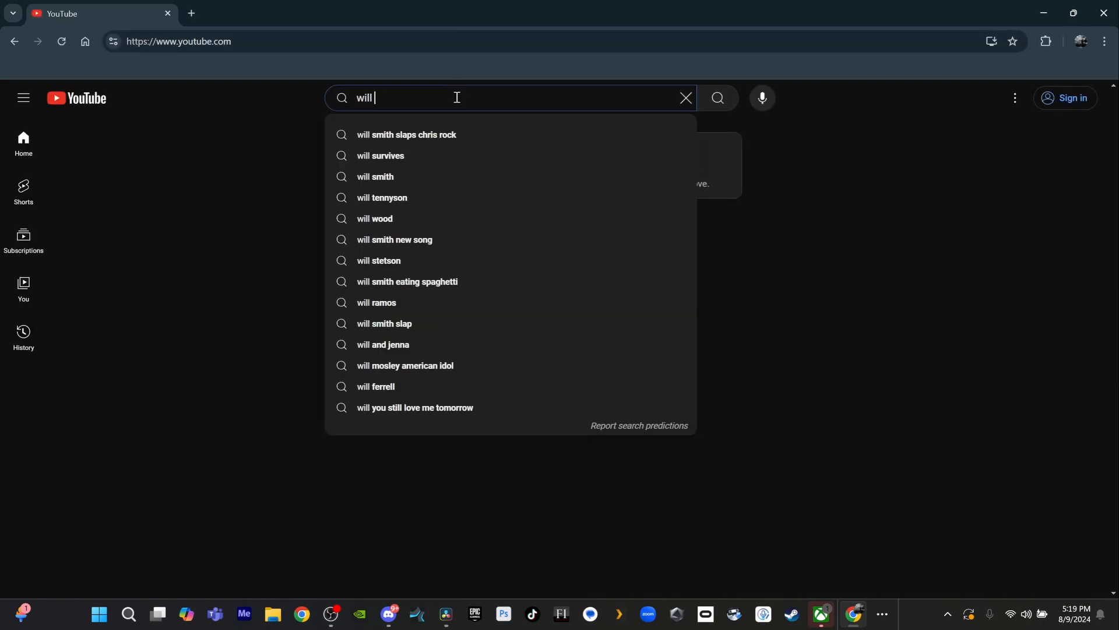
type("frederick")
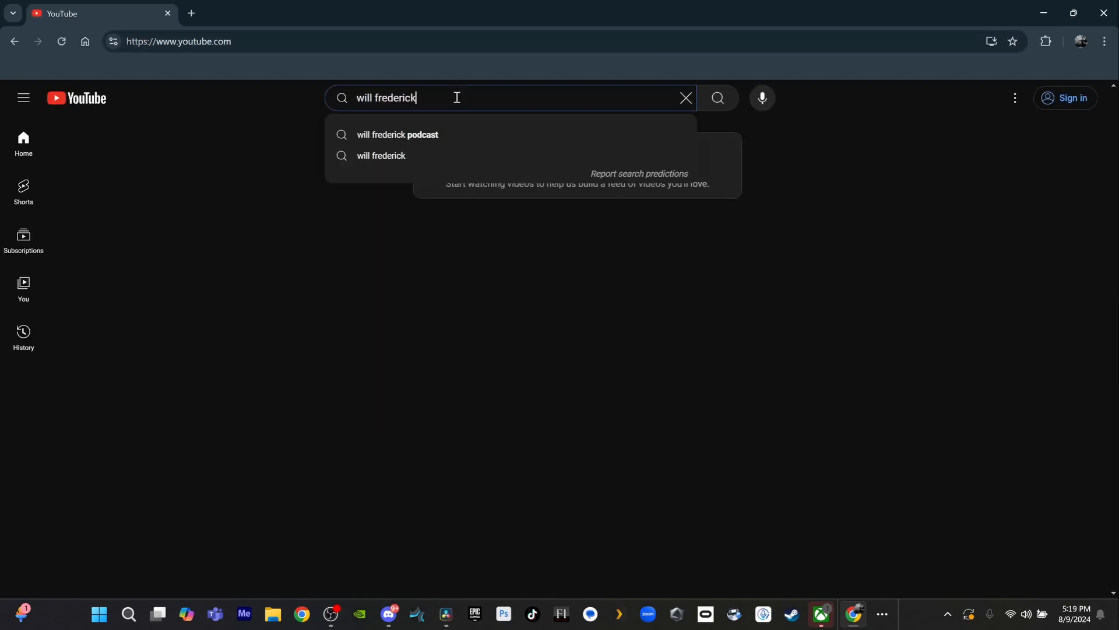
key("Return")
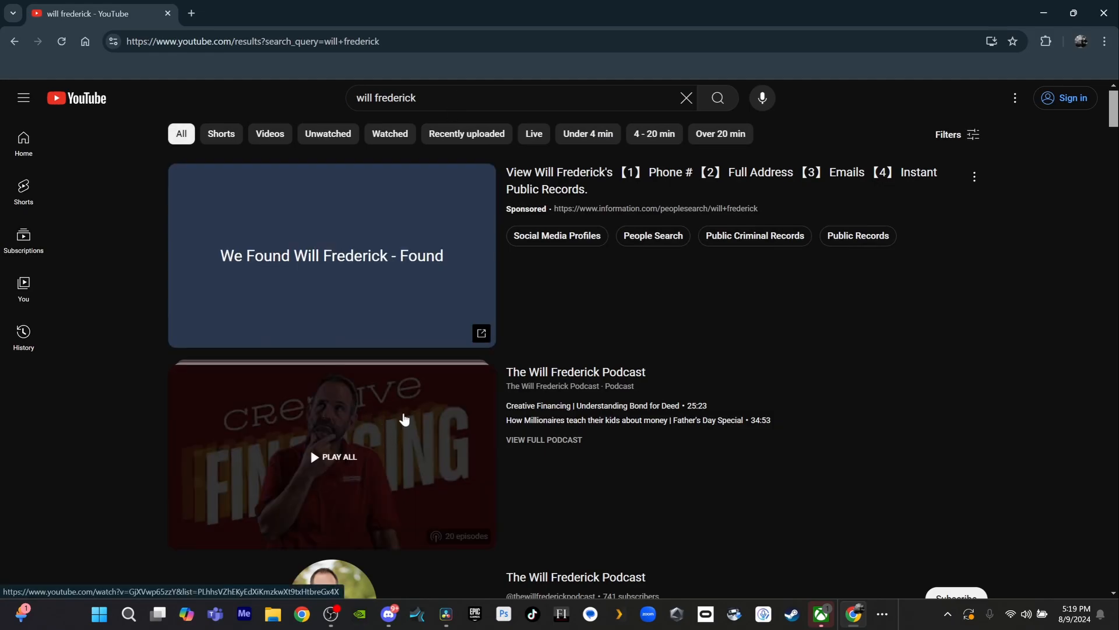
- Open the podcast's YouTube channel and look through its latest published videos
scroll(396, 497, "down", 2)
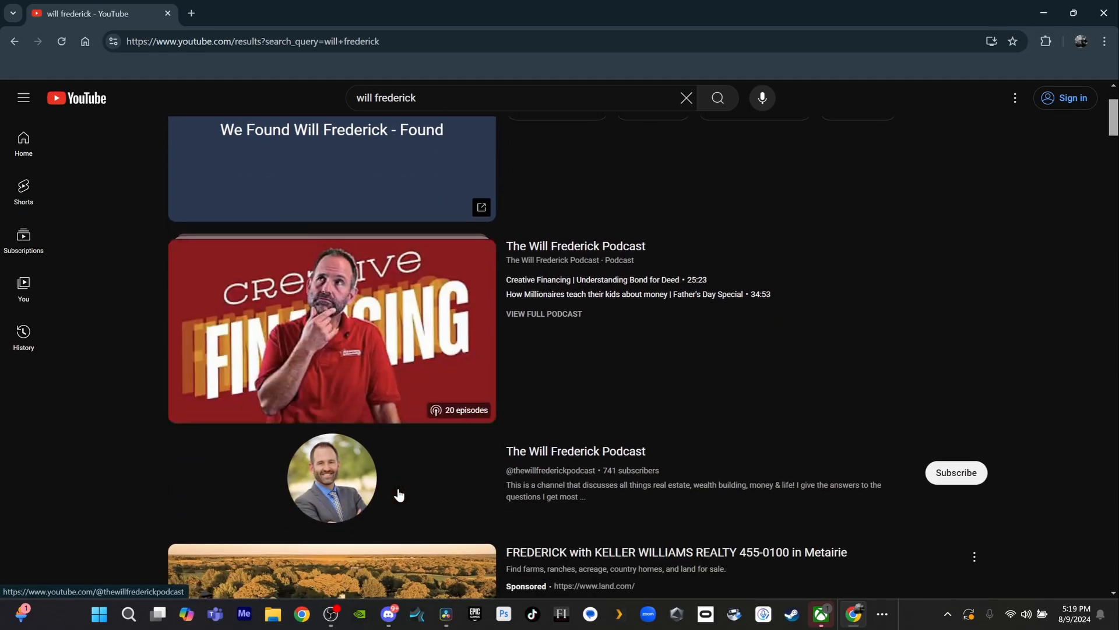
left_click(350, 481)
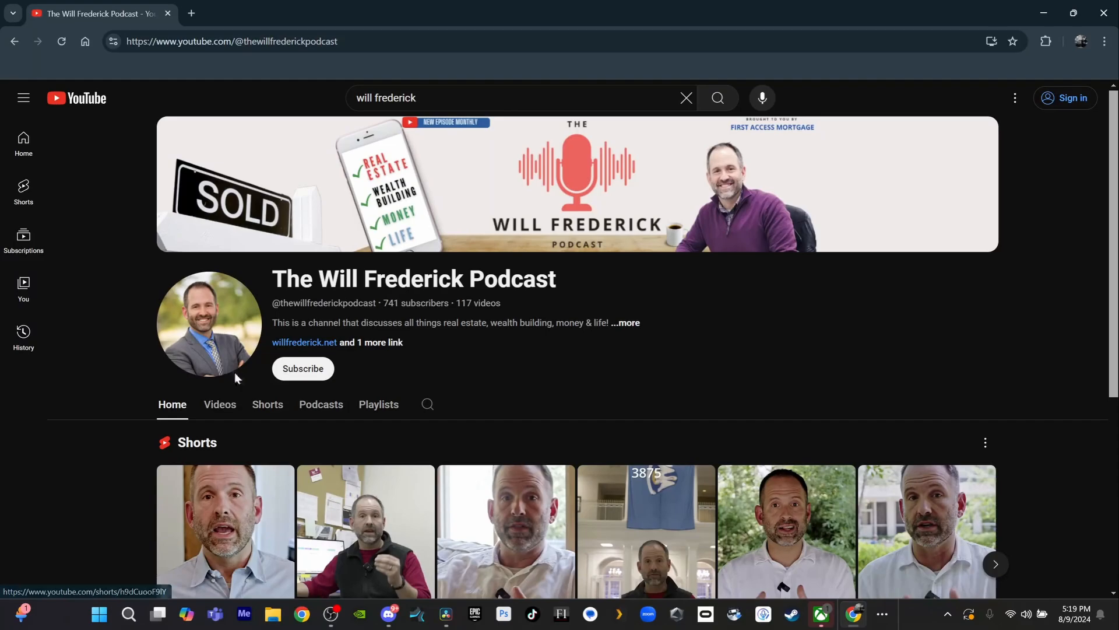
left_click(220, 405)
scroll(450, 408, "down", 4)
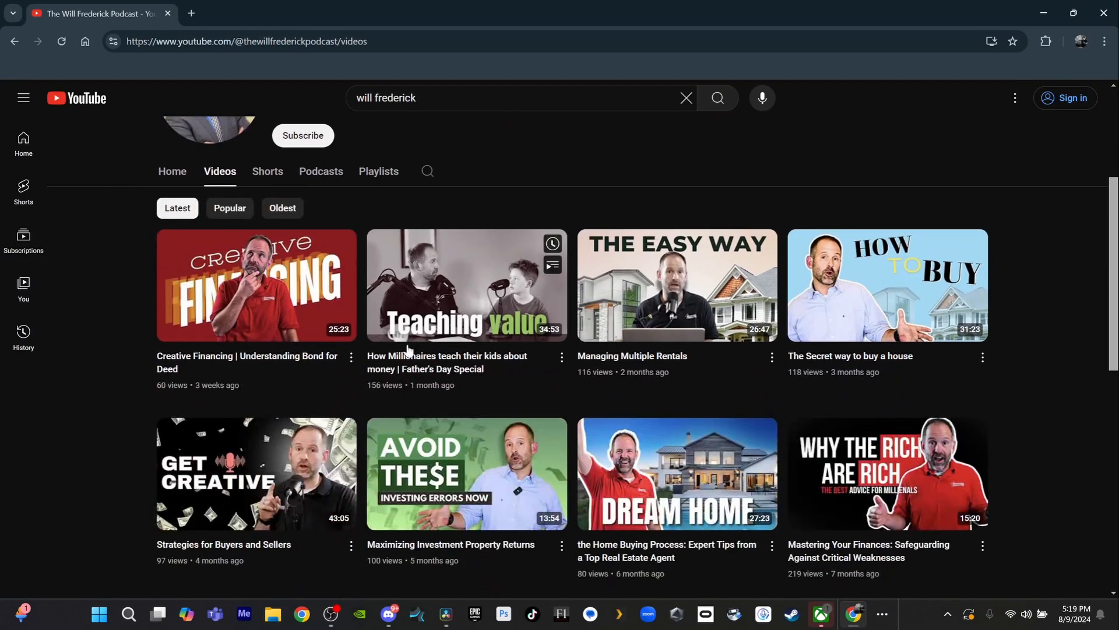
- Open the channel's latest episode, "Creative Financing | Understanding Bond for Deed", dismiss the YouTube TV offer, and pause on a shot of the host
left_click(265, 282)
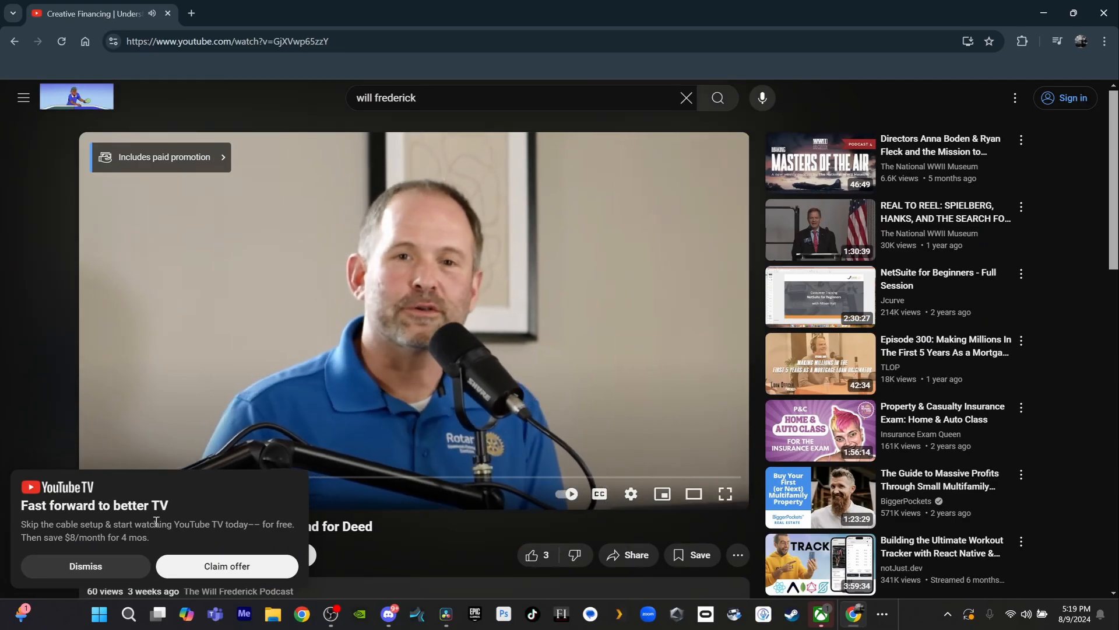
left_click(104, 565)
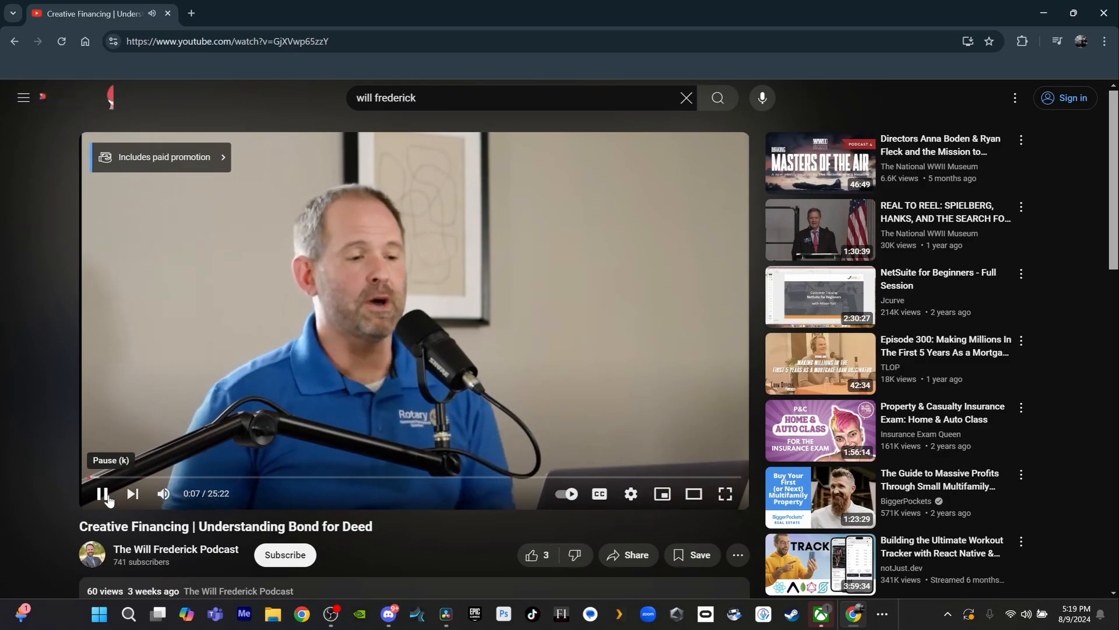
left_click(103, 494)
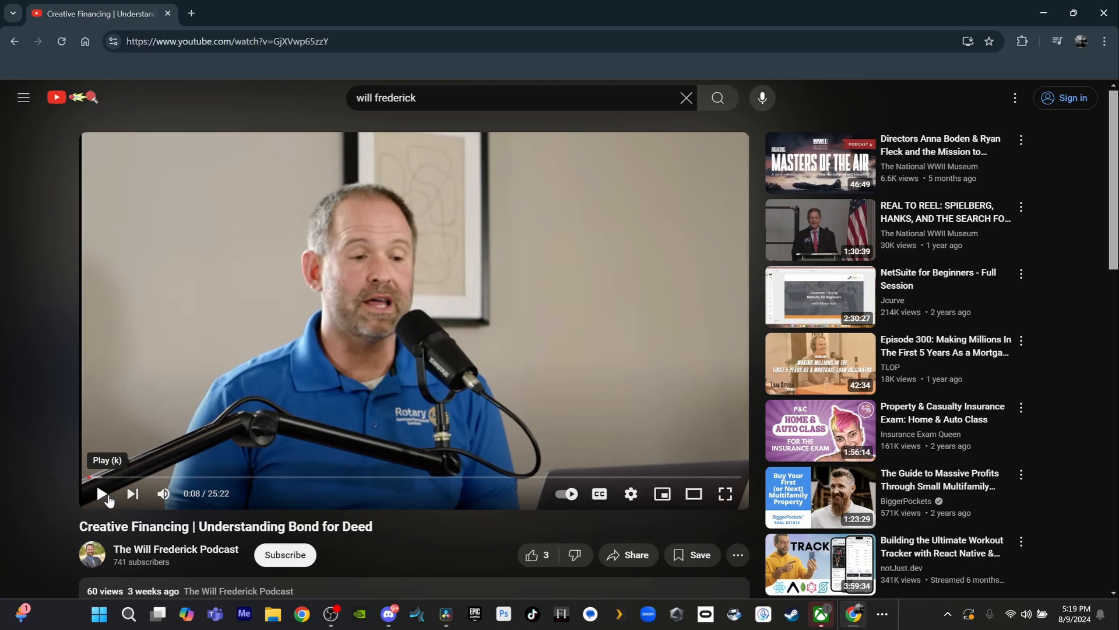
- Return to the channel's video list and open the older episode "Is it WORTH INVESTING in a AirBnB?"
left_click(89, 554)
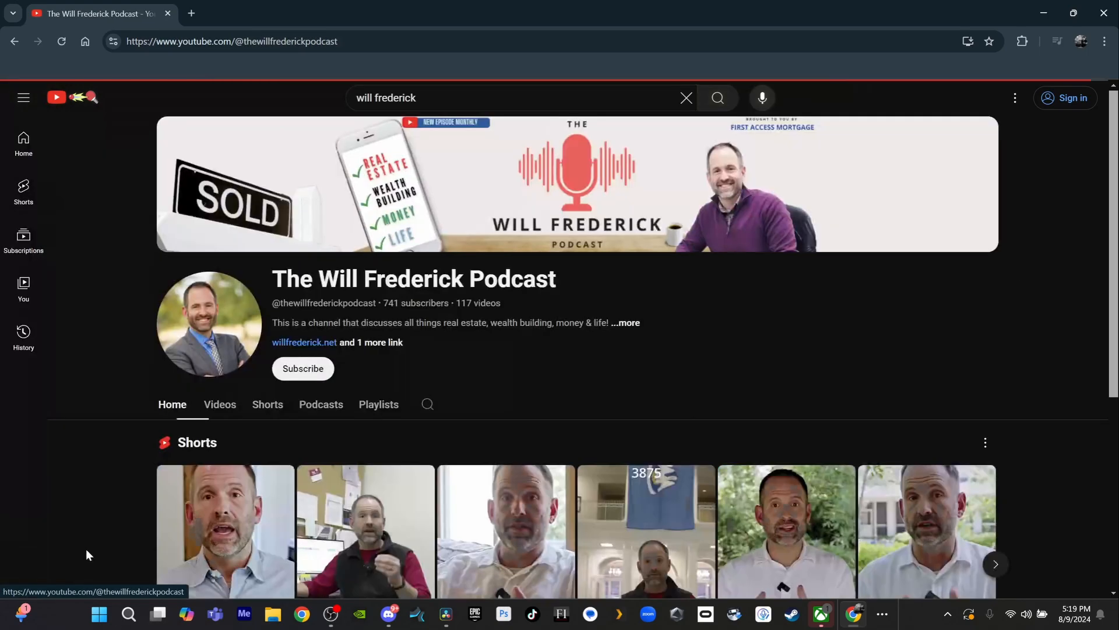
left_click(218, 402)
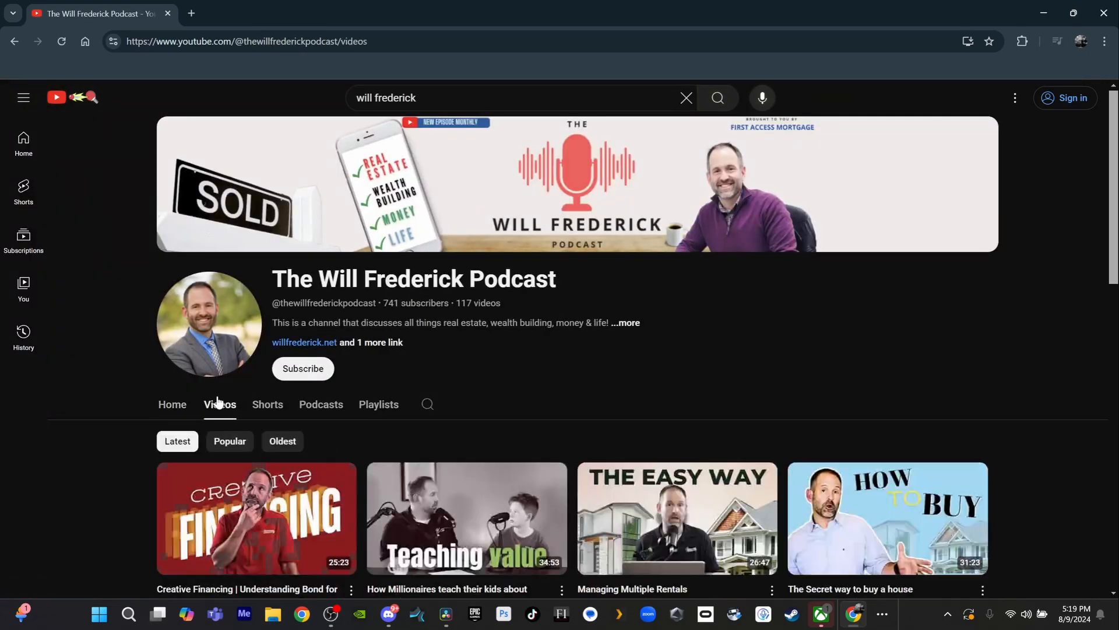
scroll(376, 425, "down", 5)
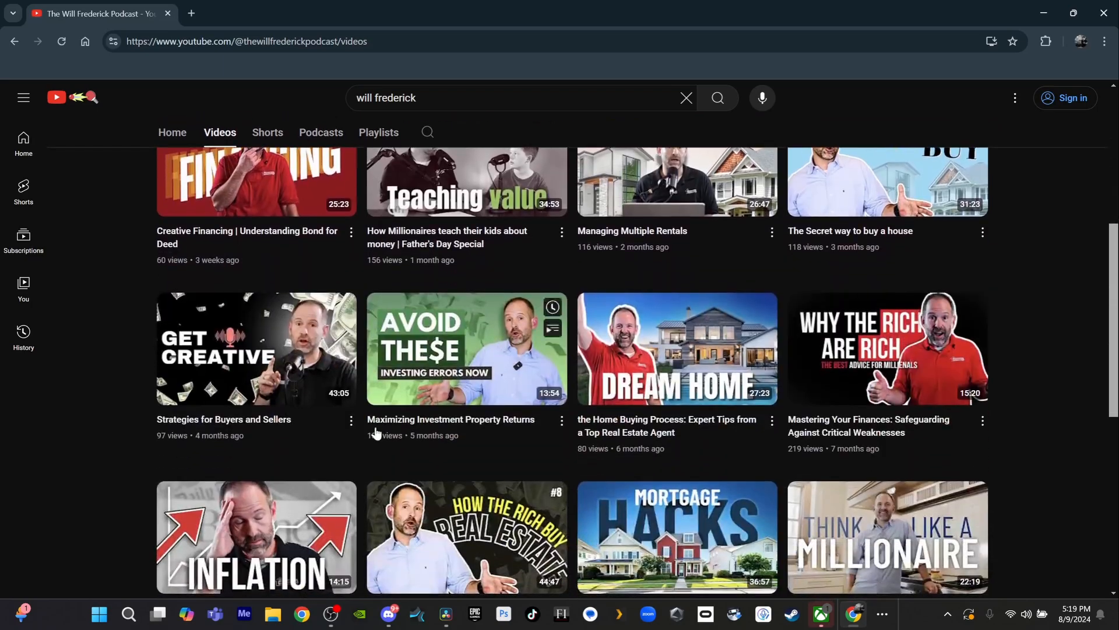
scroll(376, 430, "down", 1)
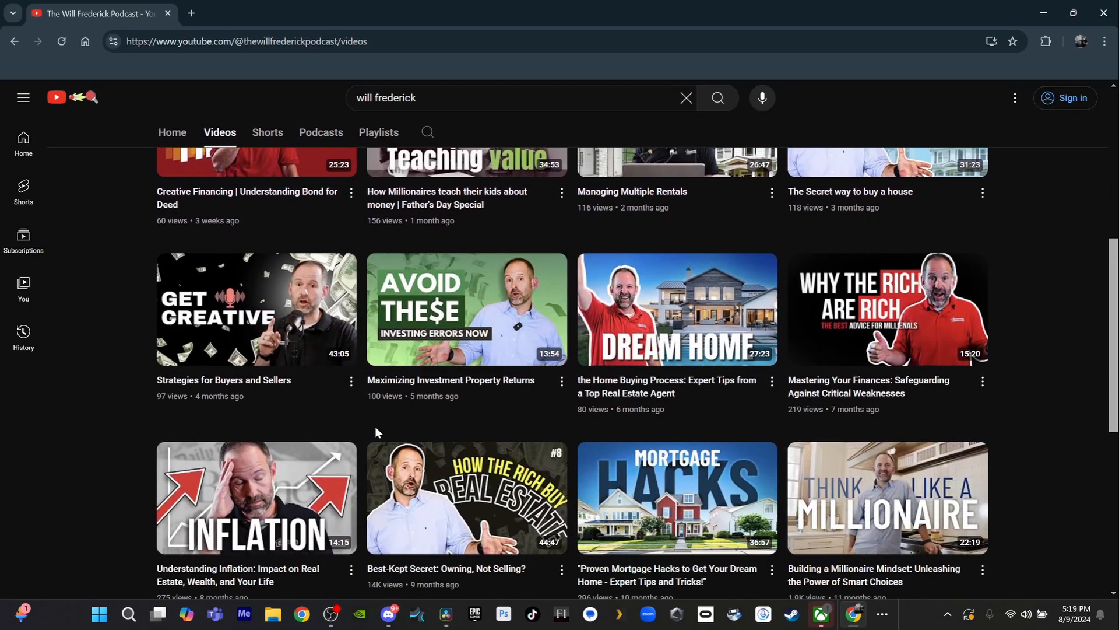
scroll(376, 427, "down", 3)
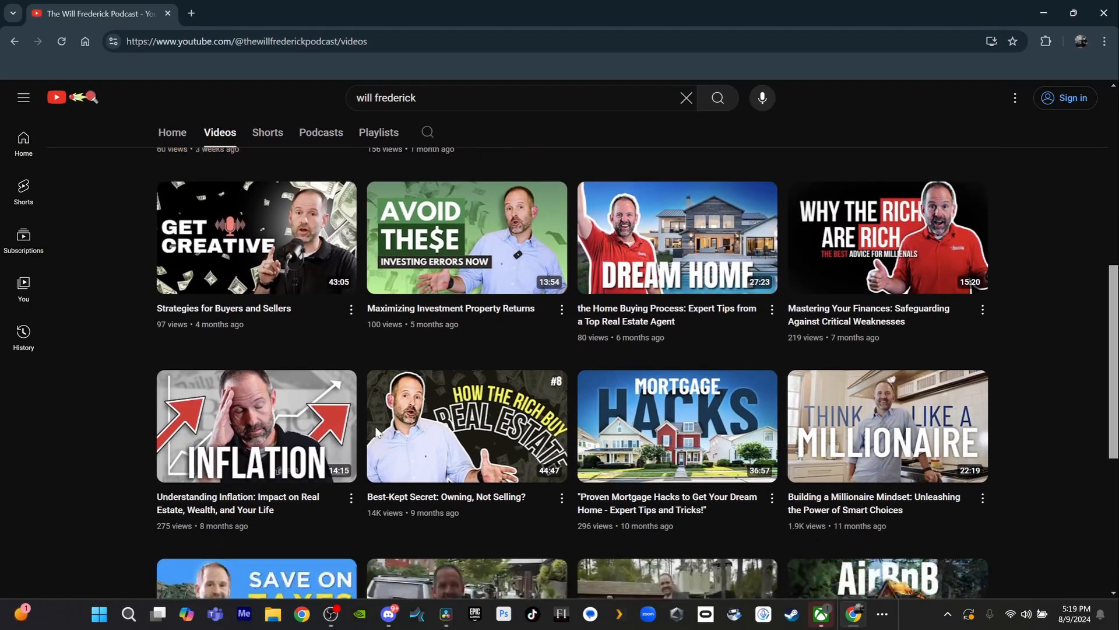
scroll(376, 429, "up", 1)
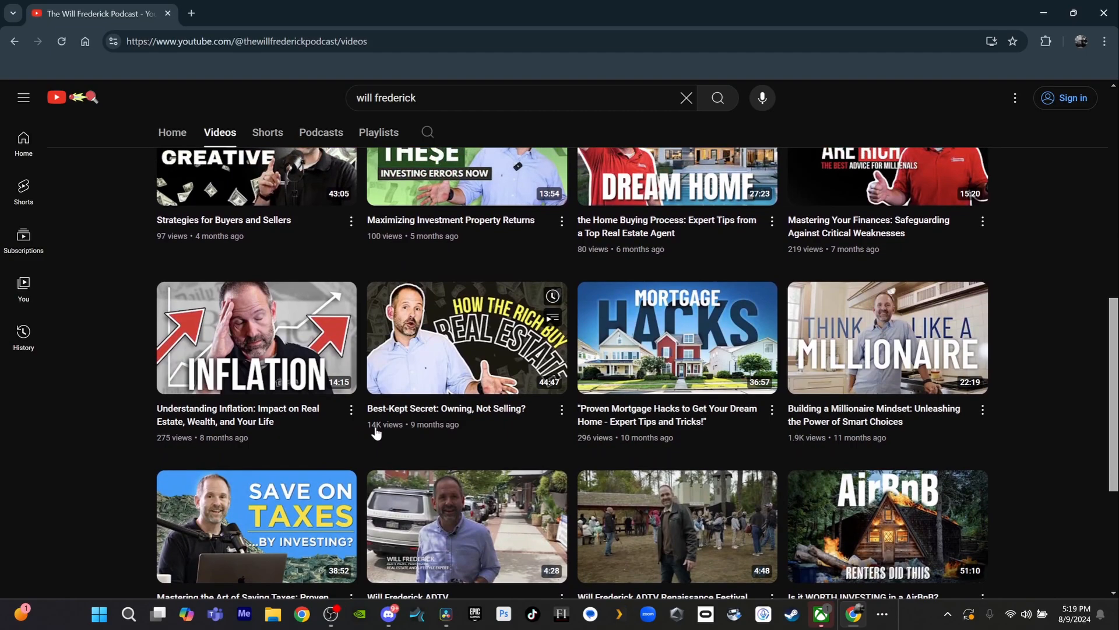
scroll(375, 425, "down", 3)
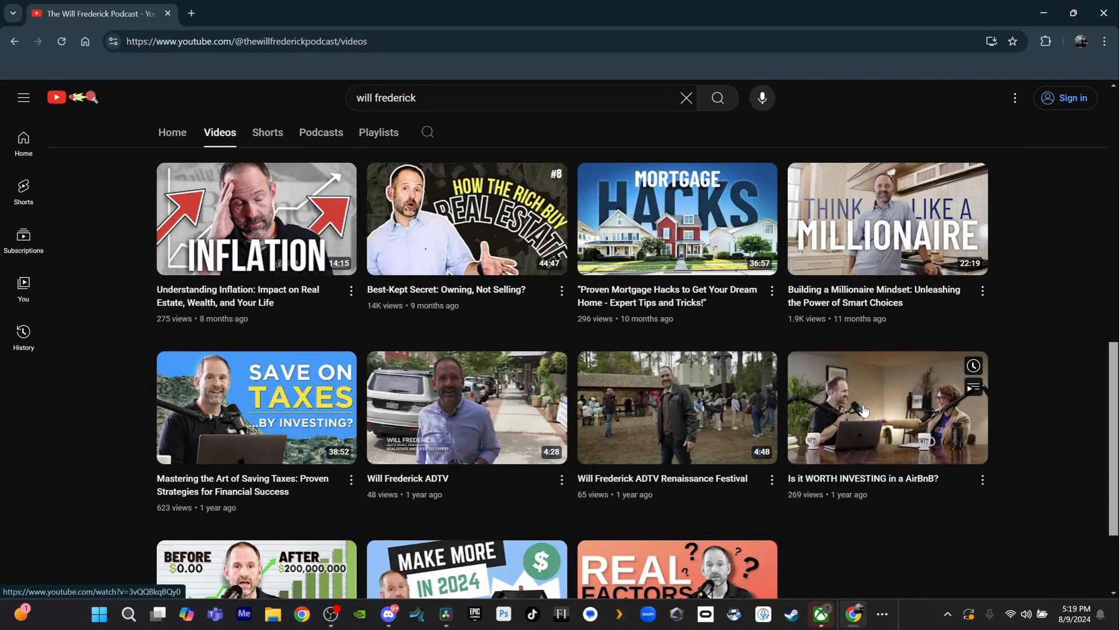
left_click(840, 402)
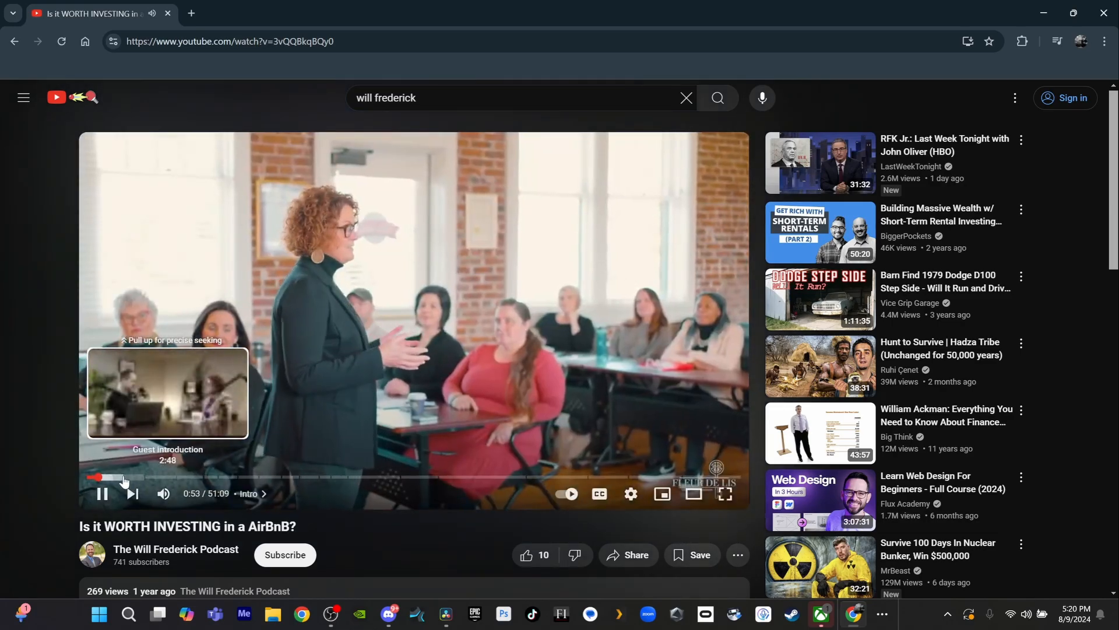
- Skip through the AirBnB episode's guest introduction between about 1:28 and 3:13, examining the look of its wide and close-up shots
left_click(123, 477)
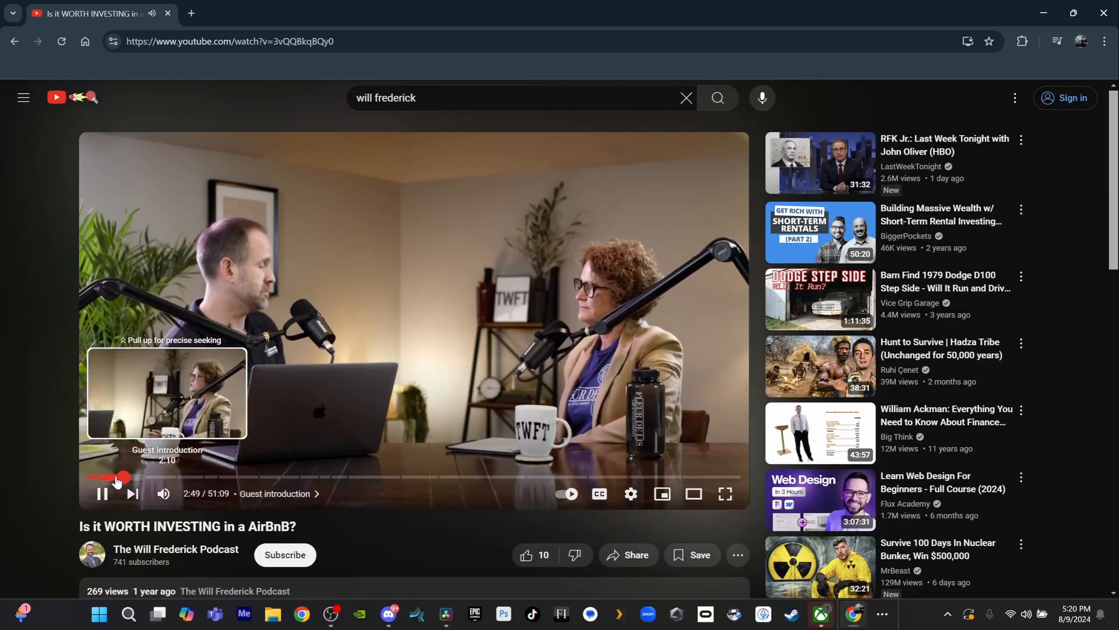
left_click(115, 477)
left_click(109, 478)
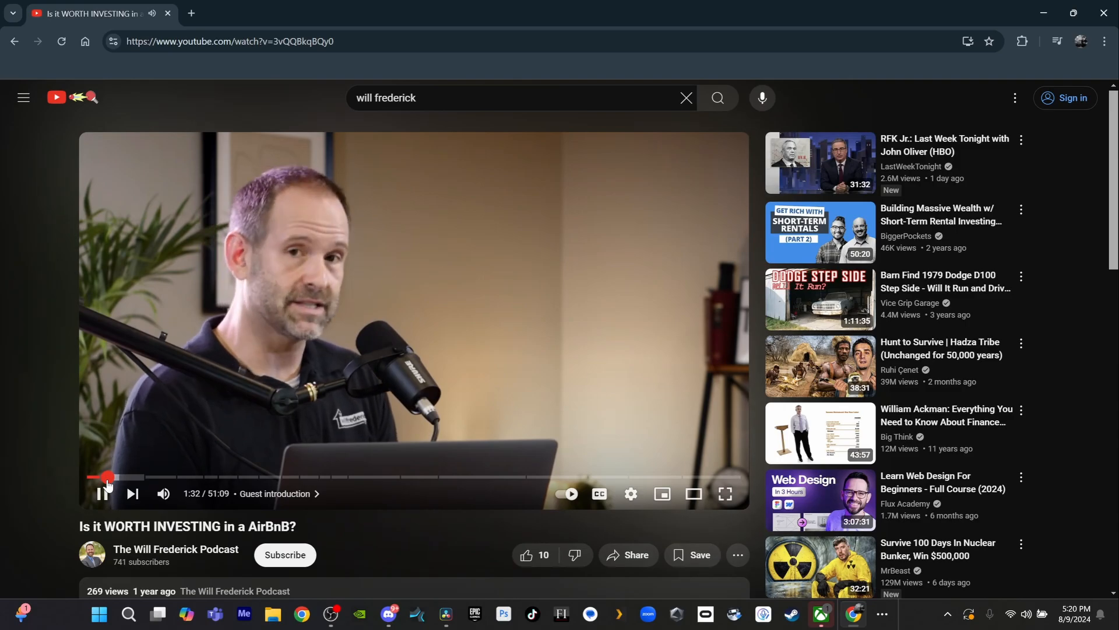
key("space")
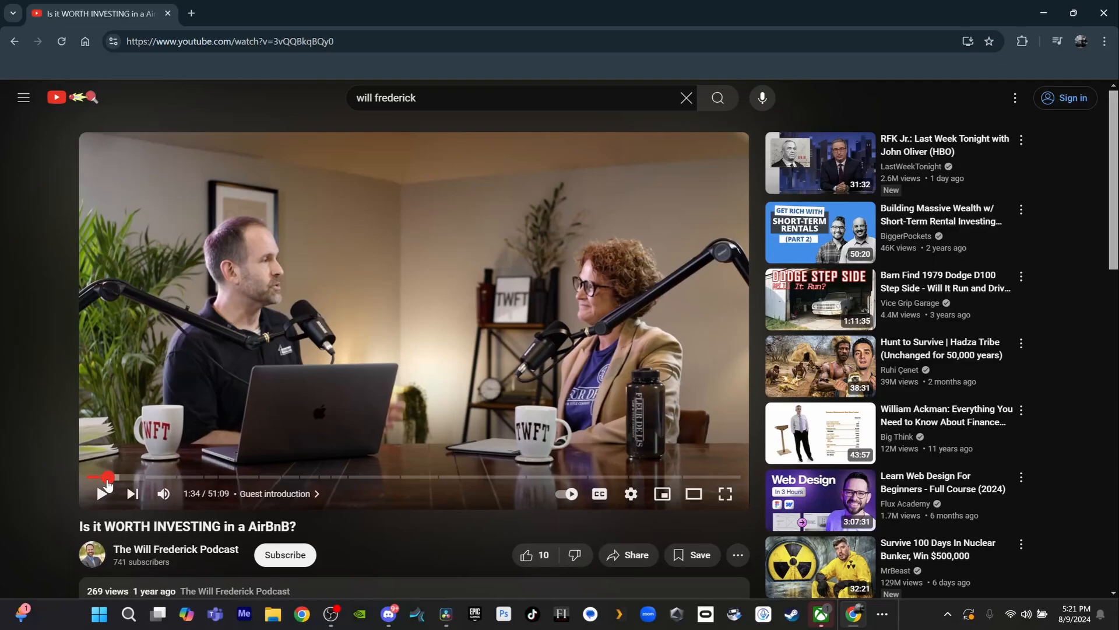
left_click(106, 478)
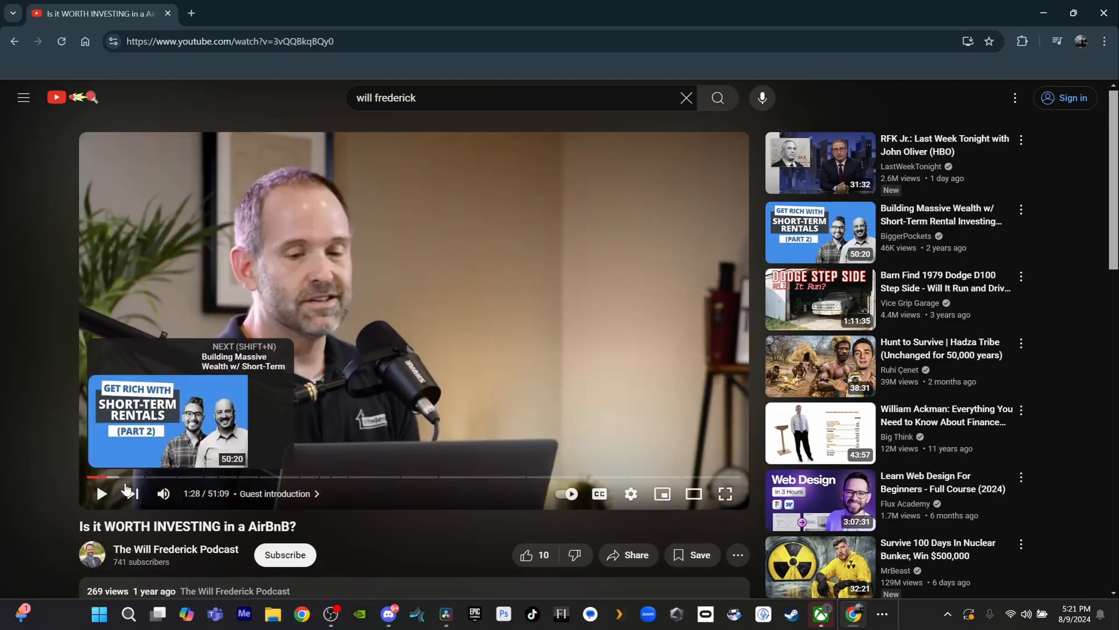
left_click(128, 476)
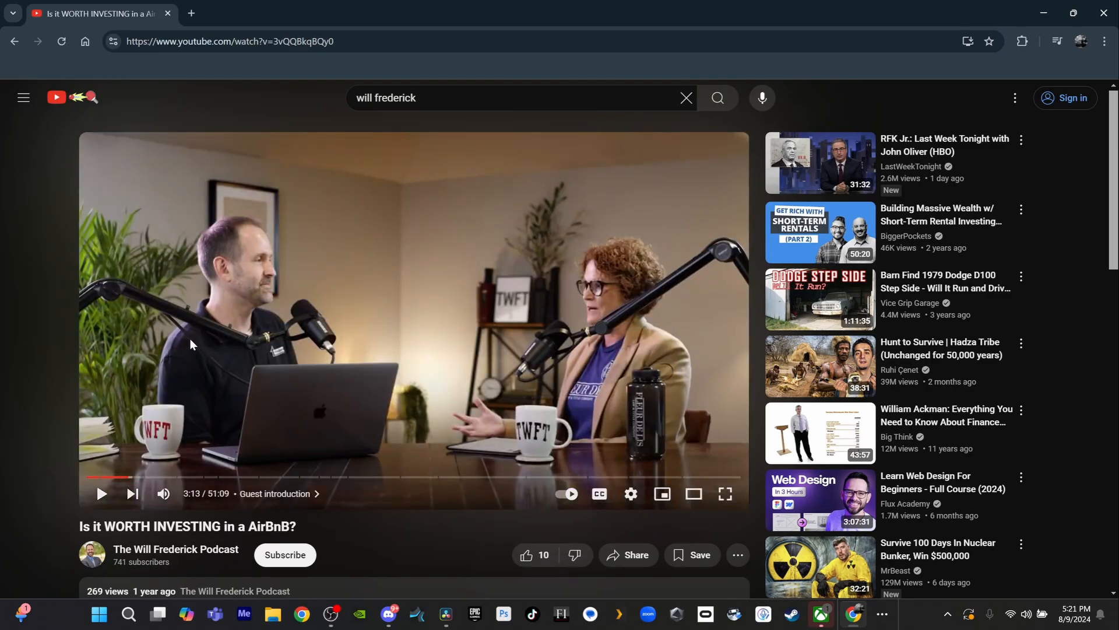
scroll(398, 320, "down", 1)
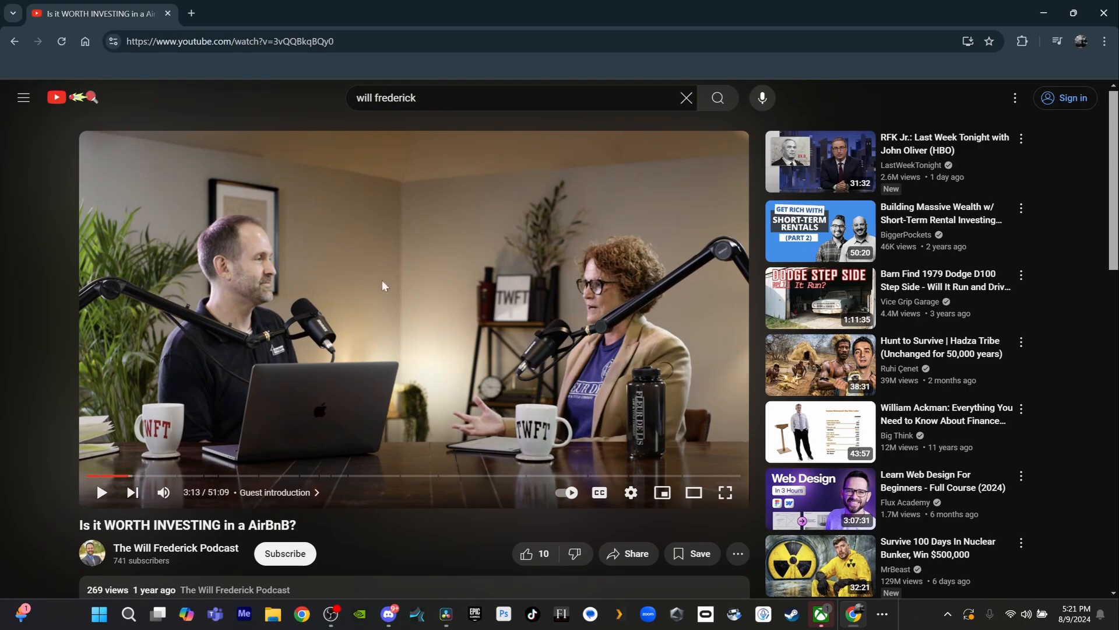
scroll(385, 280, "down", 1)
scroll(385, 280, "up", 1)
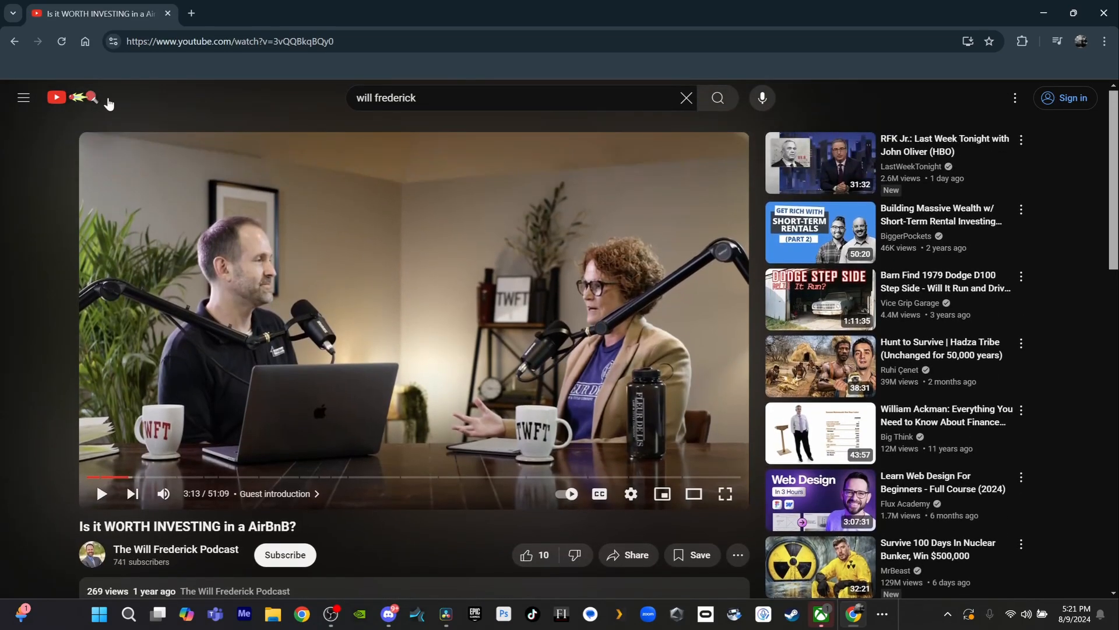
- Switch back to DaVinci Resolve and open Timeline 2 in the Fairlight workspace
left_click(1044, 13)
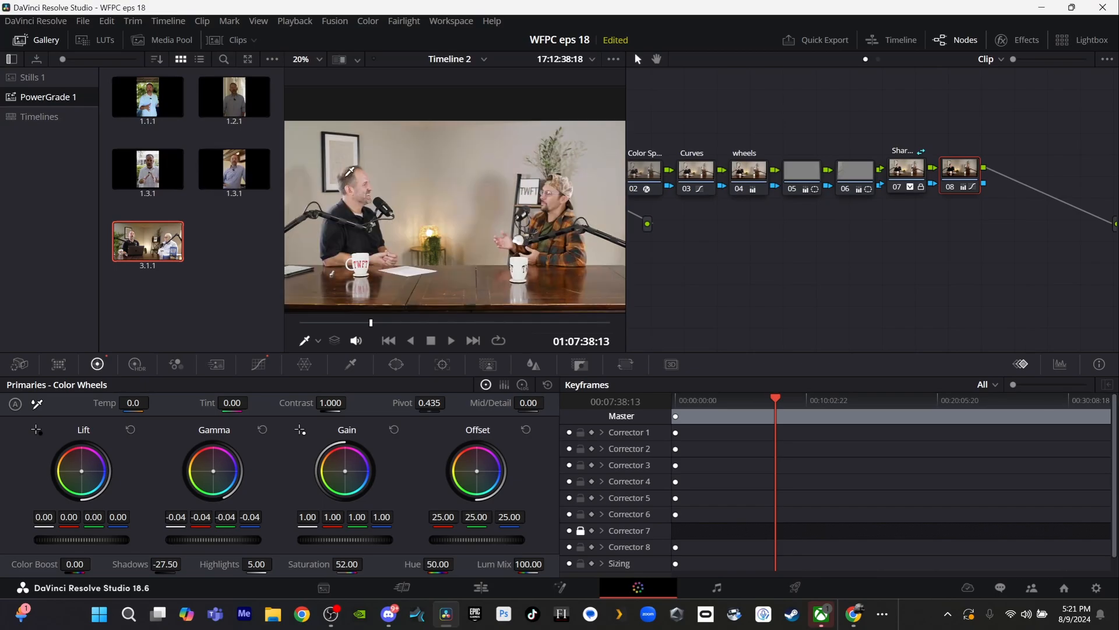
left_click(482, 587)
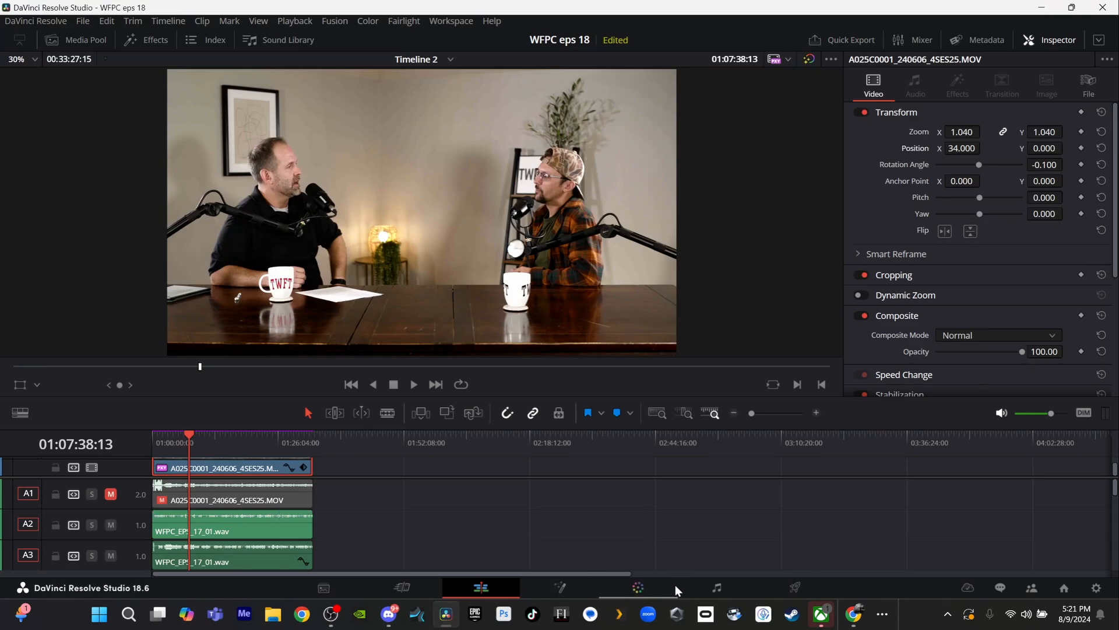
left_click(717, 588)
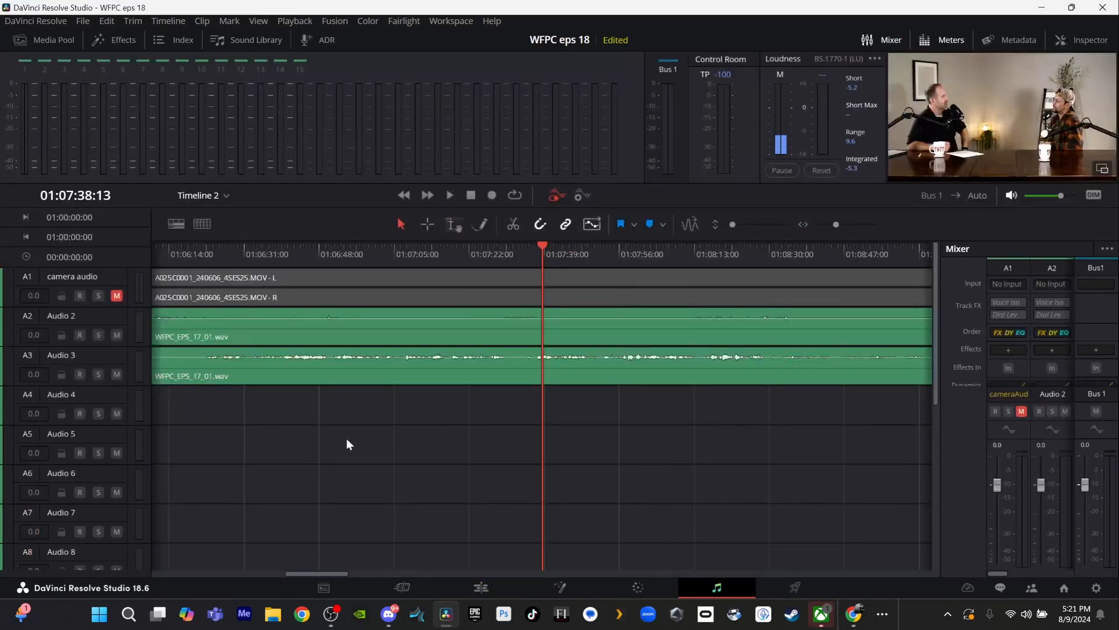
- Enlarge the track heights of Audio 3 and Audio 2 to show both full microphone waveforms
left_click_drag(115, 385, 128, 500)
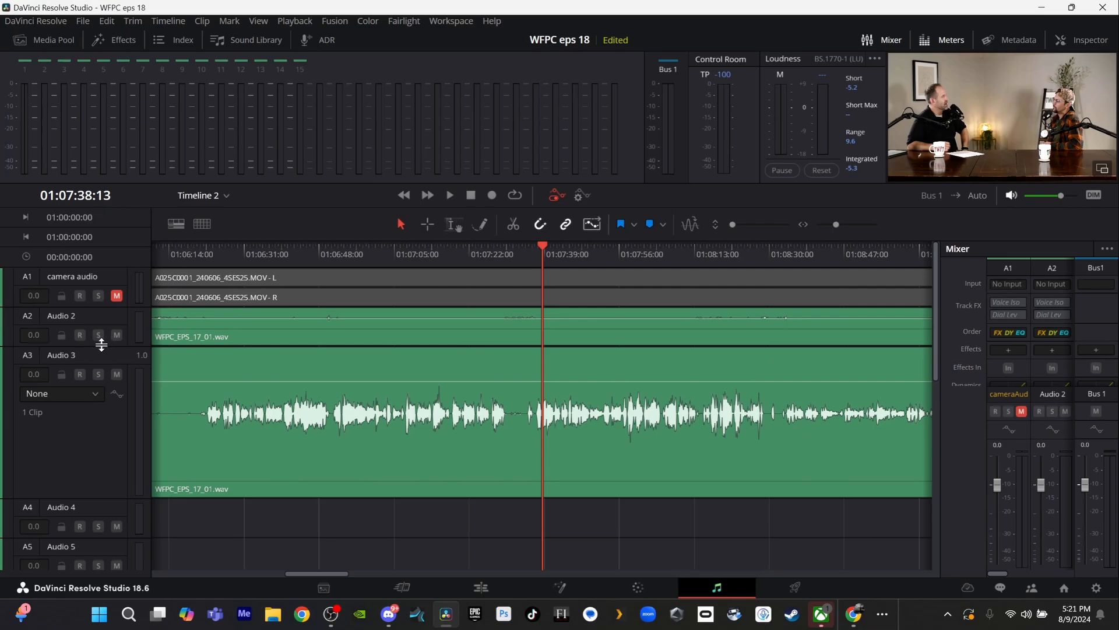
left_click_drag(102, 345, 115, 431)
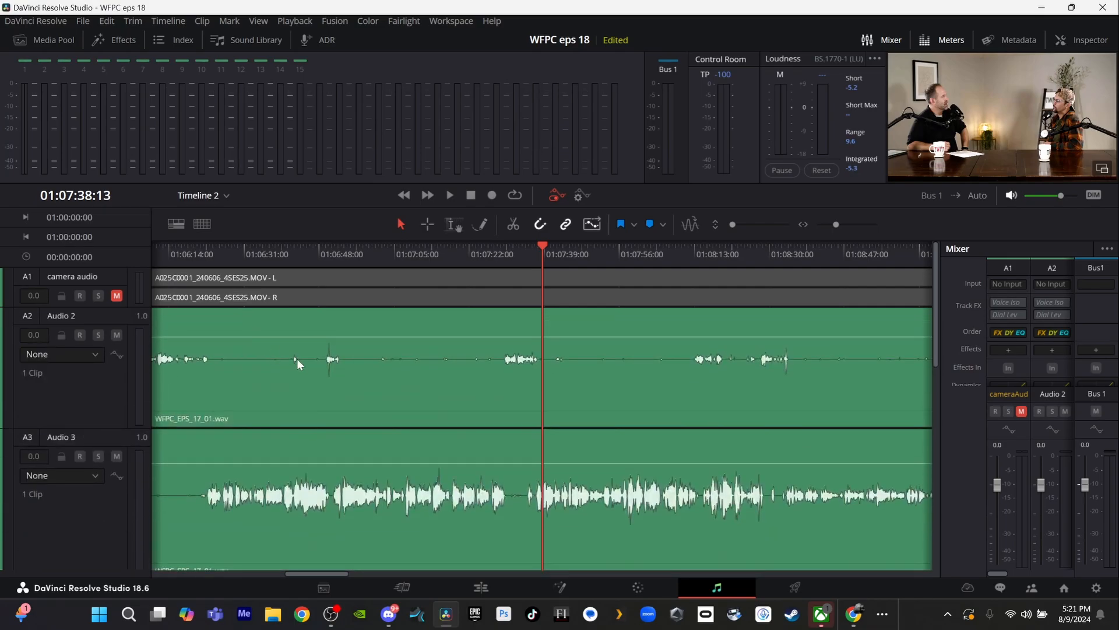
scroll(297, 359, "down", 10)
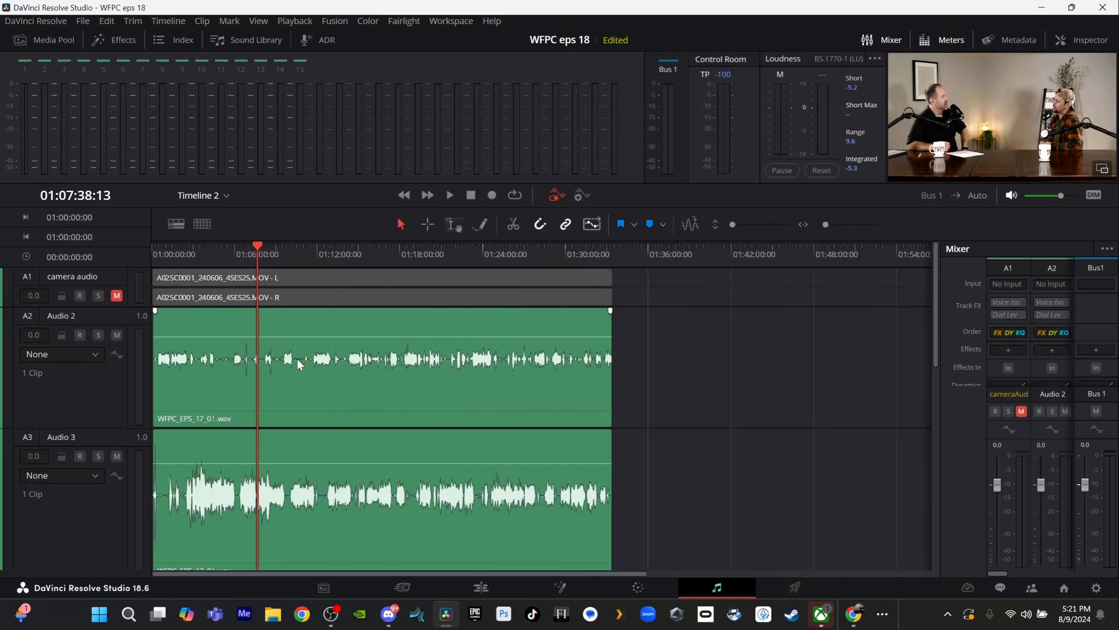
- Raise the clip volume of the microphone recordings on Audio 2 and Audio 3, boosting Audio 2 further during playback
left_click_drag(356, 337, 348, 326)
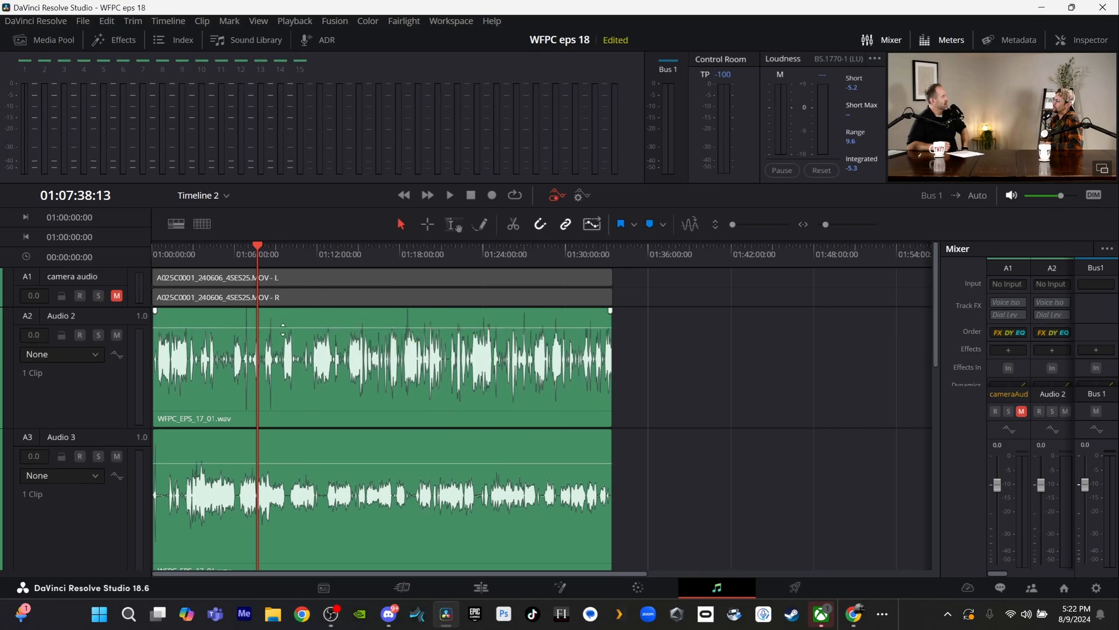
left_click_drag(309, 463, 307, 457)
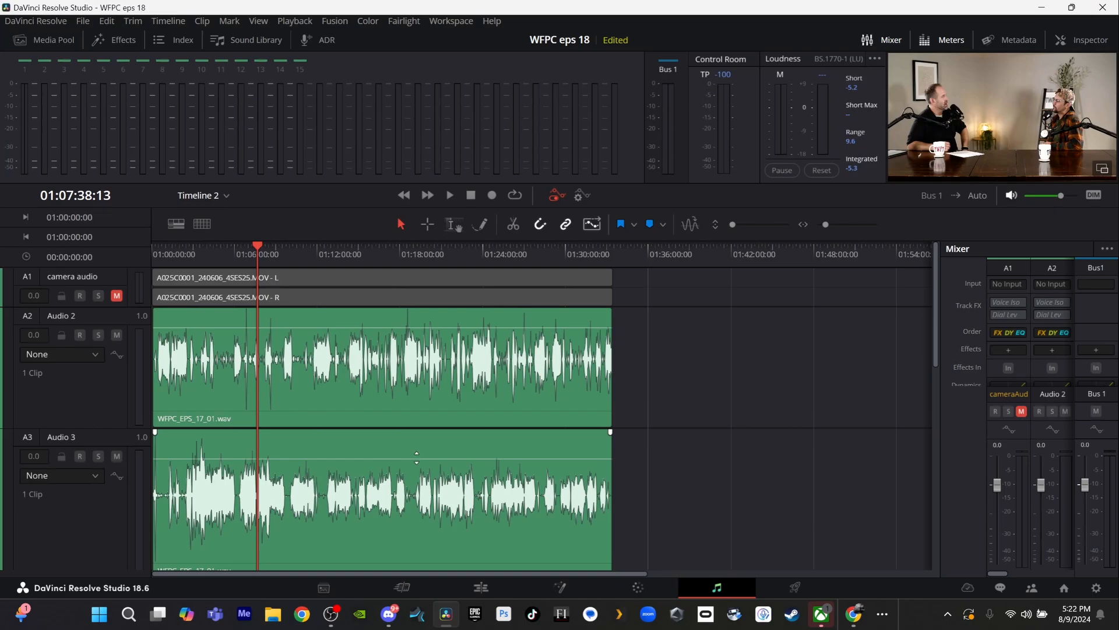
left_click_drag(417, 457, 416, 457)
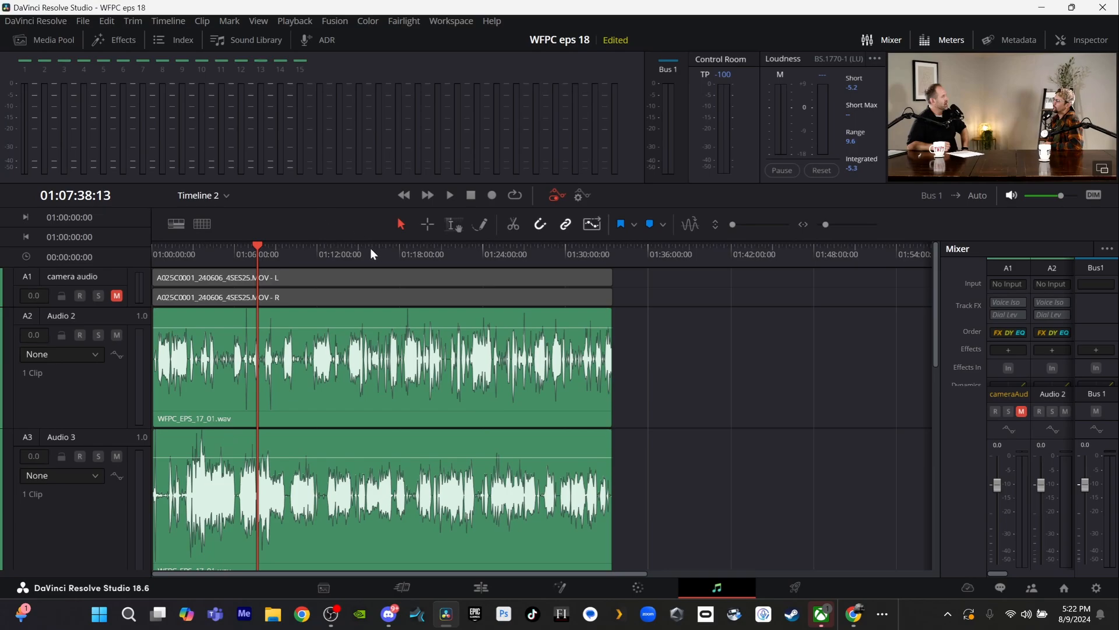
key("space")
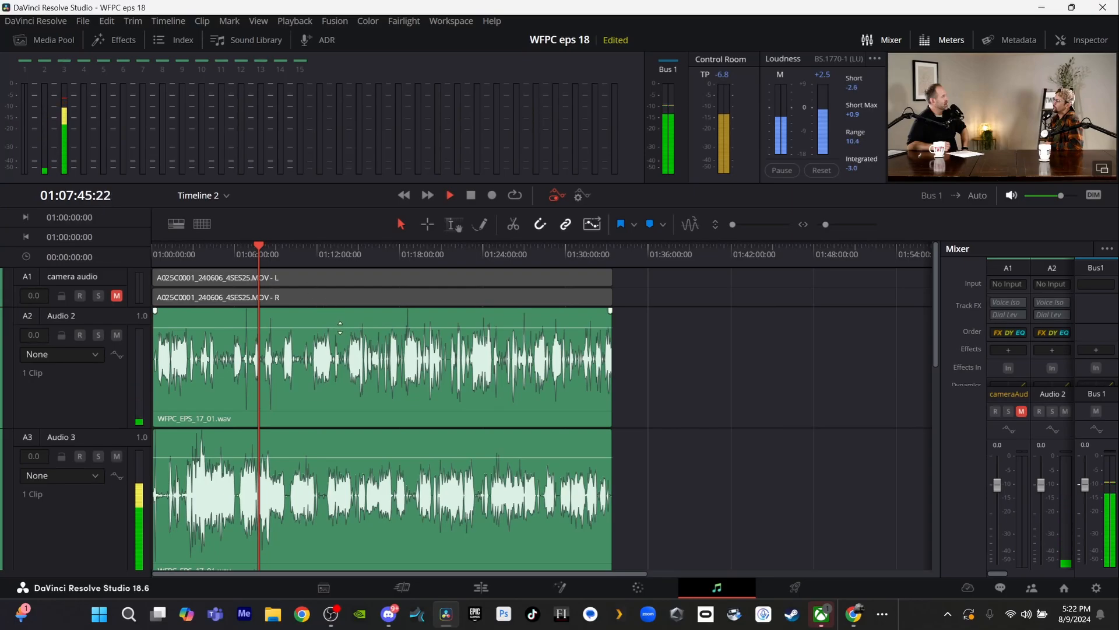
left_click_drag(340, 328, 340, 325)
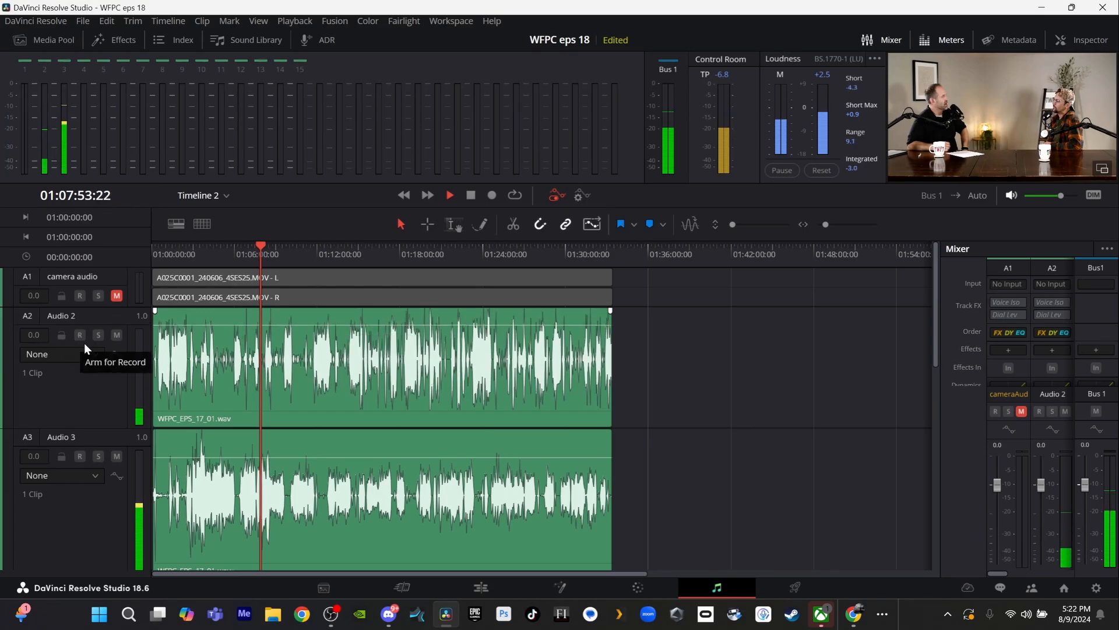
- Solo Audio 2, listen to it around 01:12:39, and rename the track with the host's first name
left_click(98, 334)
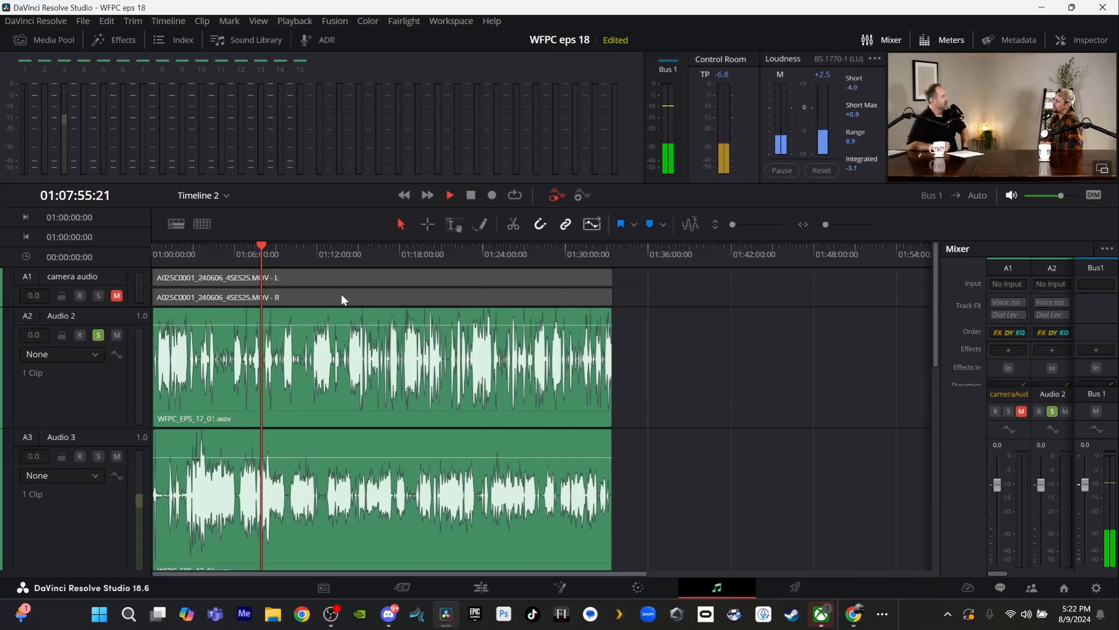
left_click(326, 254)
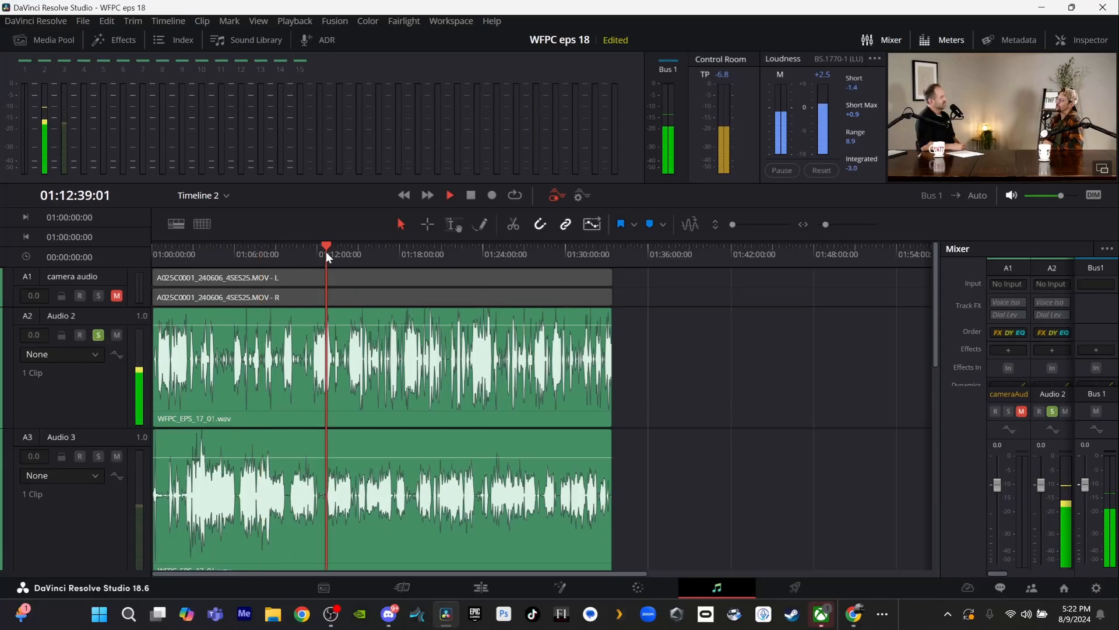
key("space")
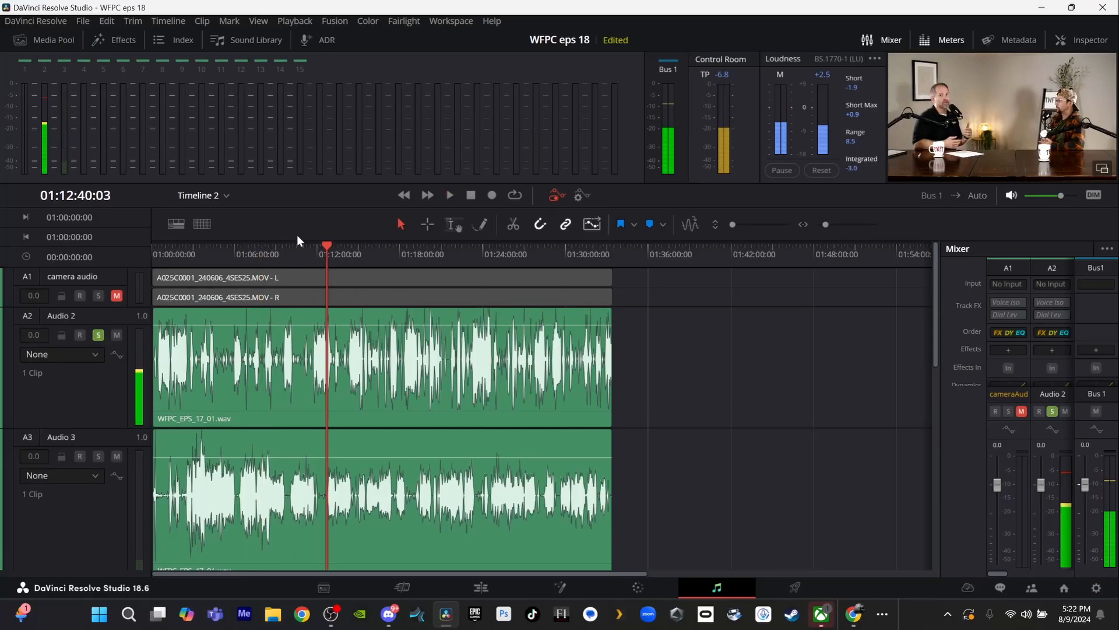
left_click(74, 315)
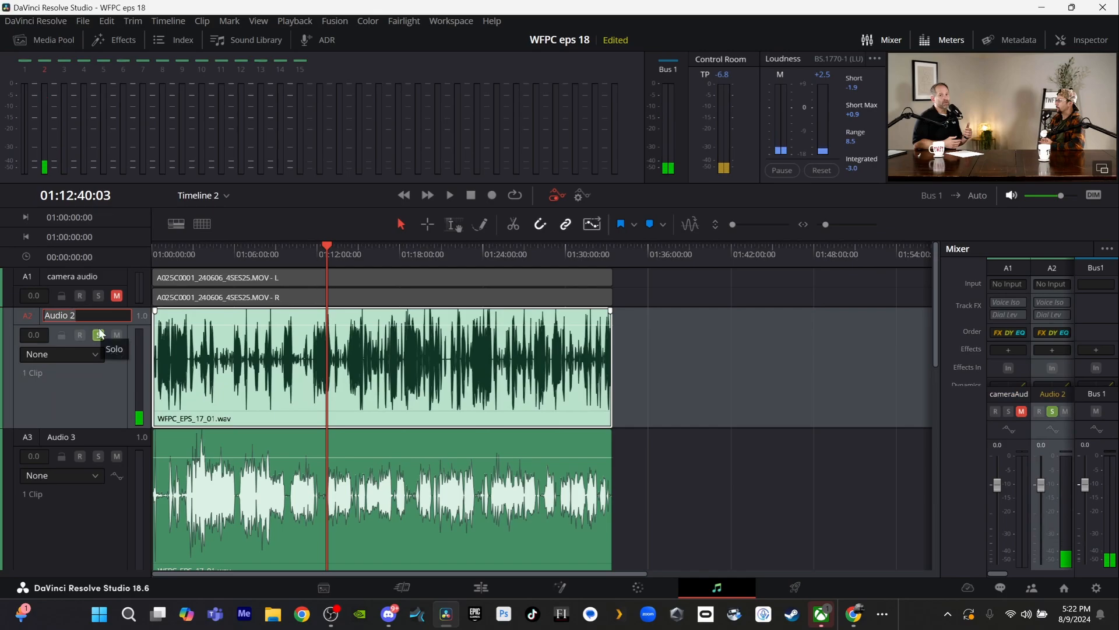
key("BackSpace")
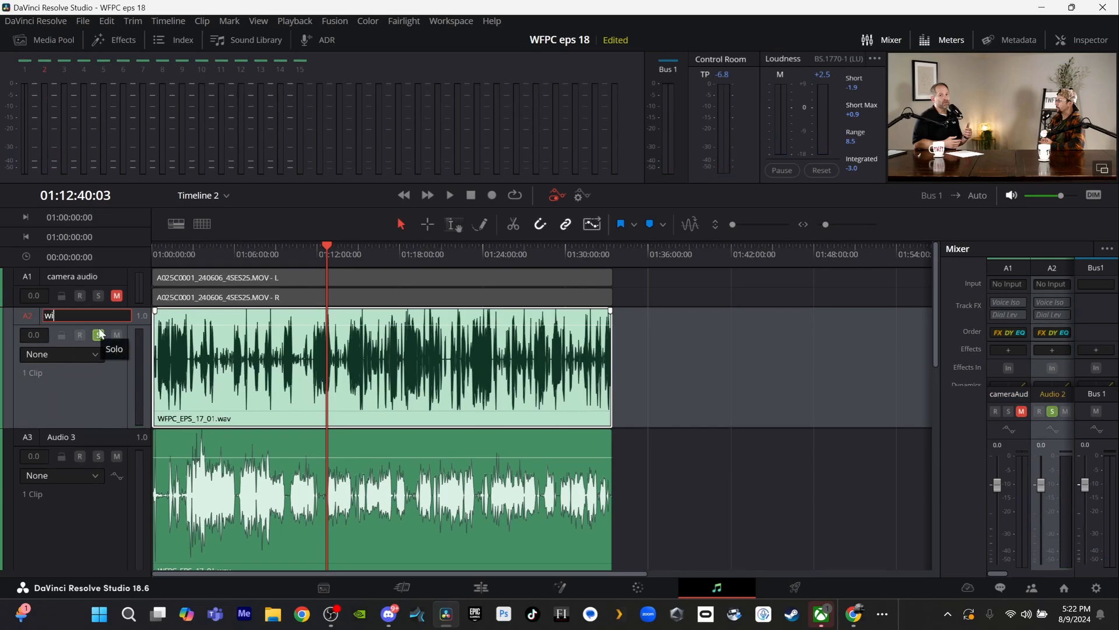
key("Return")
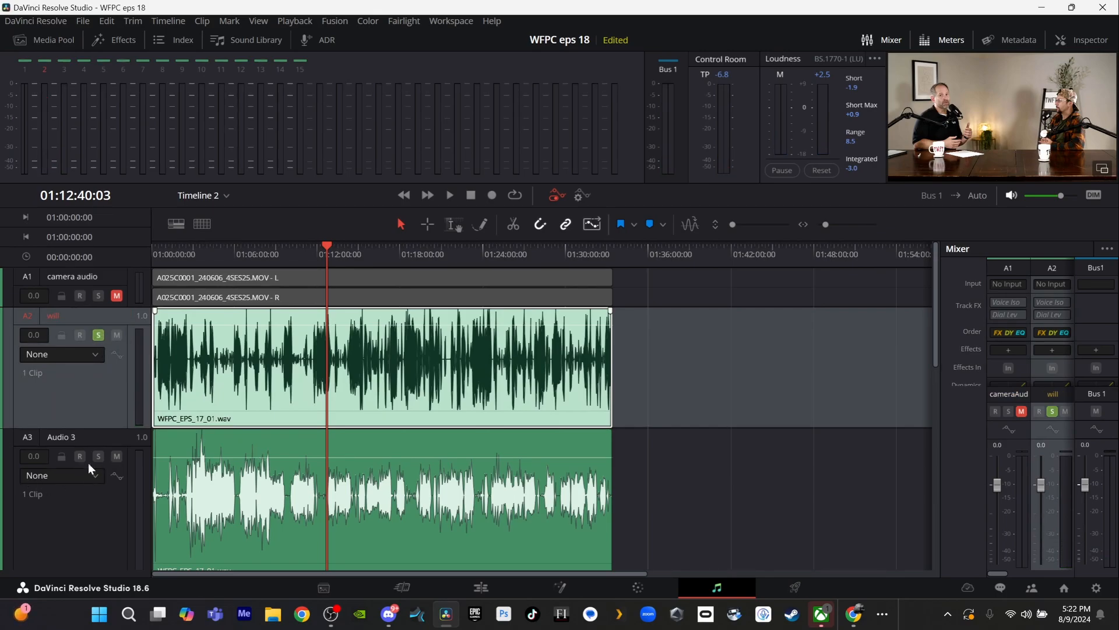
- Rename the Audio 3 track as Guest, unsolo track A2, and play both microphones together
left_click(75, 437)
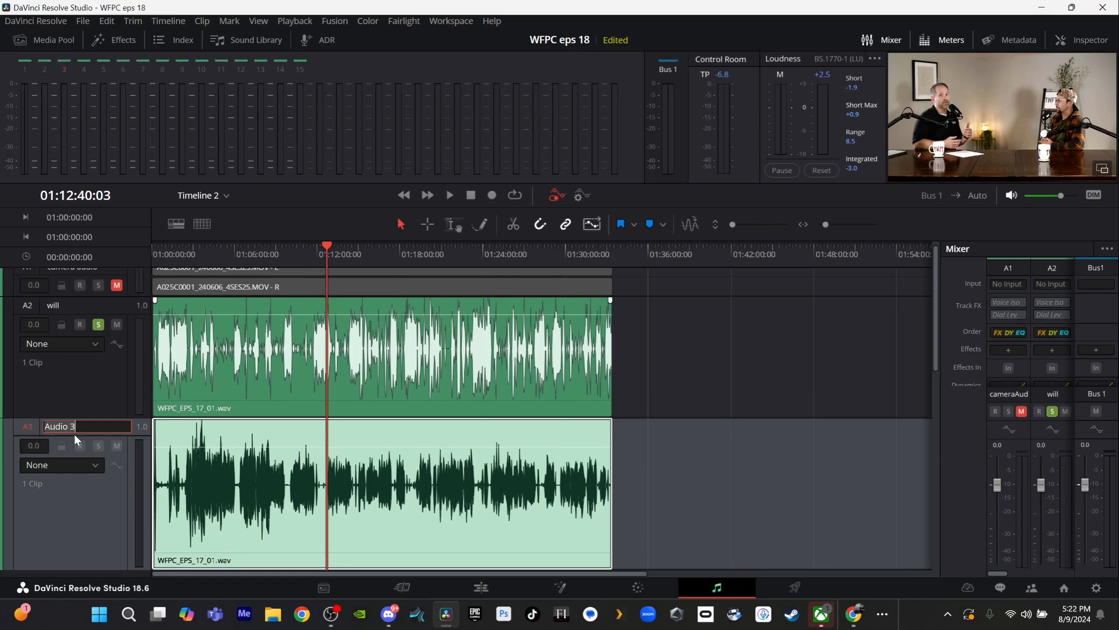
type("Guest")
key("Return")
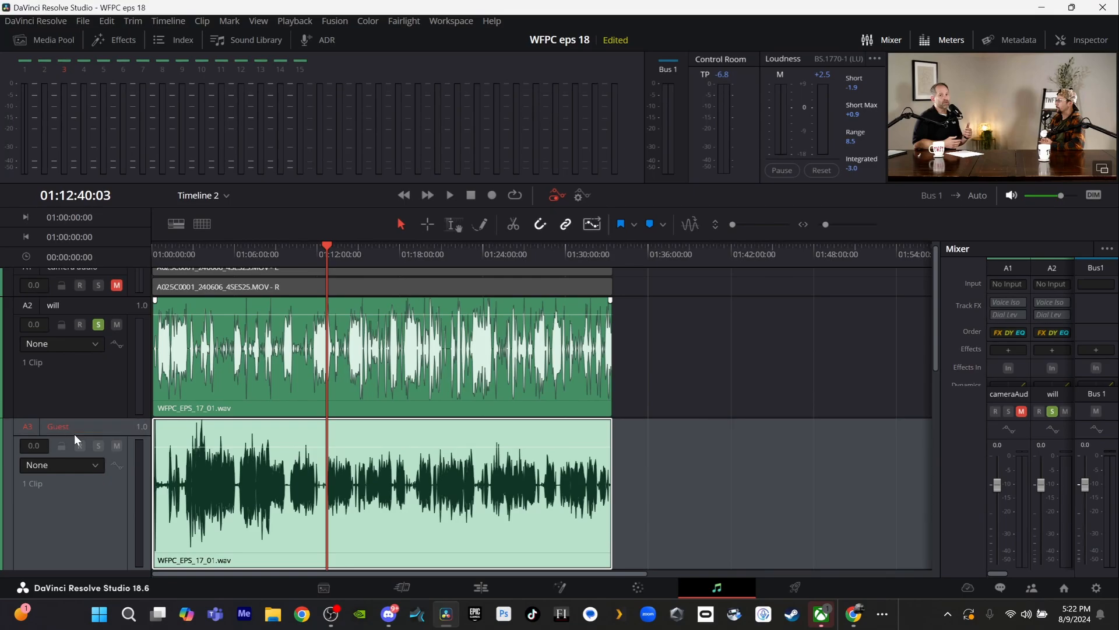
left_click(96, 328)
key("space")
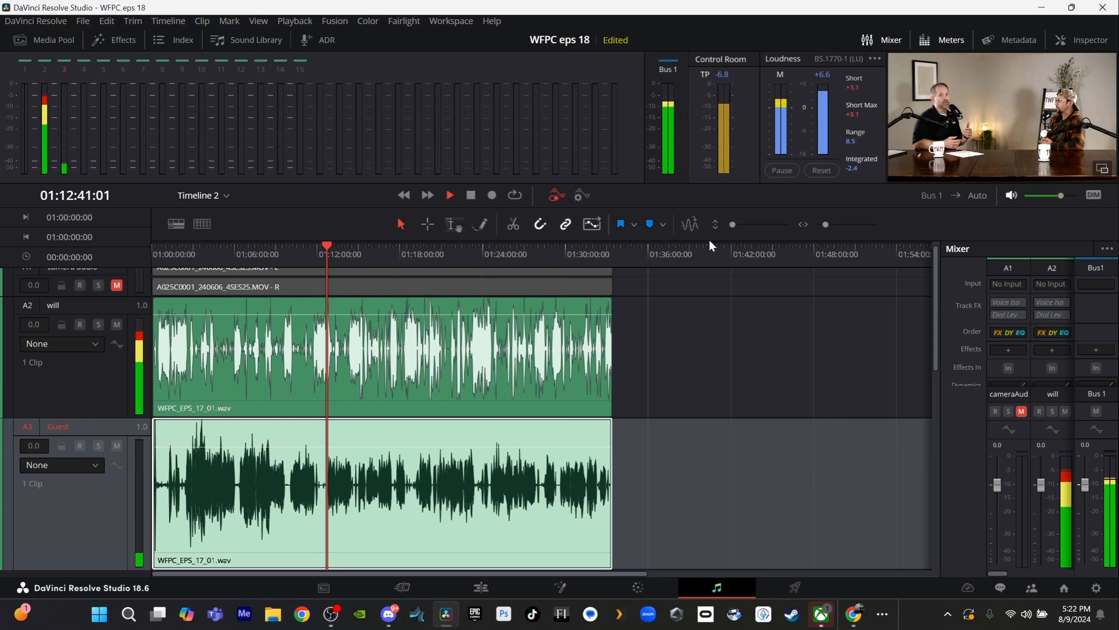
key("space")
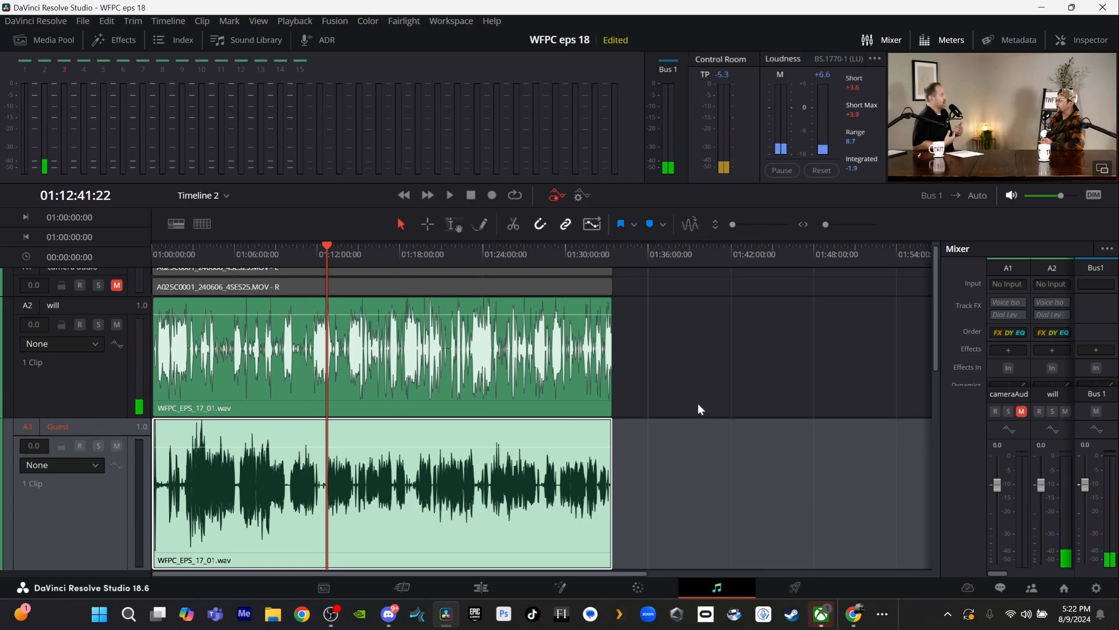
left_click(117, 40)
left_click(111, 39)
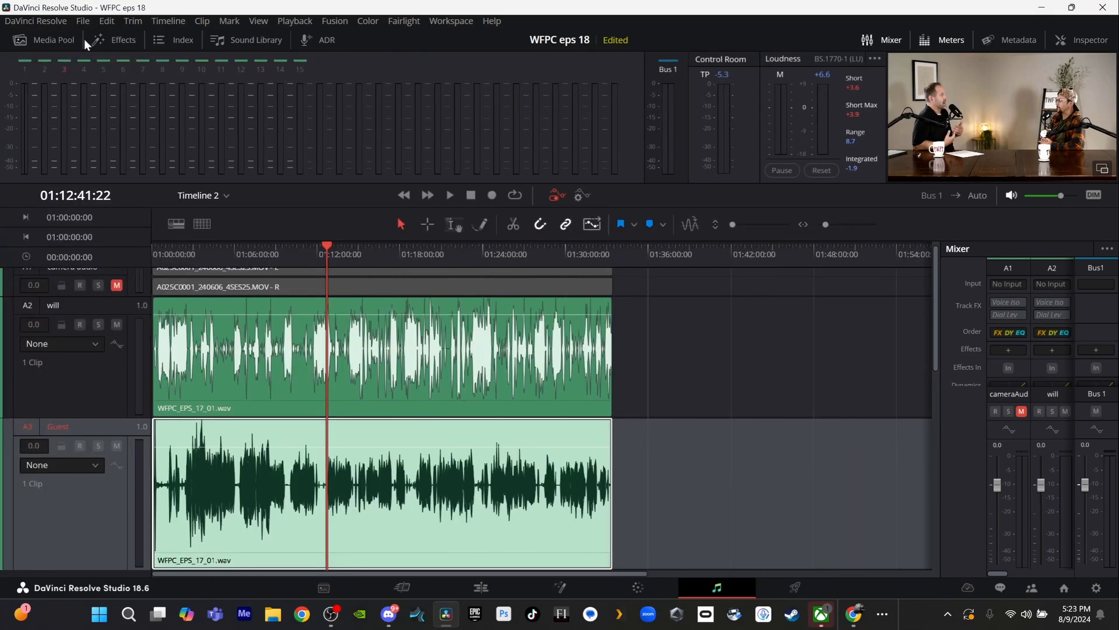
left_click(1003, 350)
left_click(1004, 350)
left_click(1004, 350)
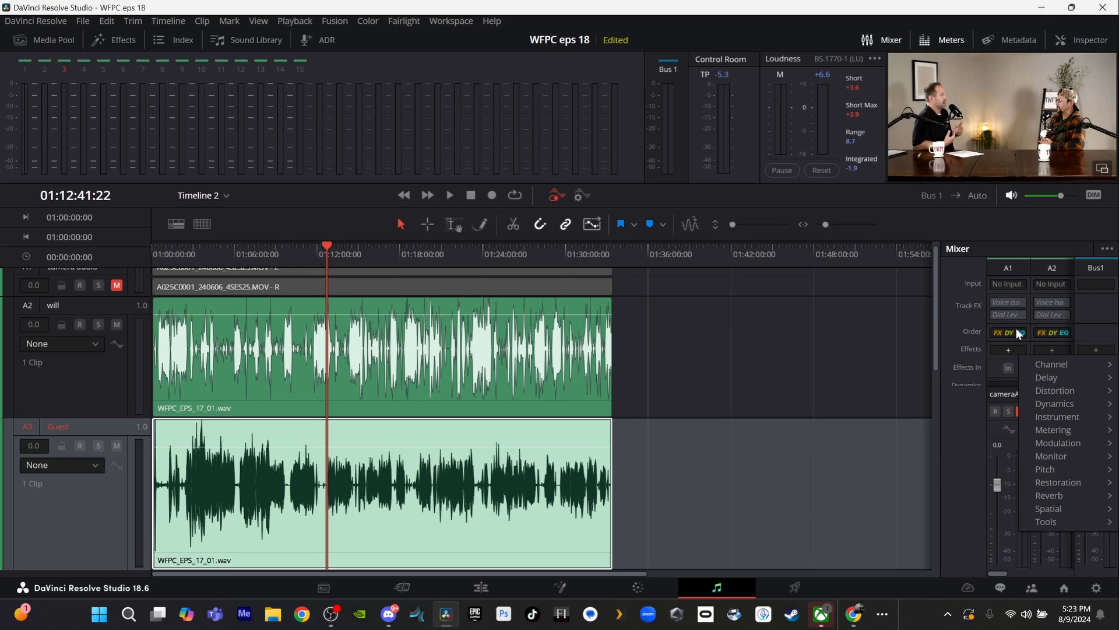
left_click(972, 432)
- Widen the Mixer to show channels A1 to A7 with their Dynamics graphs
scroll(1013, 356, "down", 5)
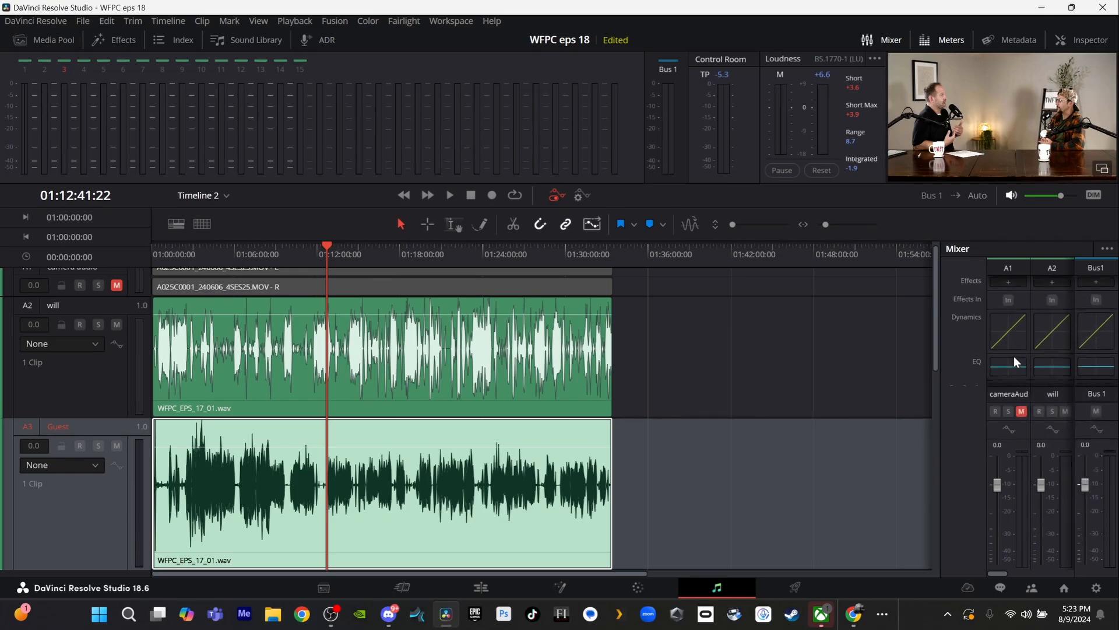
scroll(1013, 356, "up", 5)
scroll(1013, 355, "down", 3)
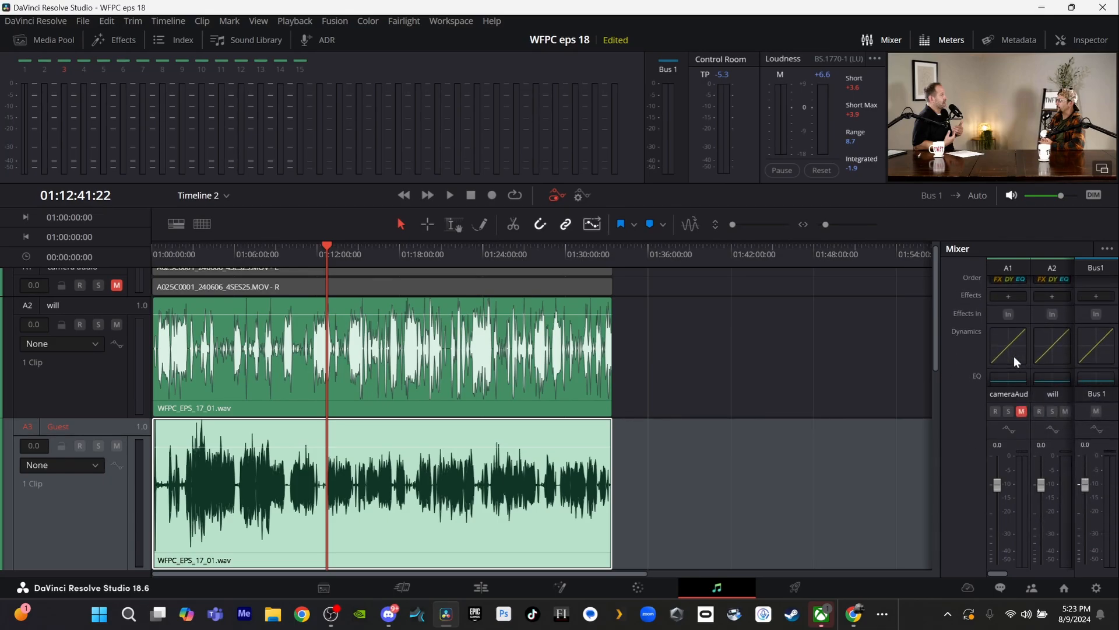
left_click_drag(996, 575, 1005, 571)
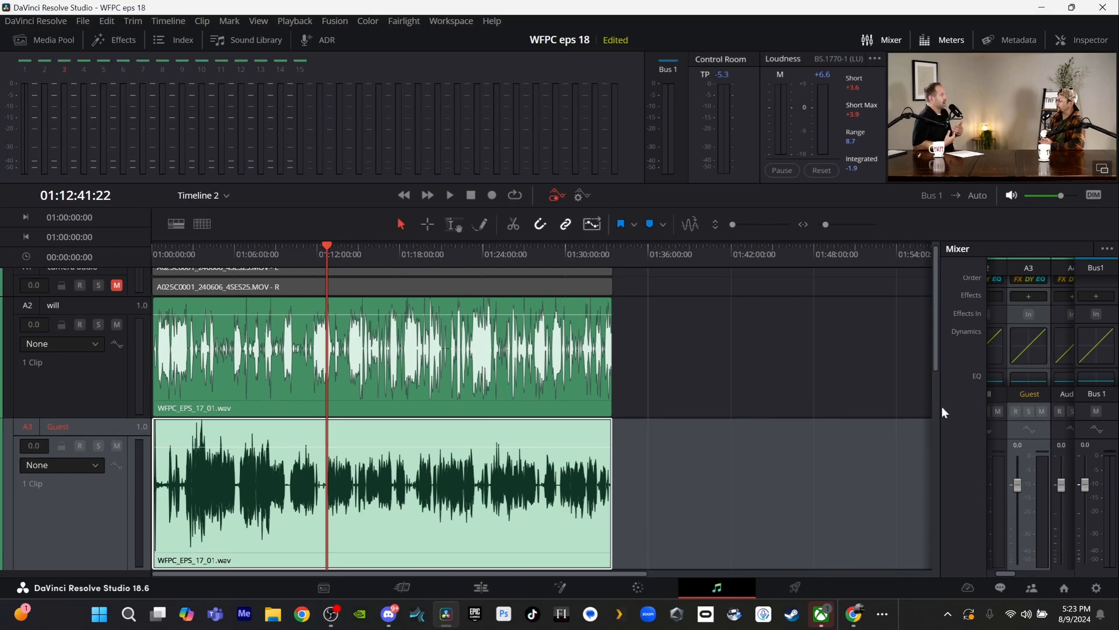
left_click_drag(939, 404, 727, 452)
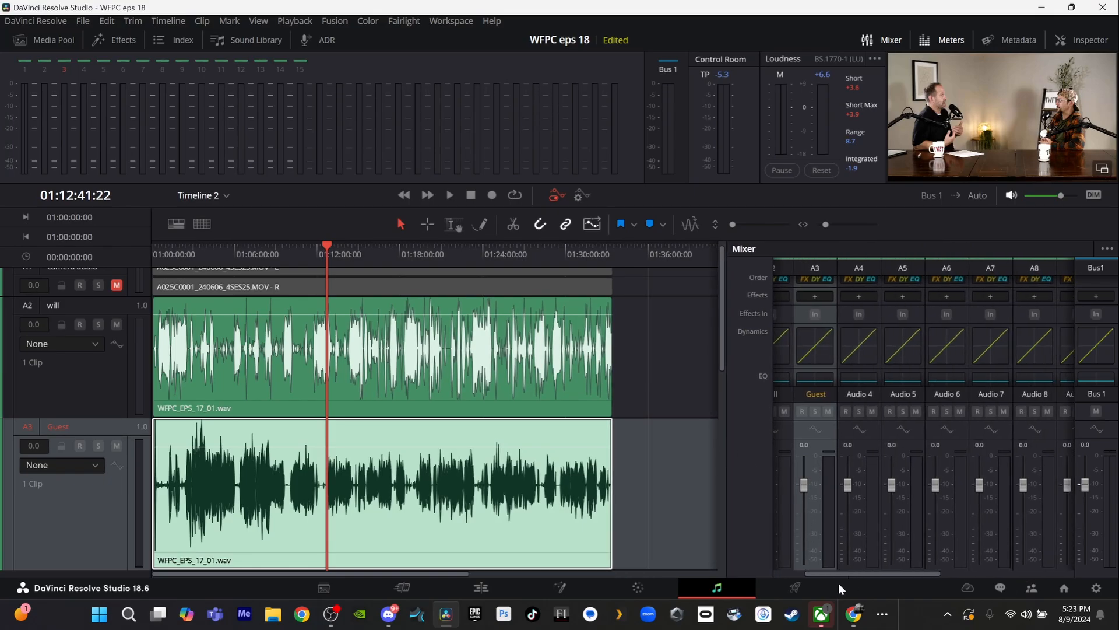
left_click_drag(850, 572, 810, 572)
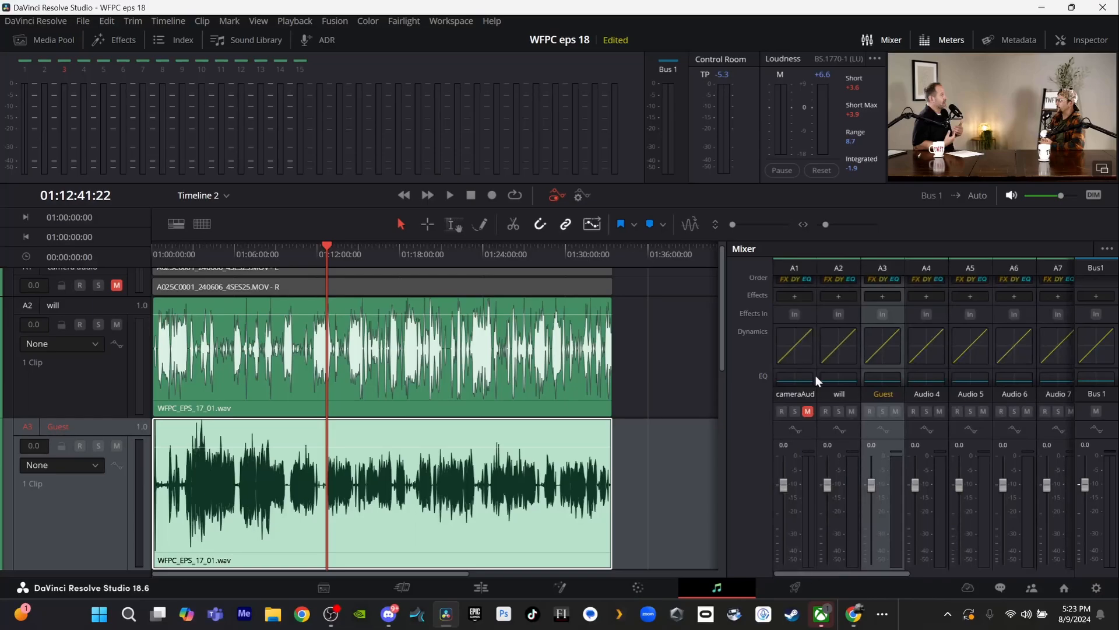
- Apply the Dialog - Compression dynamics preset to the host's microphone track A2 and listen to the compressed sound
double_click(837, 352)
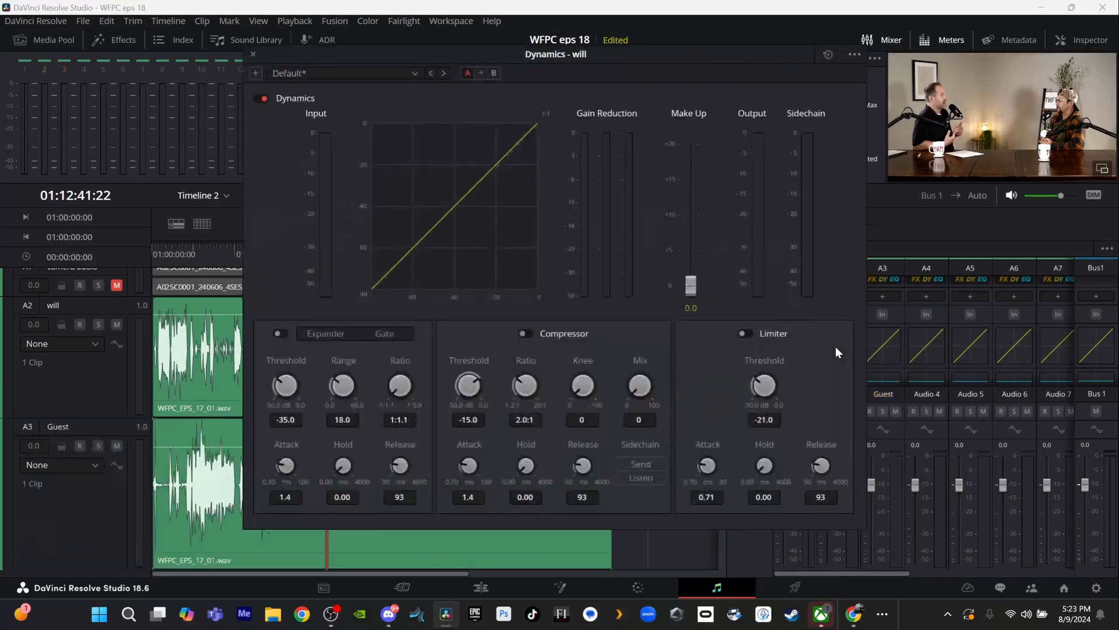
left_click(373, 71)
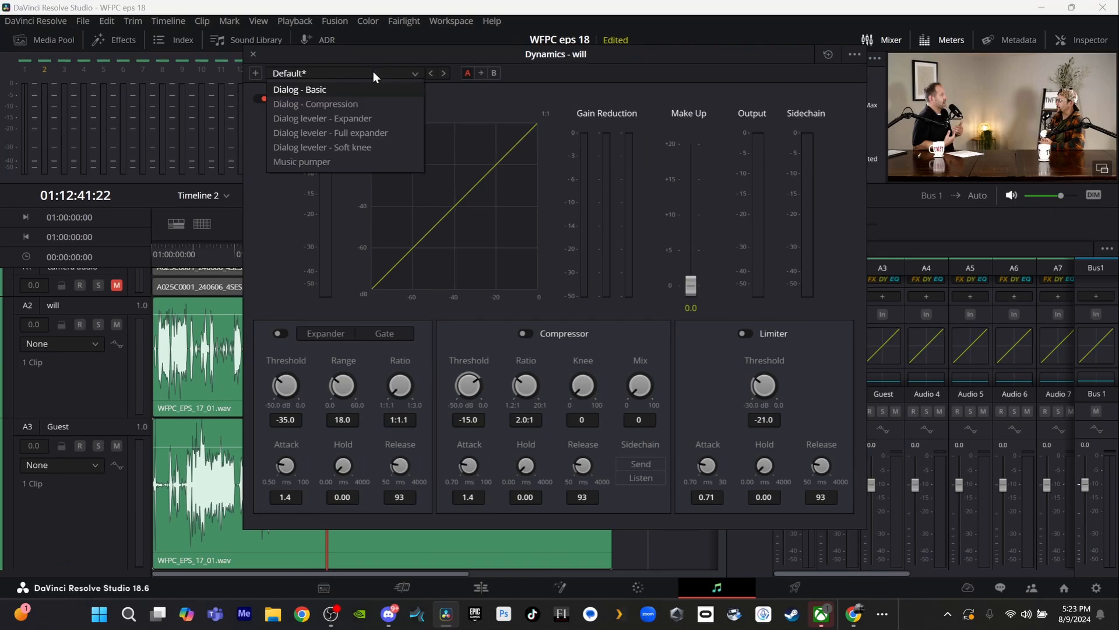
left_click(351, 103)
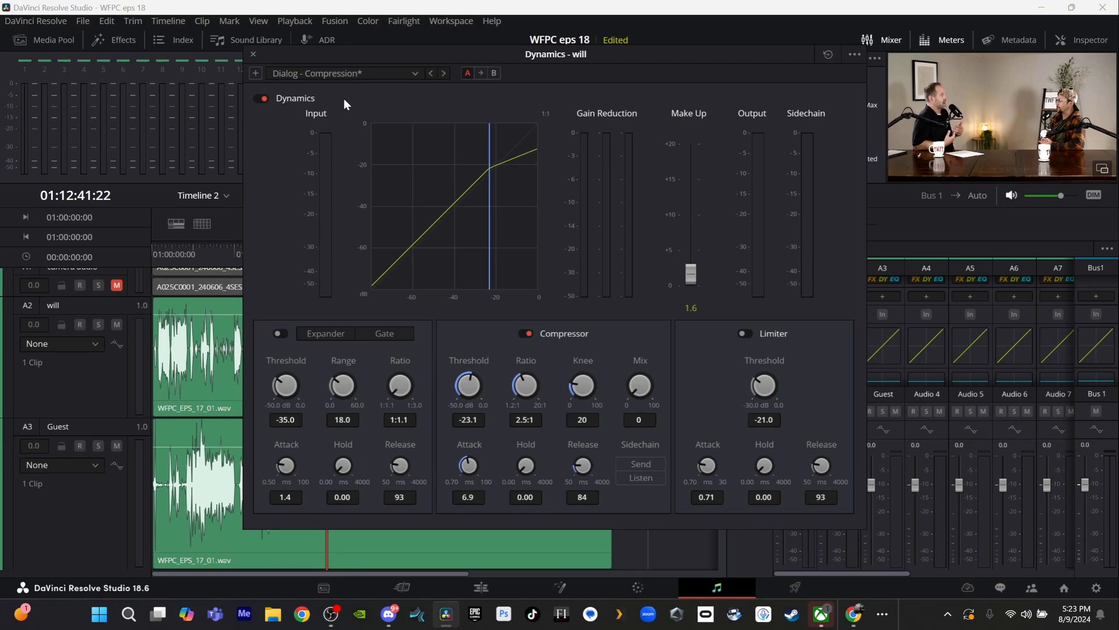
key("space")
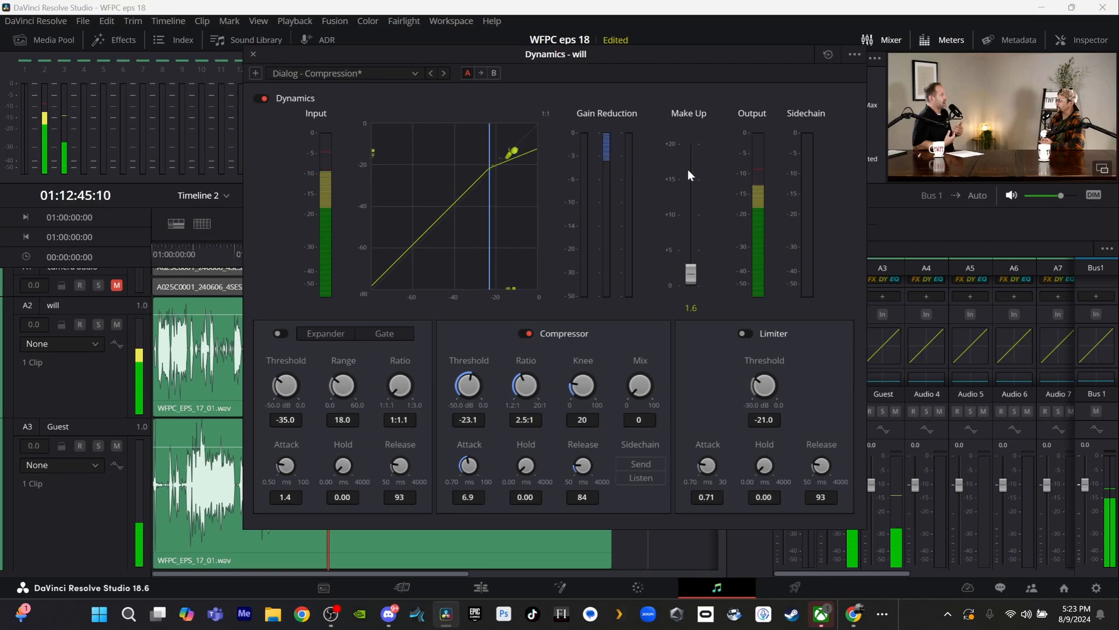
key("space")
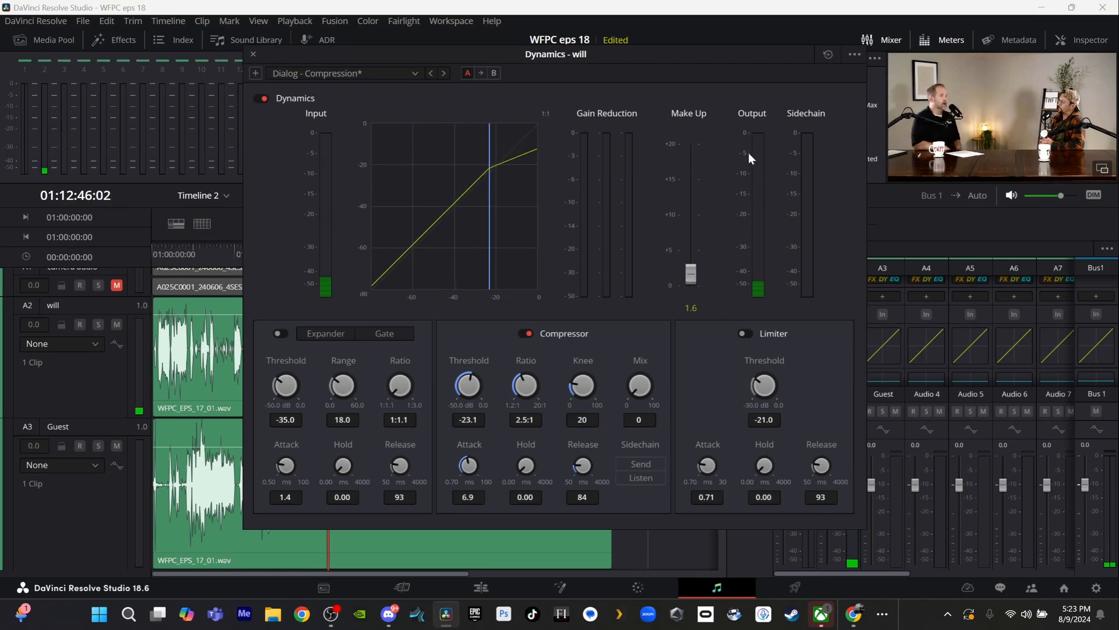
key("space")
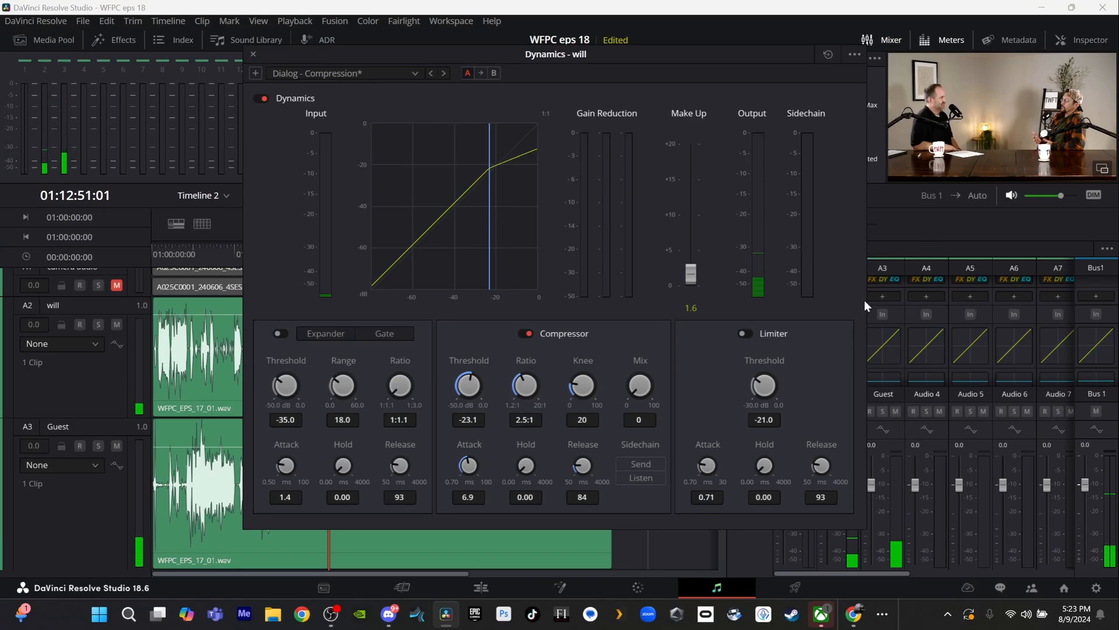
- Apply the Dialog - Compression dynamics preset to the Guest track
left_click_drag(768, 52, 586, 79)
left_click(877, 335)
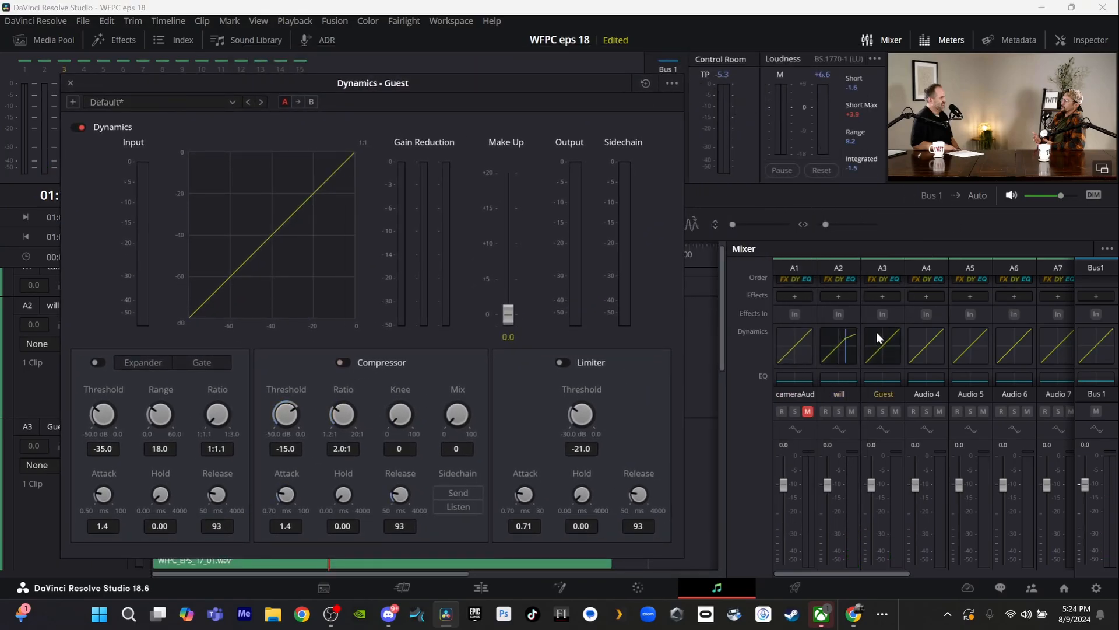
left_click(190, 98)
left_click(176, 129)
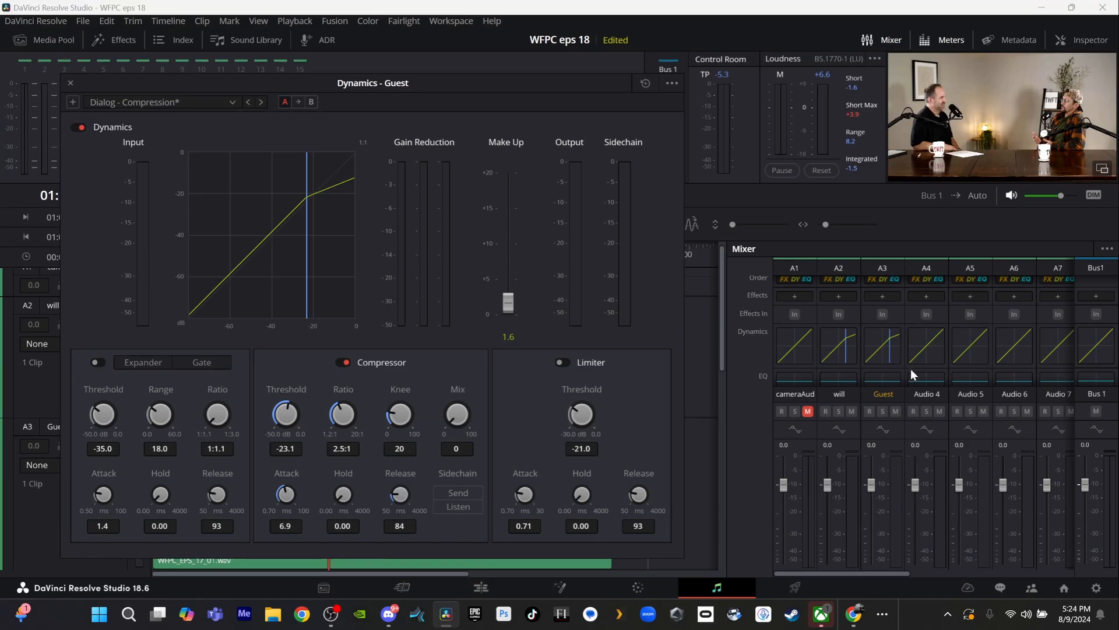
- Raise the Guest track's dynamics make-up gain to 6.8 during playback and check its levels around 01:14:03
key("space")
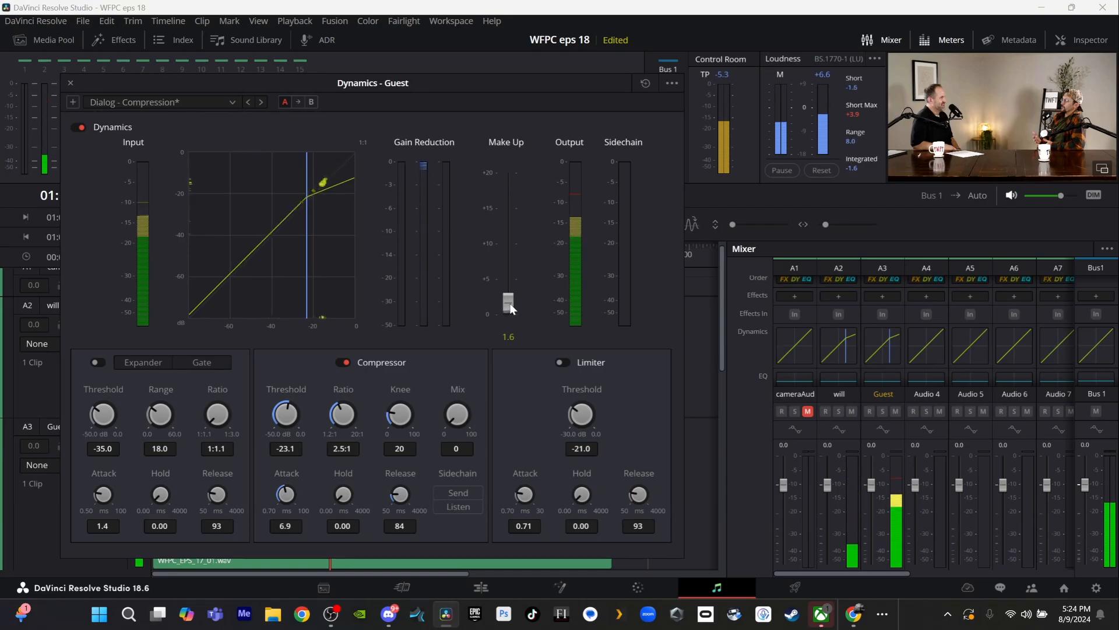
left_click_drag(511, 308, 507, 265)
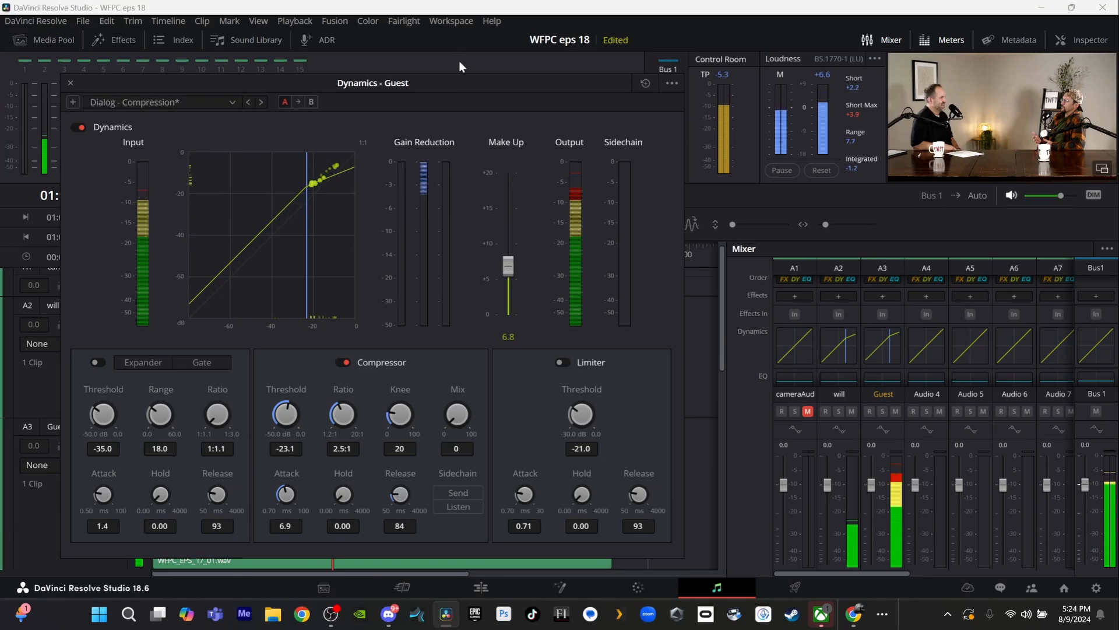
left_click_drag(442, 82, 496, 455)
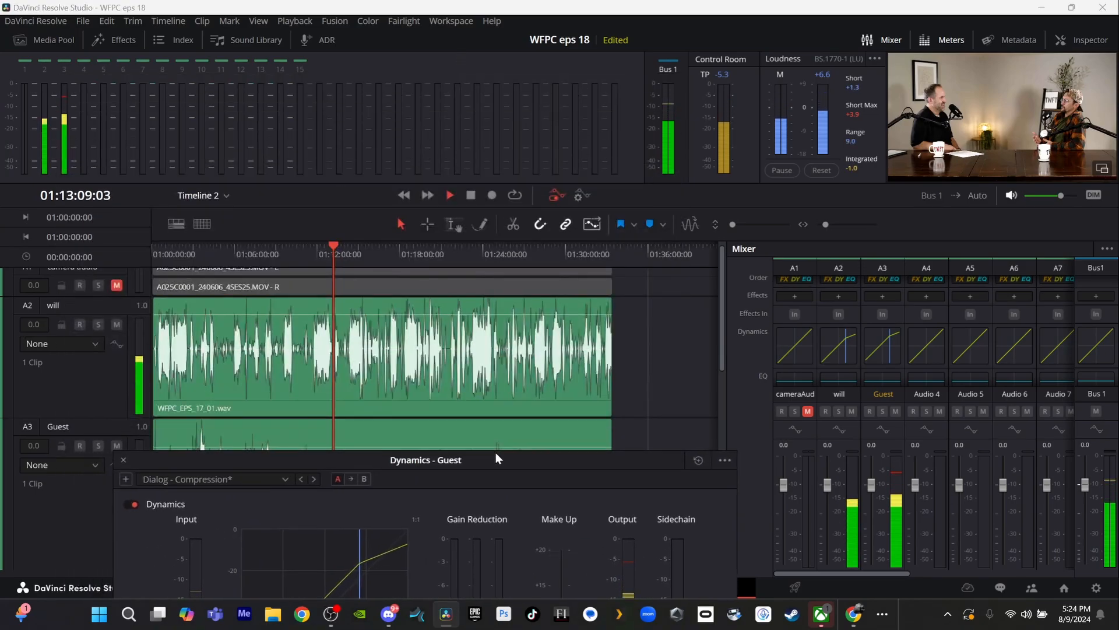
left_click(344, 247)
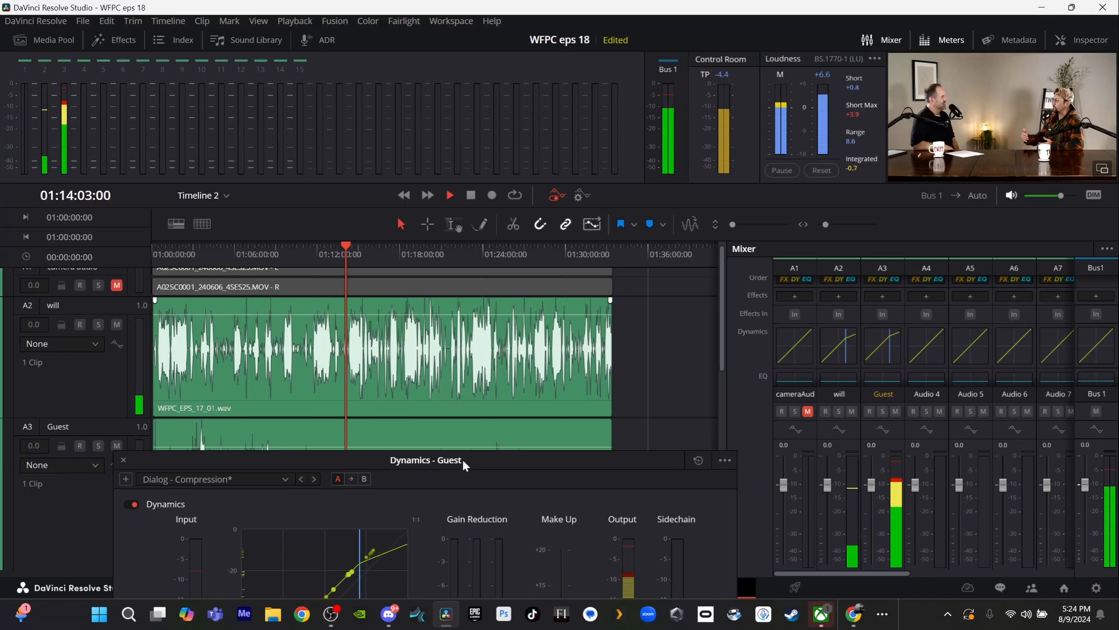
left_click_drag(463, 459, 435, 208)
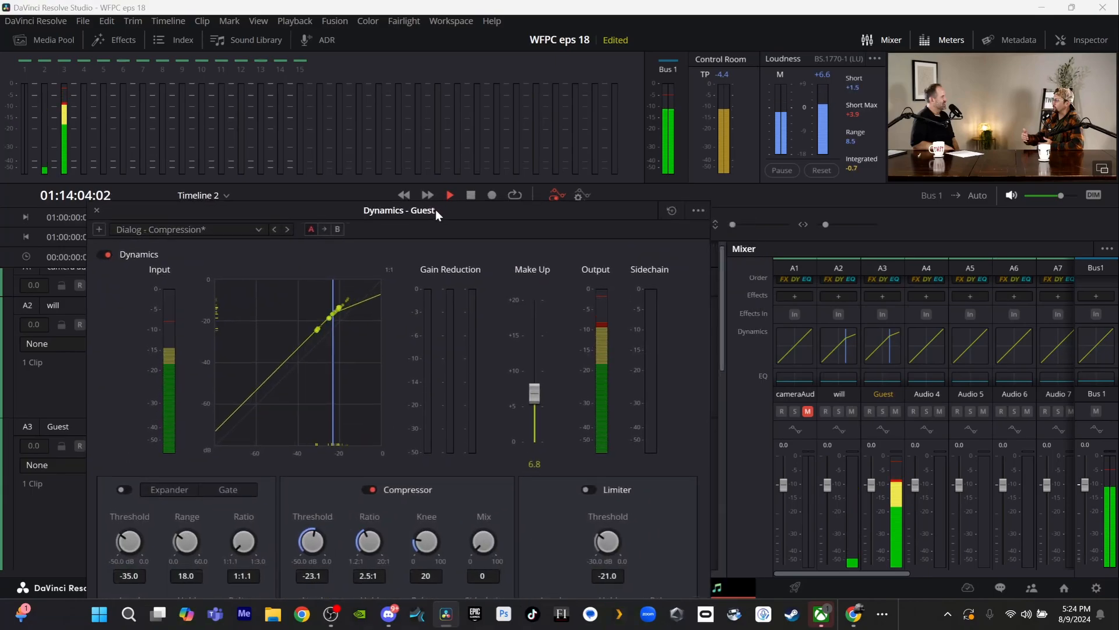
- Set the compressor threshold to -29.7 and the make-up gain to 10.1 on host track A2 while monitoring playback, and close its dynamics
left_click(839, 348)
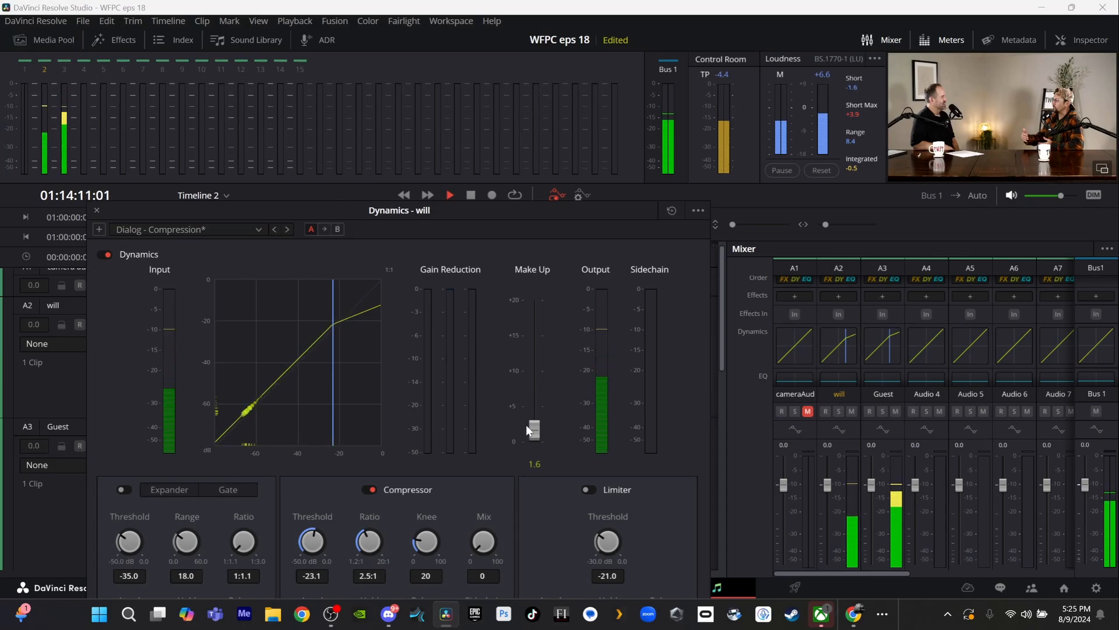
left_click_drag(526, 425, 531, 416)
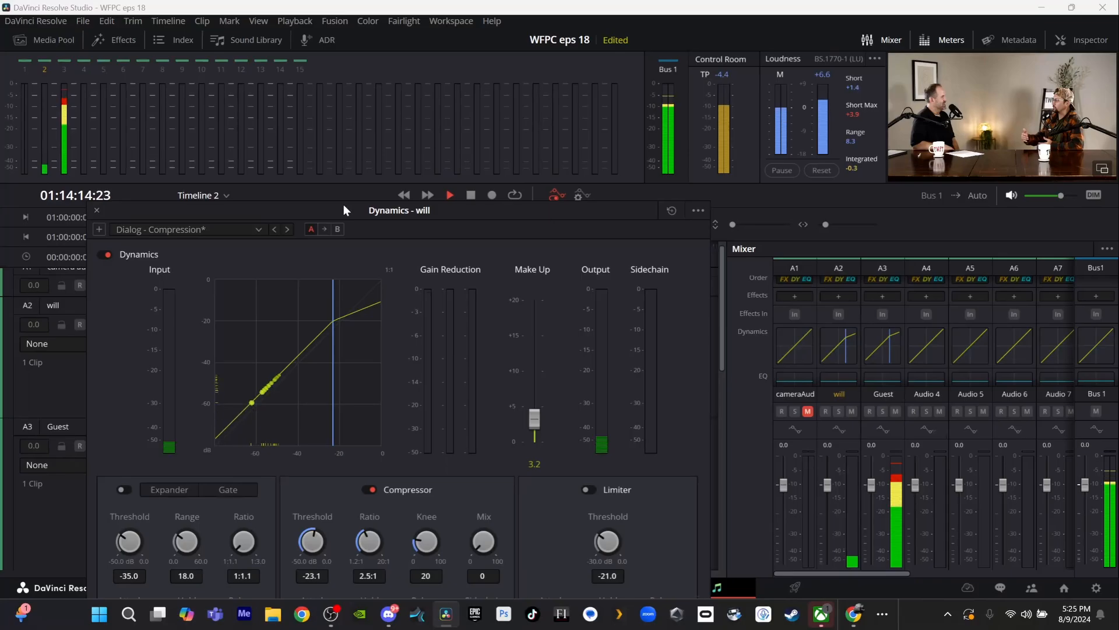
left_click_drag(303, 209, 258, 411)
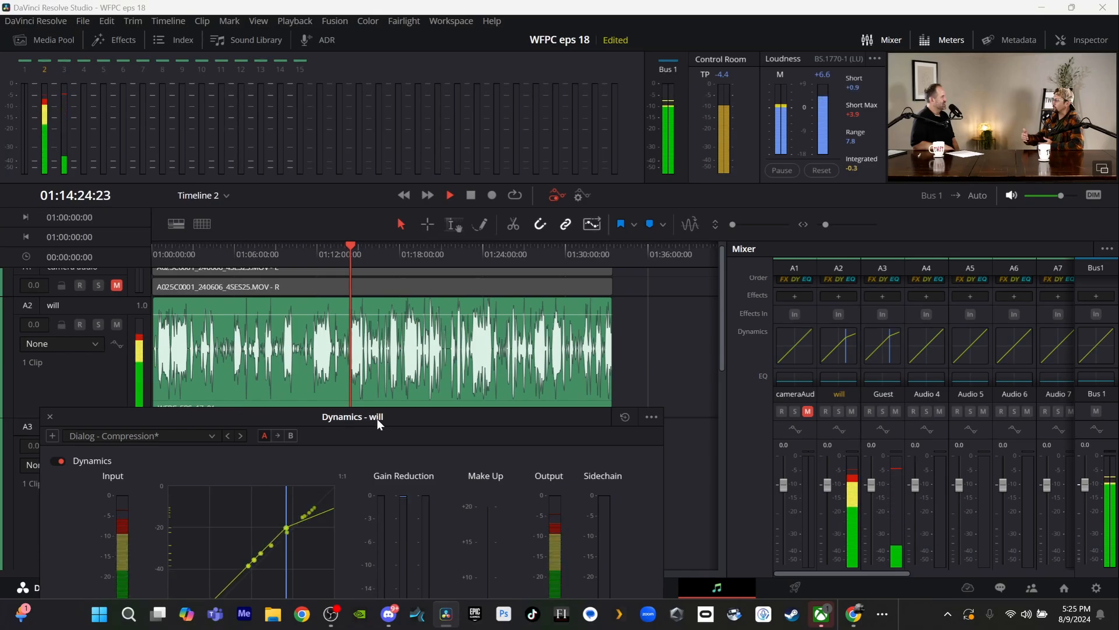
left_click_drag(380, 420, 422, 200)
left_click_drag(443, 159, 447, 135)
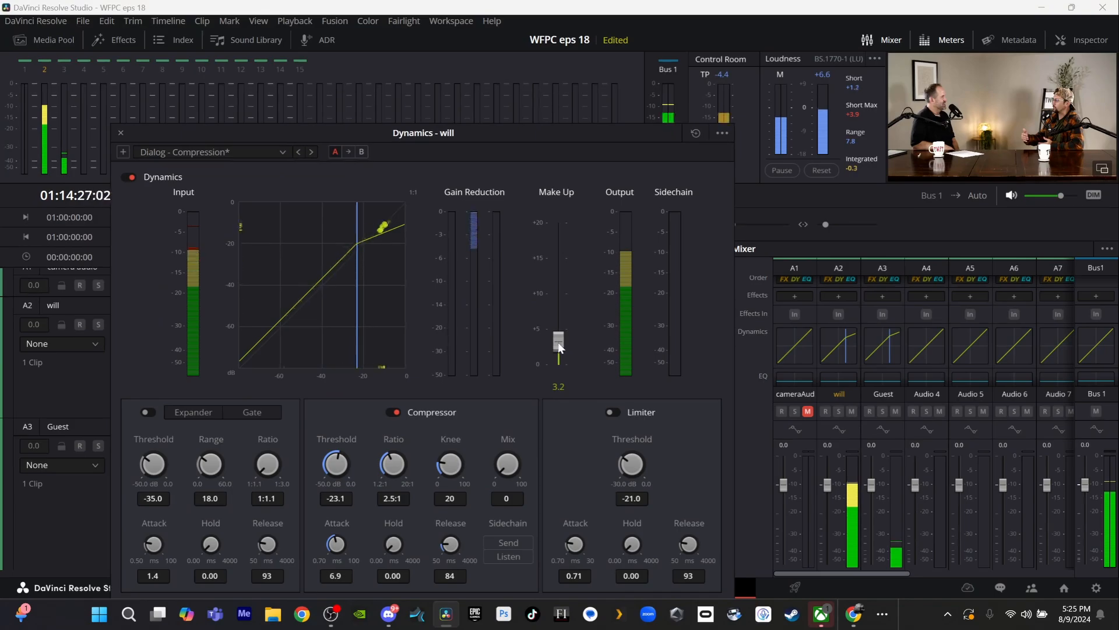
left_click_drag(559, 344, 560, 324)
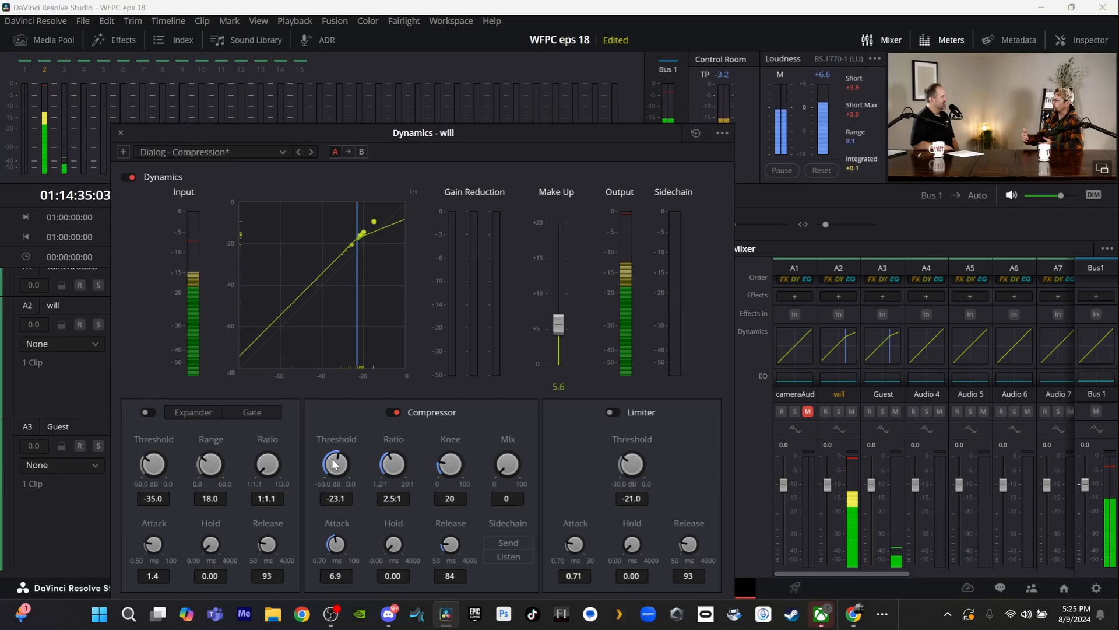
left_click_drag(335, 465, 304, 473)
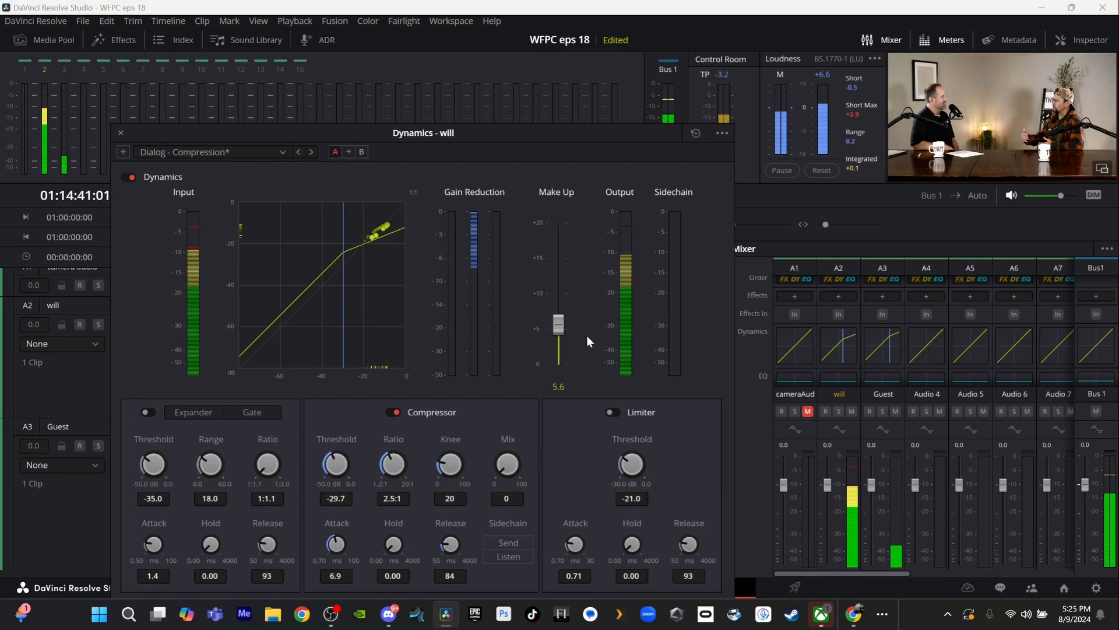
left_click_drag(559, 324, 558, 298)
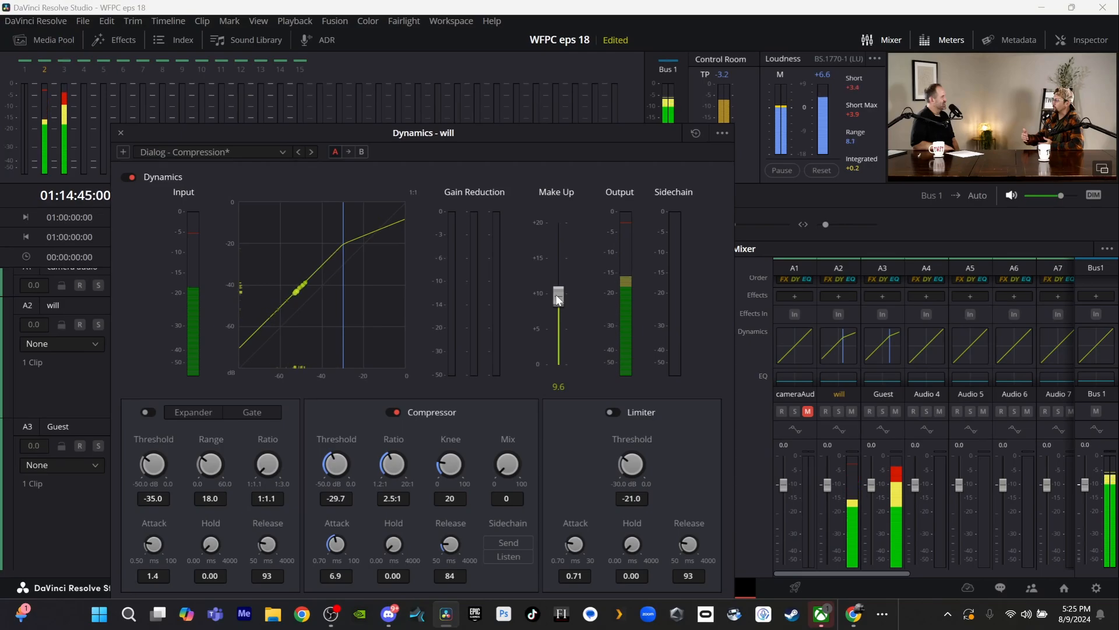
left_click_drag(558, 299, 558, 292)
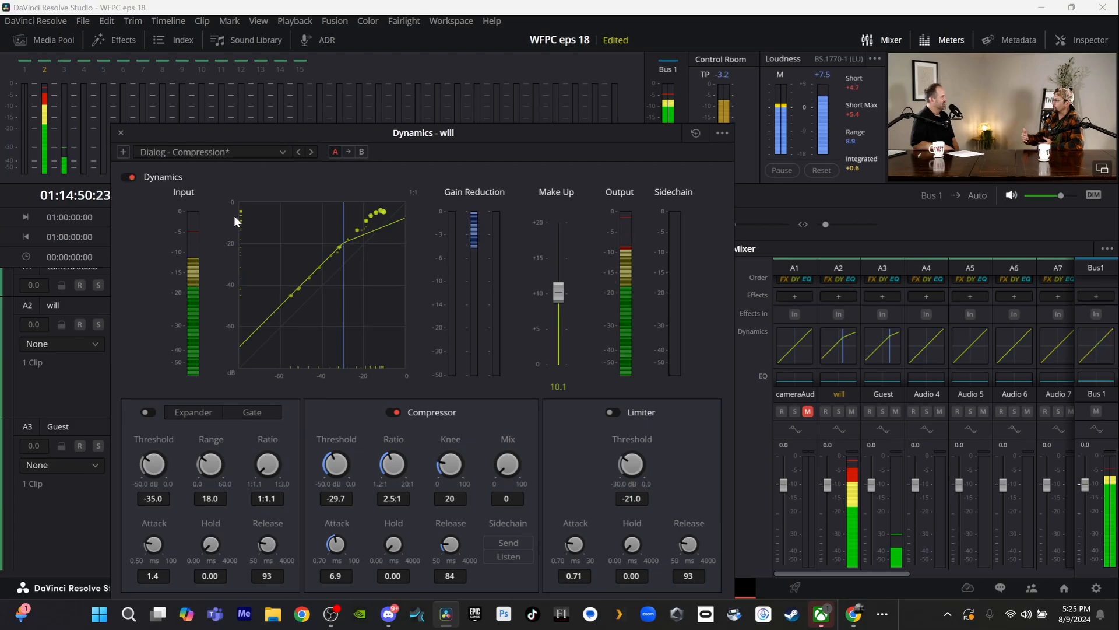
left_click(121, 133)
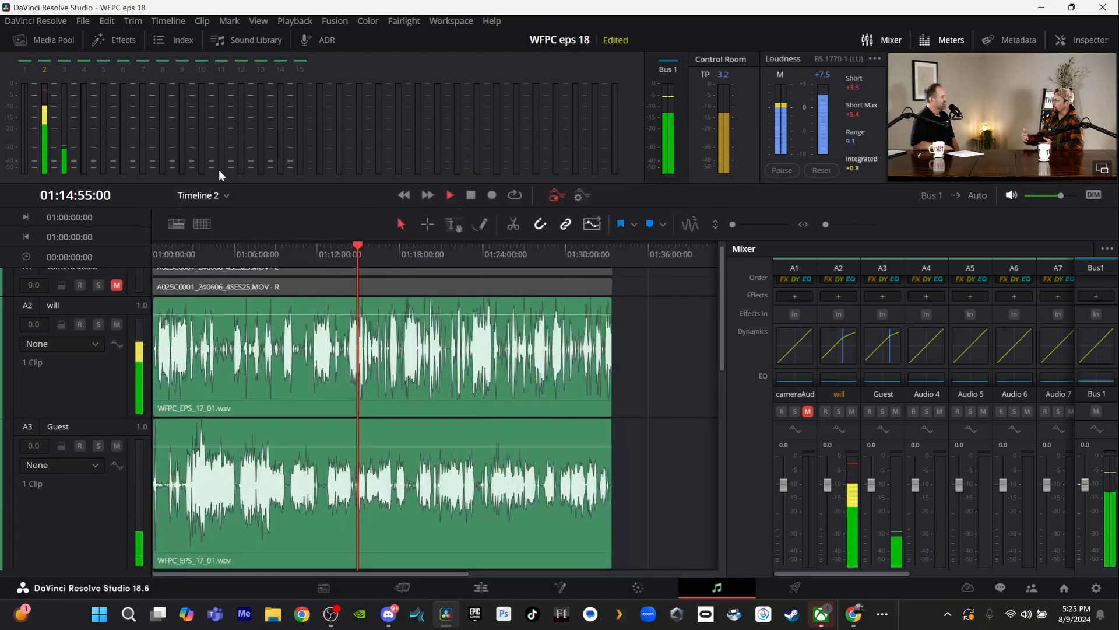
key("space")
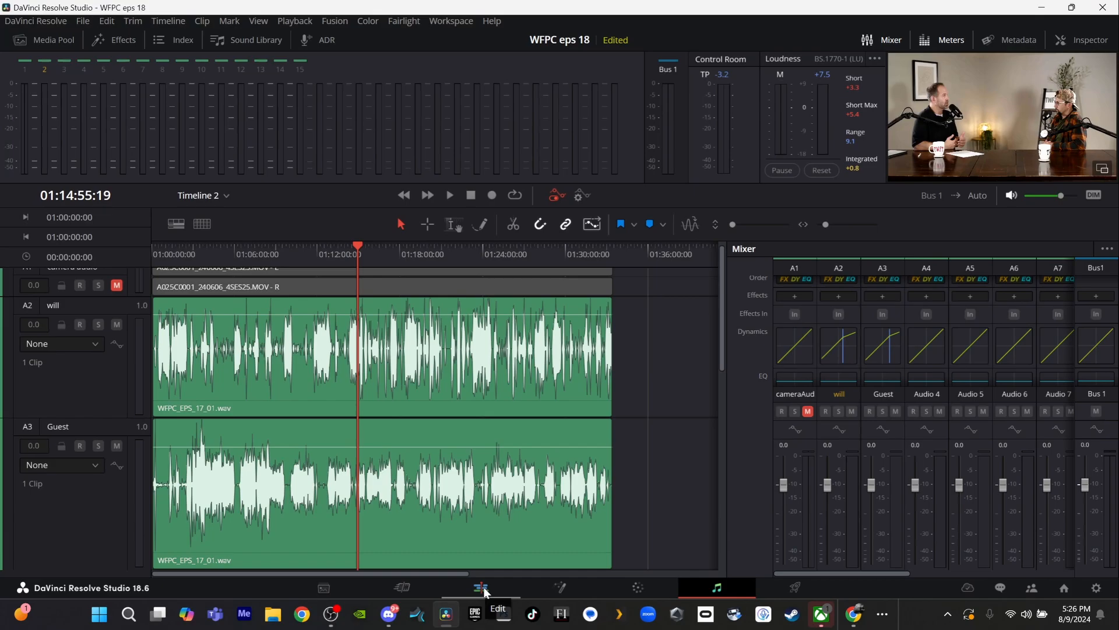
scroll(859, 369, "up", 3)
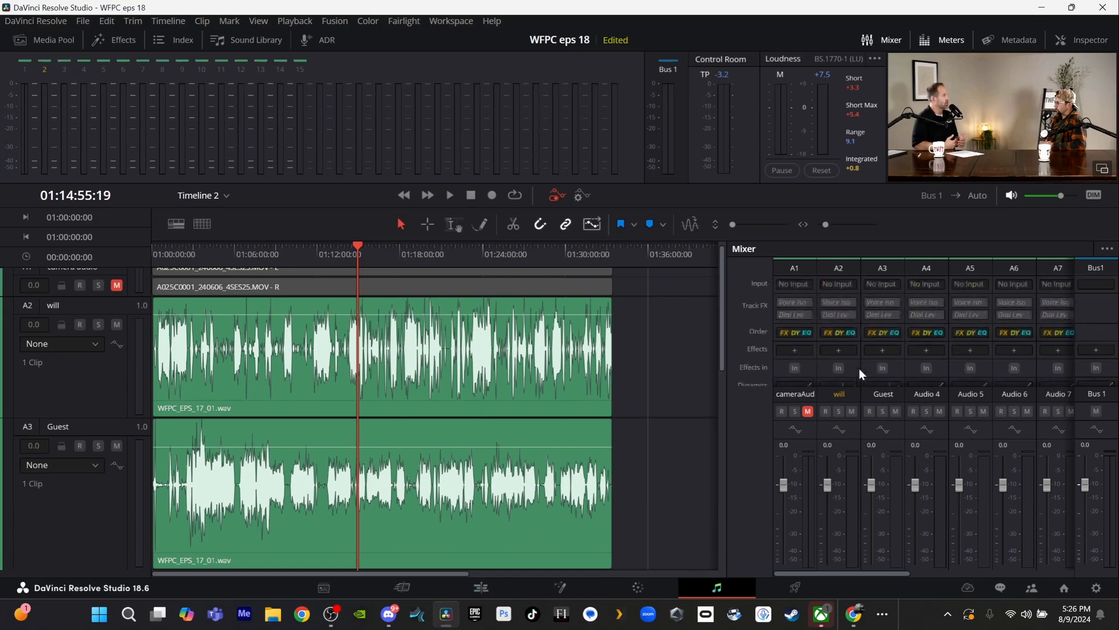
scroll(858, 368, "down", 2)
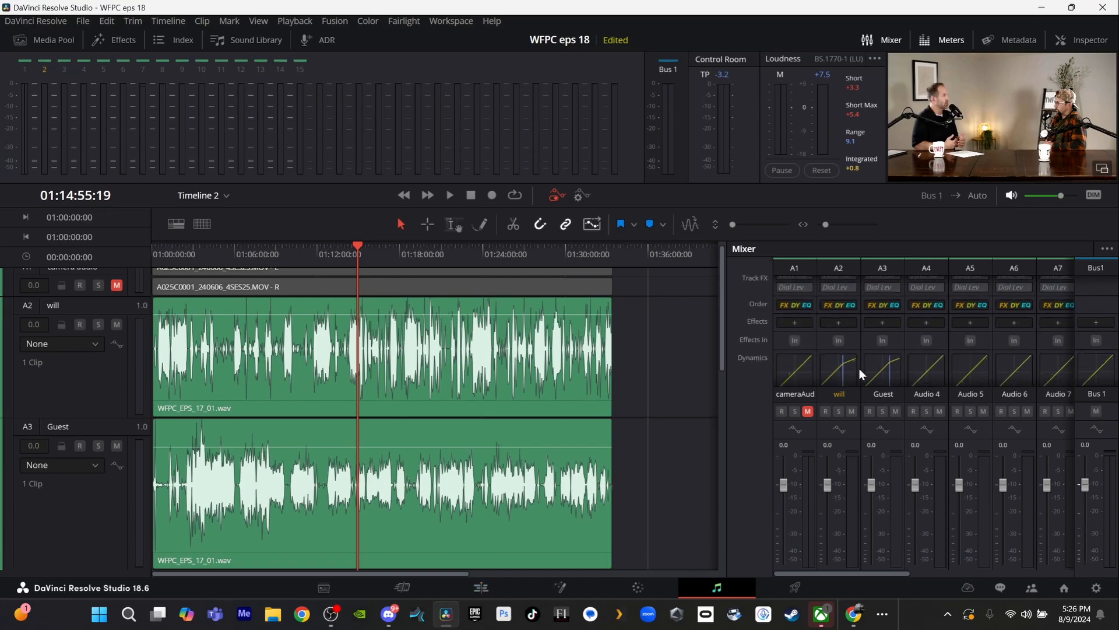
left_click(848, 306)
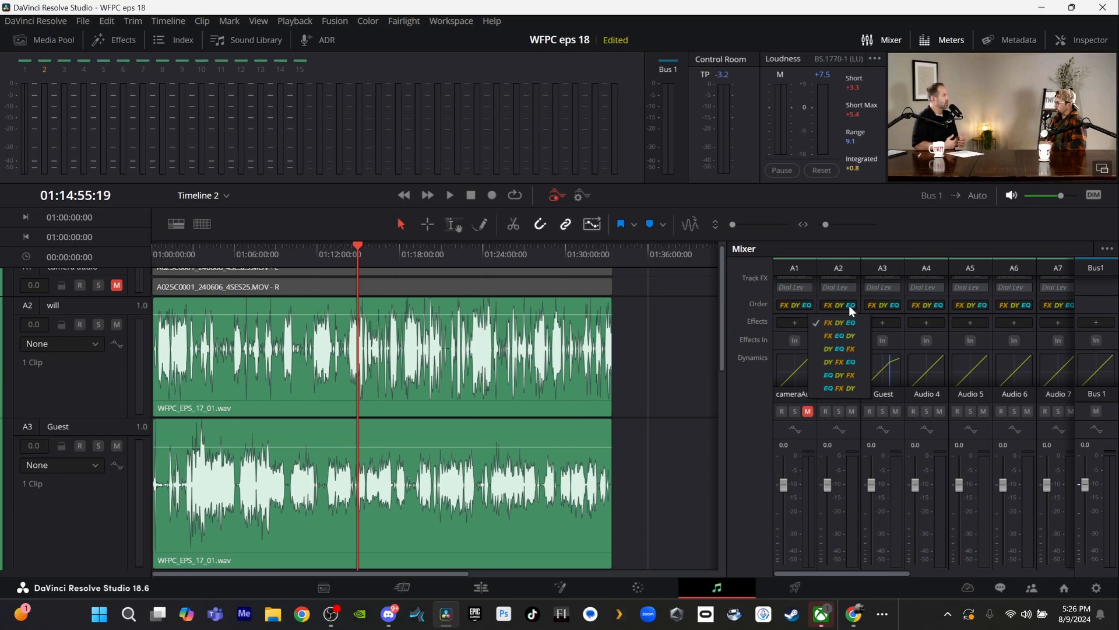
left_click(882, 323)
scroll(837, 333, "up", 2)
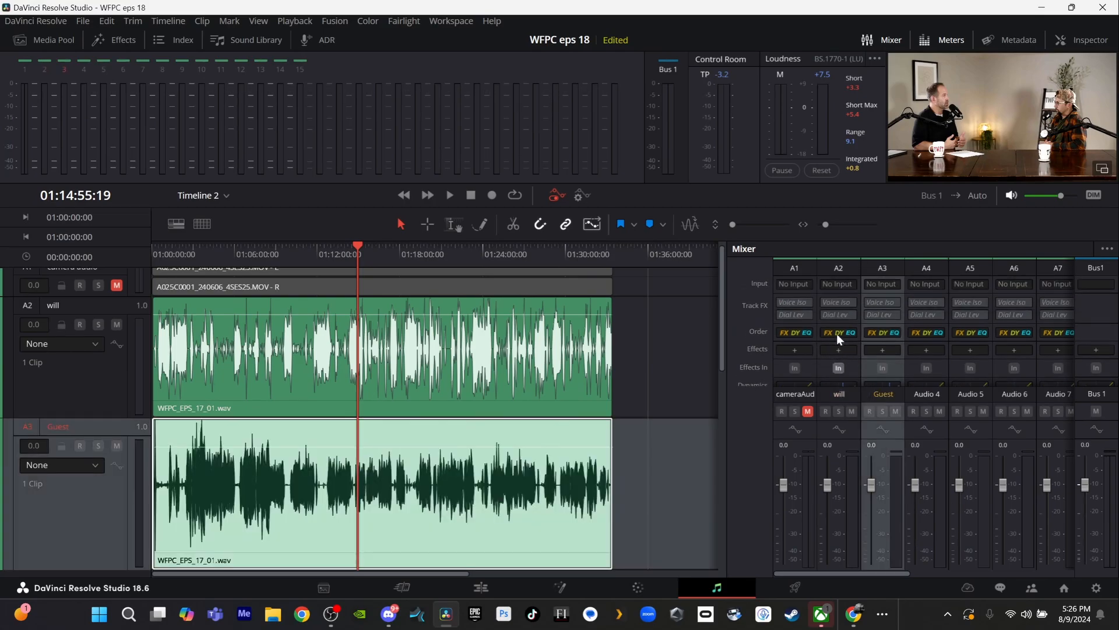
- On the Edit page, enable the equalizer on the A2 audio clip and solo track A2 for playback
left_click(464, 589)
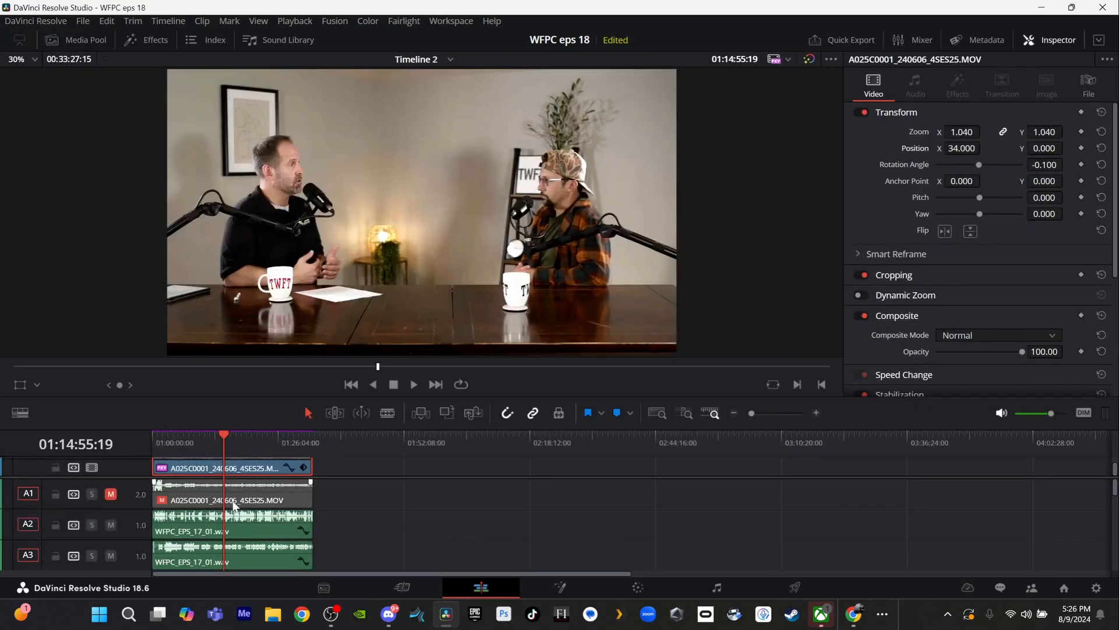
left_click(246, 527)
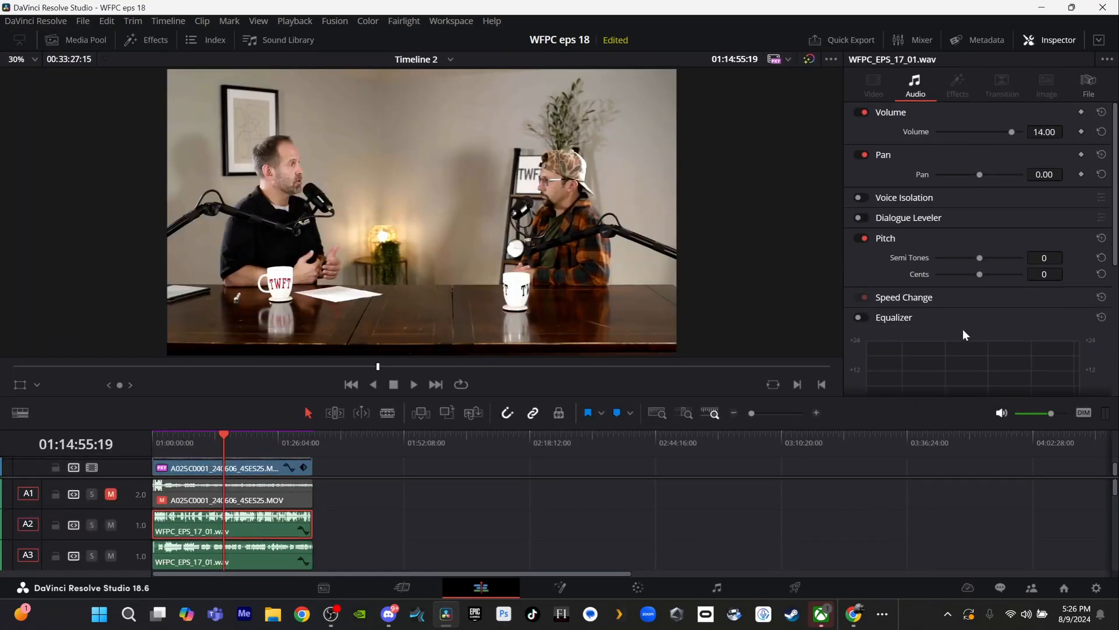
scroll(963, 329, "down", 3)
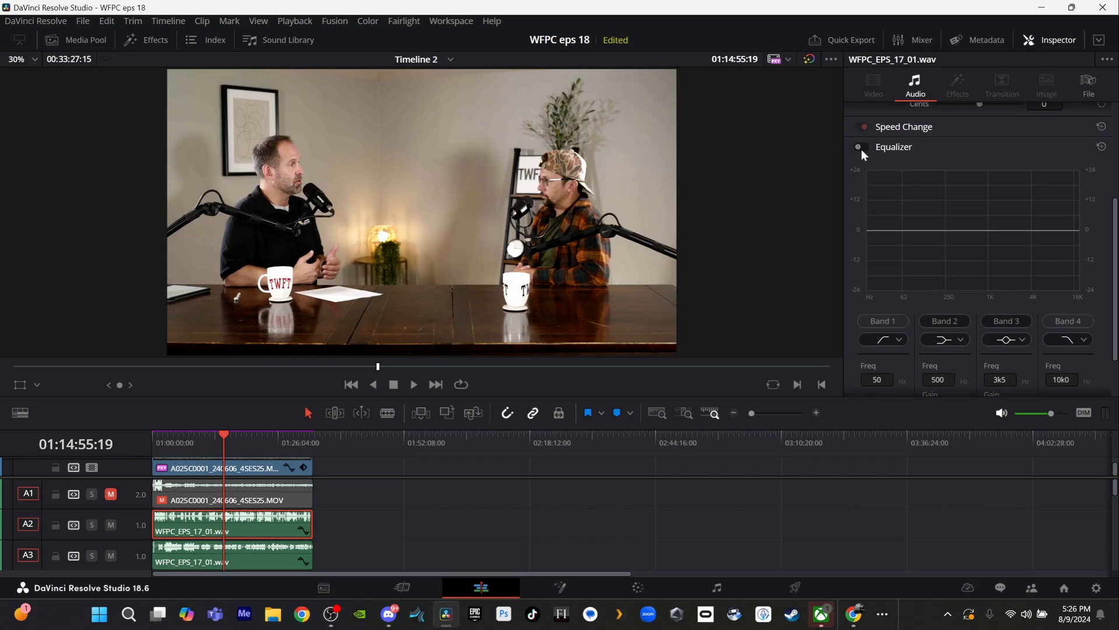
left_click(860, 147)
left_click(92, 524)
key("space")
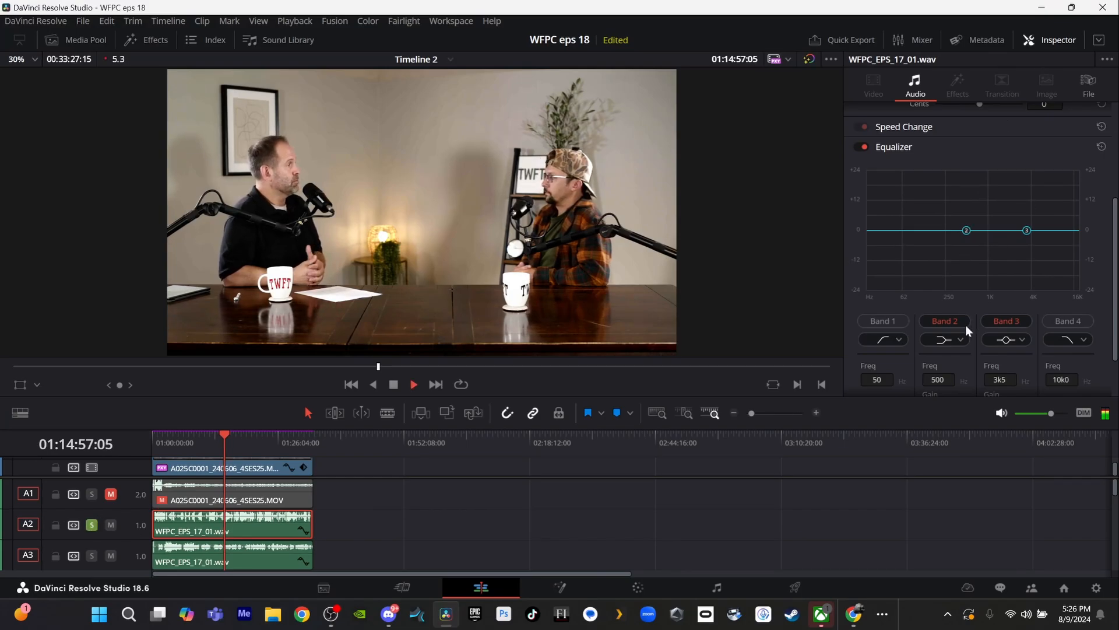
- Turn on equalizer bands 1 and 4 and raise band 3 to +3.6 dB at about 3.4 kHz
left_click(883, 319)
left_click(1083, 316)
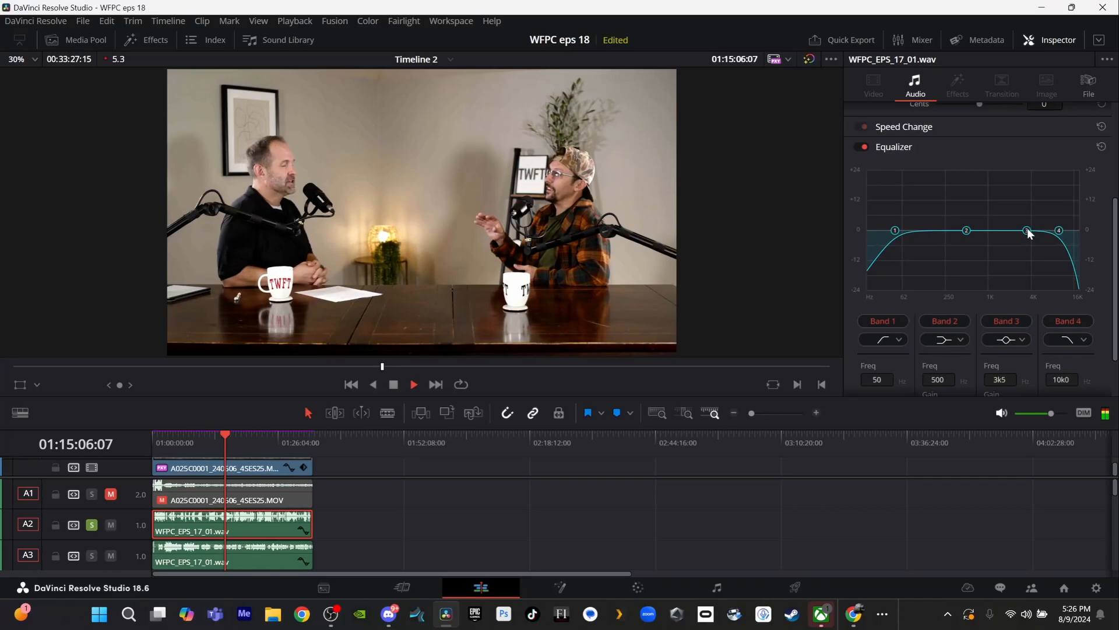
left_click_drag(1030, 227, 1026, 221)
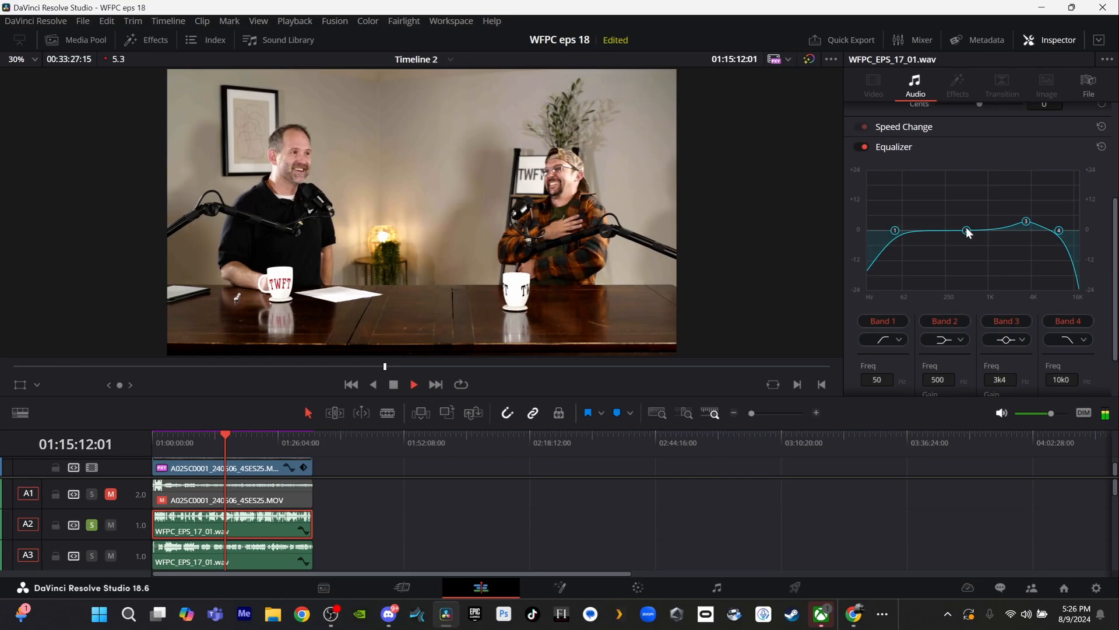
- Boost equalizer band 2 to +18.1 dB at 699 Hz, using a bell shape with a Q of 5.0
left_click_drag(967, 231, 967, 185)
key("space")
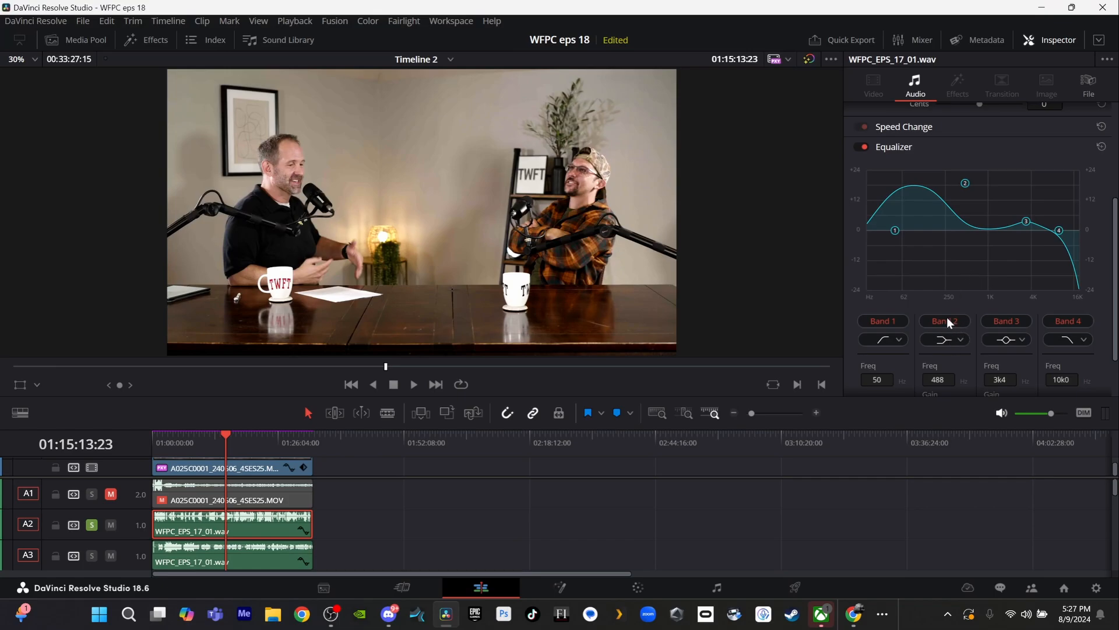
mouse_move(965, 183)
left_mouse_down()
mouse_move(956, 229)
mouse_move(983, 194)
mouse_move(977, 186)
left_mouse_up()
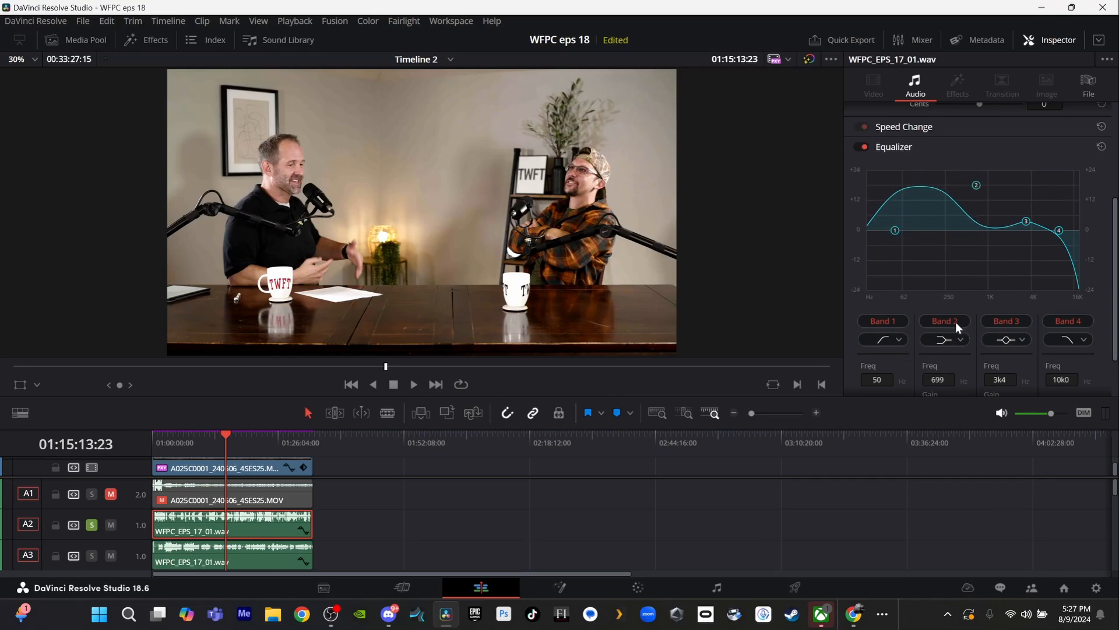
left_click(956, 341)
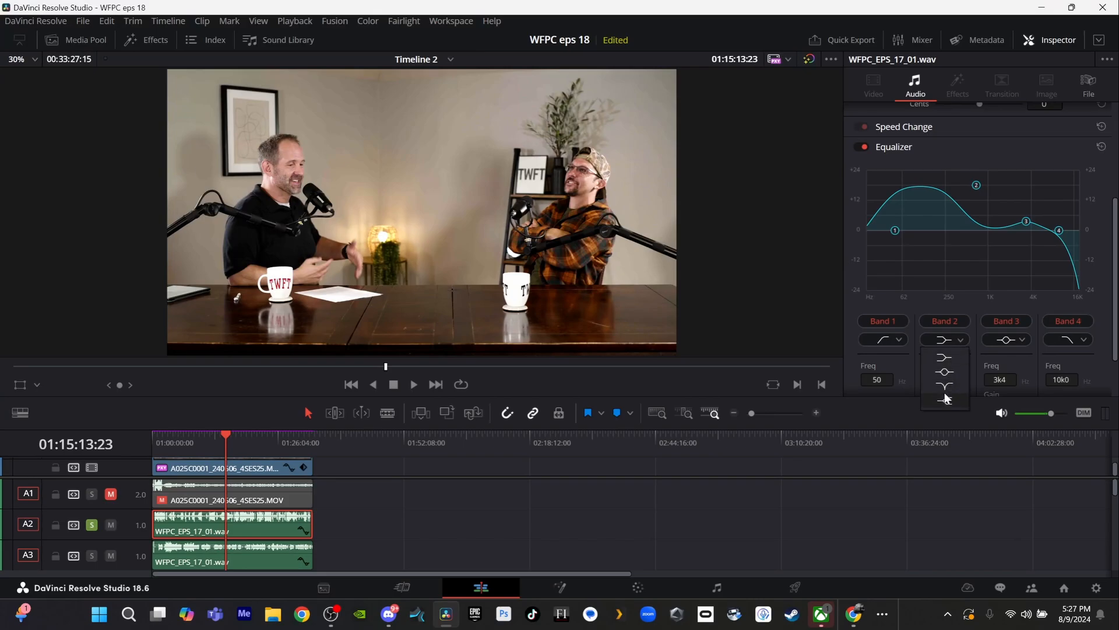
left_click(949, 373)
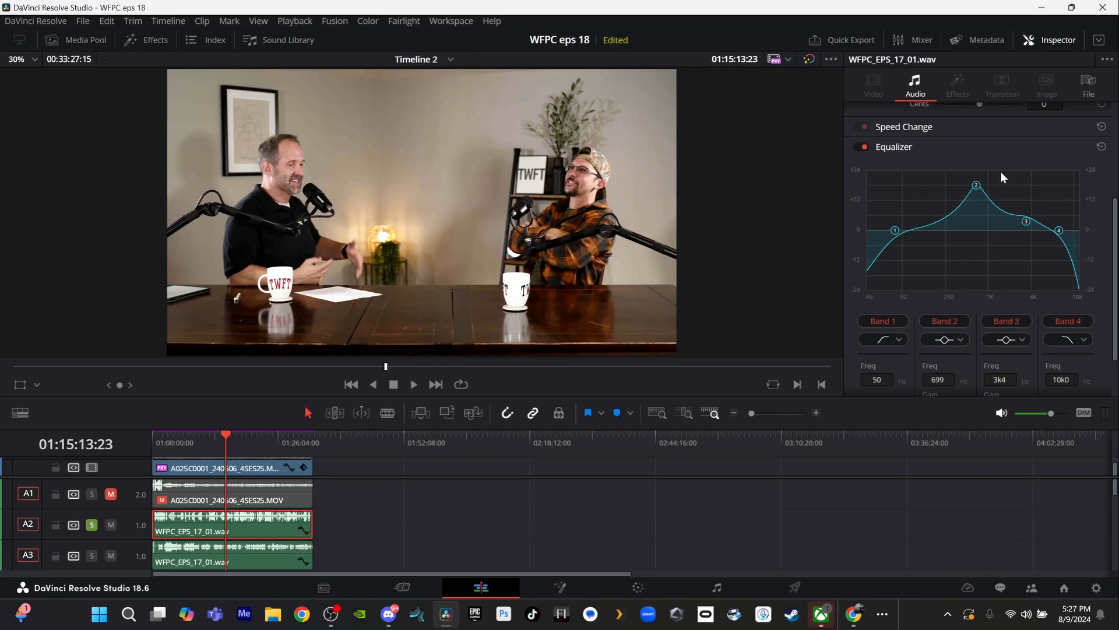
scroll(962, 368, "down", 2)
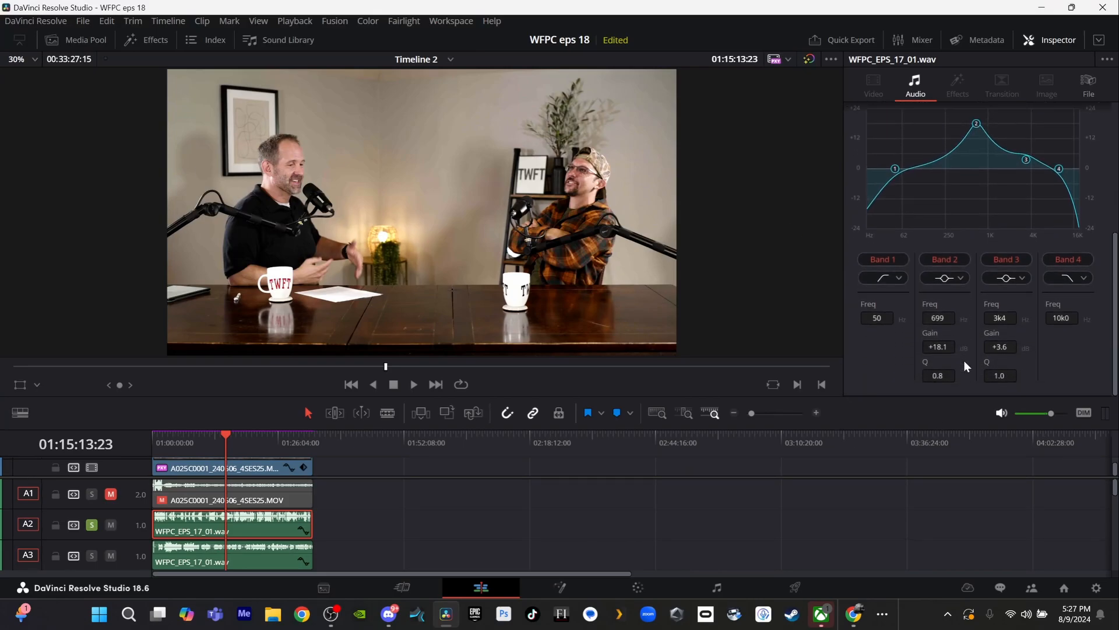
mouse_move(940, 378)
left_mouse_down()
mouse_move(929, 373)
mouse_move(950, 369)
left_mouse_up()
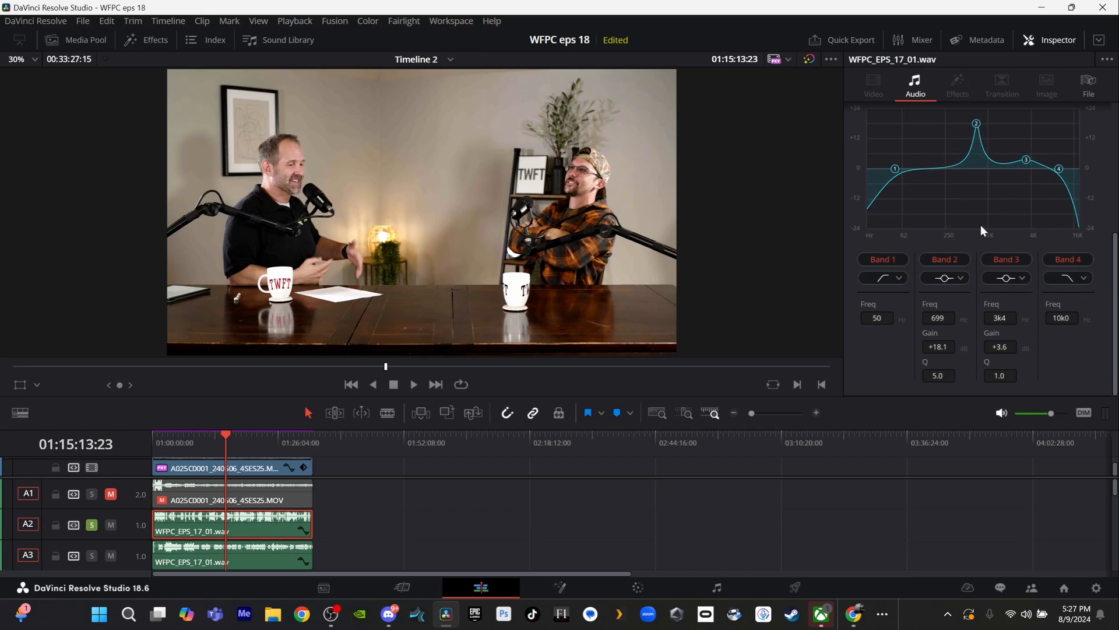
- Raise the band 2 peak to +24 dB and sweep it toward lower frequencies during playback
scroll(1110, 234, "up", 3)
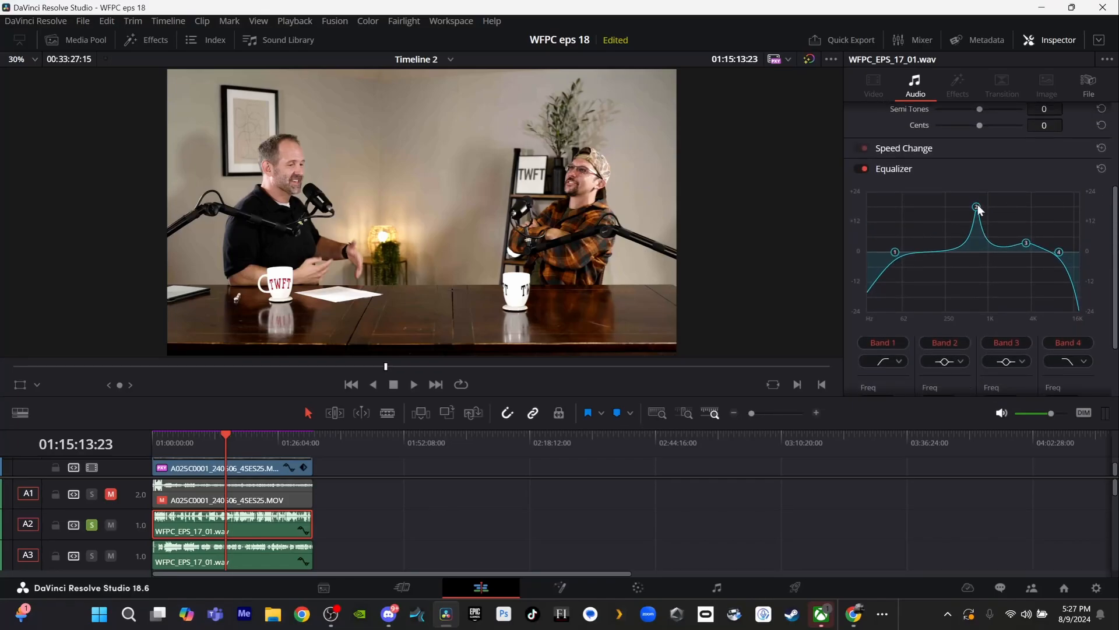
left_click_drag(977, 205, 968, 179)
key("space")
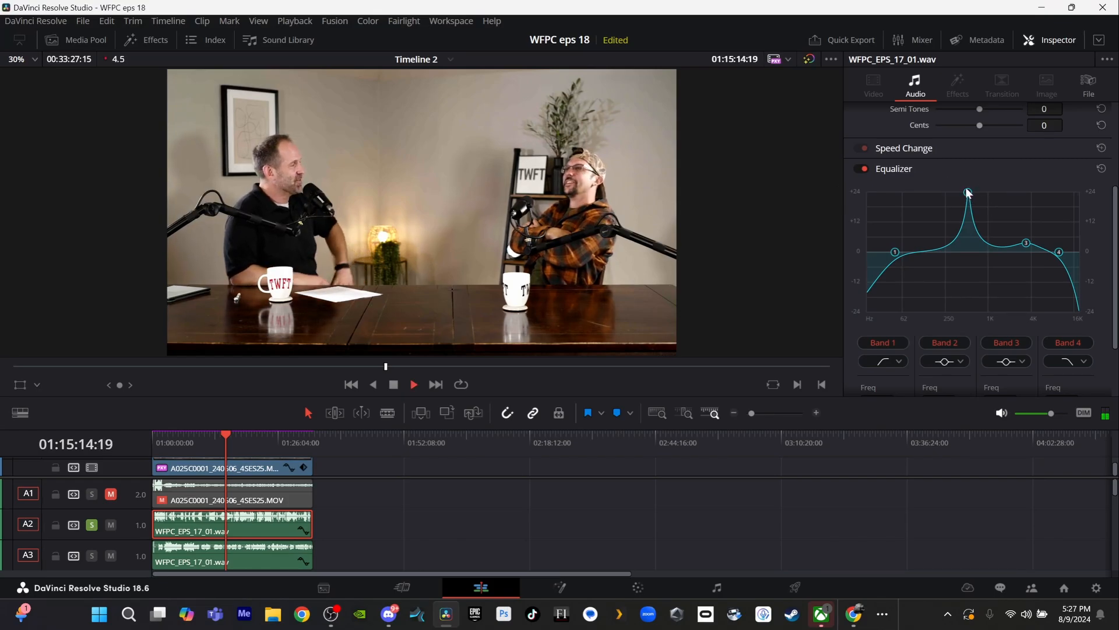
left_click_drag(964, 194, 962, 188)
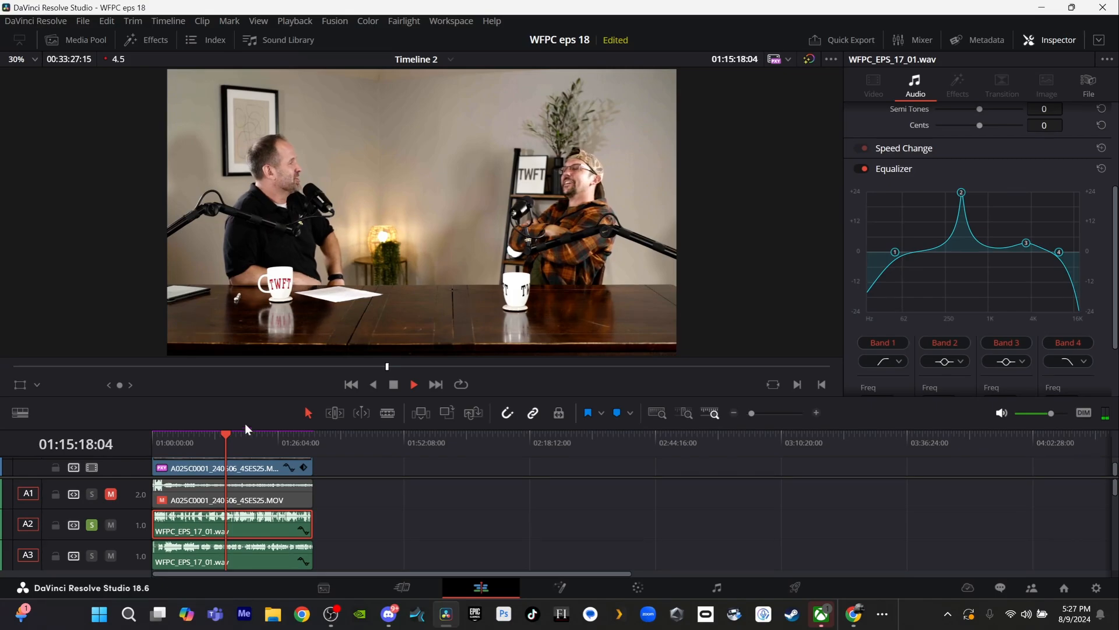
- Replay track A2 from about 01:14:33 and sweep the boosted band 2 down to just above 250 Hz
scroll(244, 444, "up", 6)
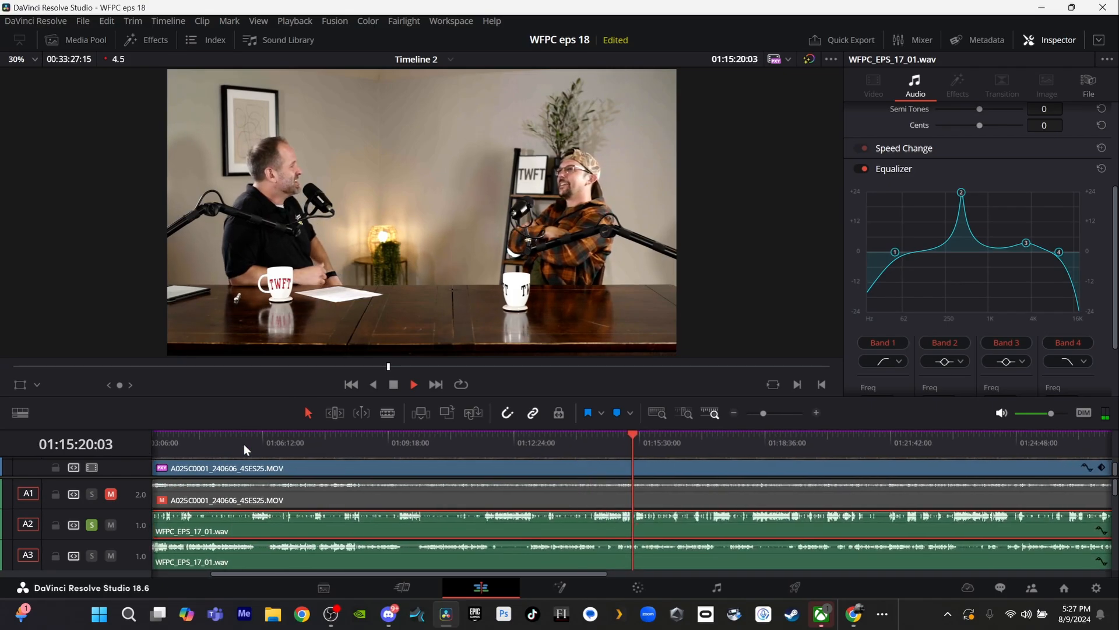
left_click(602, 443)
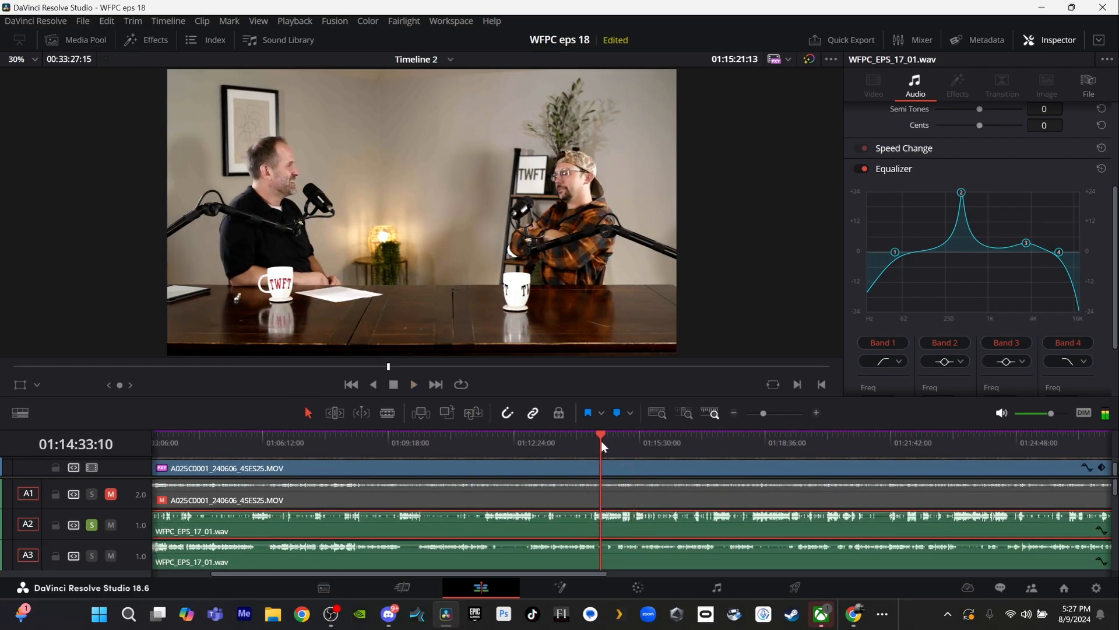
key("space")
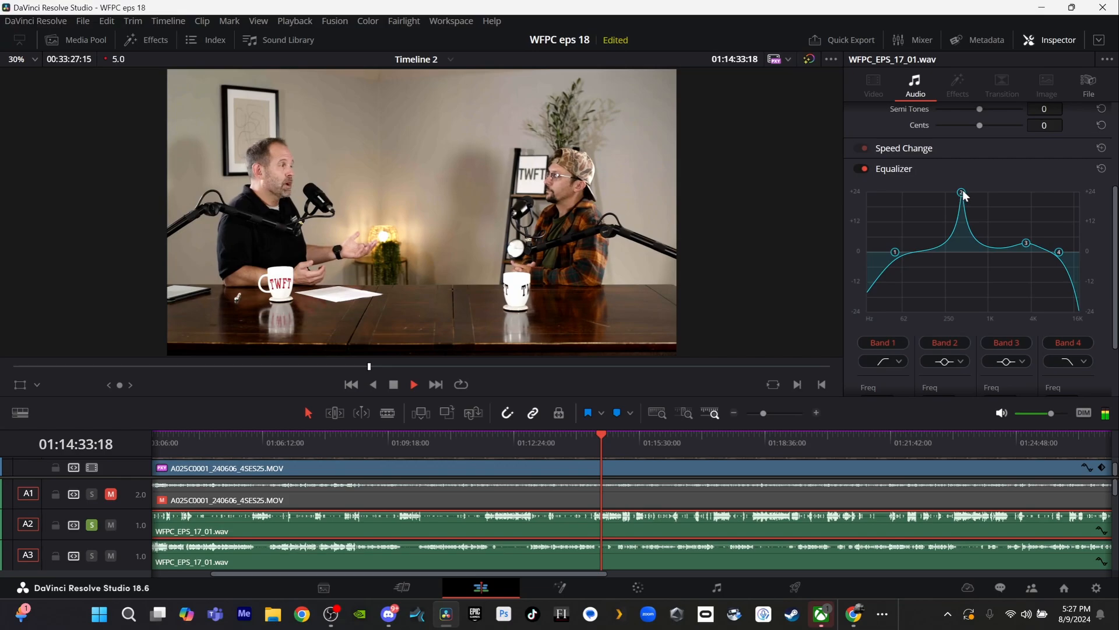
left_click_drag(963, 194, 952, 193)
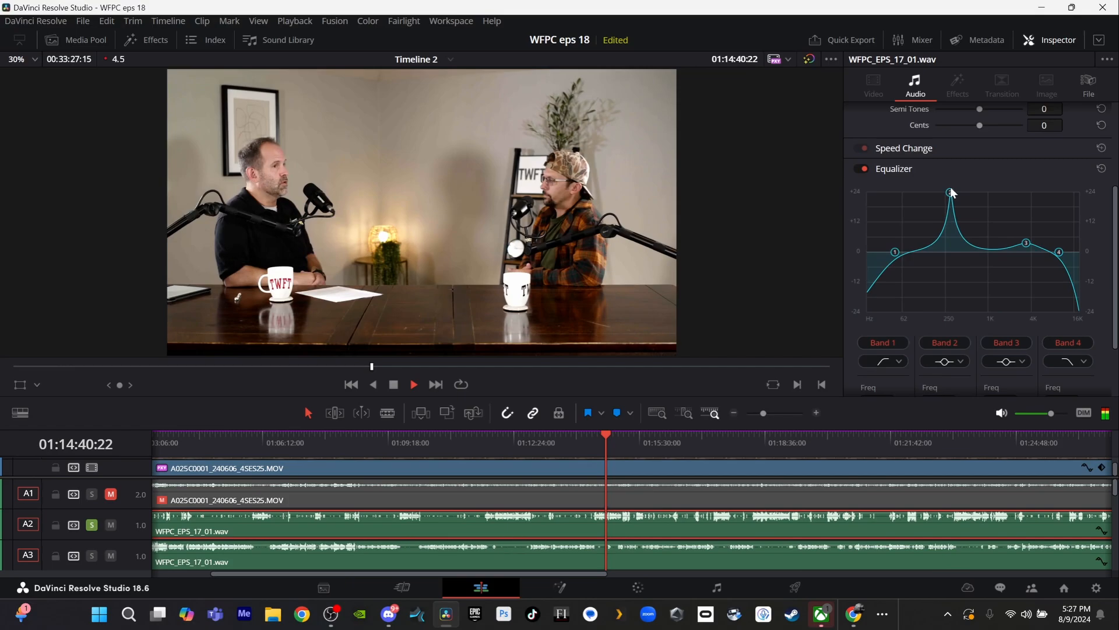
key("space")
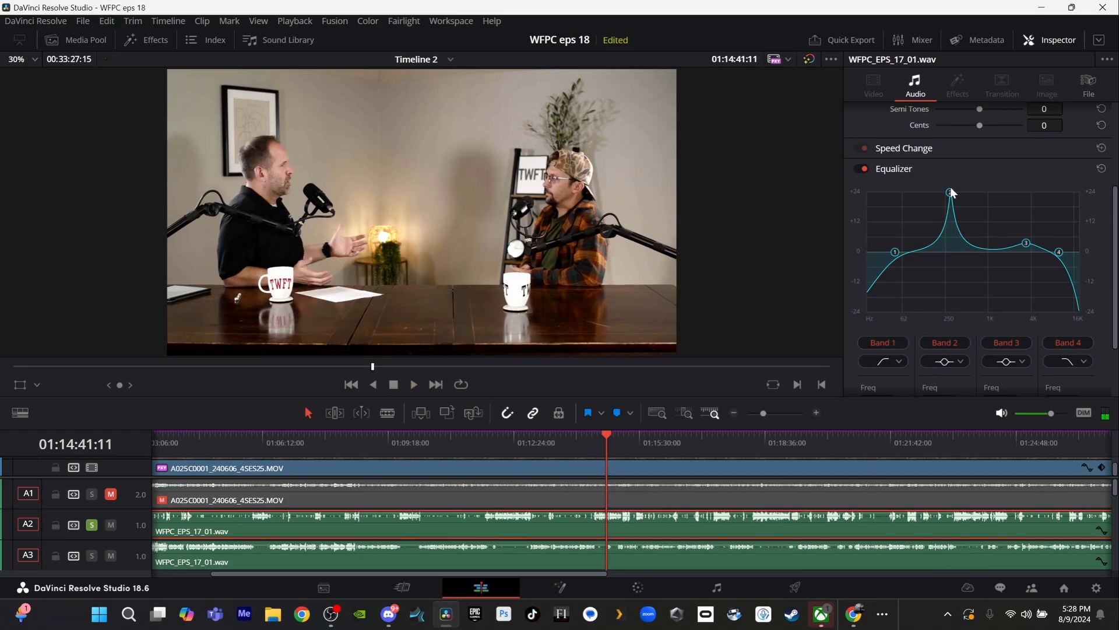
key("space")
left_click_drag(951, 192, 954, 189)
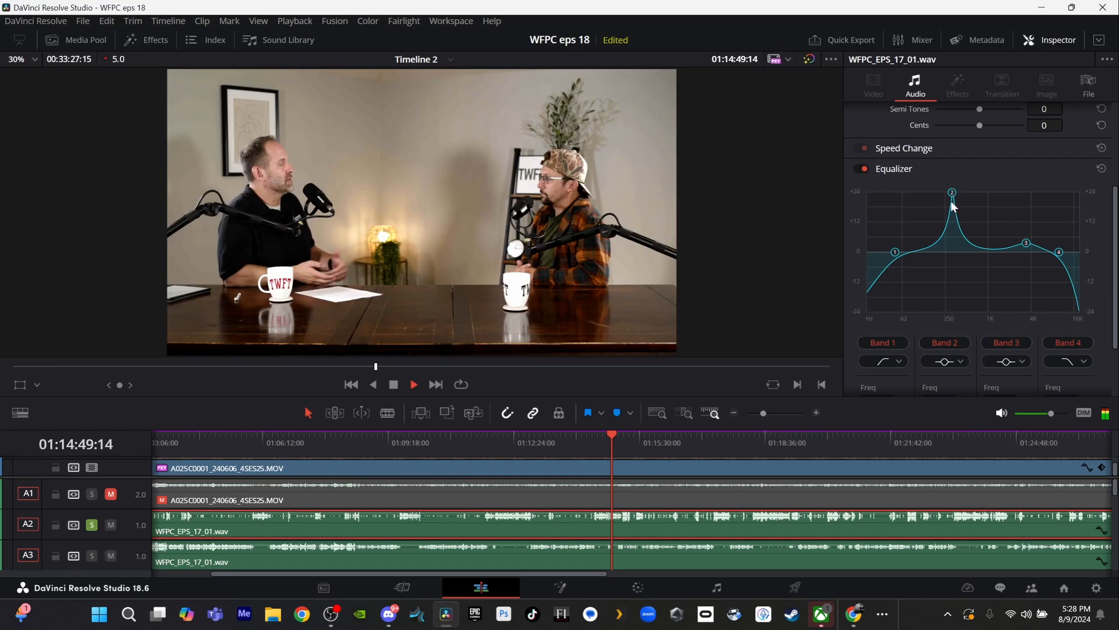
key("space")
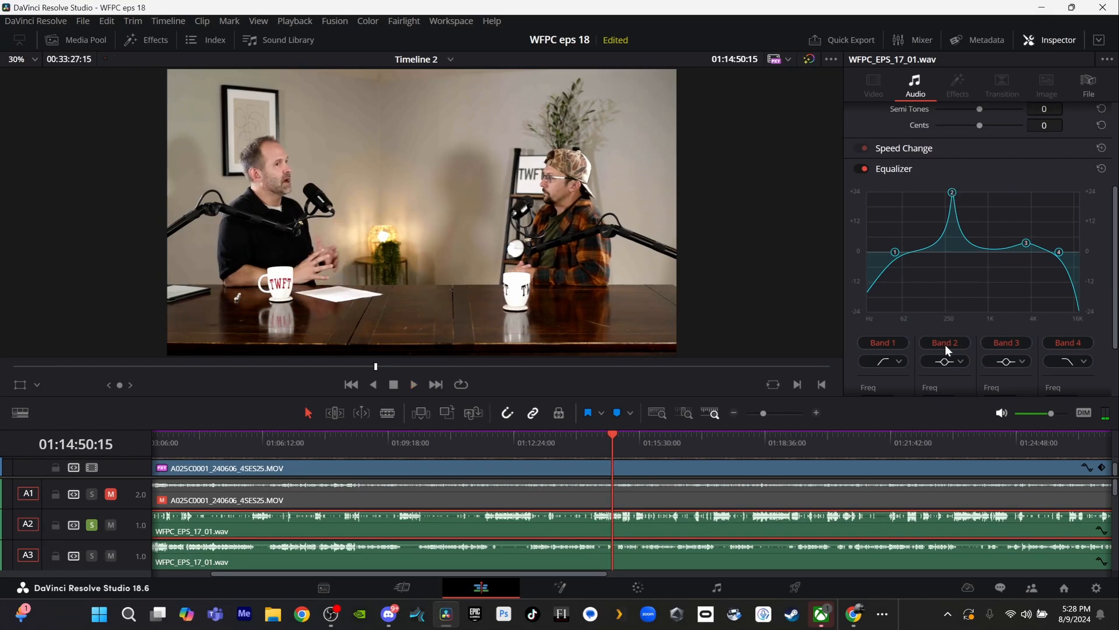
- Change equalizer band 2 to a notch filter, listen to the result, and unsolo track A2
left_click(959, 362)
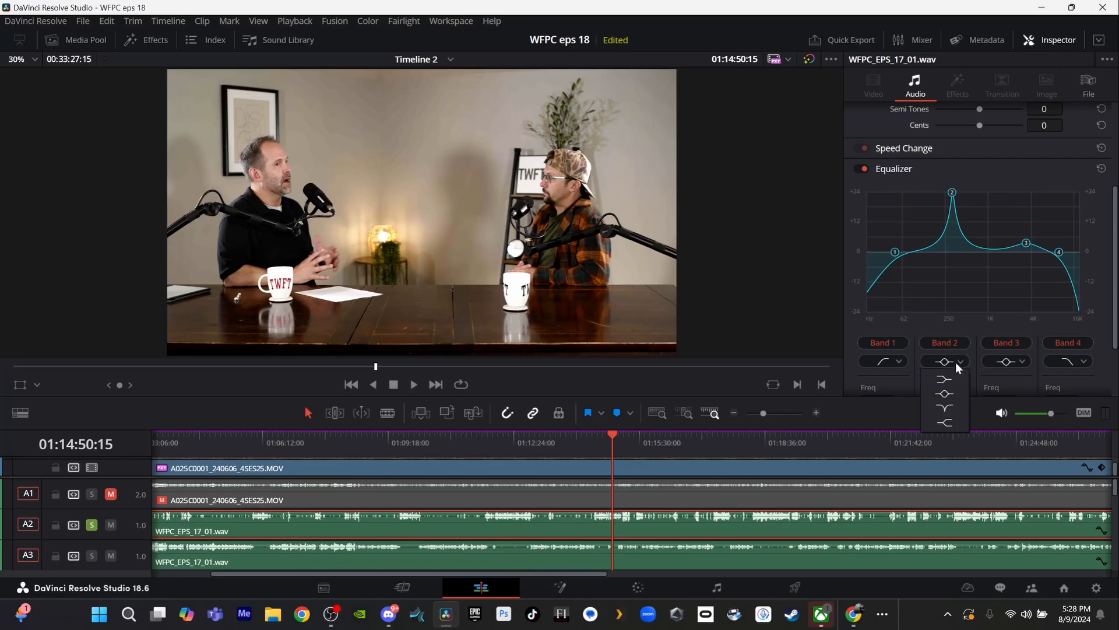
left_click(944, 409)
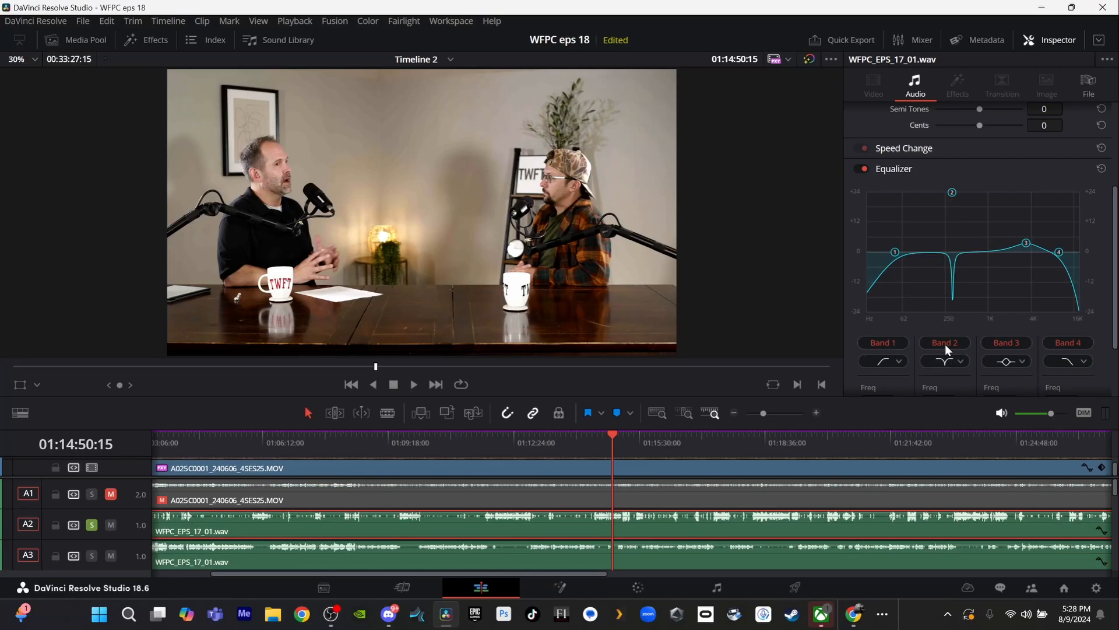
key("space")
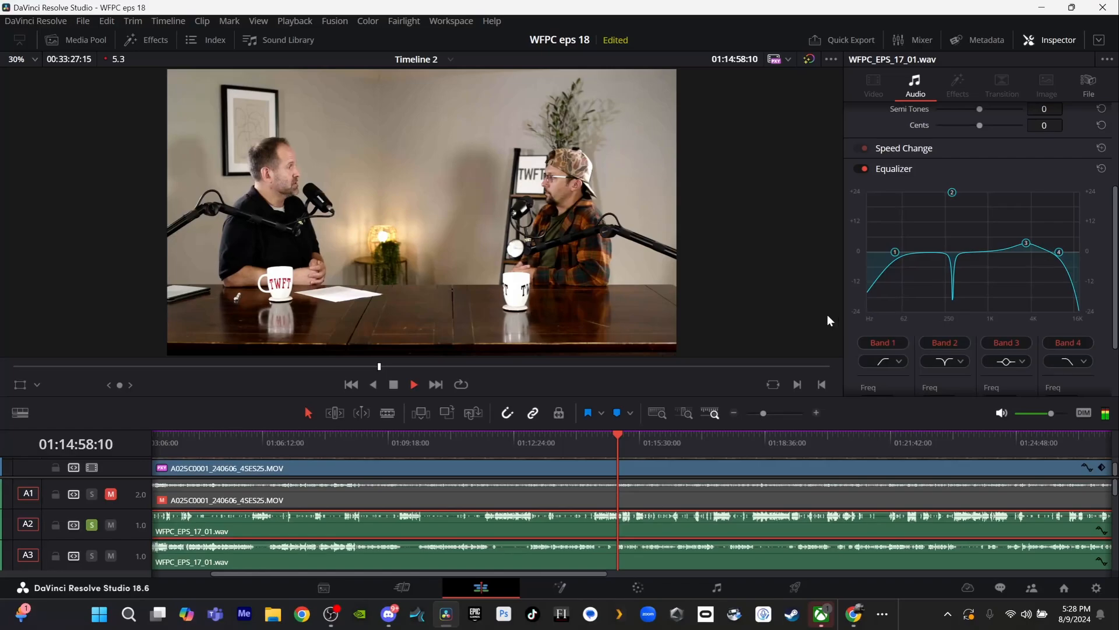
key("space")
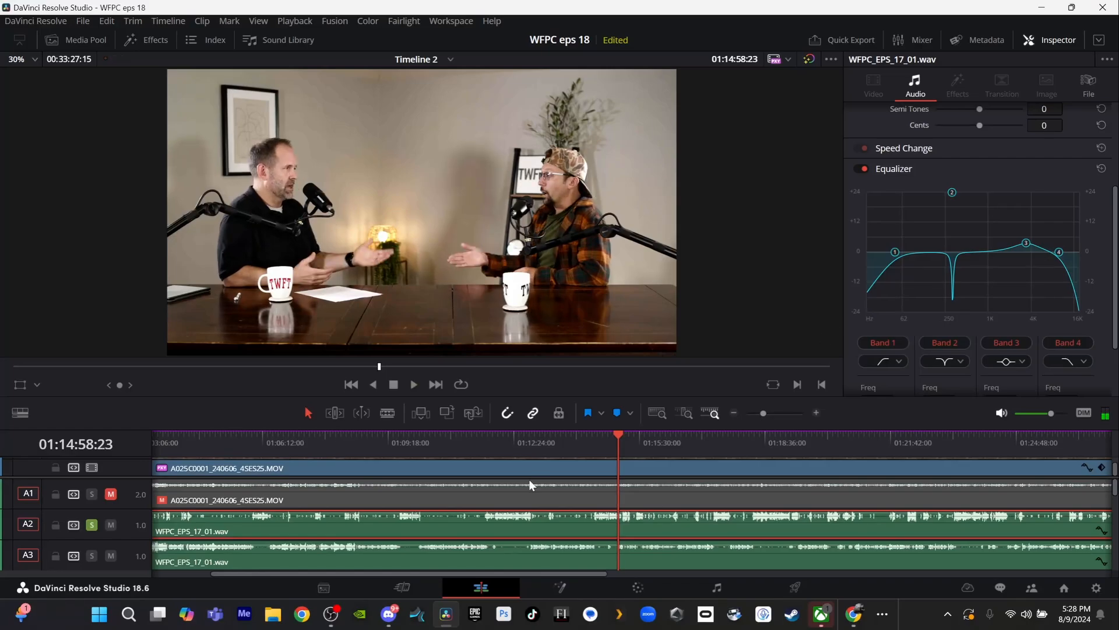
left_click(92, 524)
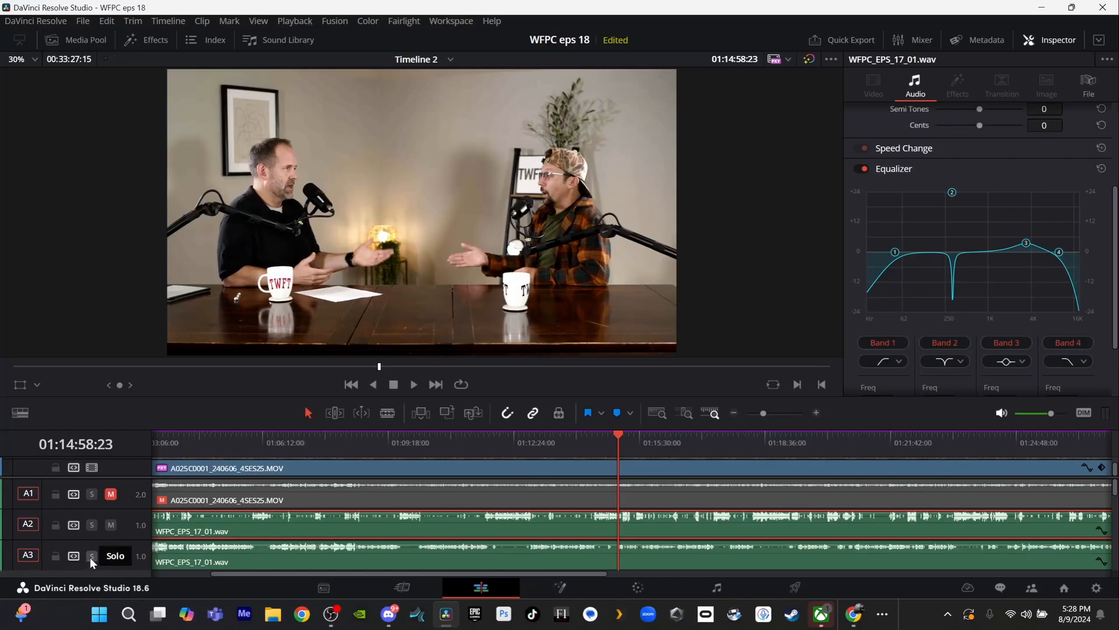
- Solo audio track A3, play the timeline from about 01:13:24, and select the WFPC_EPS_17_01.wav clip on A3
left_click(91, 556)
left_click(555, 438)
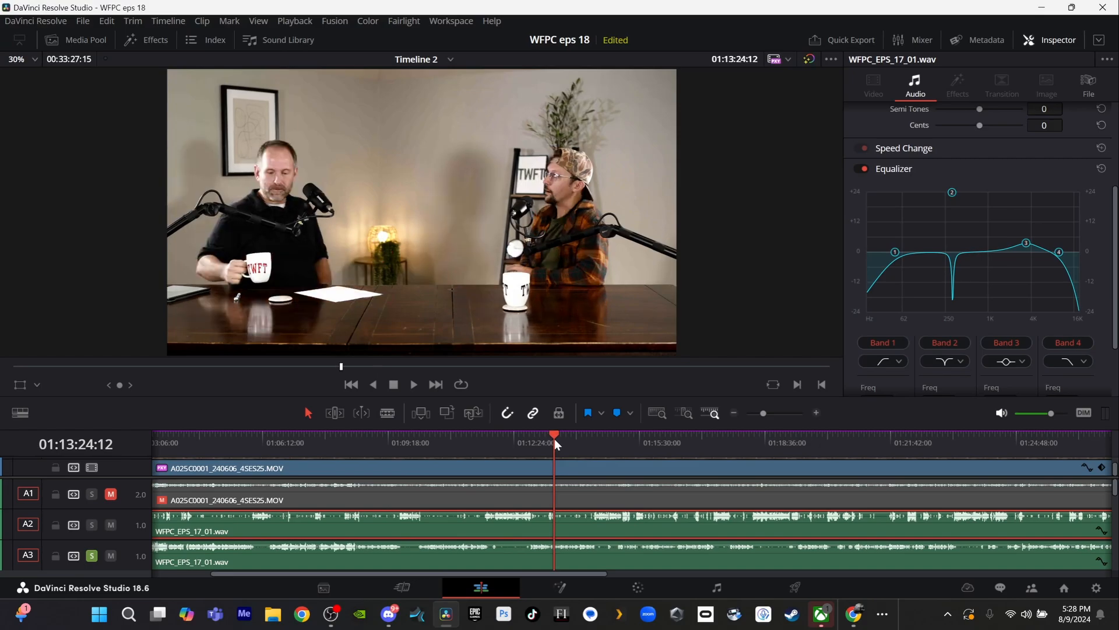
key("space")
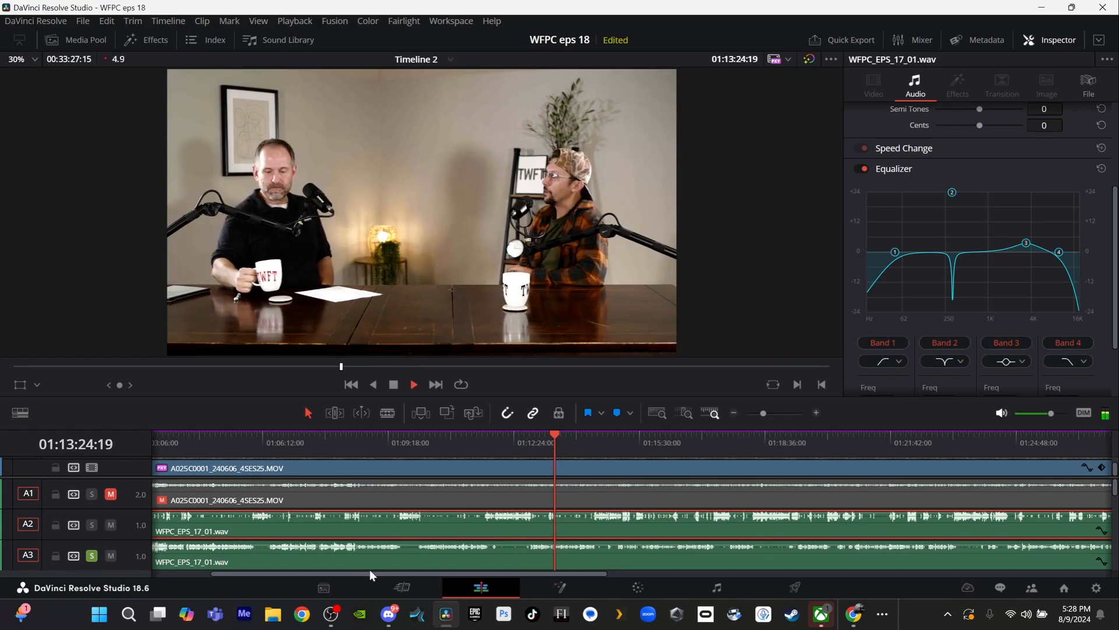
left_click(366, 553)
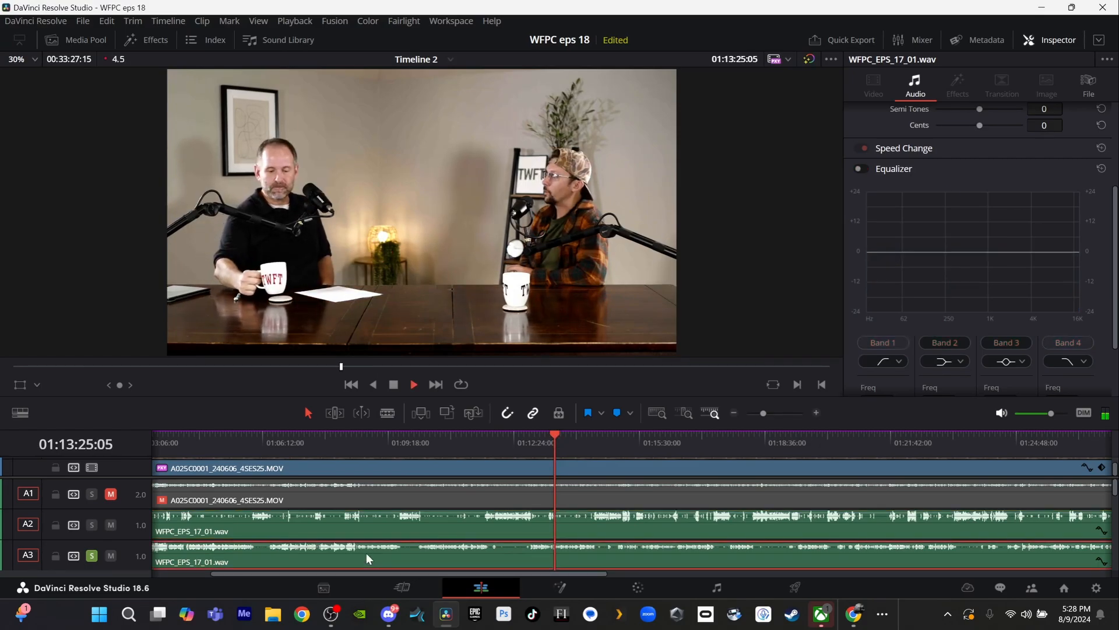
- Turn on the A3 clip's Equalizer, boost Band 3 by about 2 dB near 4 kHz, and enable Bands 4 and 1
left_click(857, 169)
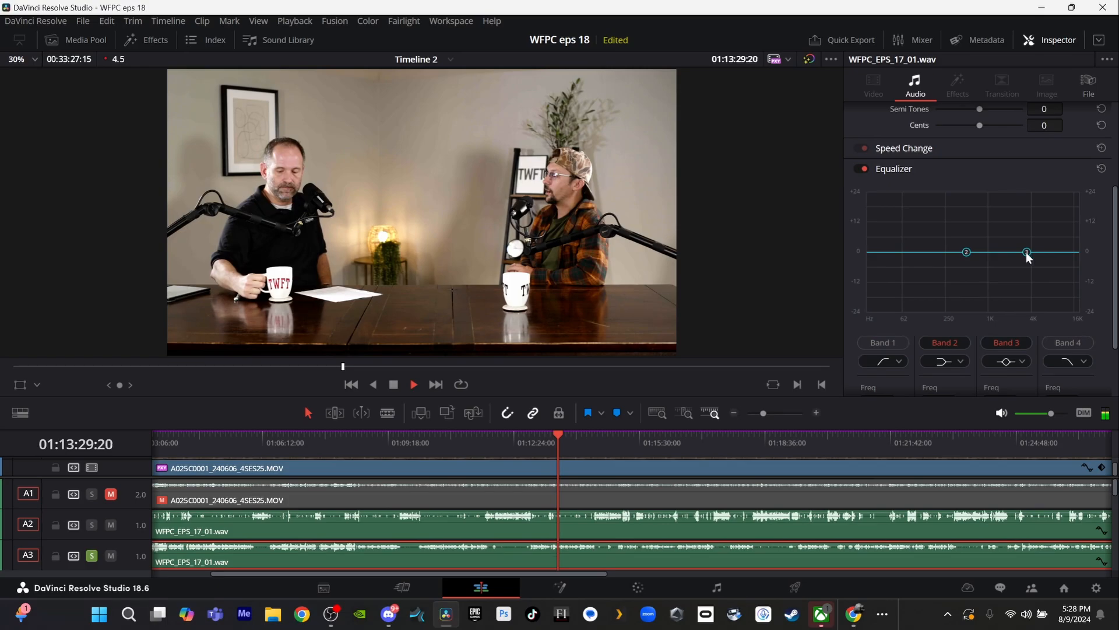
left_click_drag(1027, 253, 1034, 247)
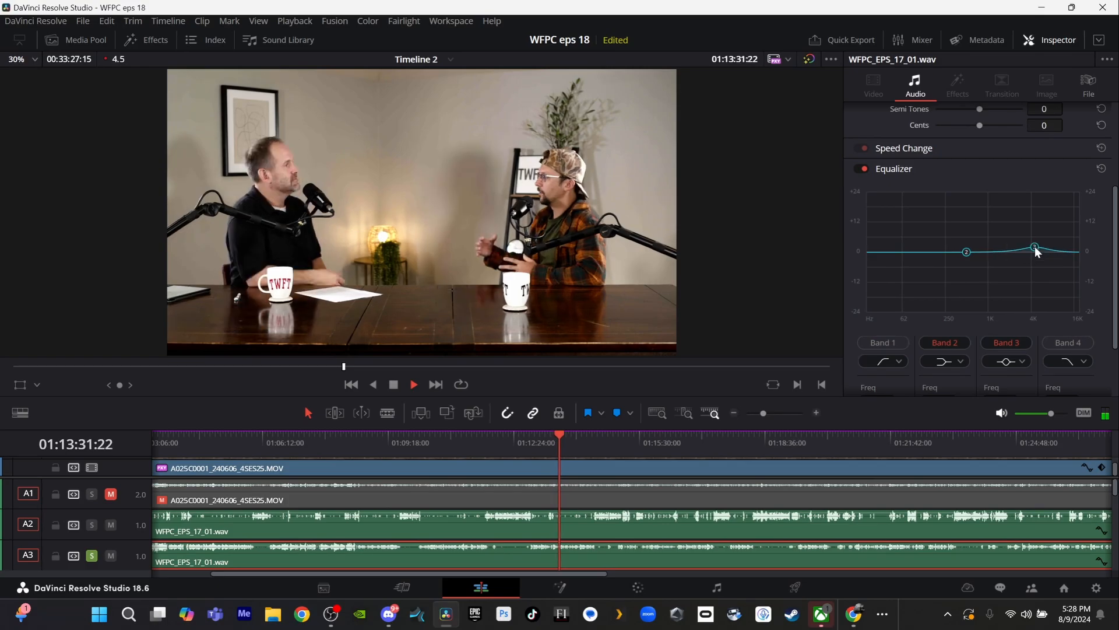
left_click(1060, 340)
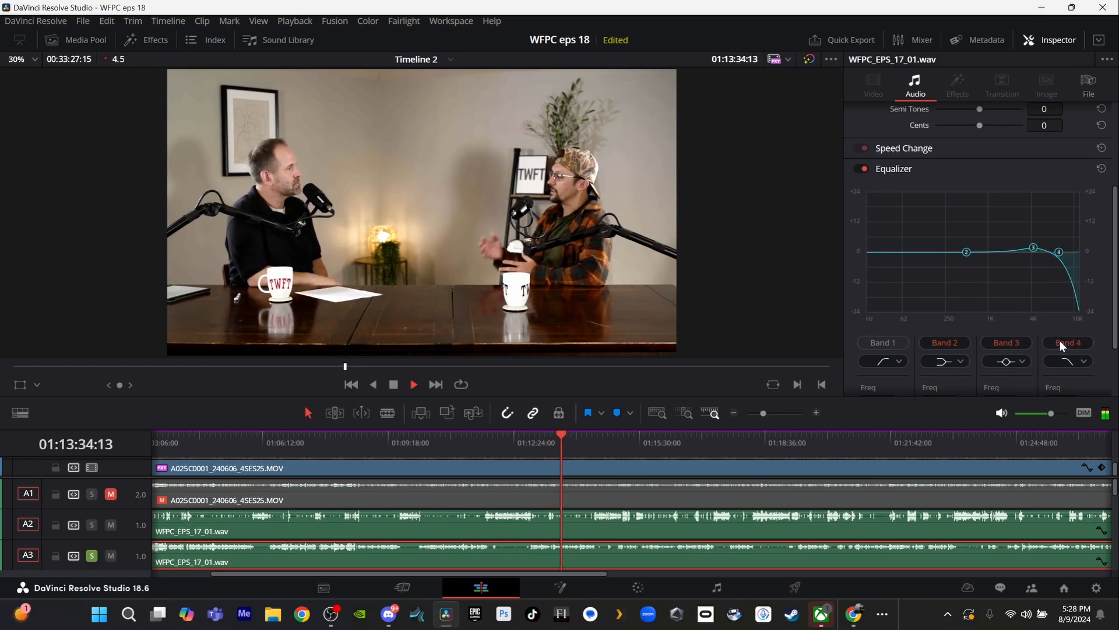
left_click(874, 342)
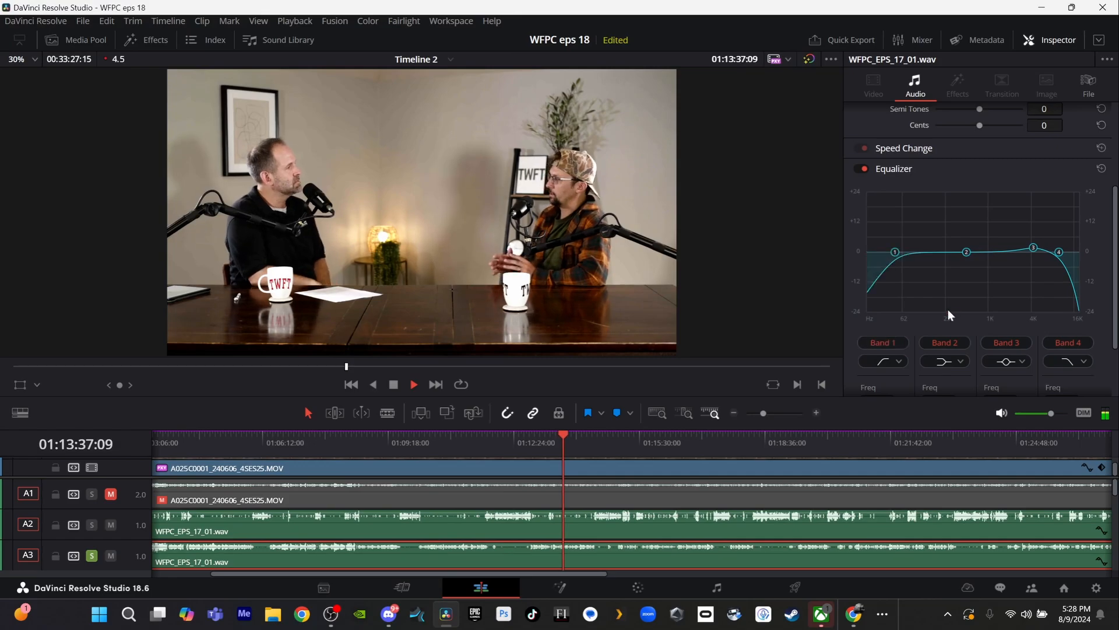
key("space")
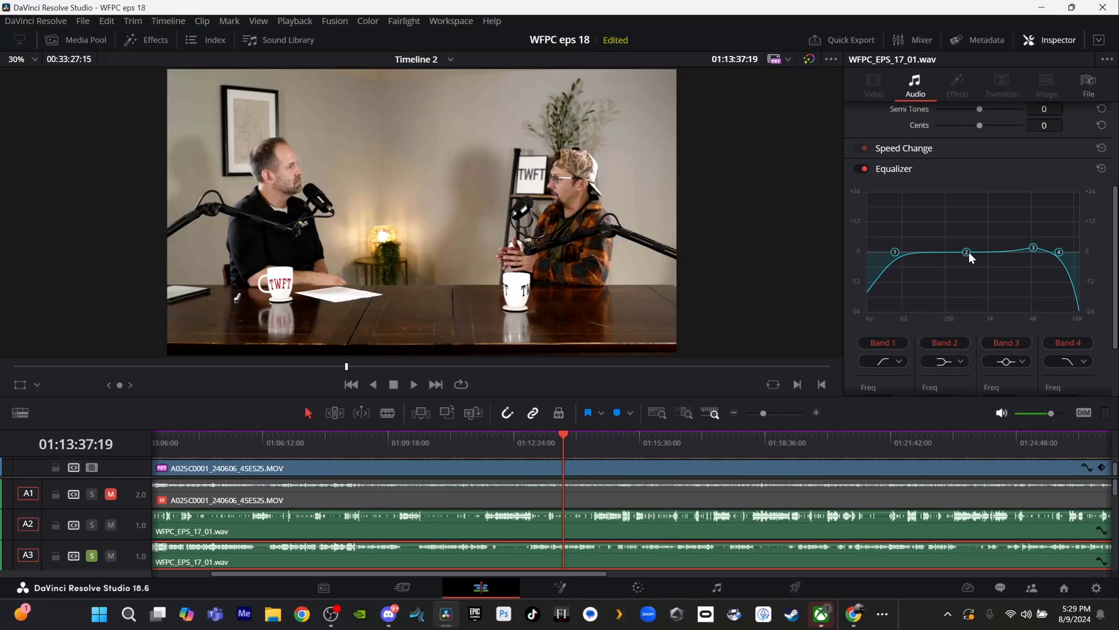
- Change Band 2 to a bell shape boosted about 4 dB near 125 Hz, keeping Band 3 slightly boosted near 4 kHz
left_click_drag(968, 254, 946, 247)
left_click_drag(1034, 247, 989, 244)
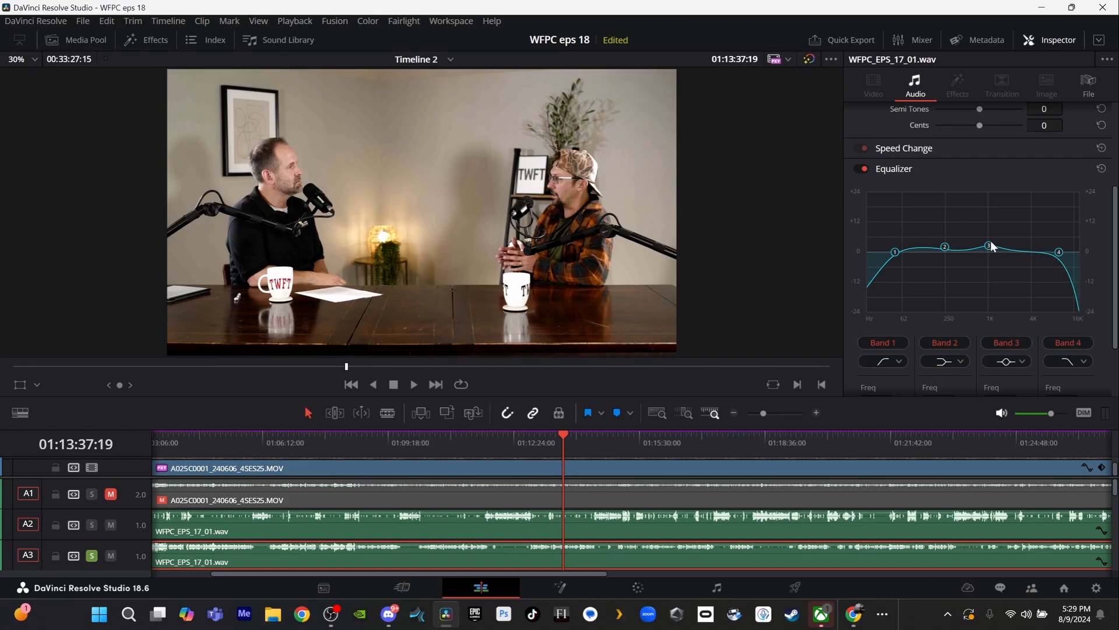
left_click_drag(990, 246, 1033, 249)
left_click(949, 361)
left_click(945, 402)
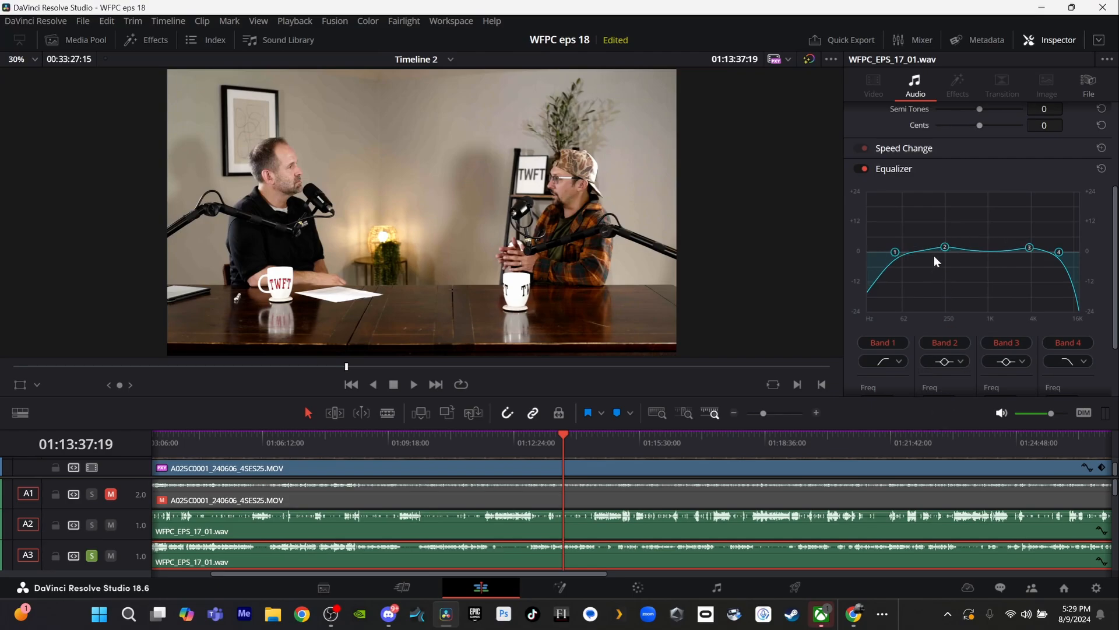
left_click_drag(946, 251, 927, 240)
key("space")
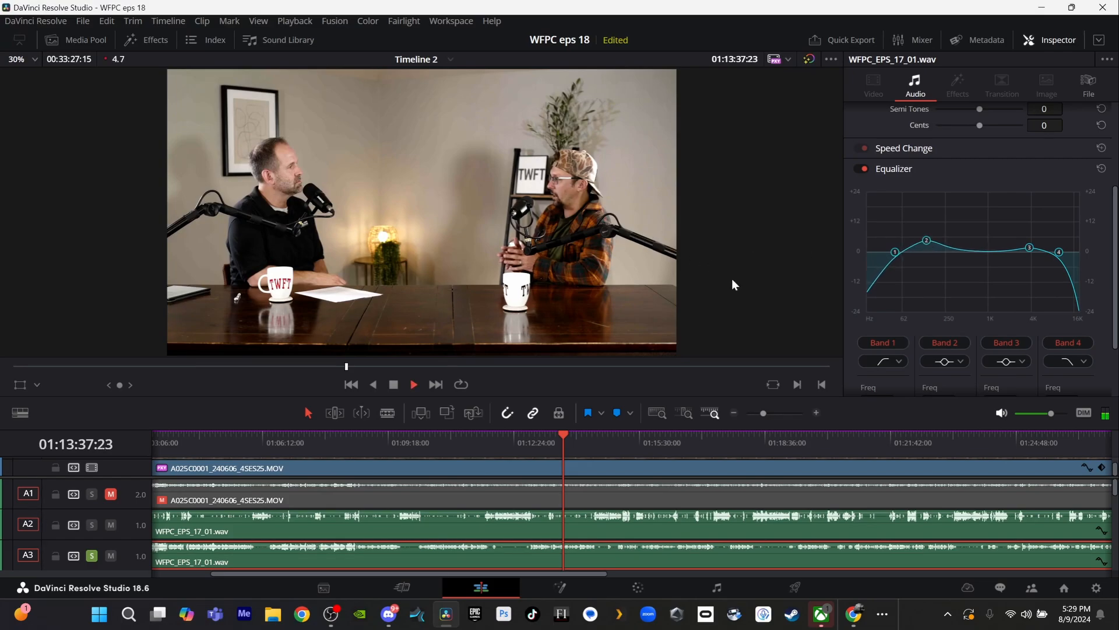
- Raise Band 2 to about +10 dB below 250 Hz and compare the playback with the Equalizer off and on
left_click_drag(929, 243, 937, 227)
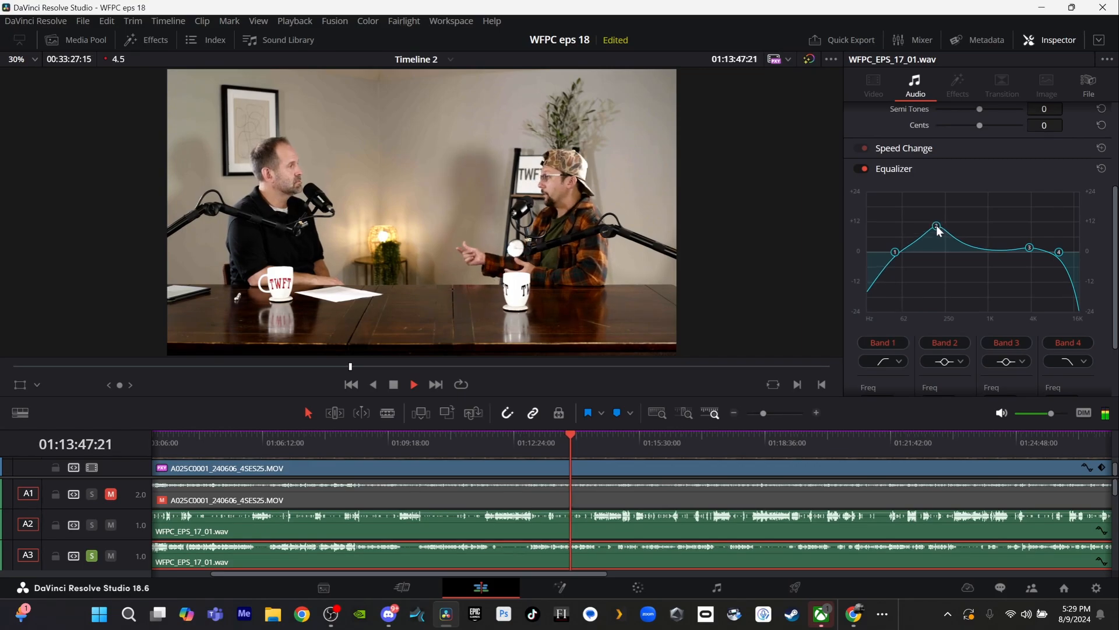
left_click(863, 170)
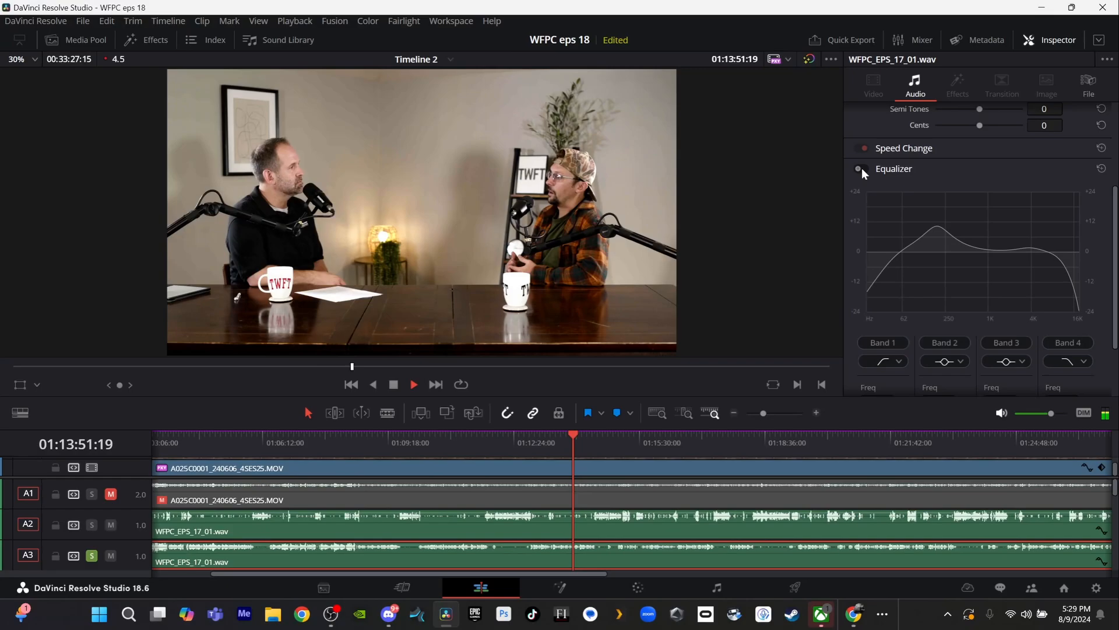
left_click(862, 169)
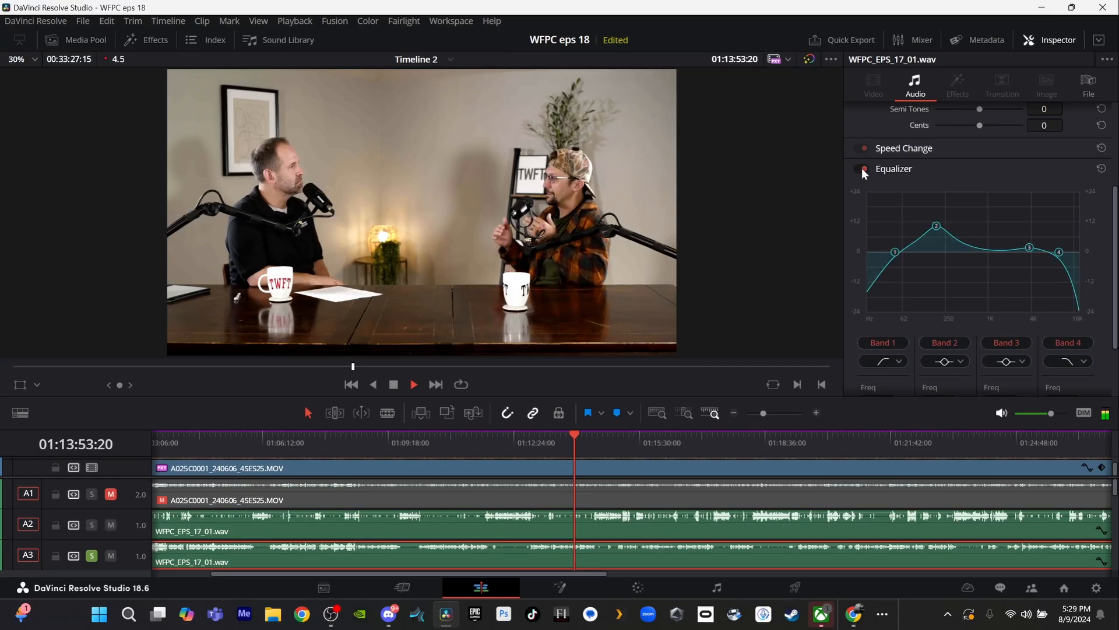
key("space")
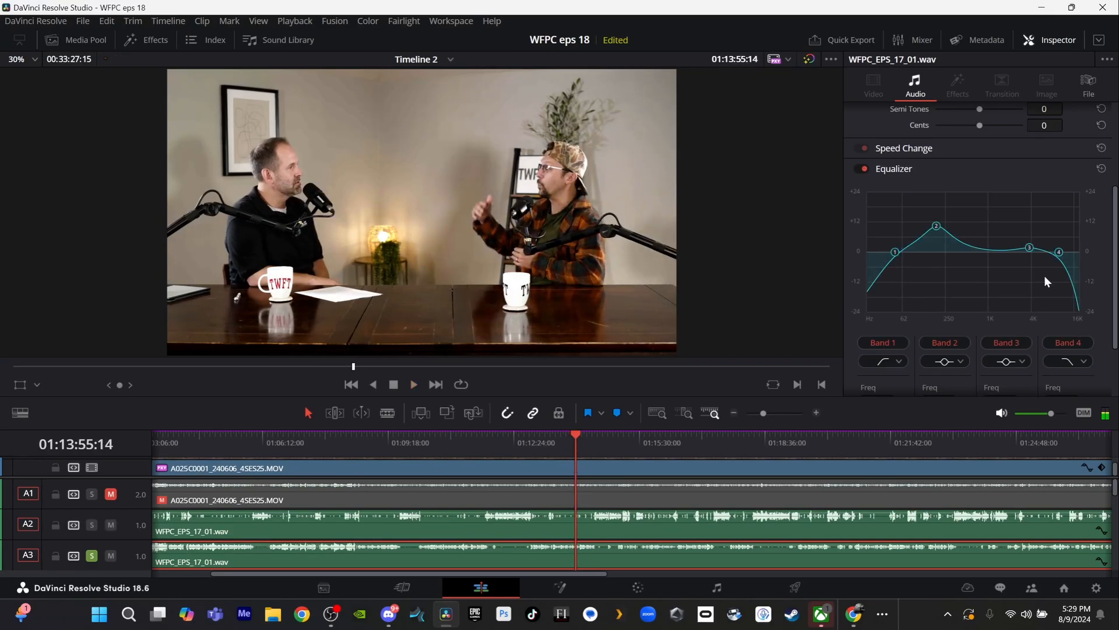
- Lower the Band 2 boost to about +7 dB and compare the playback again with the Equalizer bypassed and enabled
left_click_drag(938, 228, 939, 240)
key("space")
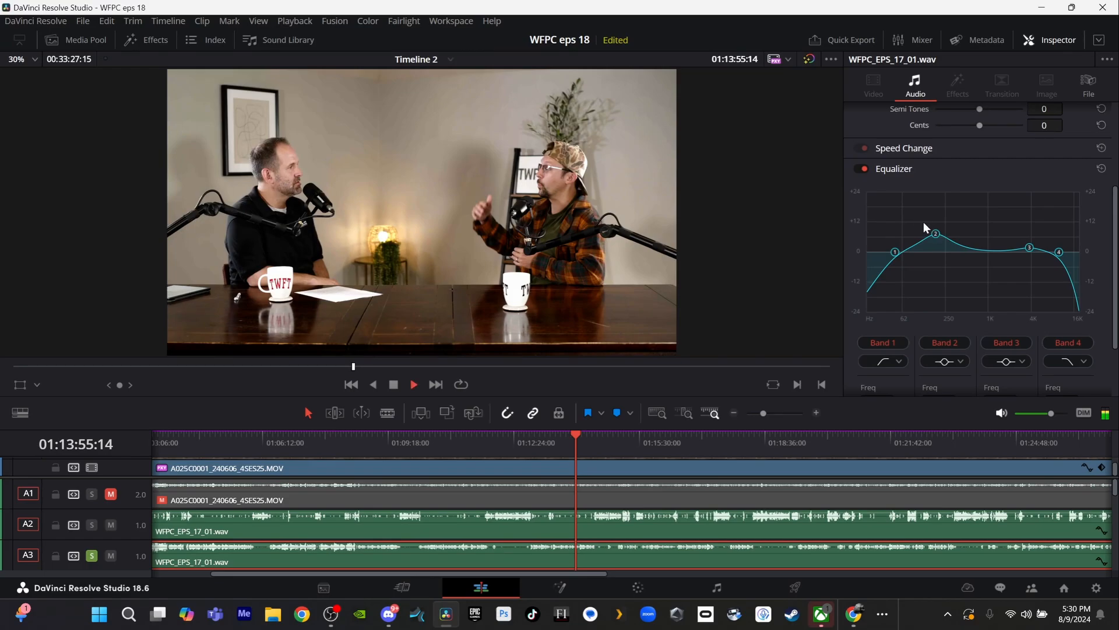
left_click(865, 169)
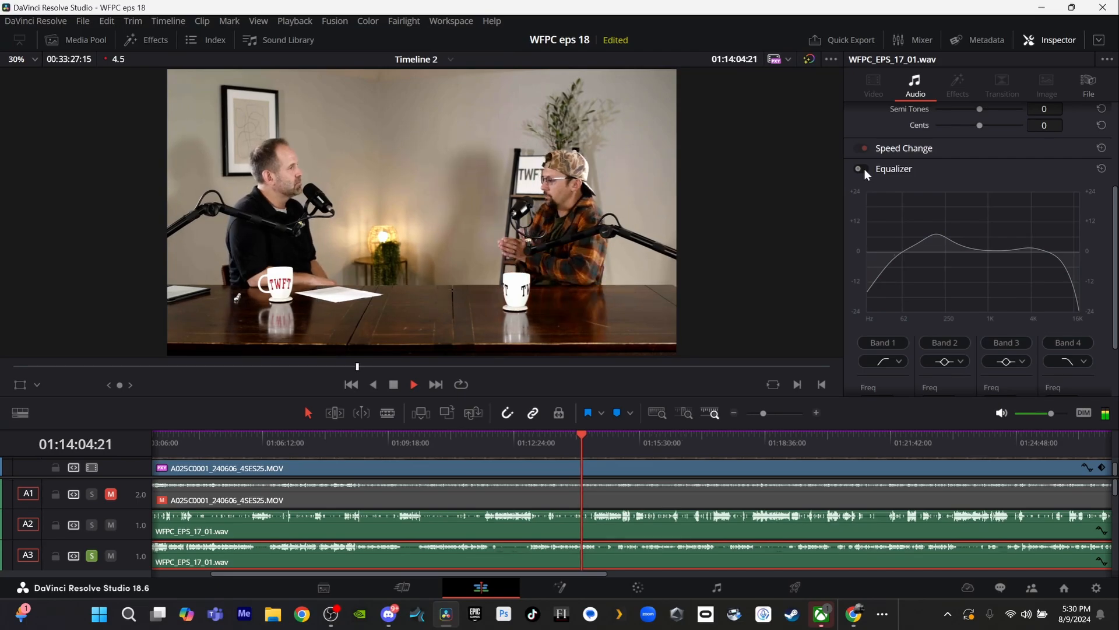
left_click(864, 169)
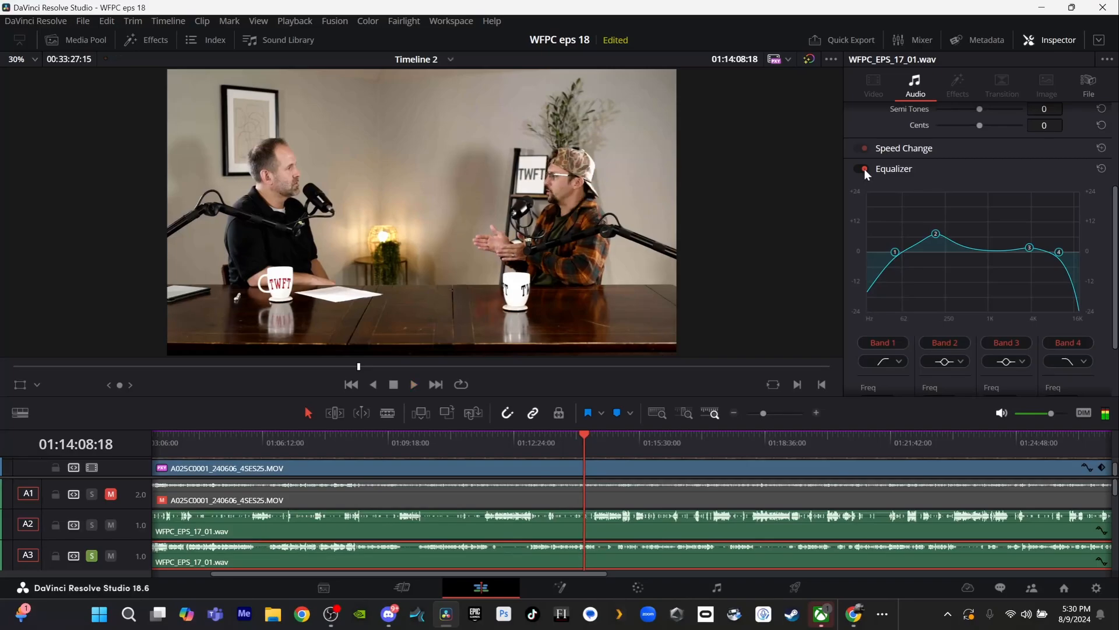
key("space")
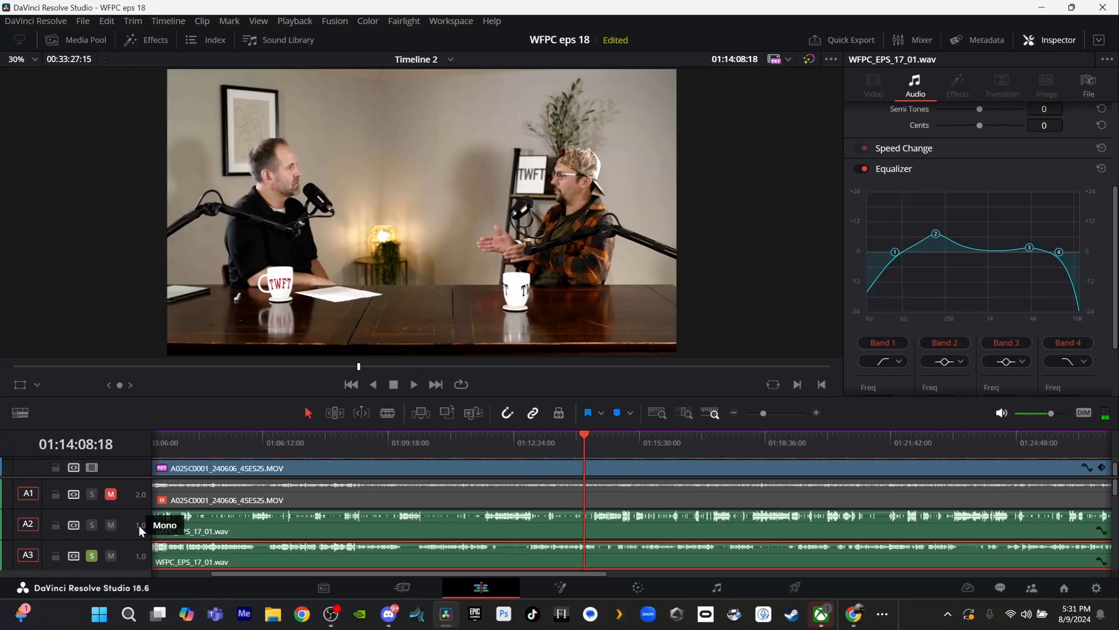
- Turn off solo on track A3, listen briefly to the full mix, and enlarge the timeline area
left_click(93, 555)
key("space")
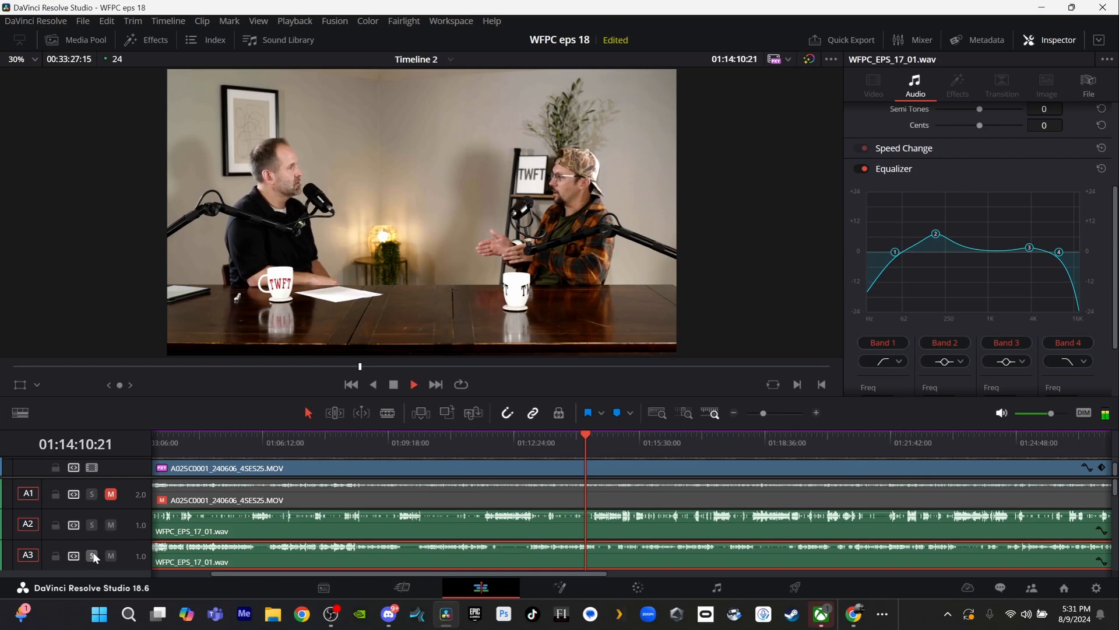
key("space")
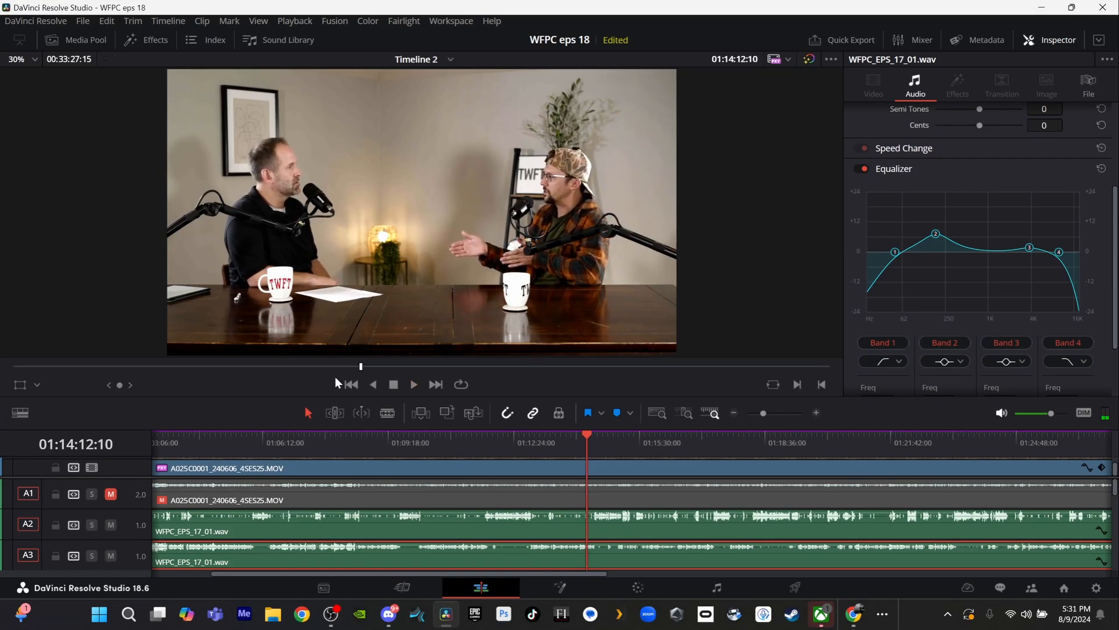
left_click_drag(324, 395, 323, 315)
- Open the assets bin in the media pool and preview a few seconds of first access sponsor title sponsor.mp4
left_click(74, 34)
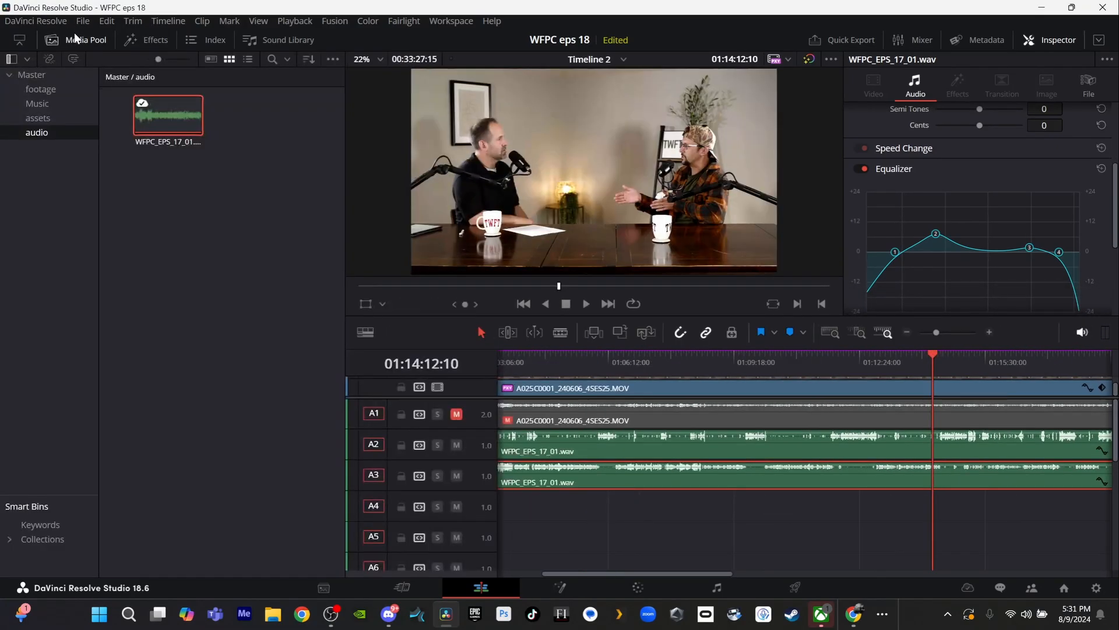
left_click(36, 75)
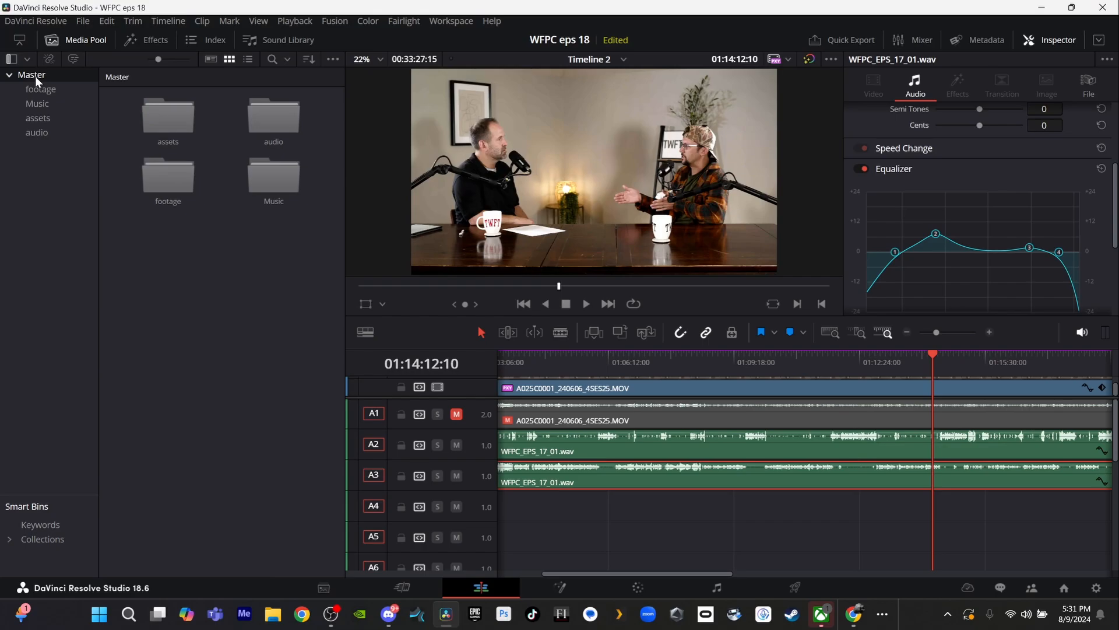
left_click(165, 130)
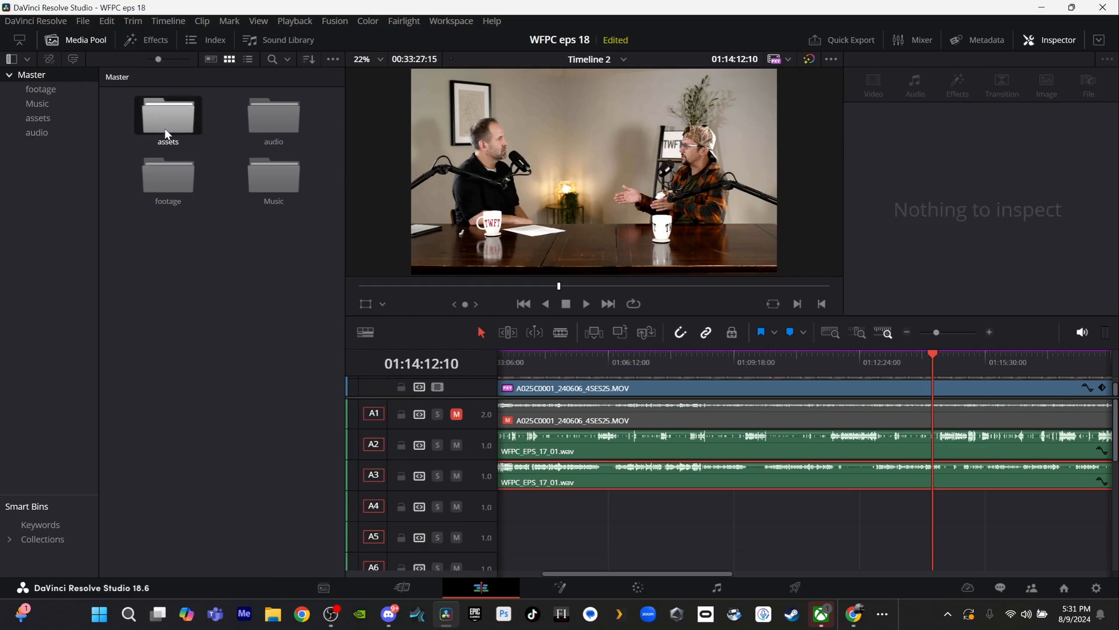
double_click(165, 132)
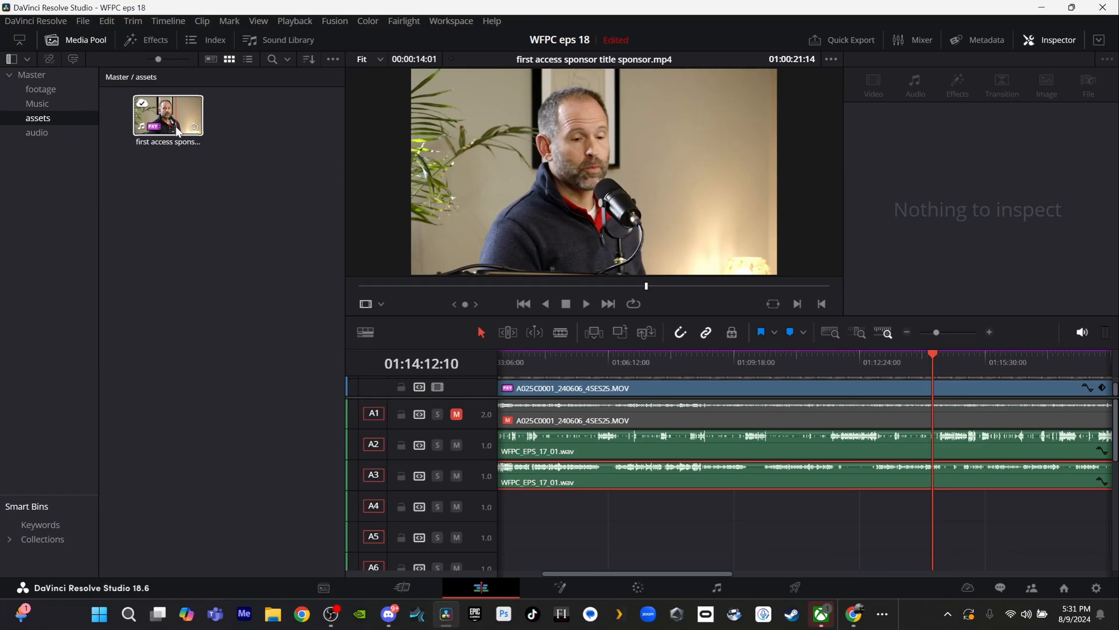
left_click(176, 125)
key("space")
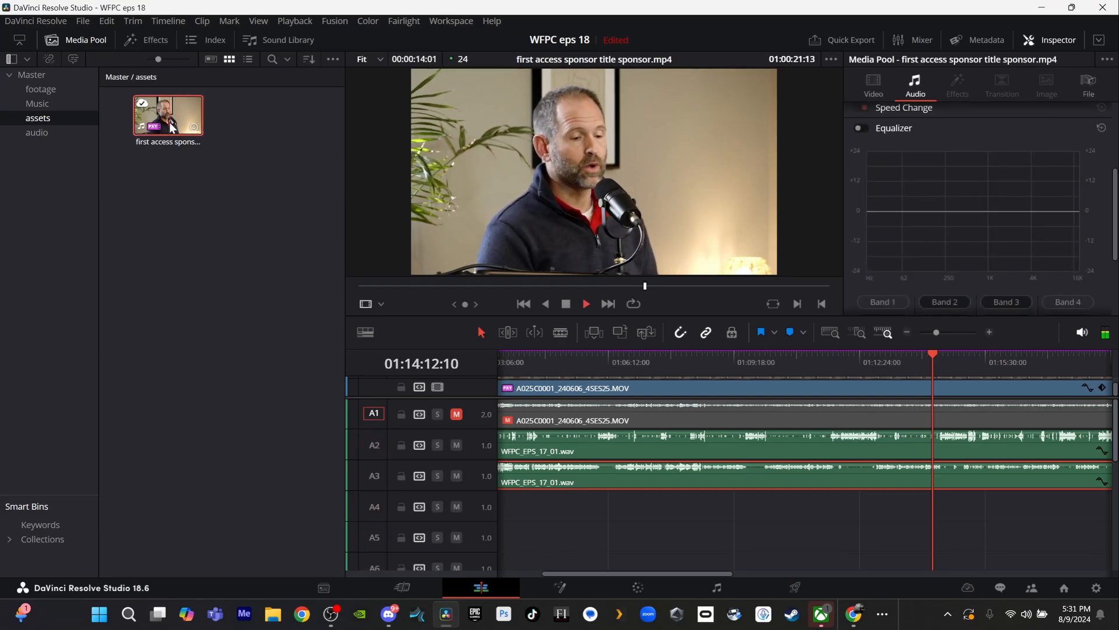
key("space")
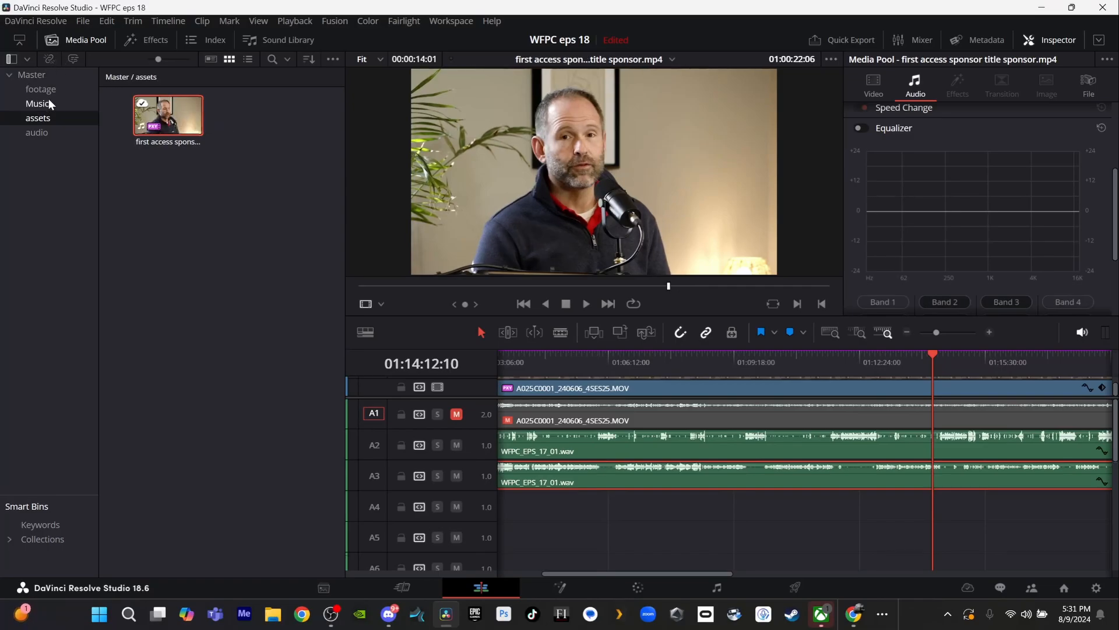
- Create a bin named zoom in the Master bin and open it
left_click(32, 76)
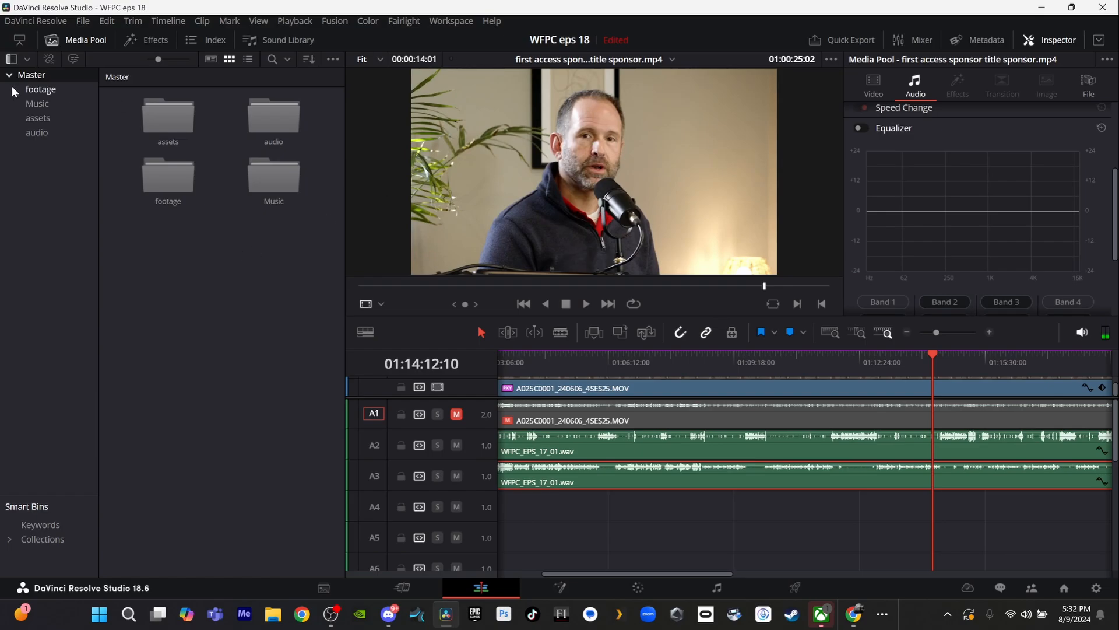
right_click(210, 309)
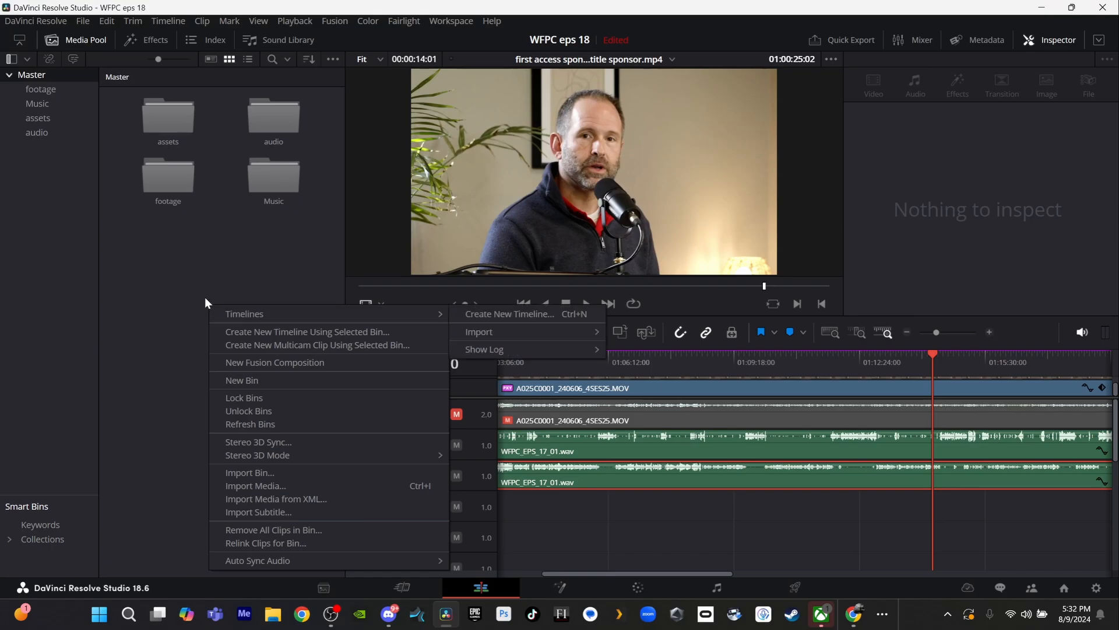
left_click(291, 382)
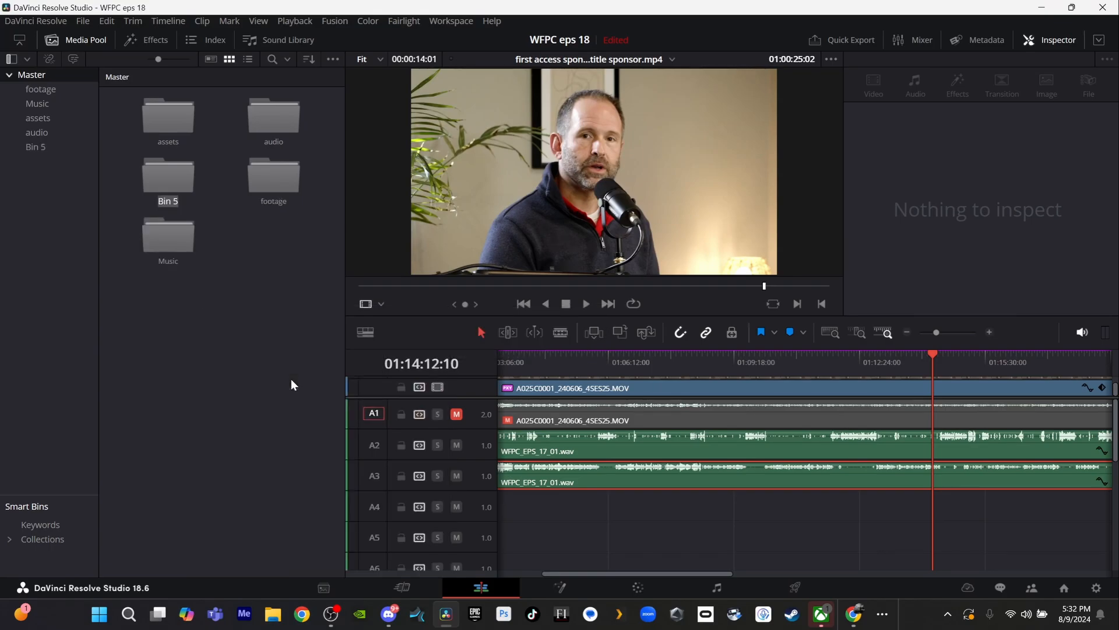
type("zoom")
key("Return")
double_click(163, 180)
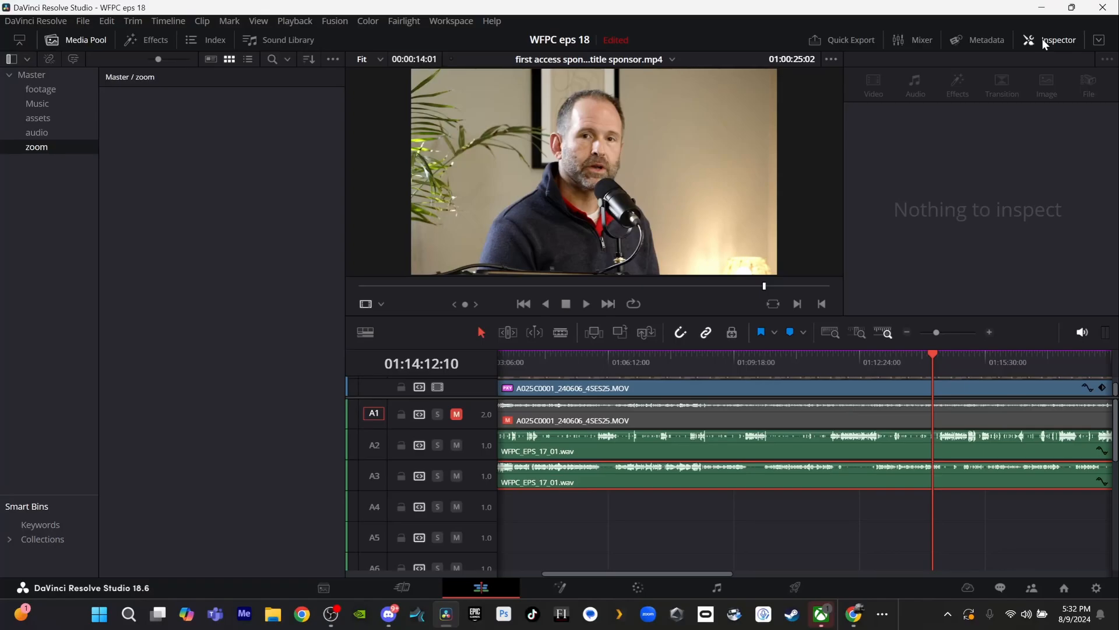
- Show the effects library, make more room above video track V1, and move the playhead to about 01:10:29:20
left_click(146, 41)
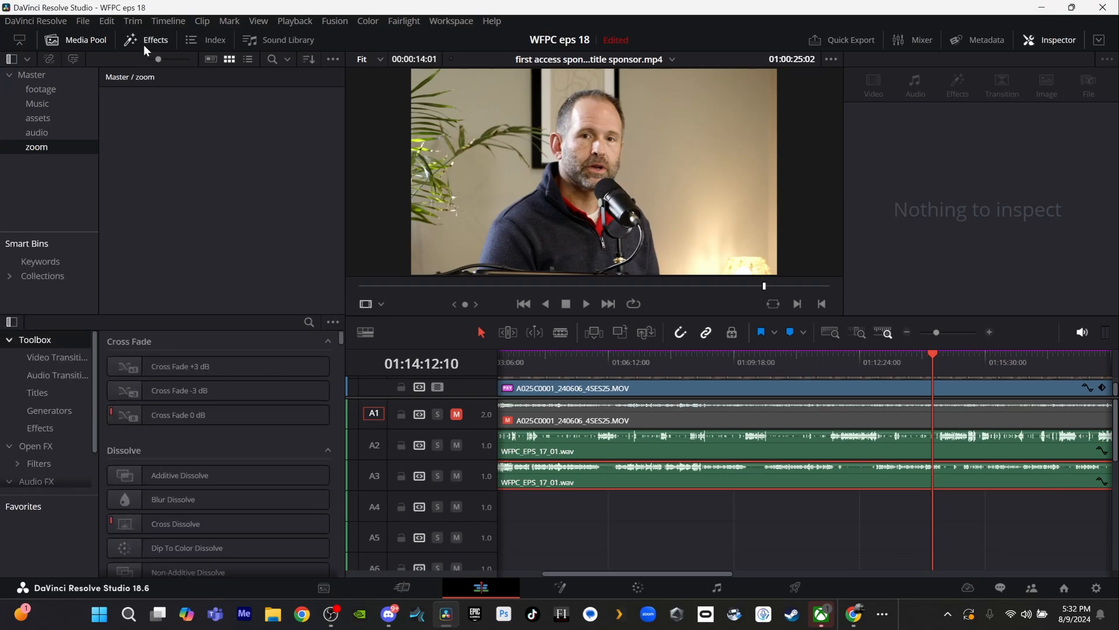
scroll(725, 471, "down", 2)
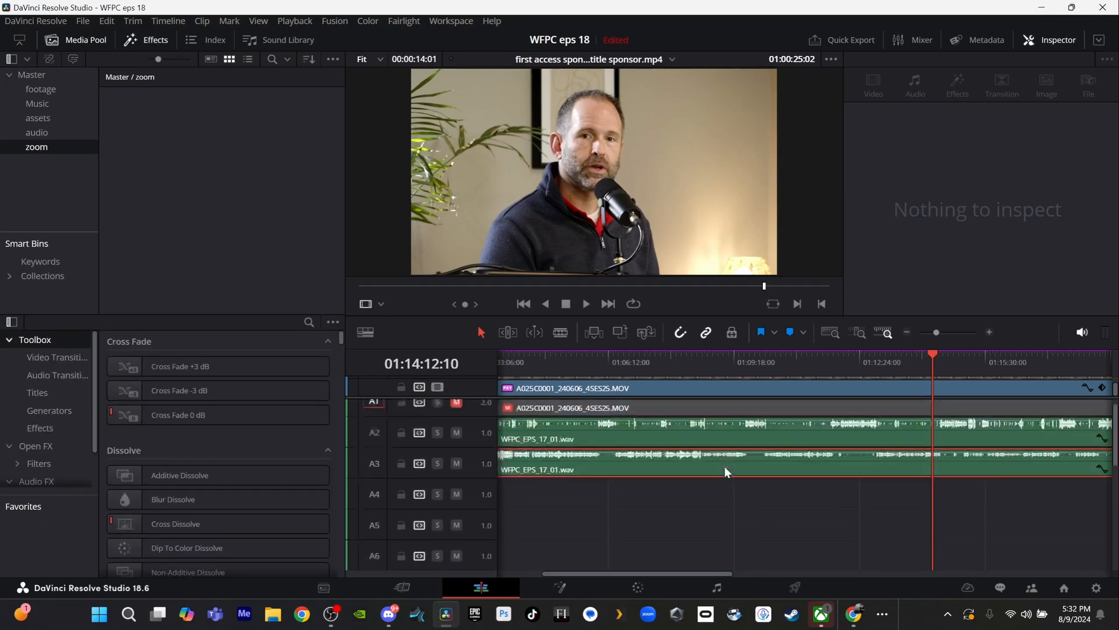
scroll(725, 471, "up", 2)
left_click_drag(453, 397, 439, 514)
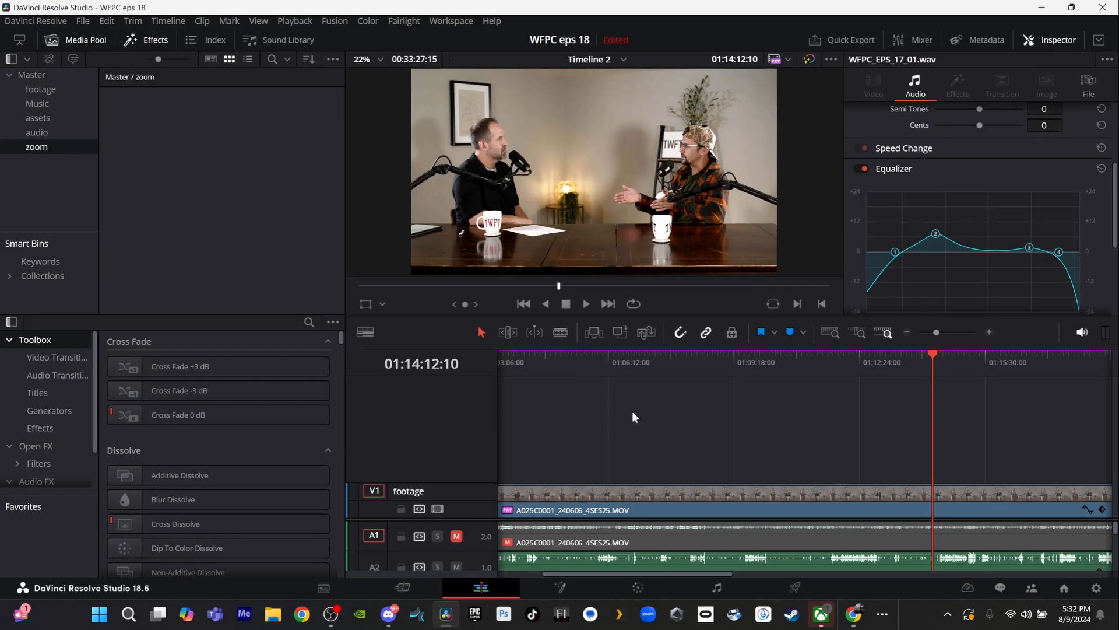
left_click_drag(634, 366, 782, 371)
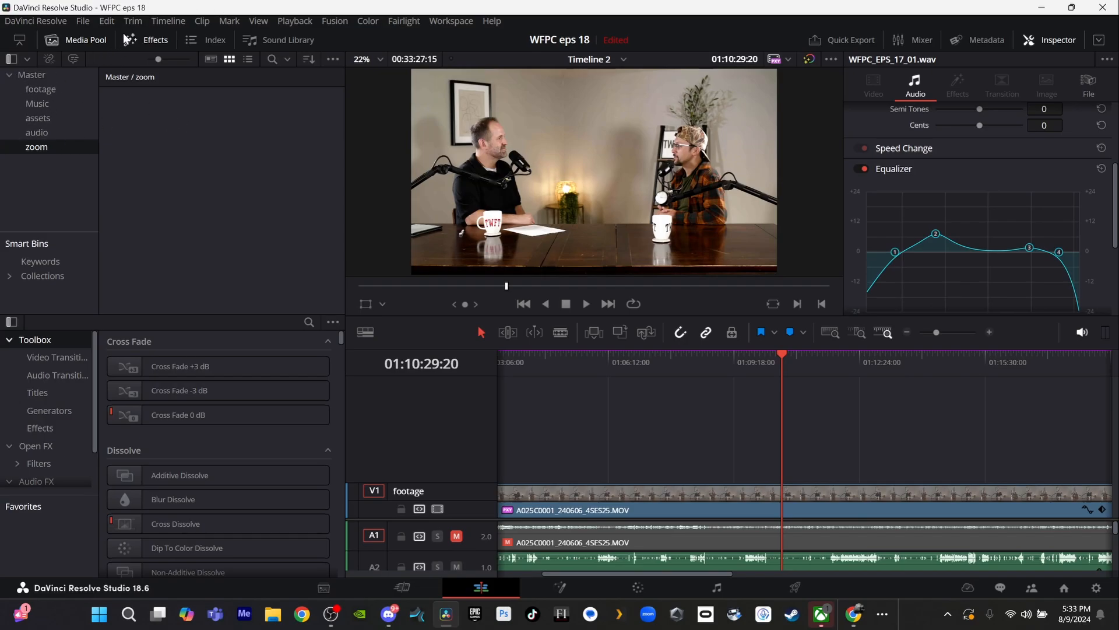
- Find the Adjustment Clip effect by searching for "adju" and place it on a new video track V2 near 01:10:00
left_click(309, 323)
type("a")
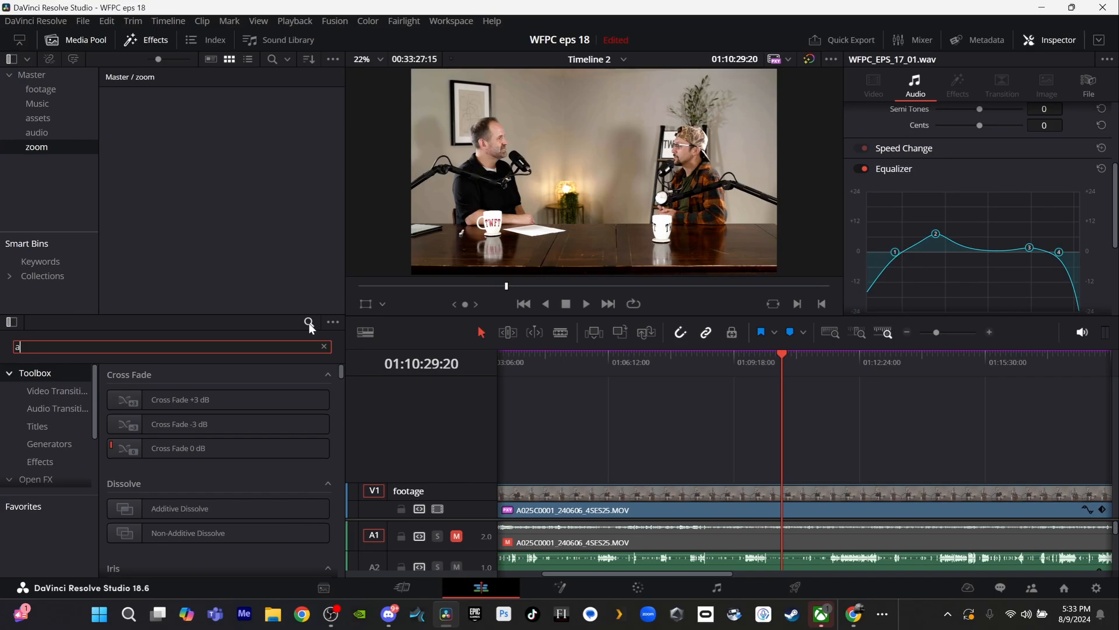
type("dju")
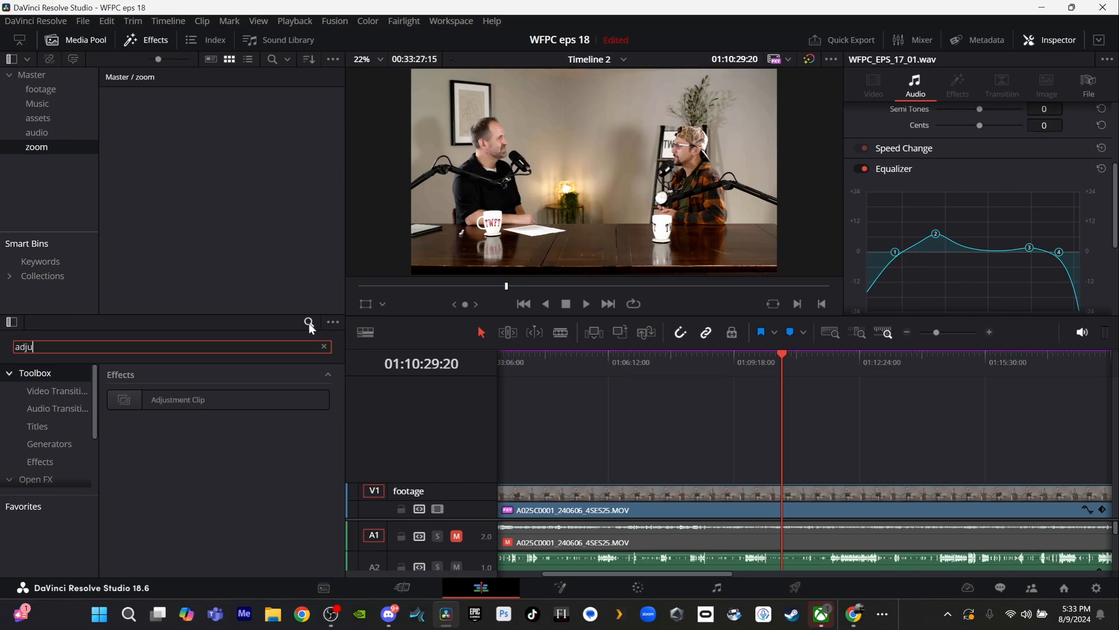
left_click_drag(212, 392, 765, 452)
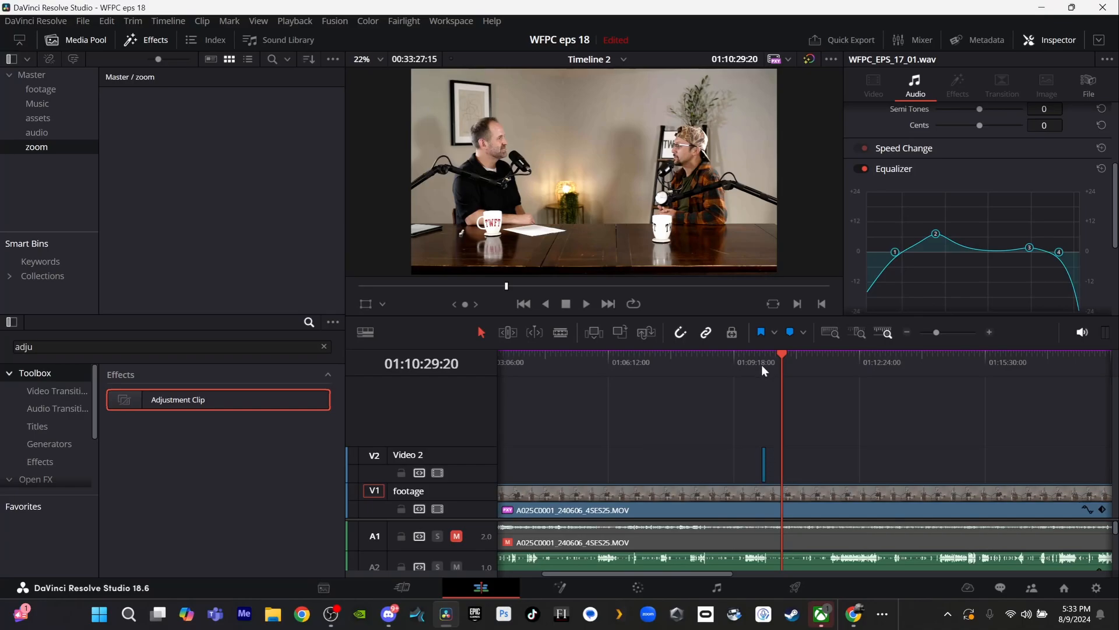
- Extend the end of the adjustment clip on V2 to about 01:11:08
key("ctrl+equal")
key("ctrl+equal")
key("ctrl+equal")
key("ctrl+equal")
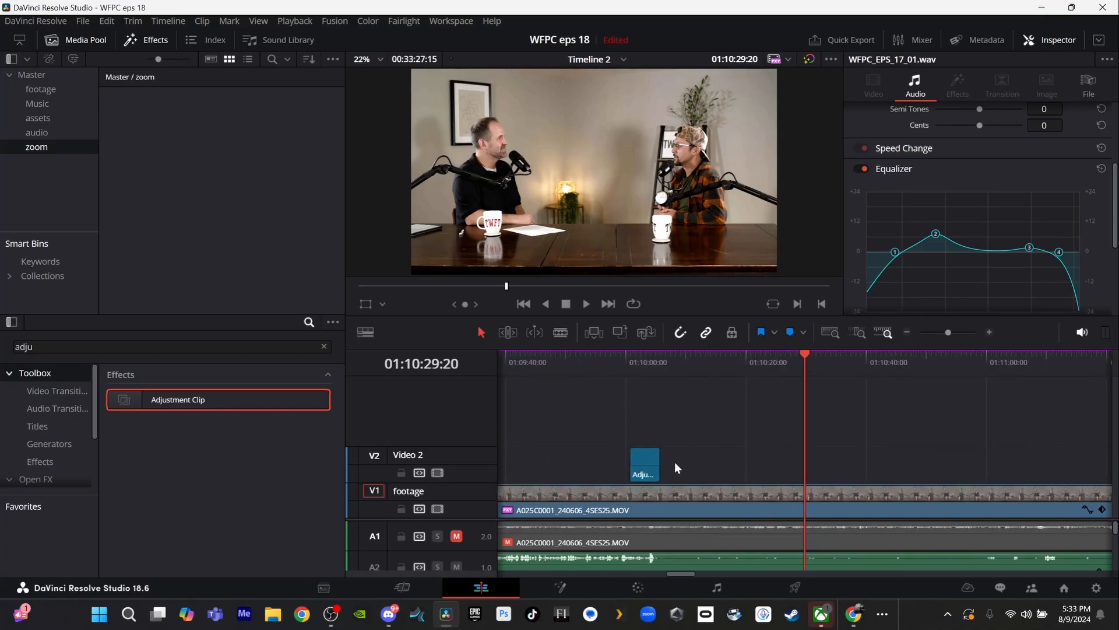
left_click_drag(657, 464, 1035, 482)
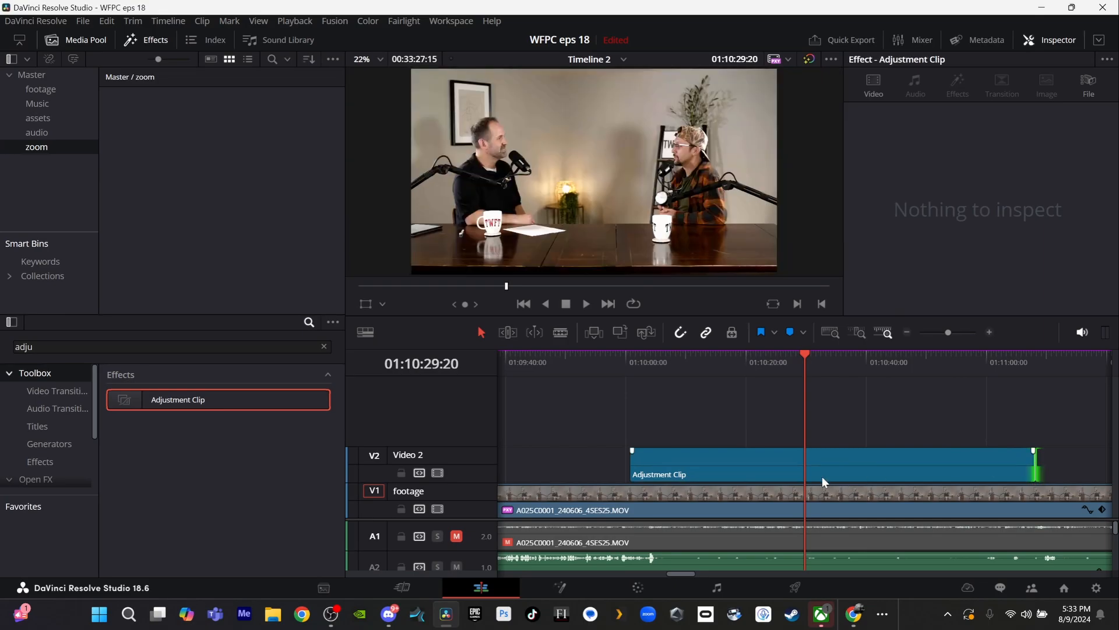
key("ctrl+minus")
key("ctrl+minus")
key("ctrl+minus")
key("ctrl+minus")
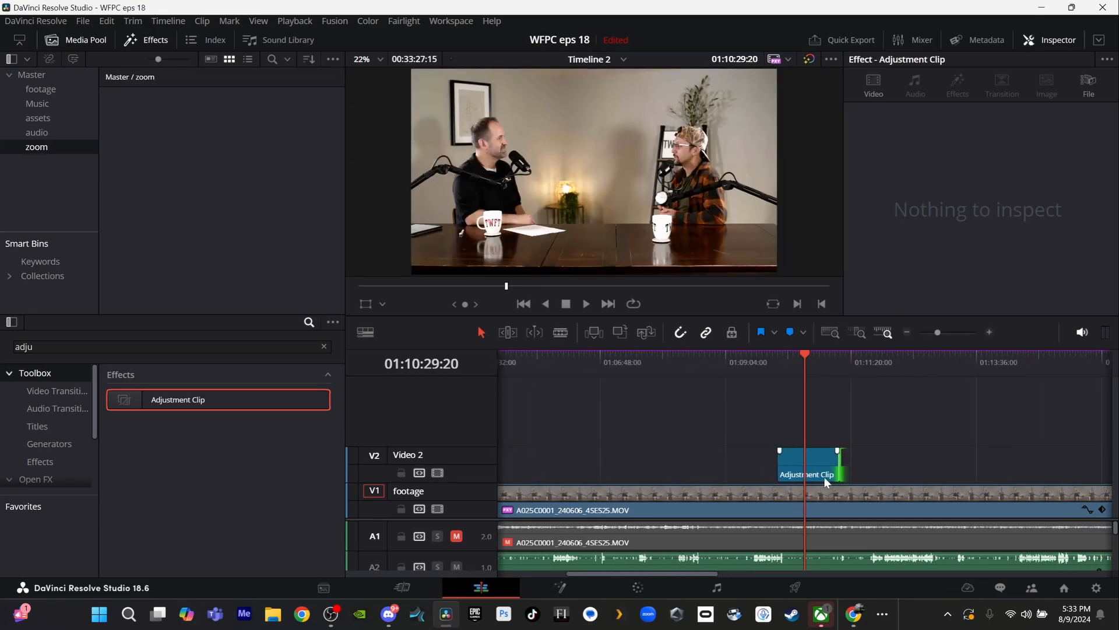
key("ctrl+equal")
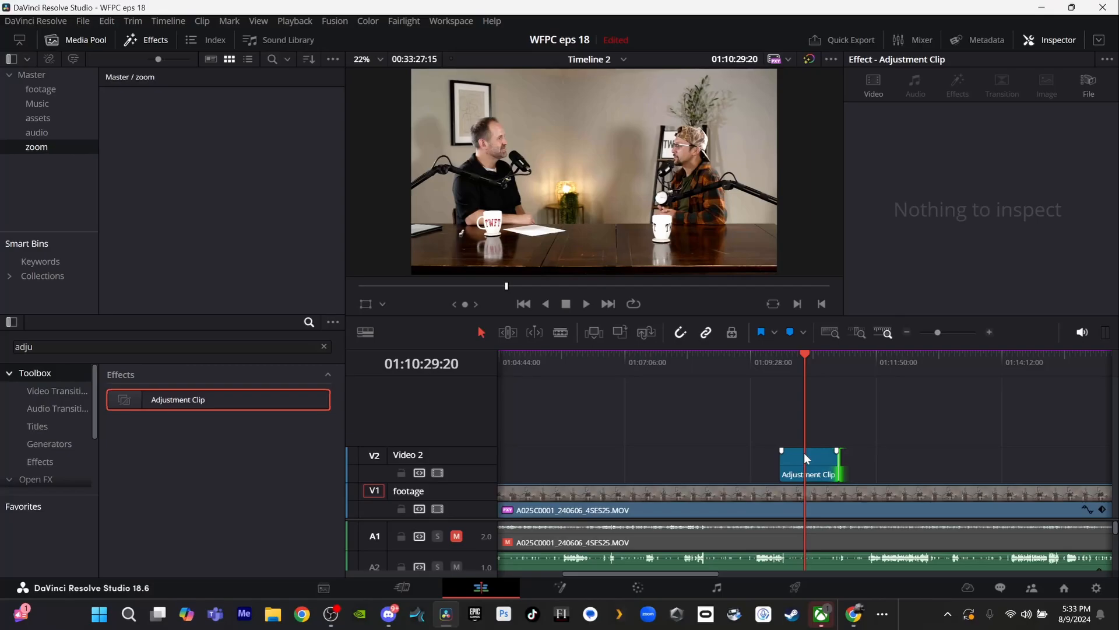
- Play the footage from the start of the adjustment clip at 01:10:00:18 and stop at about 01:10:08:09
left_click(763, 355)
left_click(770, 358)
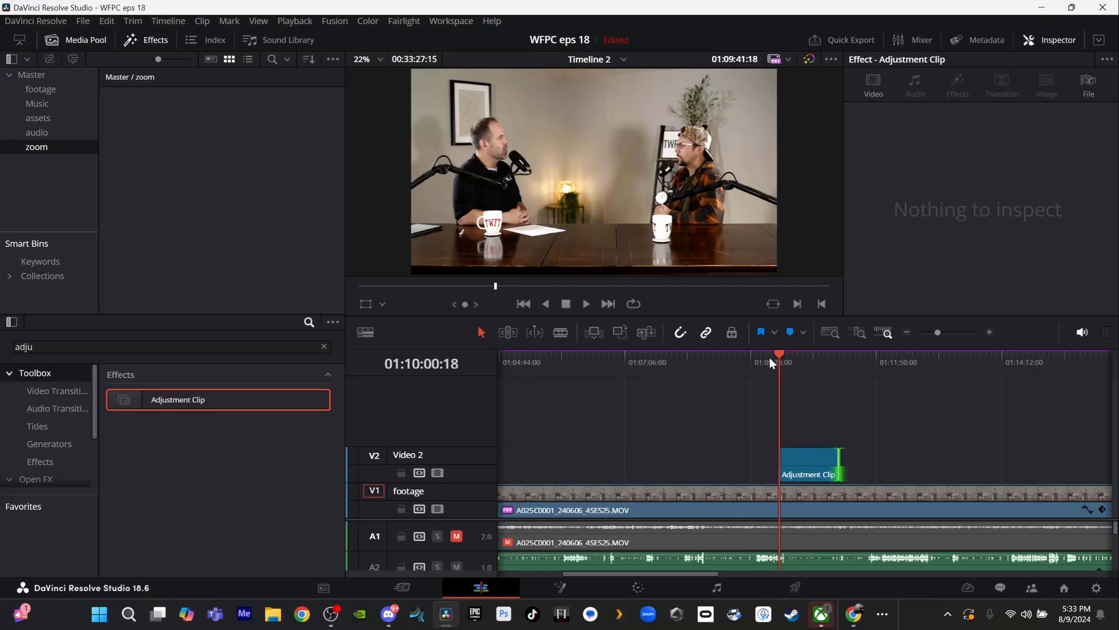
key("space")
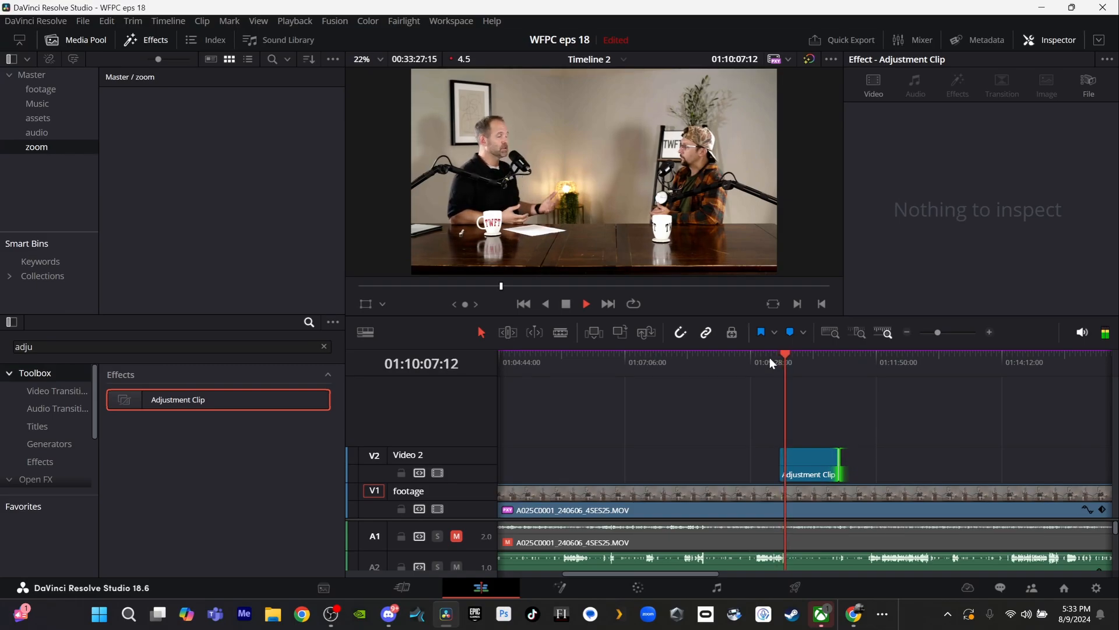
key("space")
- Frame the host in close-up by setting the adjustment clip's zoom to 2.150 and its position to X 1376, Y -345
left_click(814, 474)
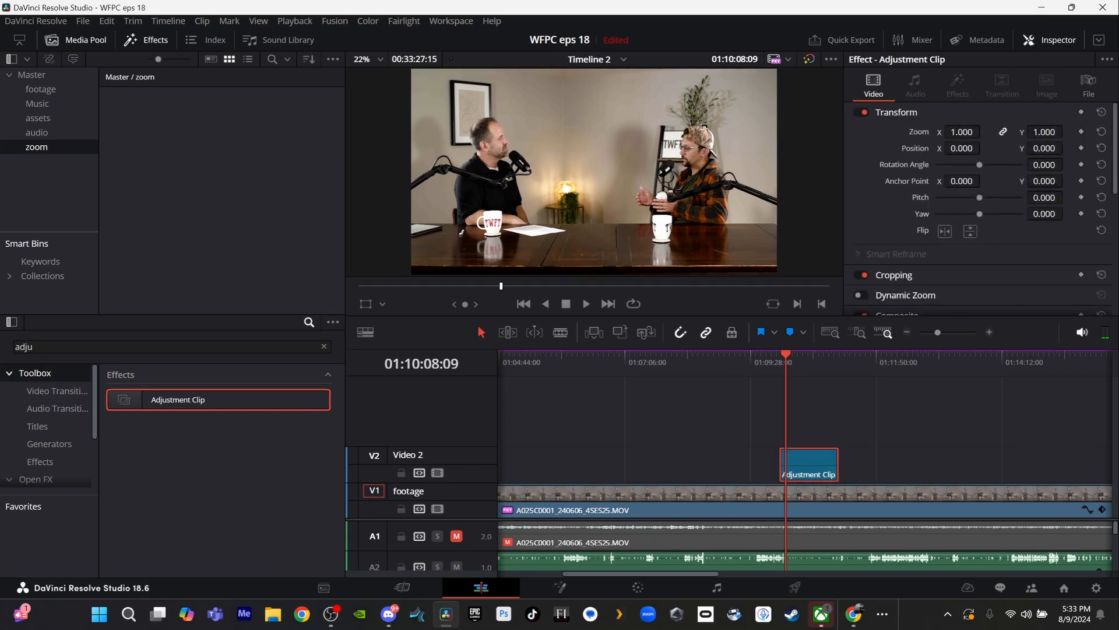
left_click_drag(956, 132, 1058, 132)
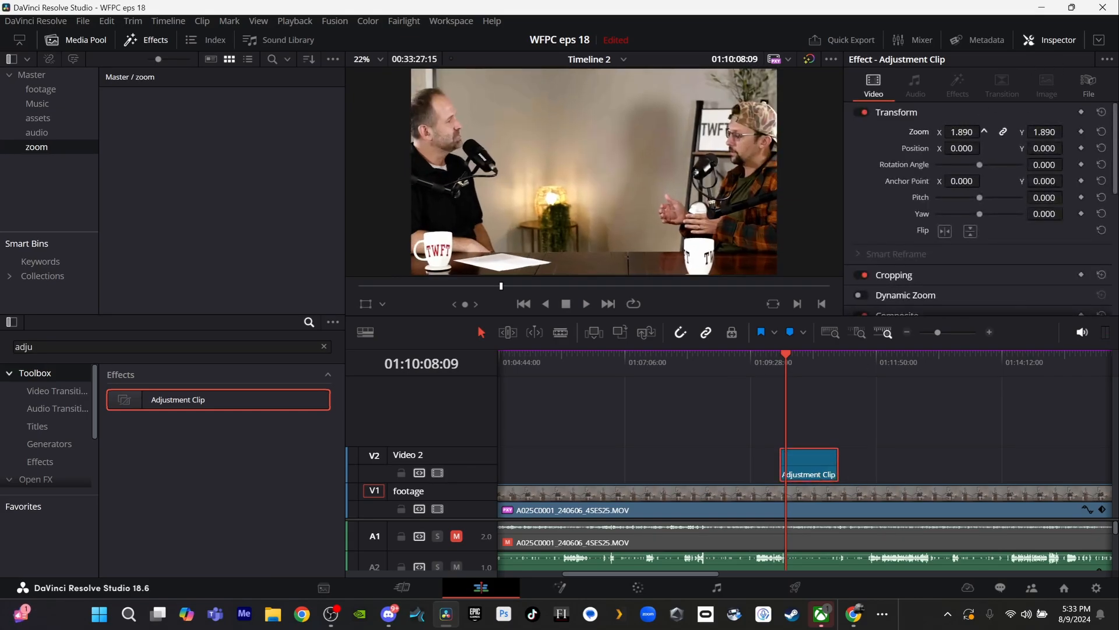
left_click_drag(962, 148, 990, 149)
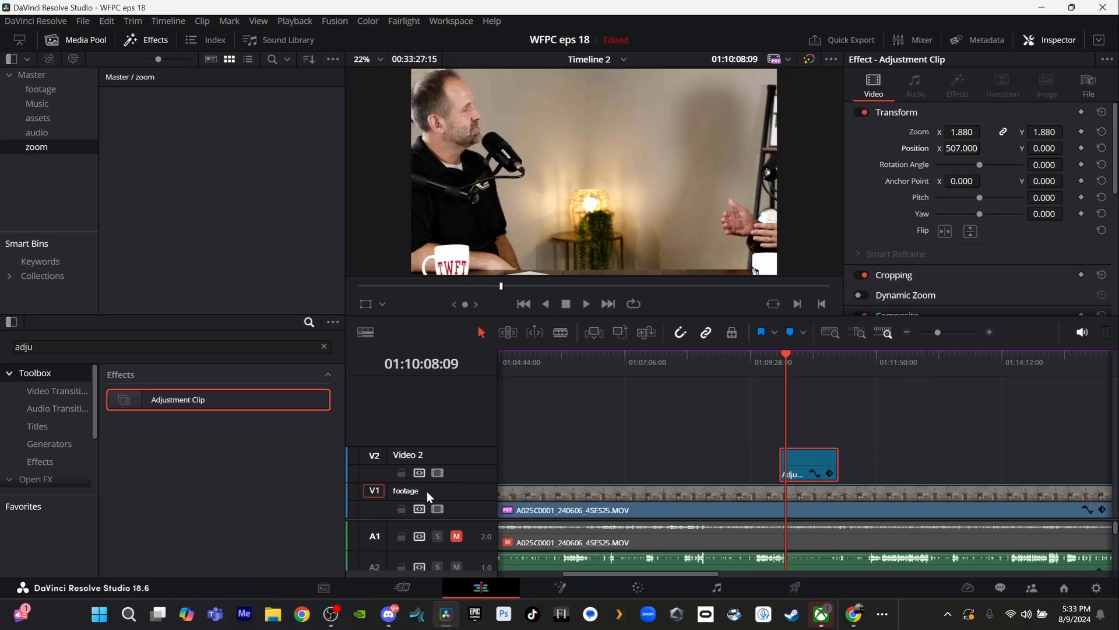
type("wide")
key("Return")
left_click_drag(960, 151, 1066, 148)
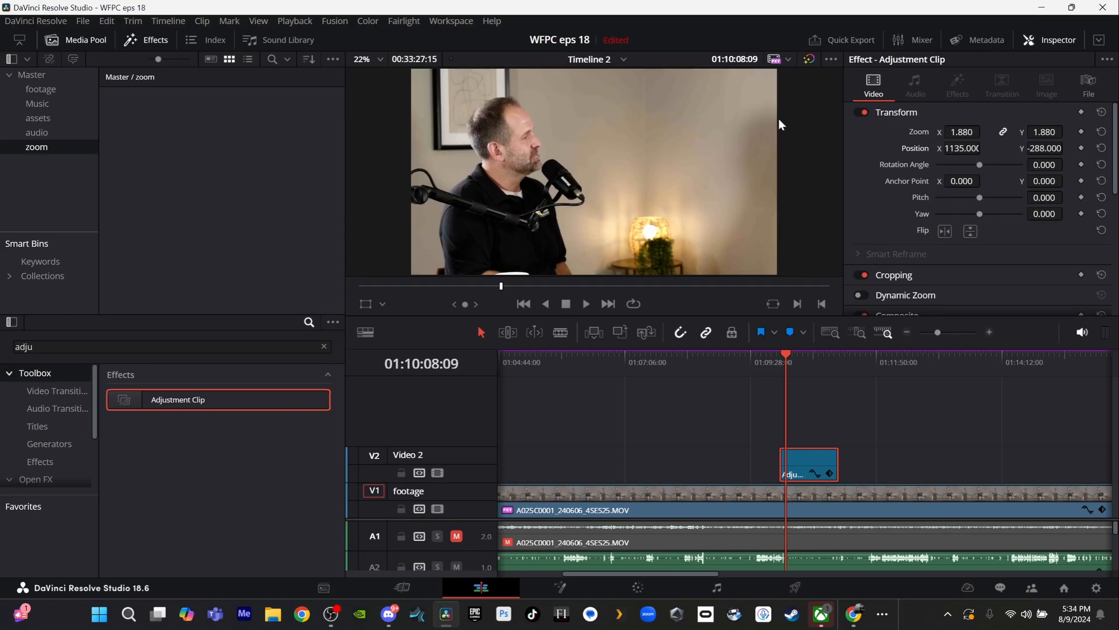
left_click_drag(958, 145, 1035, 147)
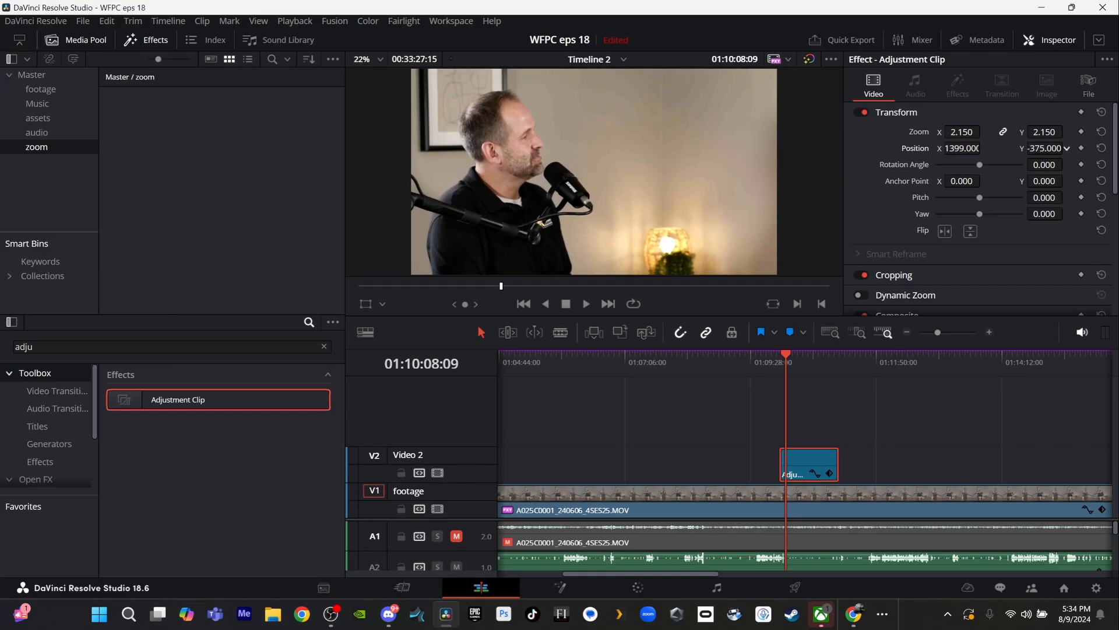
left_click_drag(1067, 148, 1066, 147)
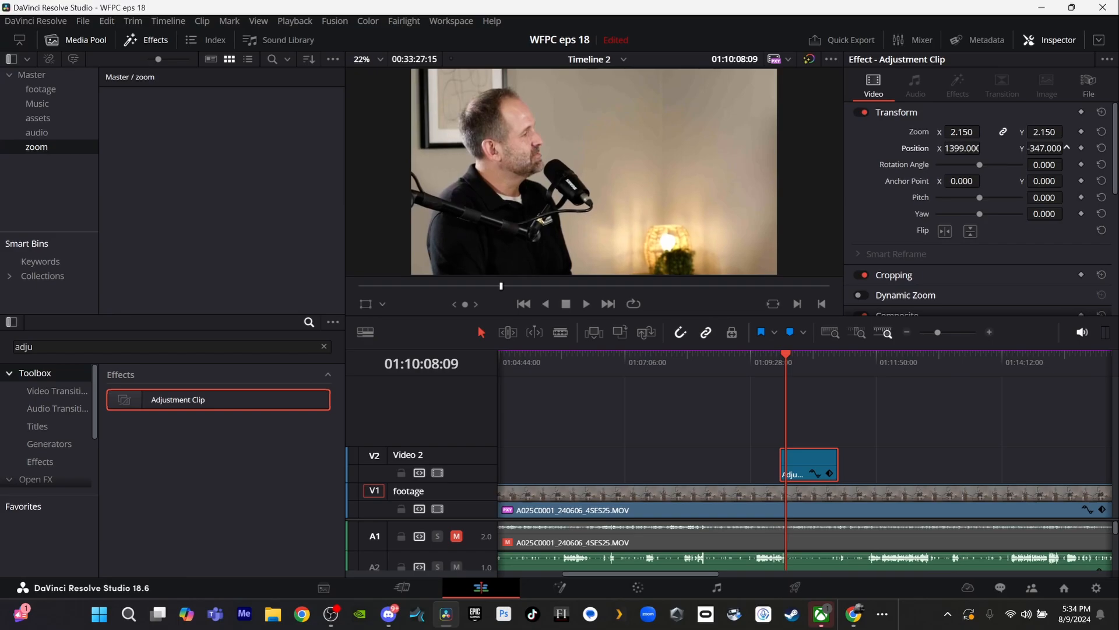
left_click_drag(984, 148, 962, 147)
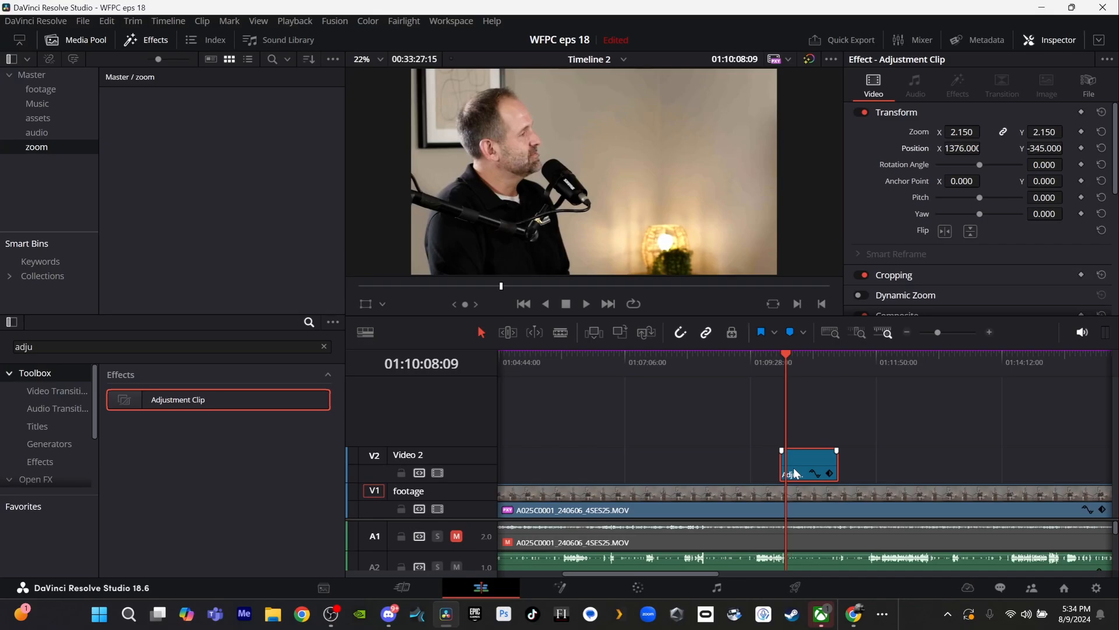
- Save the adjustment clip into the zoom bin and rename the saved clip with the host's first name
left_click_drag(793, 468, 181, 150)
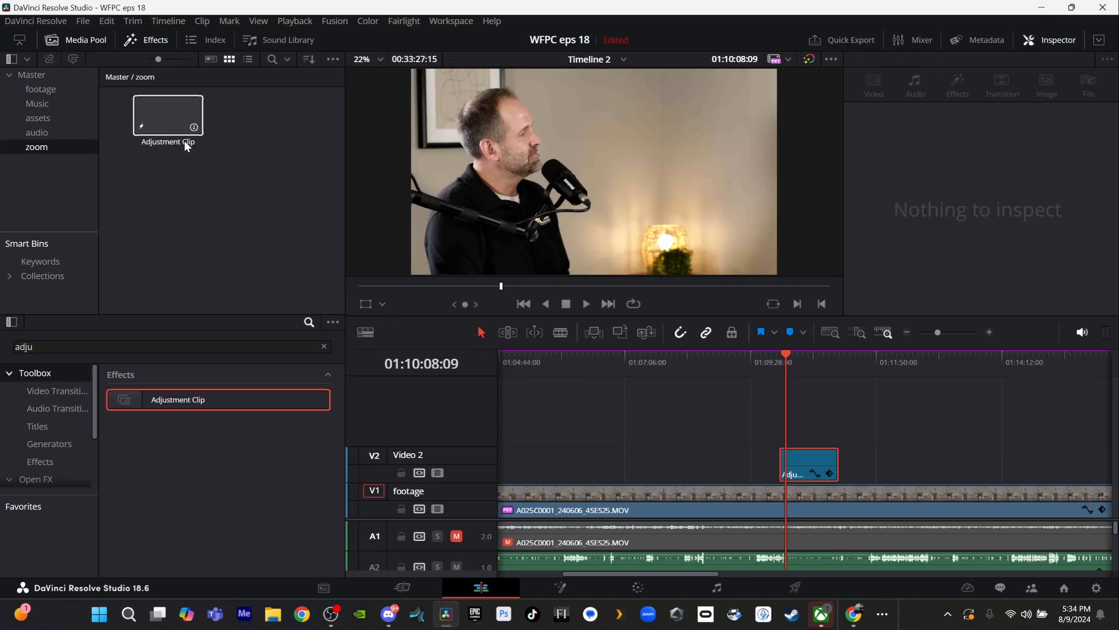
left_click(184, 141)
left_click(180, 142)
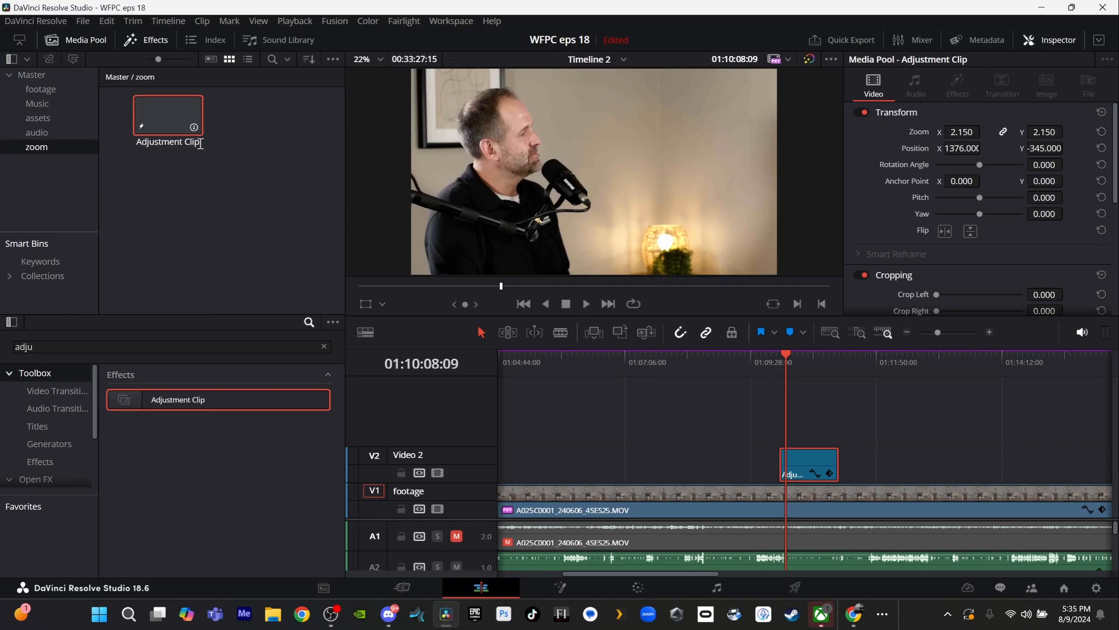
left_click(114, 138)
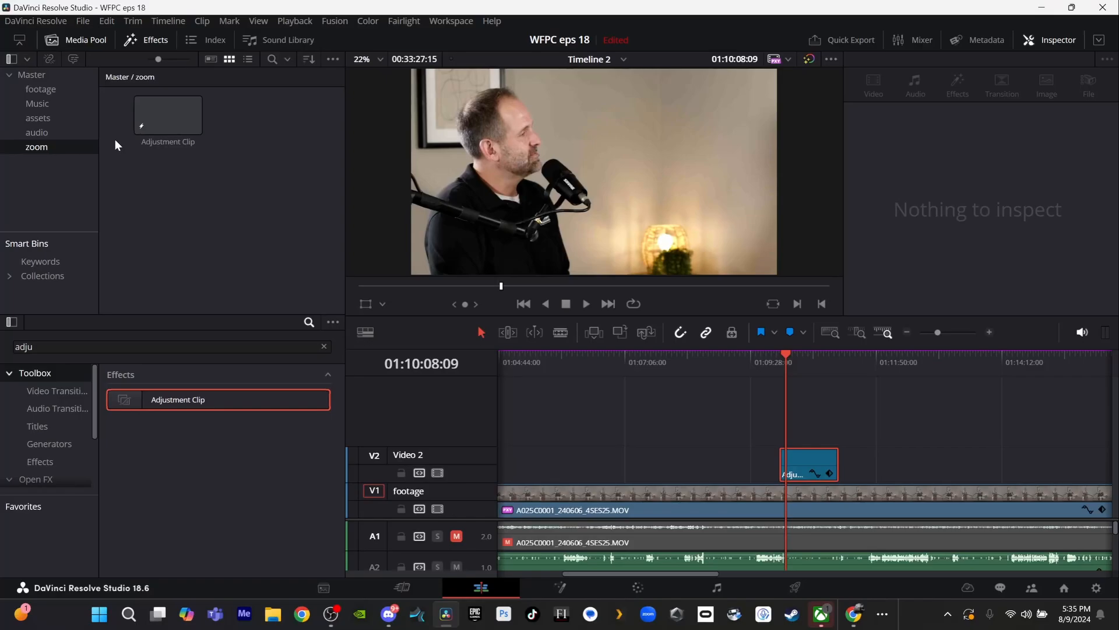
left_click(166, 147)
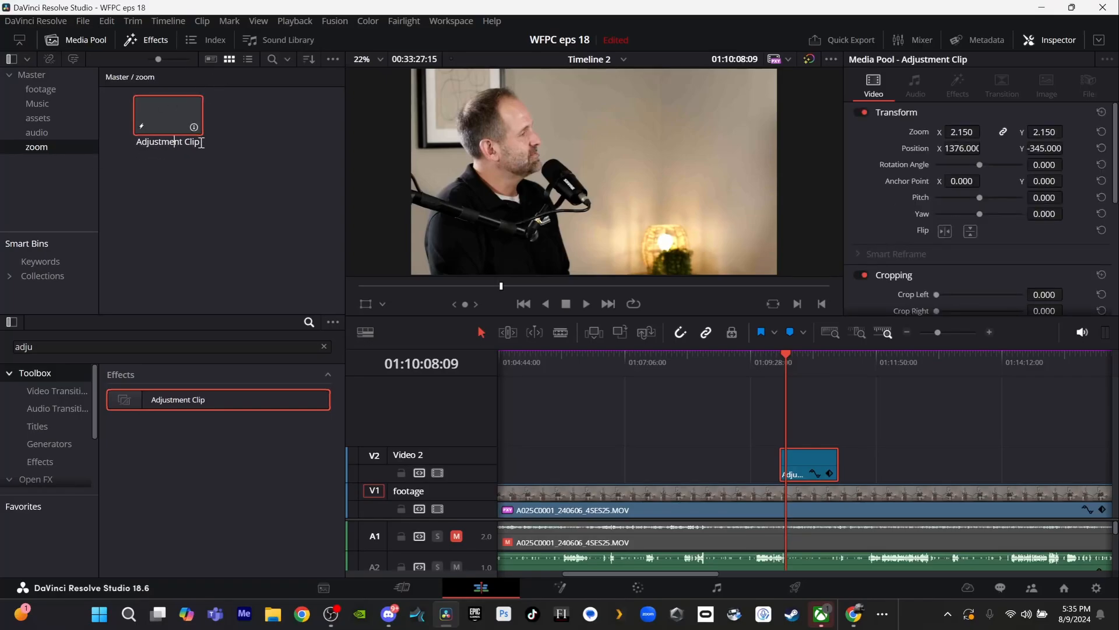
left_click(200, 142)
type("Will")
key("Return")
- Try to assign the Orange clip color to the host's zoom clip in the zoom bin
left_click(167, 114)
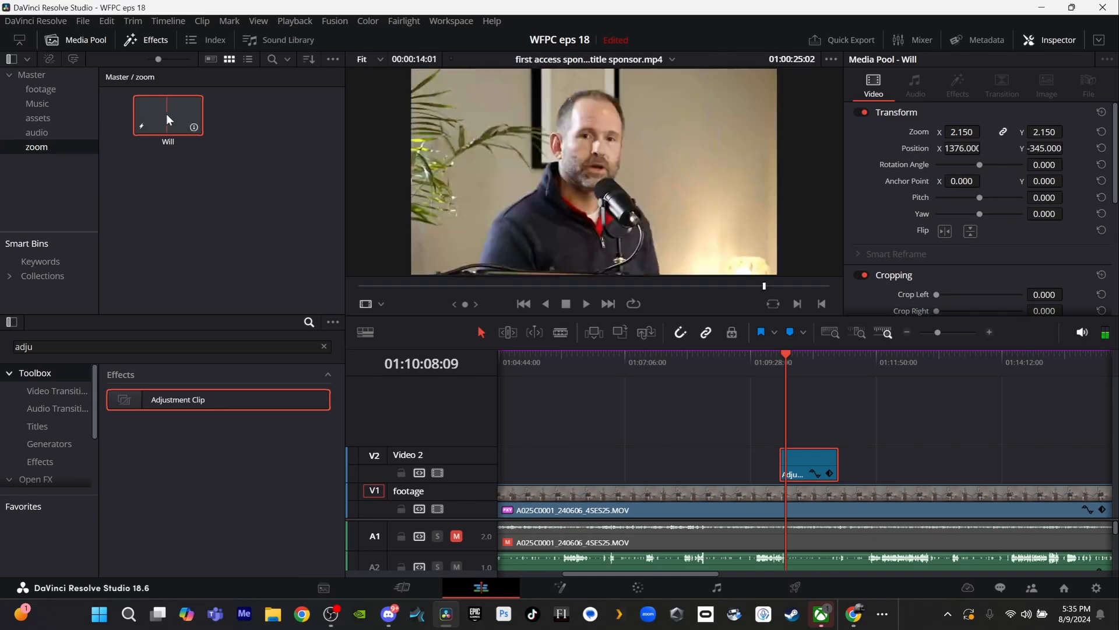
right_click(166, 113)
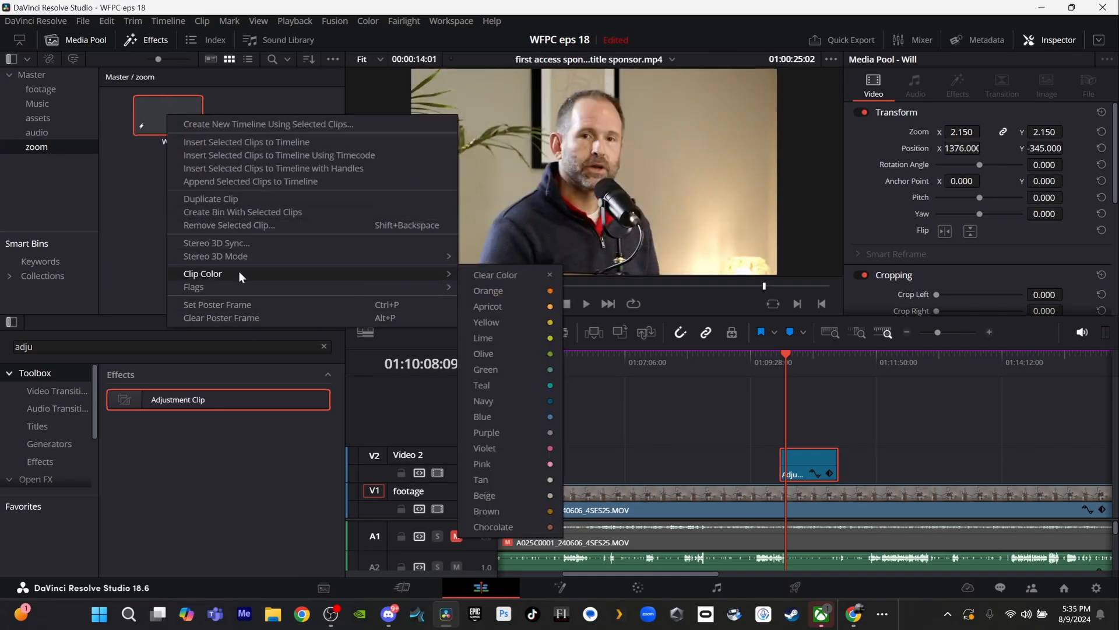
mouse_move(375, 286)
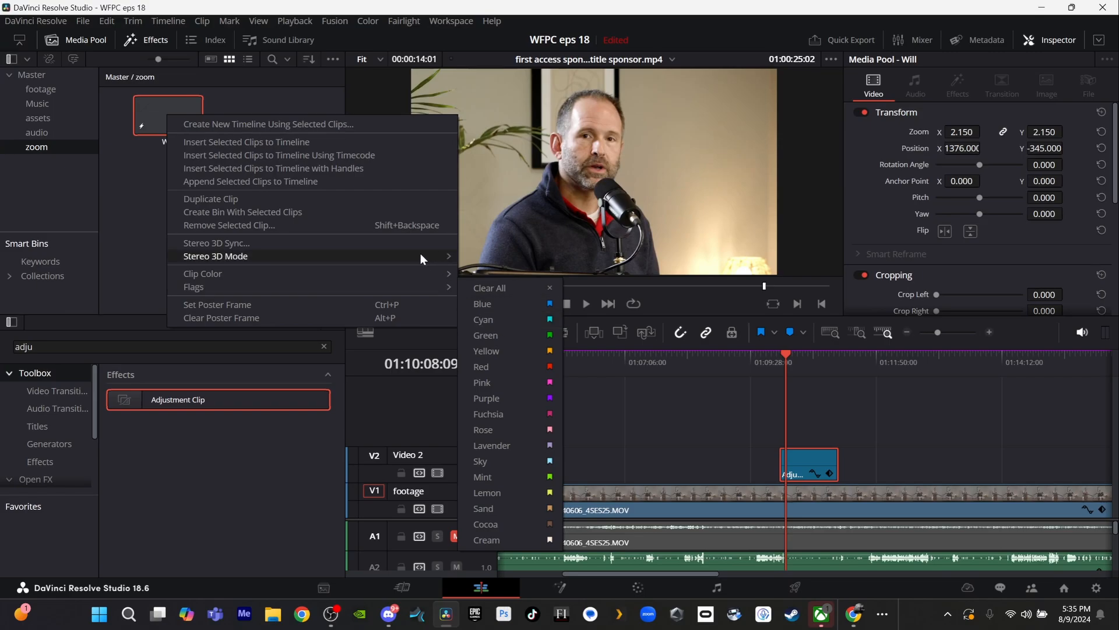
mouse_move(418, 275)
left_click(499, 292)
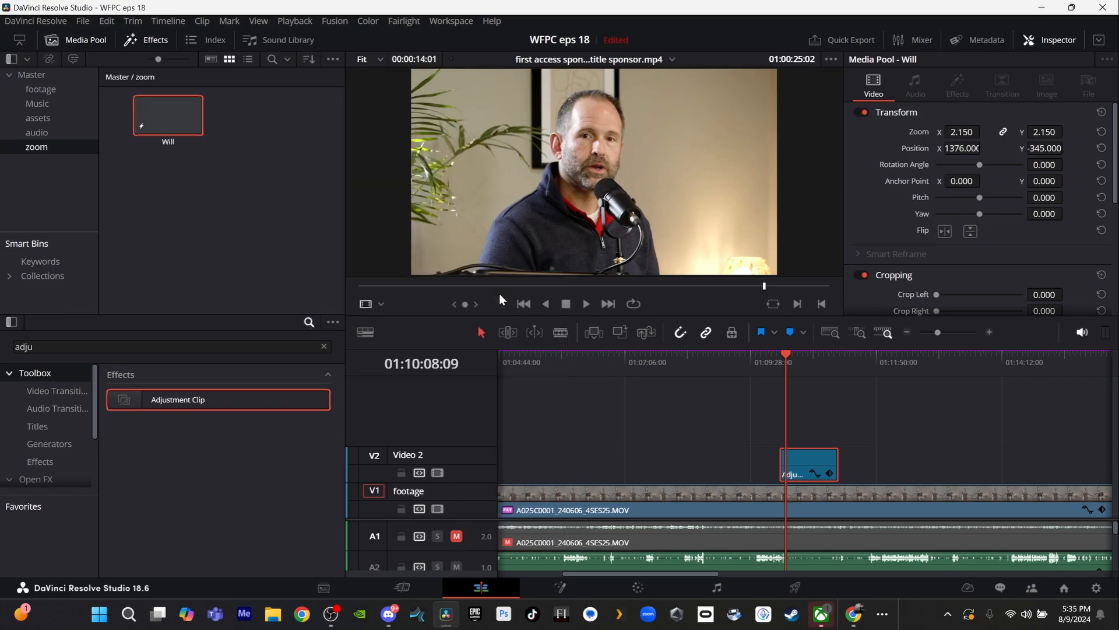
- Test the saved host zoom clip by placing it on V2 near 01:07:20, and delete that copy
left_click_drag(170, 122, 638, 454)
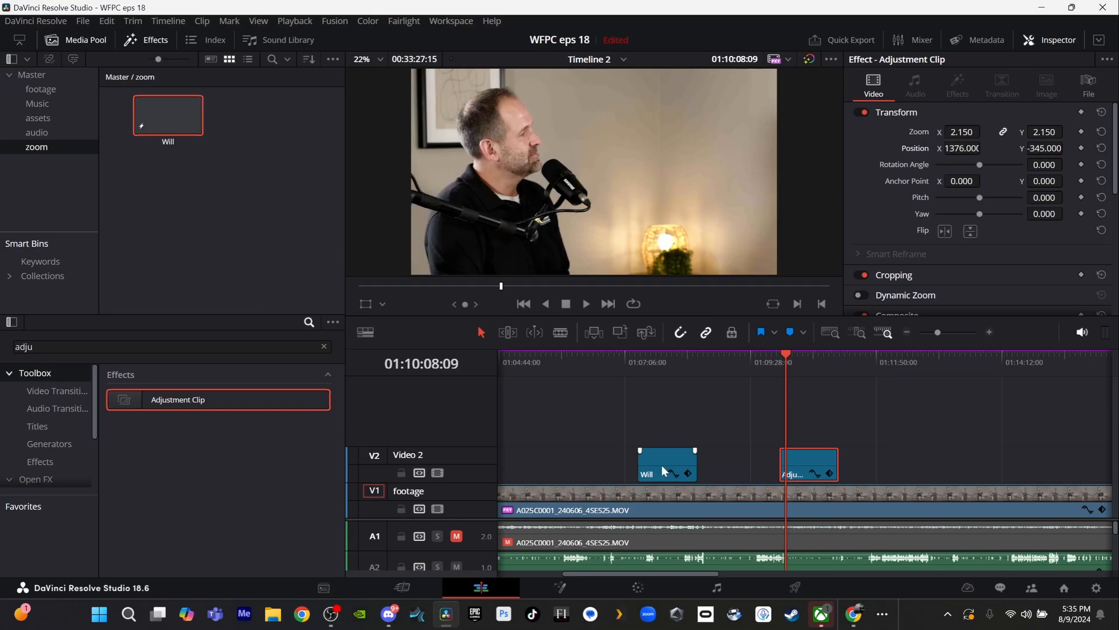
left_click(661, 464)
key("Delete")
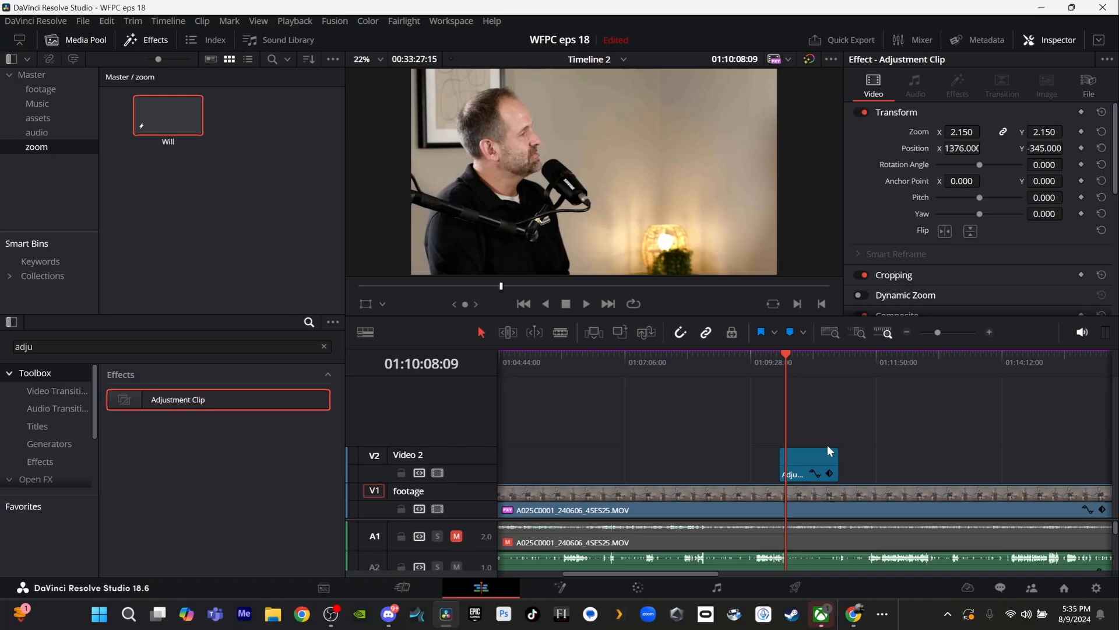
- Reframe the adjustment clip on V2 onto the guest by setting its position to X -1371, Y -298
left_click(800, 461)
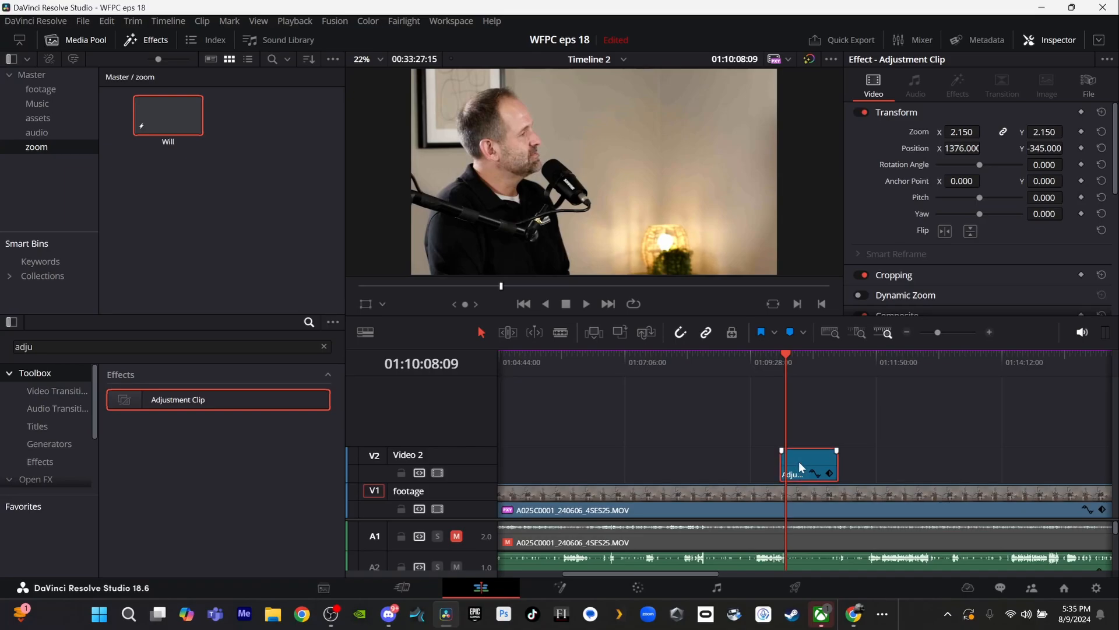
left_click(958, 149)
type("1092")
key("Return")
left_click(984, 147)
type("829")
key("Return")
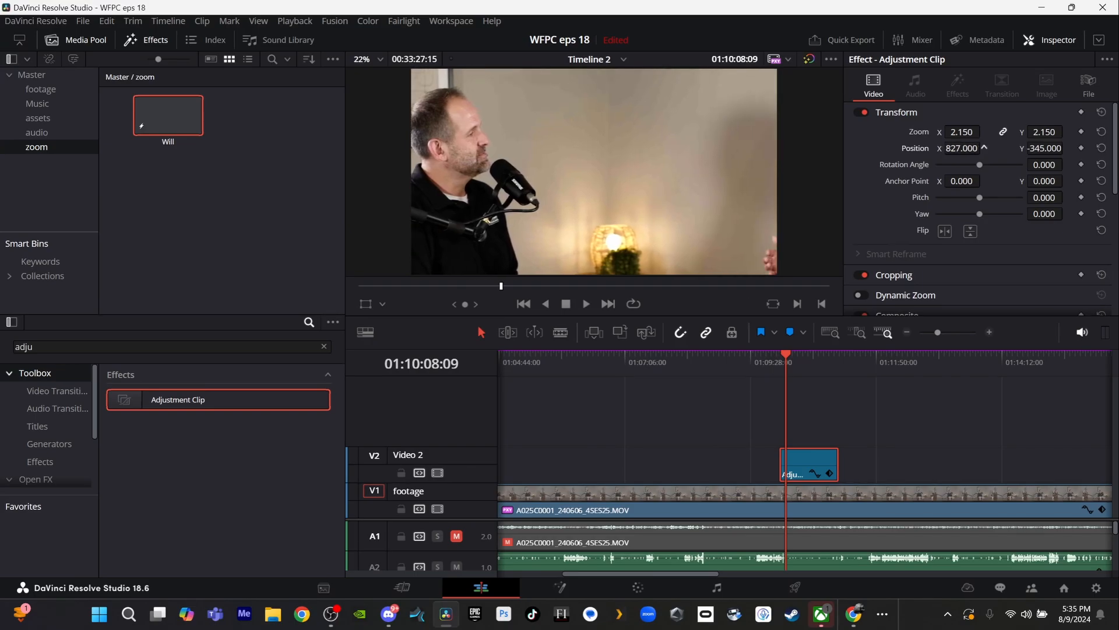
left_click(984, 147)
type("487")
key("Return")
left_click_drag(962, 148, 844, 148)
left_click_drag(984, 148, 984, 147)
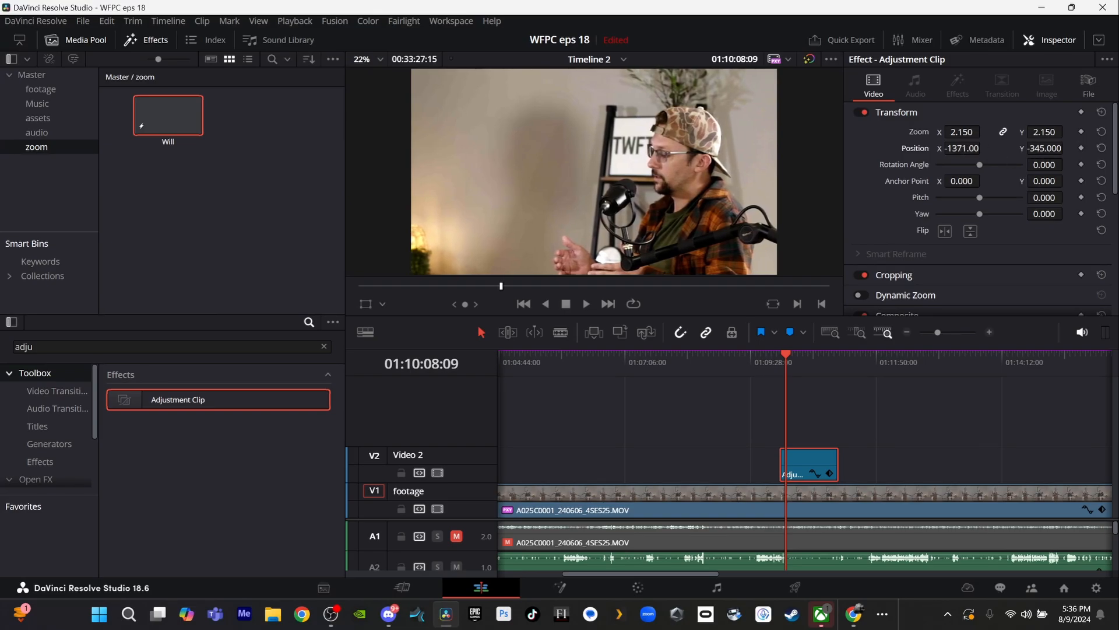
left_click_drag(1057, 148, 1067, 147)
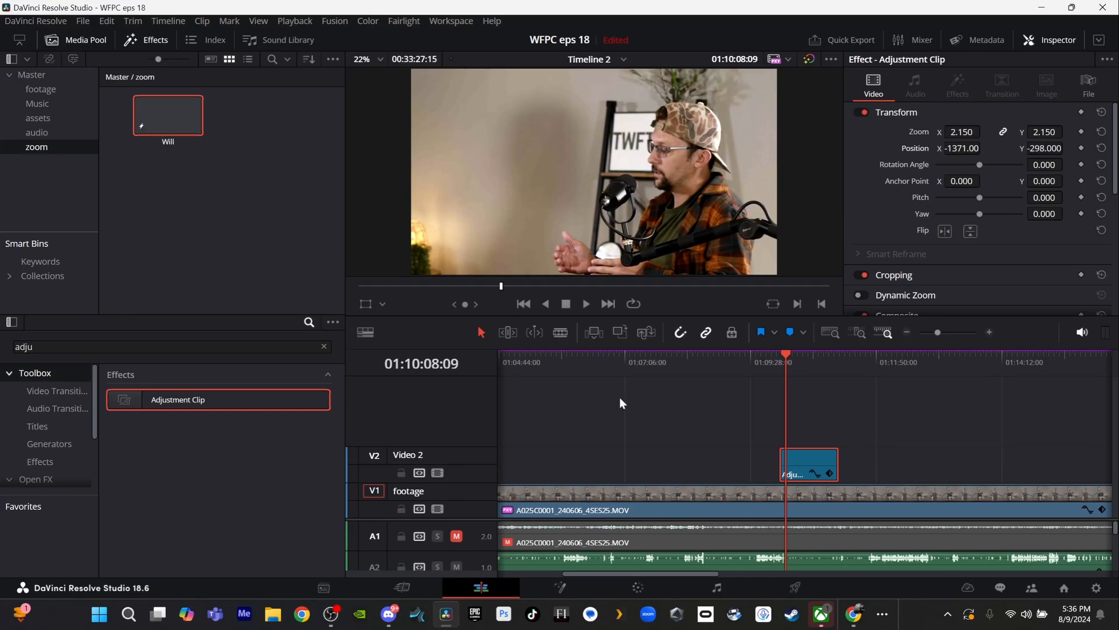
- Save the guest-framed adjustment clip into the zoom bin as guest and delete the original from V2
left_click_drag(795, 454, 243, 219)
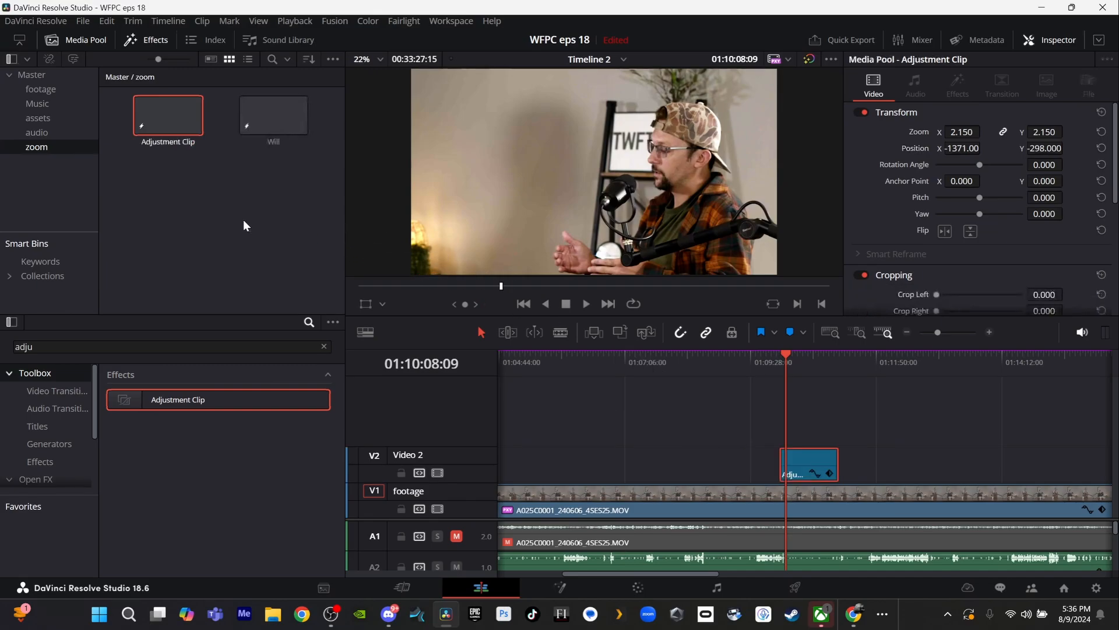
left_click(183, 142)
type("guest")
key("Return")
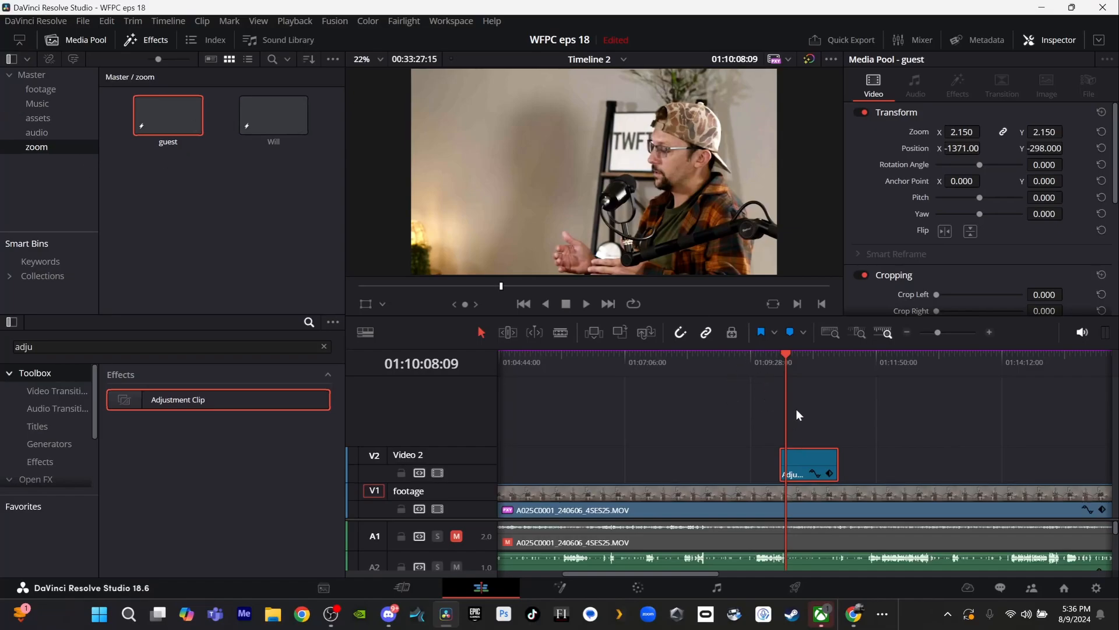
left_click(813, 461)
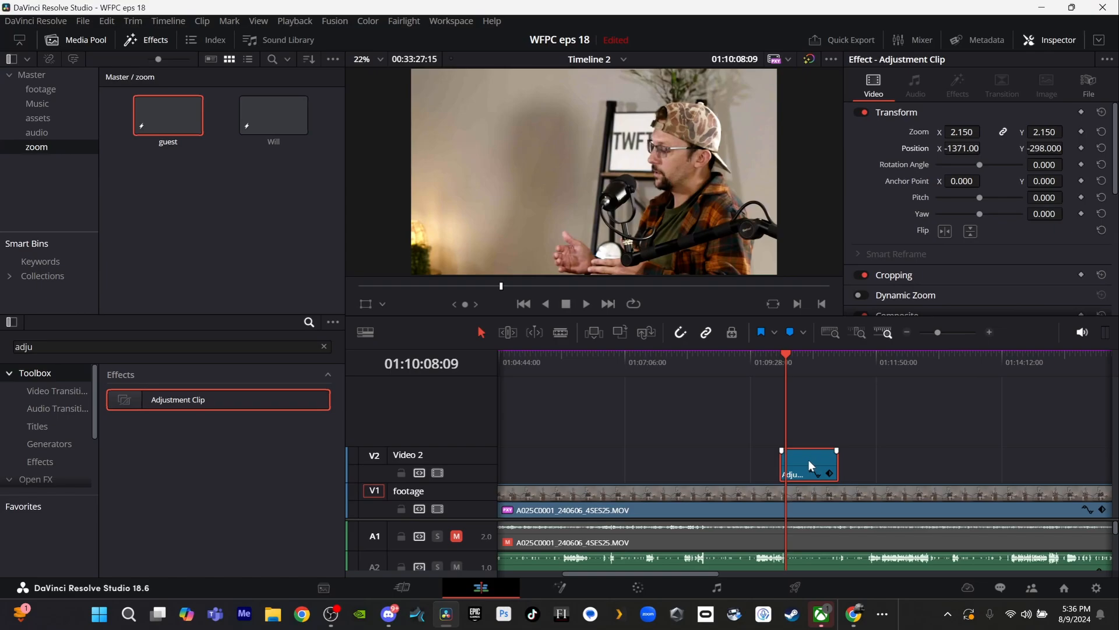
key("Delete")
- Place the host's zoom clip on V2 at the start of the timeline, with the playhead at about 01:00:30:08
left_click_drag(281, 115, 519, 446)
left_click_drag(539, 361, 385, 330)
left_click_drag(552, 362, 524, 369)
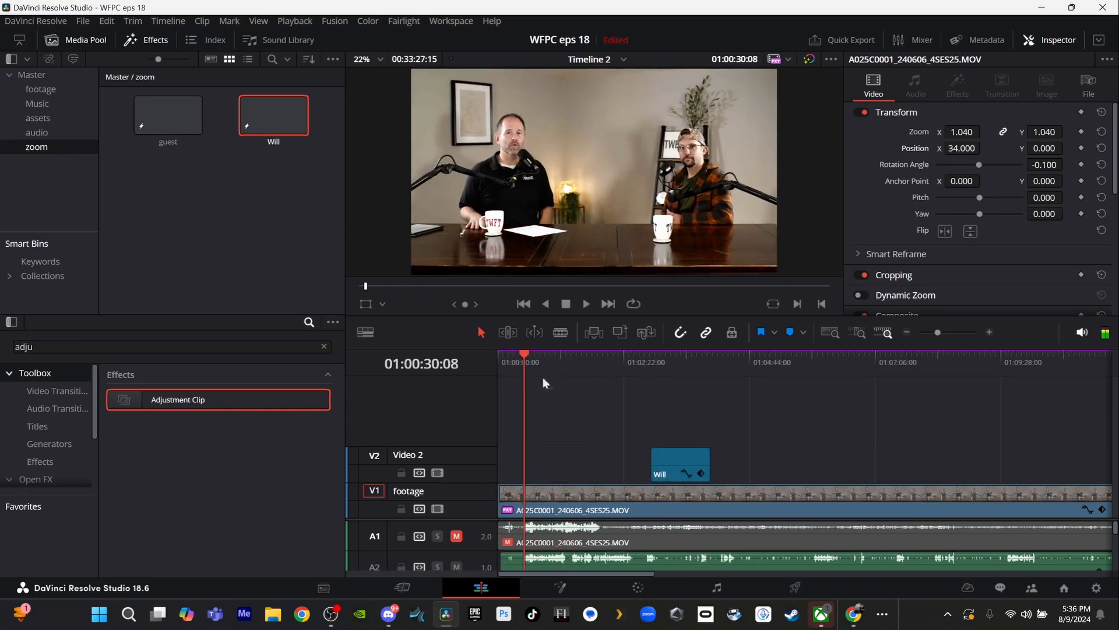
left_click_drag(678, 462, 541, 453)
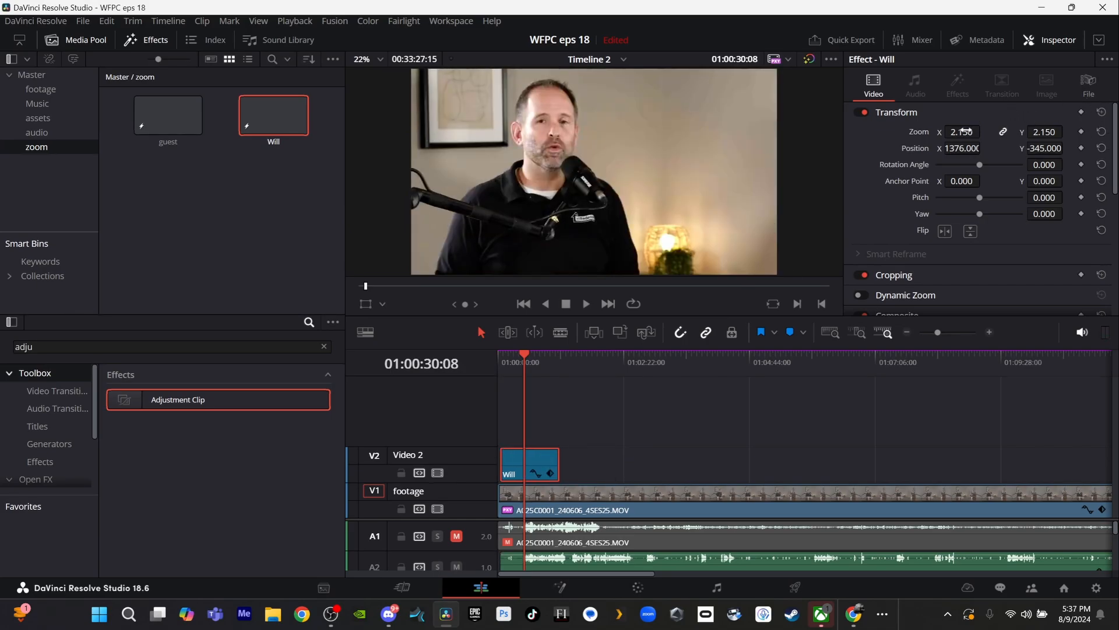
- Reframe the host zoom clip at the start of V2 by setting its position to X 1874, Y -421
scroll(588, 220, "up", 5)
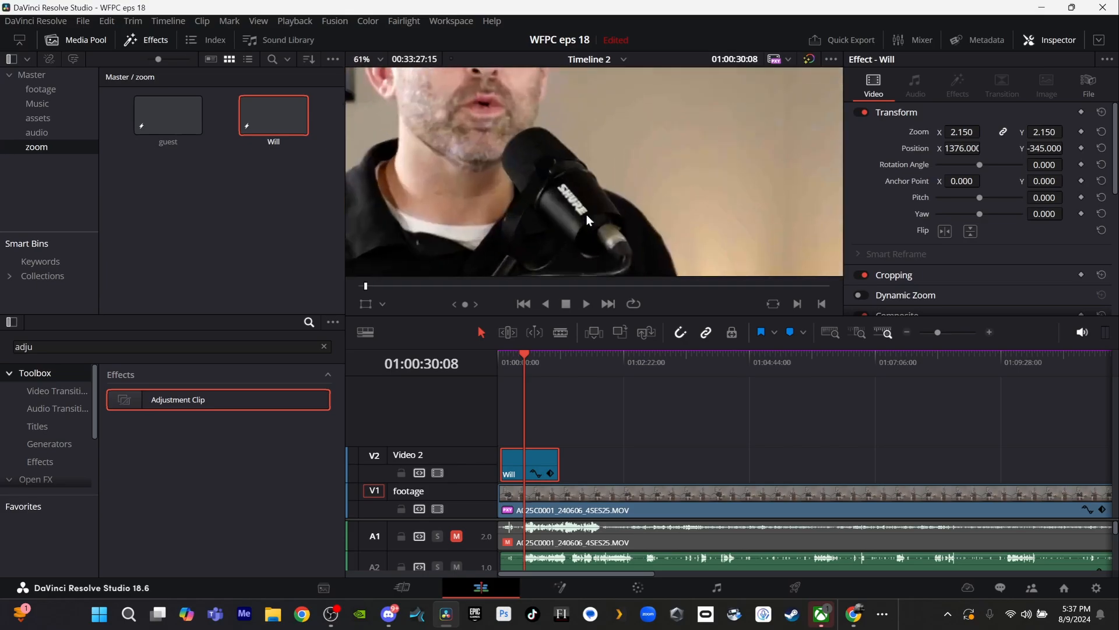
scroll(588, 220, "down", 7)
scroll(589, 219, "up", 5)
scroll(587, 220, "down", 3)
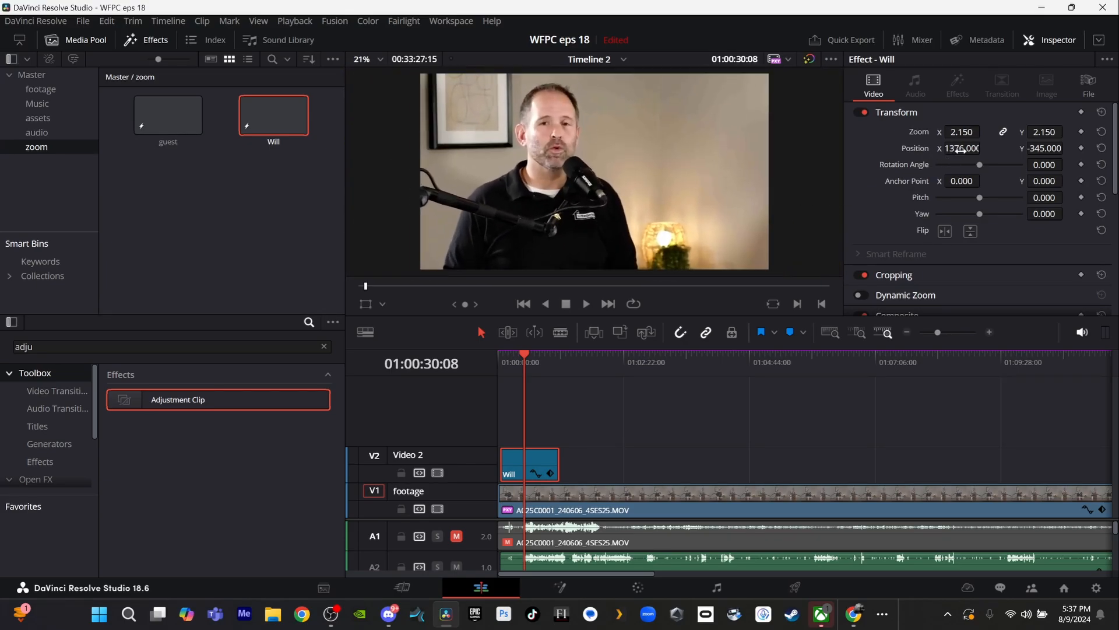
left_click_drag(961, 149, 984, 148)
left_click_drag(984, 148, 960, 150)
mouse_move(1041, 148)
left_mouse_down()
mouse_move(1022, 148)
mouse_move(1045, 150)
left_mouse_up()
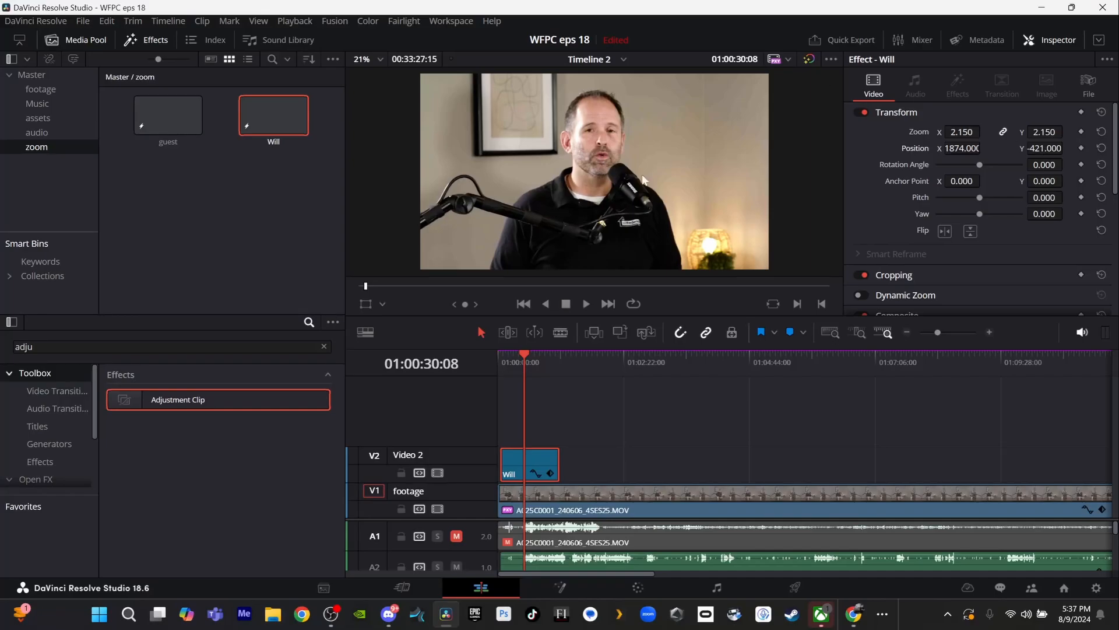
- Save the reframed adjustment clip into the zoom bin, adding "intro/outro" after the host's name
left_click_drag(535, 456, 188, 208)
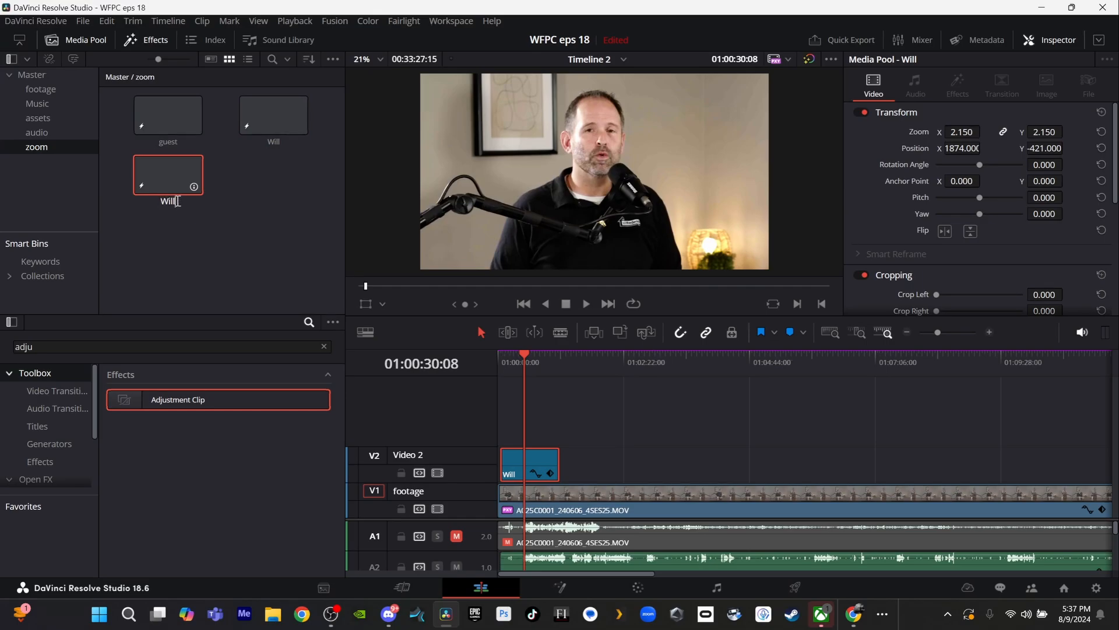
type("intro/outro")
key("Return")
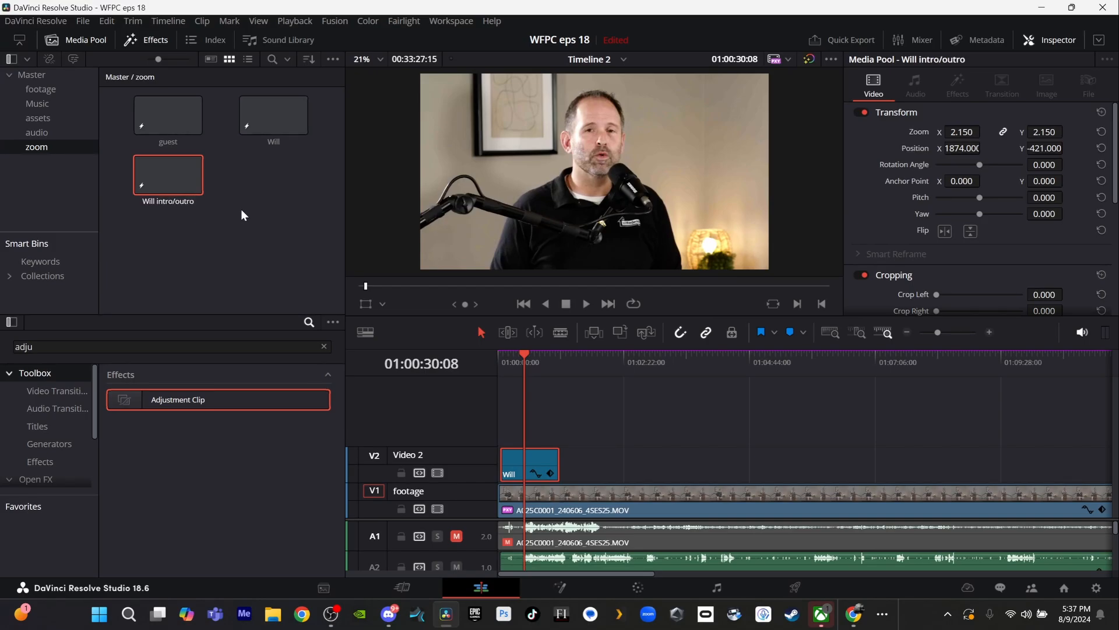
- Replace the adjustment clip at the start of V2 with the intro/outro zoom clip and add a second copy on V3 right behind it
left_click(539, 461)
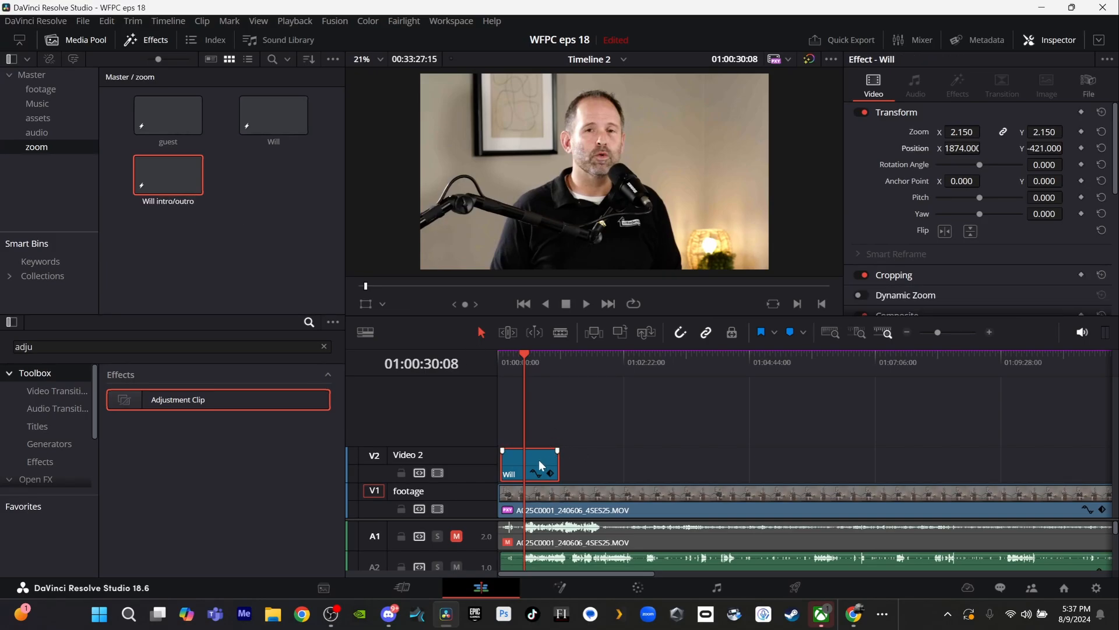
key("Delete")
left_click_drag(163, 177, 593, 431)
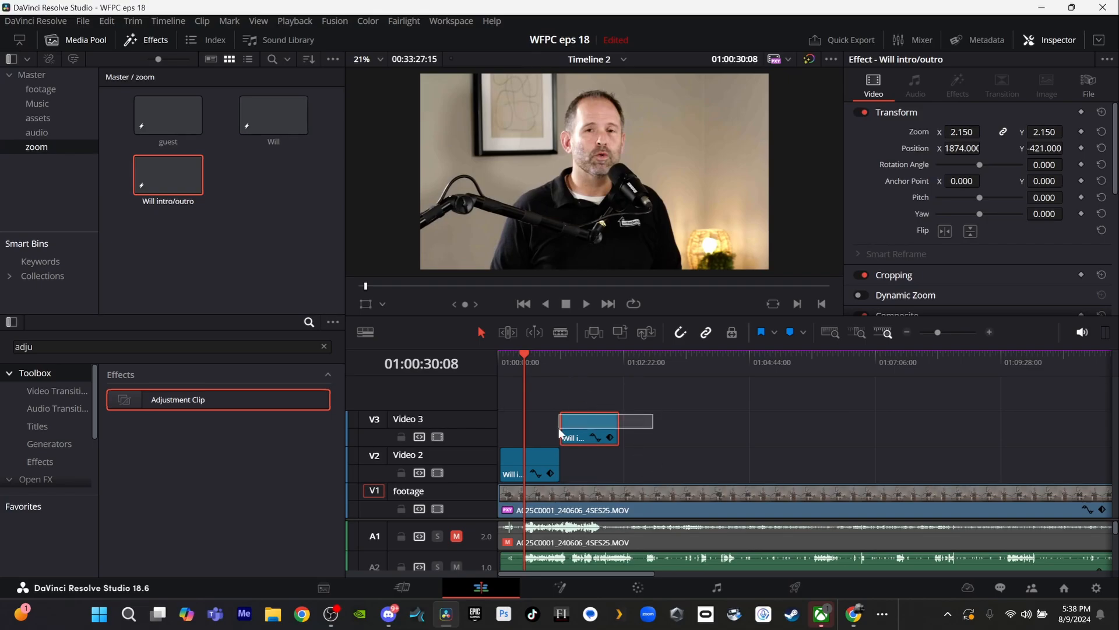
- Try a tighter framing on the V3 copy with zoom 2.690 and position X 2112, and delete that copy
left_click(571, 363)
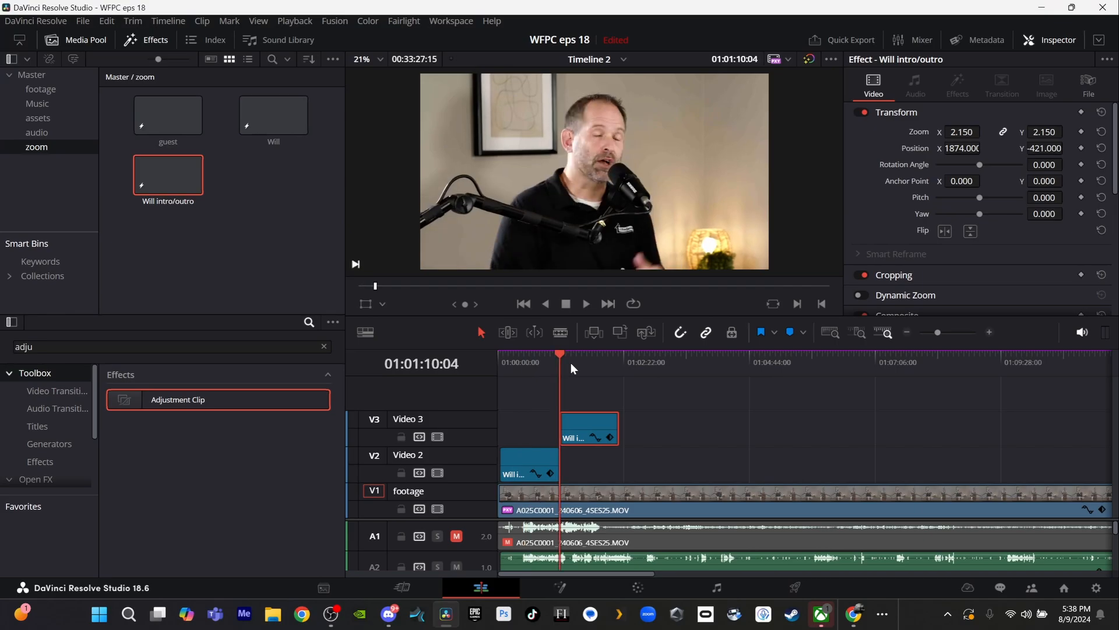
left_click_drag(962, 132, 994, 148)
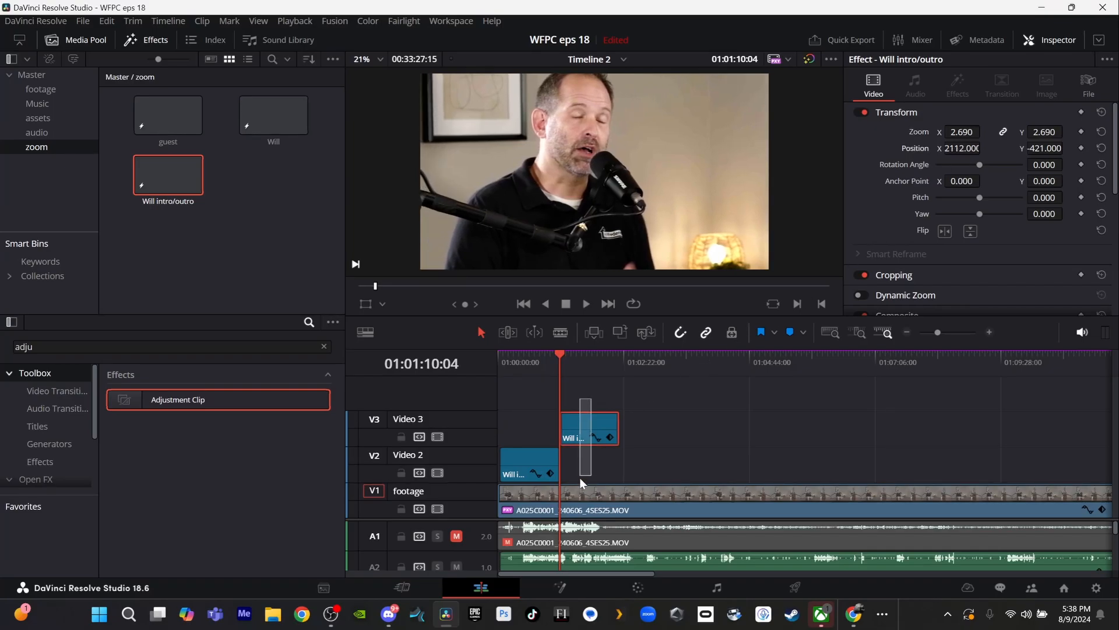
key("Delete")
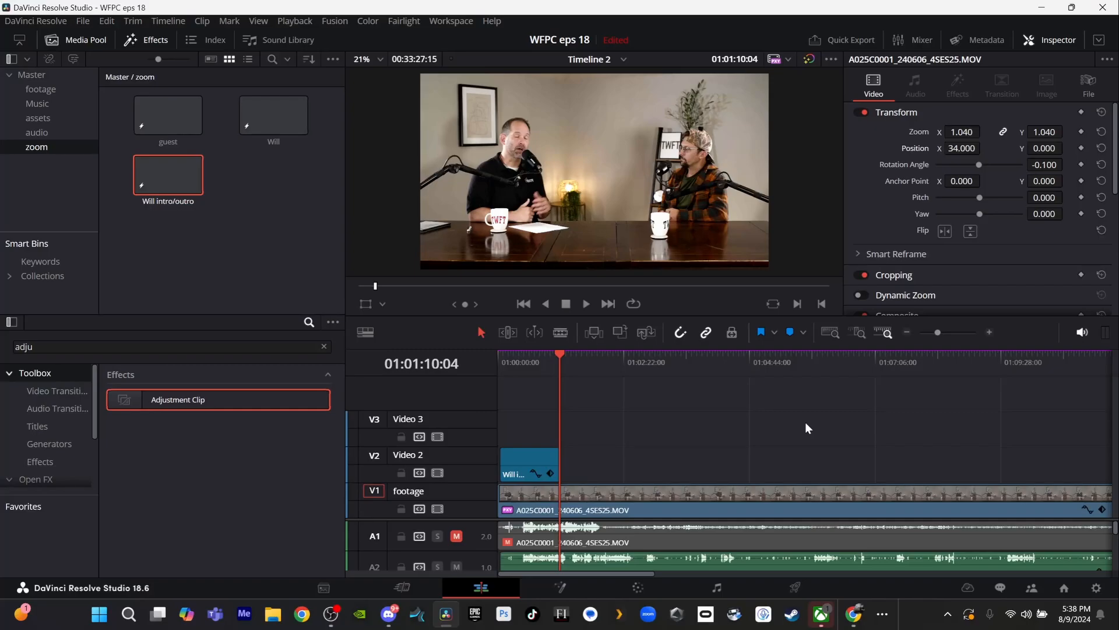
- Place the host's regular zoom clip on V2 at about 01:17:22, where the host starts talking
scroll(806, 423, "right", 10)
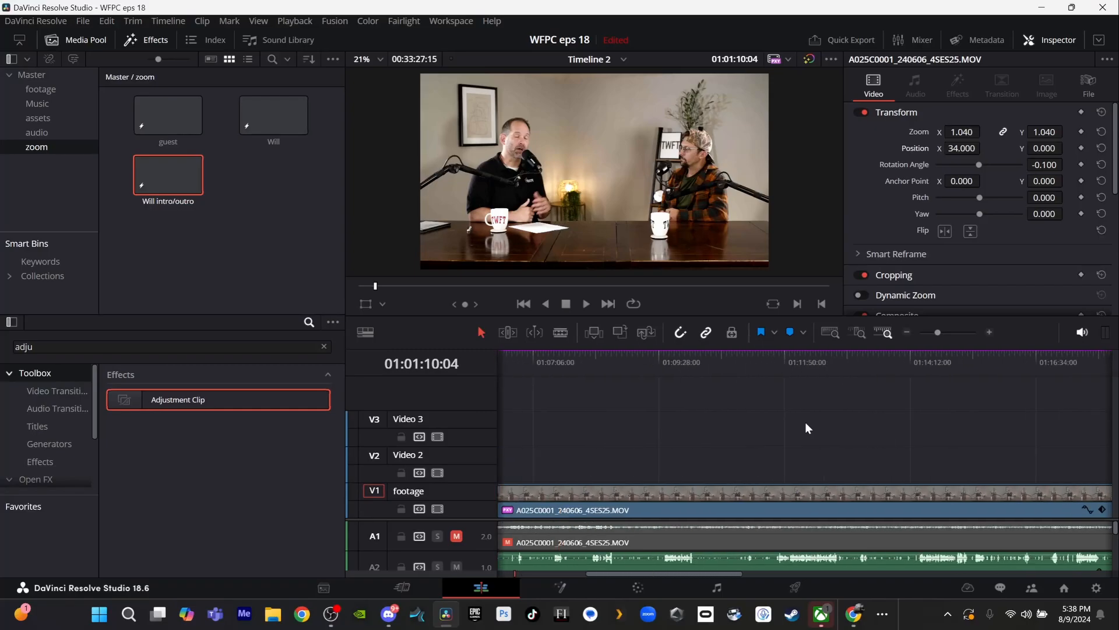
left_click(692, 365)
key("space")
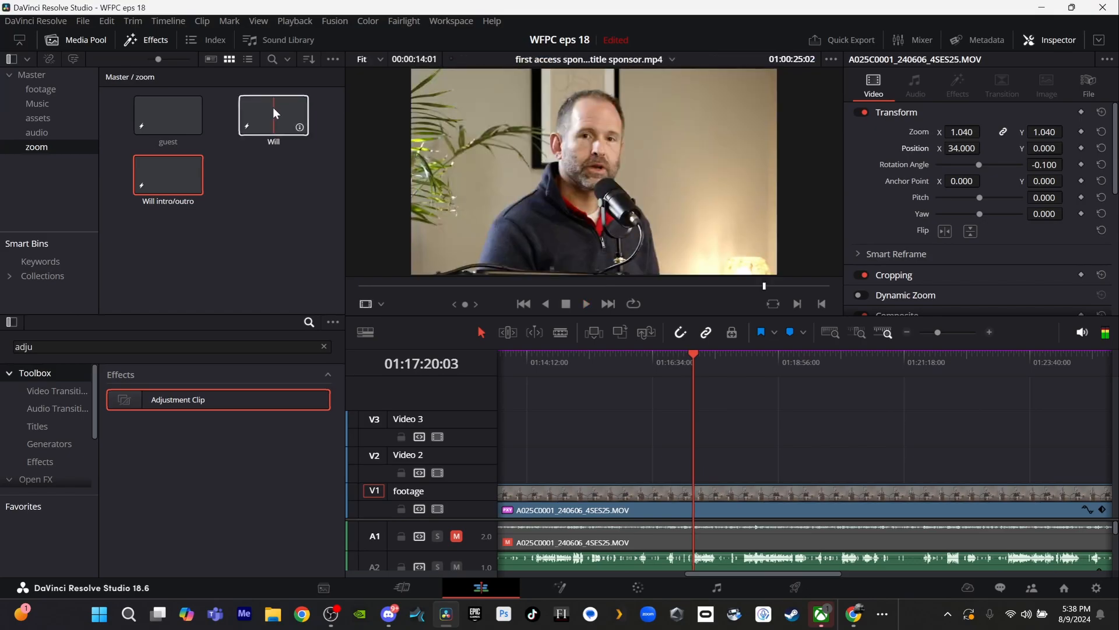
left_click_drag(273, 107, 695, 471)
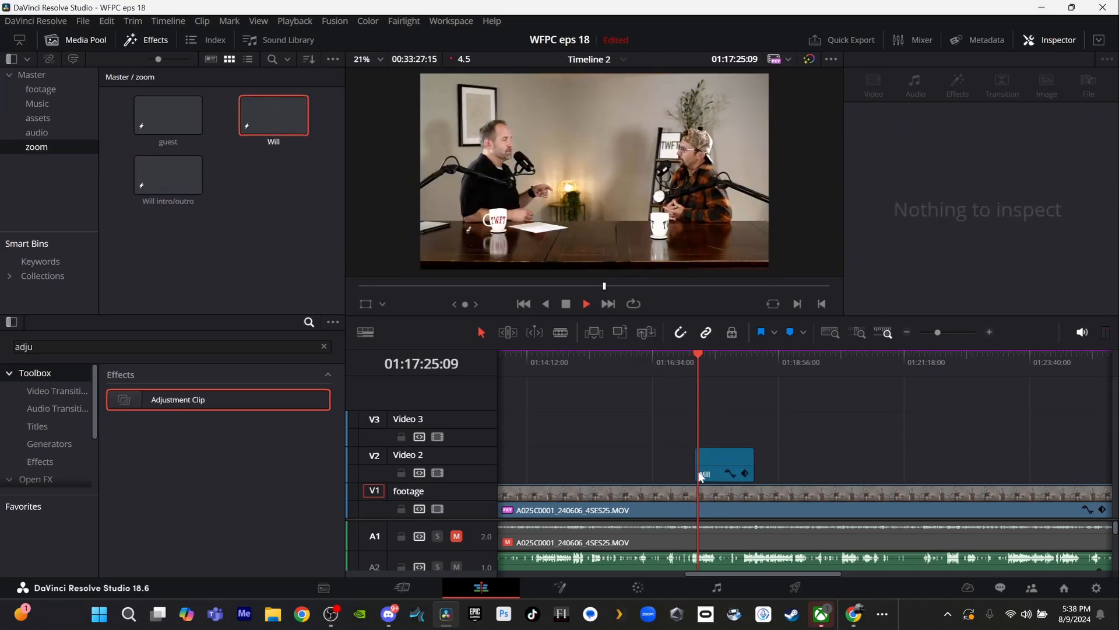
left_click(702, 471)
key("space")
scroll(704, 469, "down", 1)
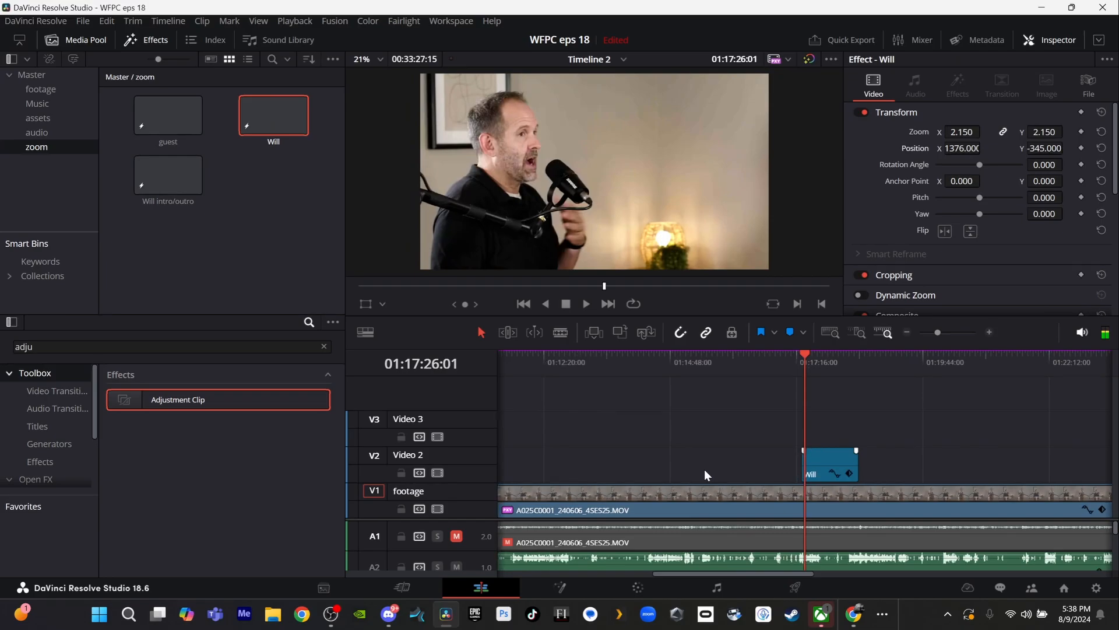
- Play through the host's zoom clip near 01:17:22 and trim its end back to about 01:17:32:23
scroll(704, 469, "up", 3)
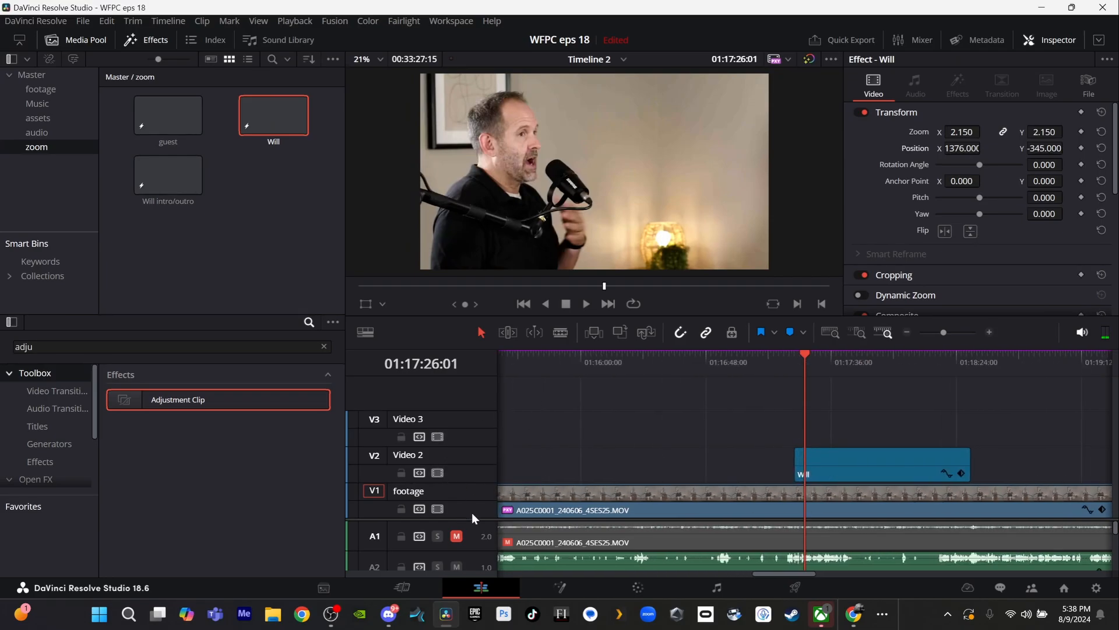
scroll(471, 513, "down", 3)
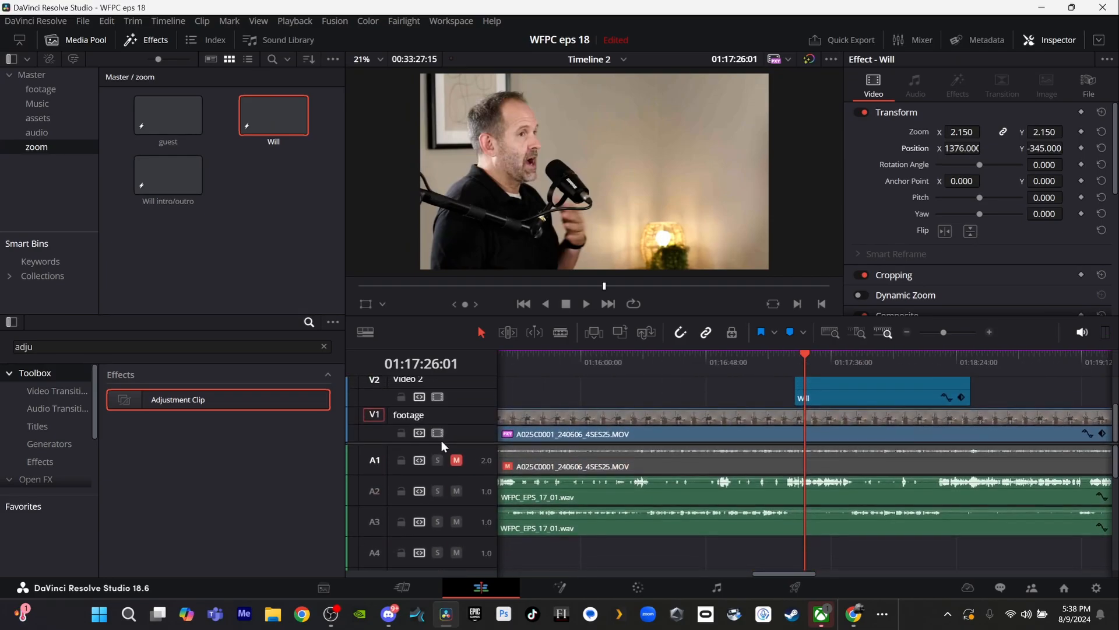
scroll(835, 463, "right", 3)
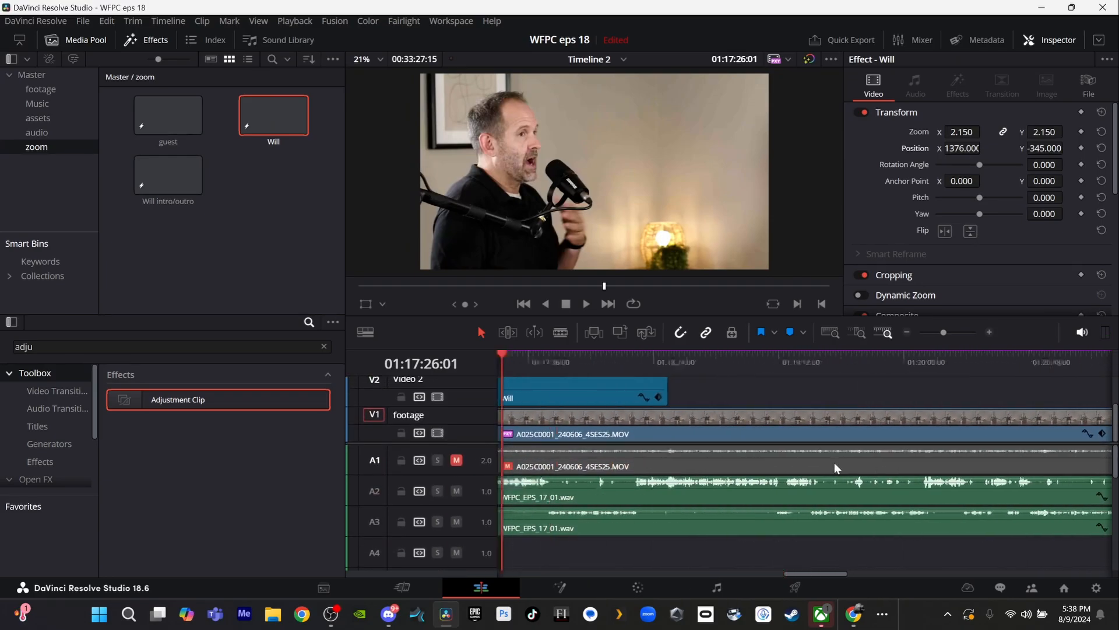
left_click(635, 354)
key("space")
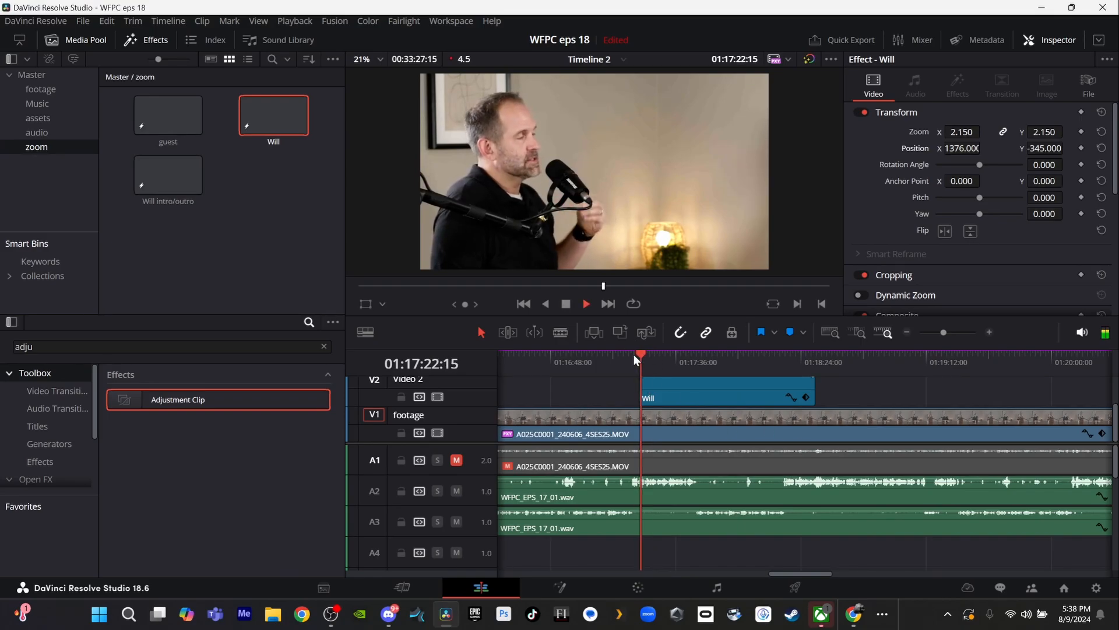
key("space")
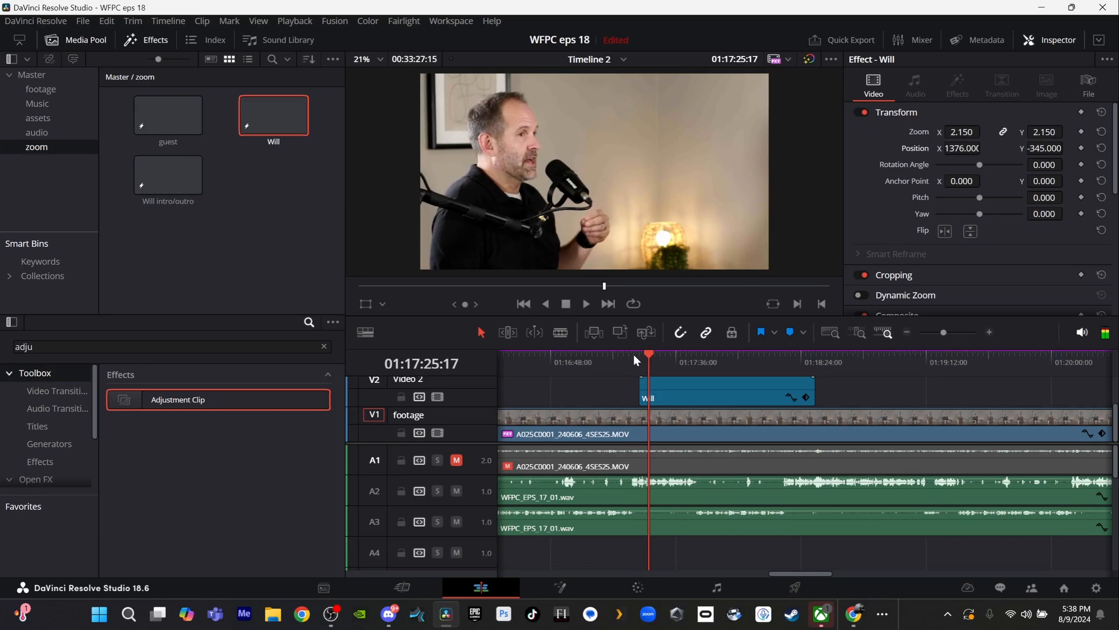
key("space")
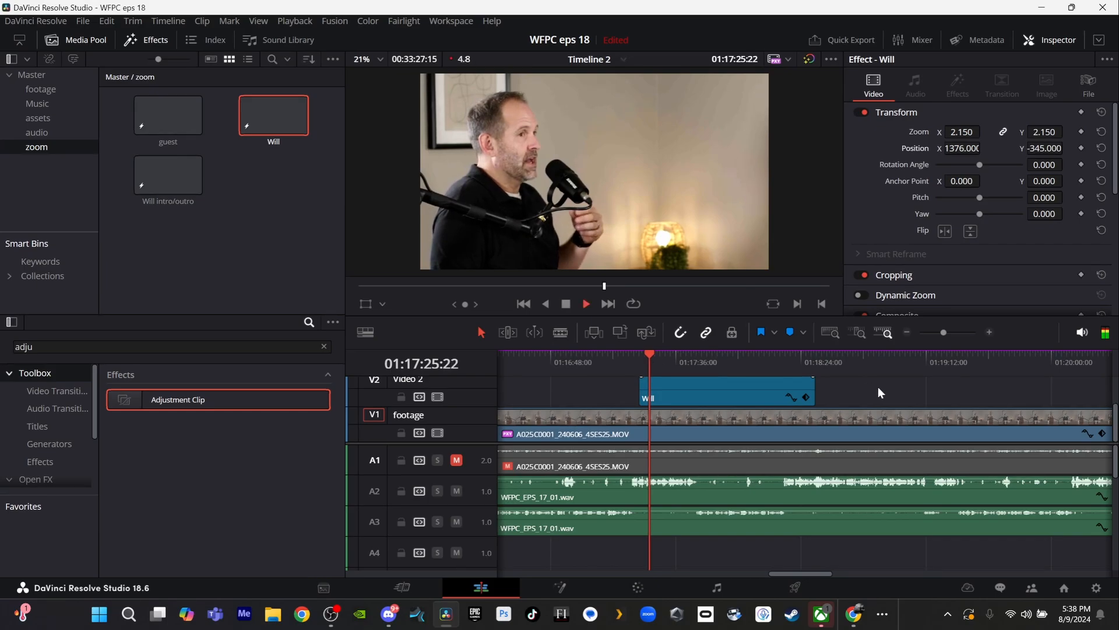
scroll(792, 370, "up", 1)
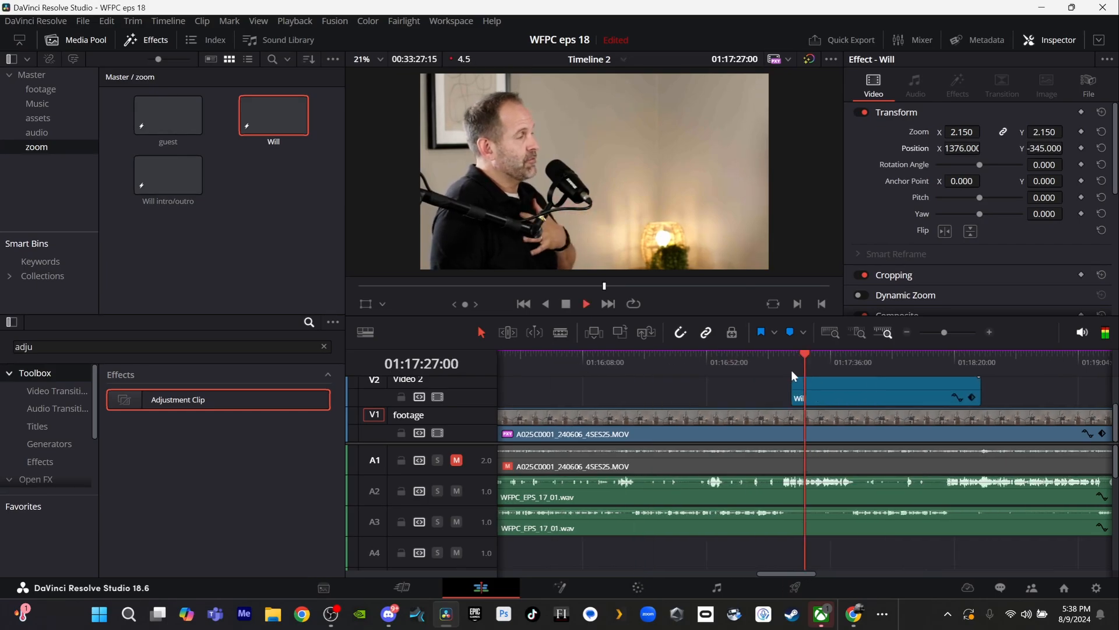
scroll(792, 369, "down", 2)
scroll(791, 370, "up", 2)
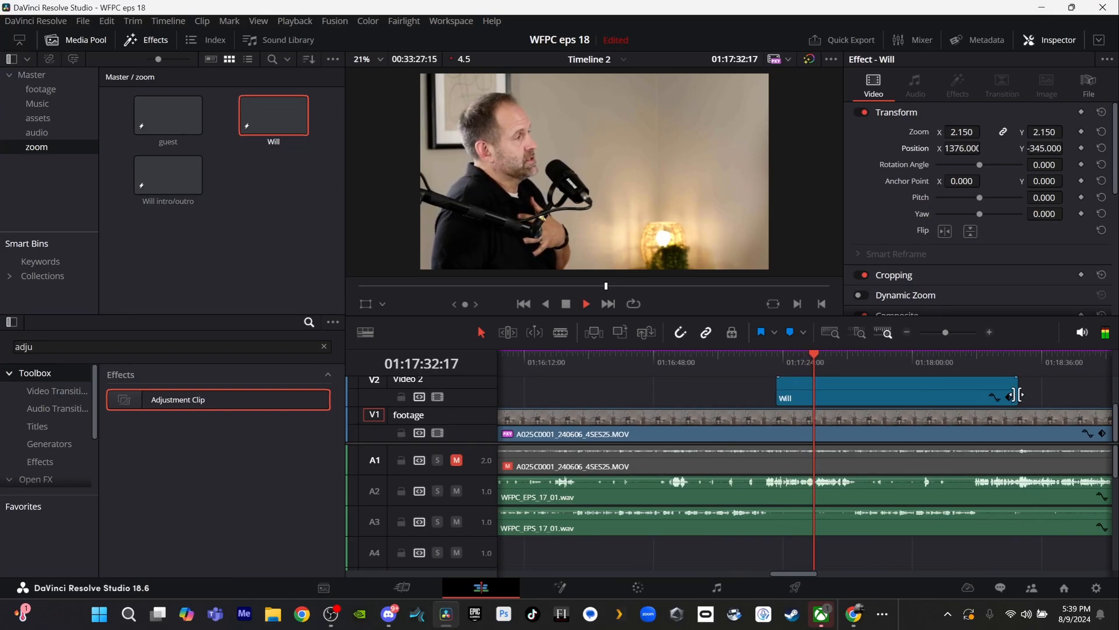
left_click_drag(1016, 394, 819, 396)
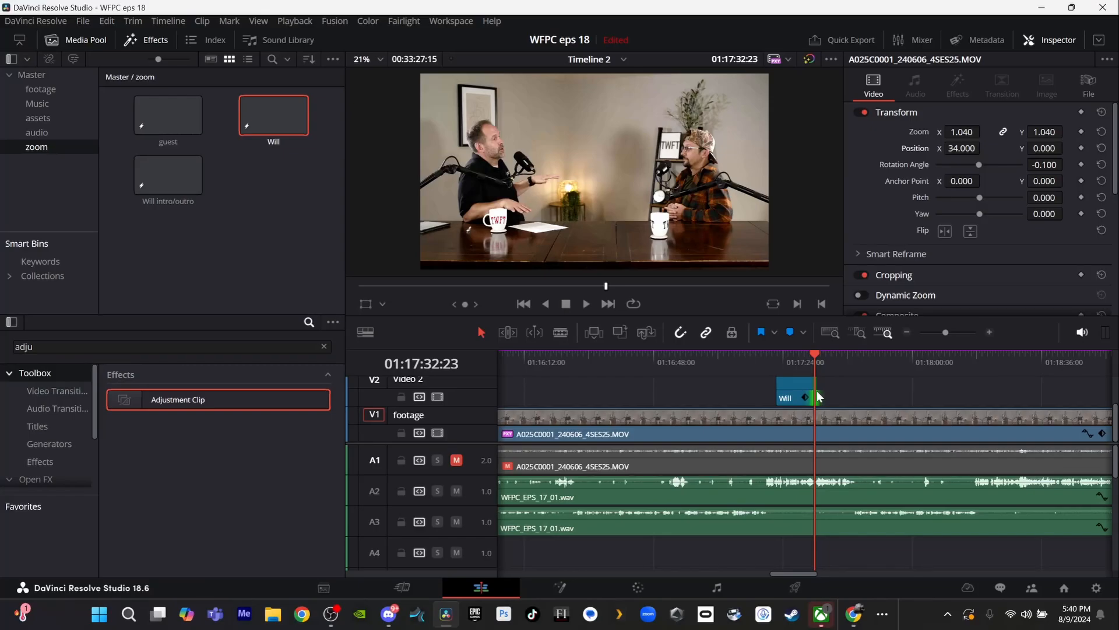
- Play on past the trimmed clip and place the host's zoom clip on V2 at 01:17:42:18, with another copy above it on V4
scroll(818, 396, "up", 8)
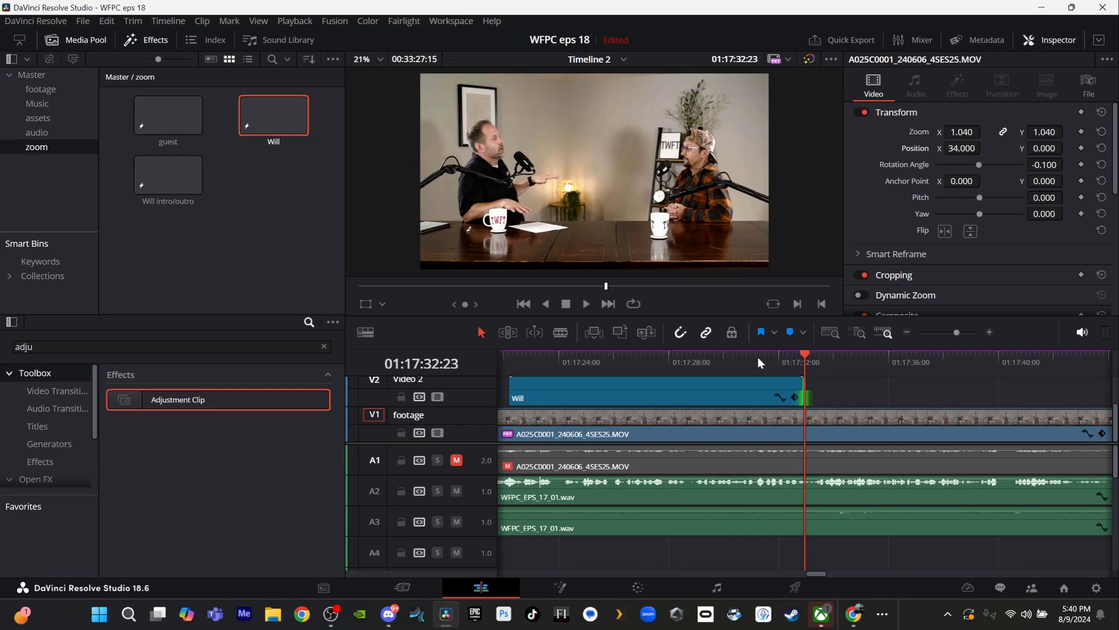
key("space")
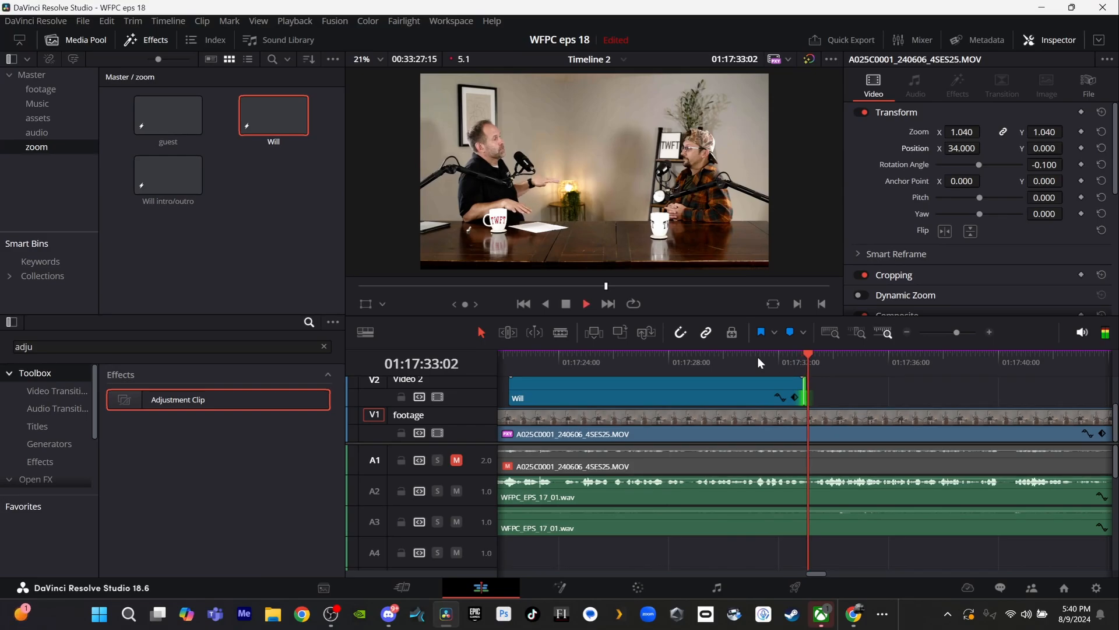
key("space")
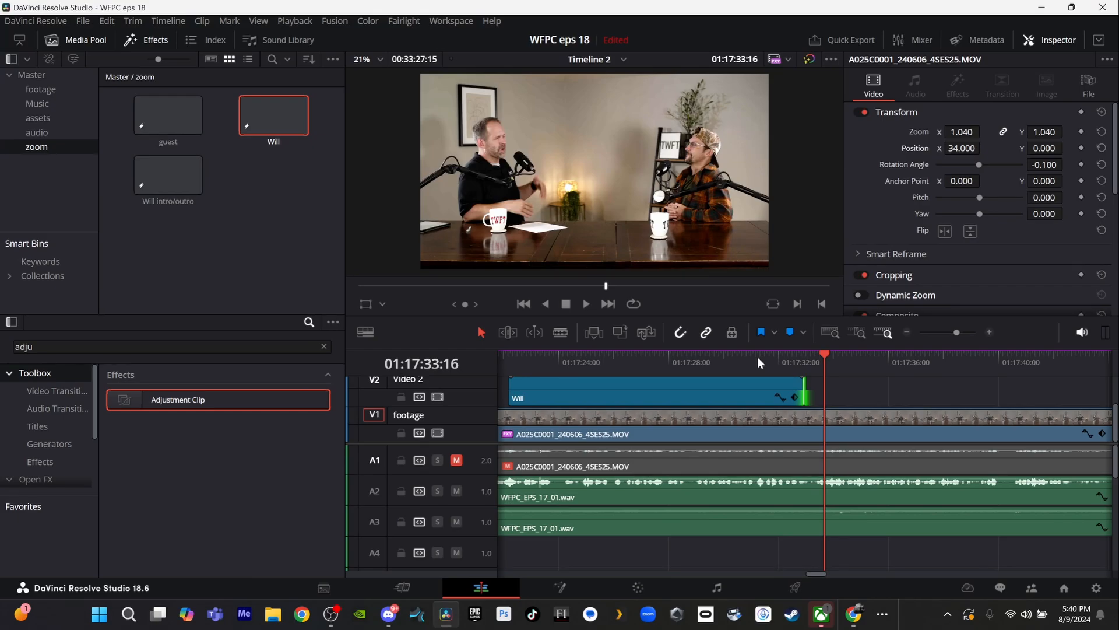
left_click(753, 356)
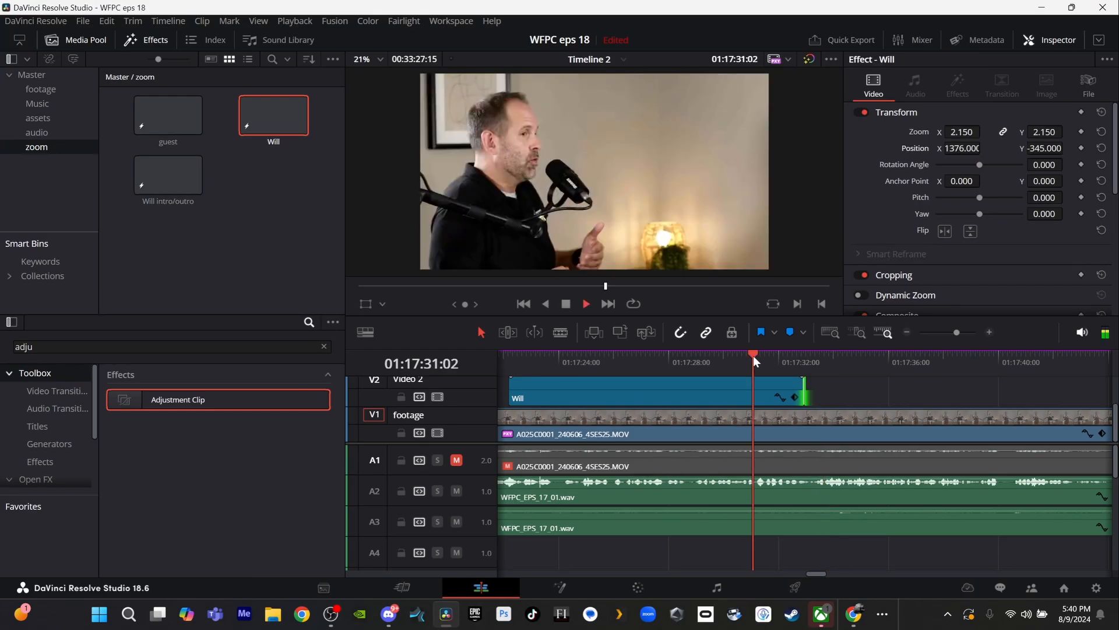
key("space")
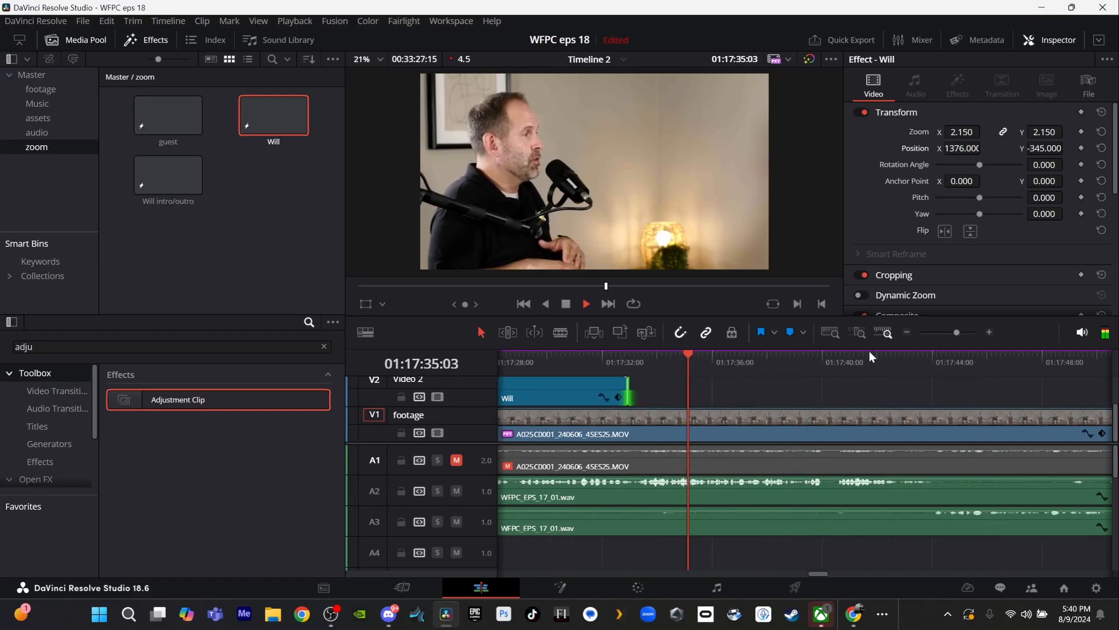
key("space")
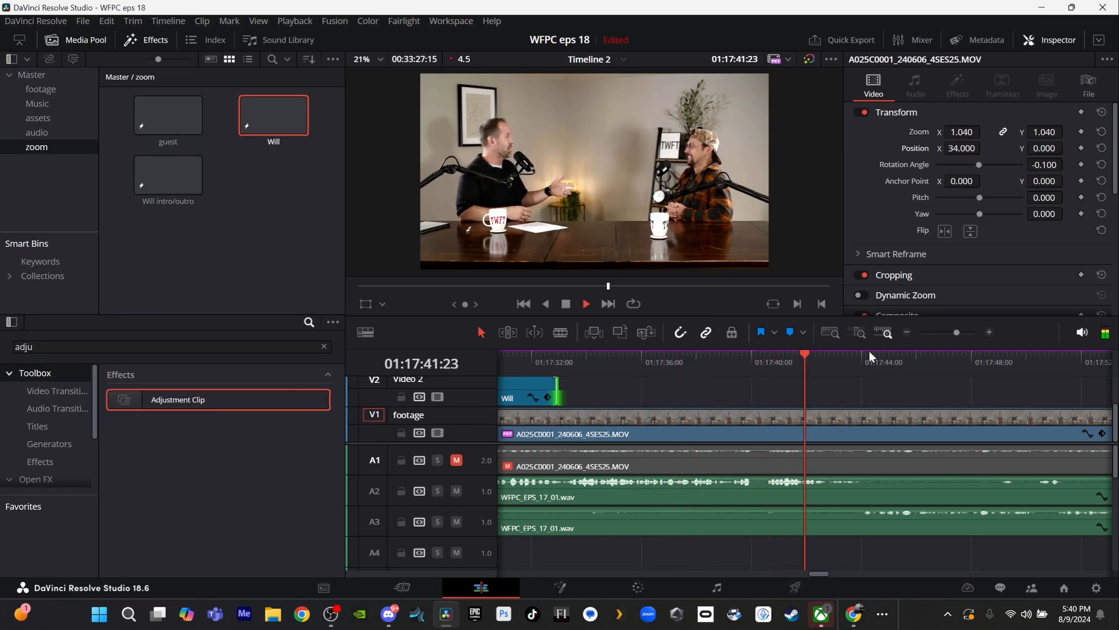
key("space")
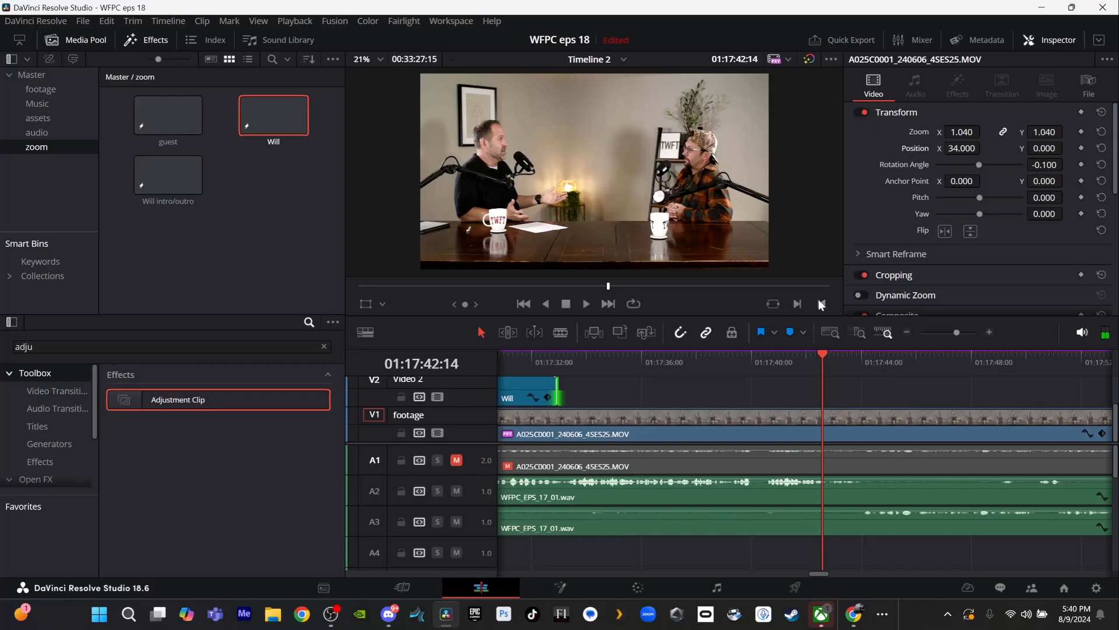
key("space")
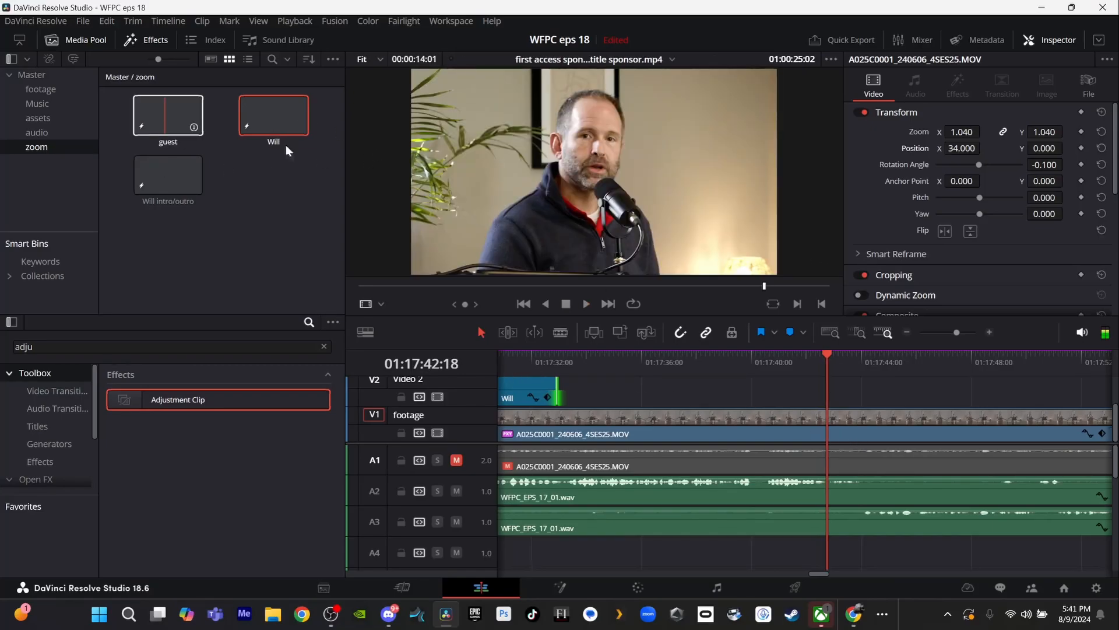
left_click_drag(286, 145, 859, 384)
left_click_drag(295, 115, 822, 391)
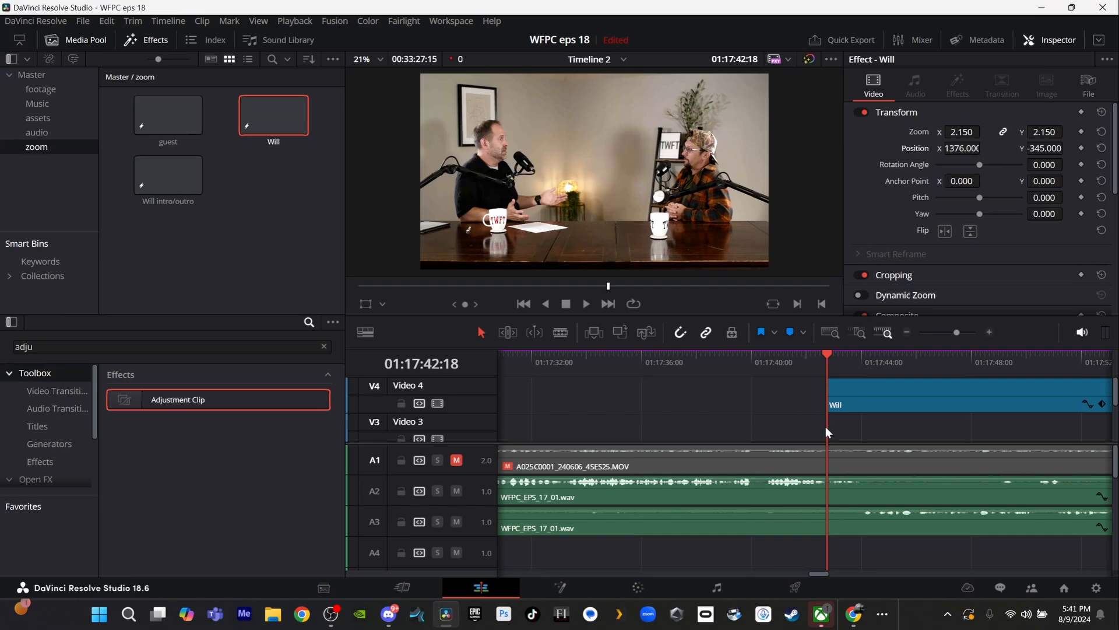
- Check the host zoom clips at 01:17:42:18 and delete the duplicate copy on V4
scroll(826, 432, "down", 2)
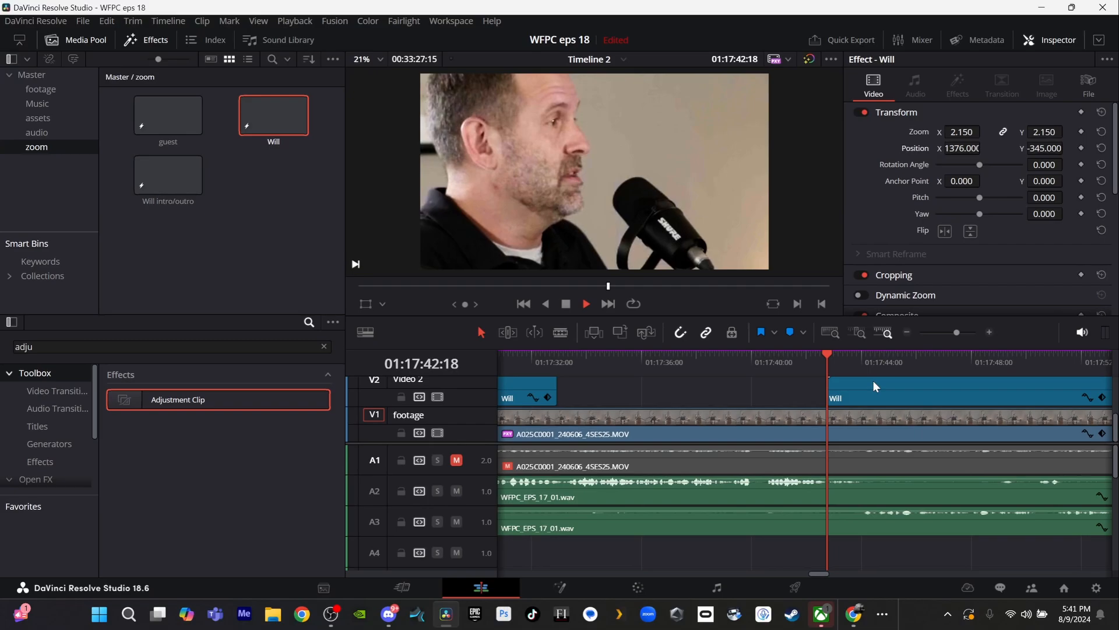
key("space")
key("space")
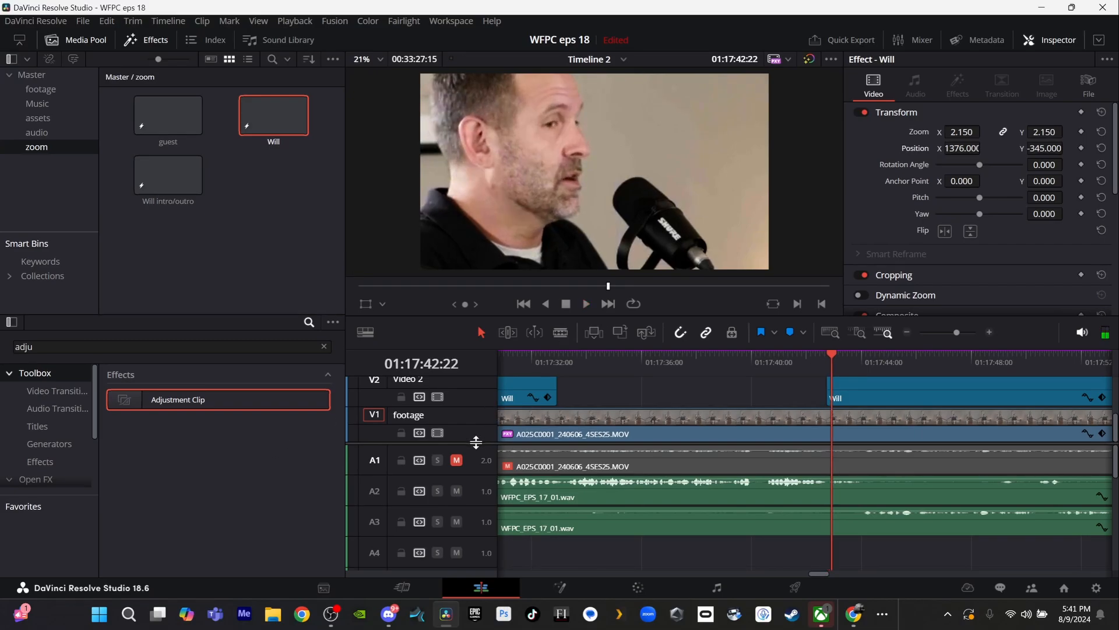
scroll(476, 442, "up", 3)
left_click(877, 434)
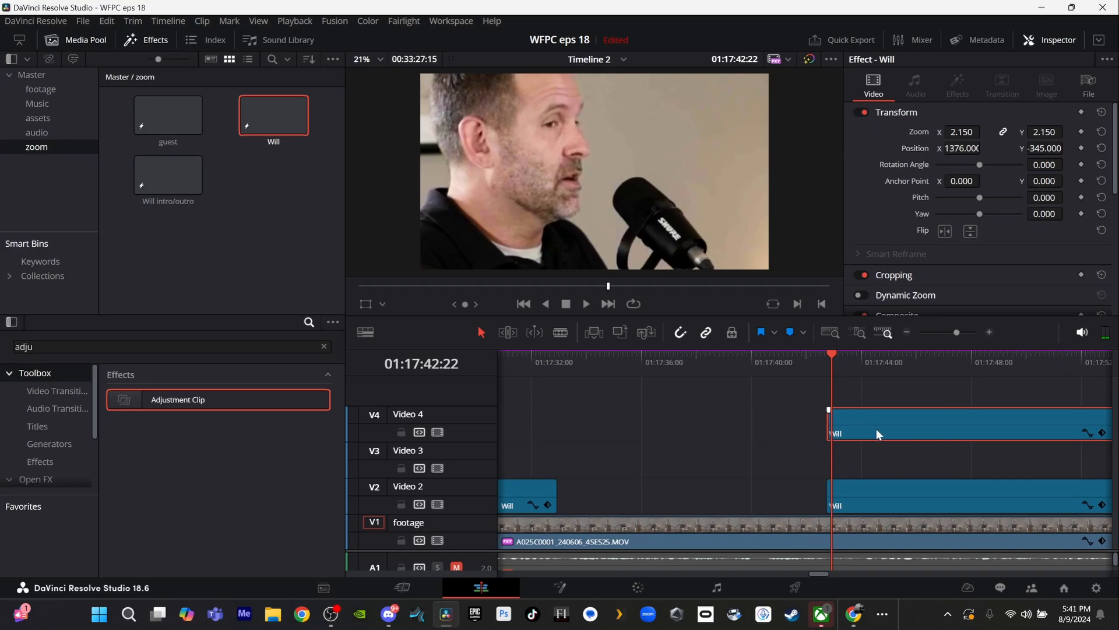
key("Delete")
- Play to 01:17:43:03 and set the V2 host zoom clip's position X to 1570 to reframe the host
key("space")
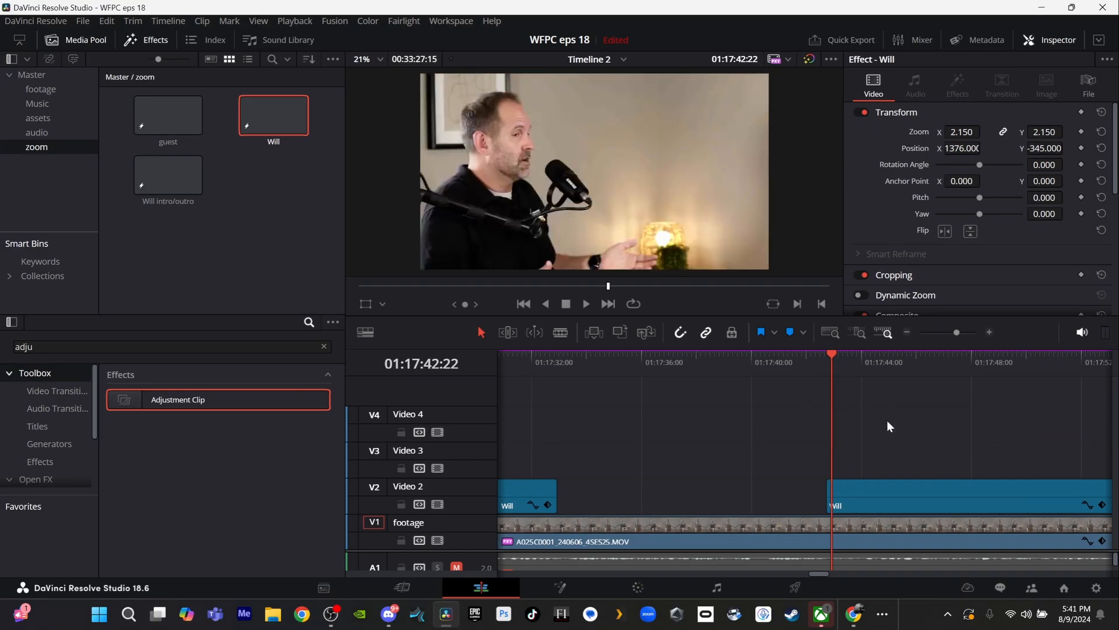
key("space")
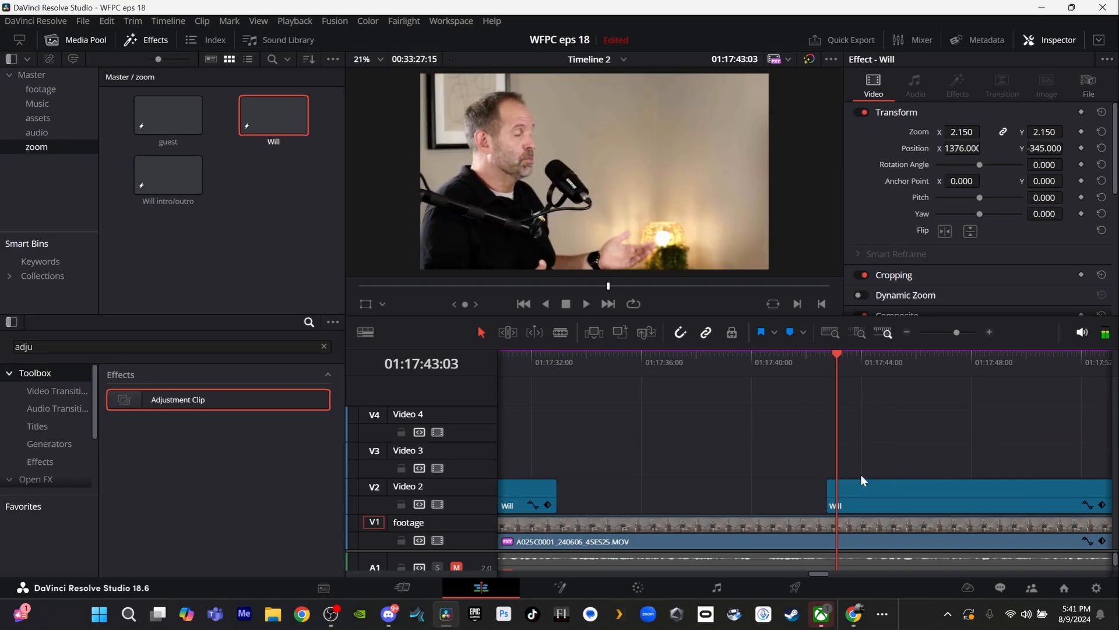
left_click(866, 490)
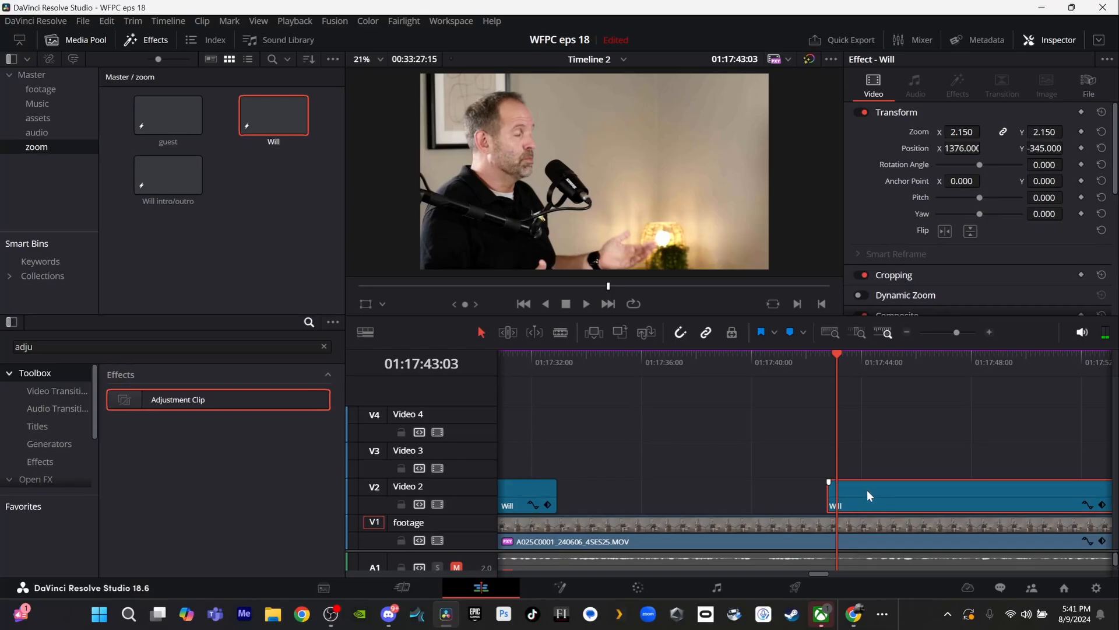
mouse_move(956, 151)
left_mouse_down()
mouse_move(984, 147)
mouse_move(956, 151)
left_mouse_up()
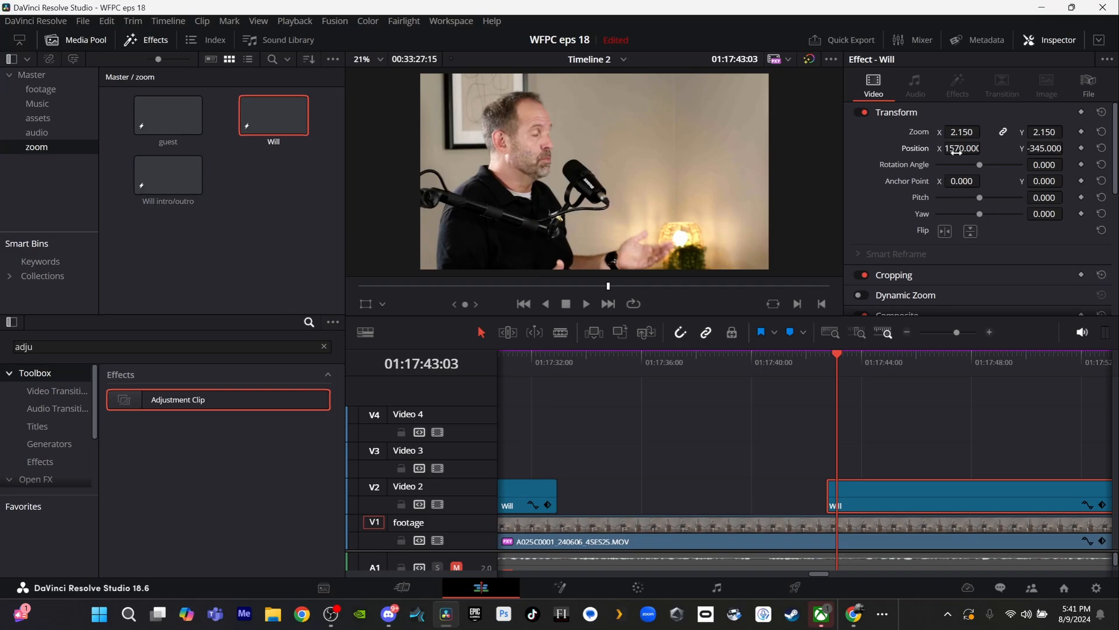
- Extend the end of the reframed host zoom clip on V2 far beyond the end of the footage
scroll(921, 428, "right", 5)
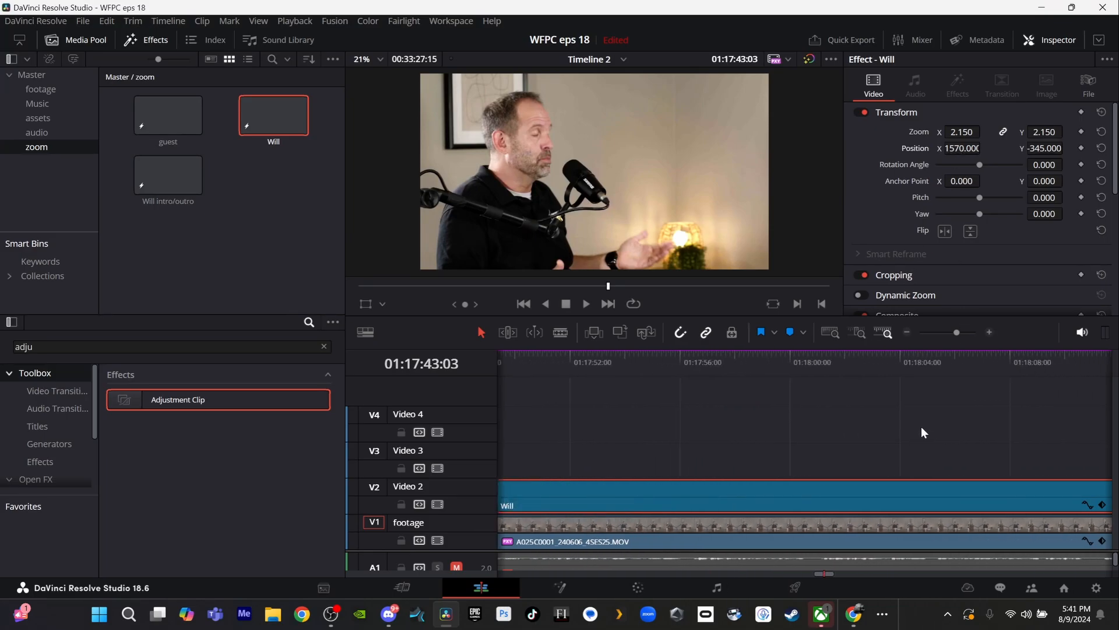
scroll(922, 431, "down", 3)
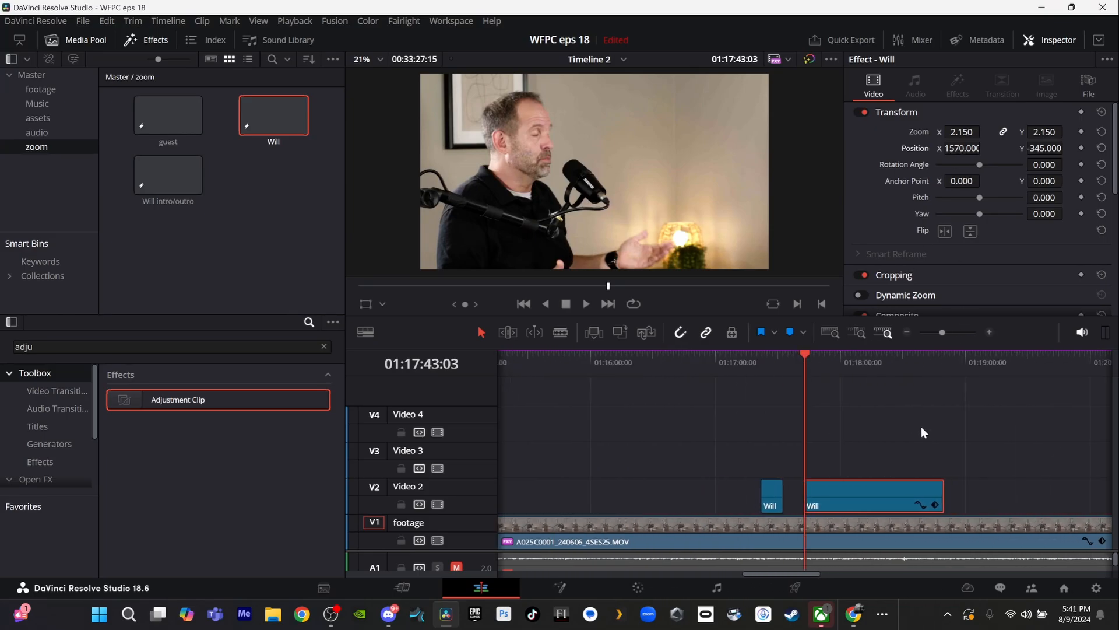
scroll(921, 426, "down", 4)
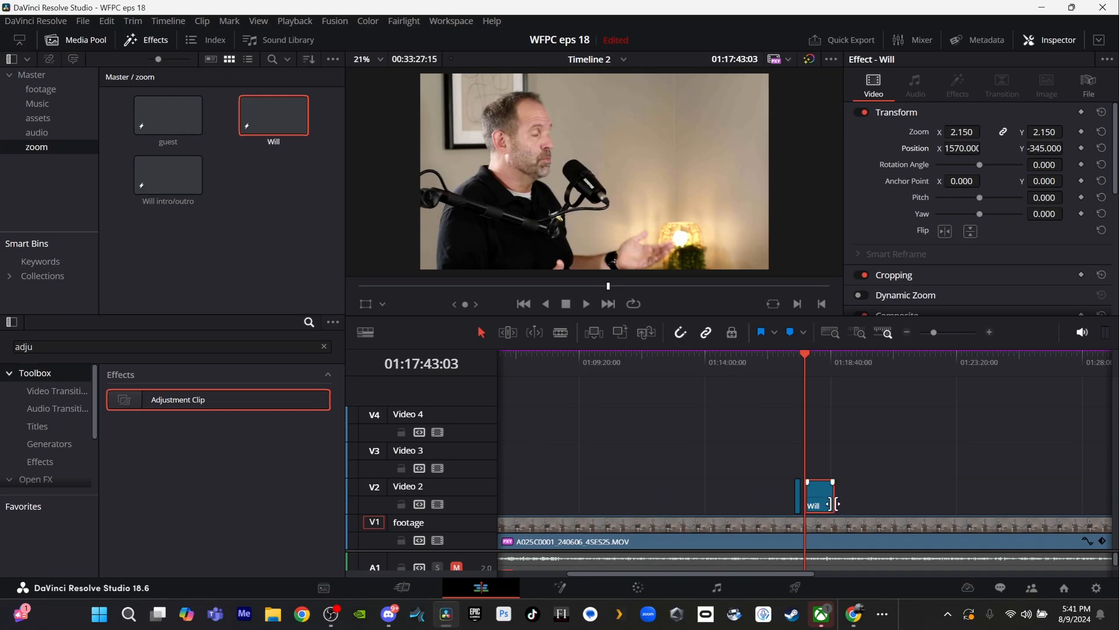
left_click_drag(836, 504, 1105, 501)
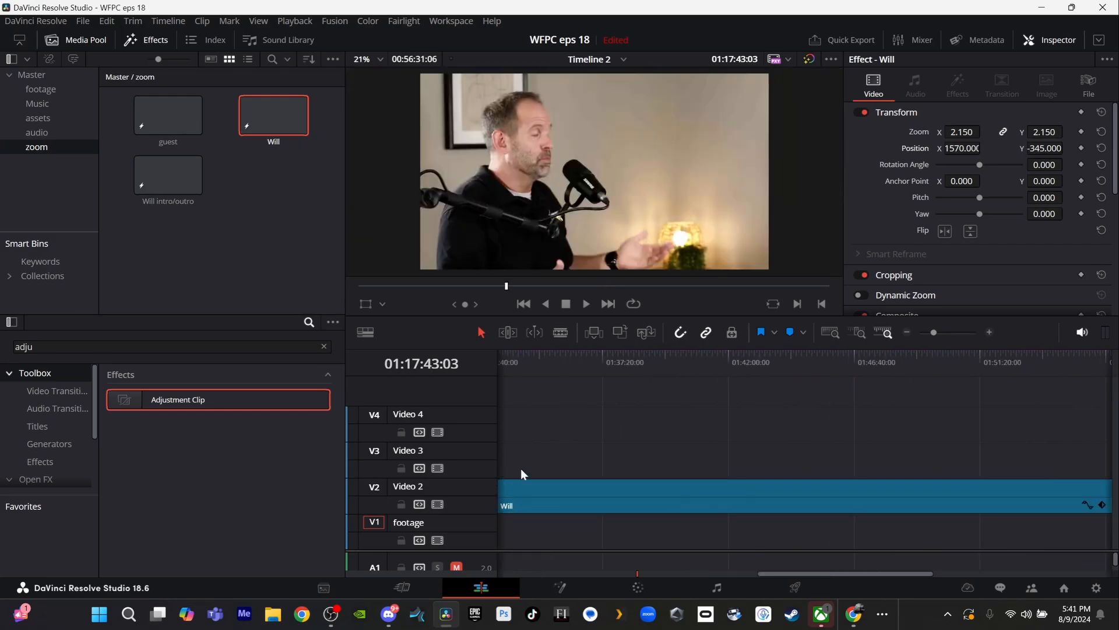
- Examine how the extended host zoom clip lines up with the footage, scrubbing the playhead to 01:21:45:15
scroll(521, 469, "up", 8)
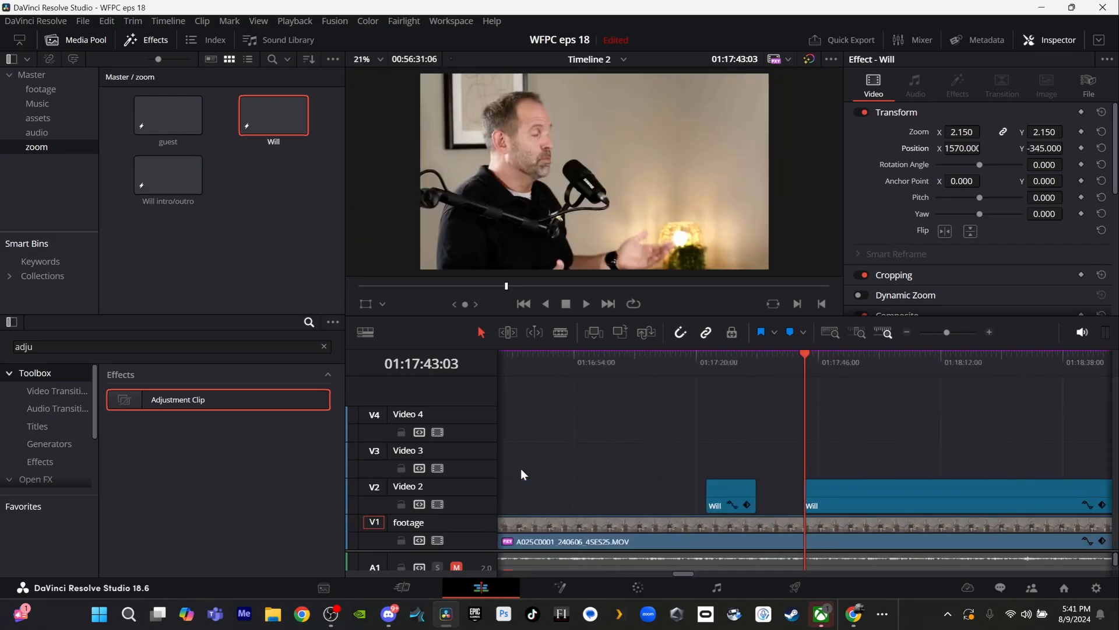
scroll(521, 469, "up", 3)
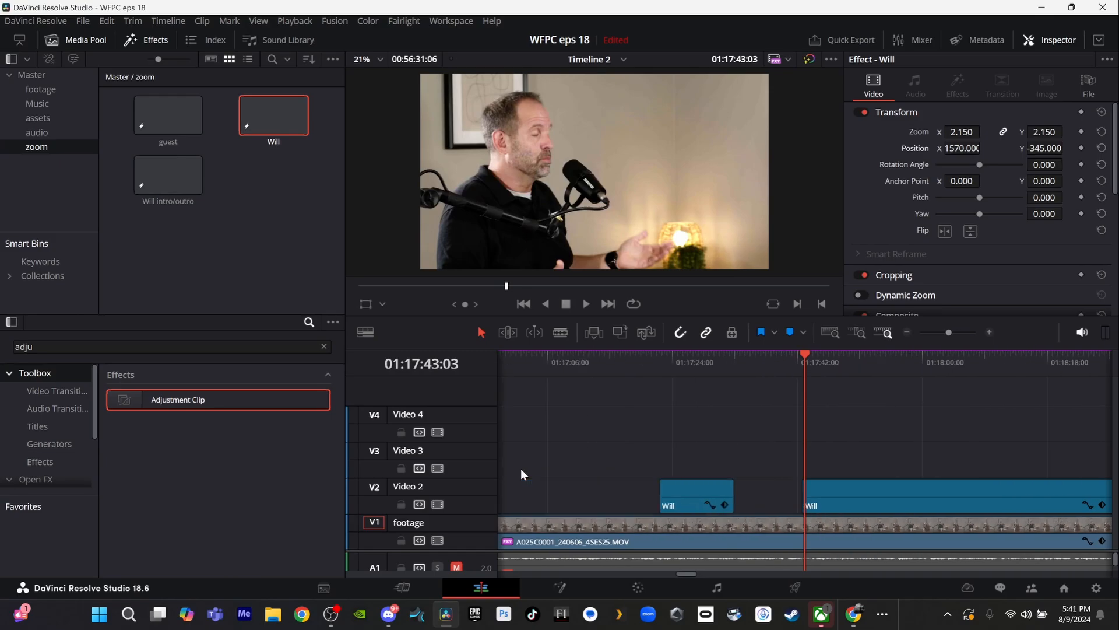
scroll(521, 470, "down", 6)
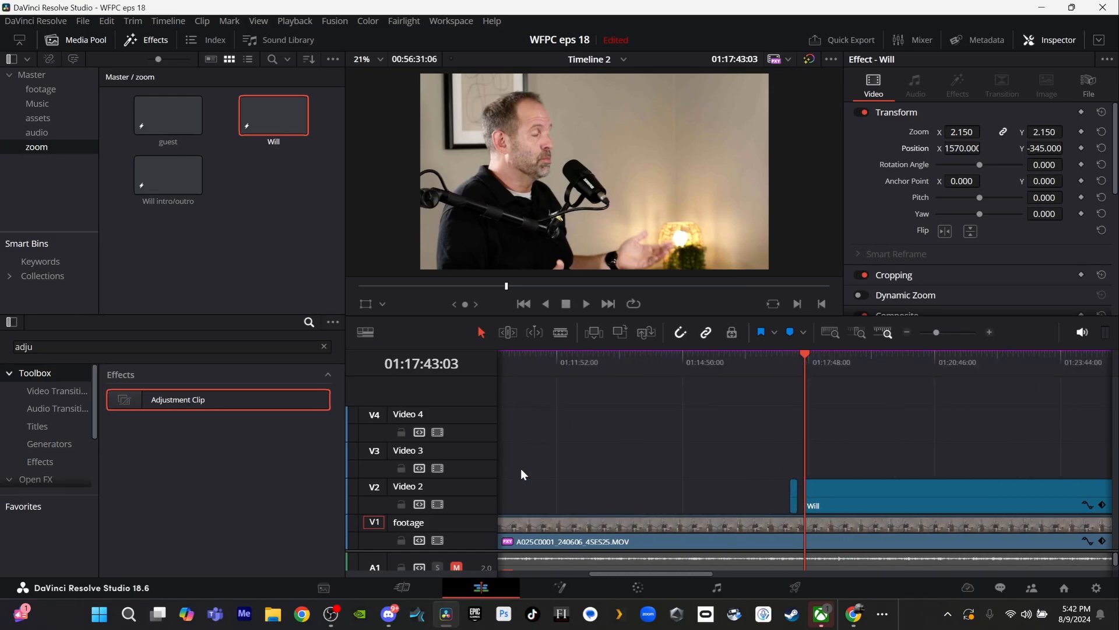
scroll(521, 473, "down", 4)
scroll(520, 474, "up", 3)
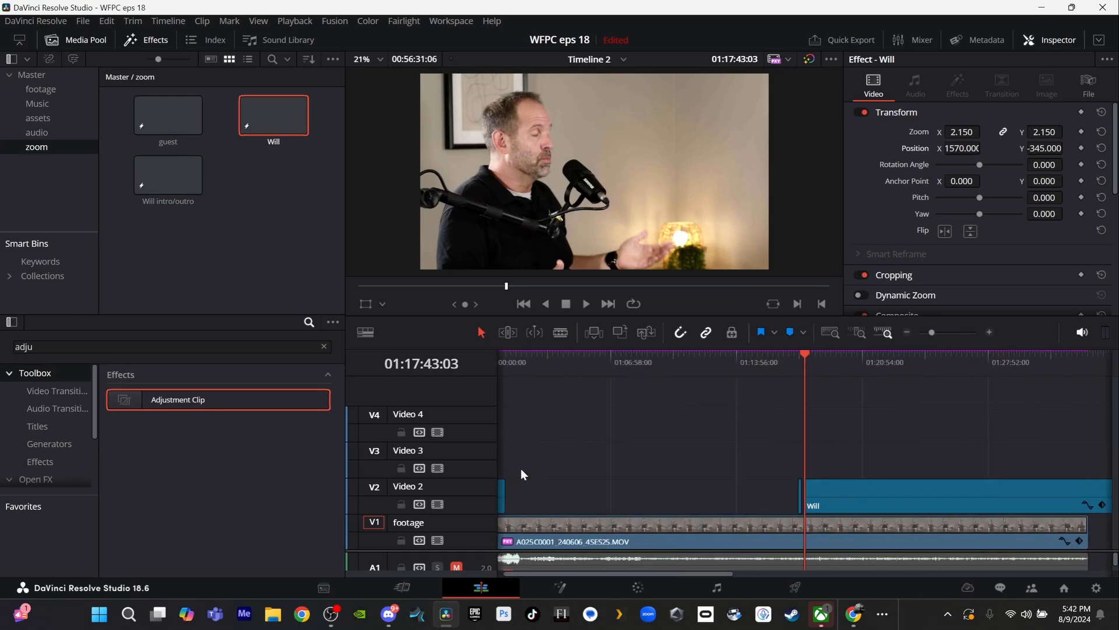
left_click_drag(806, 358, 879, 356)
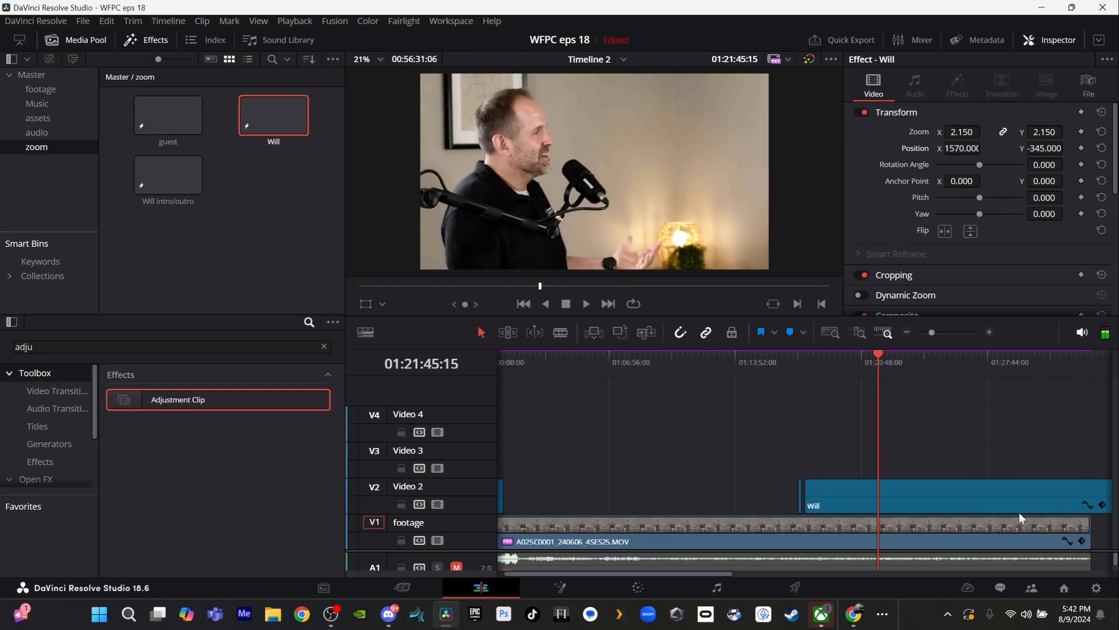
scroll(1019, 513, "up", 4)
scroll(1019, 513, "down", 10)
scroll(1019, 513, "up", 4)
scroll(1019, 513, "down", 1)
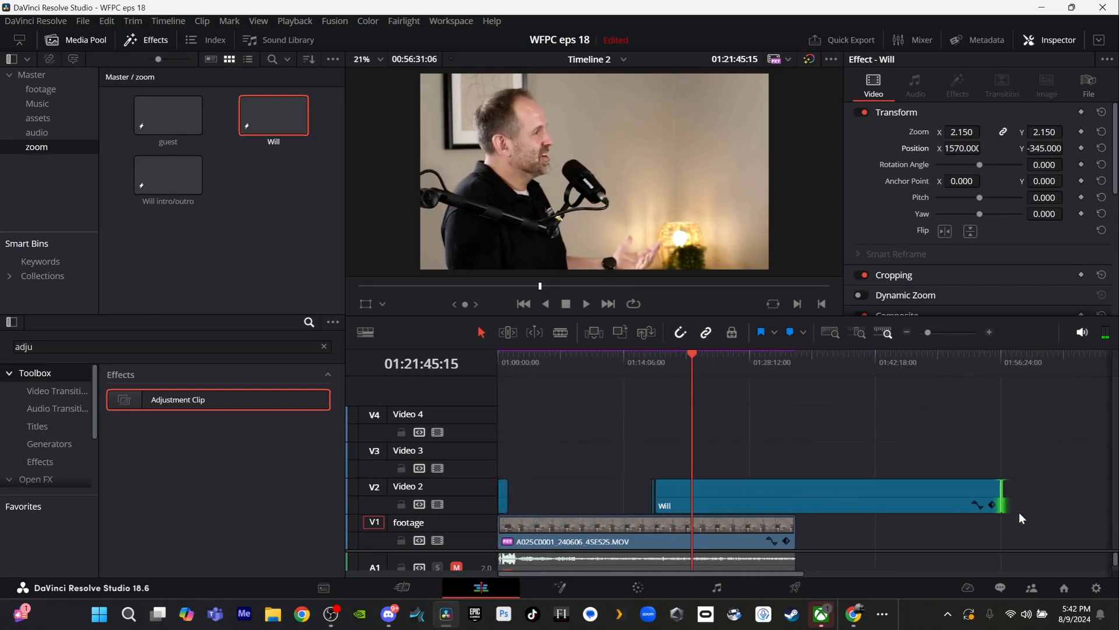
scroll(1019, 517, "down", 2)
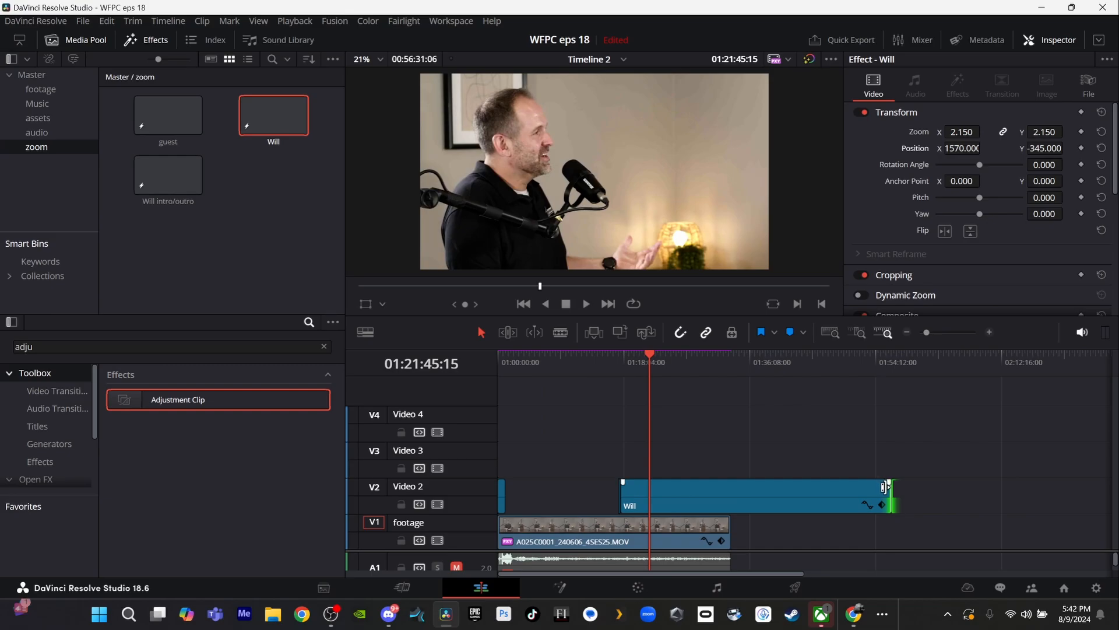
- Trim the end of the host zoom clip back to about 01:19:45 and move the playhead to 01:17:22:05
left_click_drag(892, 499, 632, 494)
left_click_drag(621, 363, 620, 362)
scroll(649, 390, "down", 3)
scroll(649, 390, "up", 10)
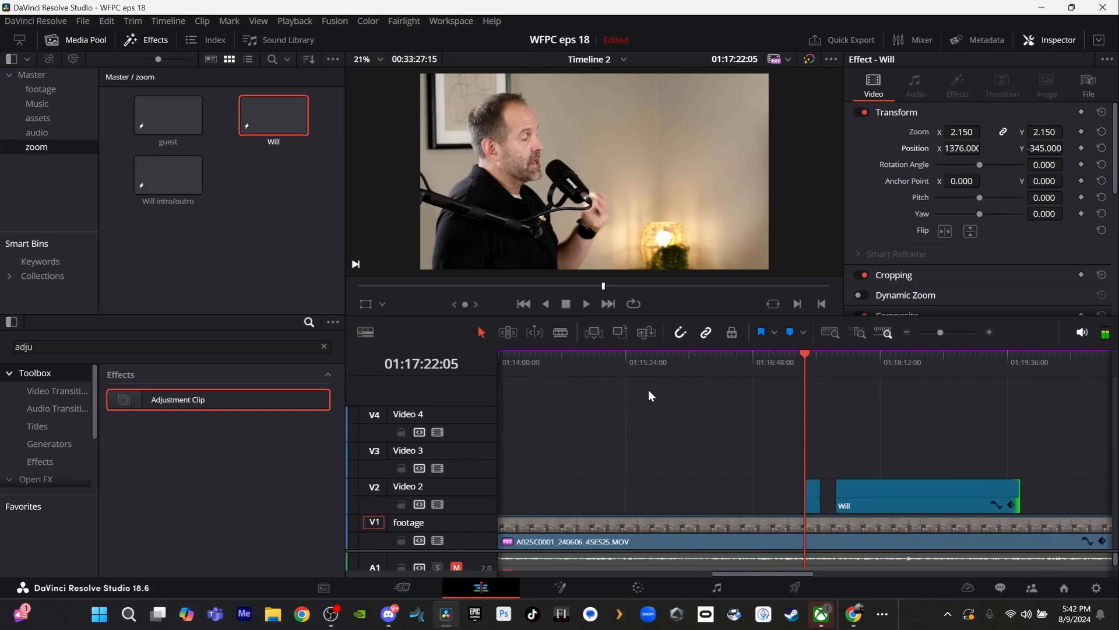
- Save the reframed host zoom clip from V2 as a reusable clip in the zoom bin
scroll(649, 390, "down", 1)
left_click(898, 500)
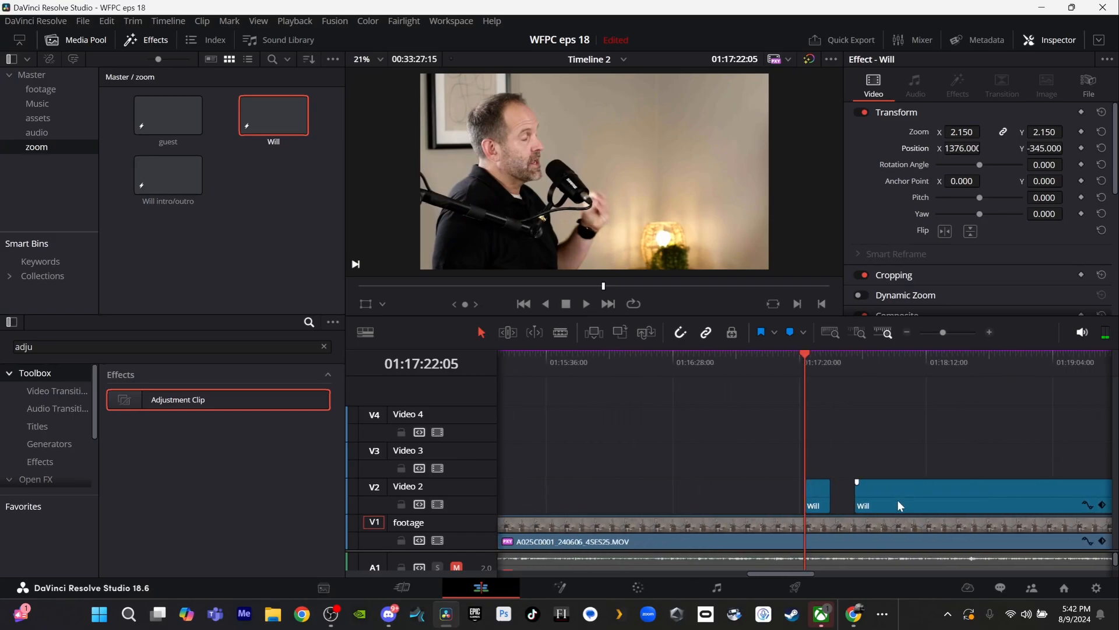
left_click_drag(898, 498, 205, 290)
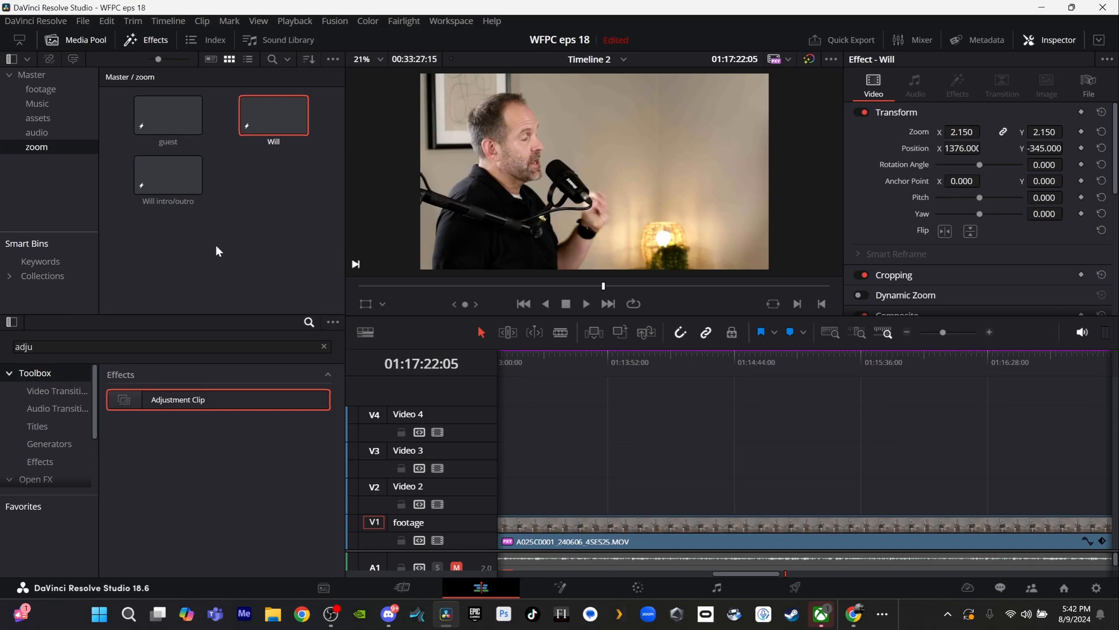
scroll(702, 448, "up", 3)
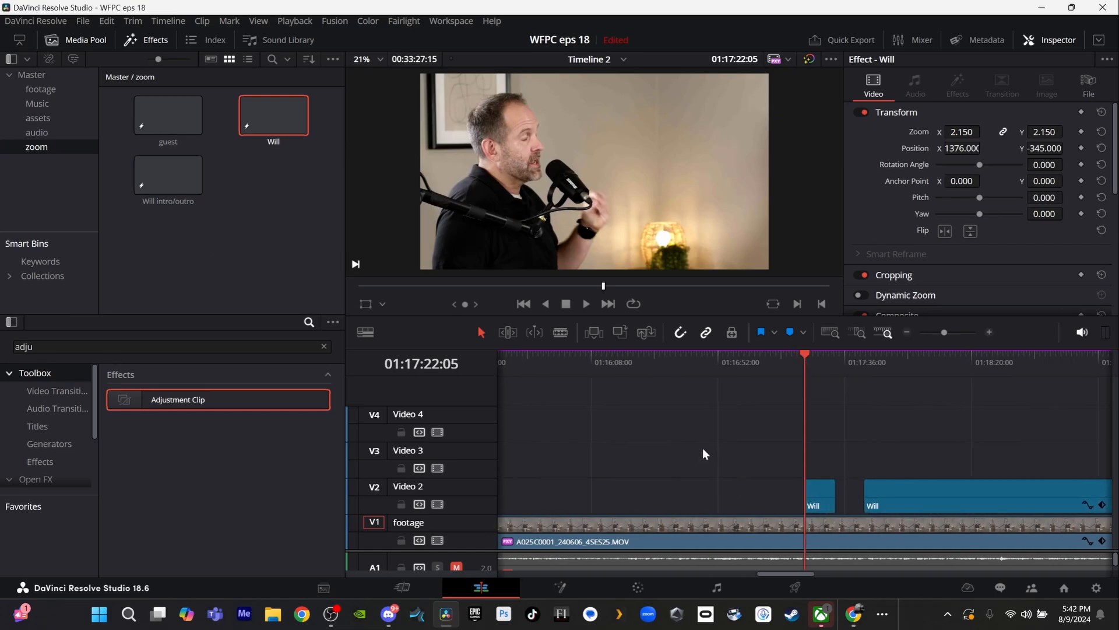
scroll(702, 448, "down", 5)
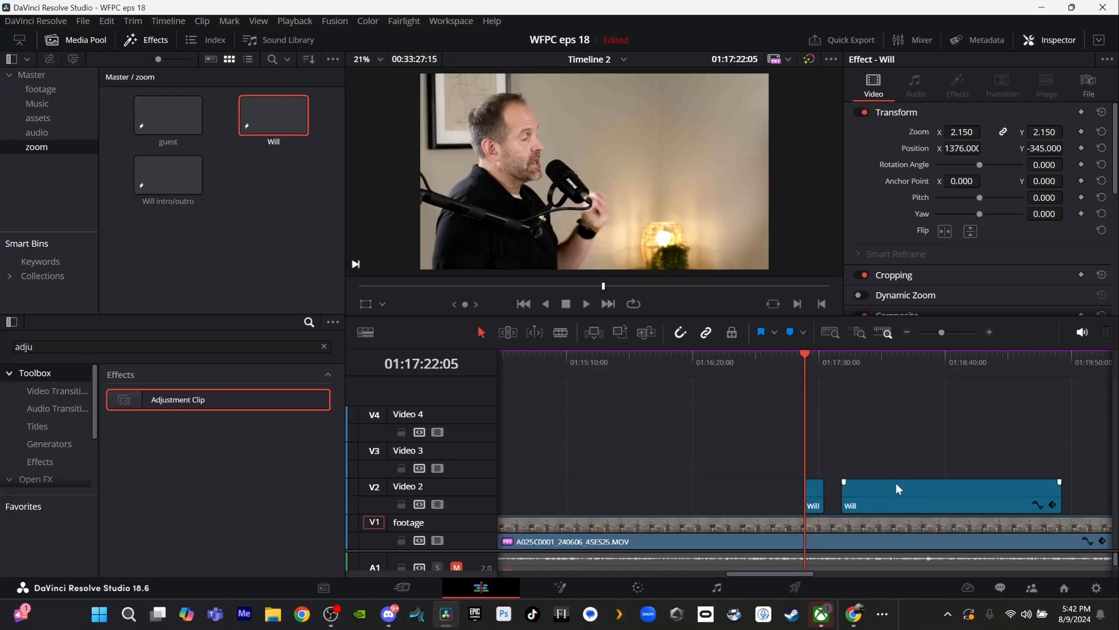
left_click_drag(895, 483, 252, 226)
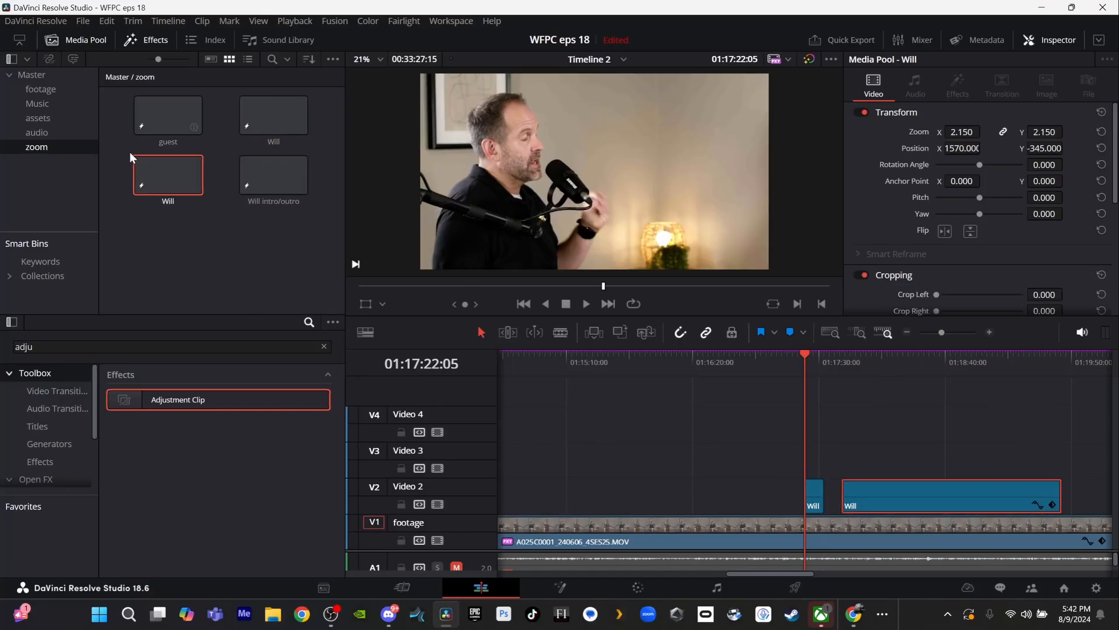
- Rename the newly saved bin clip with the host's first name followed by "adejusted"
left_click(173, 204)
type("adejusted")
key("BackSpace")
key("BackSpace")
key("BackSpace")
type("ted")
key("Return")
- Place the guest zoom clip on V3 at 01:19:45:00, right after the host's clip, and play to 01:19:50:05
scroll(866, 431, "down", 2)
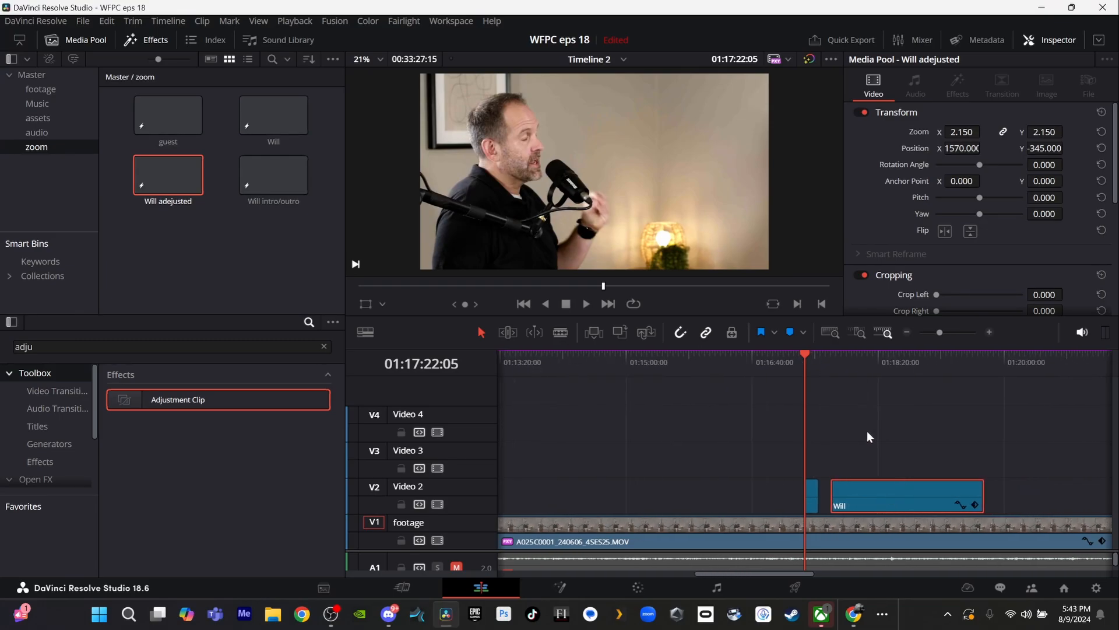
scroll(867, 436, "down", 4)
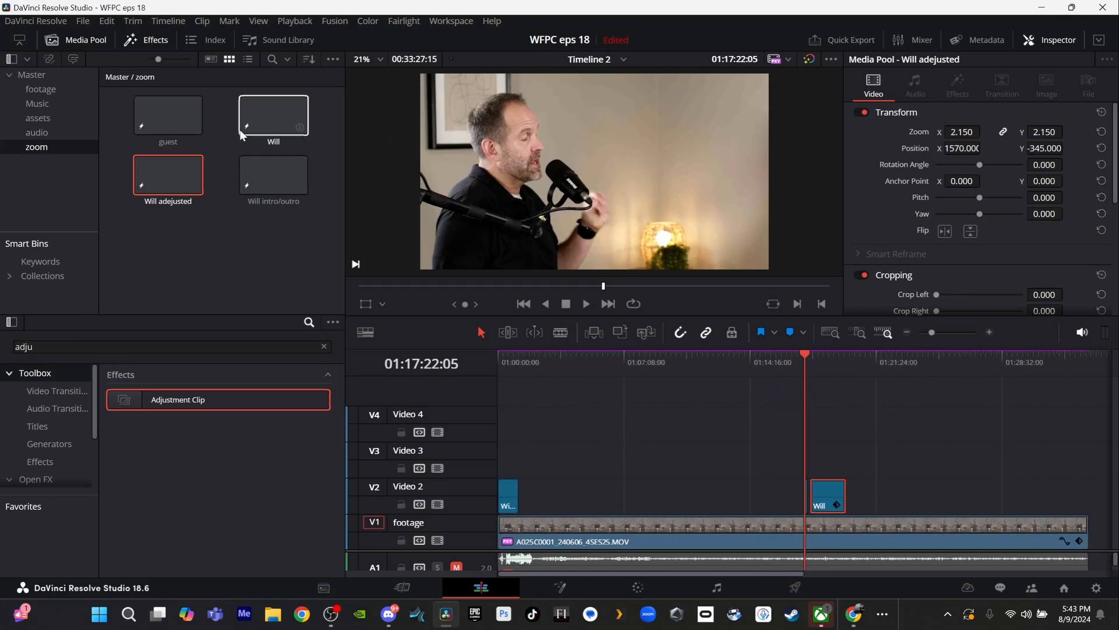
left_click(542, 359)
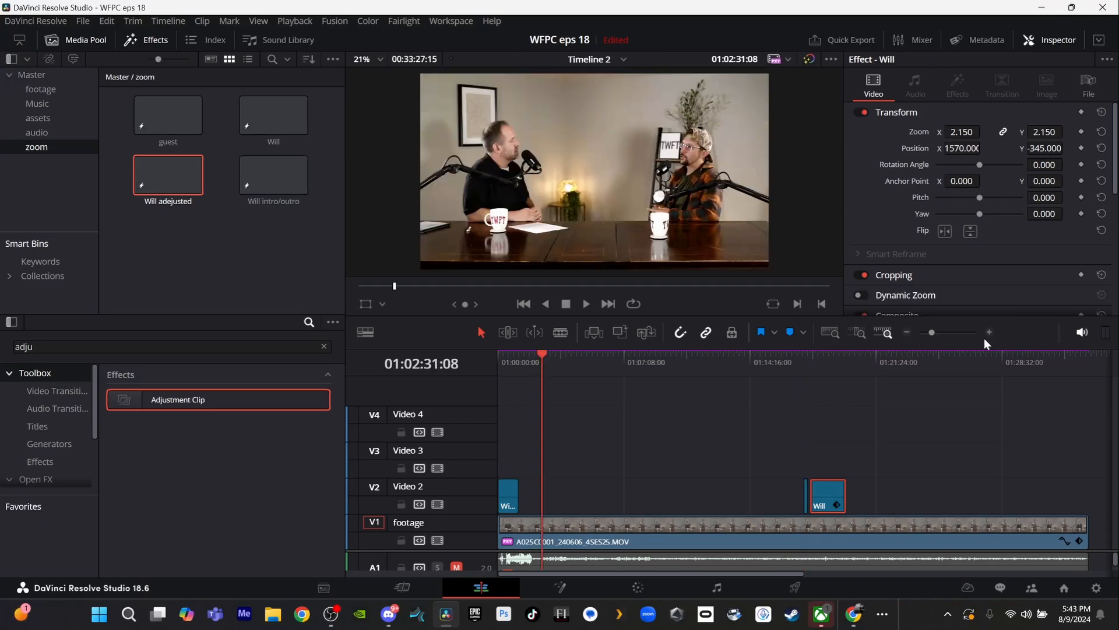
left_click(848, 365)
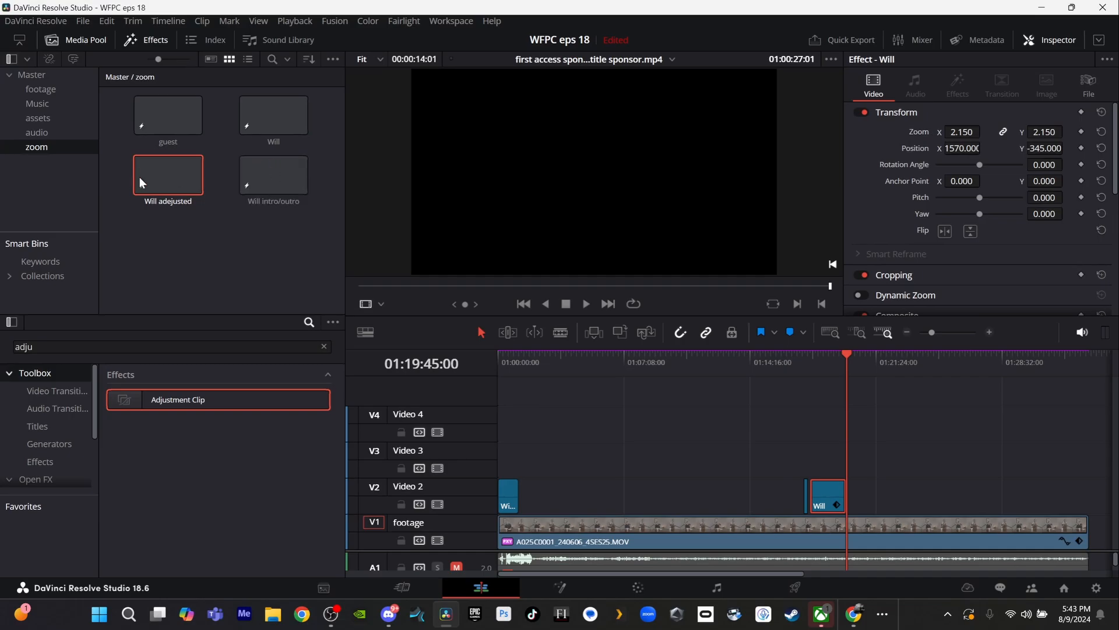
left_click_drag(178, 120, 849, 446)
key("space")
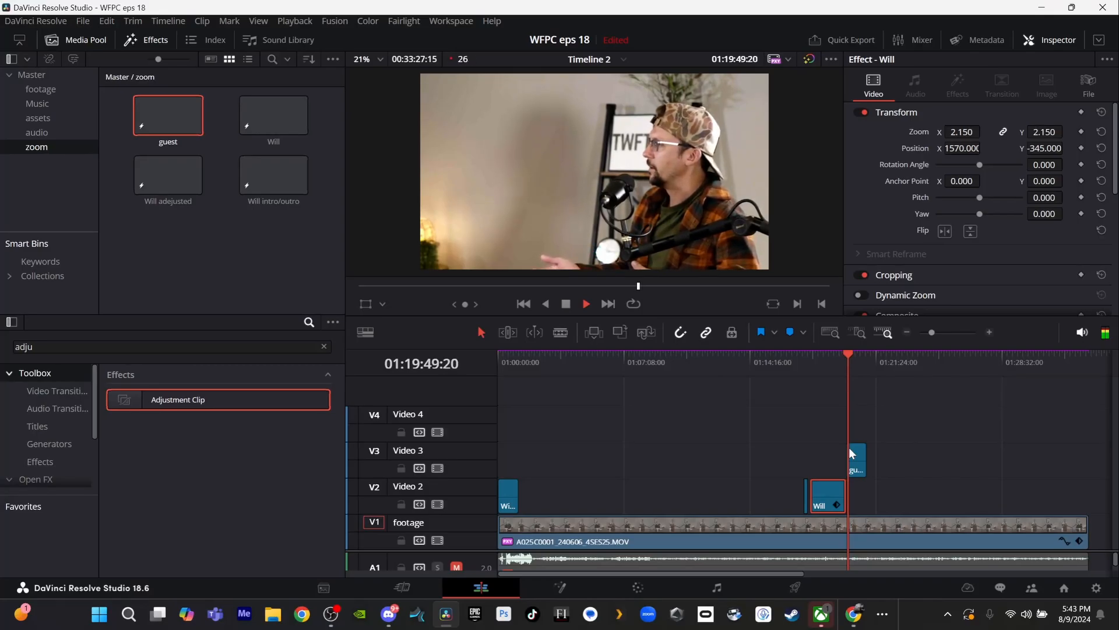
key("space")
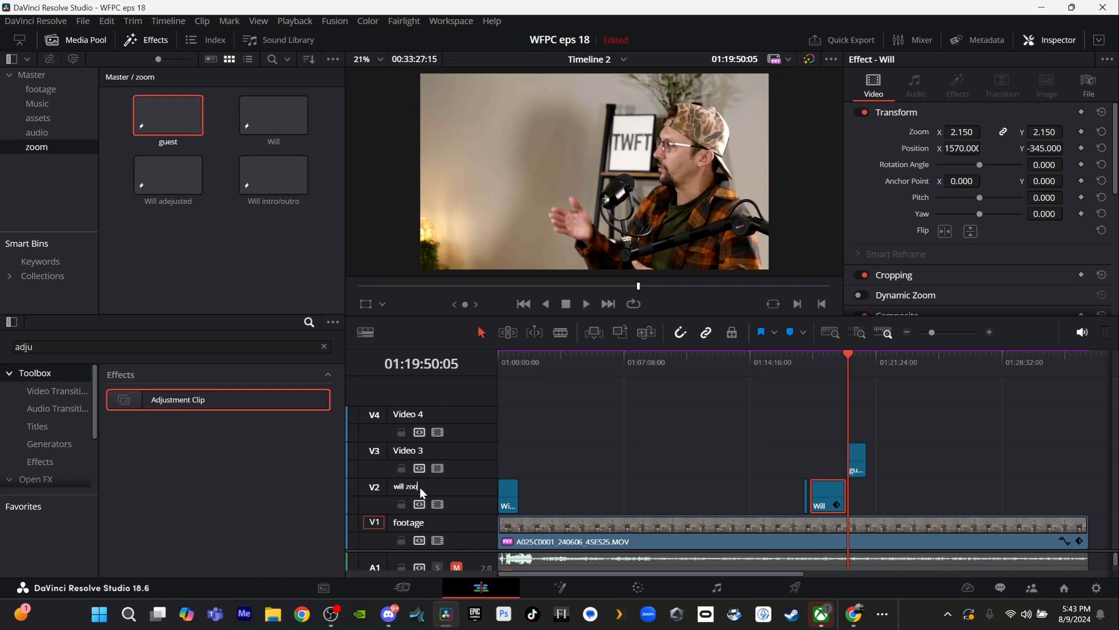
- Rename track V2 with the host's first name plus "zooms", and track V3 as "guest zoomz"
double_click(414, 451)
type("guest zoomz")
key("Return")
- Play on to 01:19:53:13 and trim the end of the guest zoom clip back to that point
key("b")
key("space")
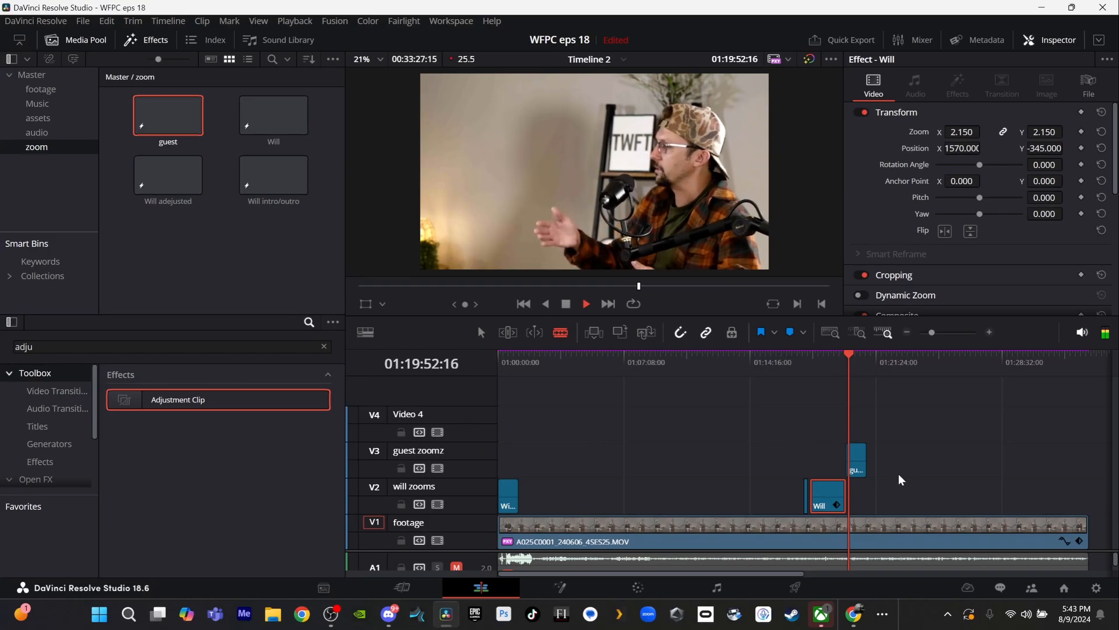
key("space")
scroll(900, 479, "up", 4)
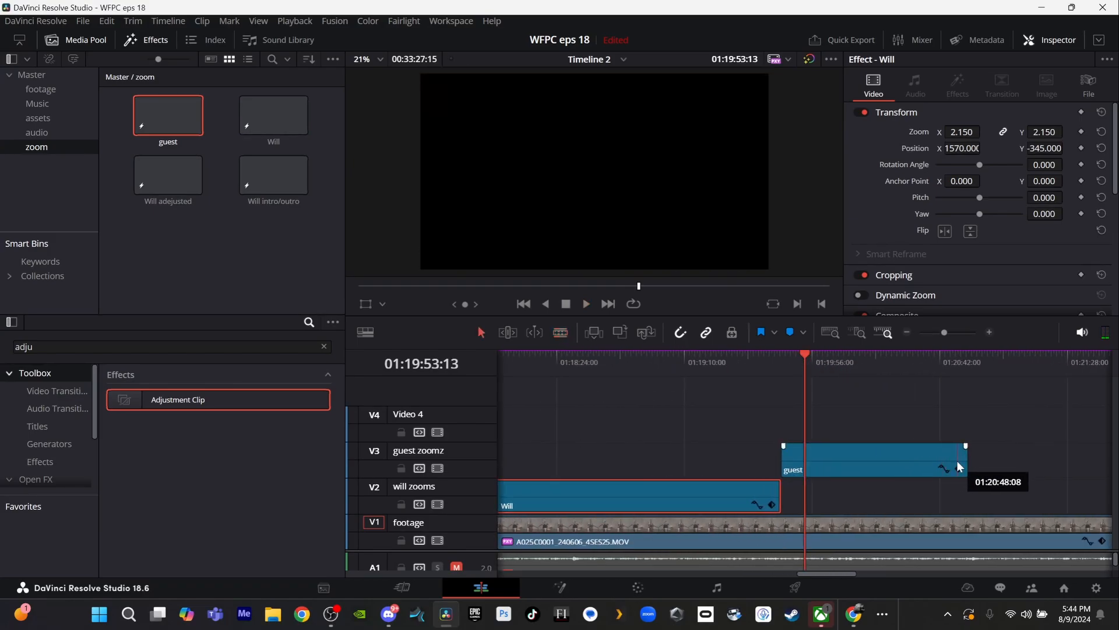
key("a")
left_click_drag(969, 461, 807, 462)
- Play past the trimmed guest clip to 01:19:56:09 and return the playhead to the clip's start at 01:19:45:00
key("space")
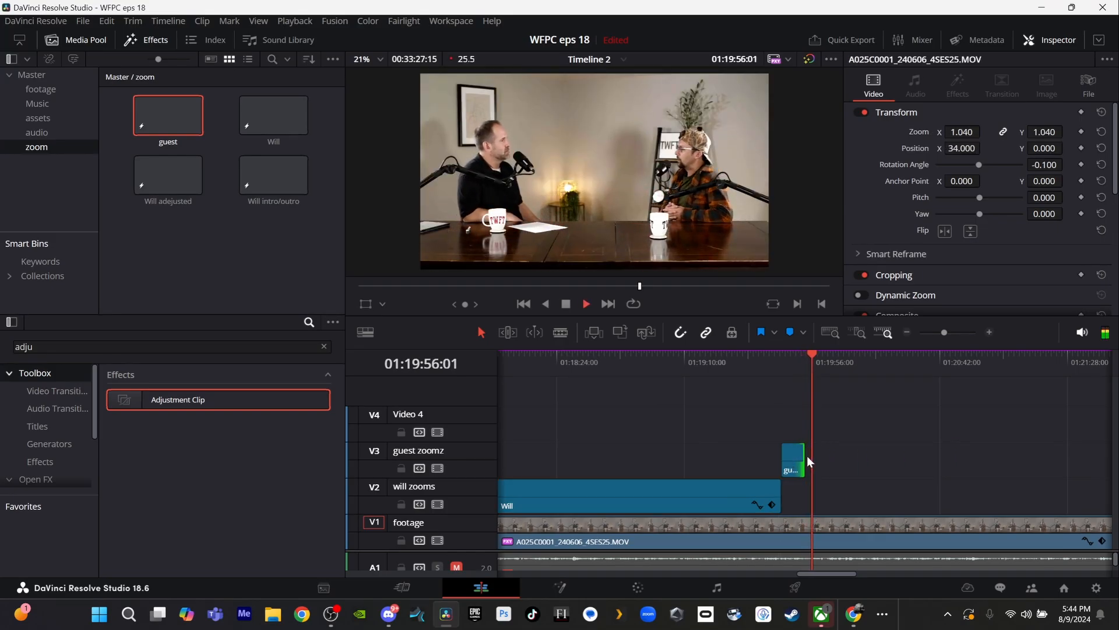
key("space")
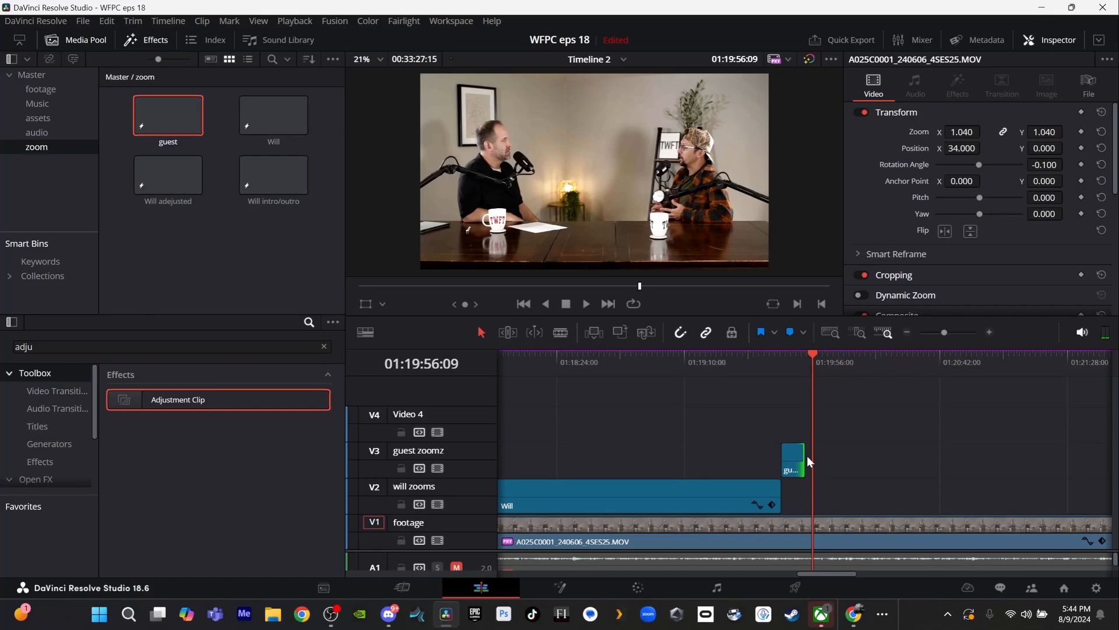
left_click(786, 361)
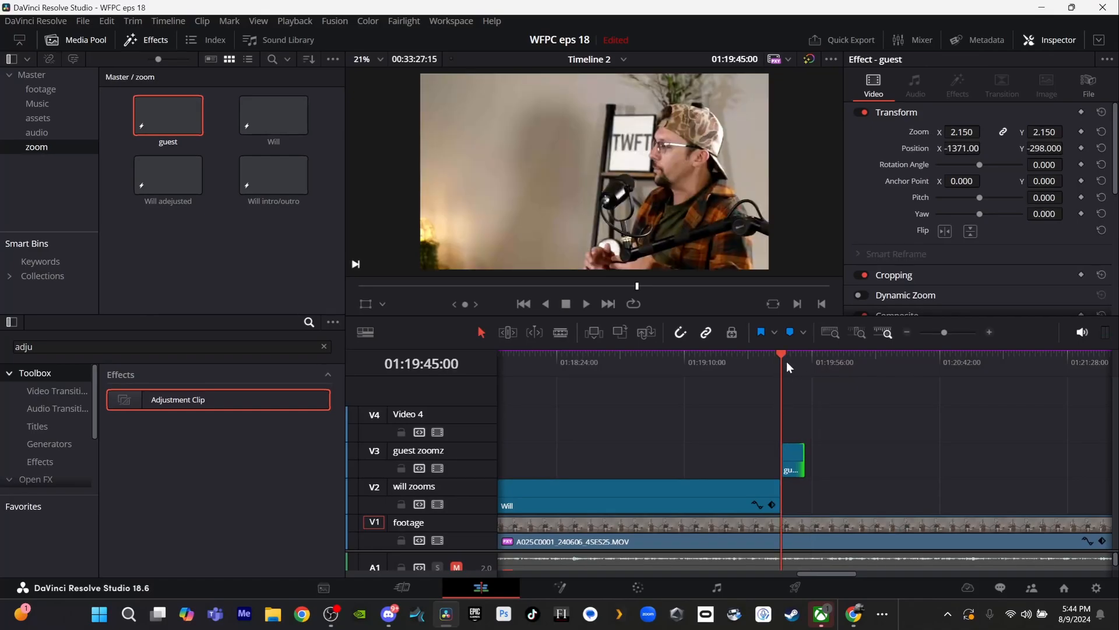
- Play from 01:19:45:00 past the guest zoom clip, then replay from within that clip to 01:19:55:09
key("space")
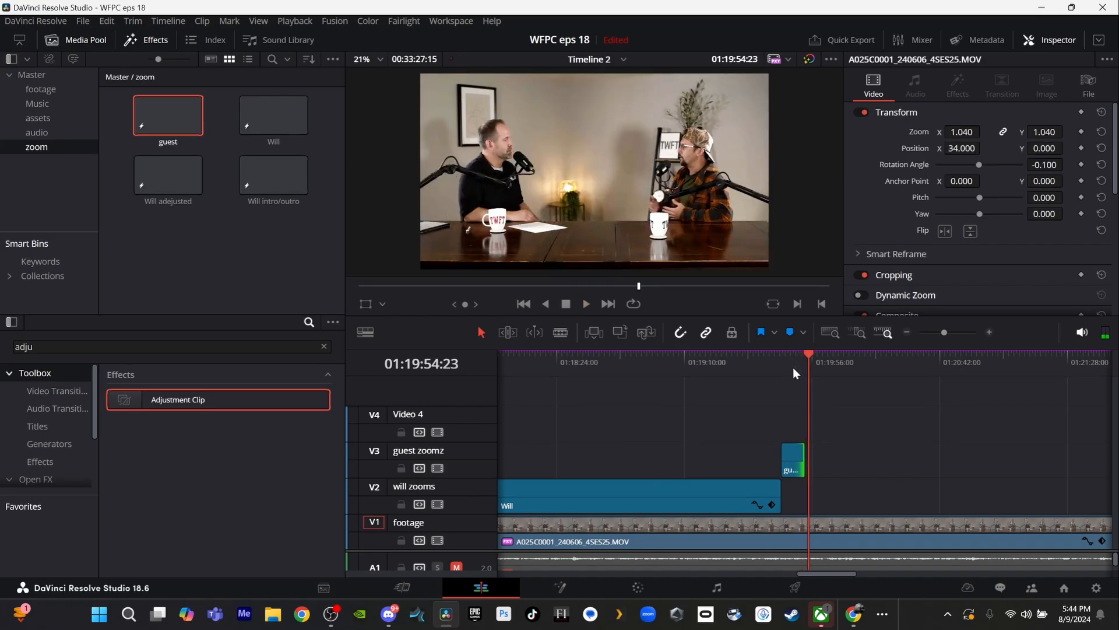
scroll(793, 368, "up", 10)
scroll(793, 367, "down", 2)
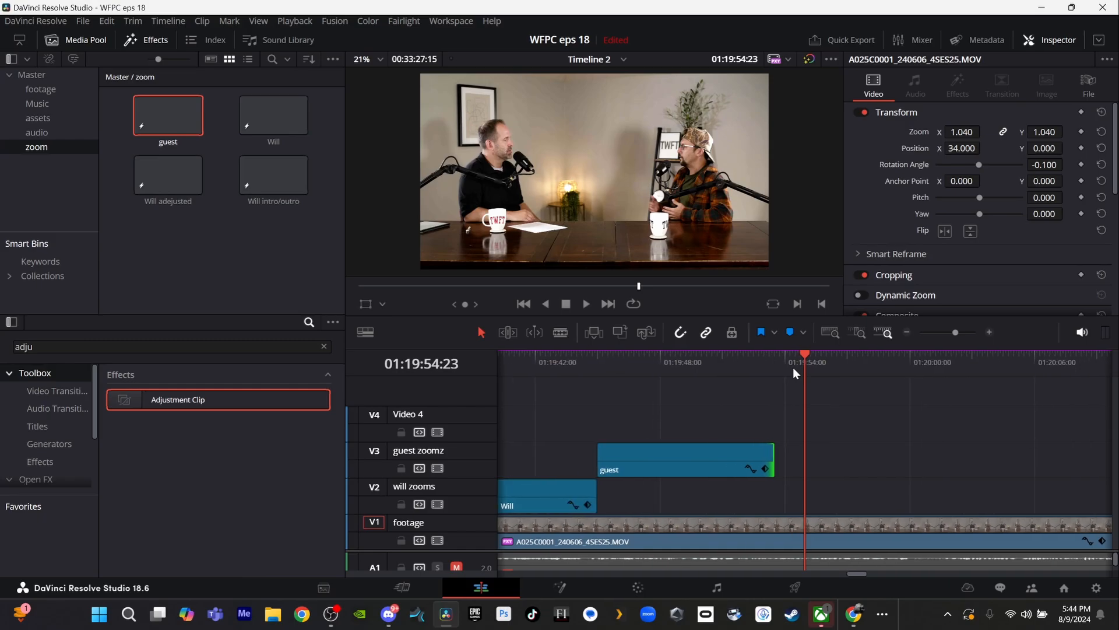
left_click(749, 366)
key("space")
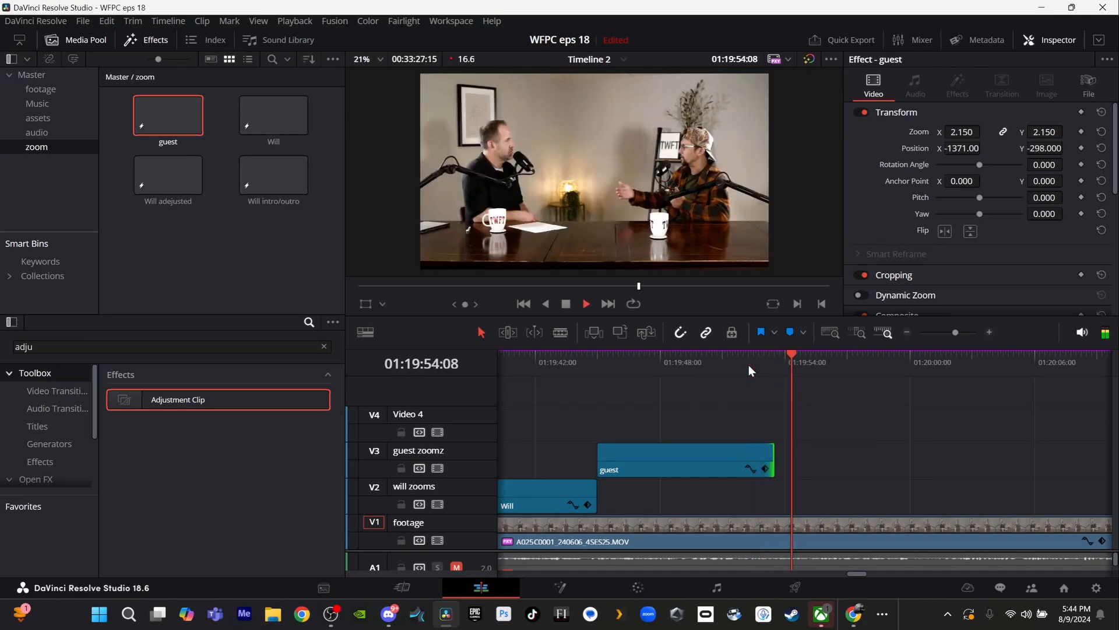
key("space")
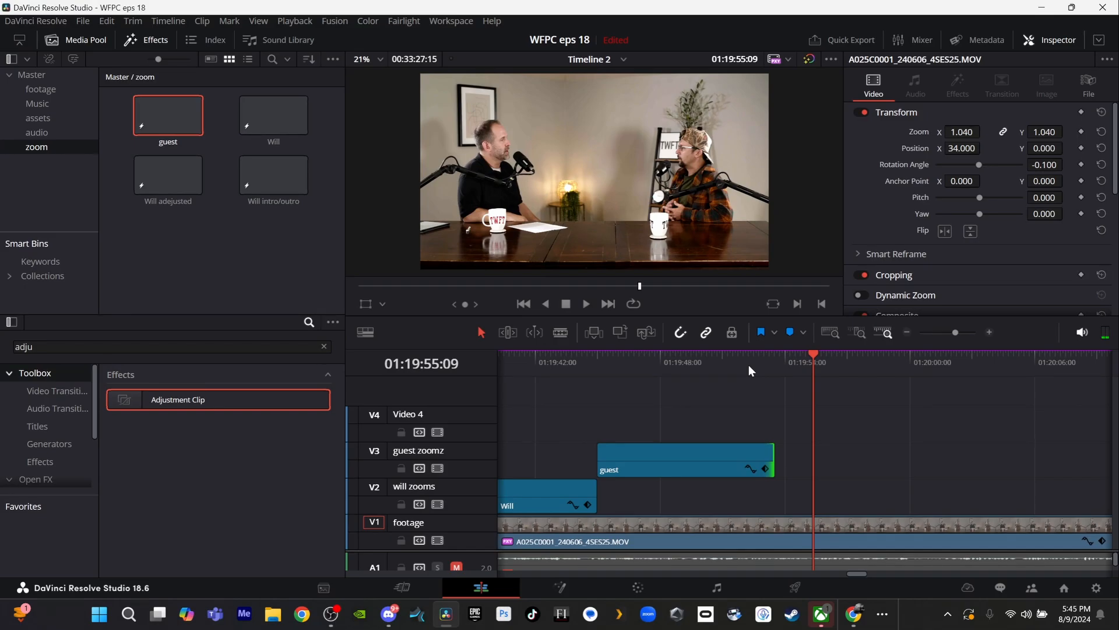
- Fit the whole episode in the timeline and enlarge the audio area to examine tracks A1 to A5
scroll(748, 365, "down", 5)
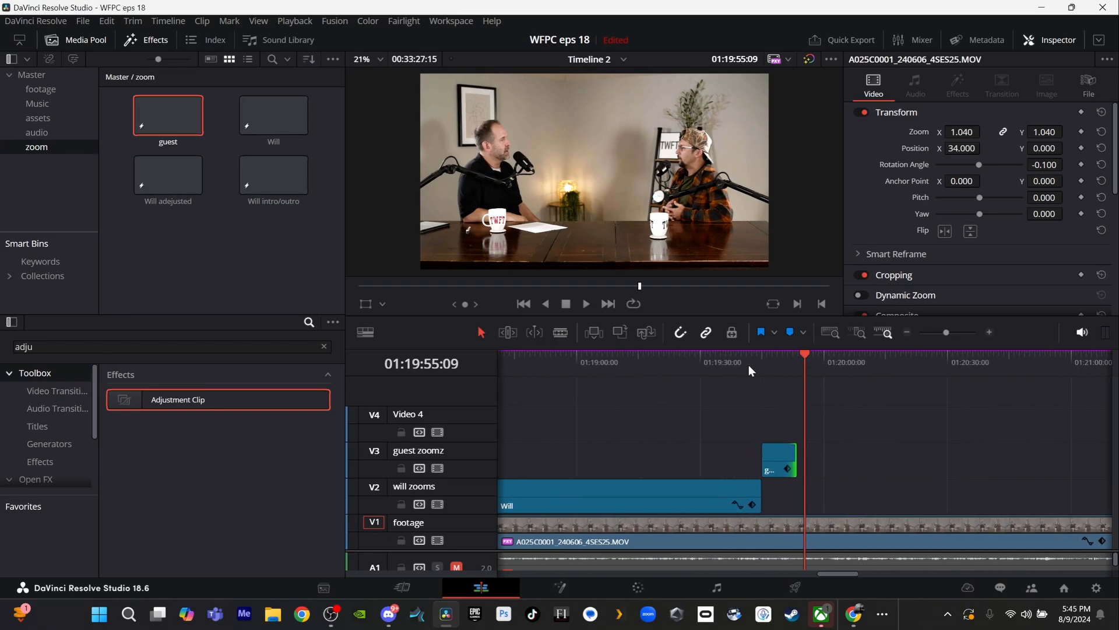
scroll(749, 365, "down", 4)
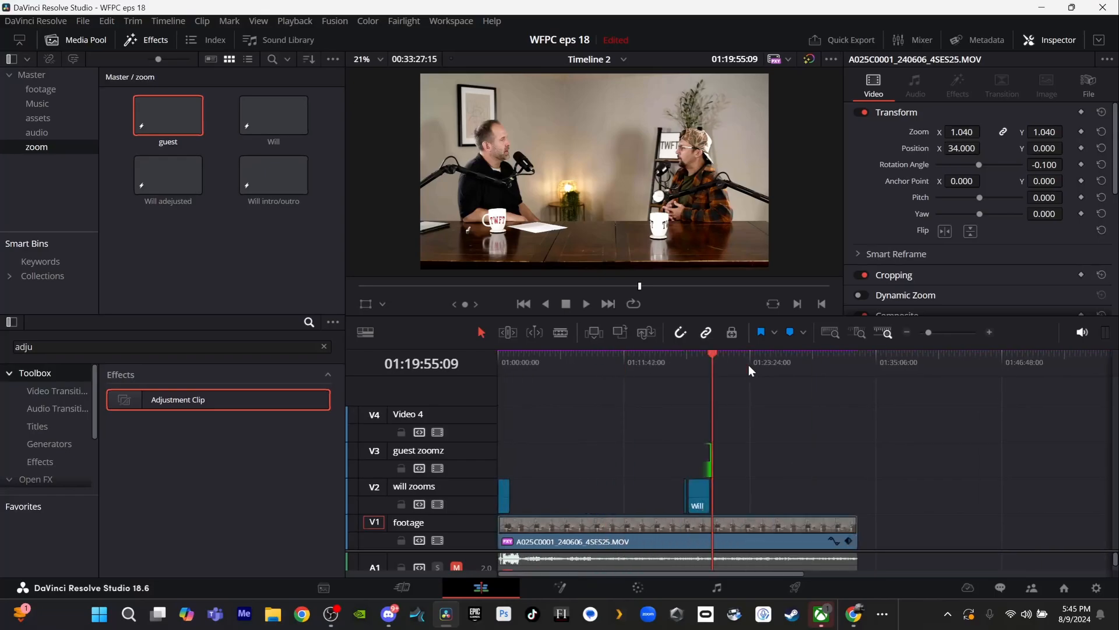
scroll(748, 365, "down", 1)
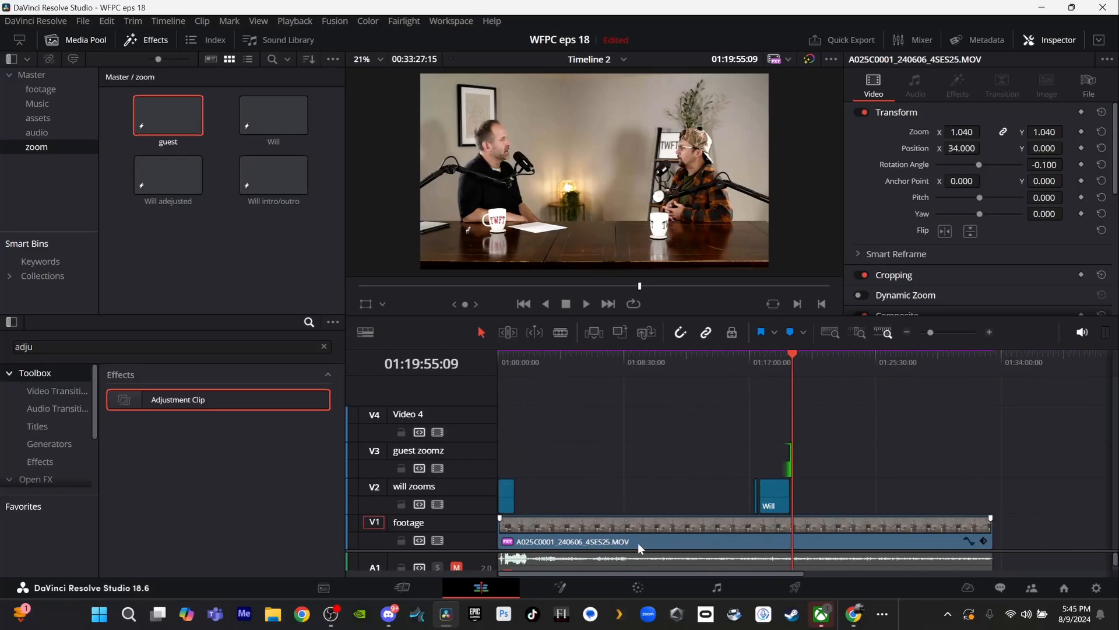
scroll(635, 558, "down", 1)
left_click_drag(481, 548, 473, 417)
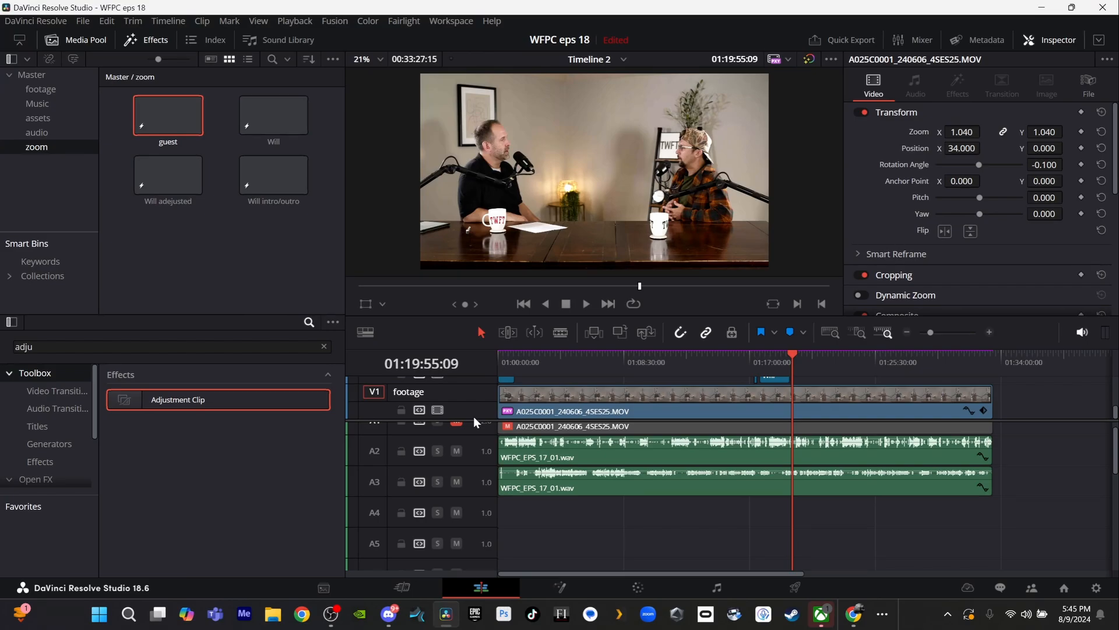
- Restore the video track area, open the assets bin and examine its clips, skimming podcast logo stinger.mp4
left_click(24, 117)
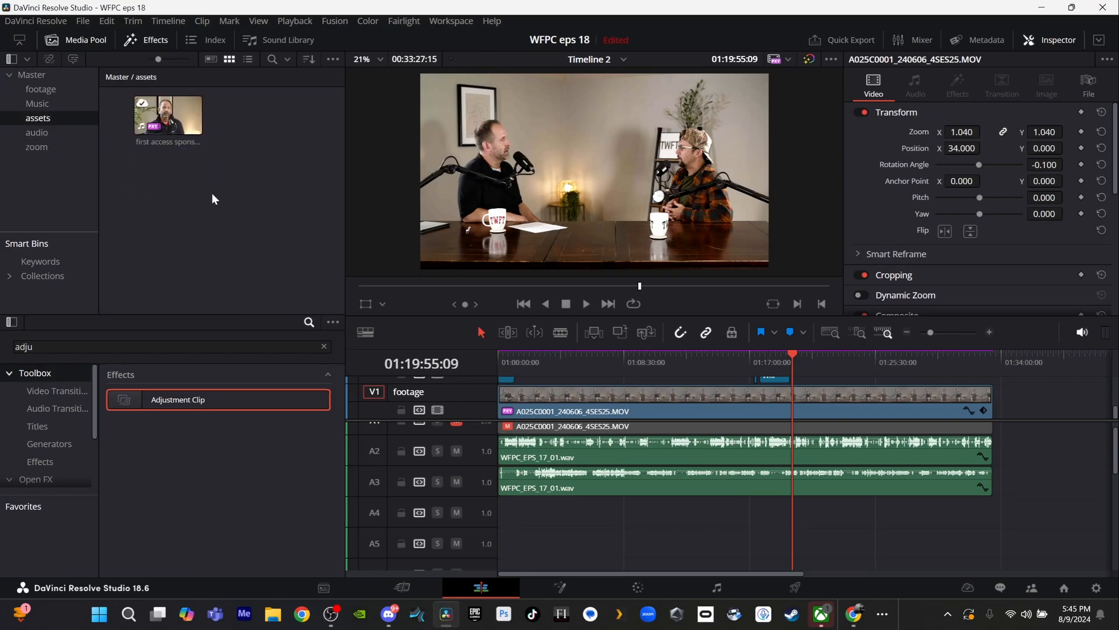
scroll(606, 446, "up", 1)
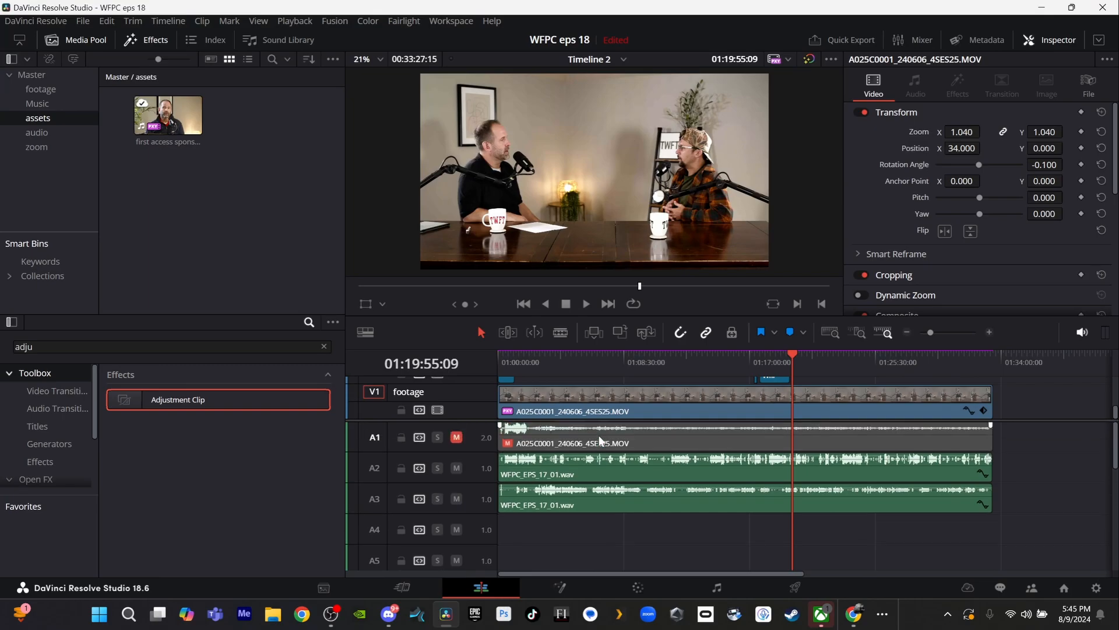
left_click(463, 424)
left_click_drag(463, 419, 450, 479)
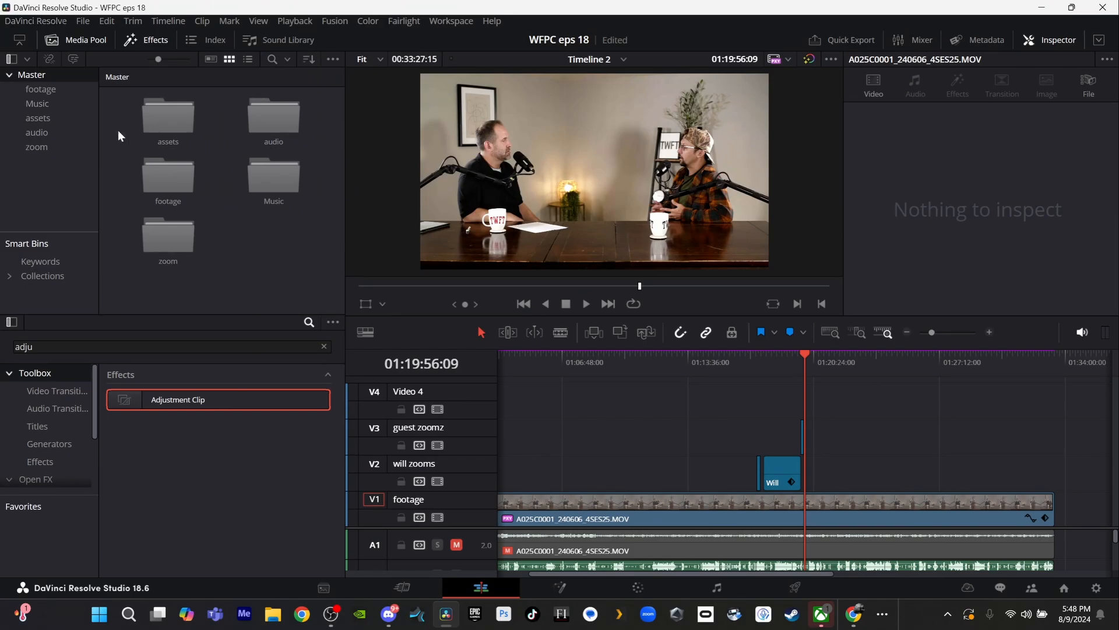
double_click(180, 134)
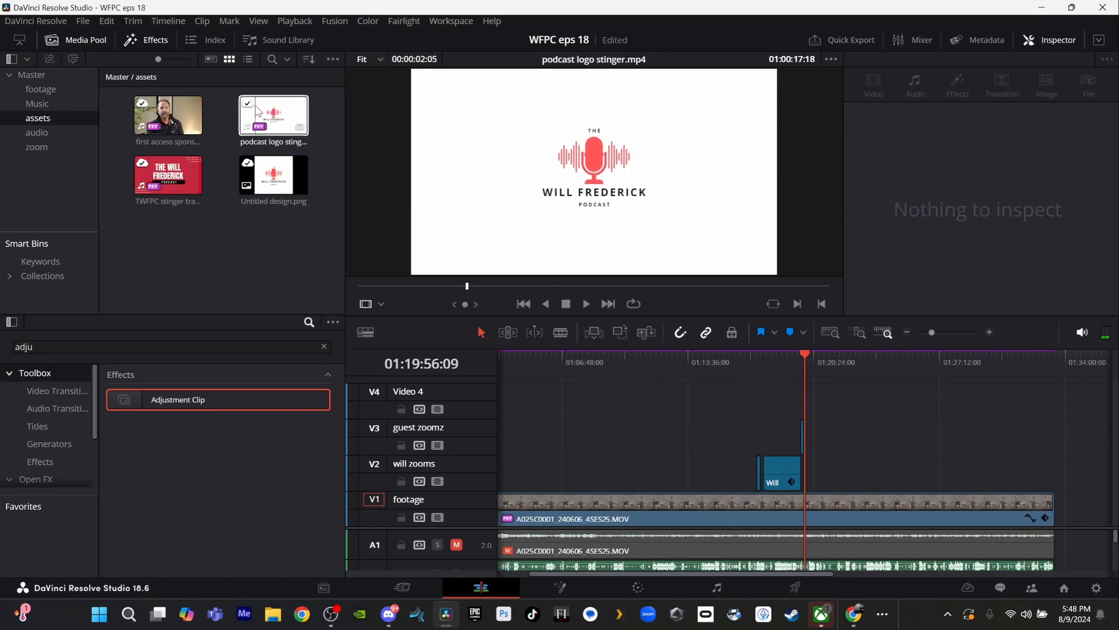
scroll(545, 436, "left", 2)
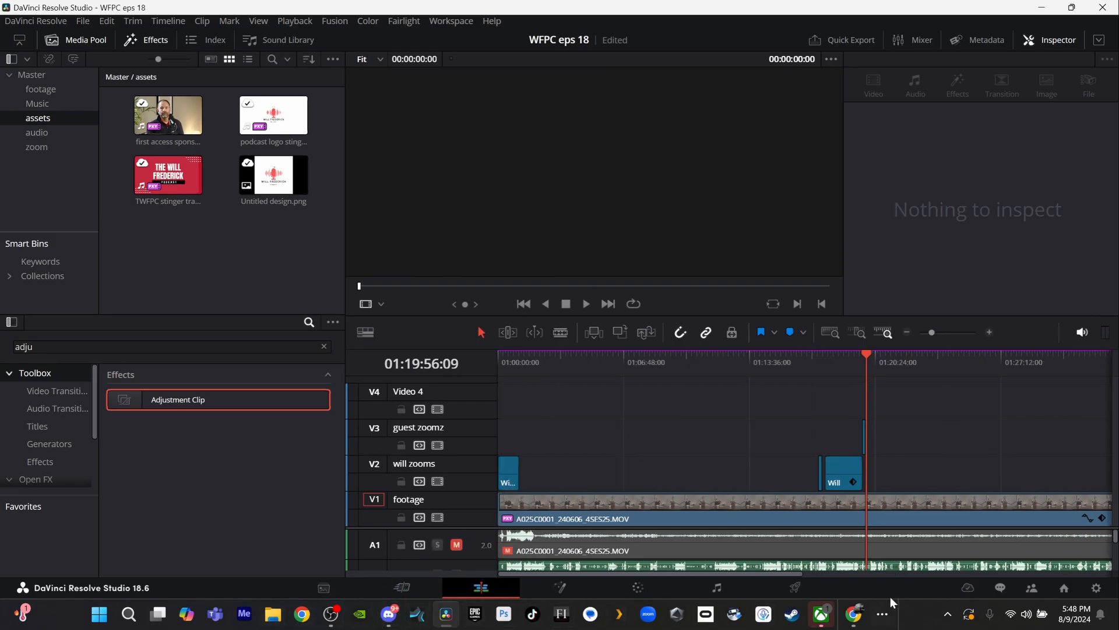
- Switch to YouTube in Chrome, open the podcast channel's videos, and play "Creative Financing | Understanding Bond for Deed" until 0:19
left_click(859, 610)
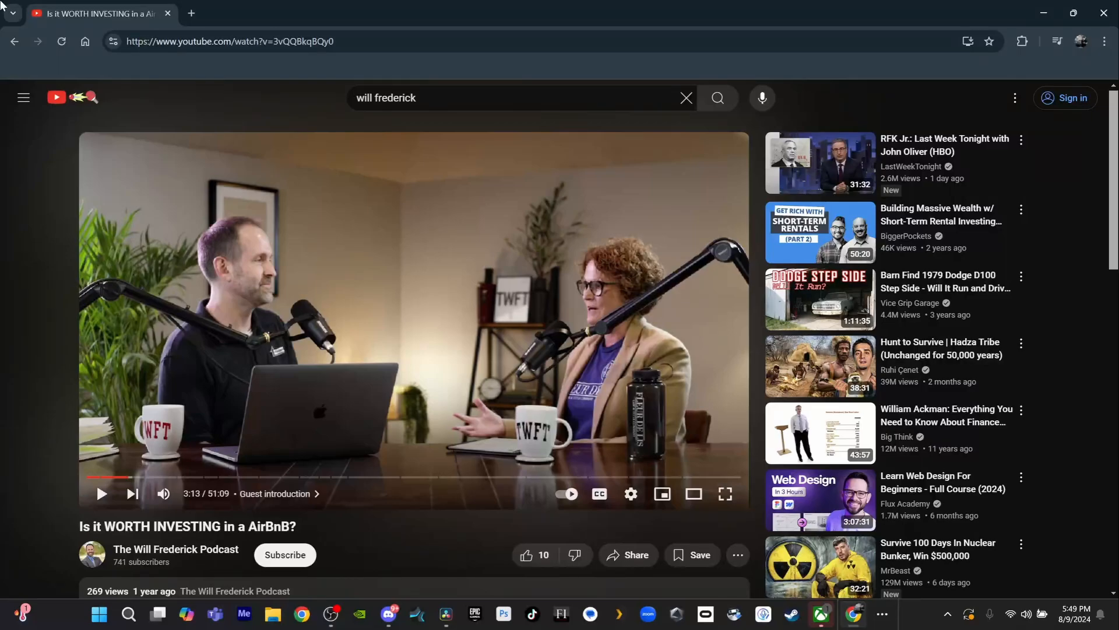
left_click(93, 554)
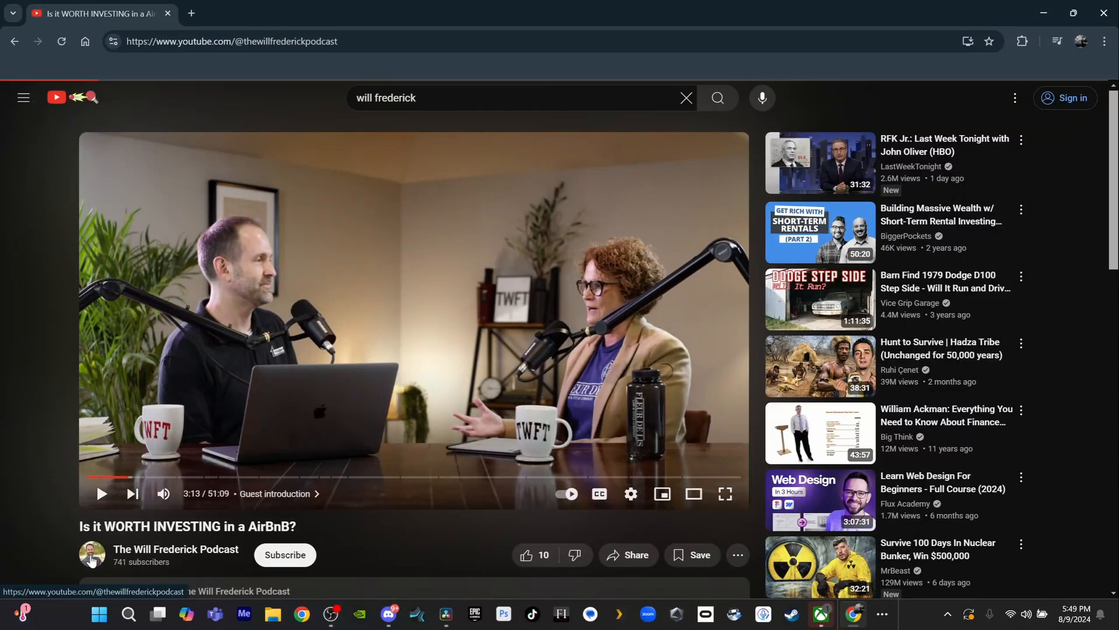
left_click(220, 406)
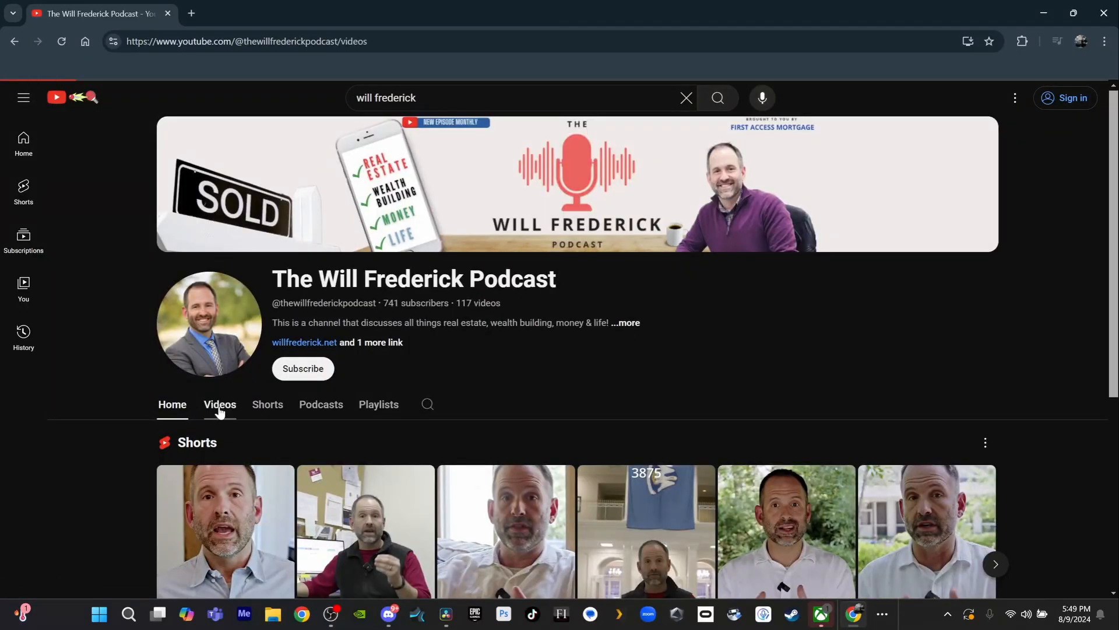
left_click(244, 521)
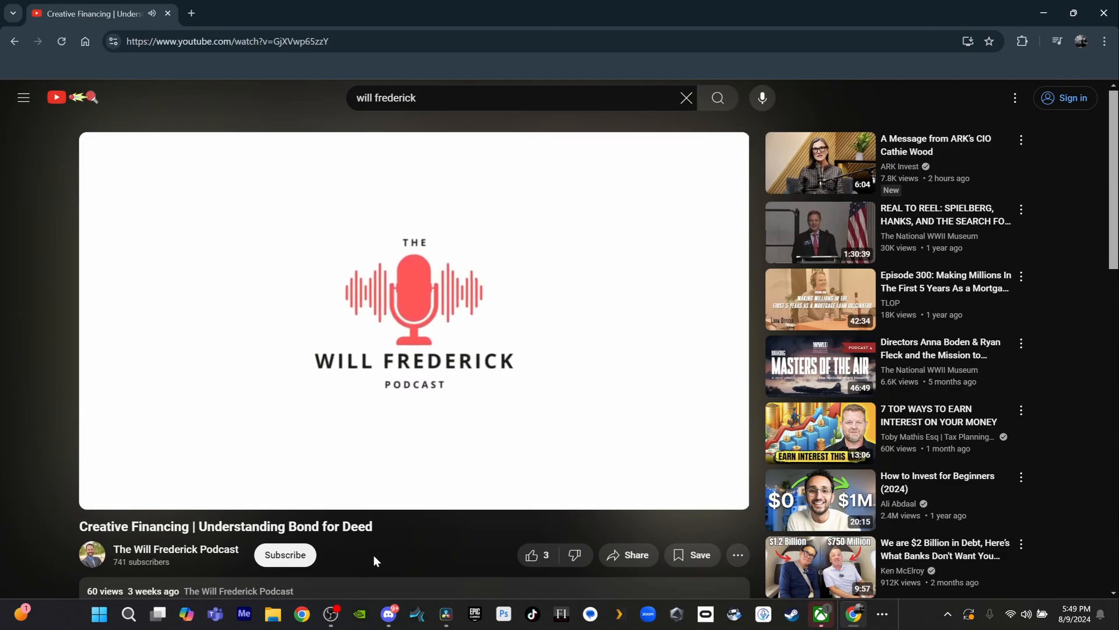
key("space")
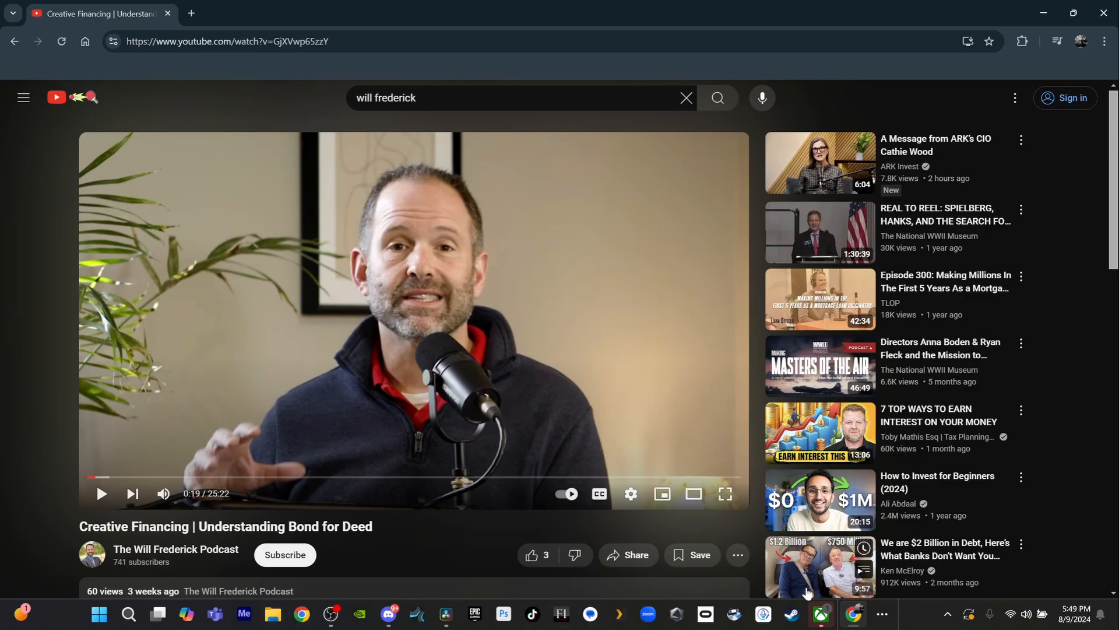
- Switch back to DaVinci Resolve and preview podcast logo stinger.mp4 from the assets bin
left_click(446, 613)
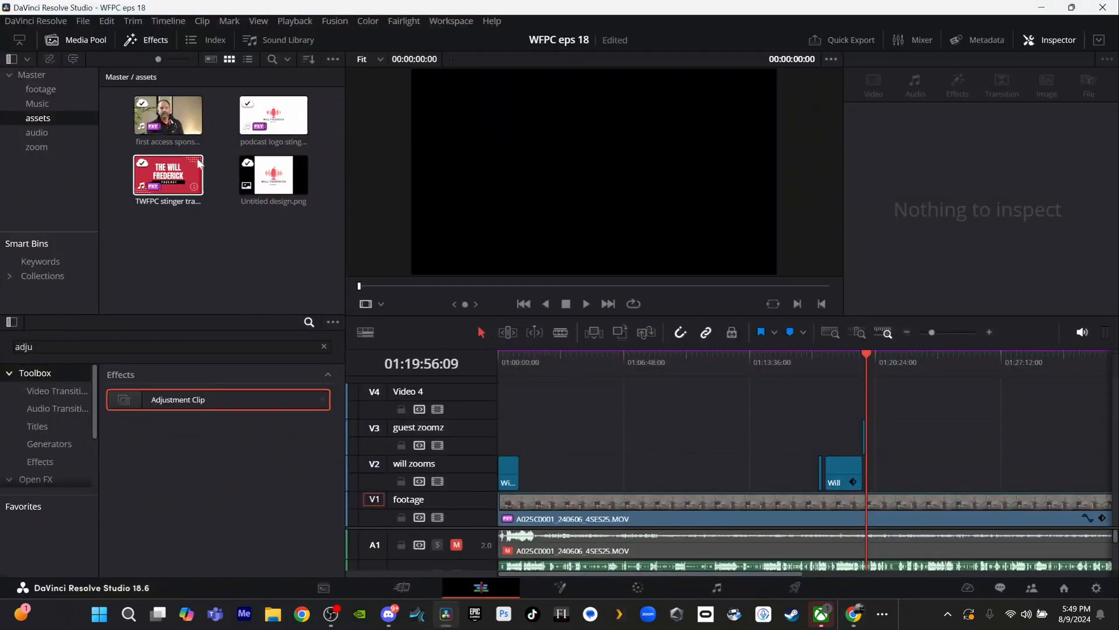
left_click(274, 111)
key("space")
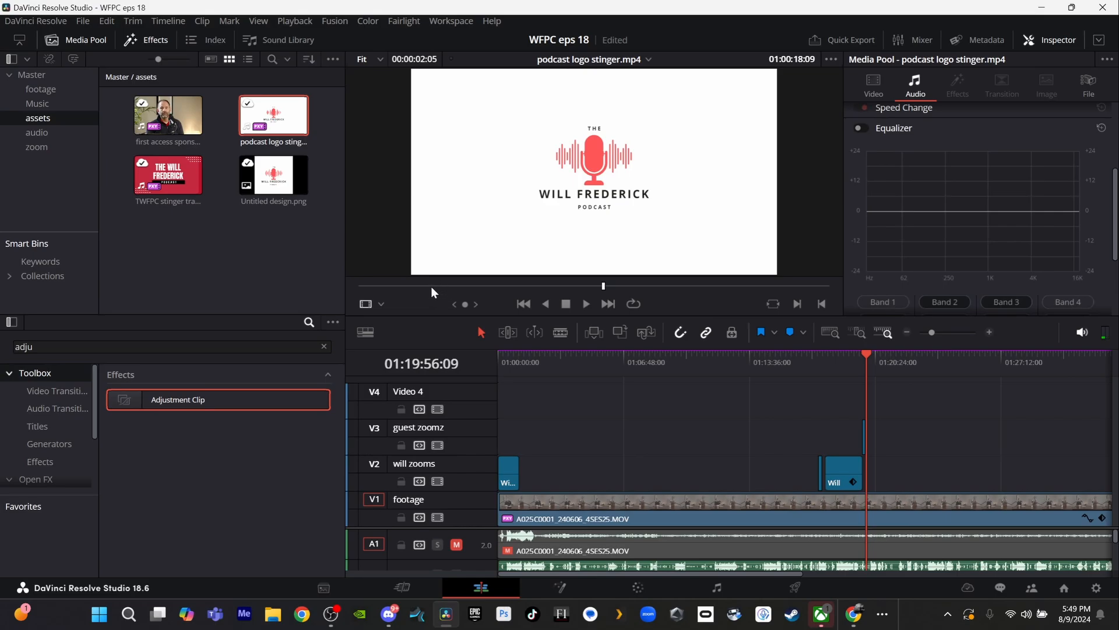
key("space")
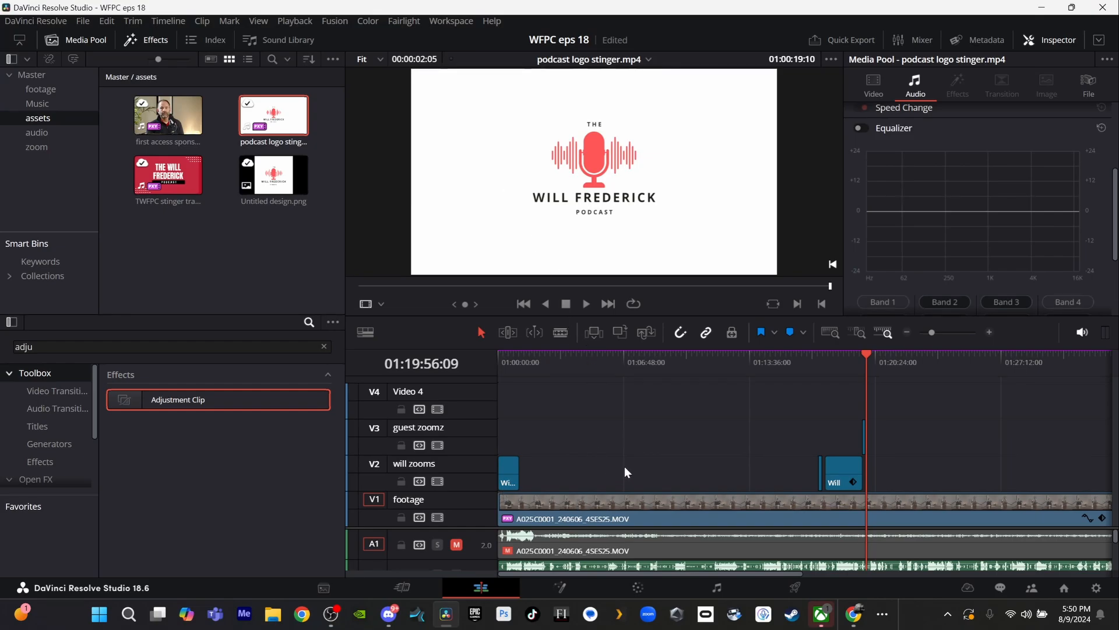
- Preview a stretch of first access sponsor title sponsor.mp4 from the assets bin and stop at 01:00:24:19
left_click(185, 107)
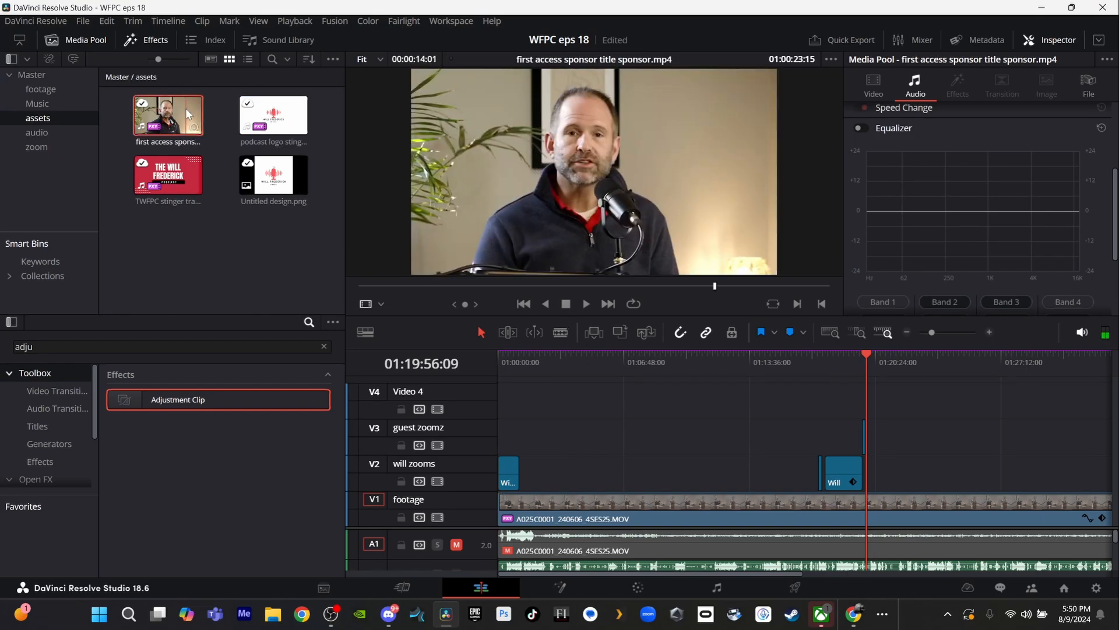
key("space")
key("space")
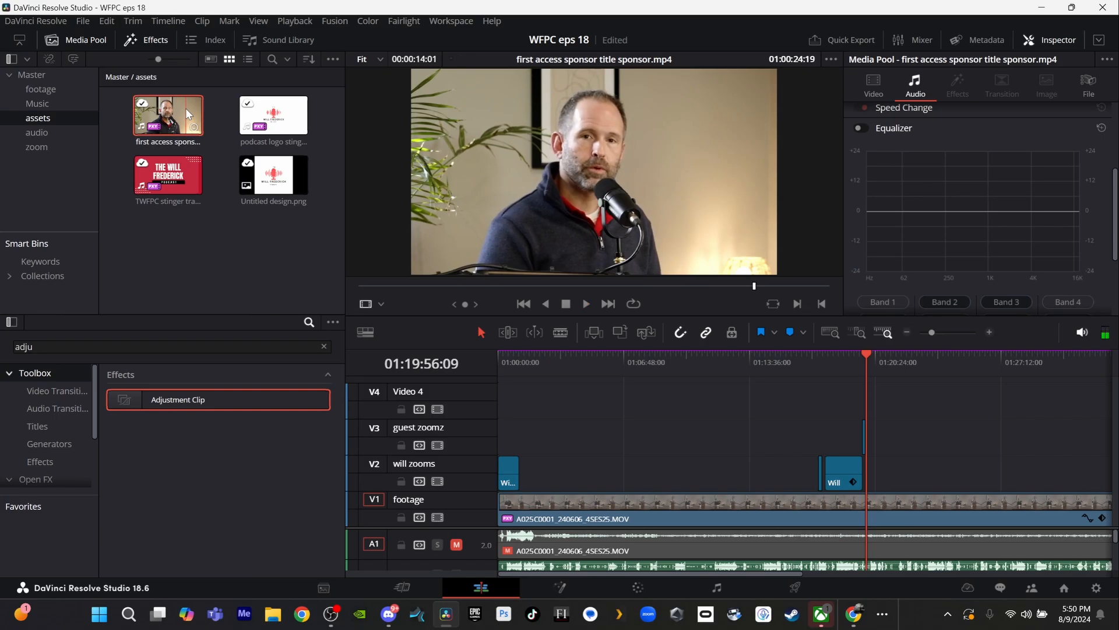
- Switch to the YouTube episode in Chrome and play its sponsor segment from 0:19 to 0:28
left_click(859, 607)
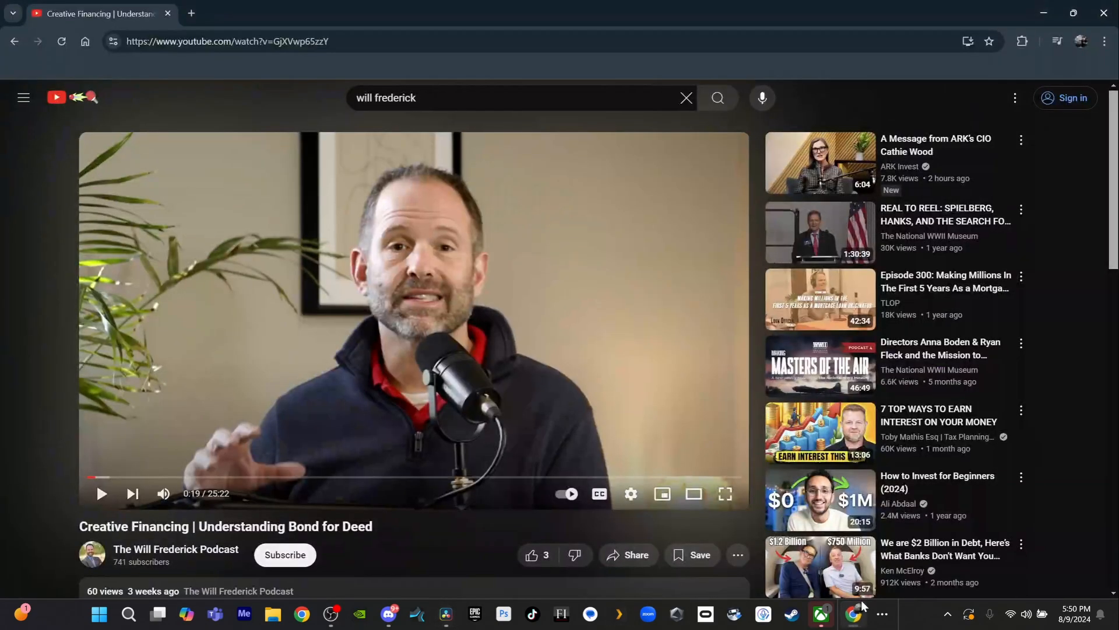
left_click(506, 405)
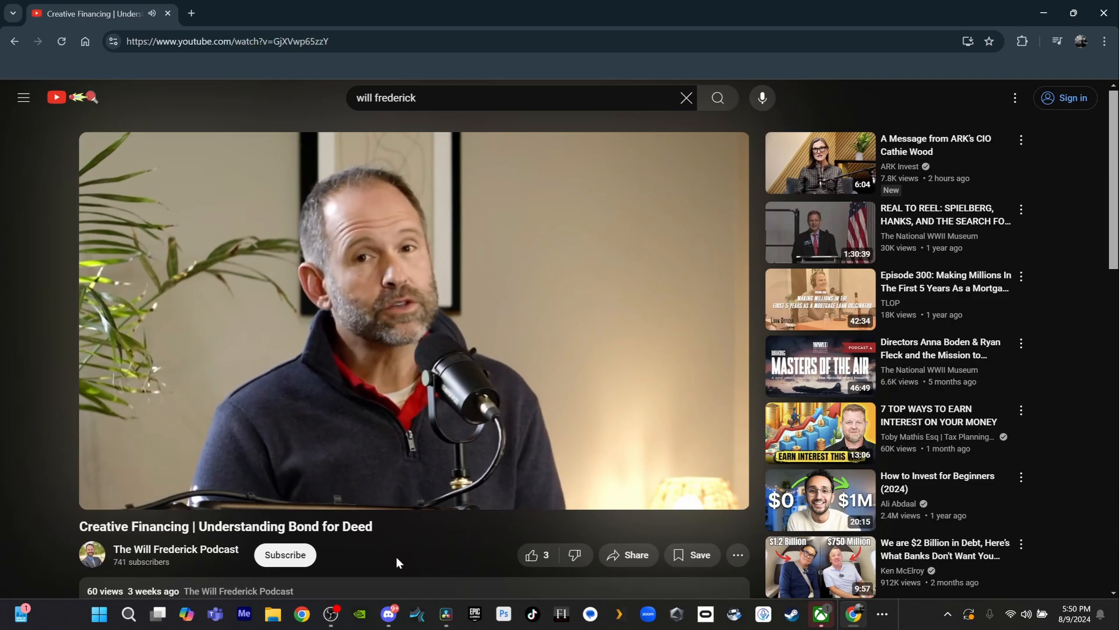
key("space")
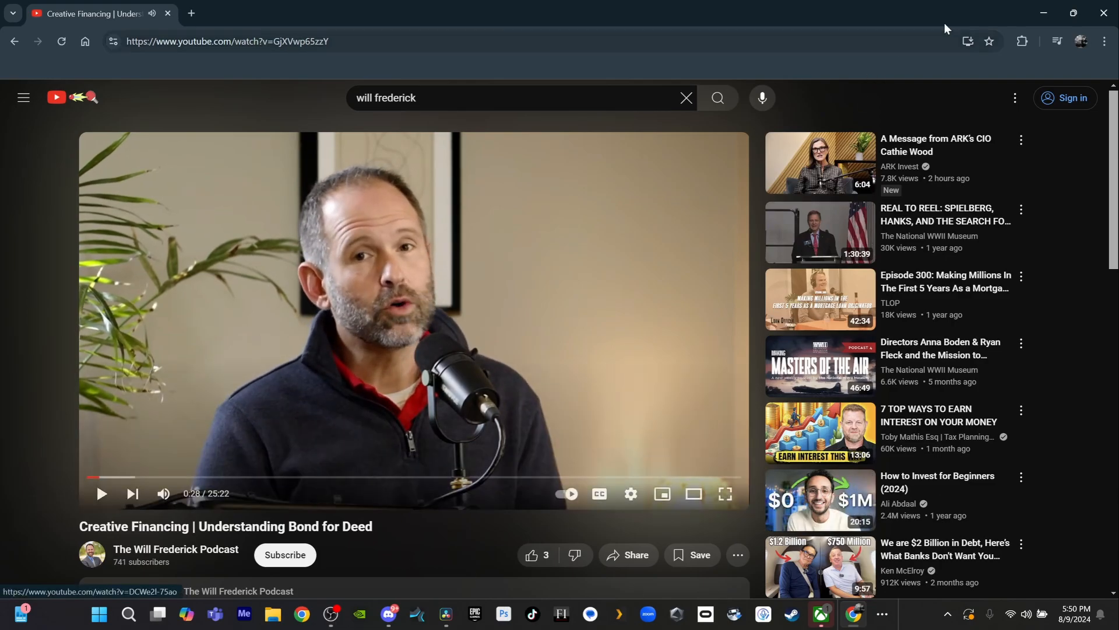
- Return to DaVinci Resolve and examine the TWFPC stinger clip in the assets bin
left_click(1044, 13)
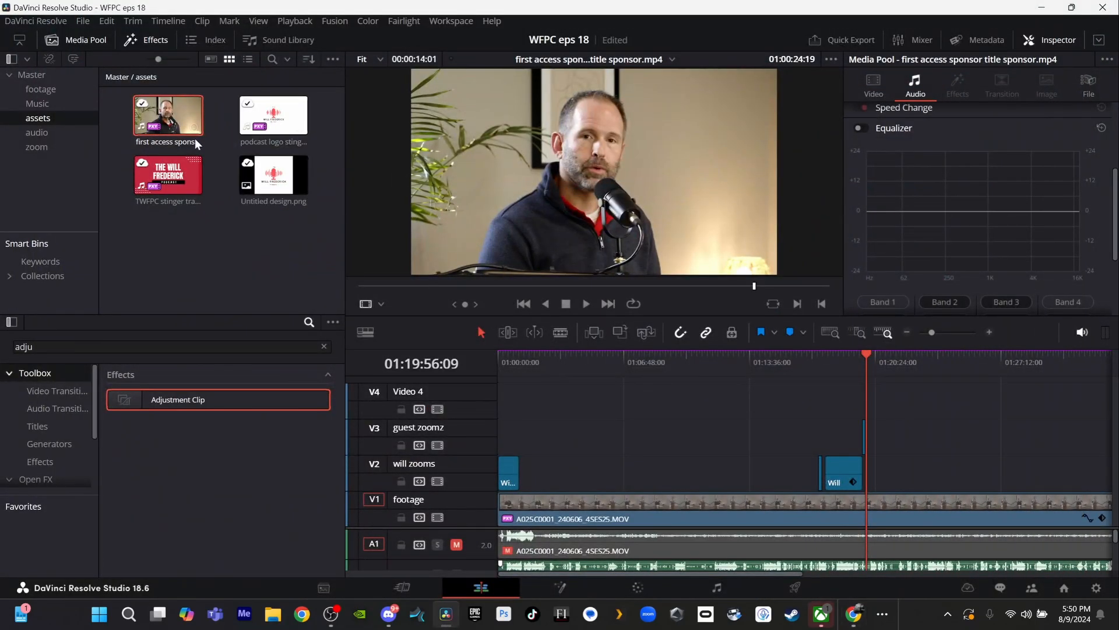
left_click(186, 186)
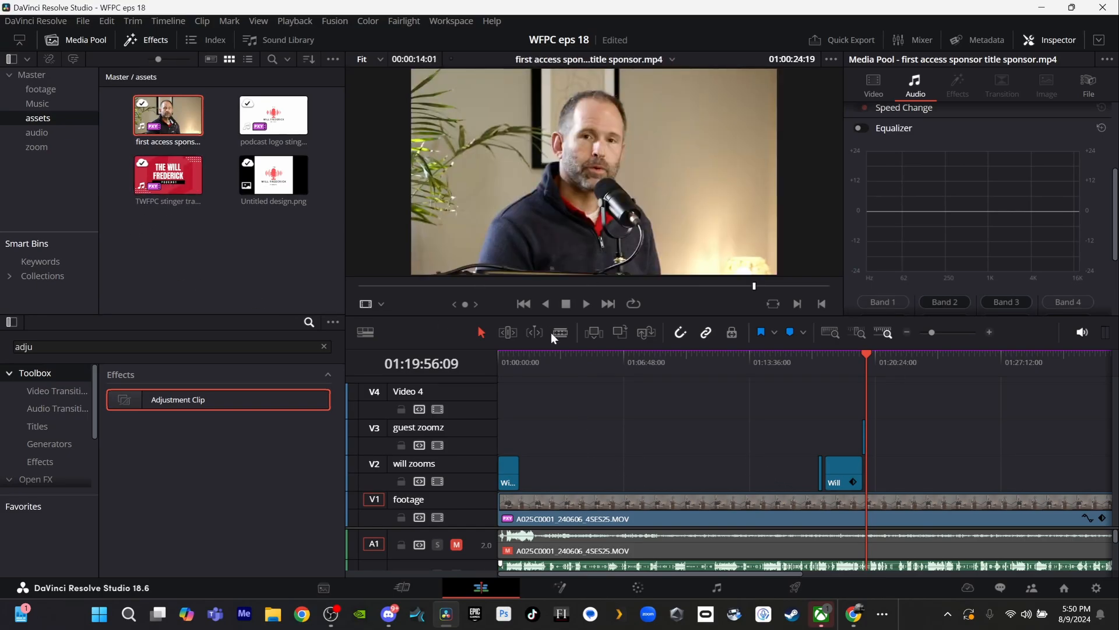
mouse_move(456, 619)
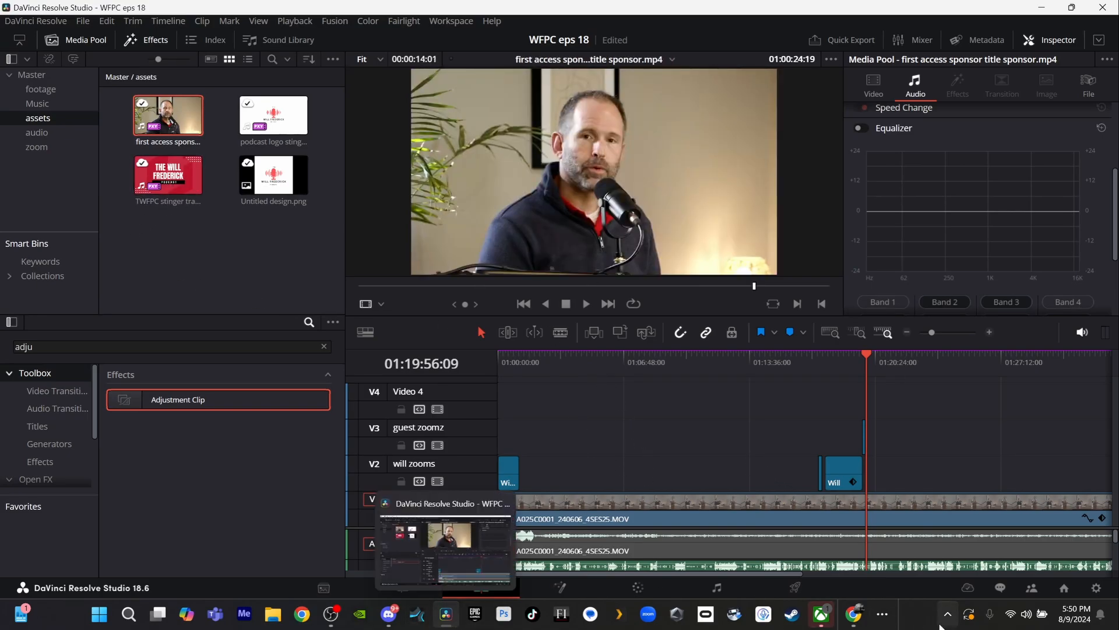
- Switch to the YouTube episode again and play from 0:28 to 0:44, pausing at 0:36, to review how the conversation opens
left_click(854, 616)
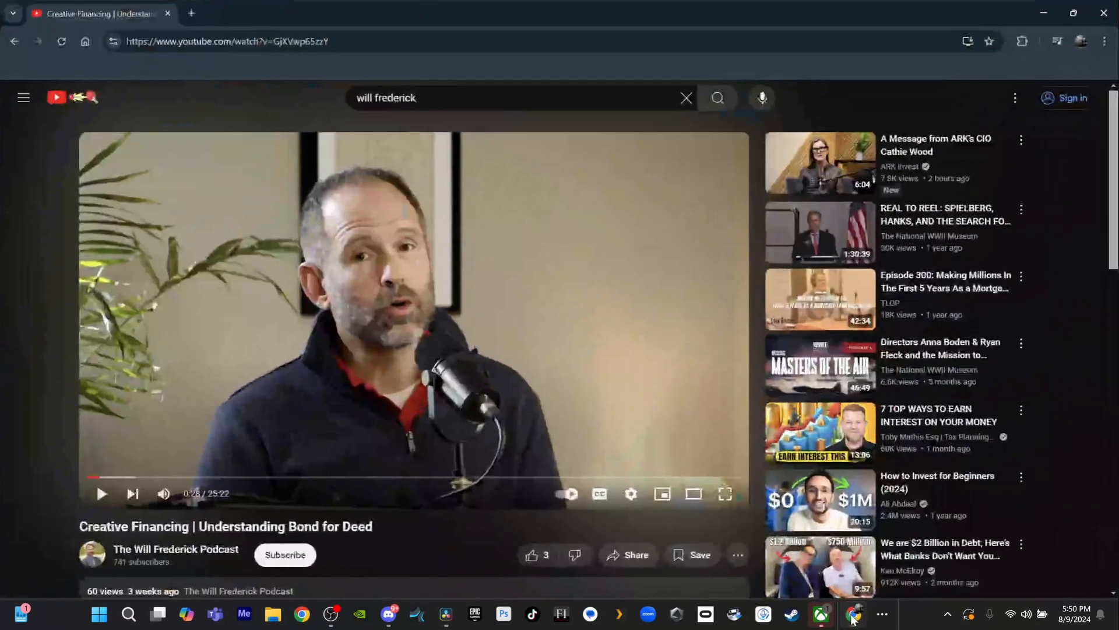
left_click(102, 493)
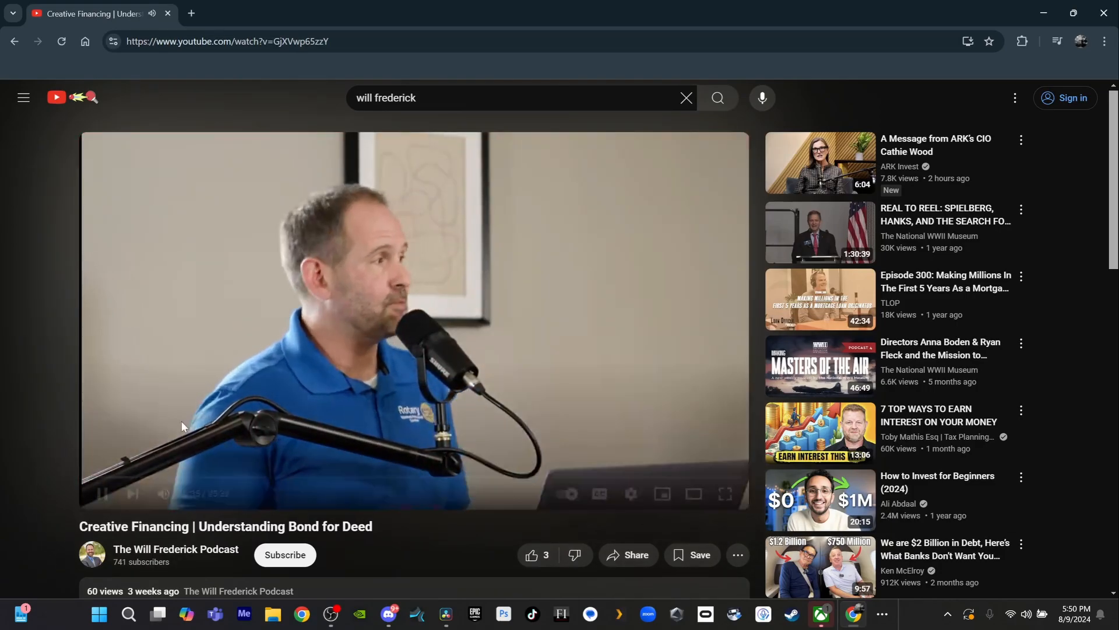
left_click(404, 335)
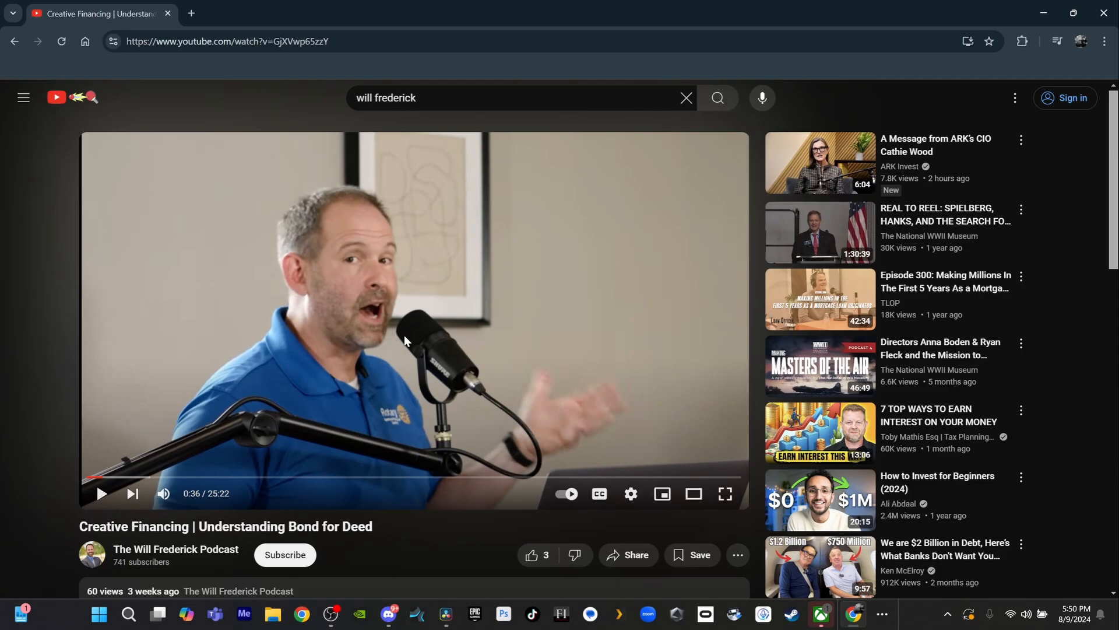
left_click(404, 334)
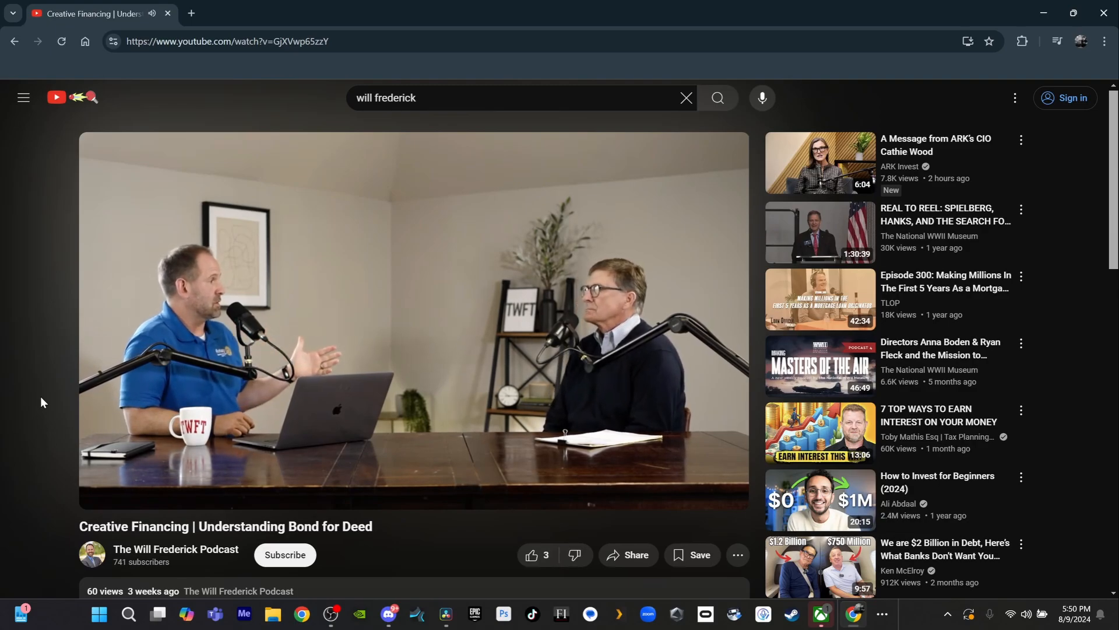
left_click(330, 432)
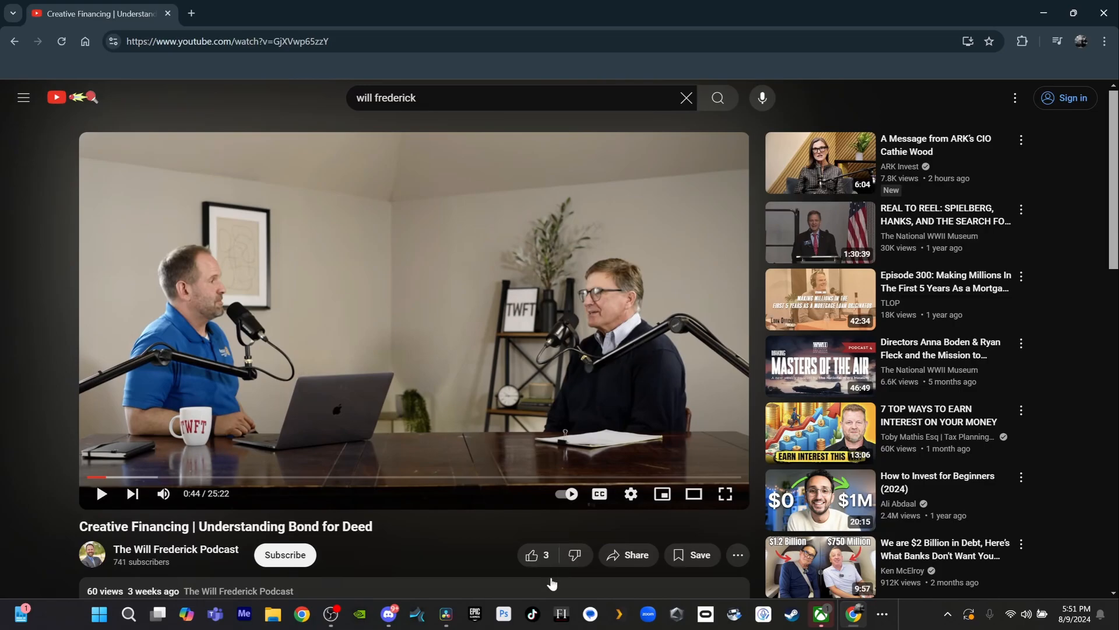
left_click(532, 560)
left_click(490, 552)
mouse_move(330, 616)
left_click_drag(387, 531, 287, 520)
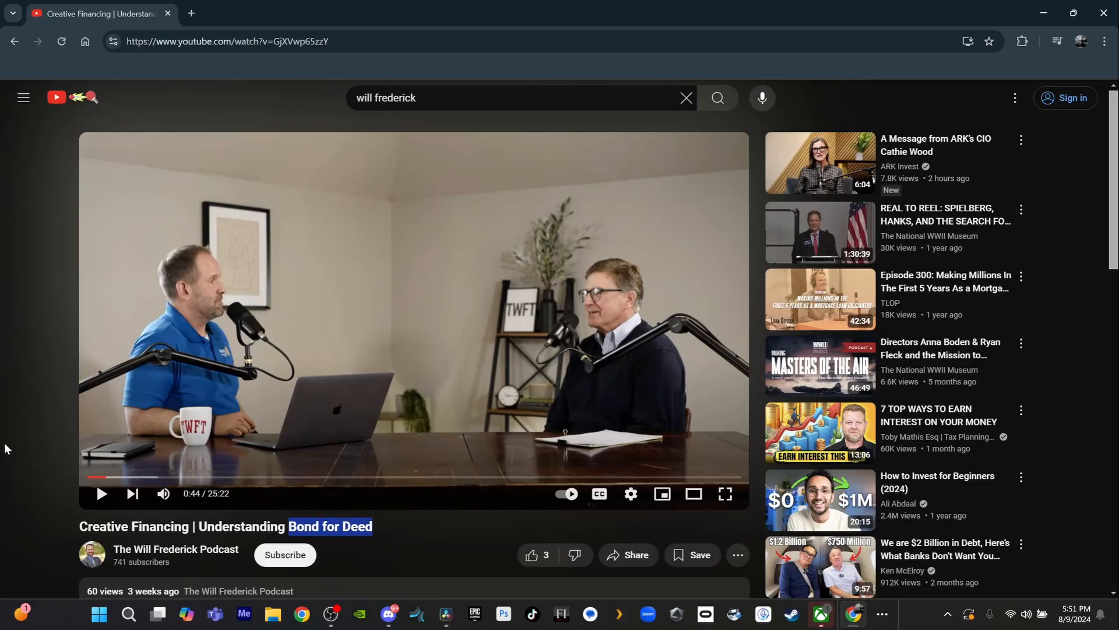
- Switch back to DaVinci Resolve and examine Untitled design.png and the TWFPC stinger clip in the assets bin
left_click(35, 475)
mouse_move(447, 617)
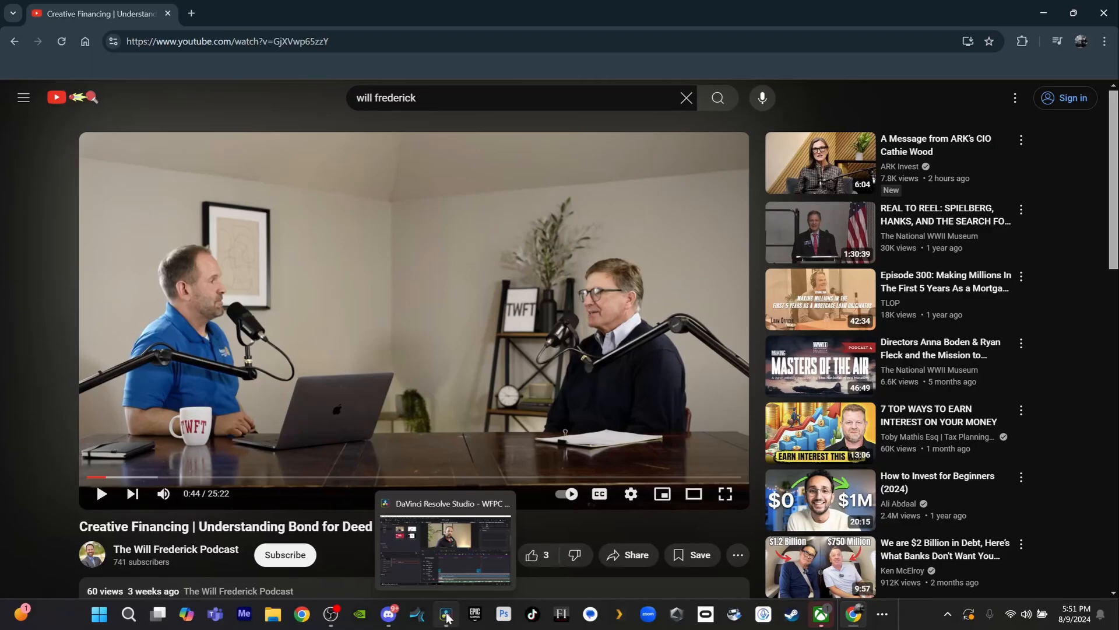
left_click(446, 615)
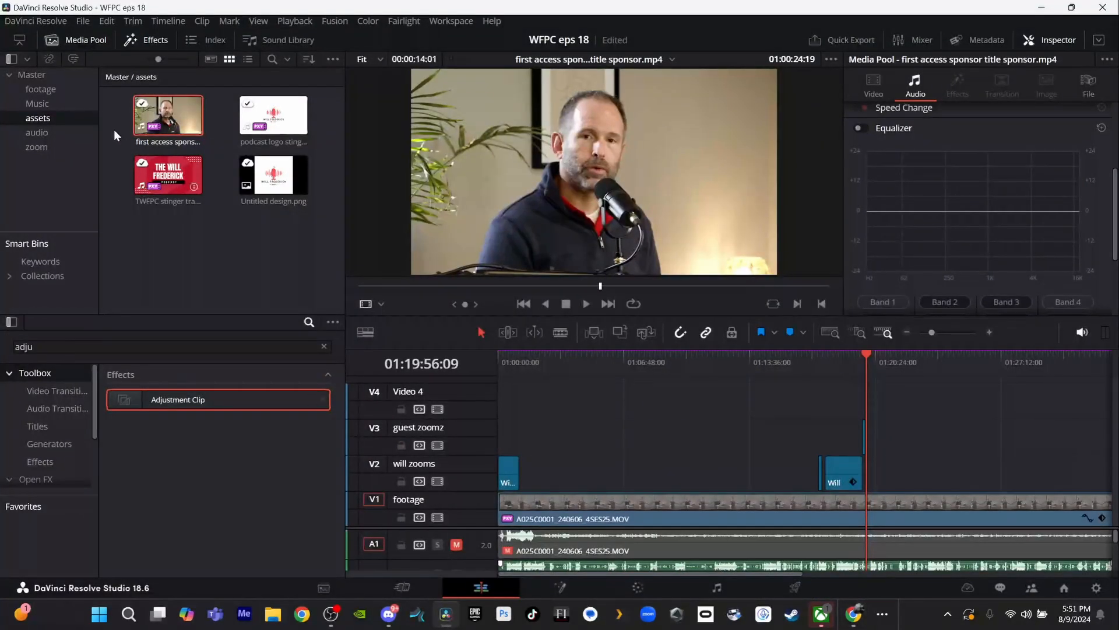
left_click(269, 178)
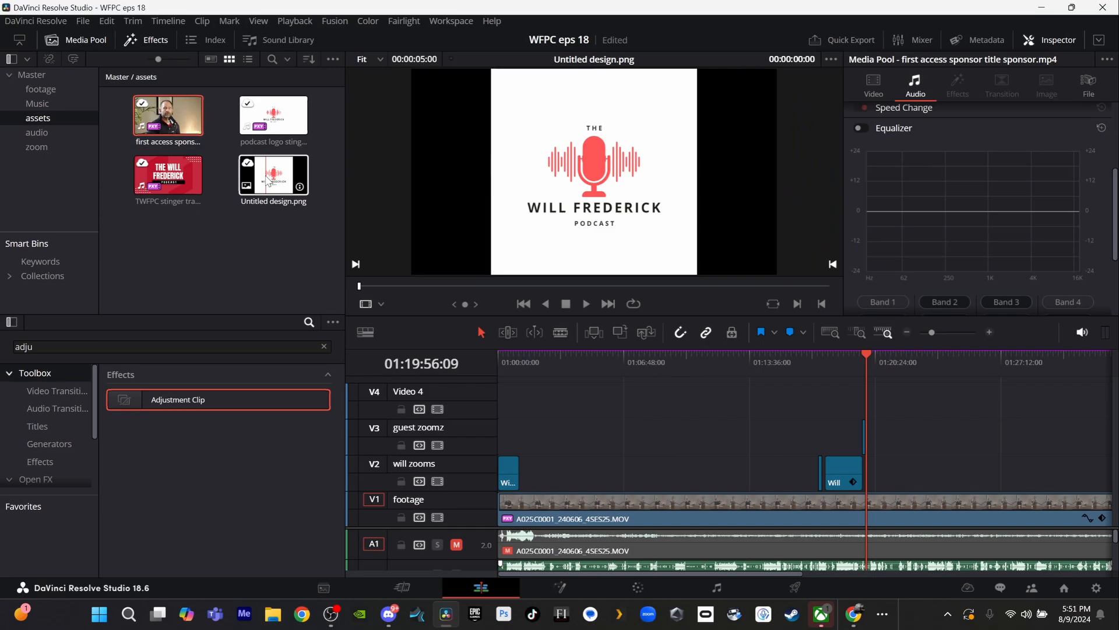
left_click(166, 179)
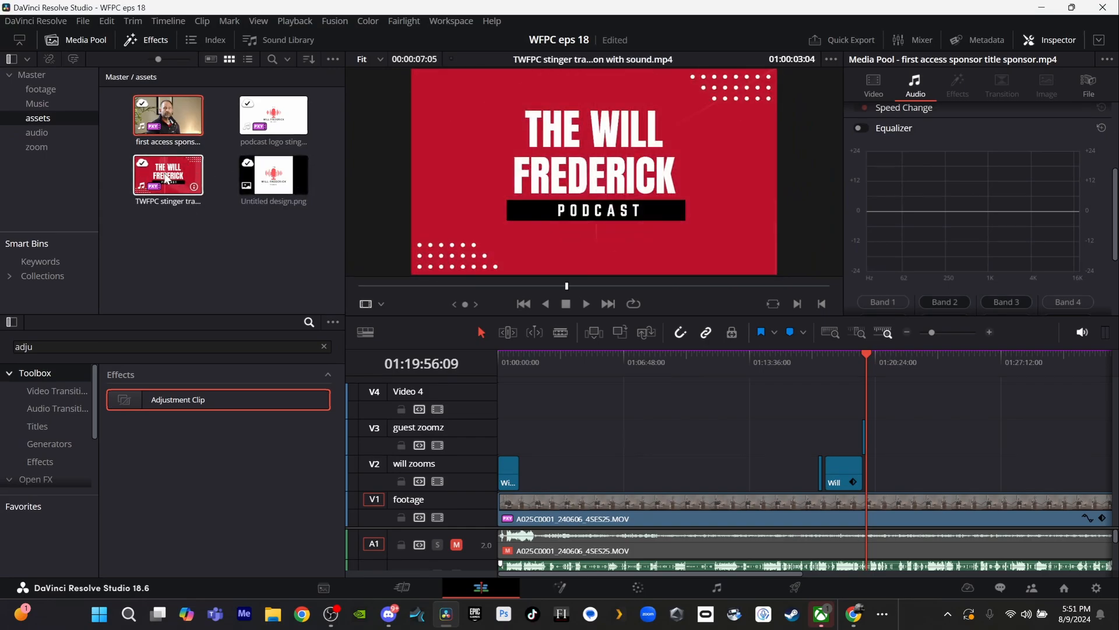
left_click_drag(167, 179, 190, 184)
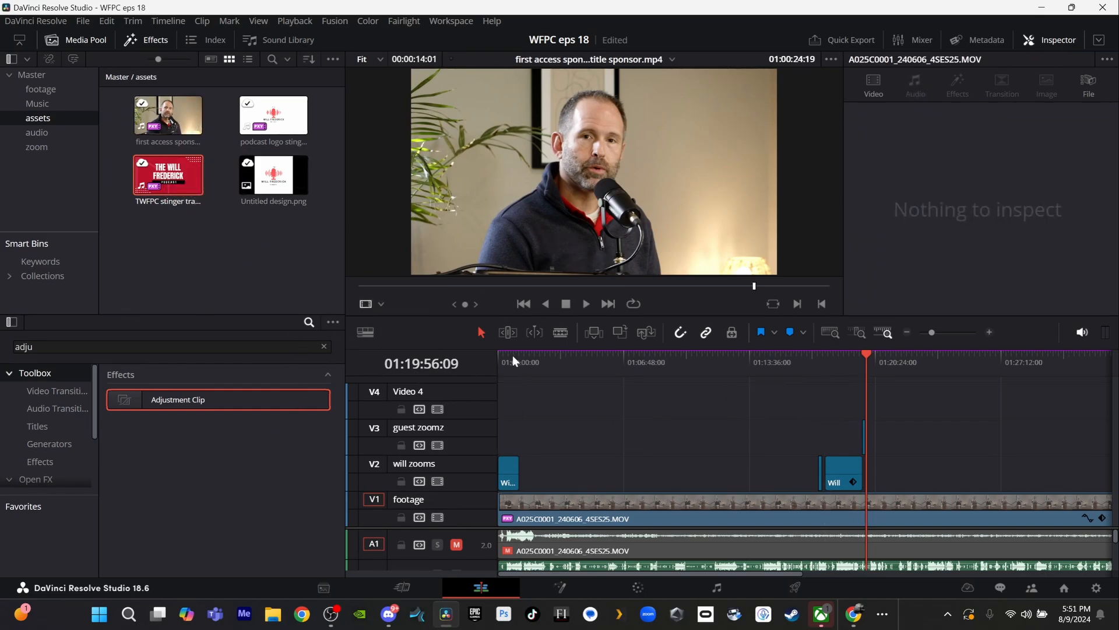
- Enlarge the timeline area and place the TWFPC stinger transition on Video 5 above the footage, starting at about 01:23:23
left_click_drag(478, 314, 478, 235)
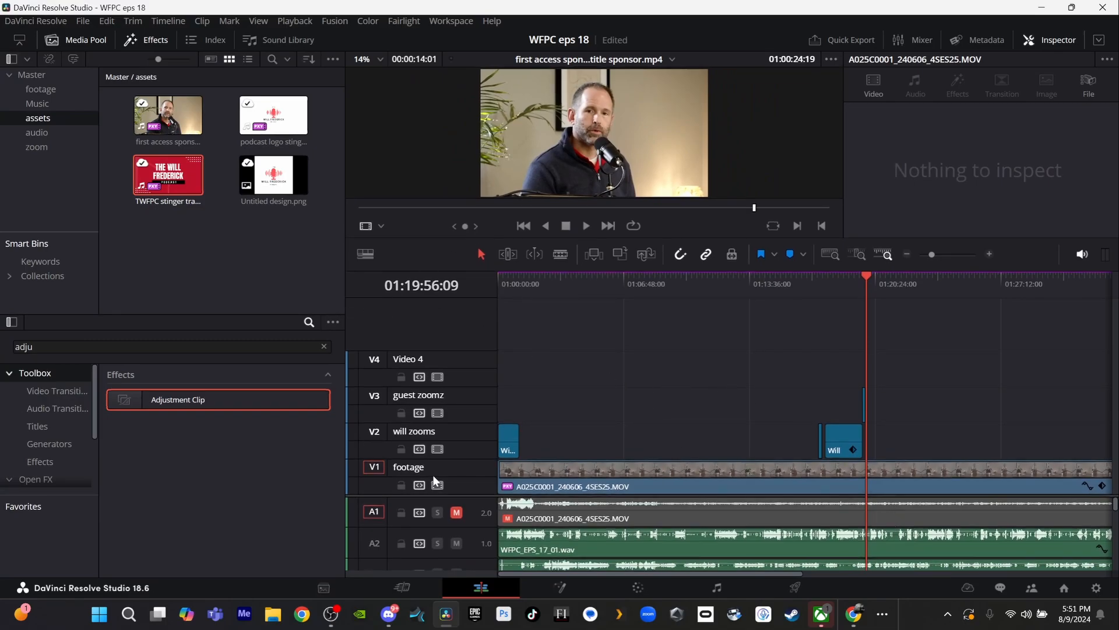
left_click(445, 495)
scroll(436, 444, "down", 3)
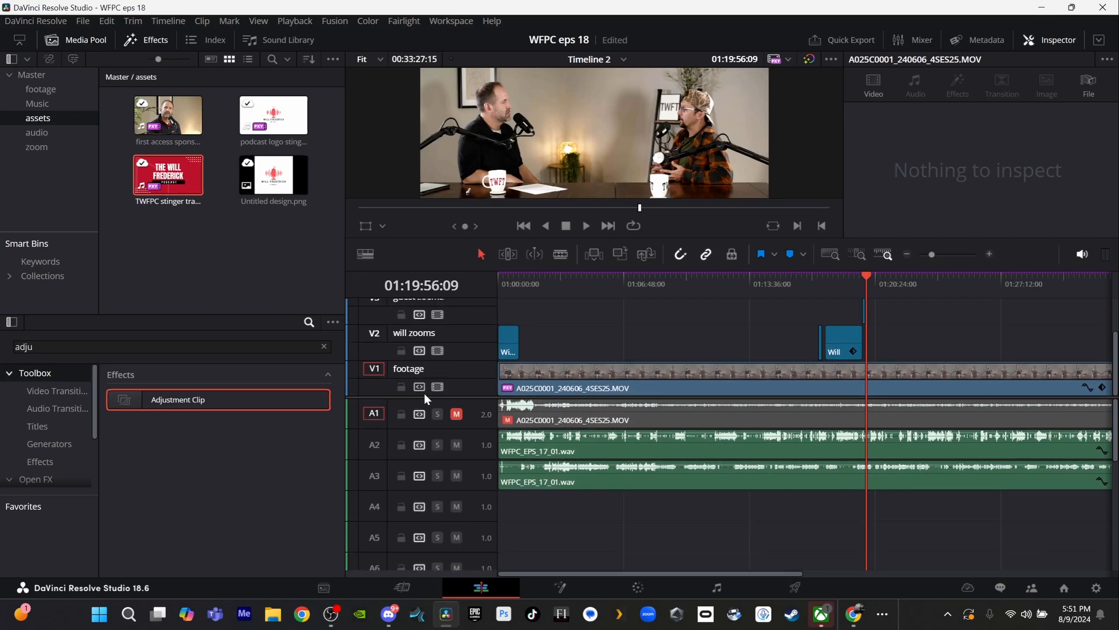
mouse_move(181, 191)
left_mouse_down()
mouse_move(728, 204)
mouse_move(939, 326)
mouse_move(946, 301)
mouse_move(932, 334)
mouse_move(935, 308)
left_mouse_up()
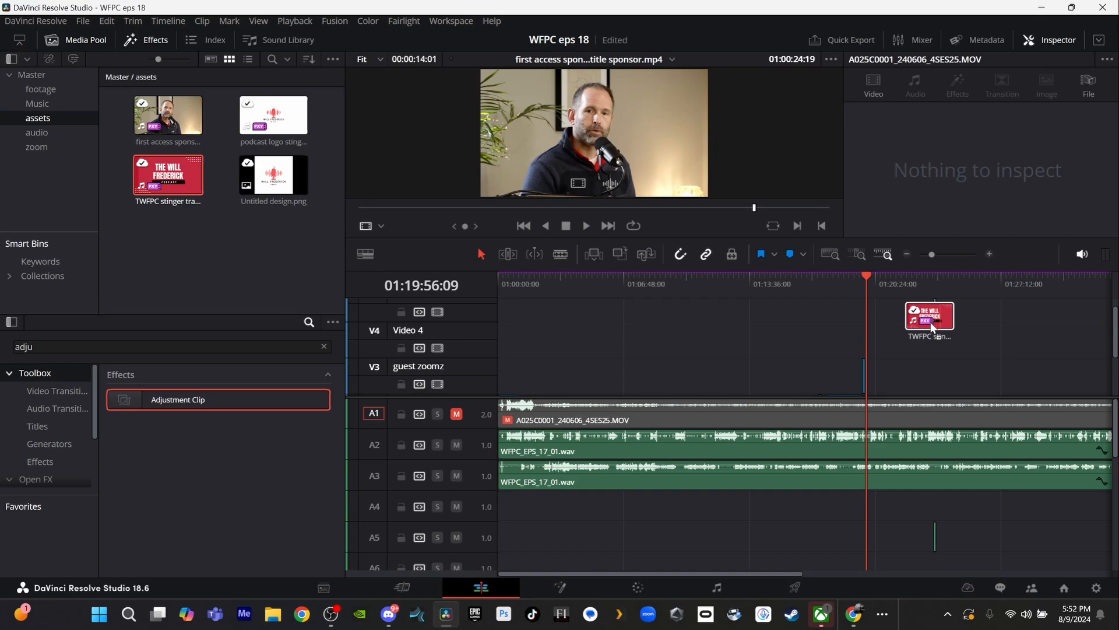
left_click_drag(931, 323, 931, 323)
- Play the stinger on the timeline from its start at 01:23:23:08 to just past its end at 01:23:31
left_click(932, 281)
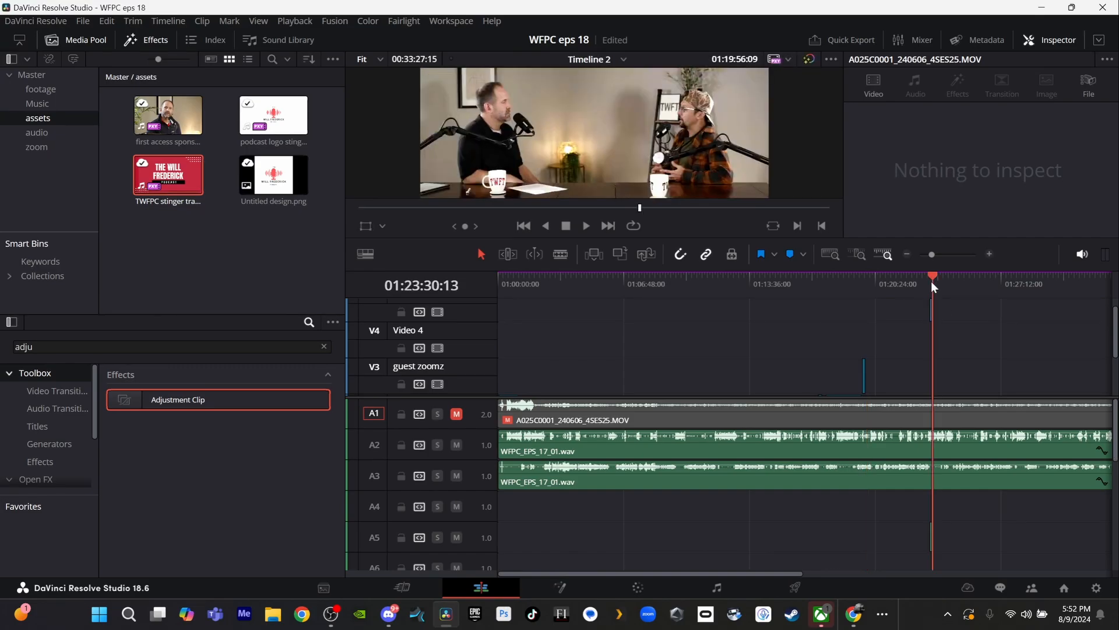
key("ctrl+equal")
scroll(932, 281, "up", 8)
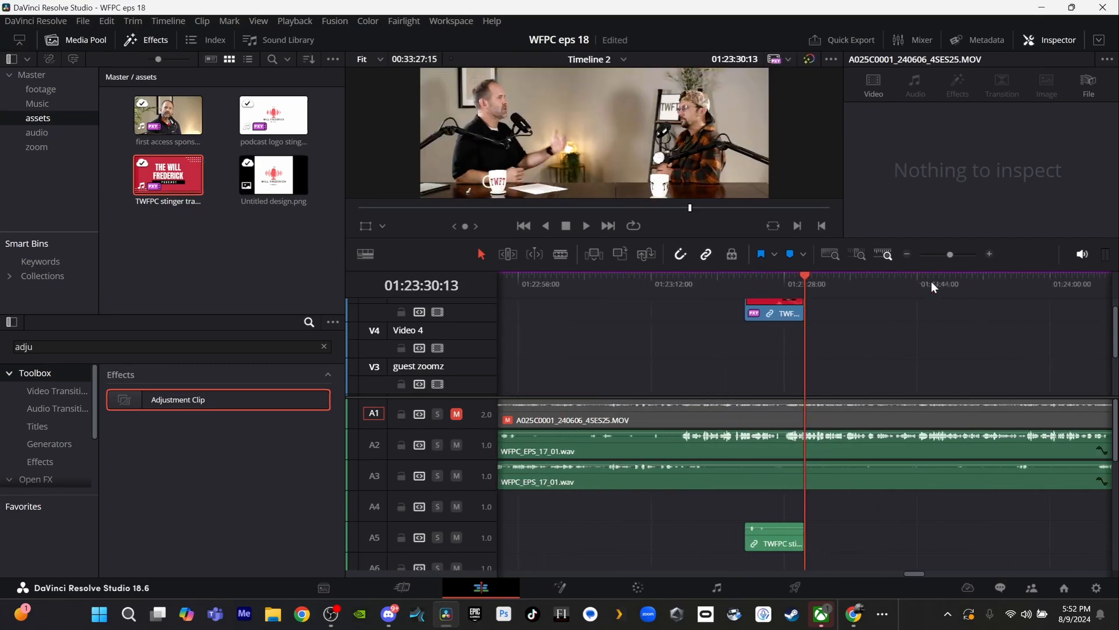
left_click(653, 285)
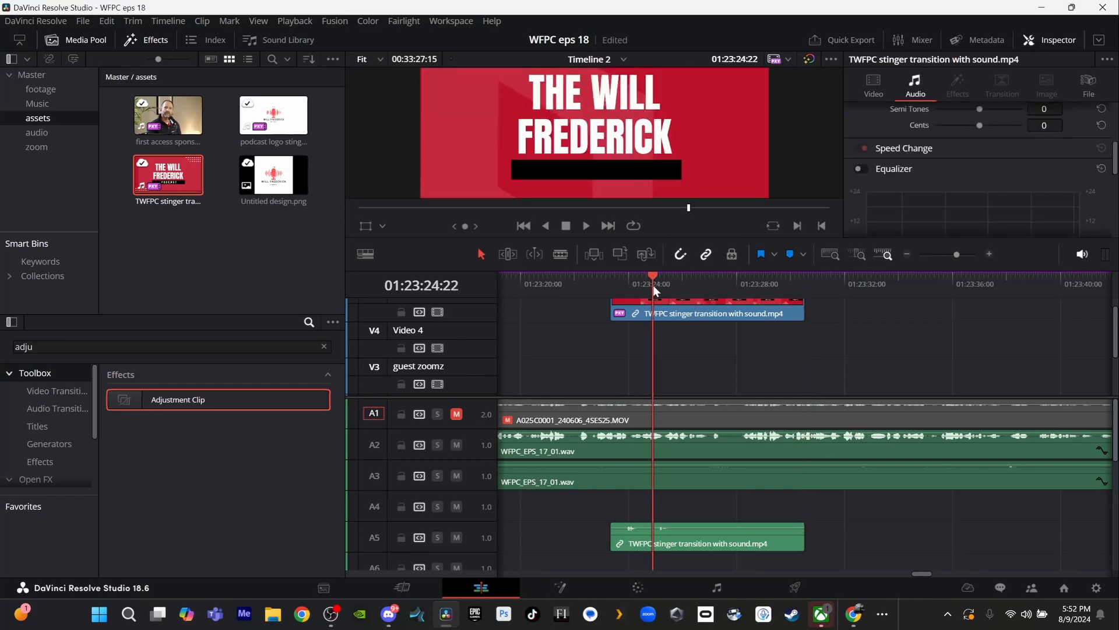
left_click(613, 283)
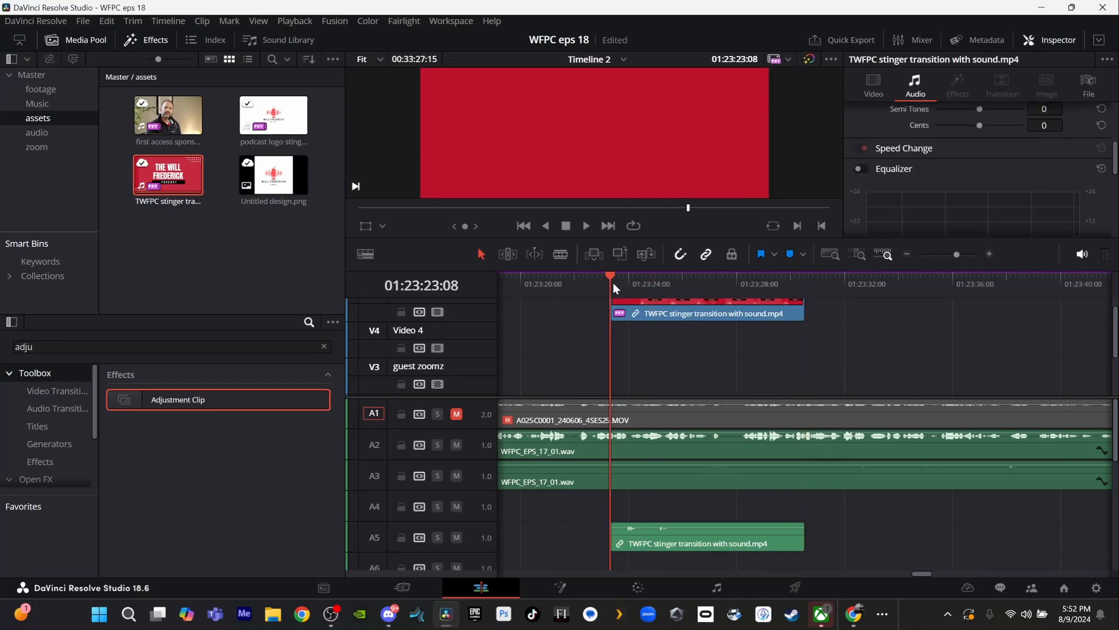
key("space")
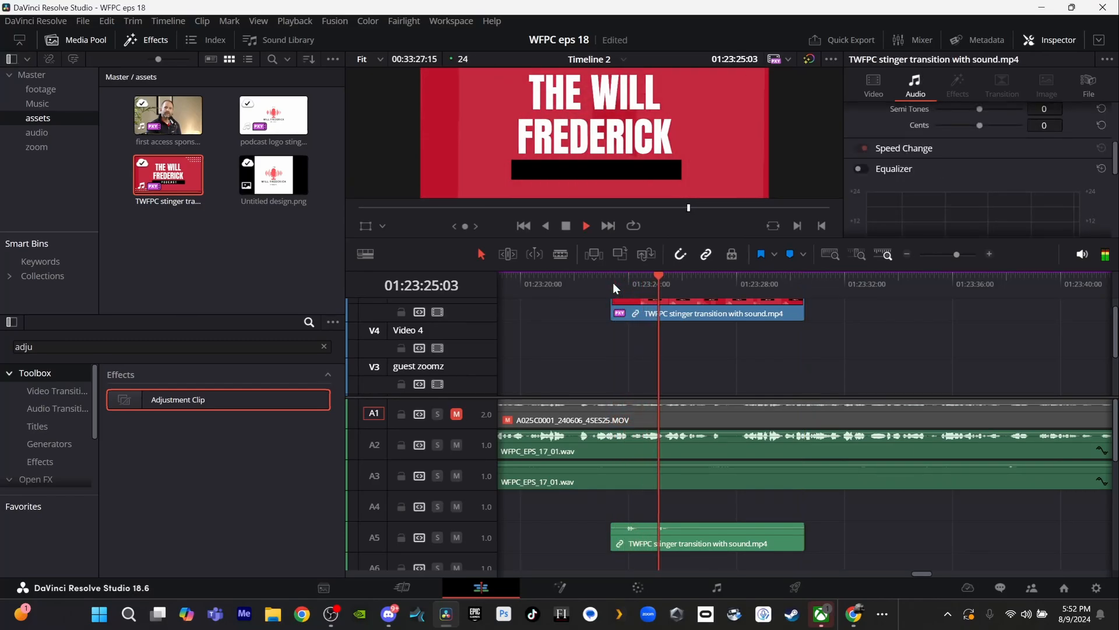
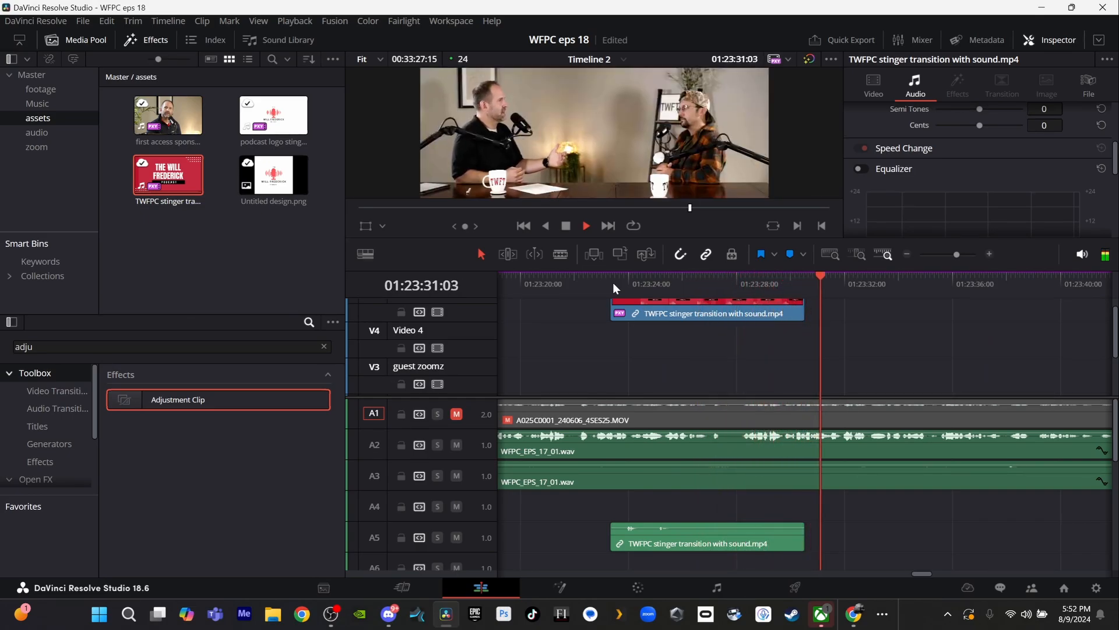
key("space")
- Cut the V1 footage and the A1, A2 and A3 audio clips beneath the stinger at about 01:23:27:20
scroll(702, 376, "down", 2)
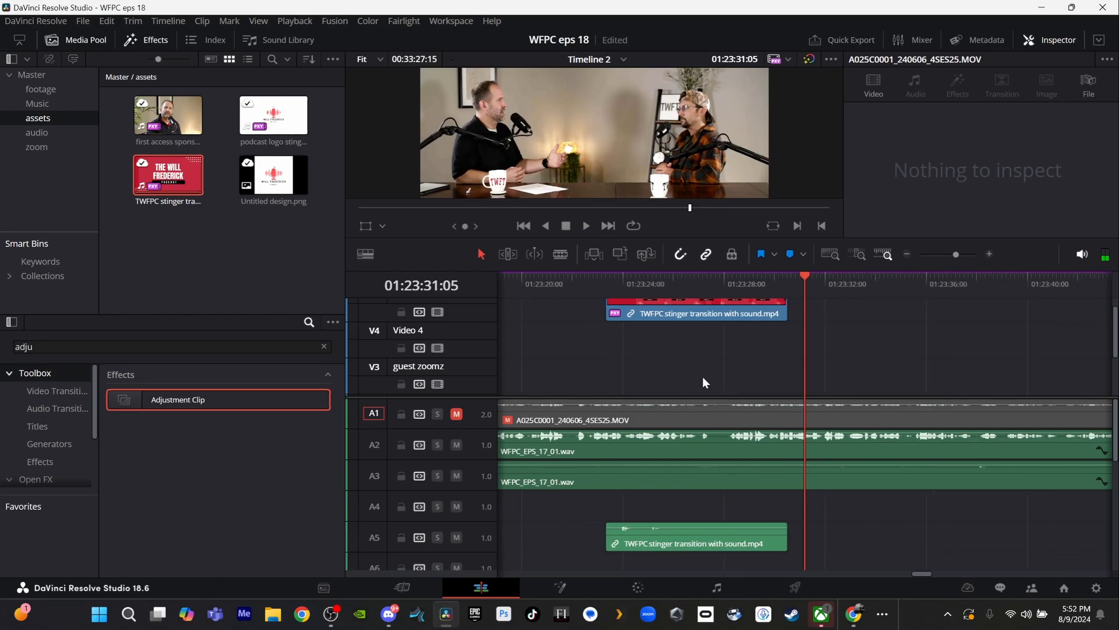
scroll(702, 377, "up", 1)
key("b")
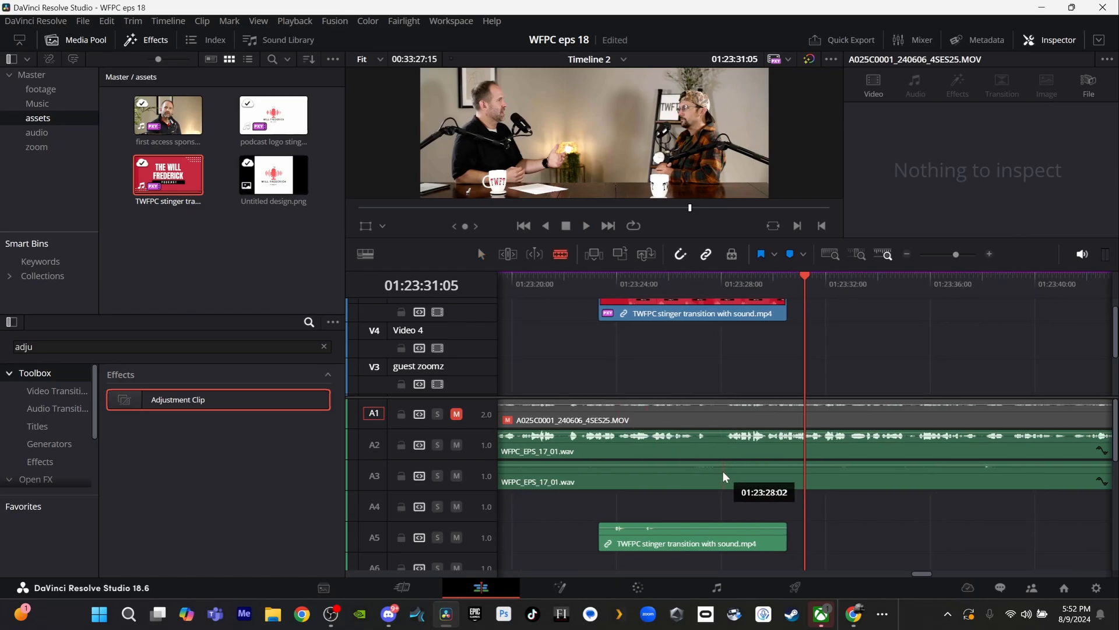
scroll(723, 471, "down", 5)
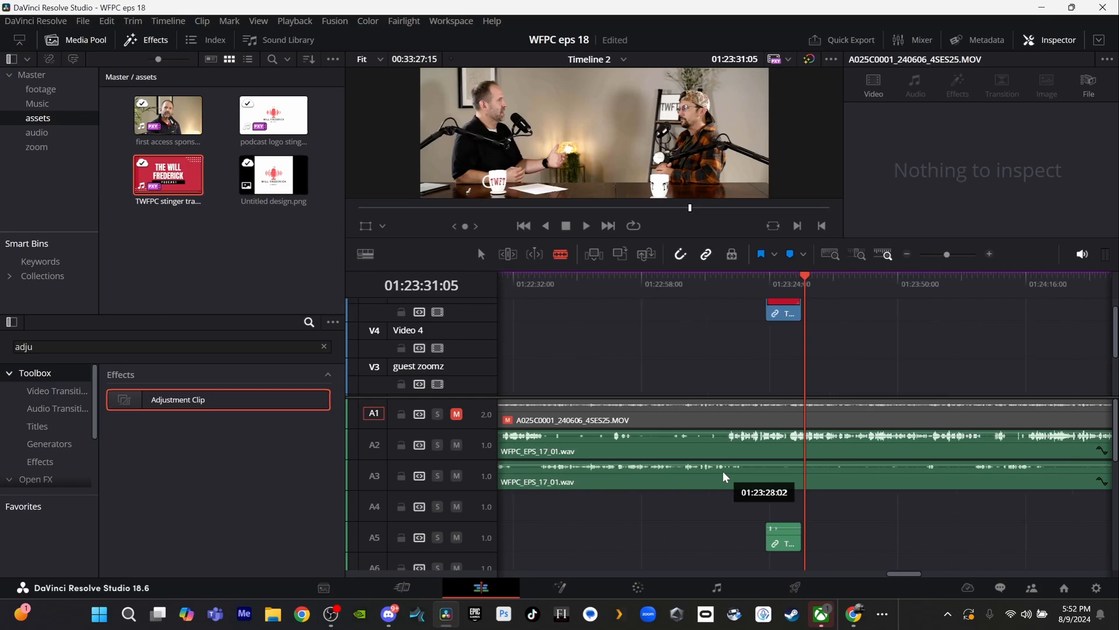
scroll(723, 471, "down", 3)
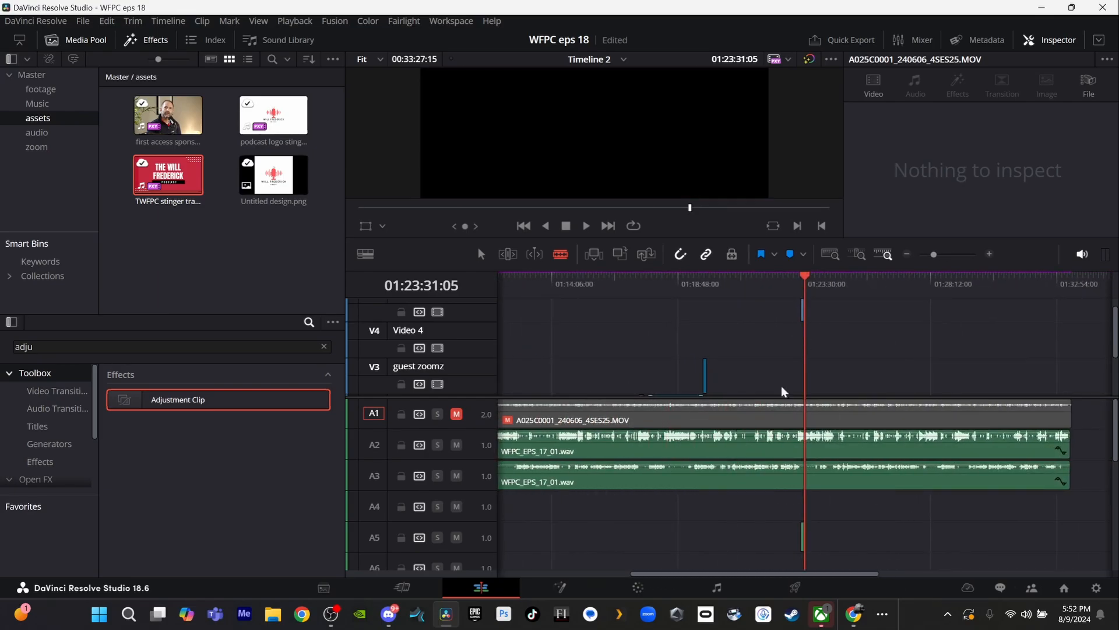
scroll(816, 449, "up", 7)
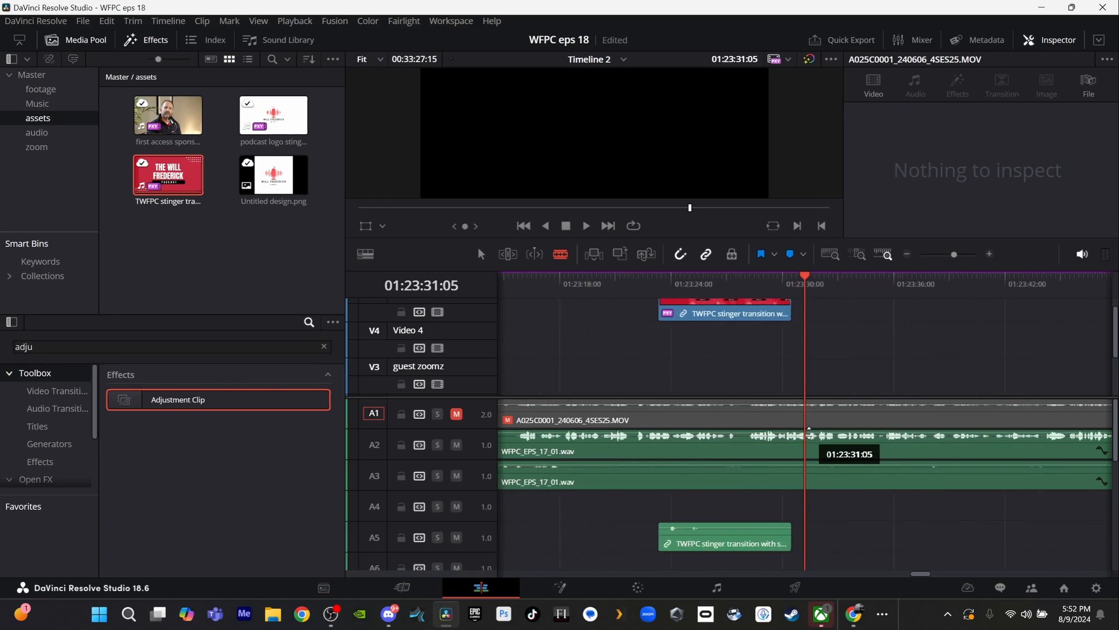
scroll(809, 439, "up", 1)
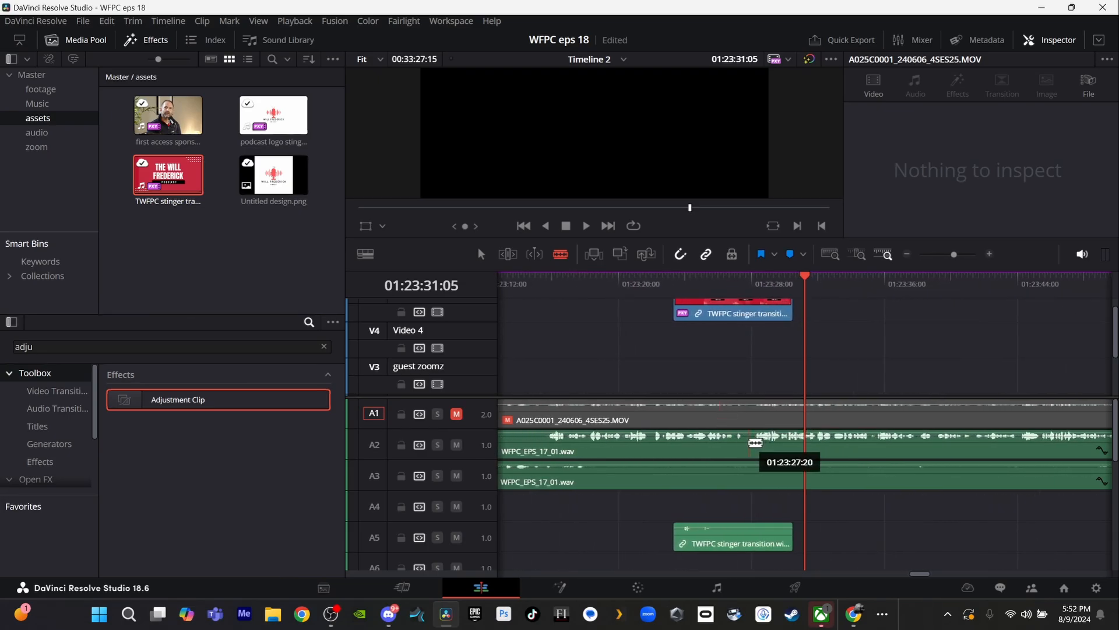
left_click(751, 442)
left_click(750, 481)
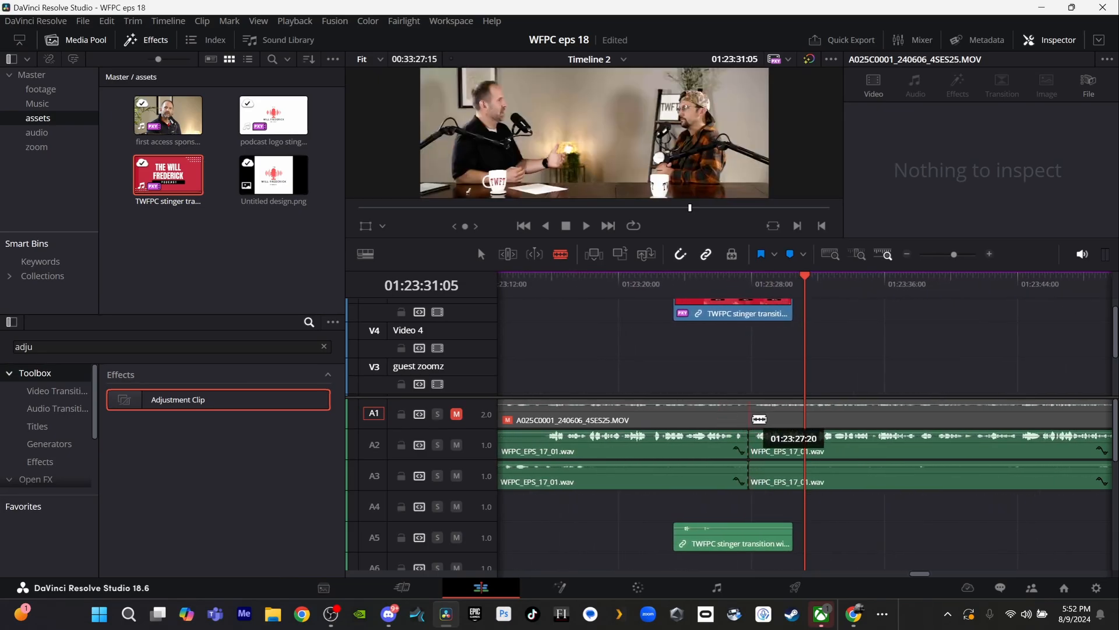
left_click(751, 419)
scroll(760, 419, "down", 2)
scroll(760, 420, "up", 2)
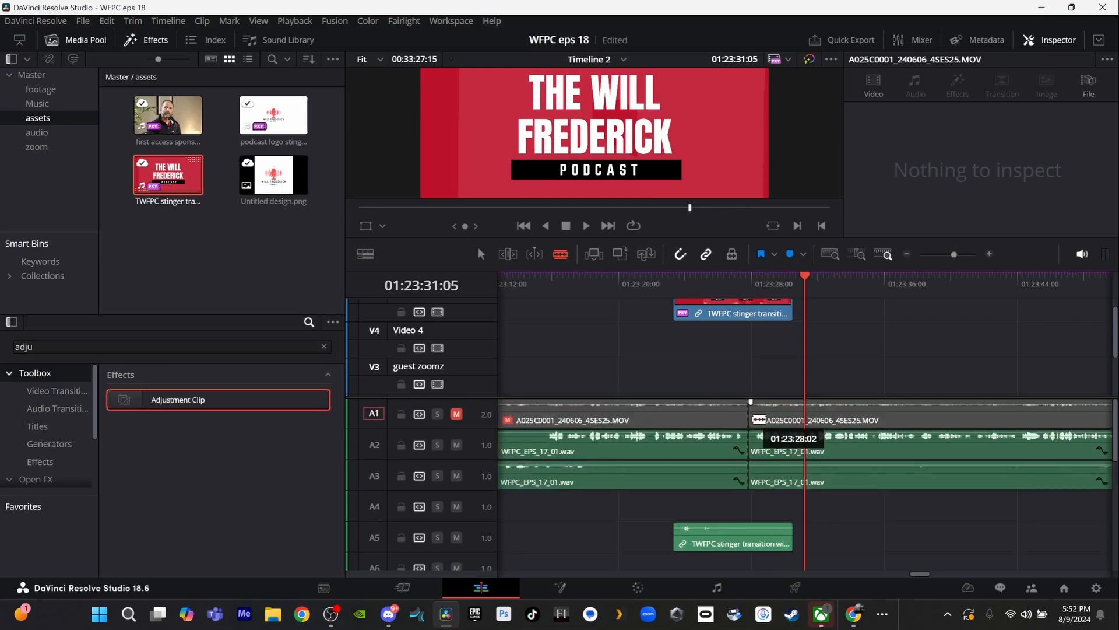
scroll(731, 360, "down", 2)
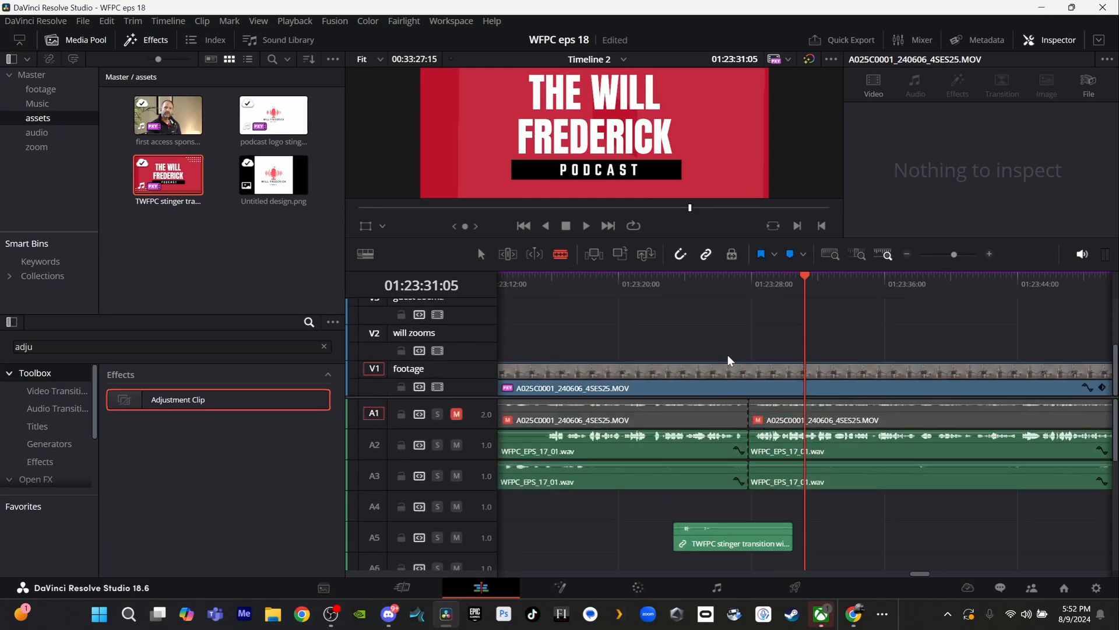
left_click(758, 388)
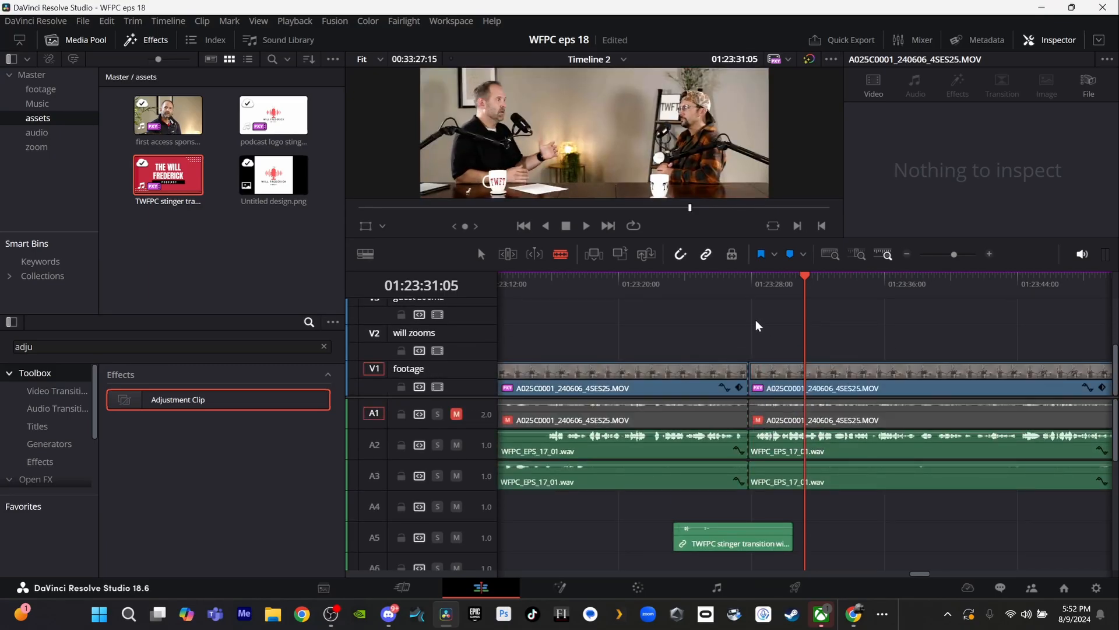
- Select the footage and audio clips after the cut and move them about 52 seconds later to open a gap
scroll(758, 325, "down", 3)
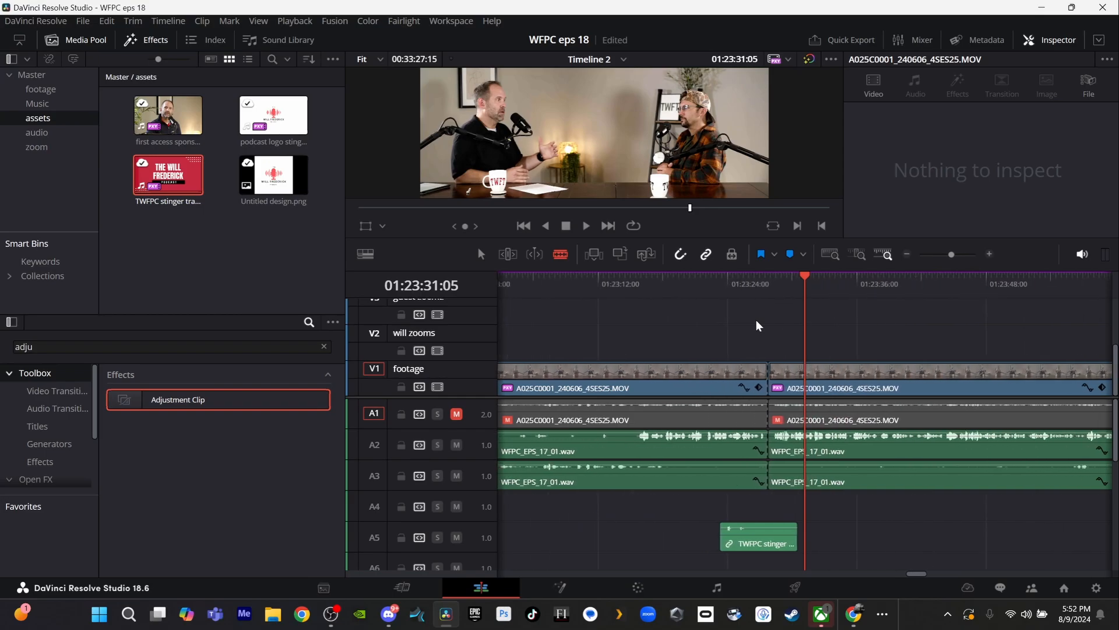
key("a")
key("space")
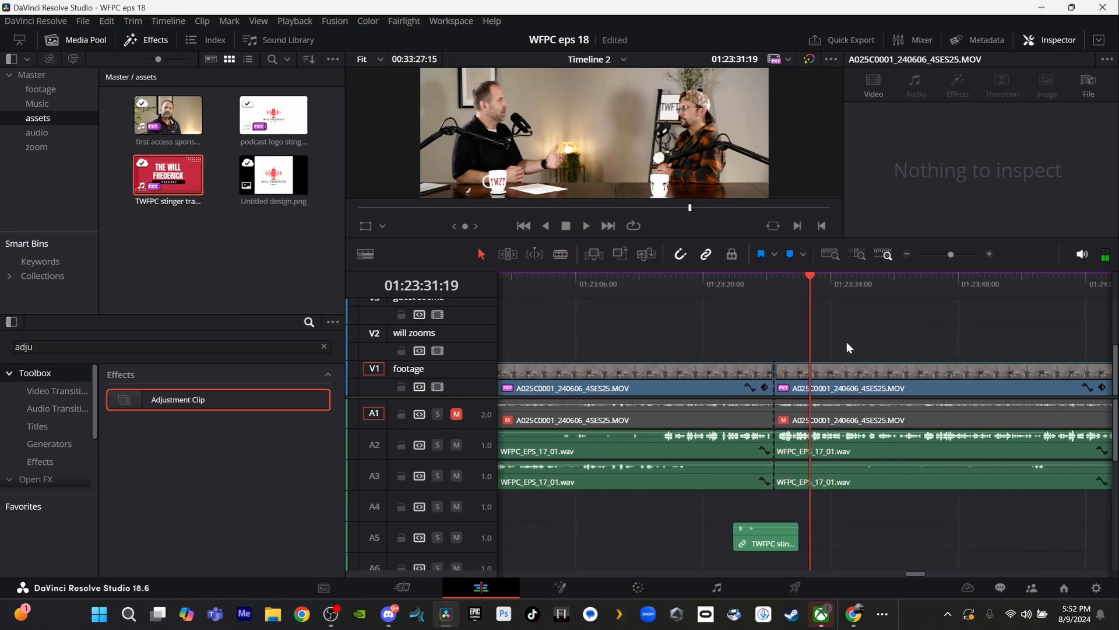
left_click_drag(847, 343, 925, 502)
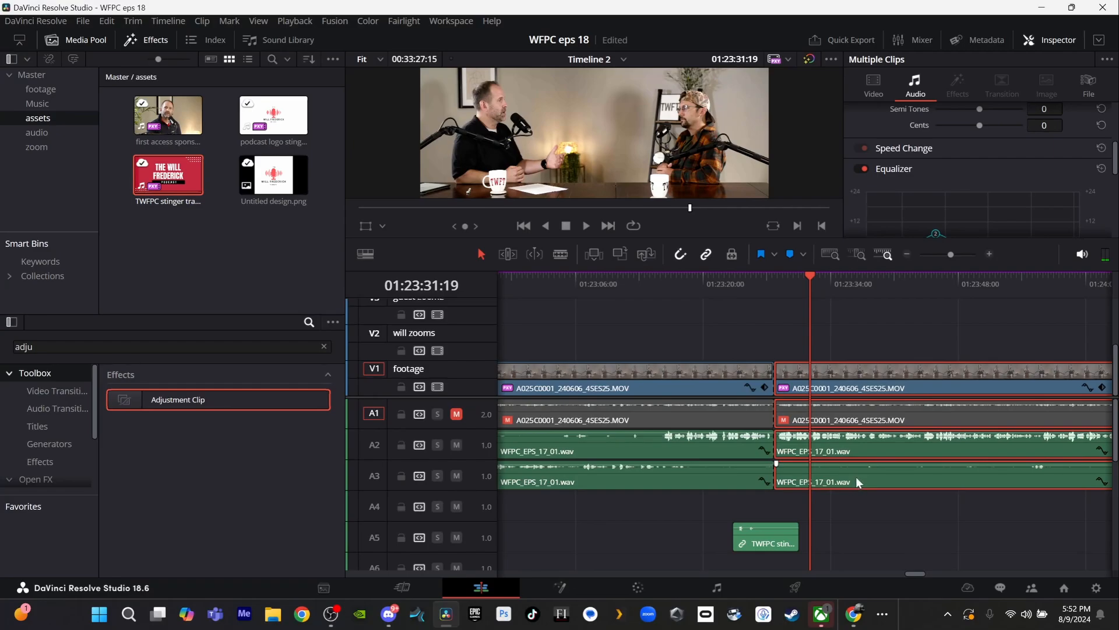
left_click_drag(856, 477, 1104, 449)
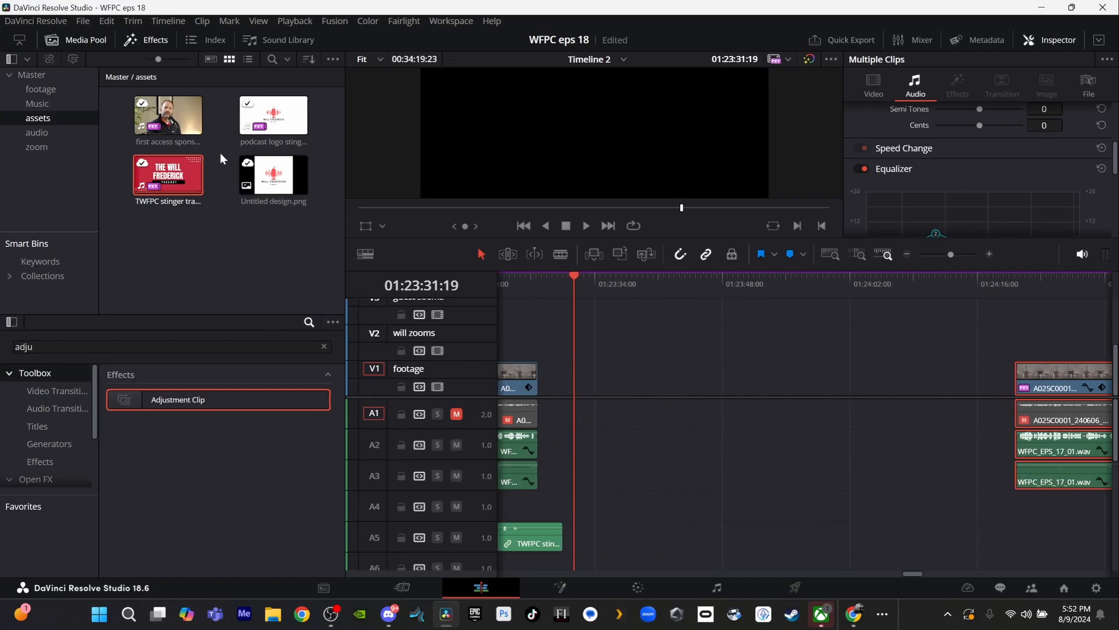
- Place first access sponsor title sponsor.mp4 on V2 and A2 in the gap, starting about 3 seconds after the first part ends
left_click(182, 111)
left_click_drag(182, 111, 542, 343)
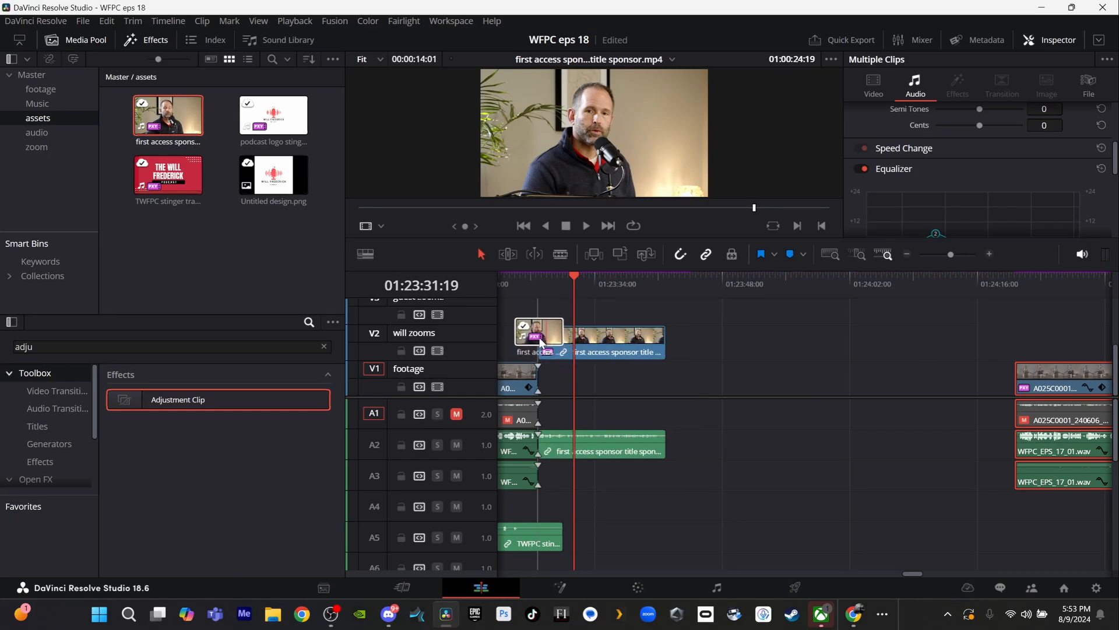
left_click_drag(540, 342, 558, 328)
- Move the stinger to Video 4 so it spans the gap between the footage and the sponsor clip, and unlink its video and audio
left_click_drag(531, 534, 560, 532)
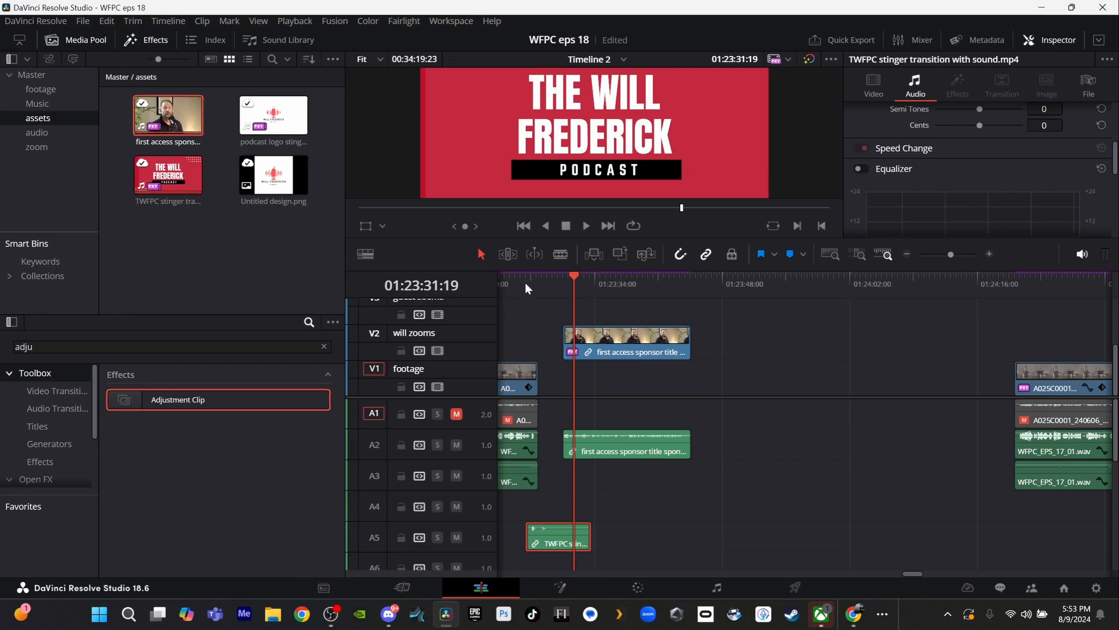
scroll(528, 282, "up", 3)
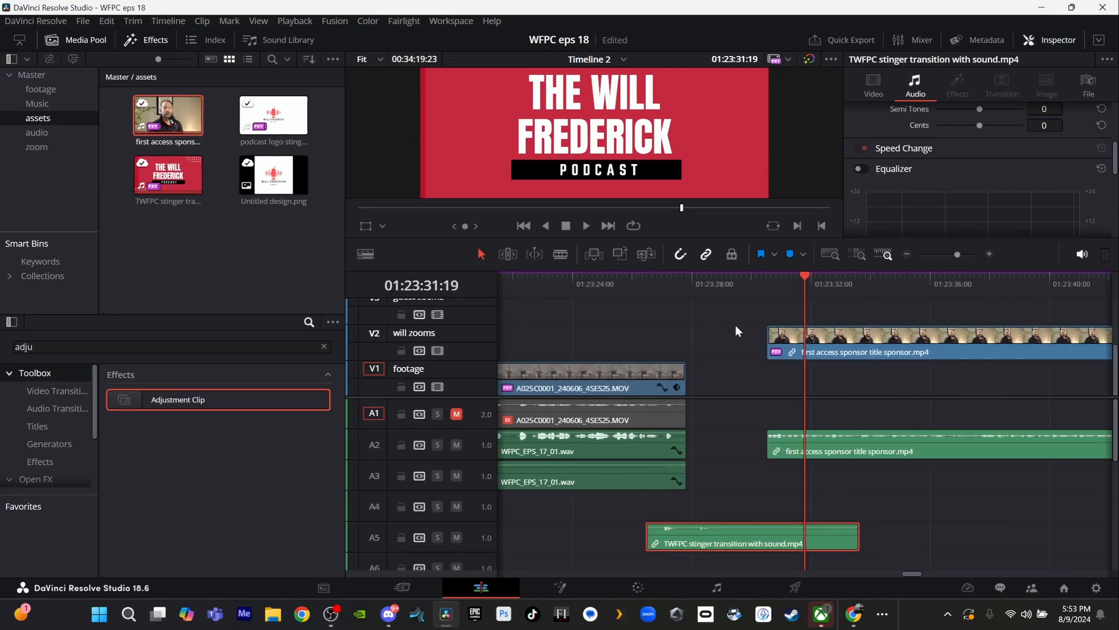
scroll(736, 330, "up", 3)
scroll(736, 330, "down", 1)
scroll(736, 330, "up", 1)
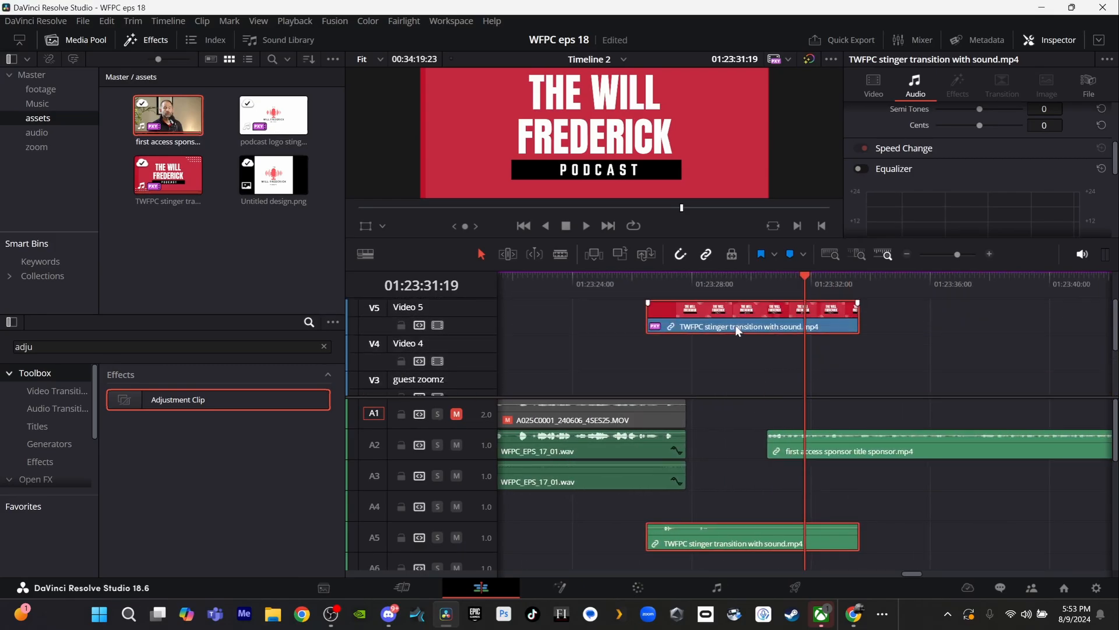
left_click_drag(735, 310, 735, 341)
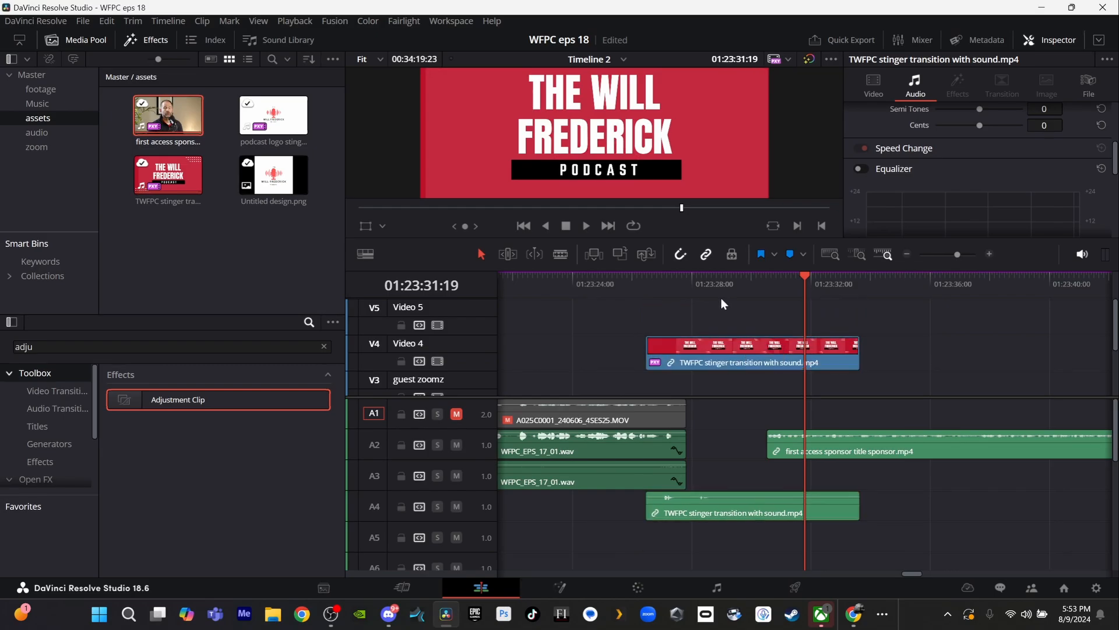
left_click(732, 343)
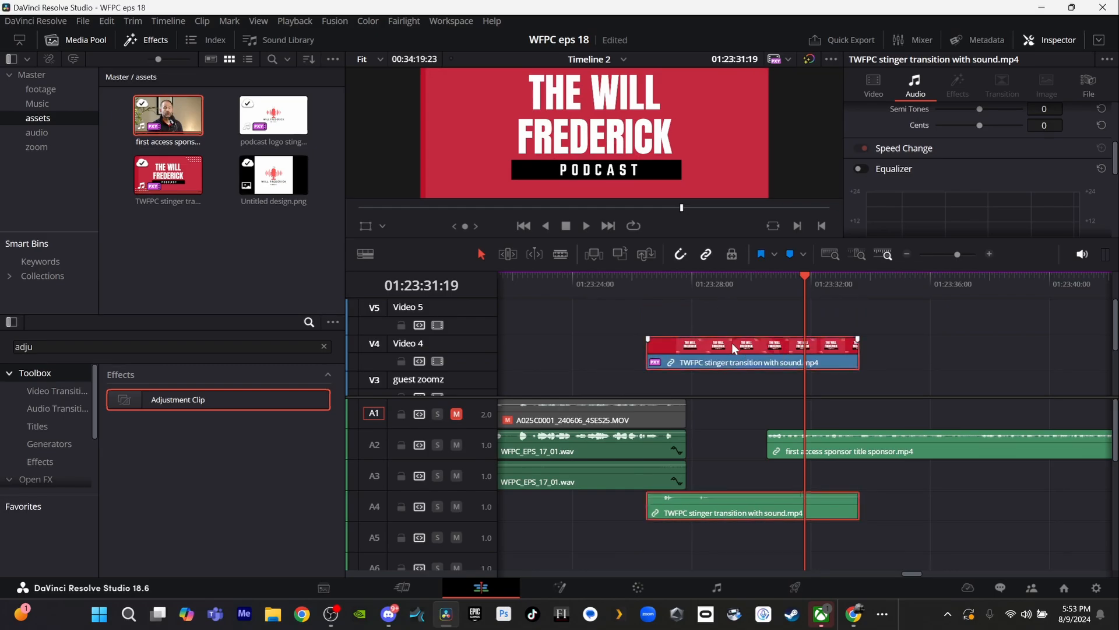
key("ctrl+alt+l")
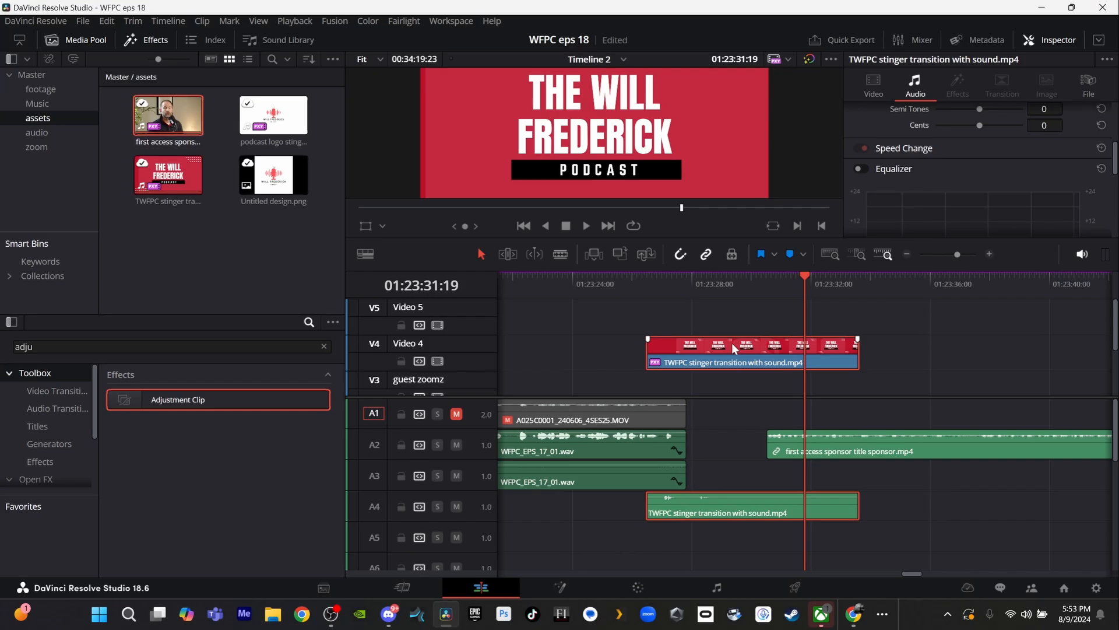
- Move the stinger's video from Video 4 down to the guest zoomz track (V3), keeping its timing
scroll(751, 379, "down", 3)
scroll(751, 379, "up", 2)
left_click(743, 371)
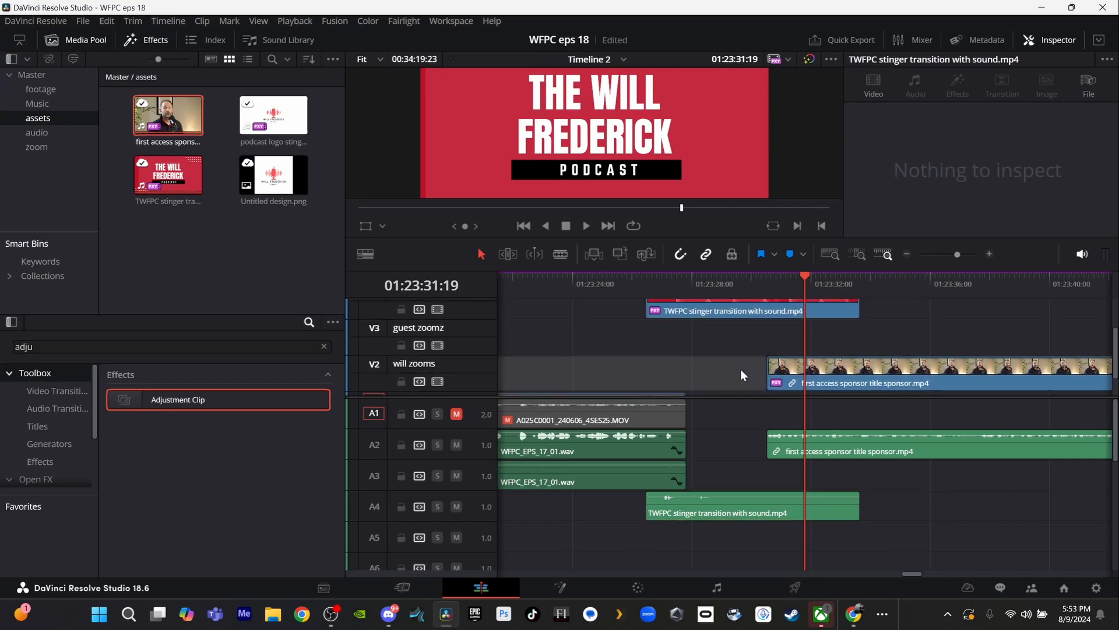
left_click_drag(721, 318, 717, 338)
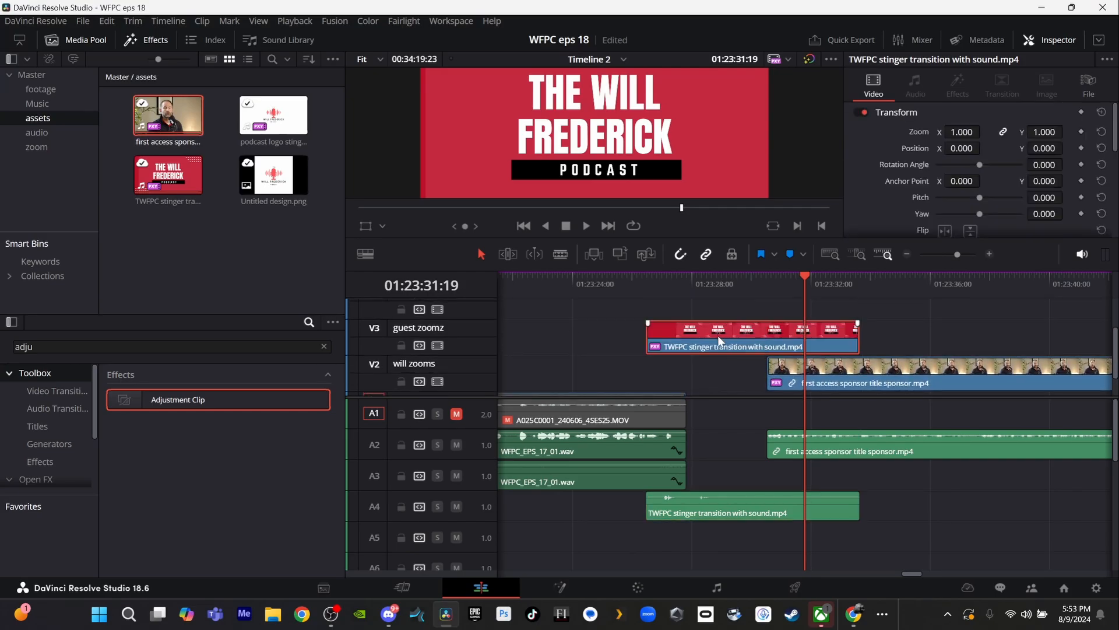
- Link the stinger's video on V3 with its audio on A4 again, and shift the linked clip slightly earlier
left_click(725, 513, "ctrl")
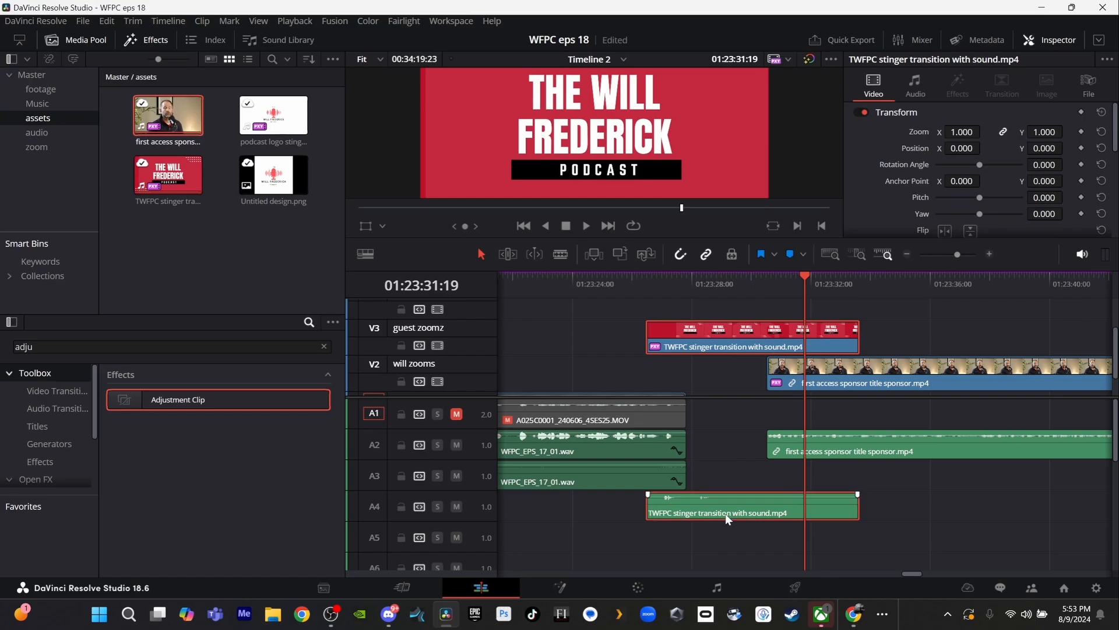
right_click(728, 516)
left_click(761, 505)
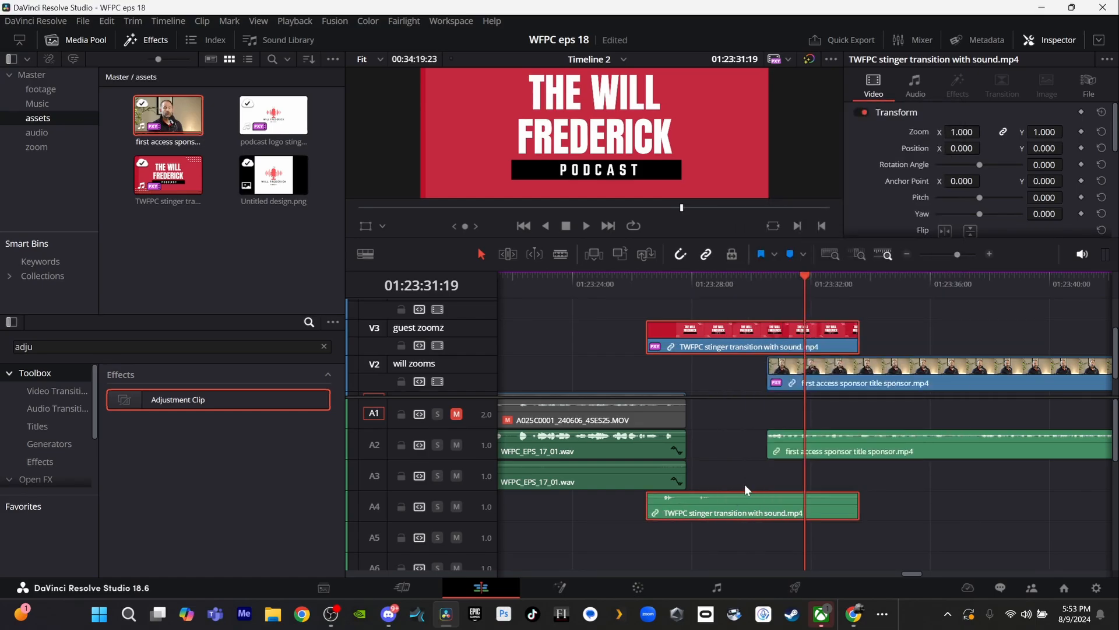
left_click(700, 432)
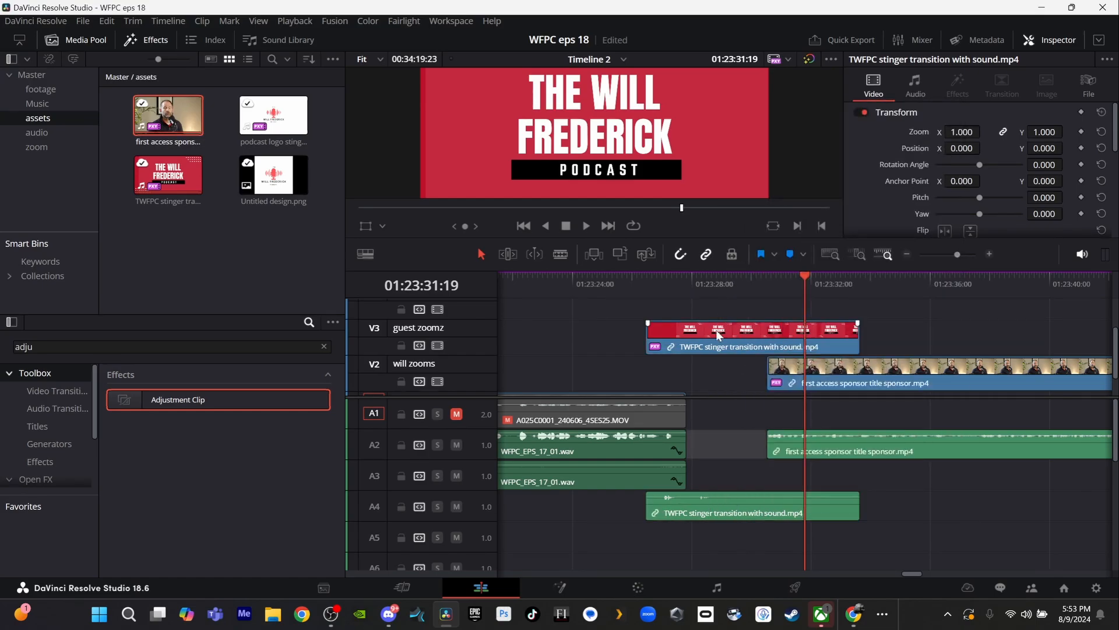
left_click_drag(716, 330, 702, 332)
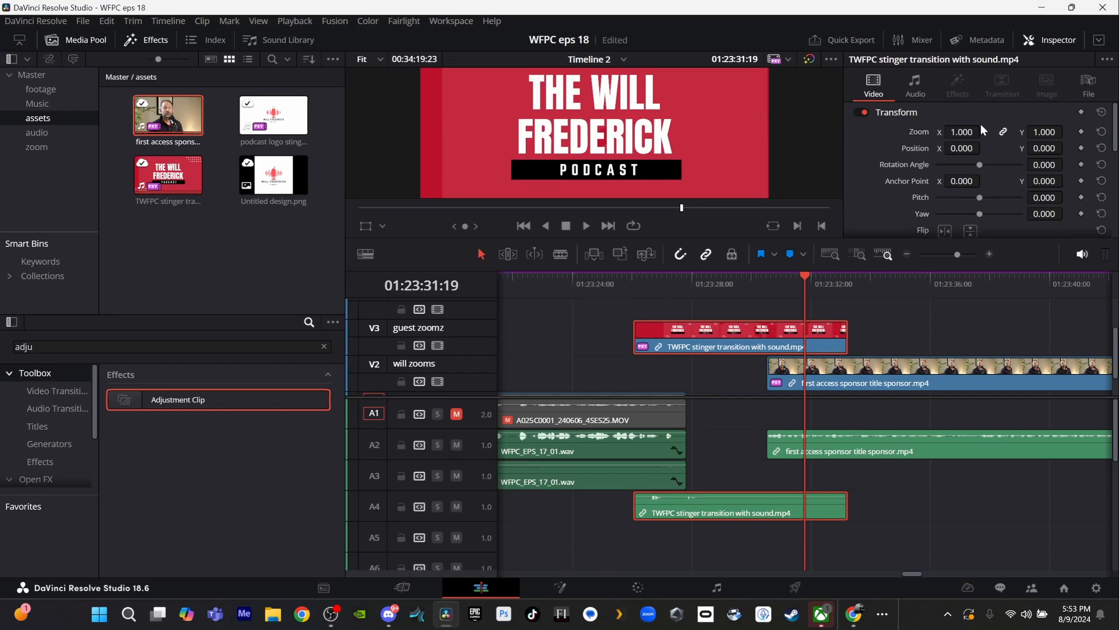
- Add the Foreground Wipe video transition to both the start and the end of the stinger clip on V3
left_click(144, 32)
left_click(144, 38)
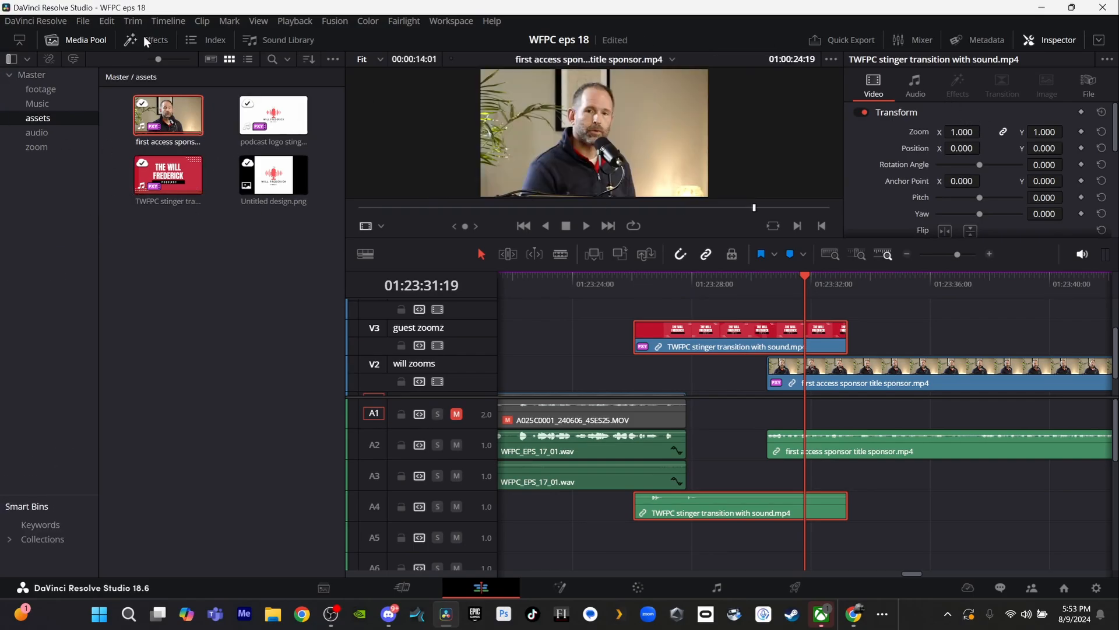
left_click(82, 39)
left_click(150, 40)
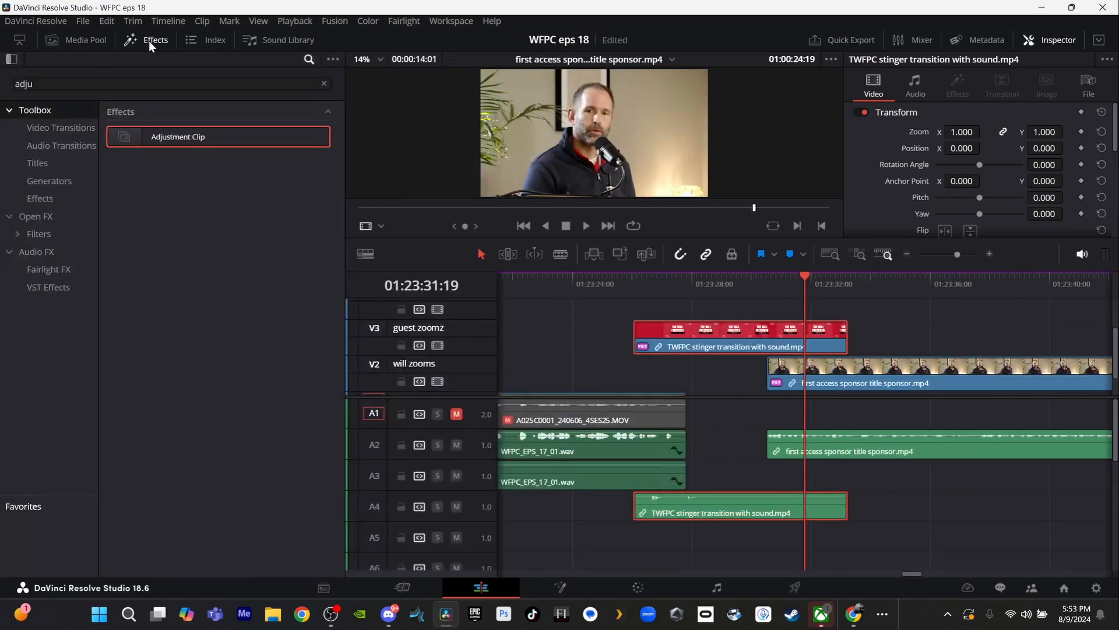
left_click(328, 87)
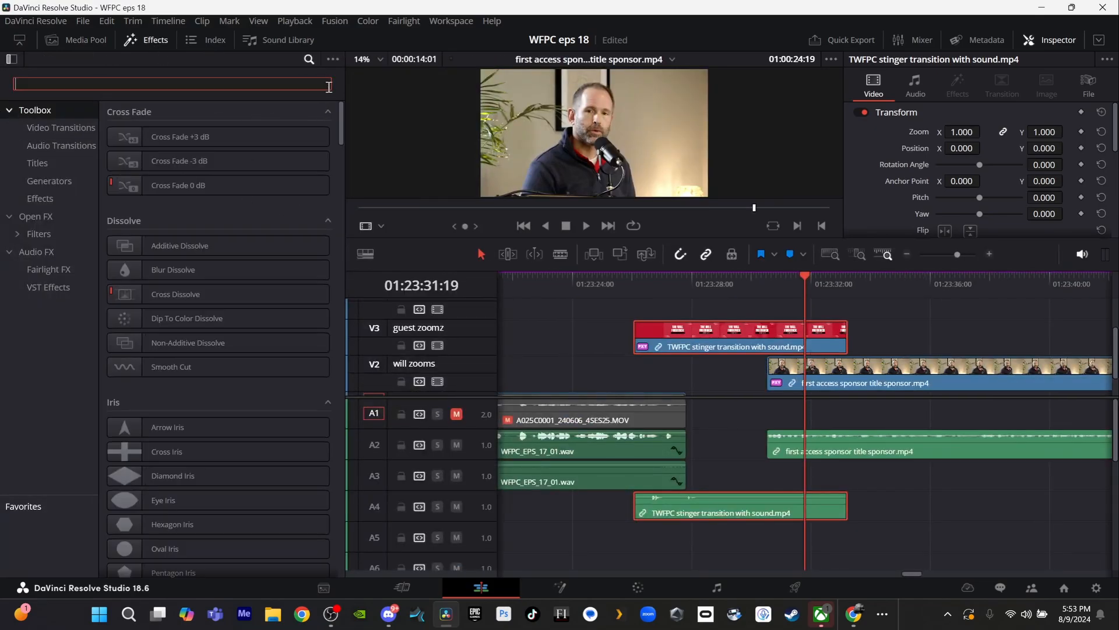
left_click(67, 127)
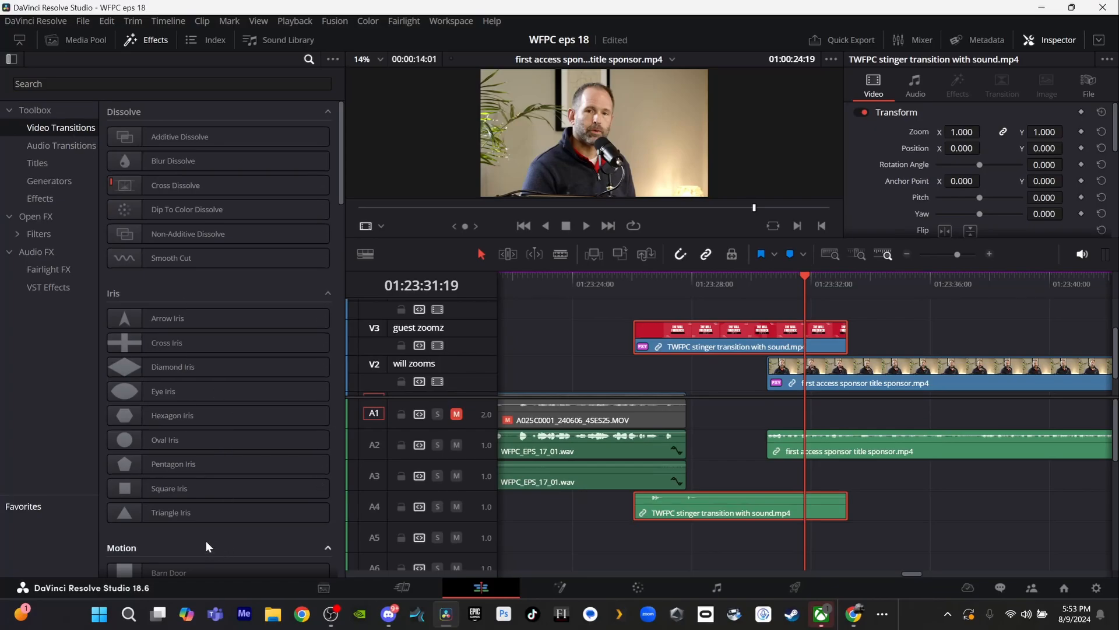
scroll(205, 540, "down", 10)
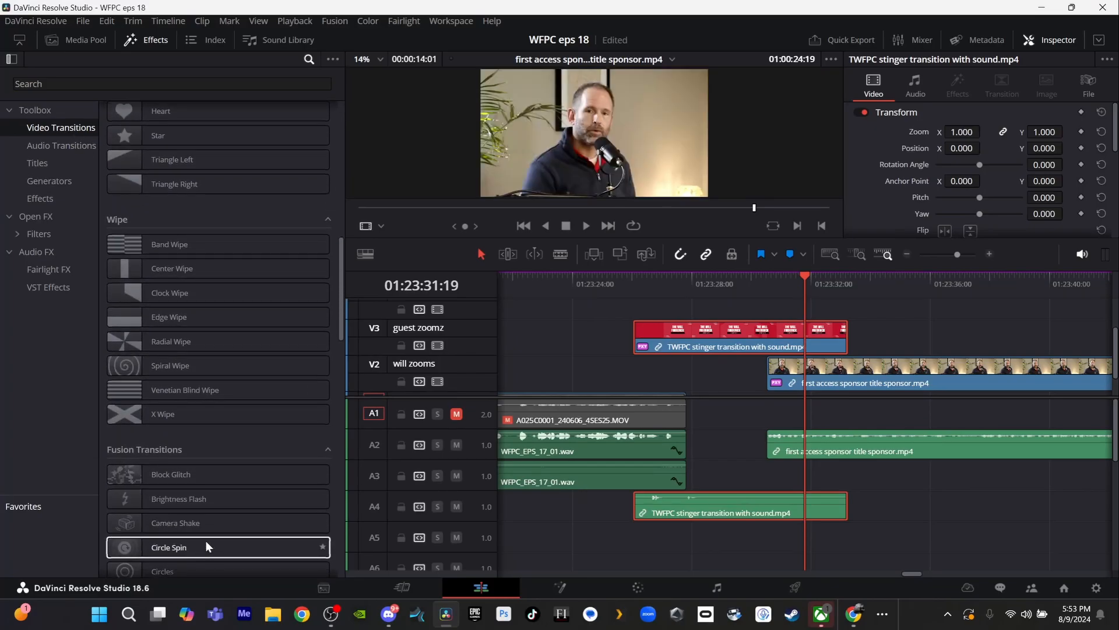
scroll(205, 540, "down", 10)
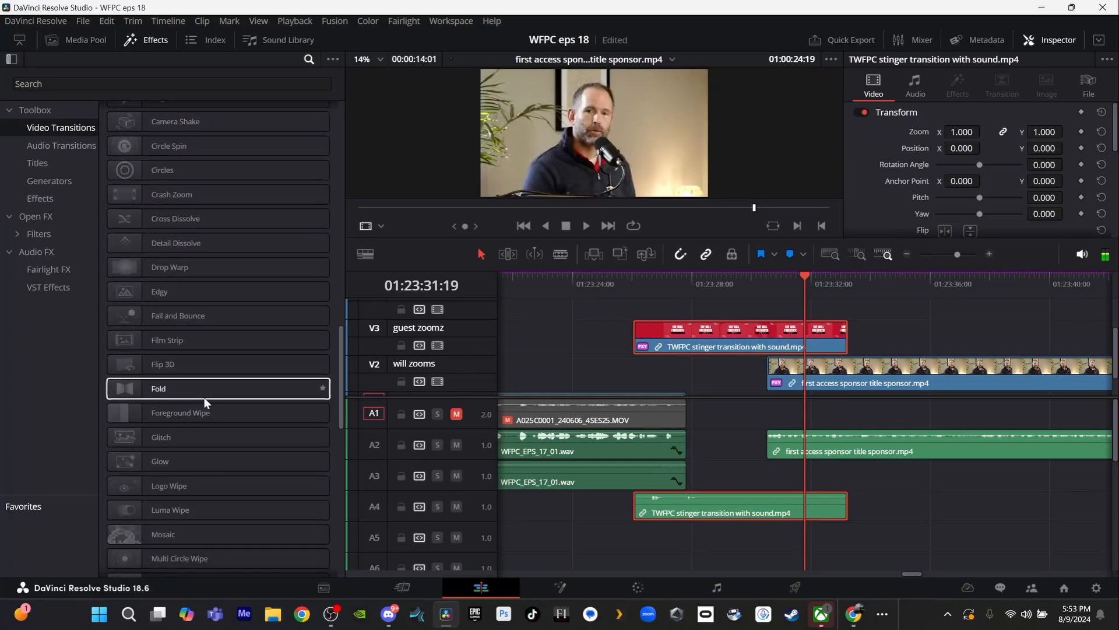
left_click_drag(201, 415, 650, 340)
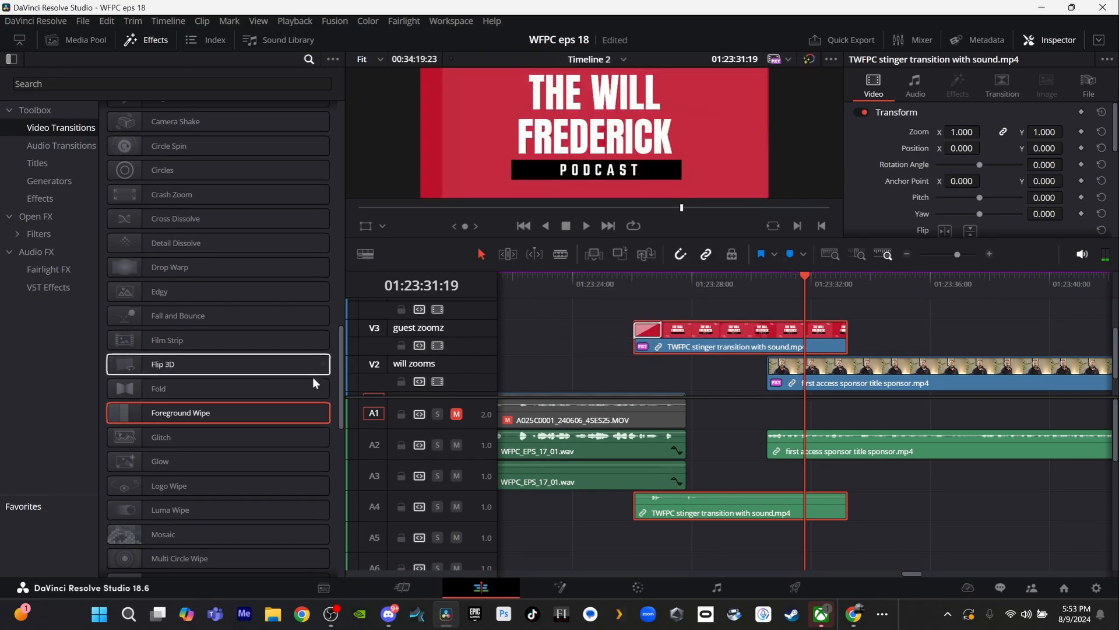
left_click_drag(235, 415, 836, 325)
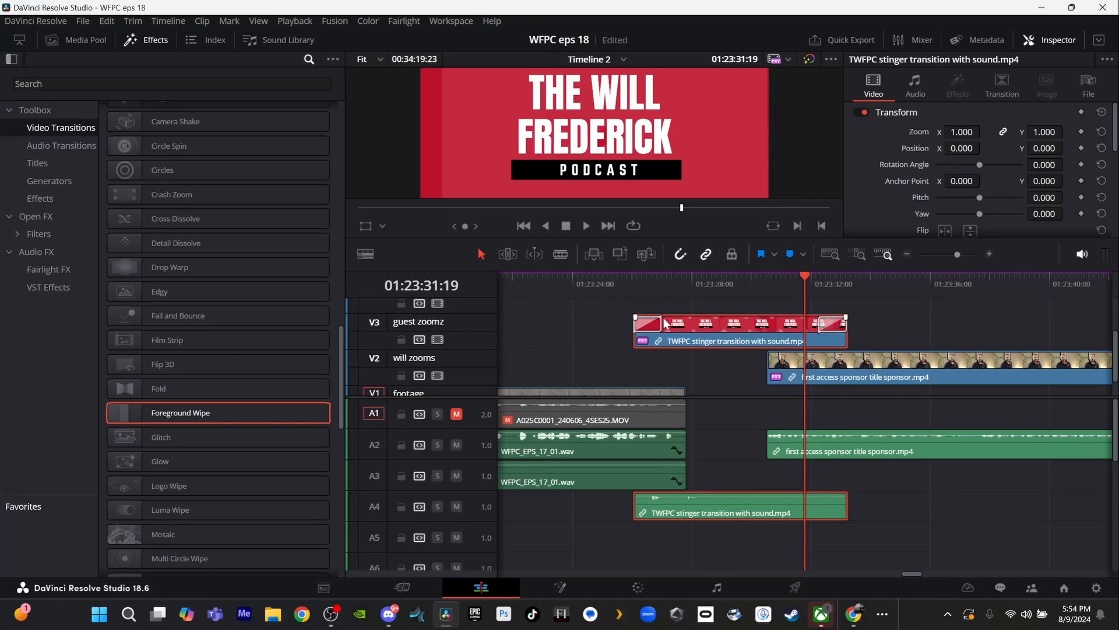
- Play the opening wipe from 01:23:25:07 and move the stinger about 20 frames later so the wipe finishes where the footage ends
left_click(611, 278)
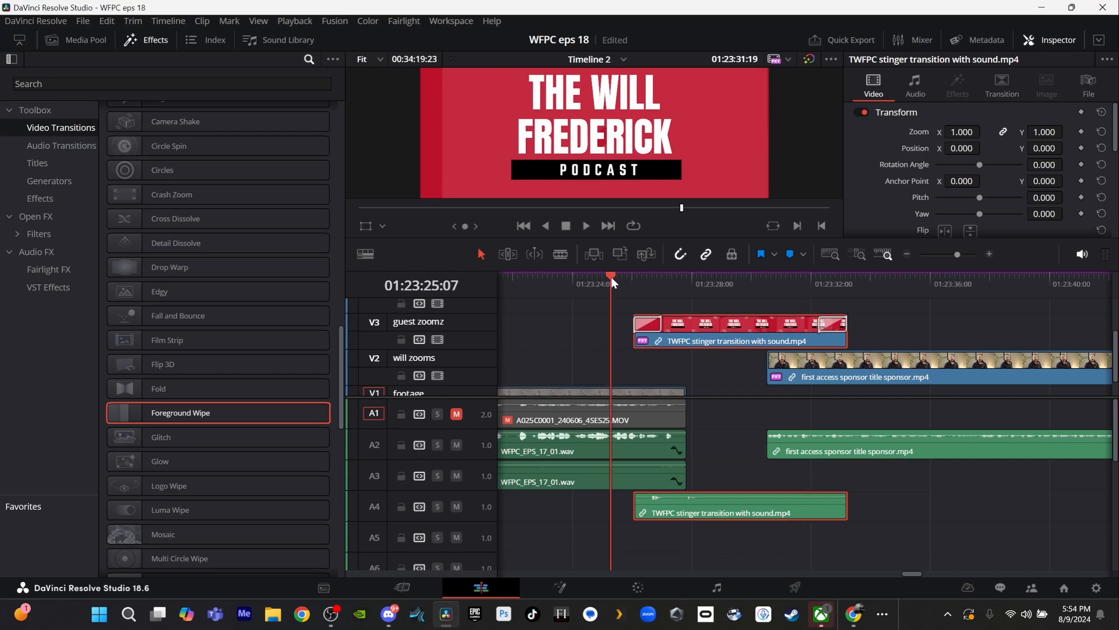
key("space")
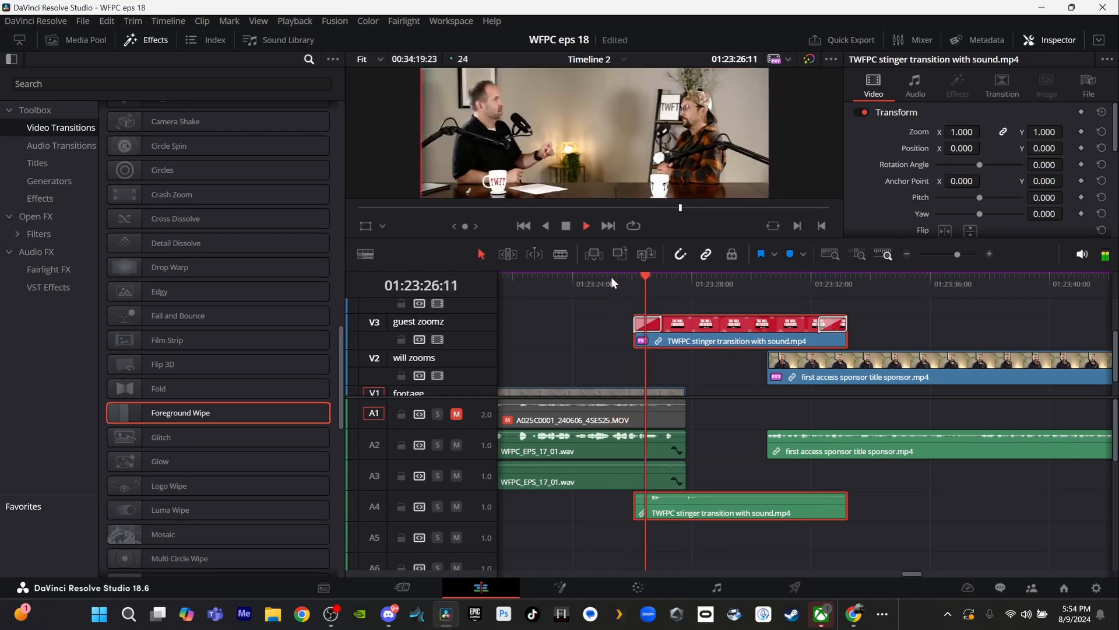
key("space")
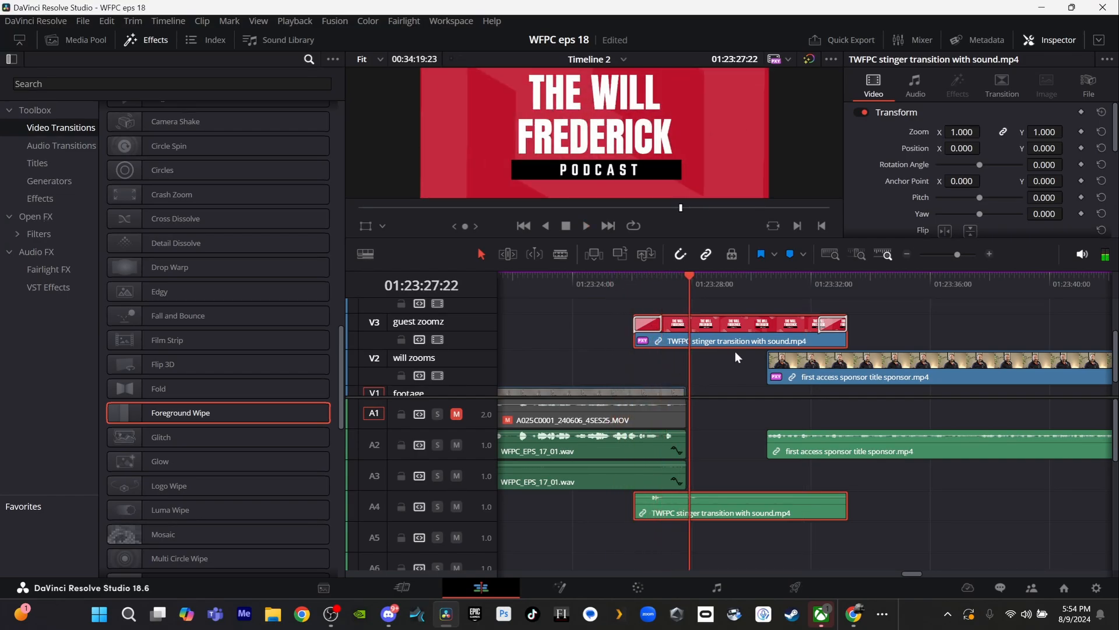
left_click_drag(703, 322, 728, 332)
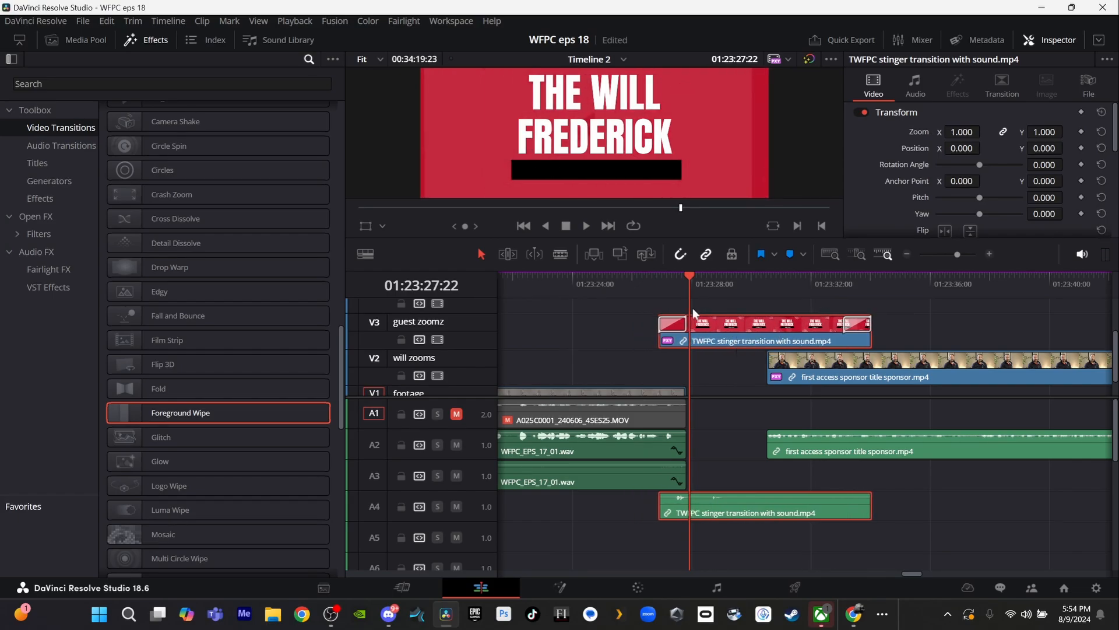
- Play the stinger up to 01:23:28:19 and move the sponsor clip and its audio earlier to start at that frame
left_click(642, 275)
key("space")
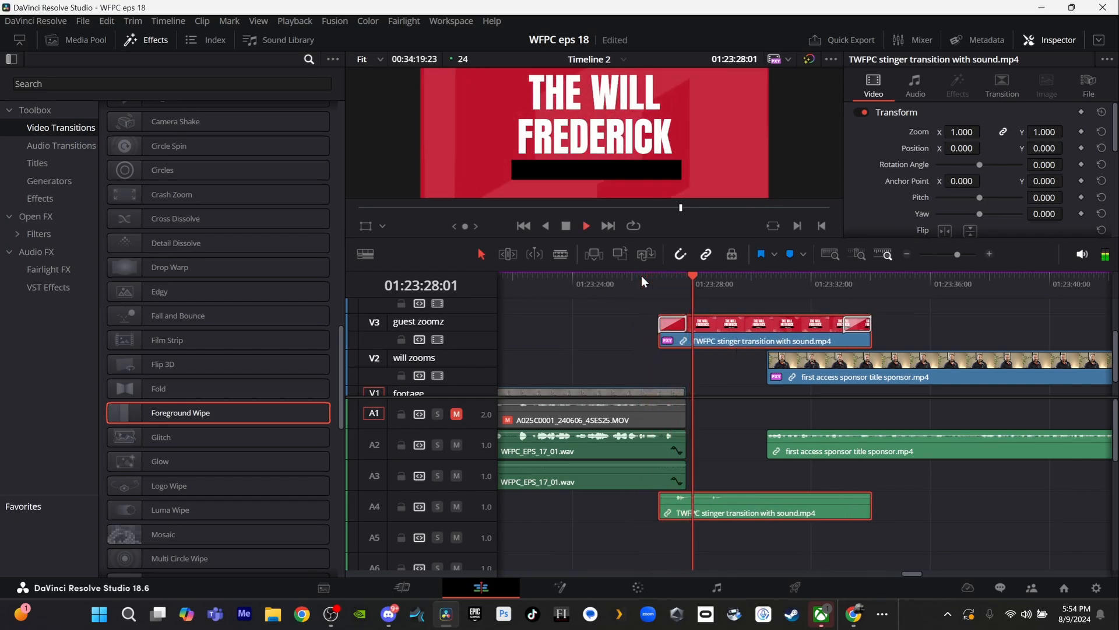
key("space")
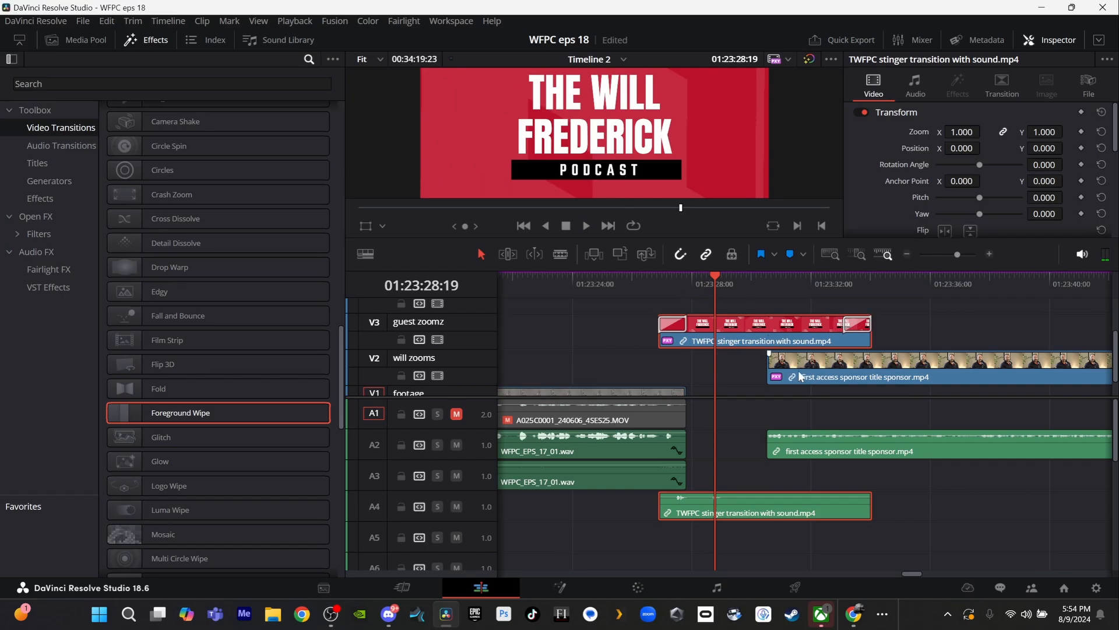
left_click_drag(805, 372, 755, 380)
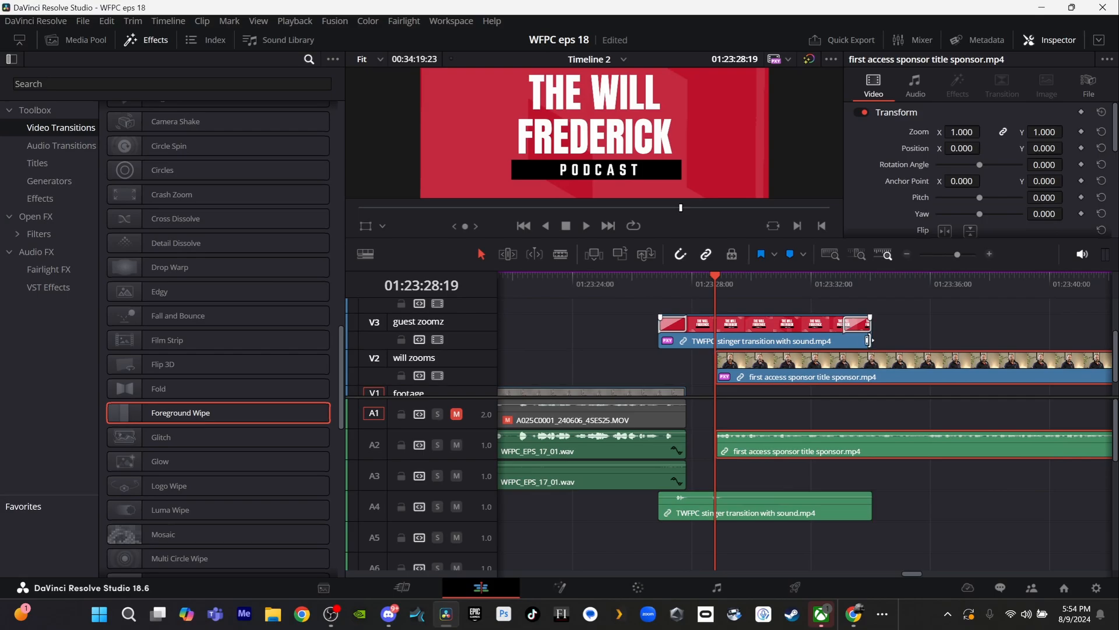
- Trim the stinger's end so its closing Foreground Wipe begins exactly at the start of the sponsor clip
left_click_drag(869, 341, 740, 342)
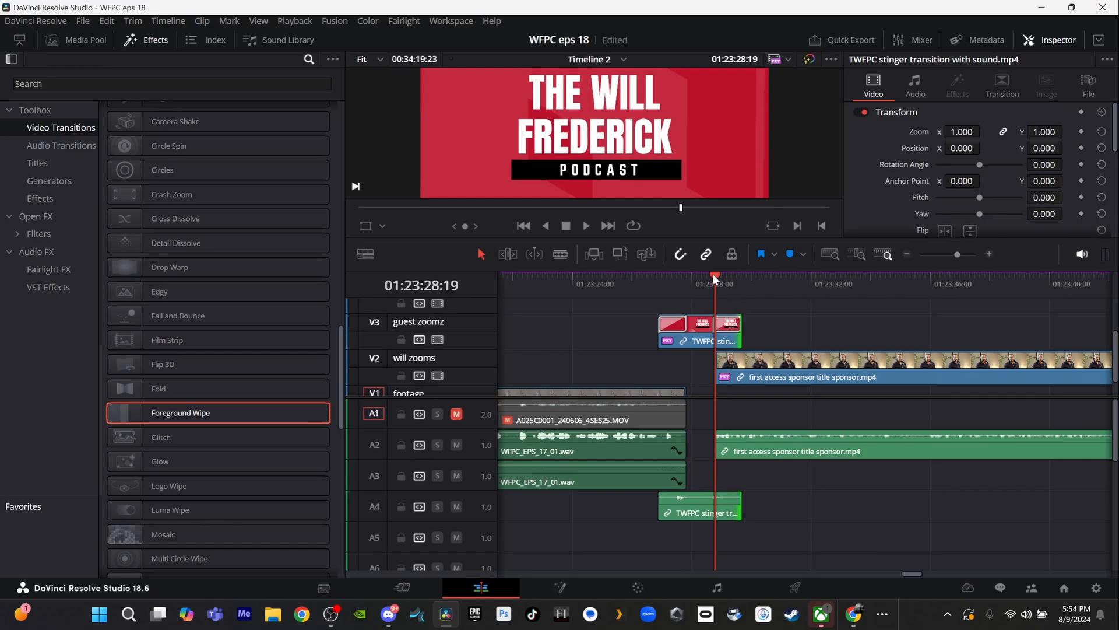
left_click_drag(723, 277, 725, 279)
scroll(726, 279, "down", 3)
scroll(725, 279, "up", 7)
scroll(725, 278, "up", 2)
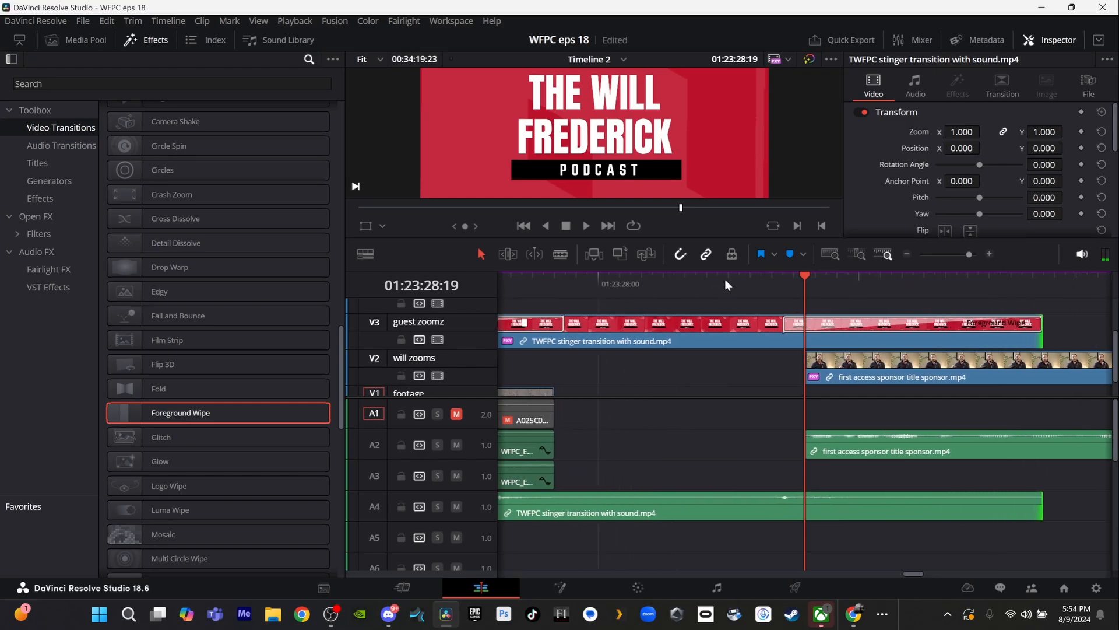
left_click_drag(787, 284, 859, 268)
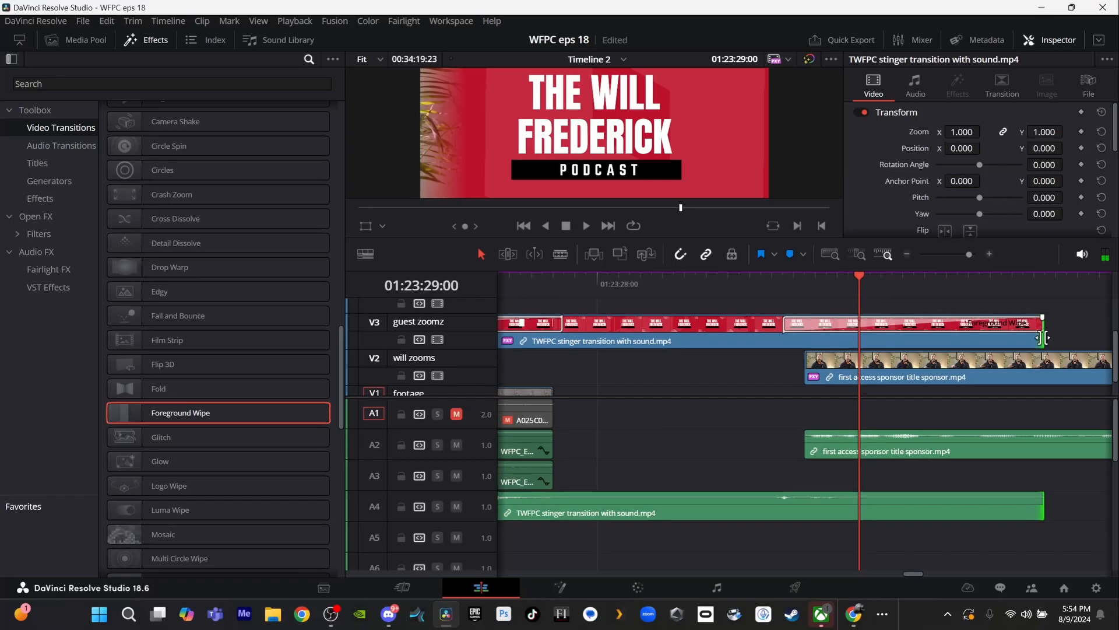
left_click_drag(1047, 338, 1065, 322)
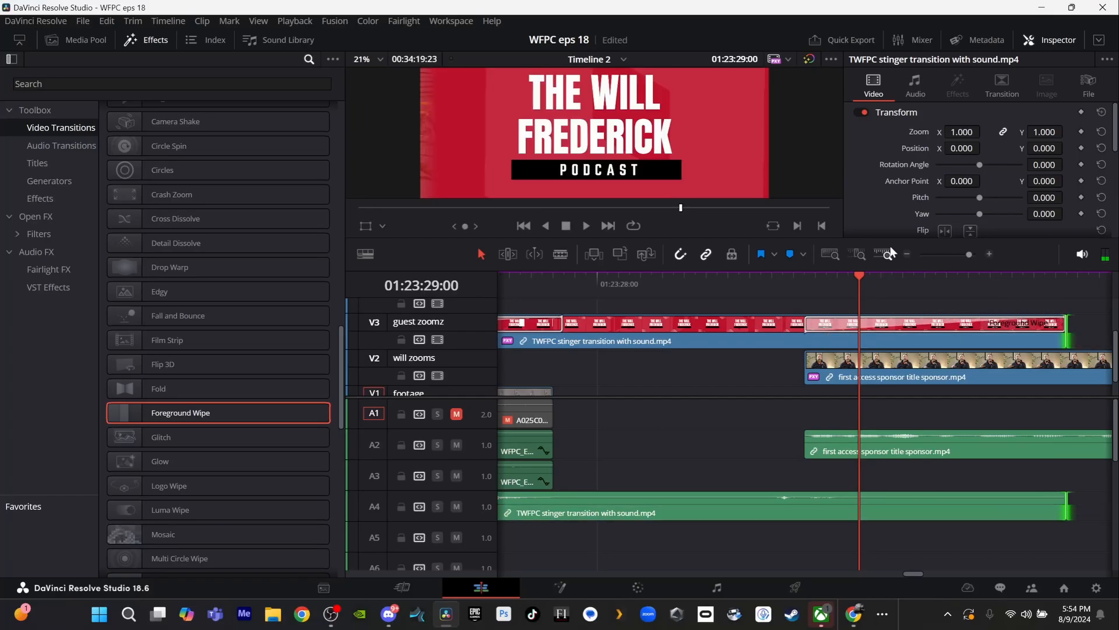
- Play back the stinger's closing Foreground Wipe into the sponsor clip to check the transition
left_click(816, 324)
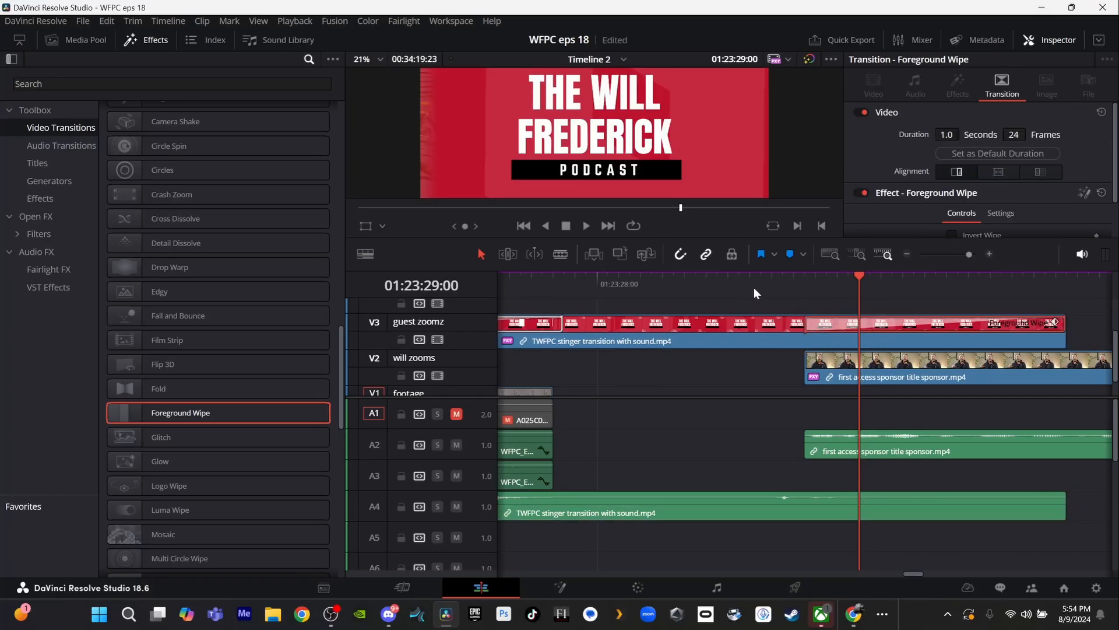
left_click(738, 281)
key("space")
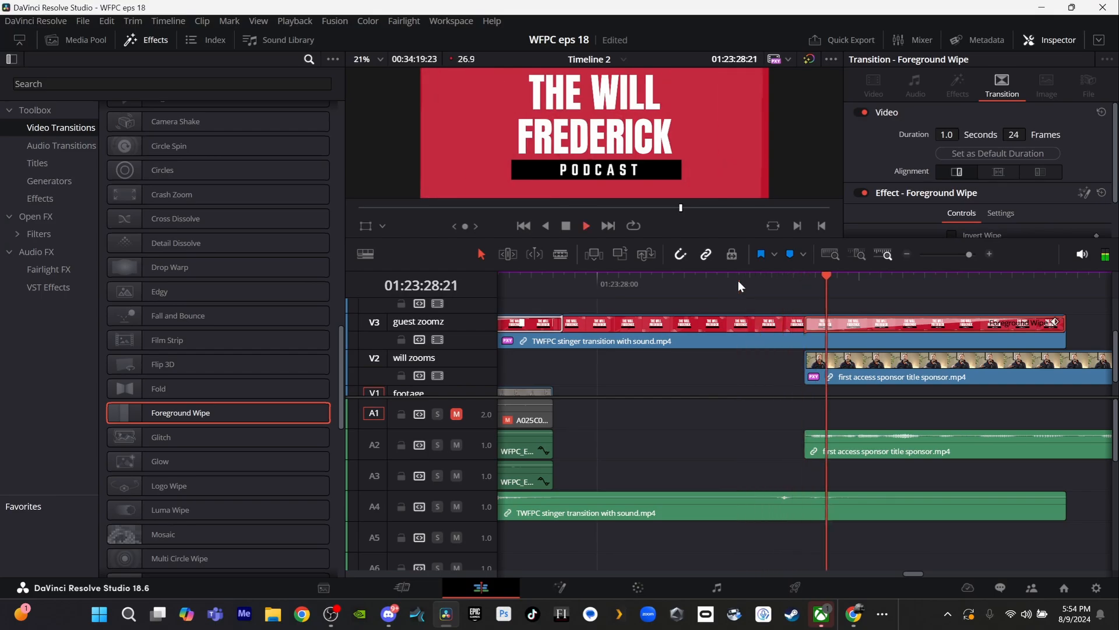
key("space")
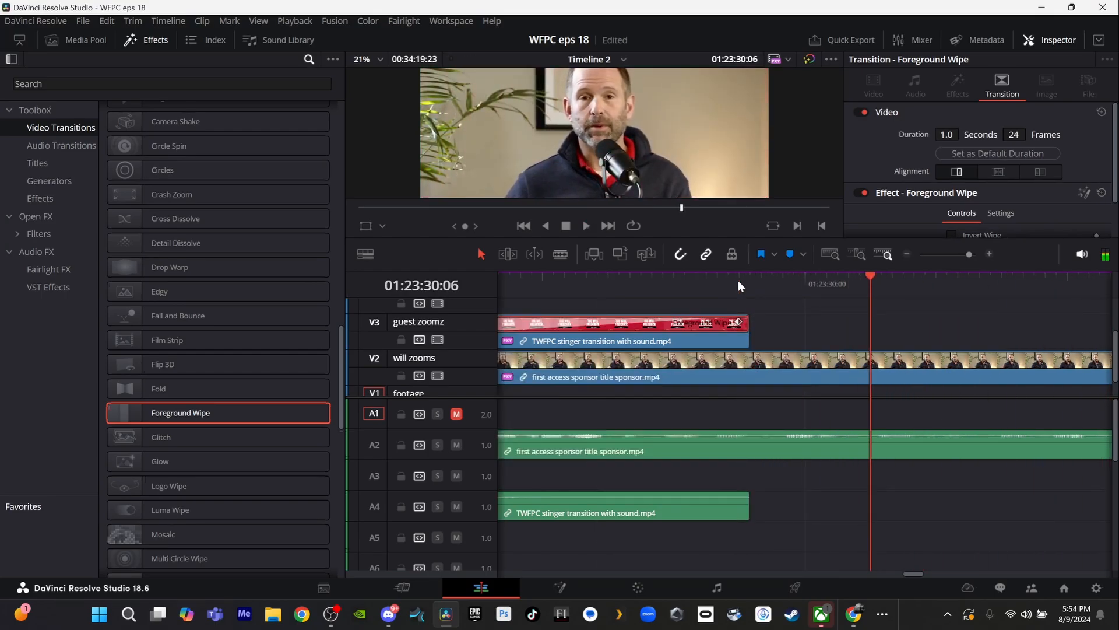
scroll(738, 281, "up", 5)
scroll(738, 281, "down", 4)
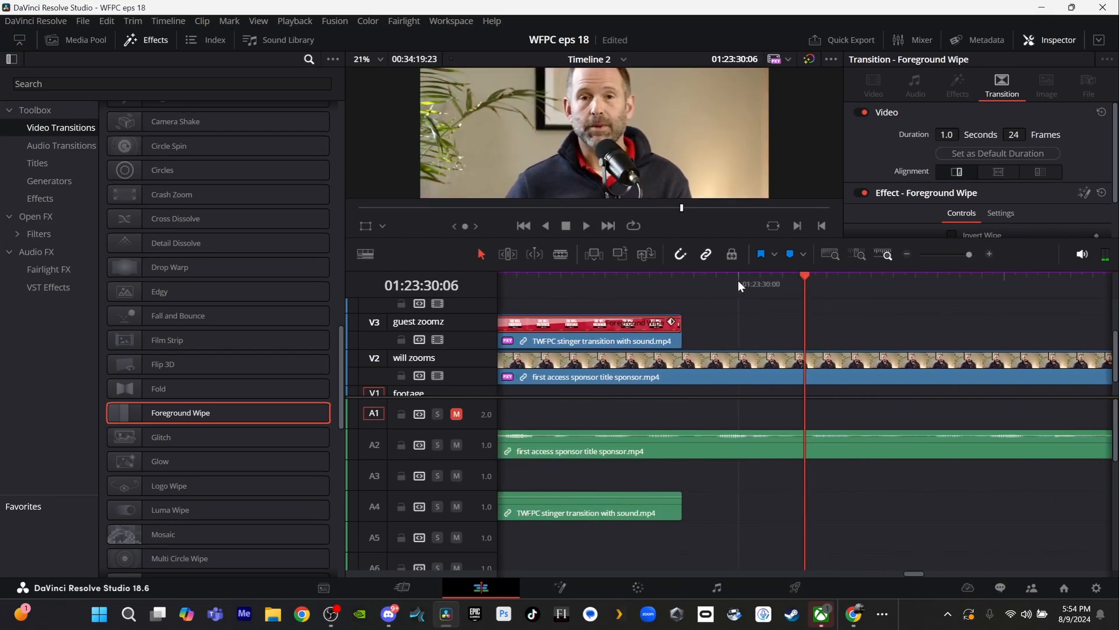
scroll(738, 281, "up", 5)
scroll(738, 281, "down", 5)
scroll(738, 281, "down", 4)
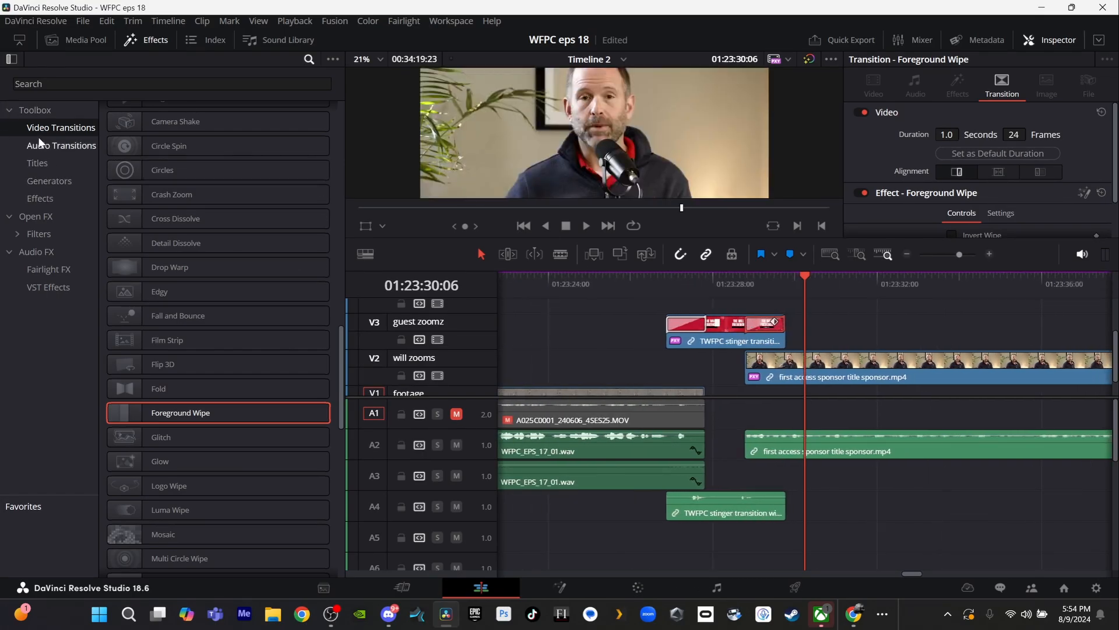
- Preview ES_Dying Daylight, ES_Lost in the Mail, ES_Pool Day and ES_Stereo Sunrise from the Music bin as background music candidates
left_click(68, 41)
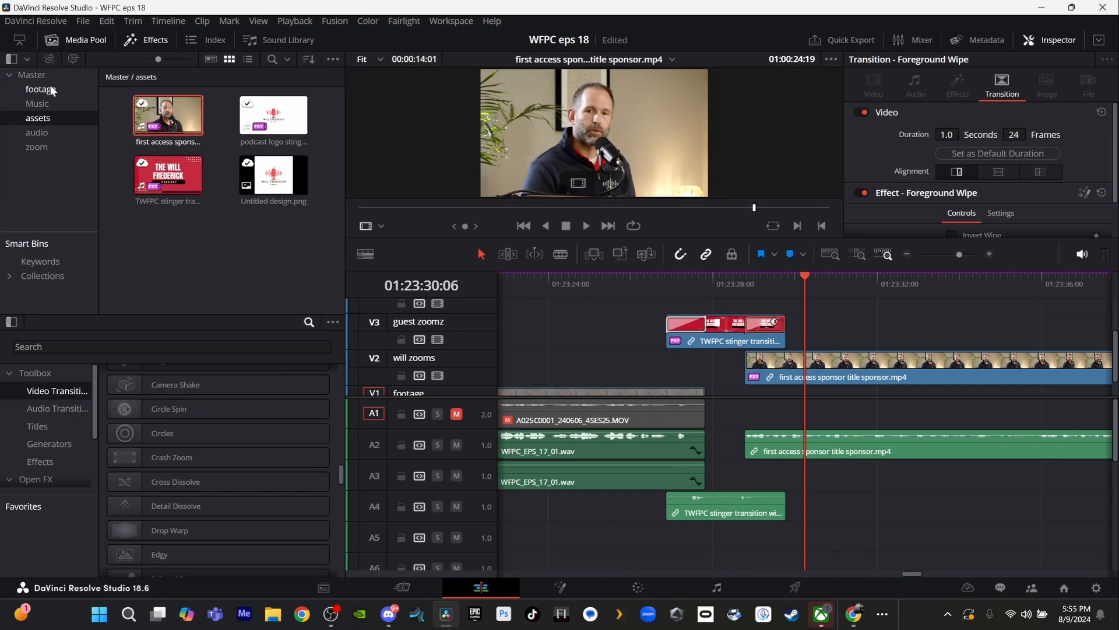
left_click(42, 100)
left_click(191, 132)
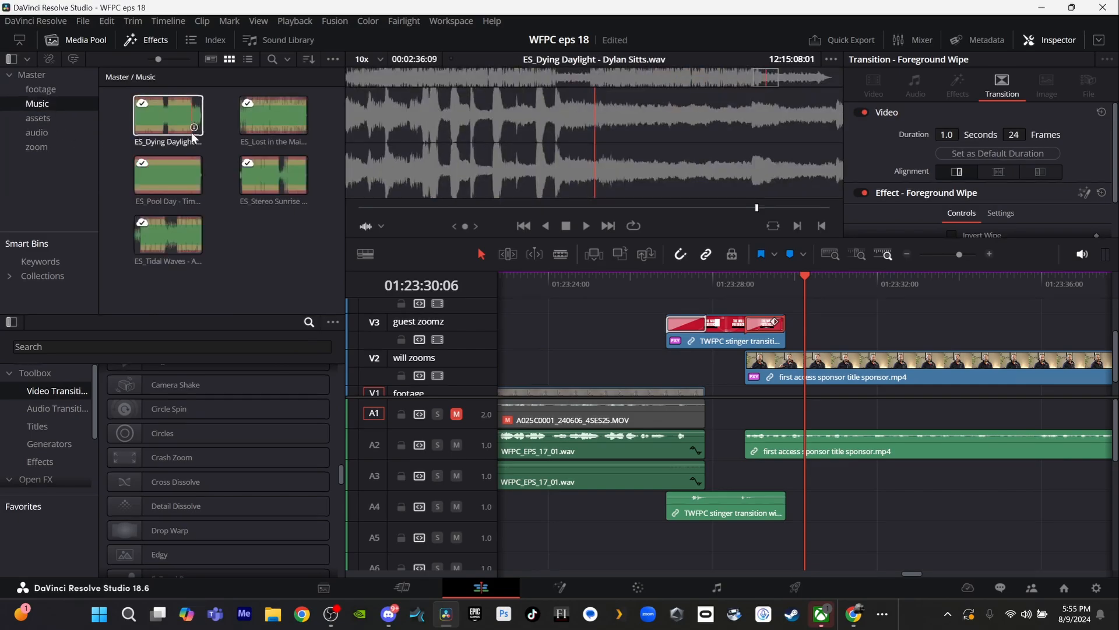
left_click(271, 125)
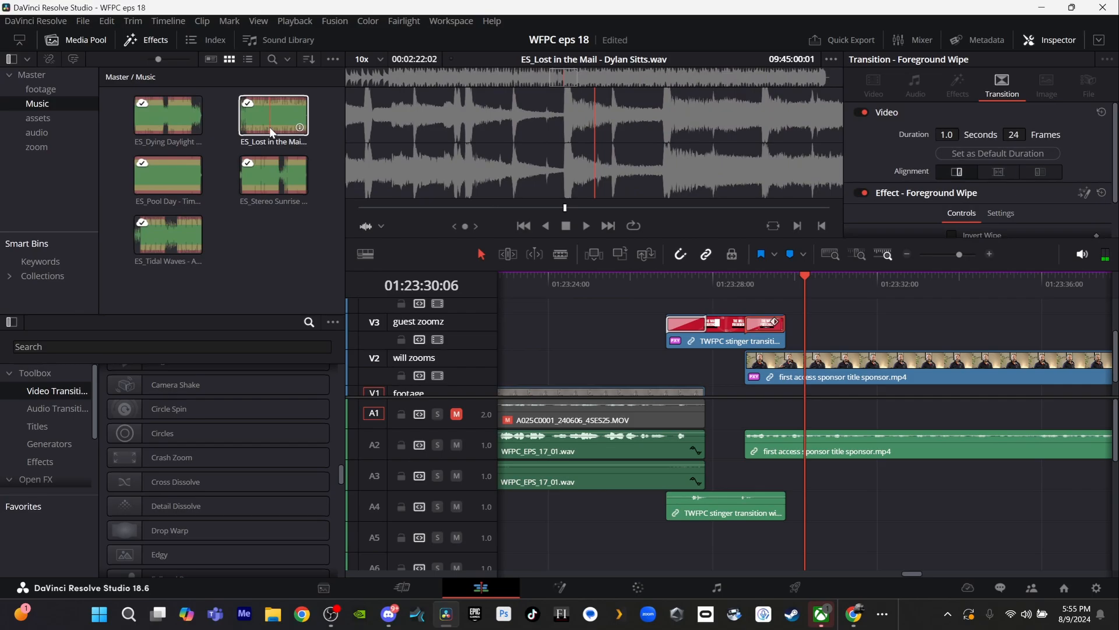
left_click(270, 127)
key("space")
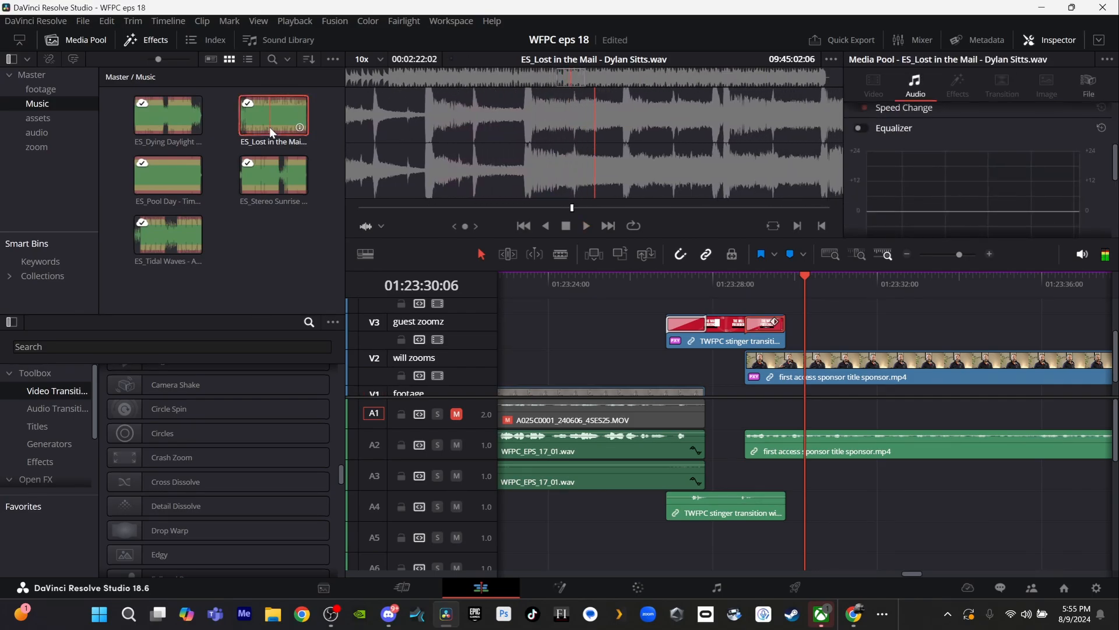
left_click(175, 178)
key("space")
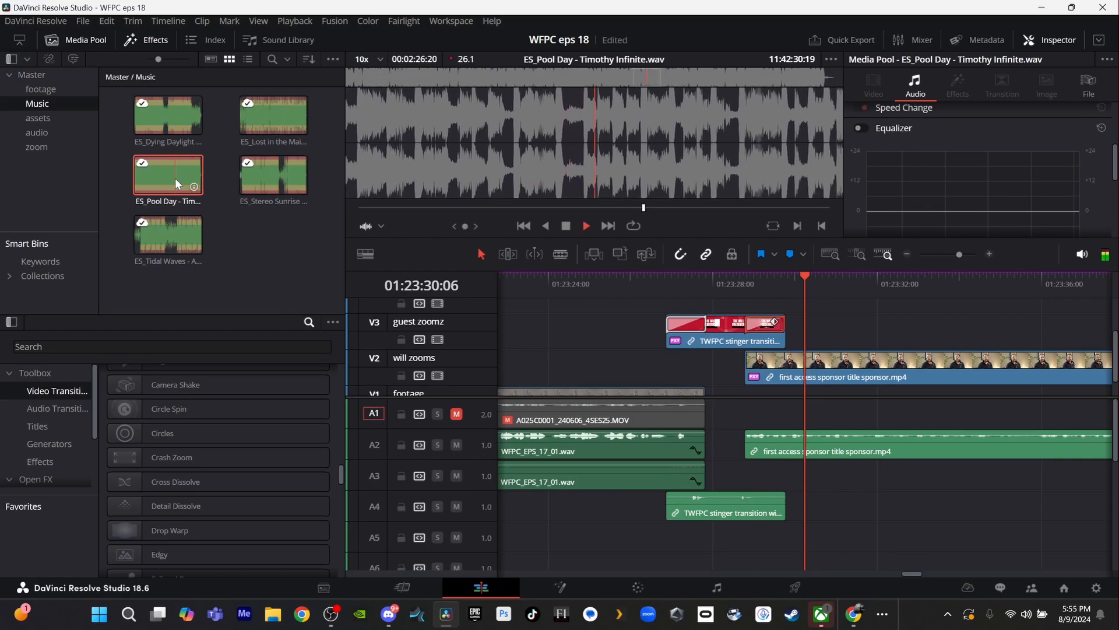
left_click(256, 183)
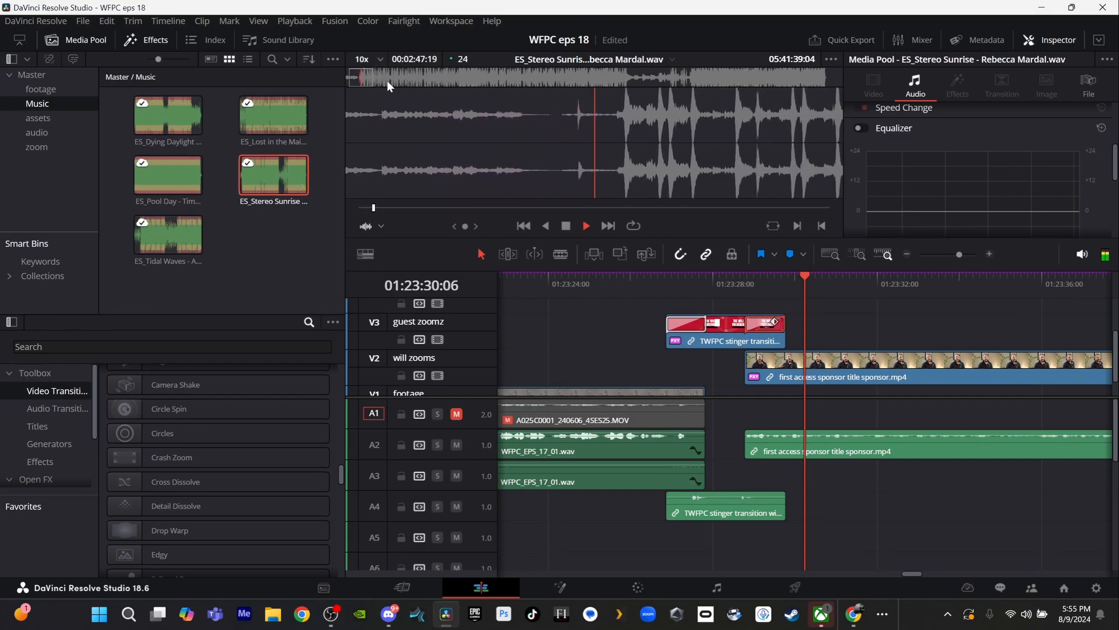
left_click_drag(387, 82, 489, 173)
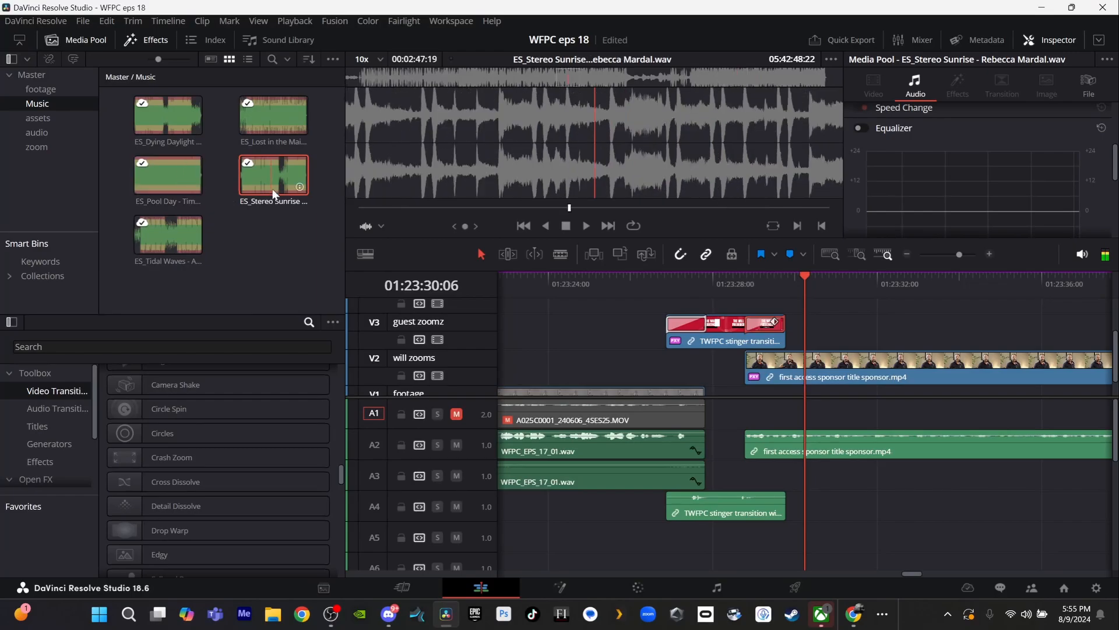
- Place ES_Stereo Sunrise on track A5 starting ahead of the stinger, with a curved fade-in and reduced volume
left_click_drag(268, 171, 652, 530)
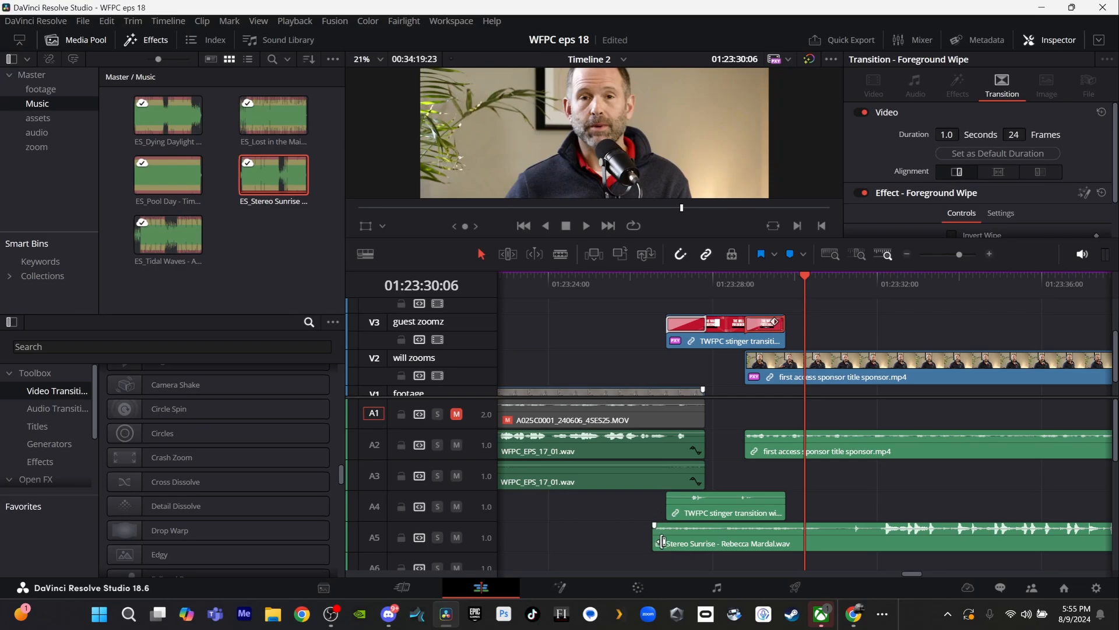
left_click_drag(655, 525, 774, 543)
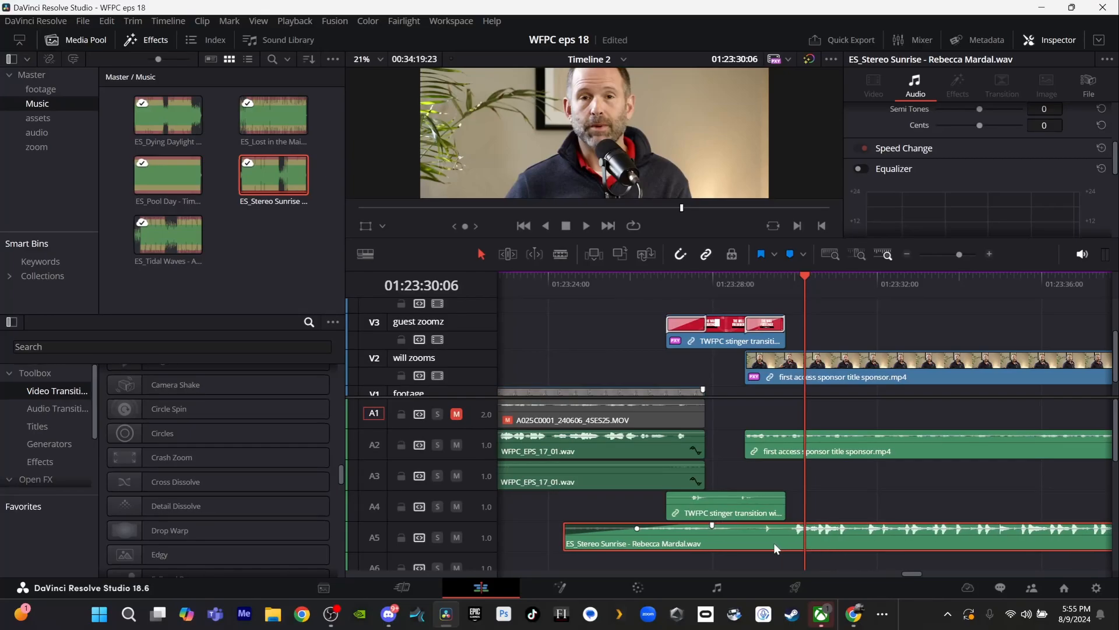
left_click_drag(636, 528, 637, 528)
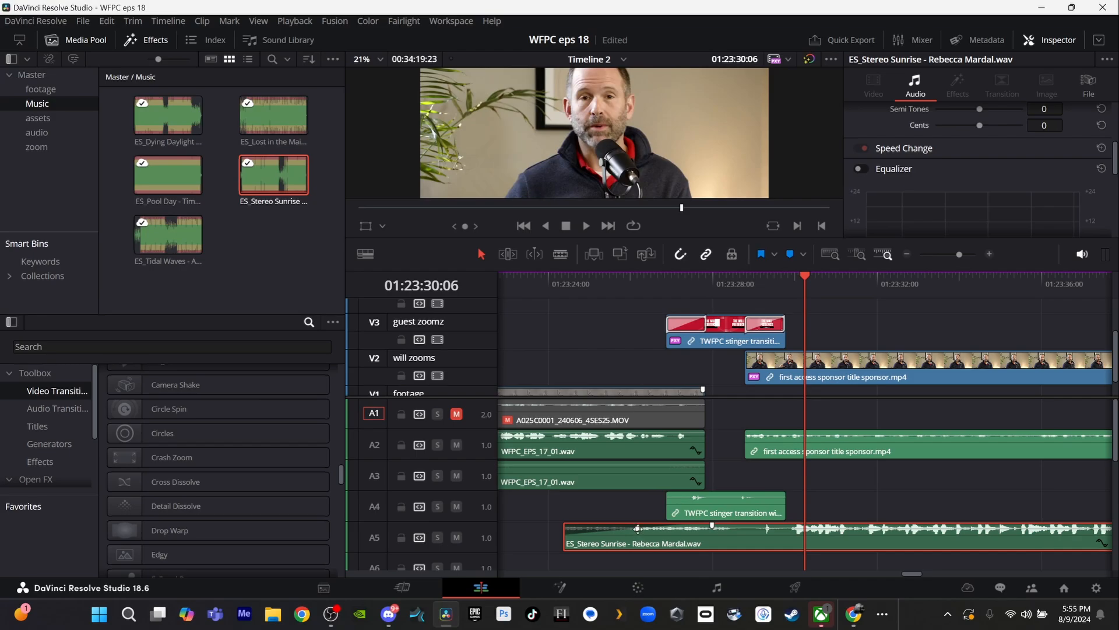
left_click(636, 528)
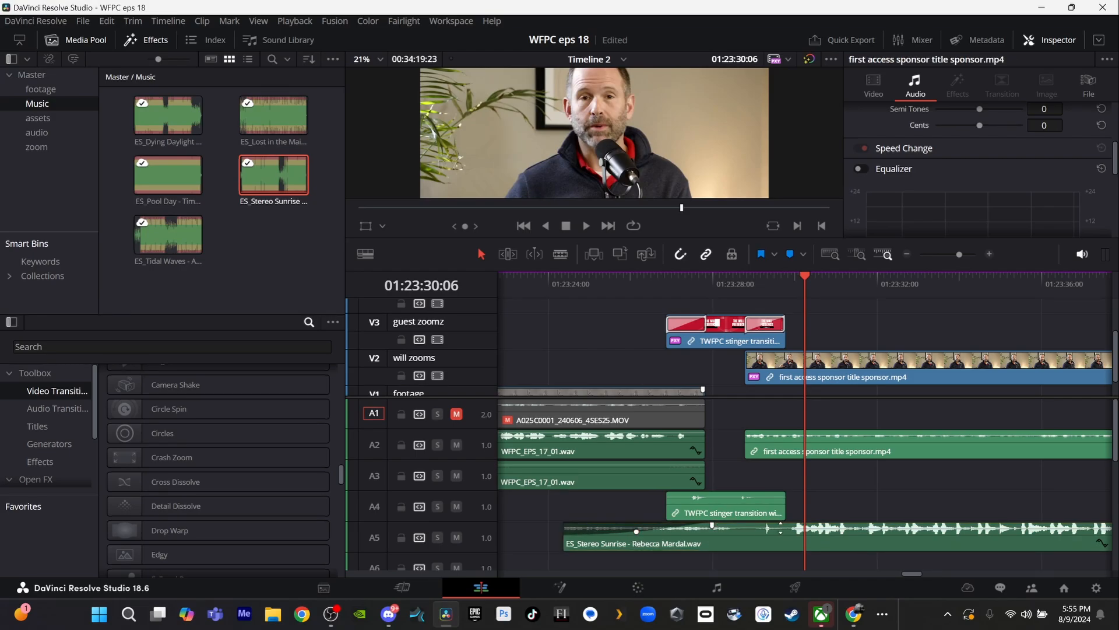
left_click_drag(782, 527, 782, 530)
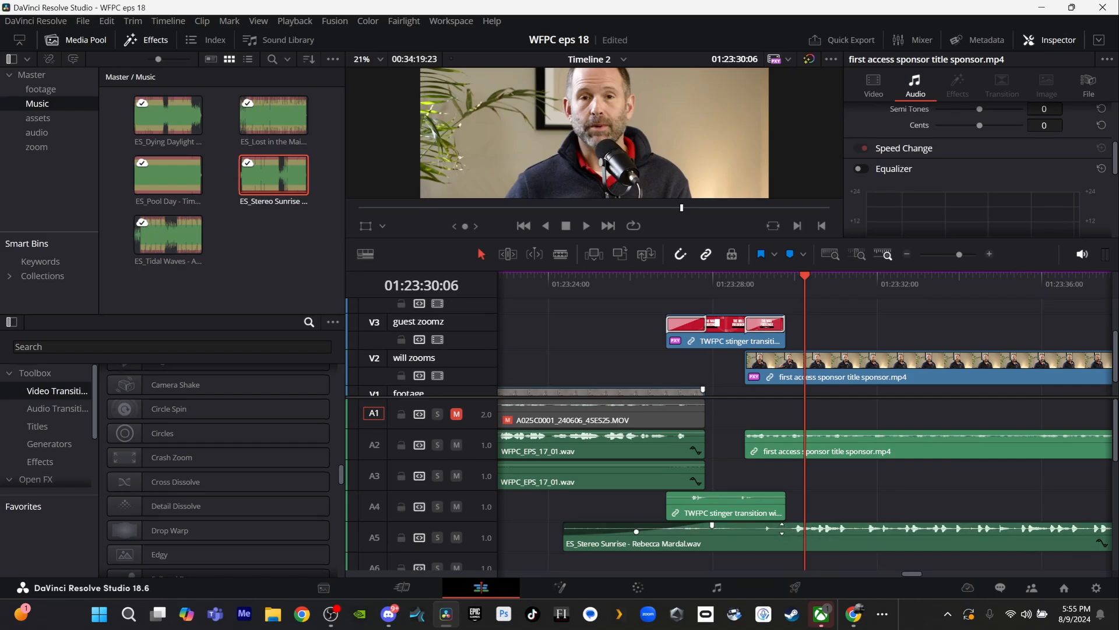
- Enable the music clip's equalizer and cut bell-shaped Band 2 at 258 Hz and Band 3 at 4k1 Hz to about -12 dB
left_click(843, 540)
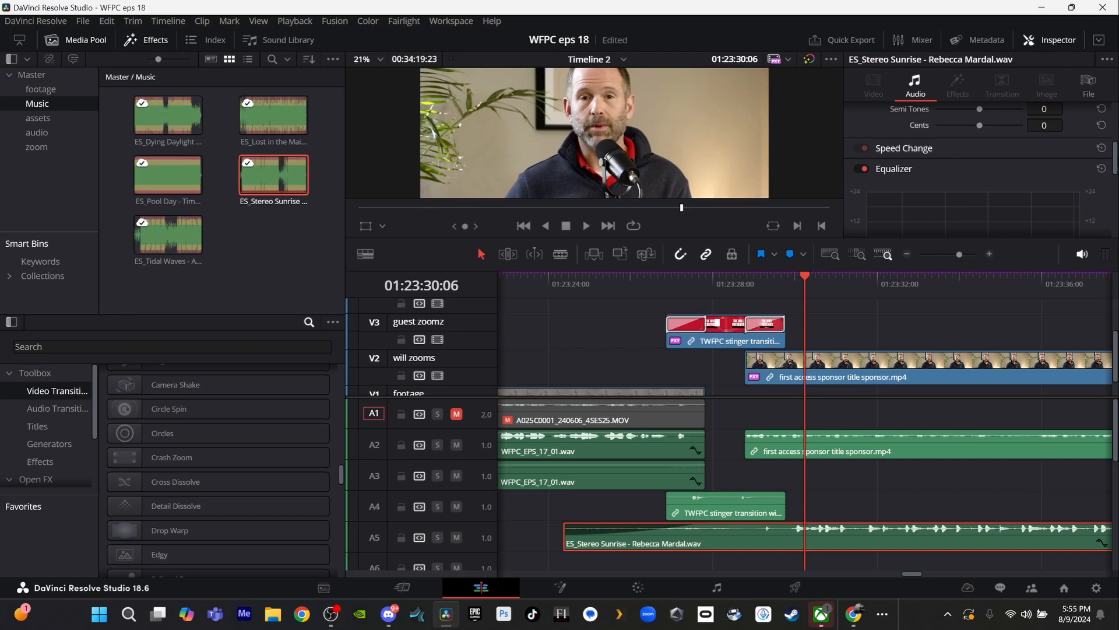
scroll(1115, 180, "down", 3)
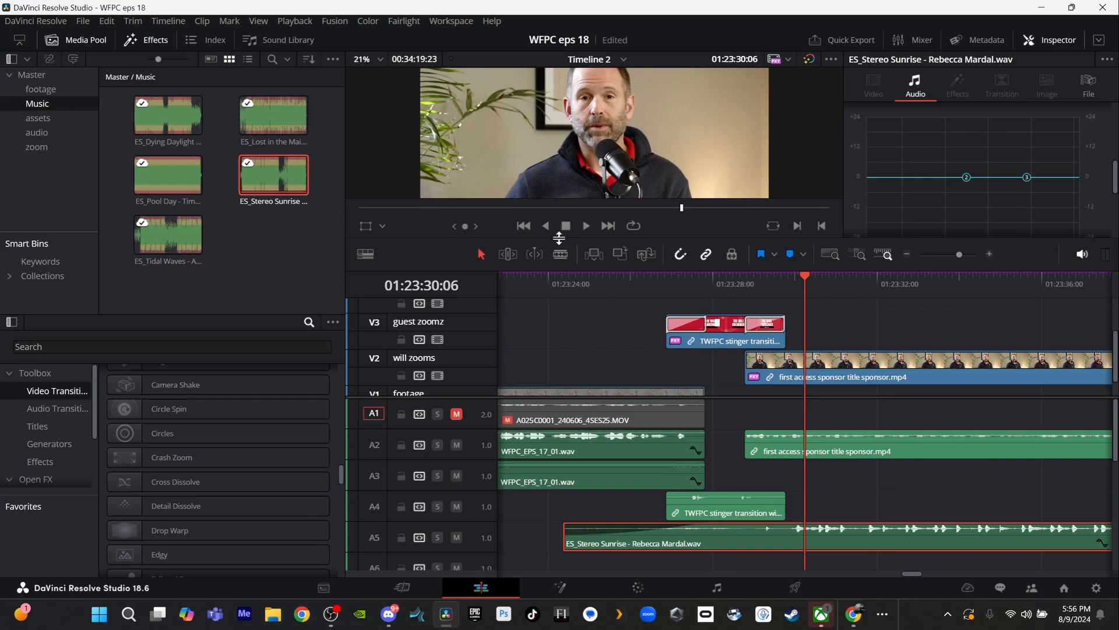
left_click_drag(559, 236, 534, 340)
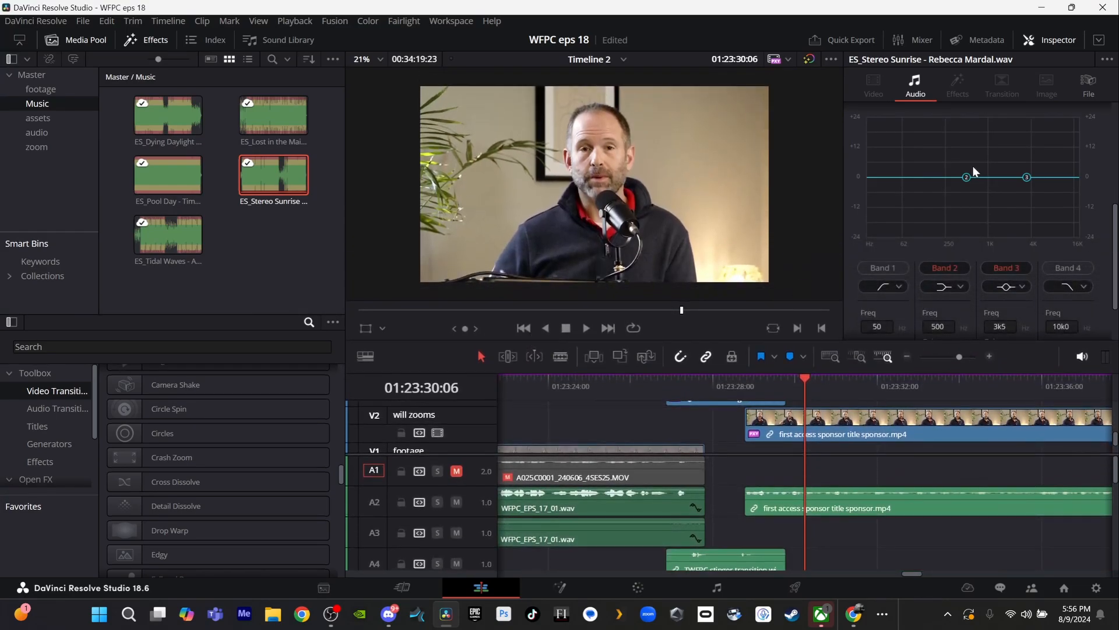
left_click(953, 289)
left_click(954, 324)
left_click_drag(967, 178, 948, 210)
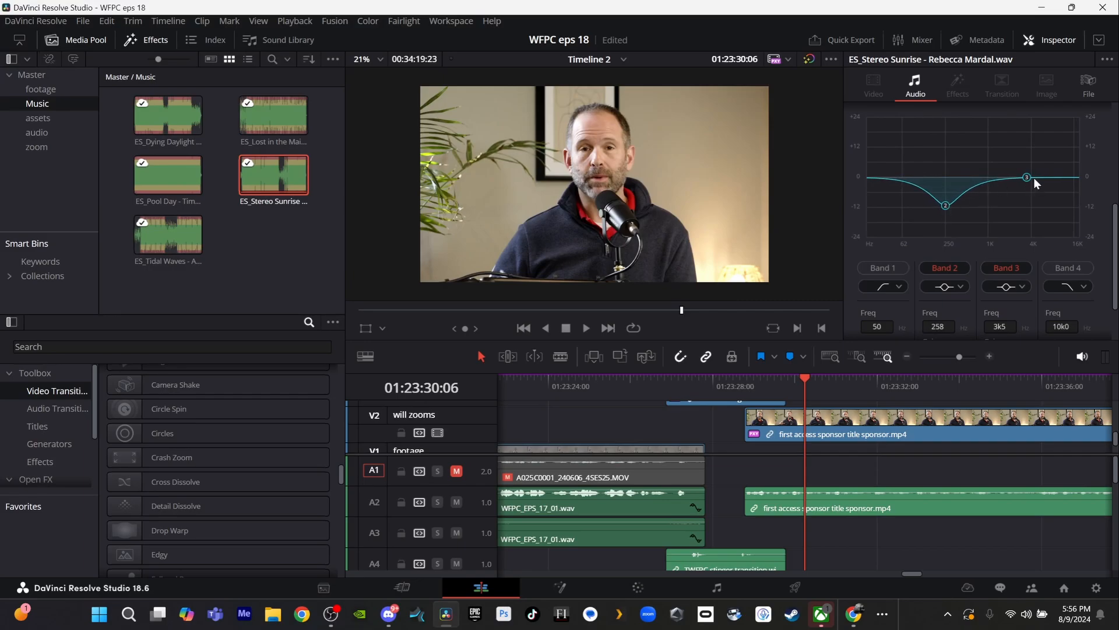
left_click_drag(1029, 178, 1032, 204)
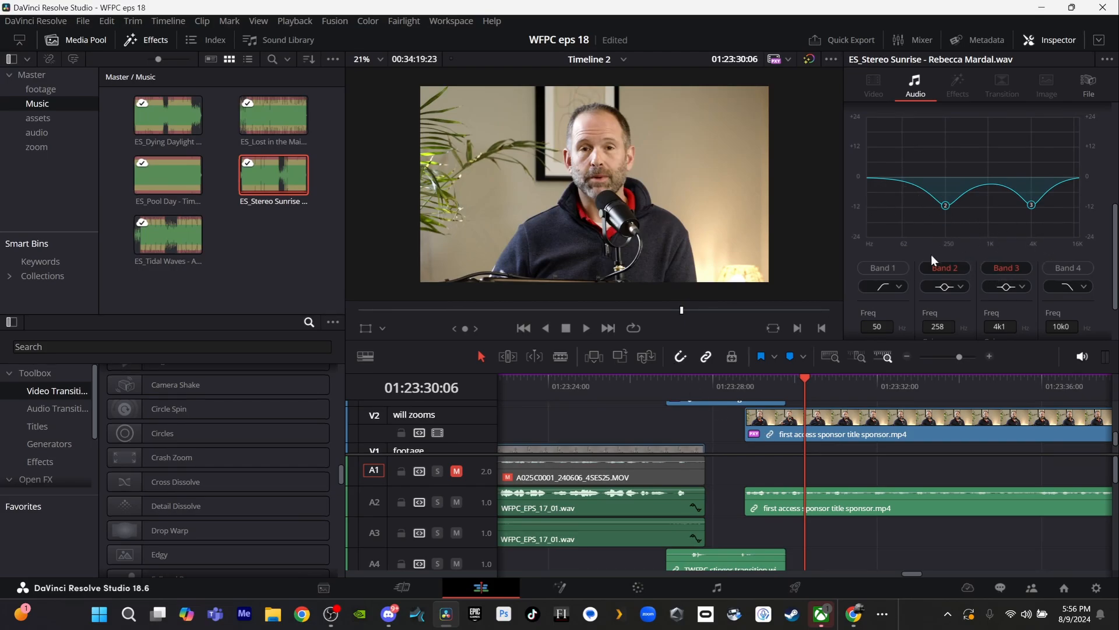
- Try the low-shelf shape on the music's equalizer Band 2 and restore the bell shape
left_click(949, 284)
left_click(950, 306)
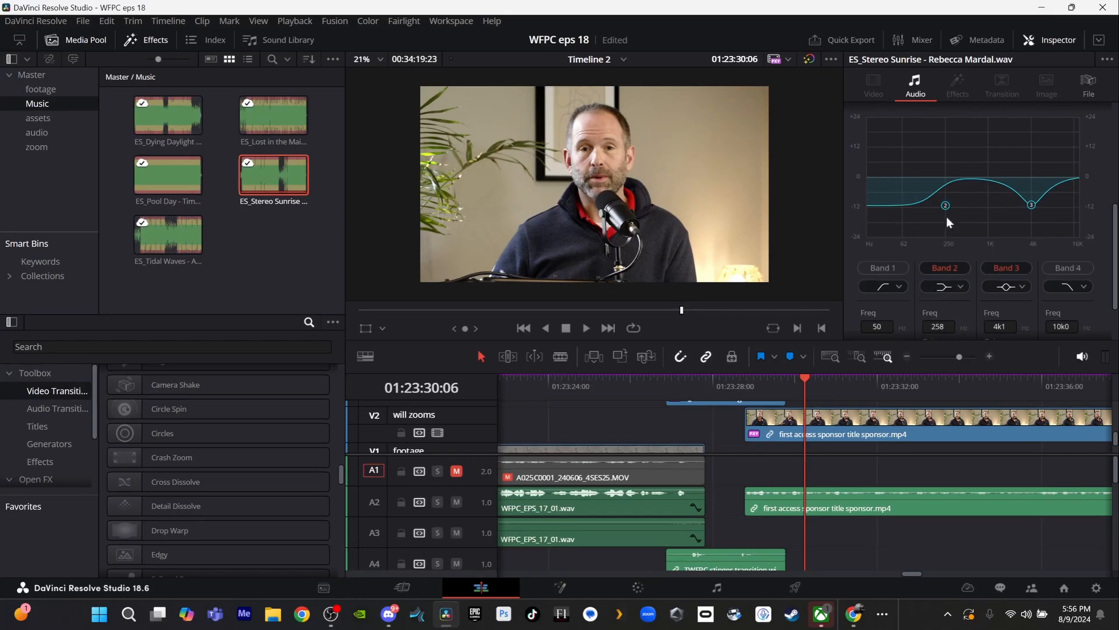
left_click(950, 287)
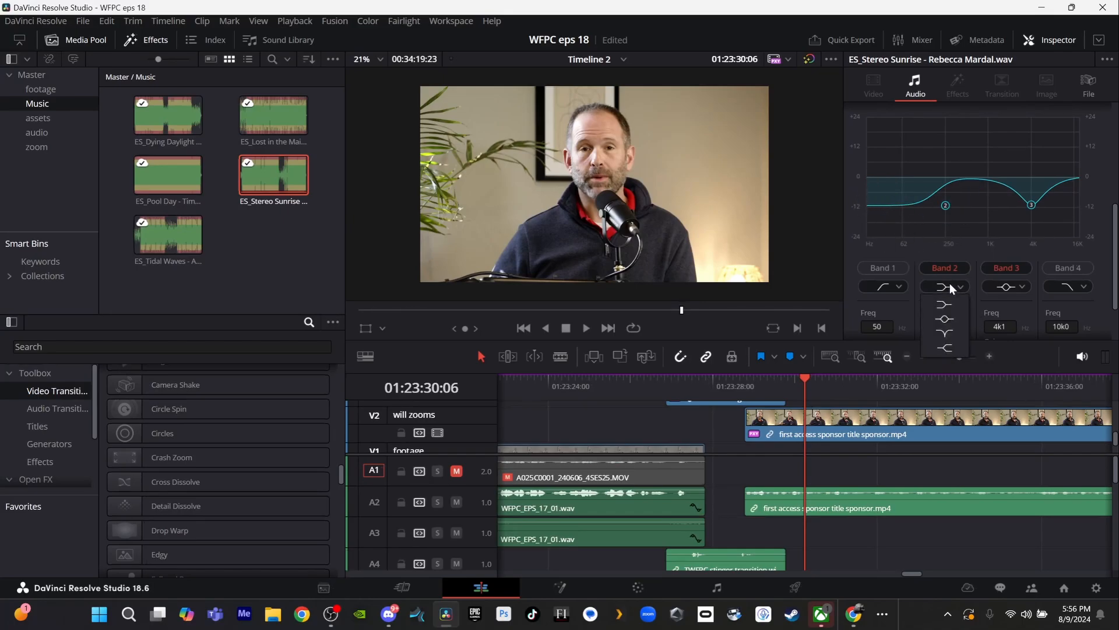
left_click(946, 320)
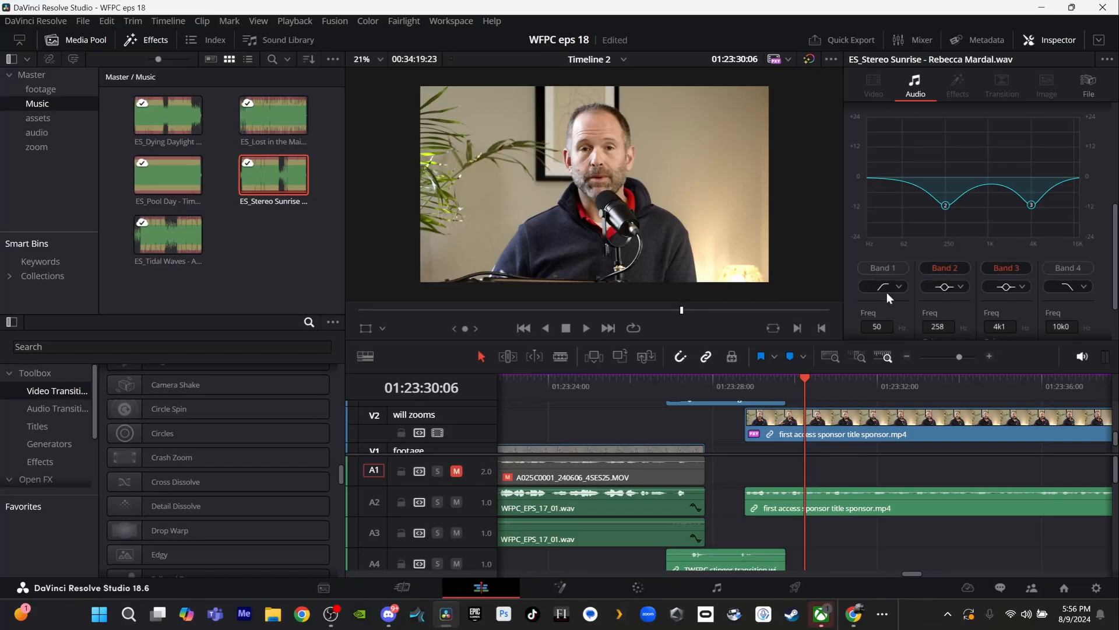
- Play the sponsor segment from 01:23:28:19 and lower the ES_Stereo Sunrise clip's volume further beneath the voice
left_click(746, 382)
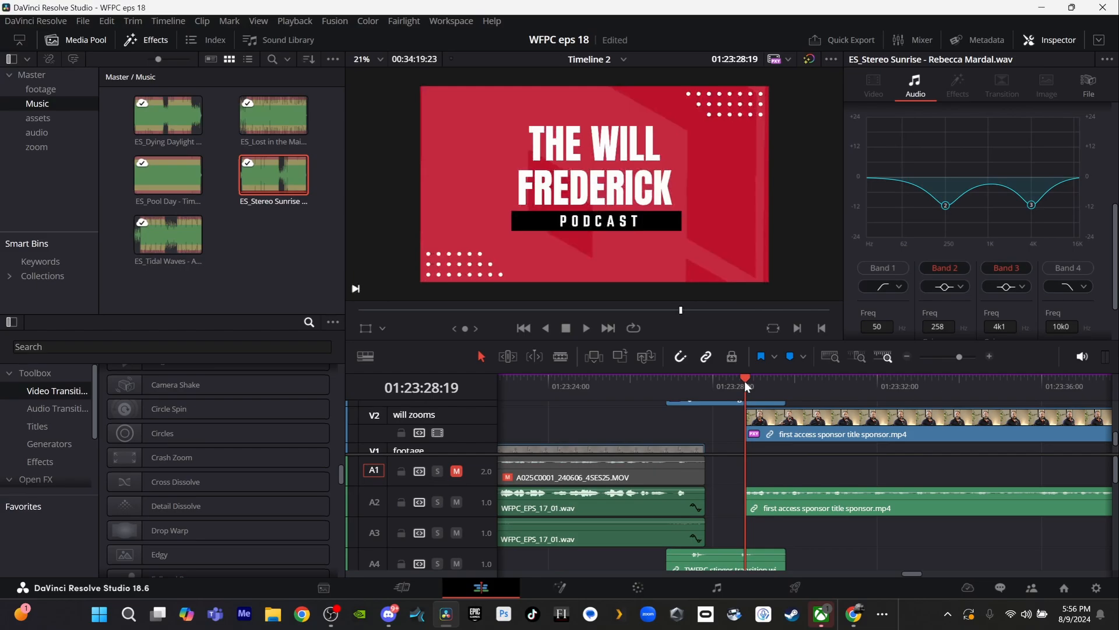
key("space")
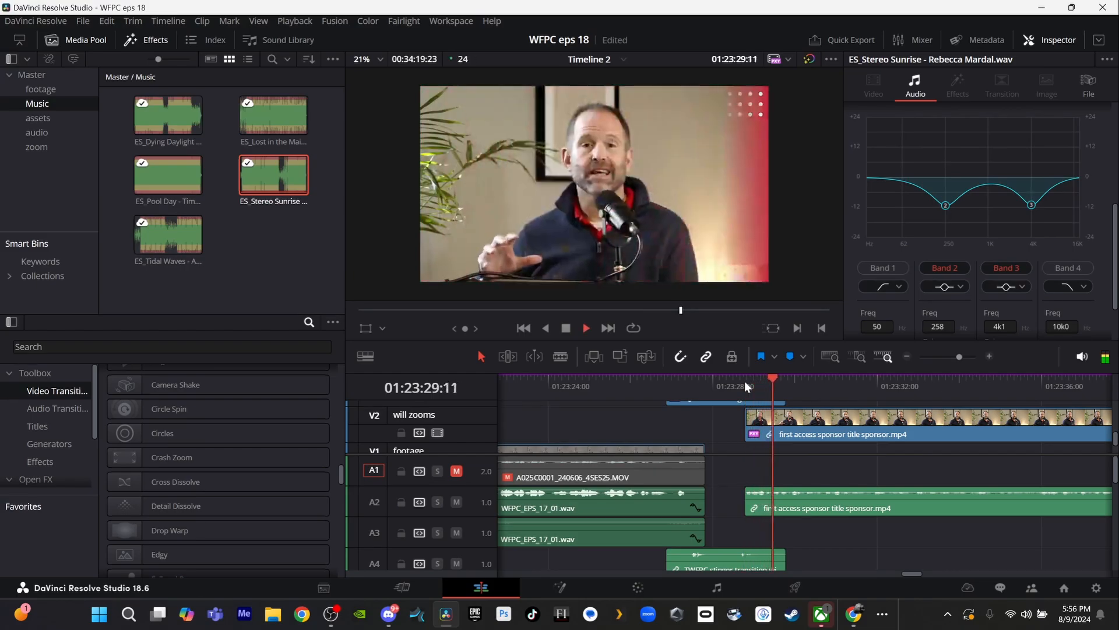
scroll(896, 540, "down", 3)
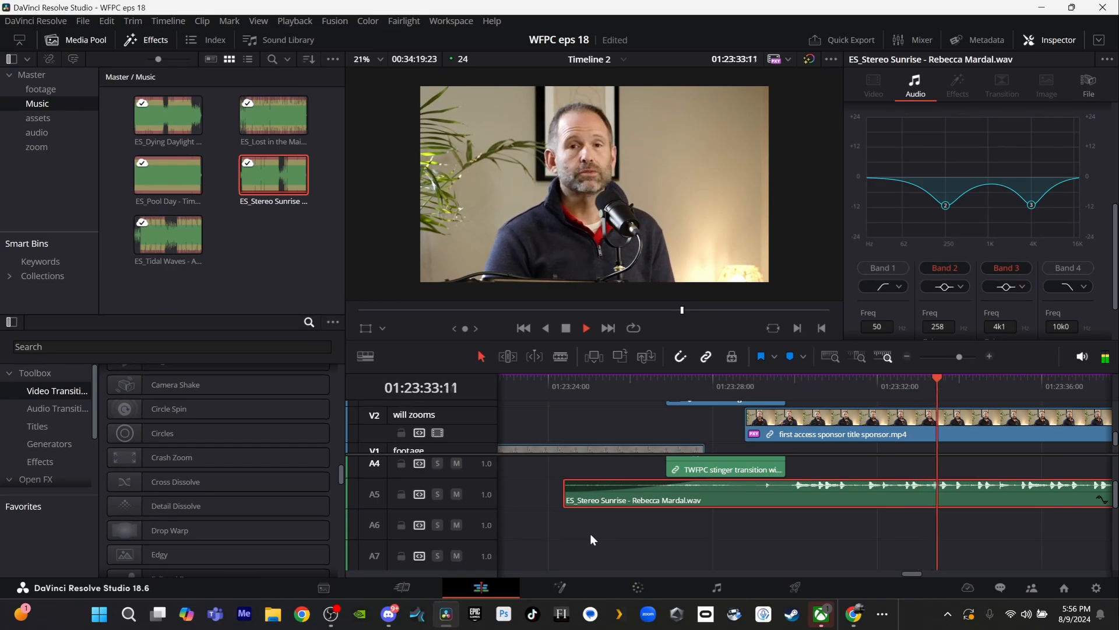
scroll(590, 533, "down", 3)
scroll(590, 533, "up", 4)
scroll(590, 533, "up", 4)
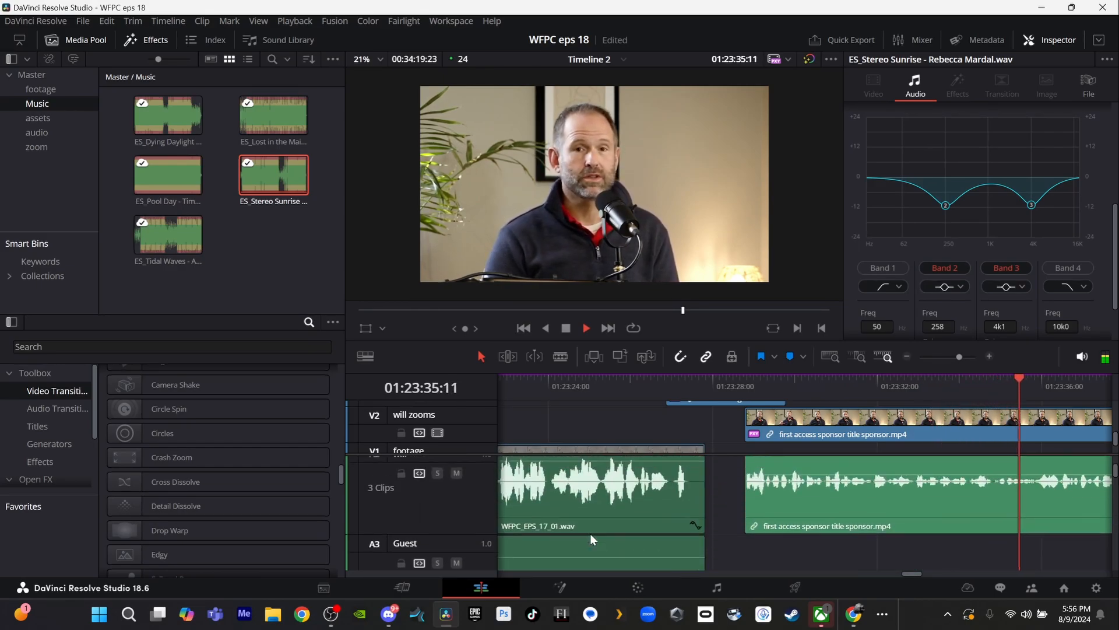
scroll(729, 554, "down", 3)
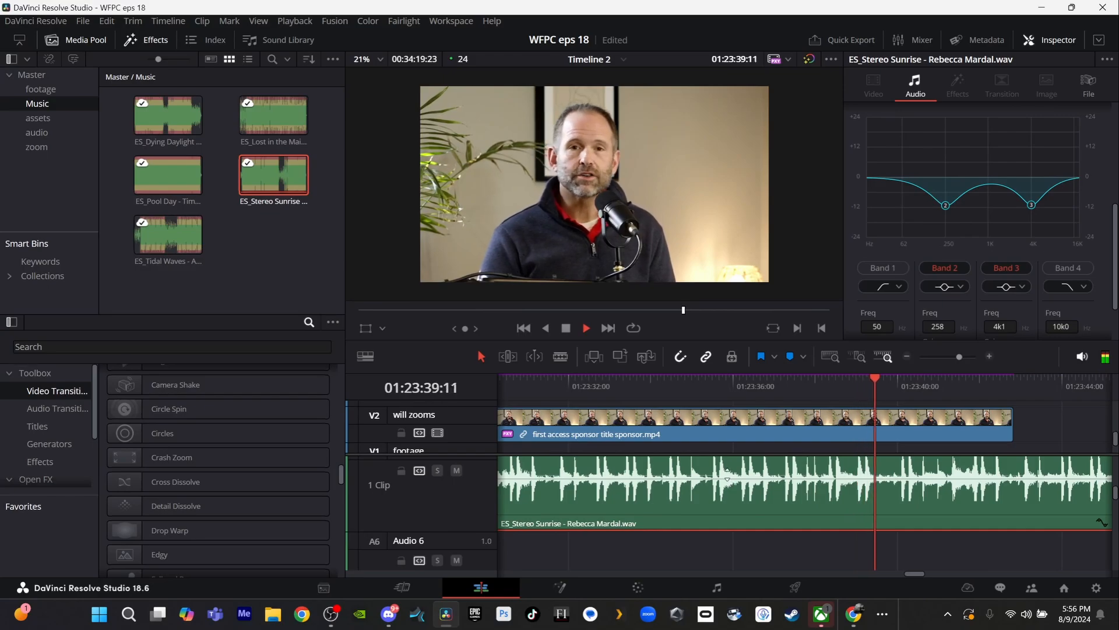
left_click_drag(723, 486, 726, 484)
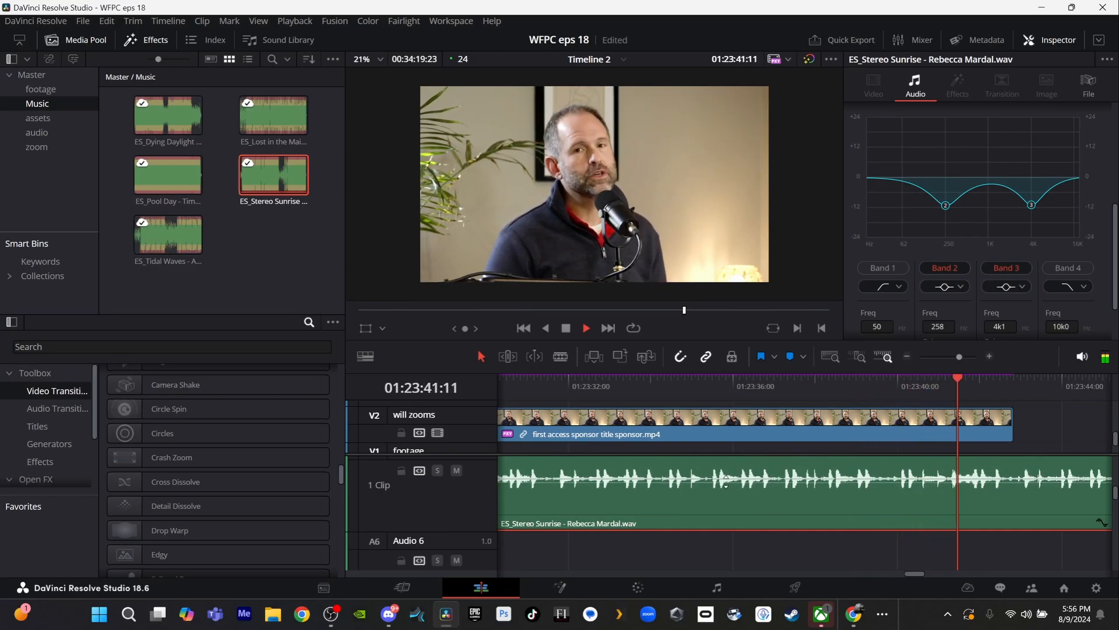
key("space")
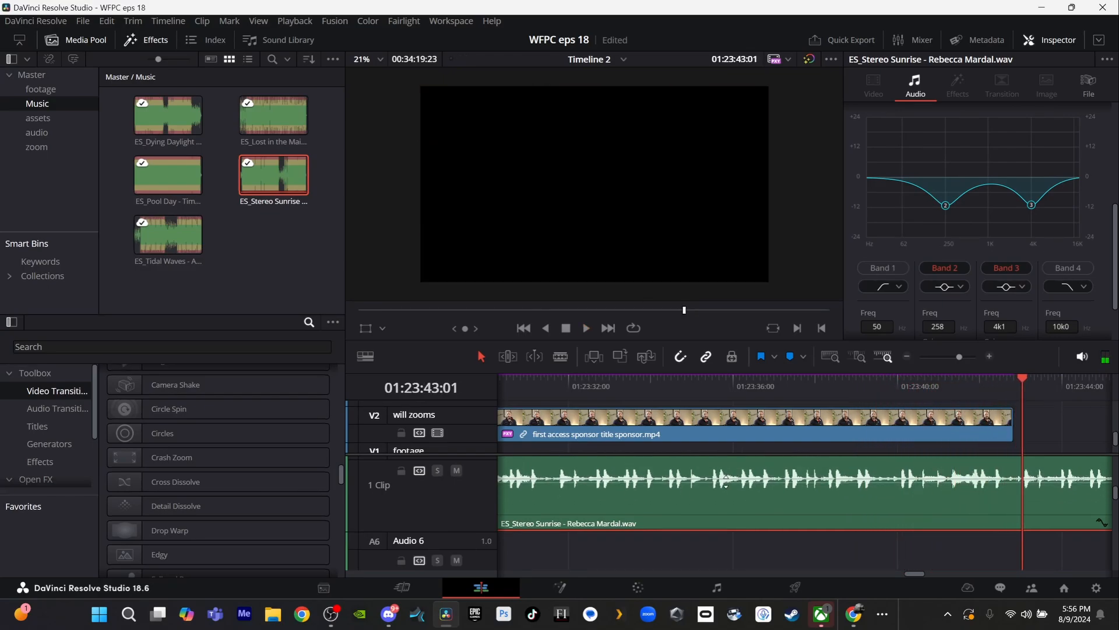
scroll(726, 481, "up", 2)
scroll(726, 482, "down", 2)
scroll(726, 482, "up", 3)
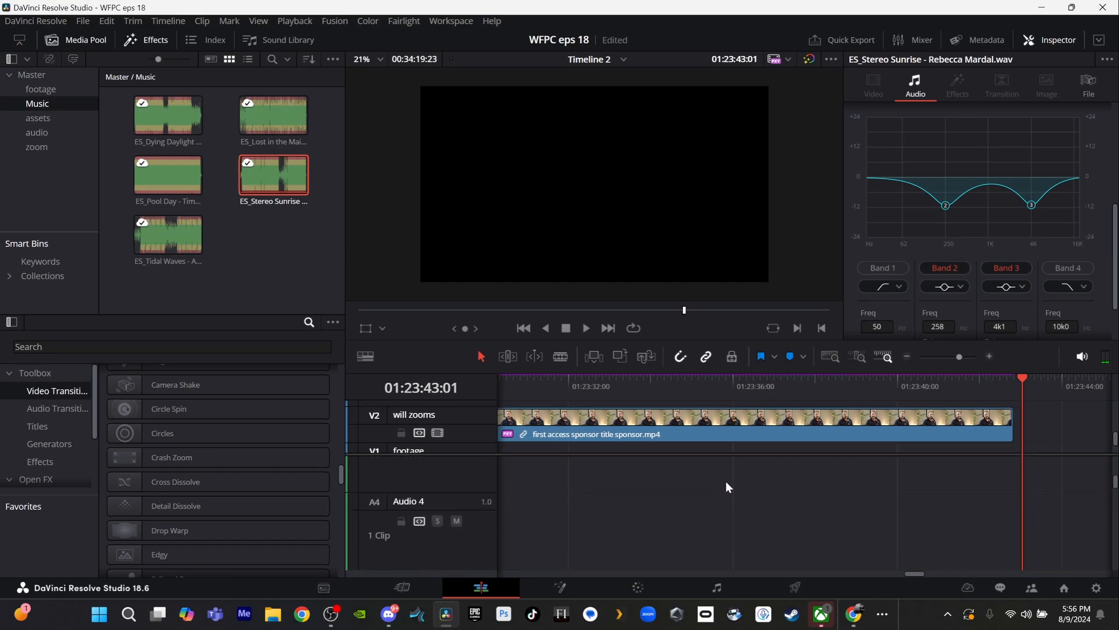
left_click_drag(464, 455, 454, 572)
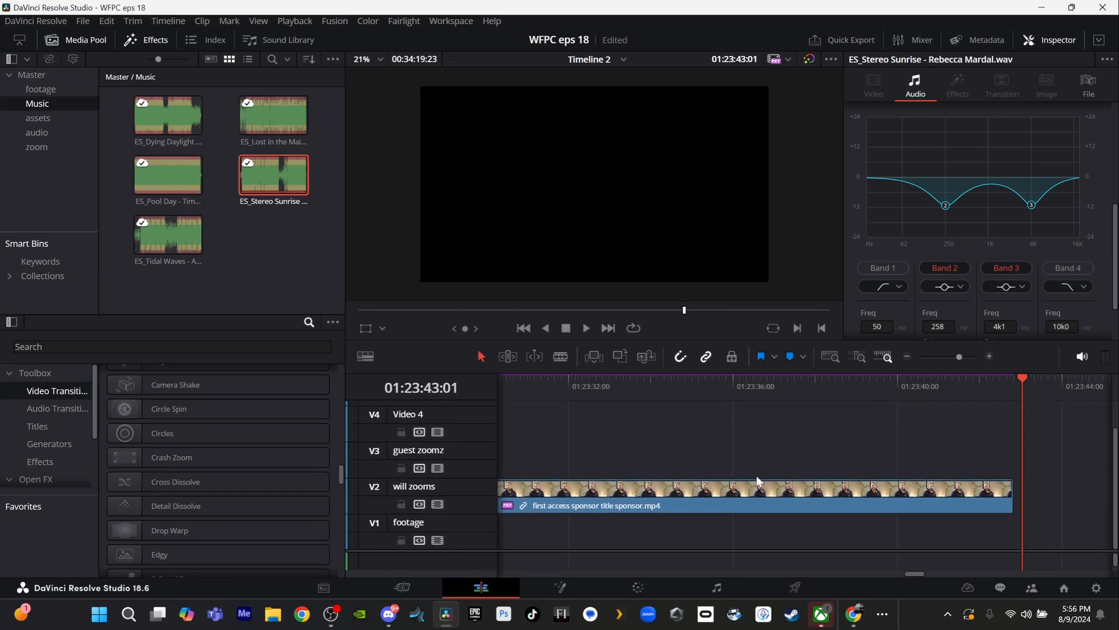
scroll(757, 474, "down", 5)
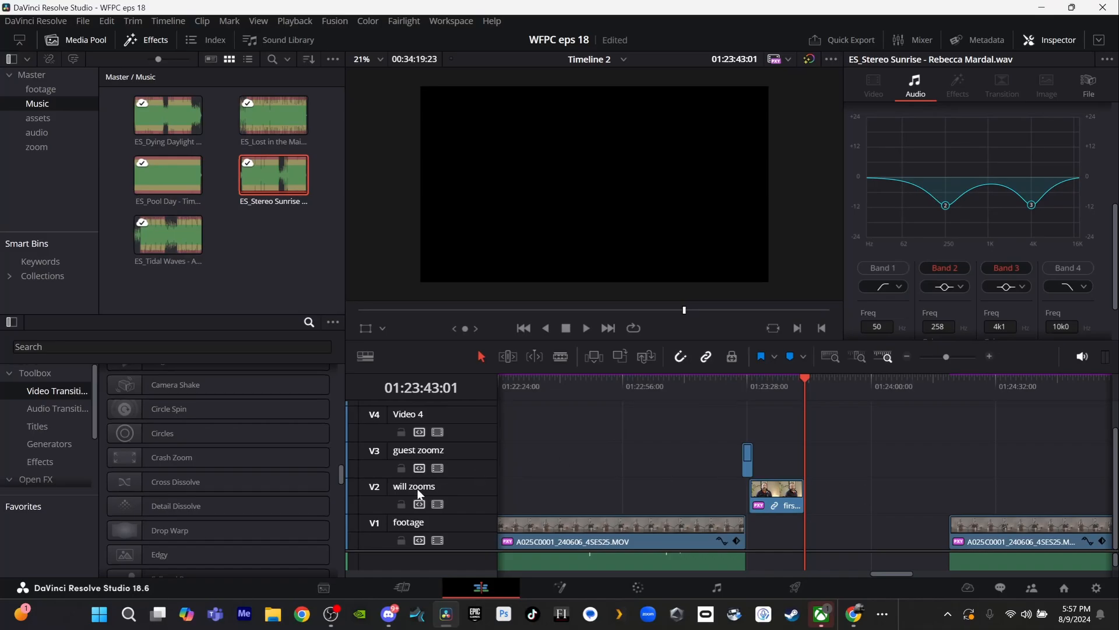
mouse_move(330, 620)
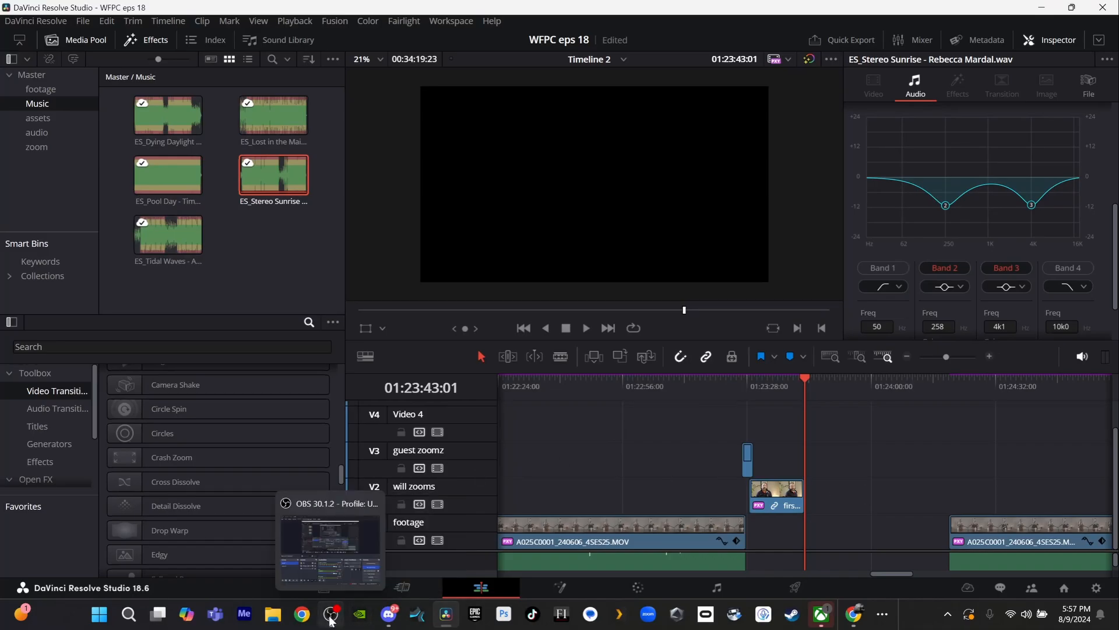
left_click(331, 620)
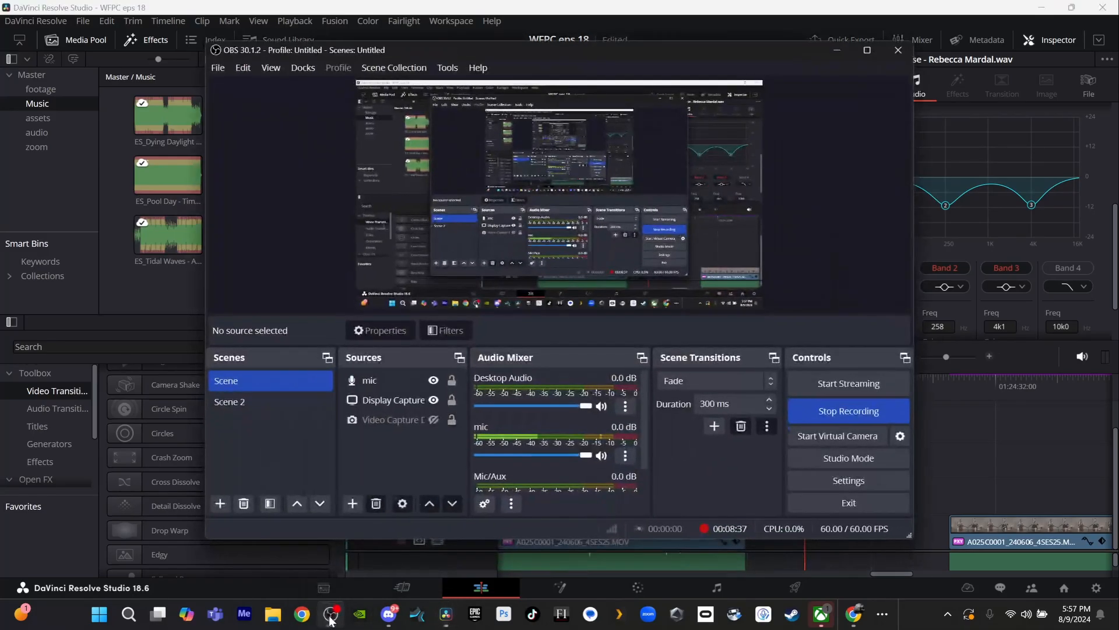